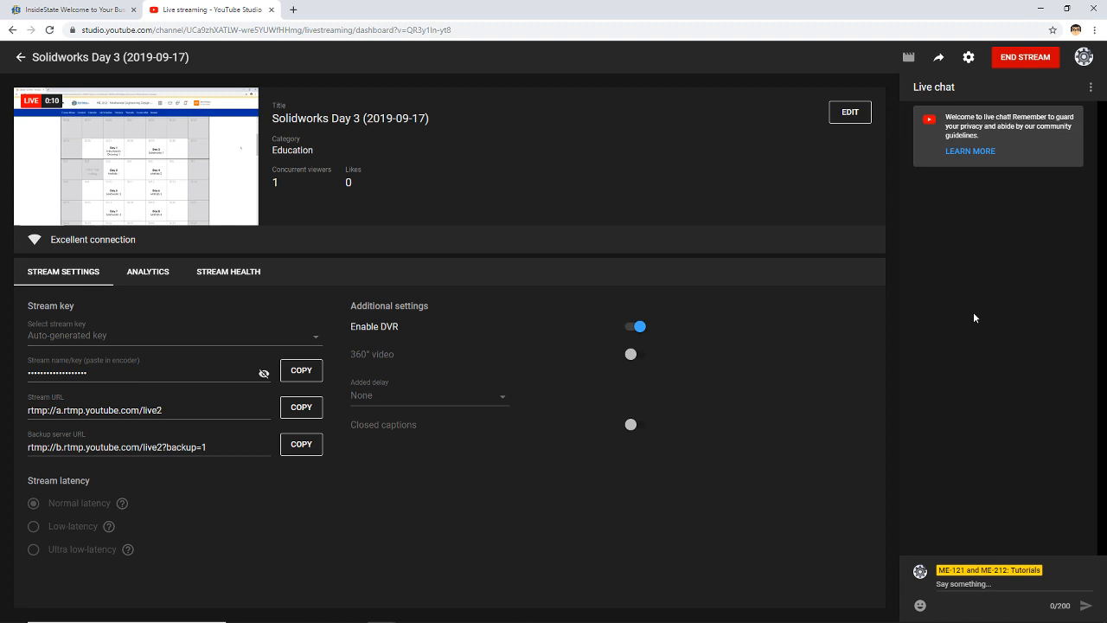
Step: Switch to the course calendar in the browser and look through the September schedule of class days
key(alt+Tab)
key(alt+Tab)
key(alt+Tab)
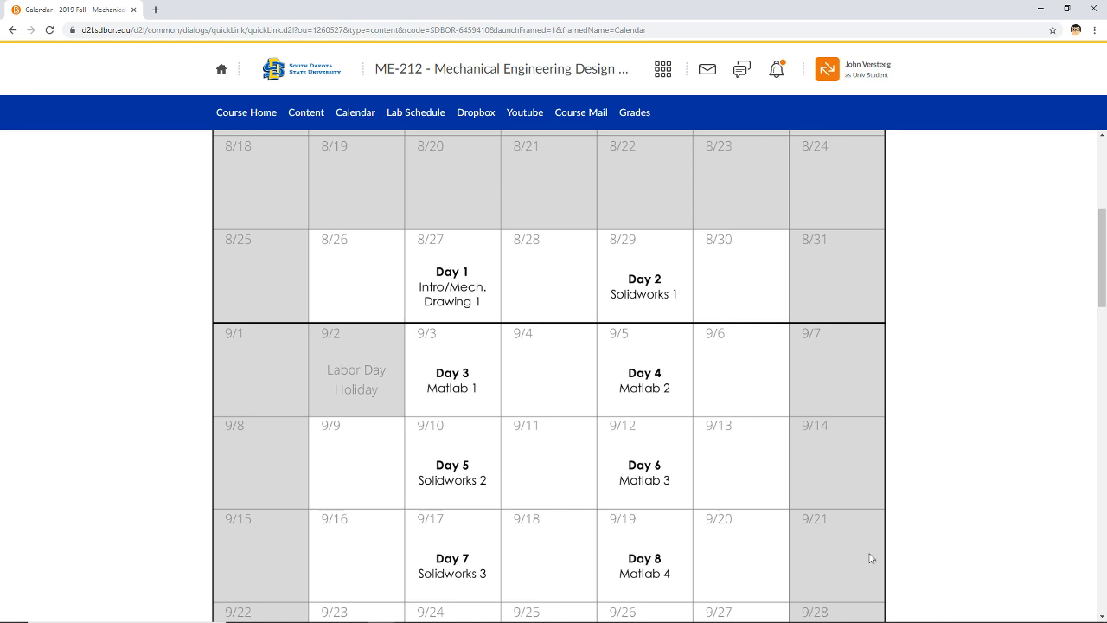
scroll(711, 504, down, 1)
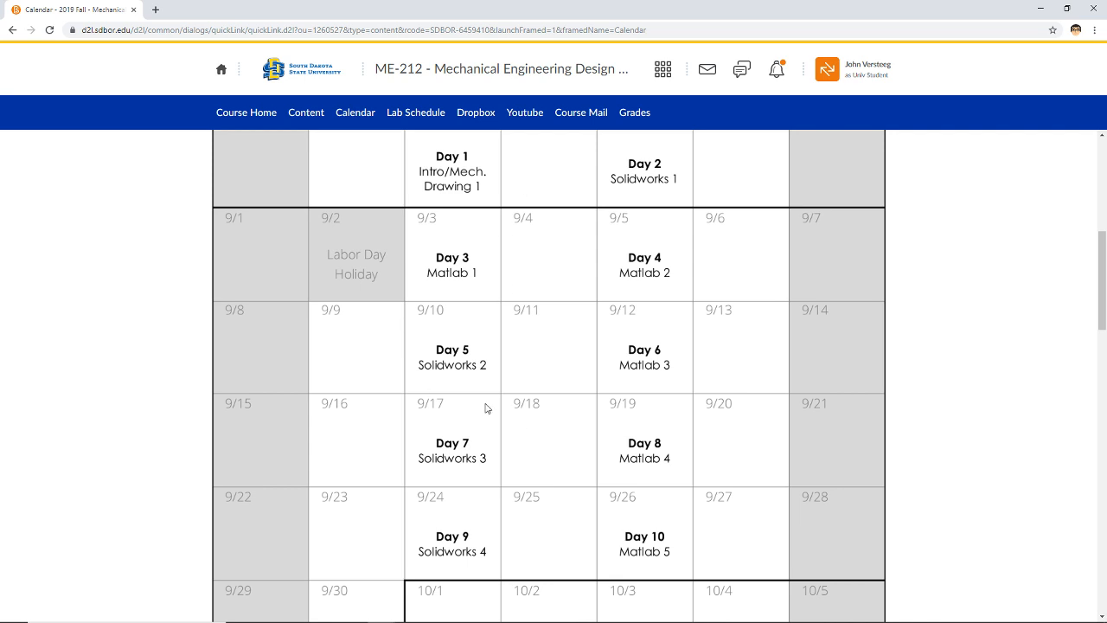
scroll(871, 318, down, 1)
Step: Put the calendar window away and switch to SOLIDWORKS with the empty part
click(1042, 8)
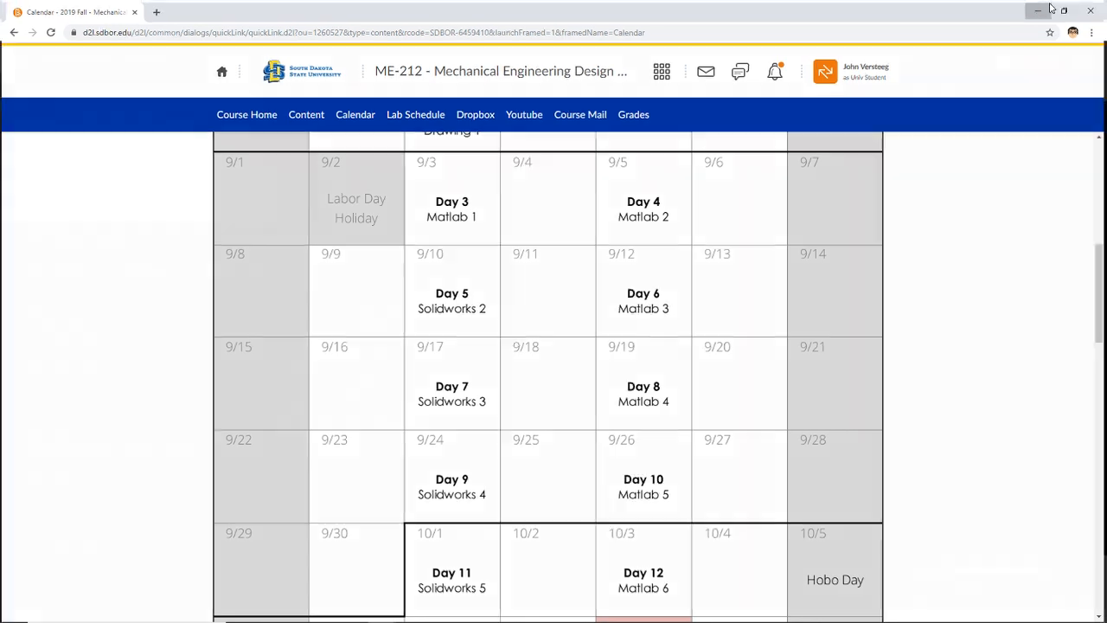
click(1041, 8)
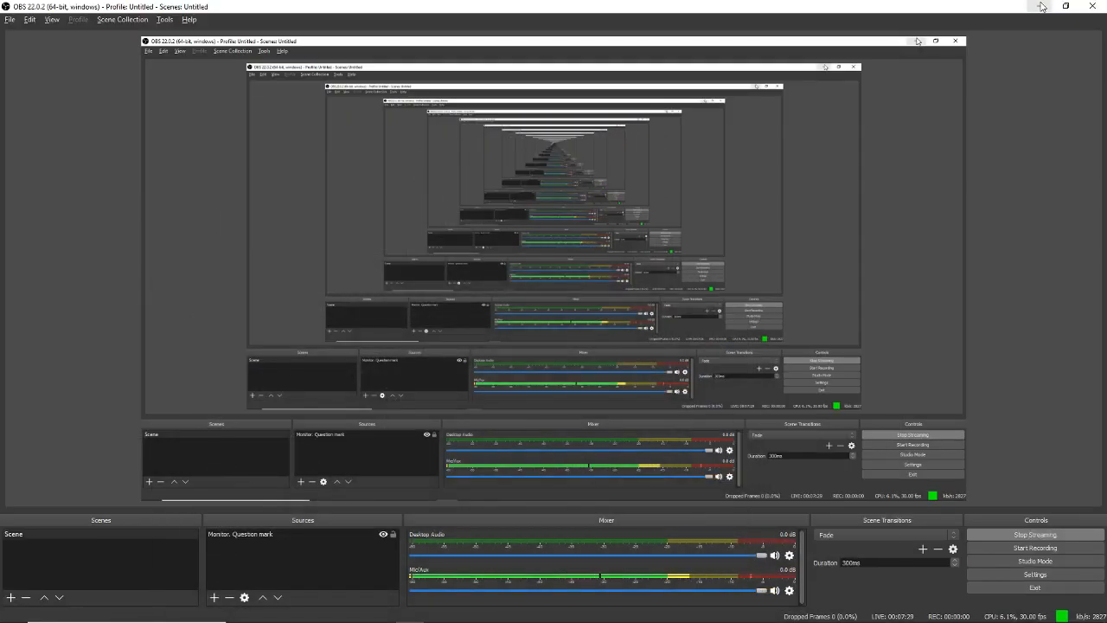
key(alt+Tab)
key(alt+Tab)
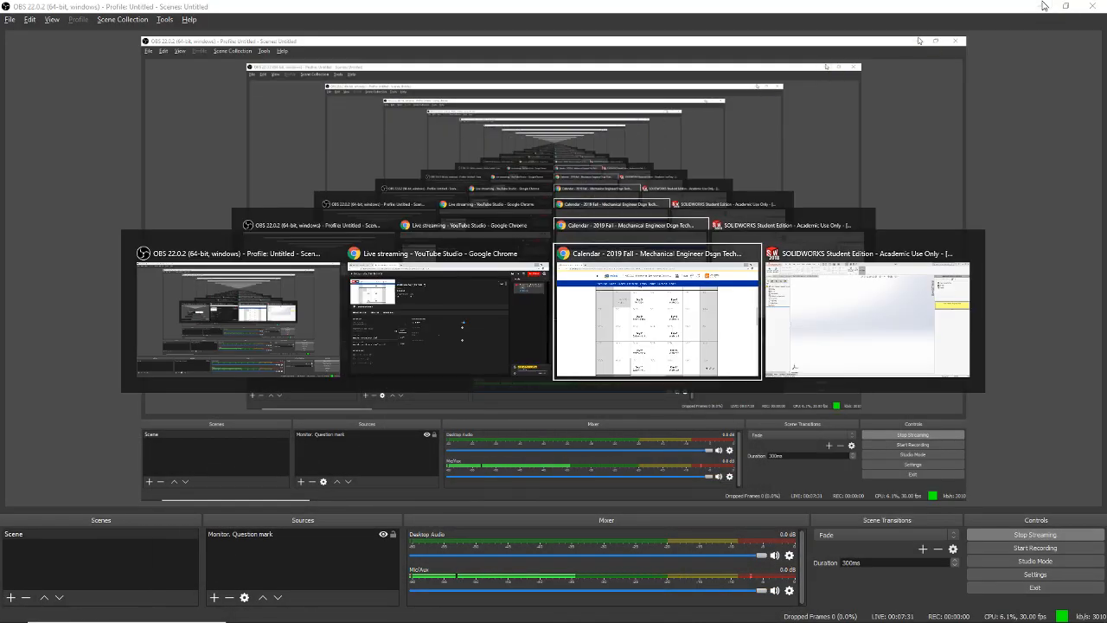
key(alt+Tab)
key(alt+Tab)
key(alt+Tab)
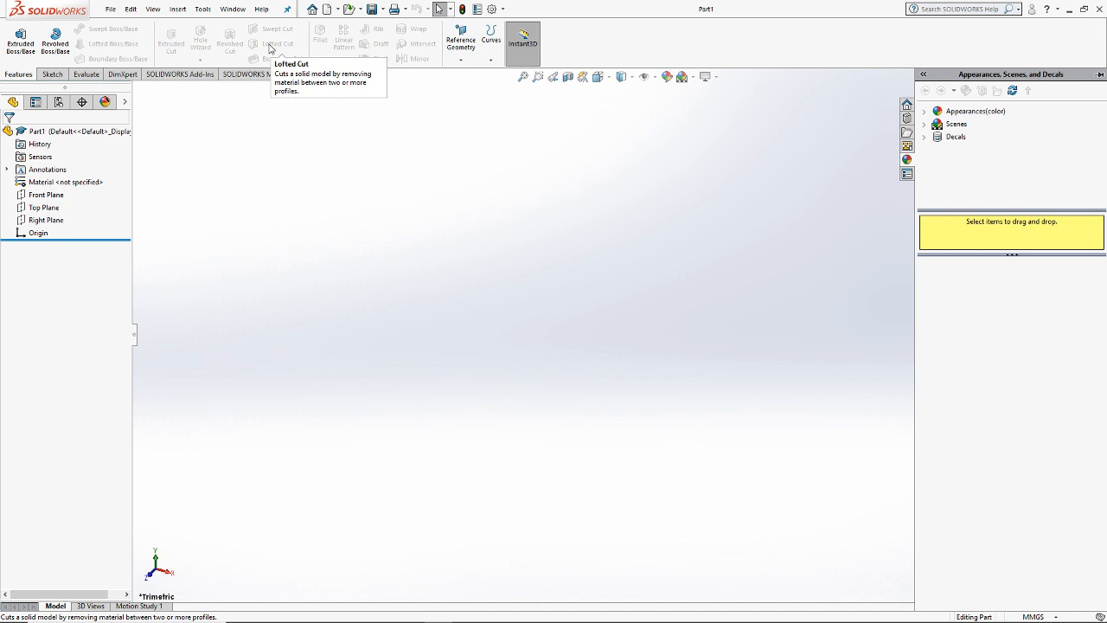
Step: Sketch a circle about 118 mm in diameter on the Front Plane, centred on the origin
click(52, 73)
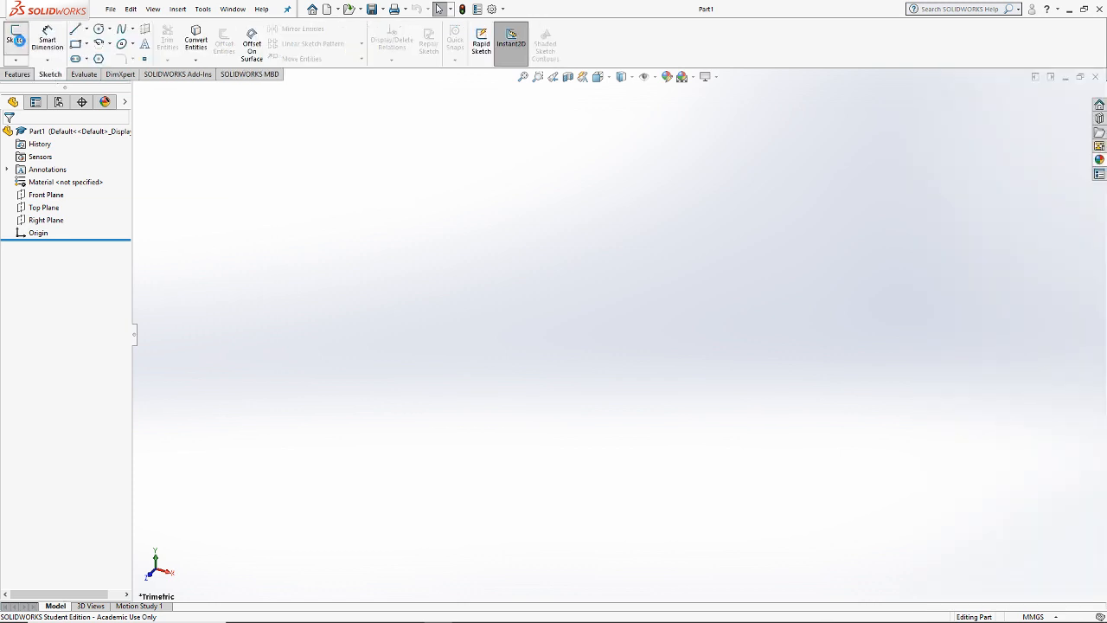
click(17, 38)
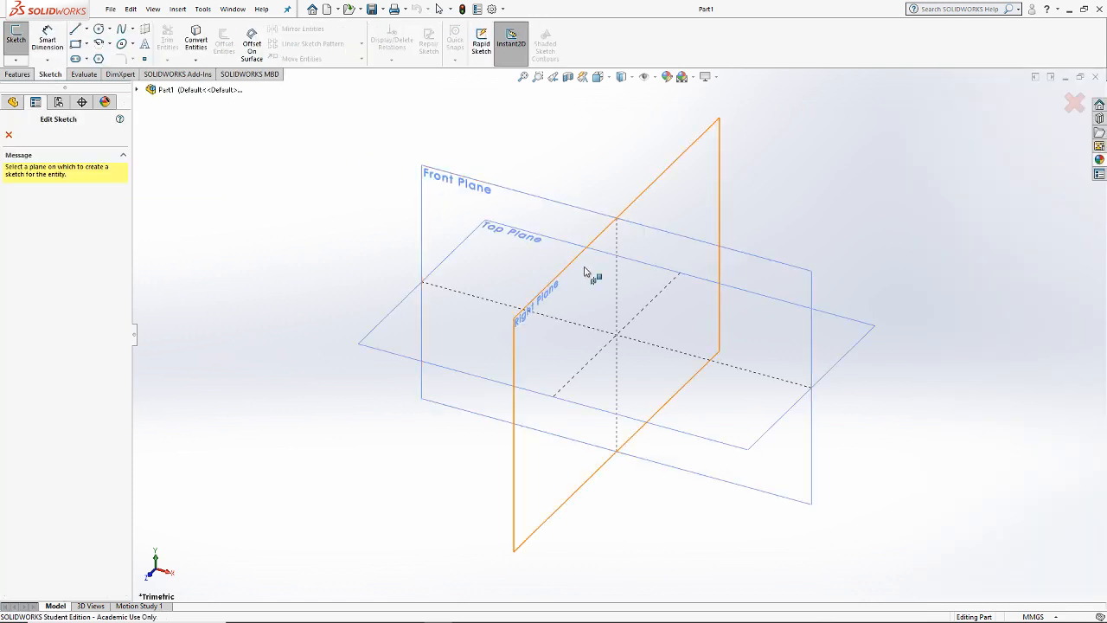
click(533, 211)
click(99, 28)
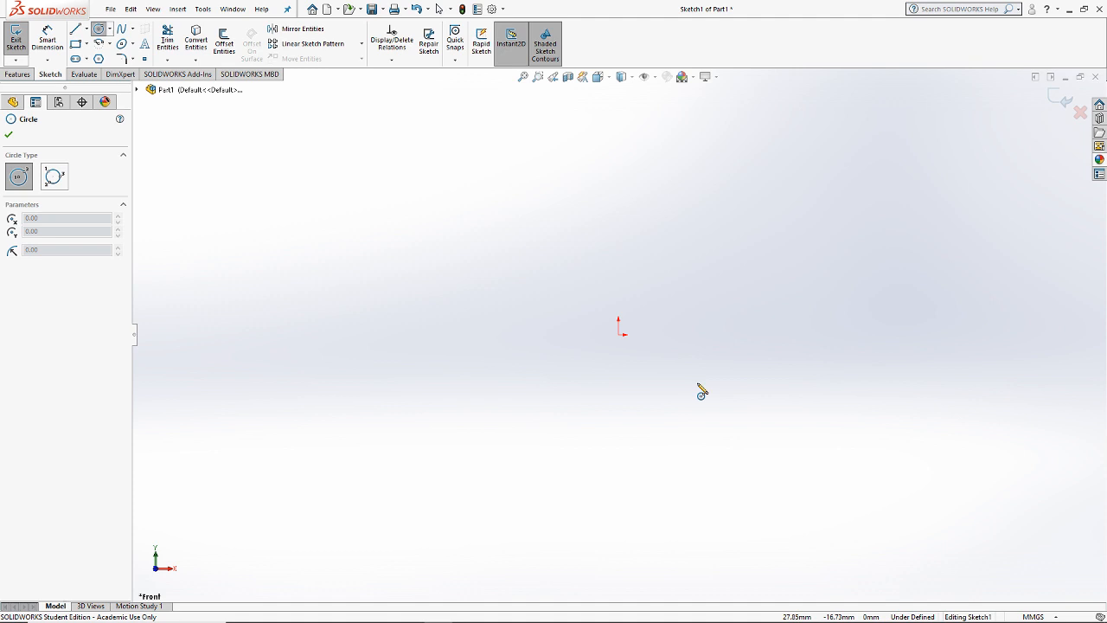
click(618, 334)
click(458, 226)
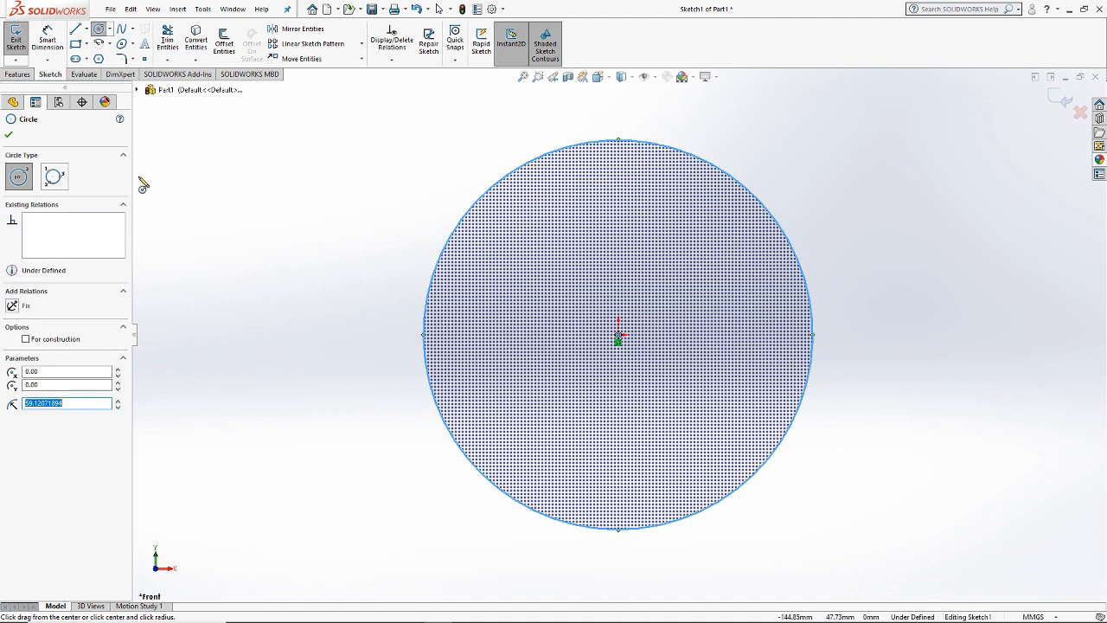
click(9, 134)
Step: Dimension the circle's diameter to 100 mm
click(47, 38)
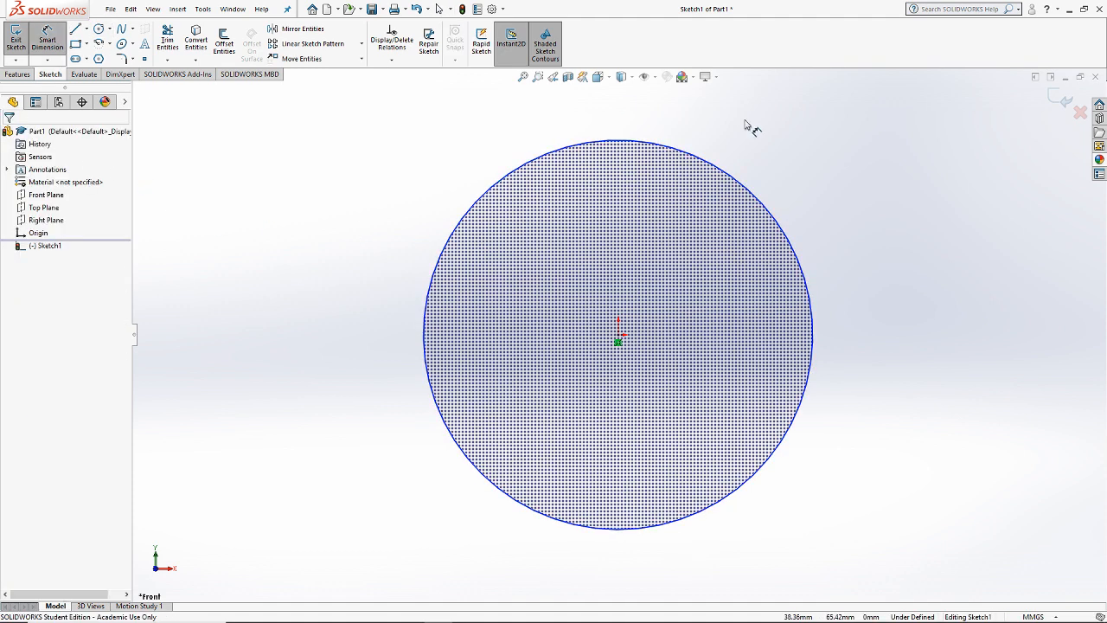
click(722, 176)
click(960, 269)
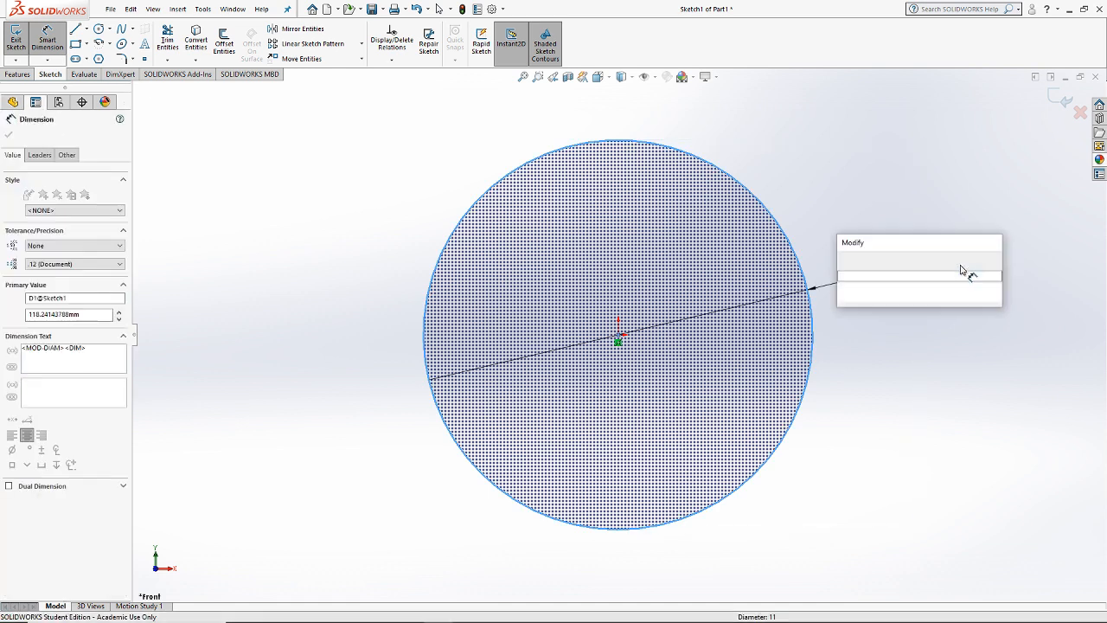
text(100m)
key(Return)
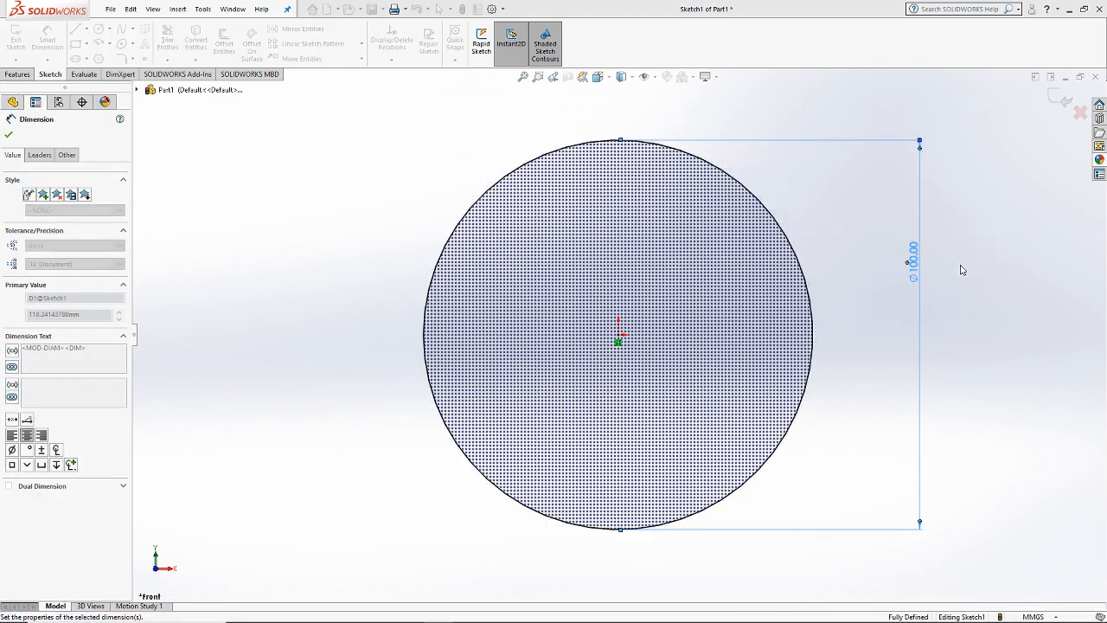
click(9, 134)
Step: Extrude the circle as a boss with the Mid Plane end condition and a depth of 100 mm
click(18, 74)
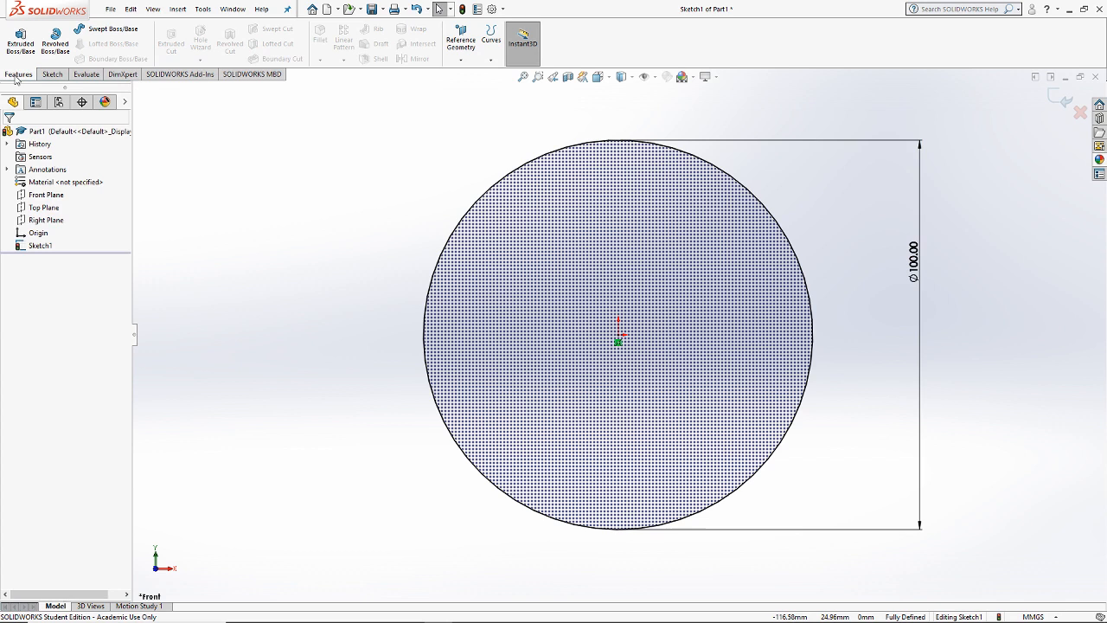
click(21, 39)
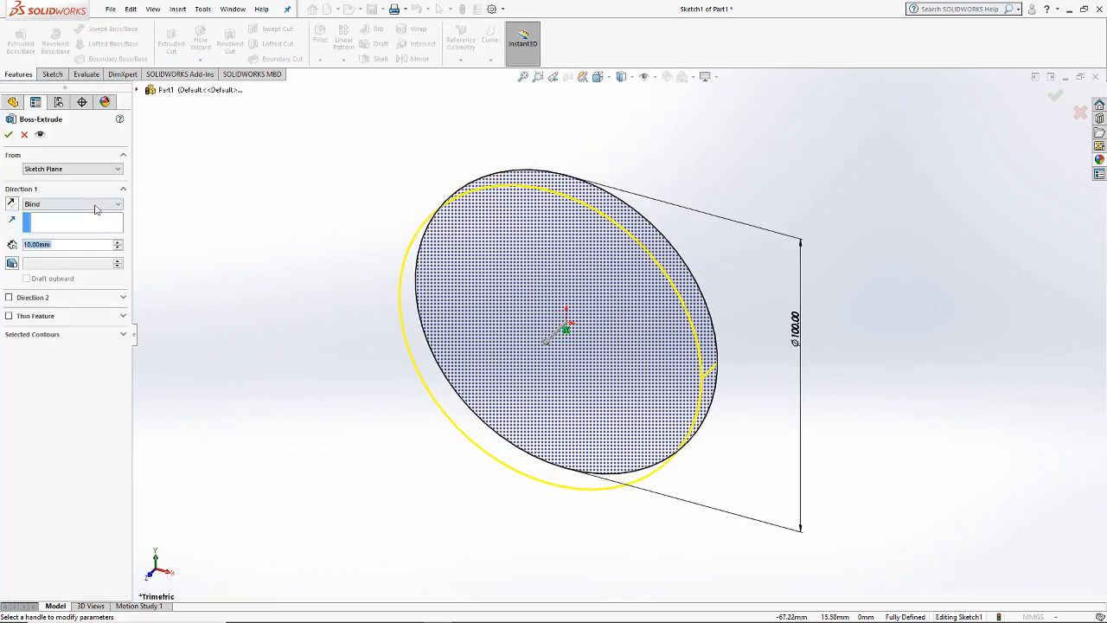
click(95, 204)
click(72, 248)
text(1)
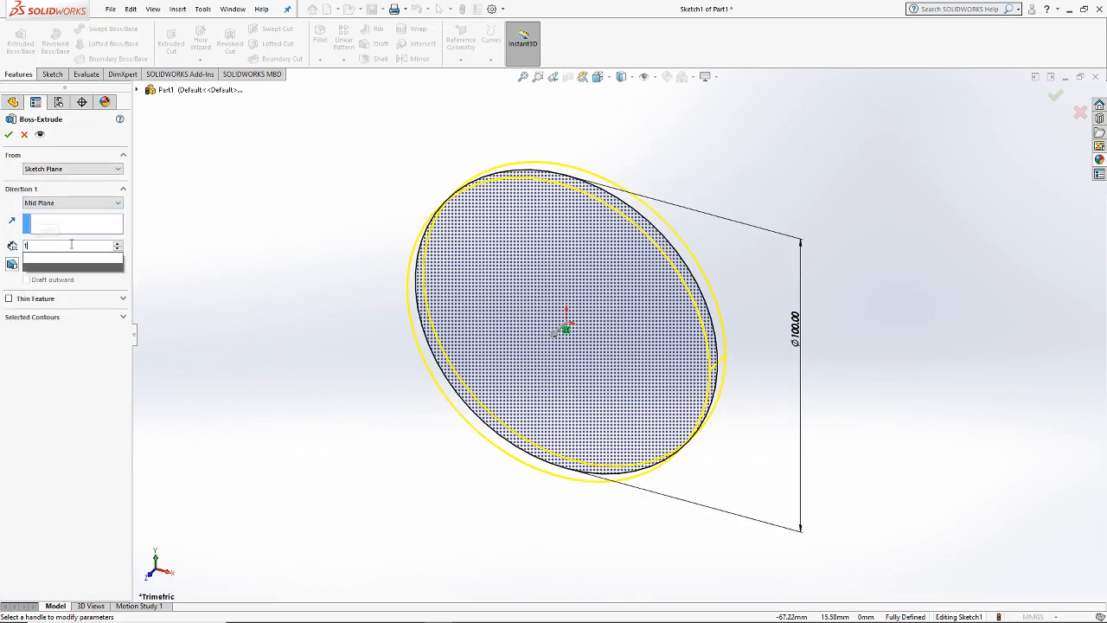
text(00)
key(Return)
key(Return)
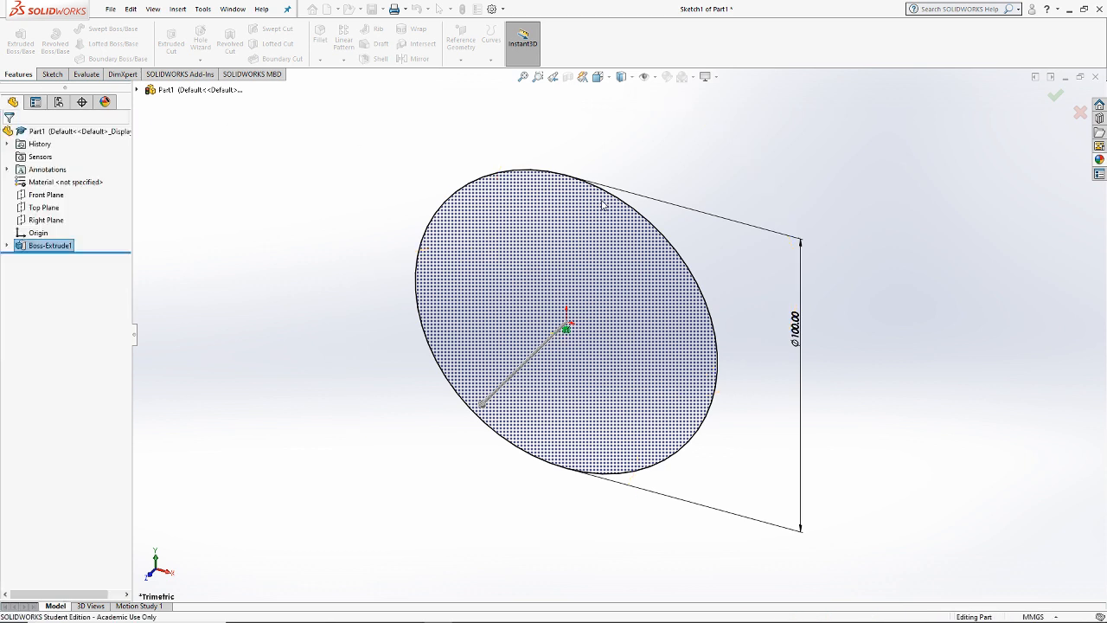
Step: Sketch a circle of 50 mm radius on the Right Plane, centred on the origin and reaching the cylinder's end edge
mouse_move(602, 204)
middle_down()
mouse_move(795, 289)
mouse_move(687, 208)
mouse_move(798, 202)
mouse_move(715, 211)
mouse_move(775, 232)
mouse_move(619, 297)
mouse_move(637, 254)
mouse_move(691, 234)
middle_up()
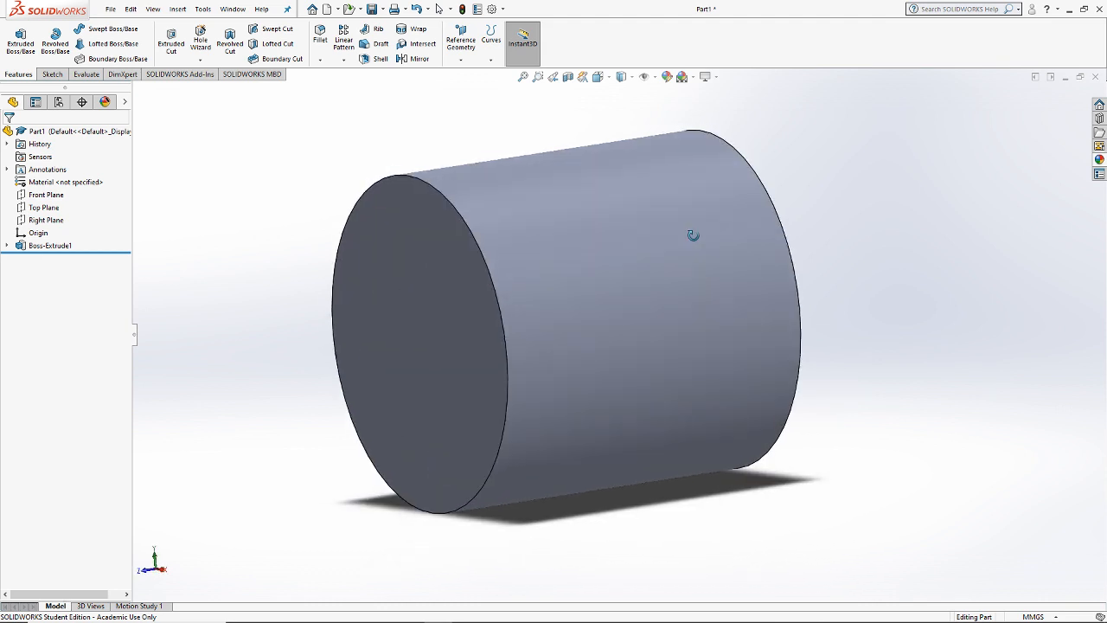
click(600, 81)
click(625, 128)
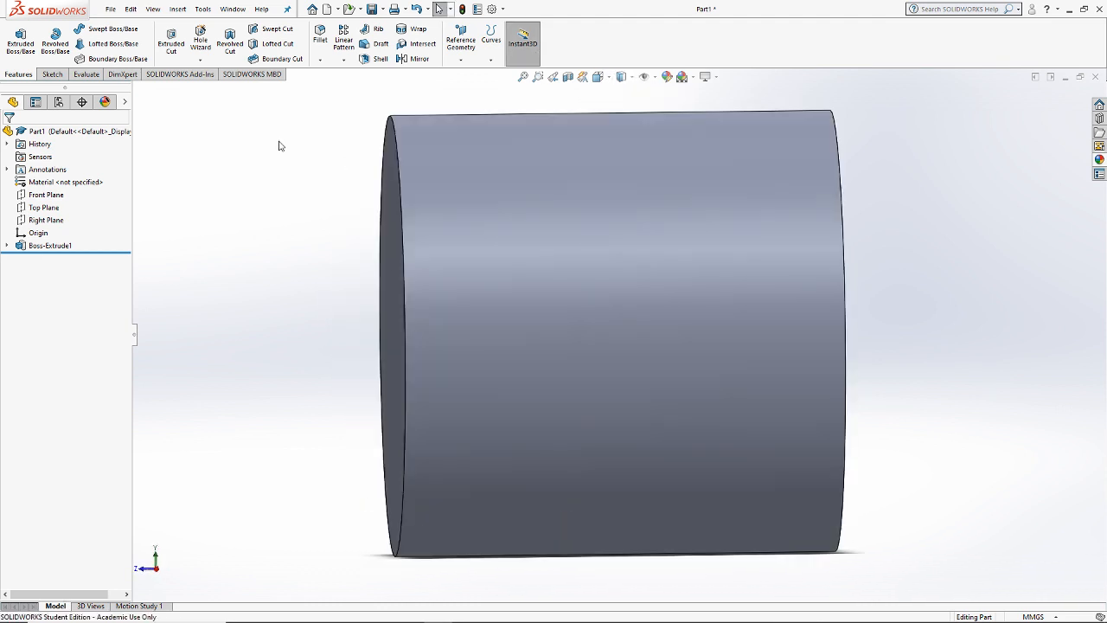
click(50, 74)
click(15, 36)
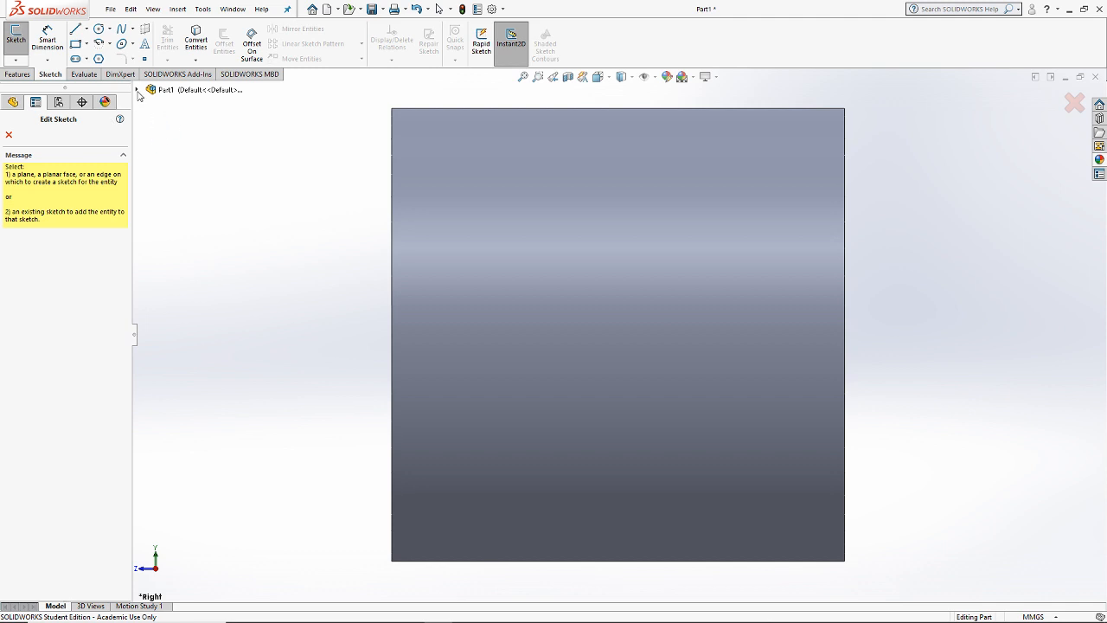
click(136, 90)
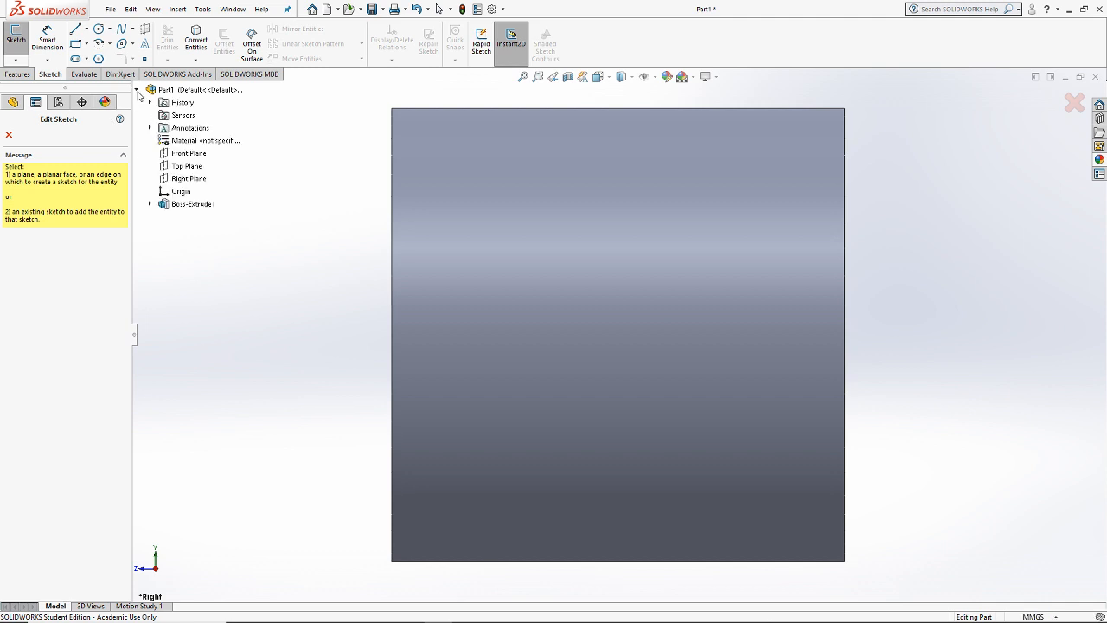
click(175, 184)
click(99, 28)
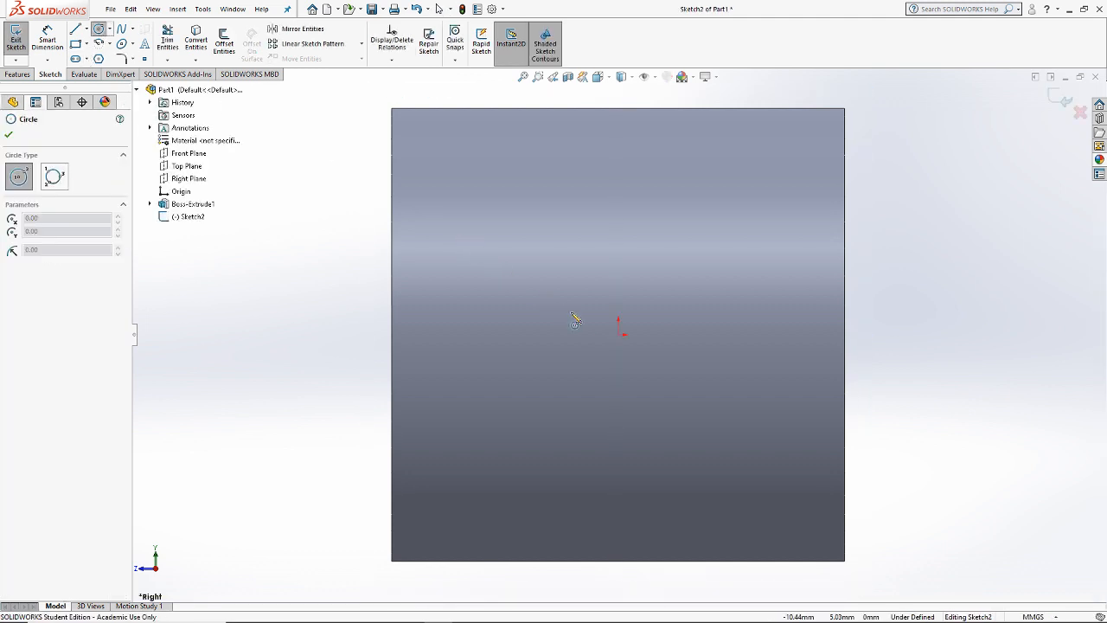
click(619, 334)
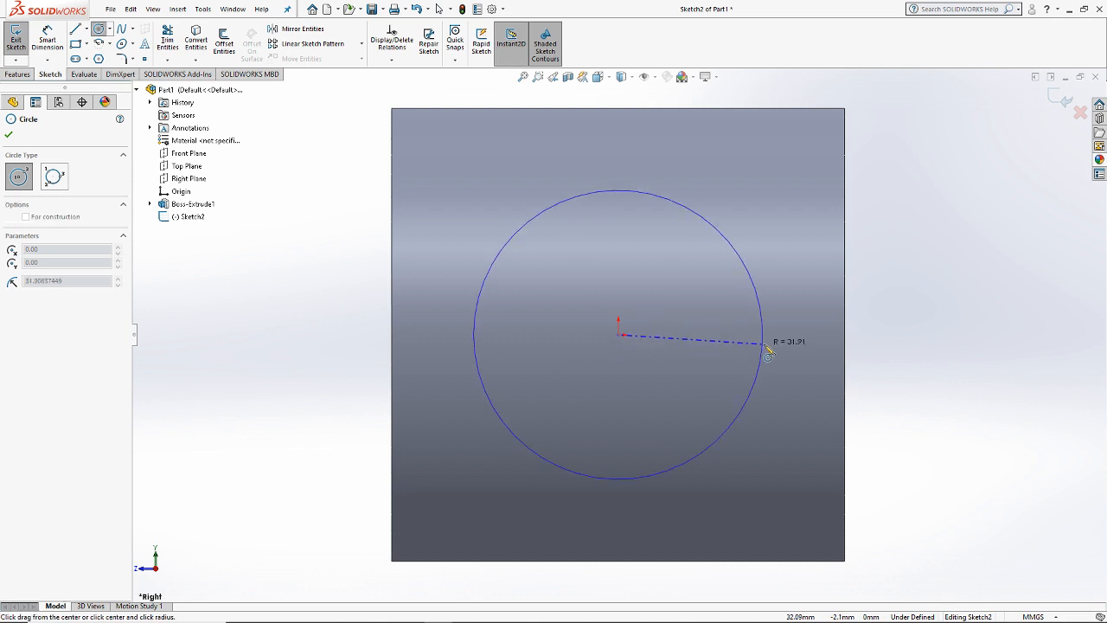
click(845, 344)
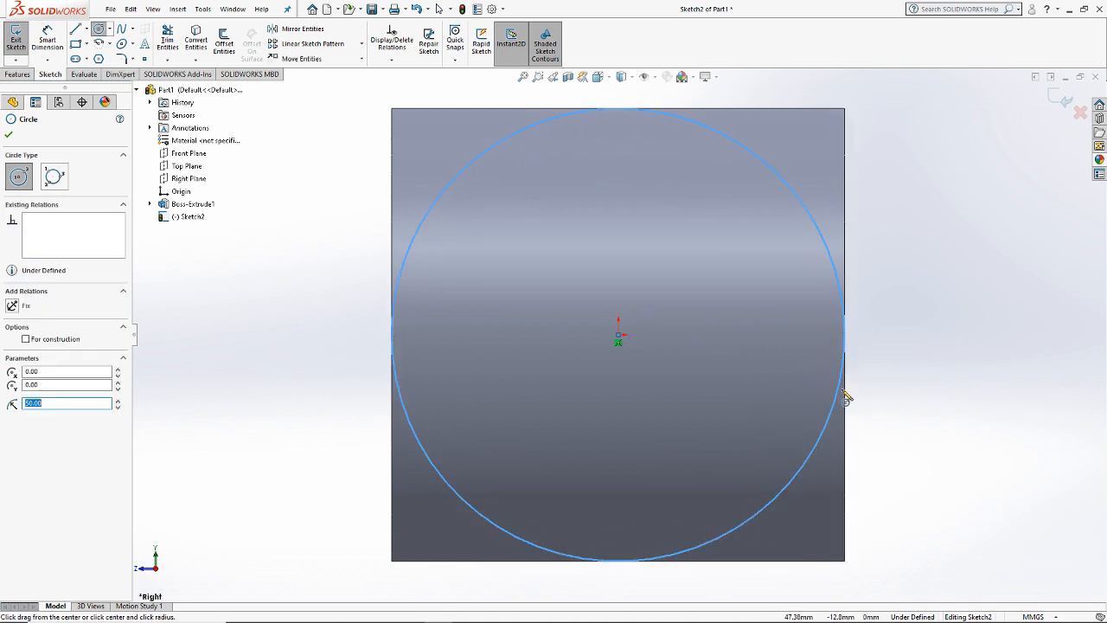
key(Escape)
Step: Shrink the circle to a radius of about 45.5 mm and make it tangent to the cylinder's end edge
drag(842, 292, 822, 296)
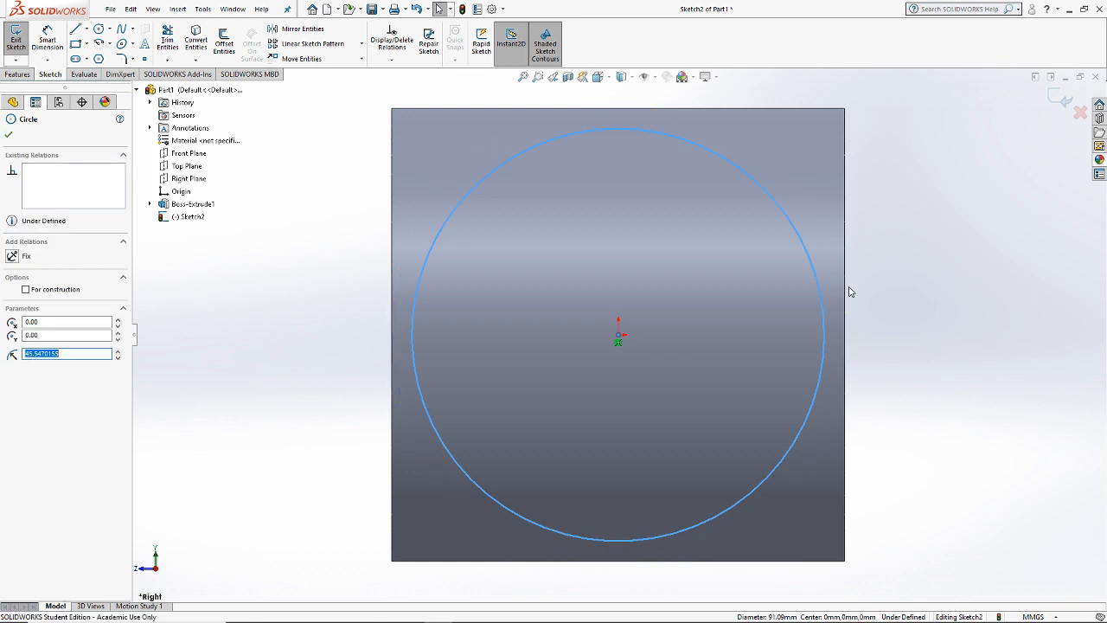
ctrl+click(845, 291)
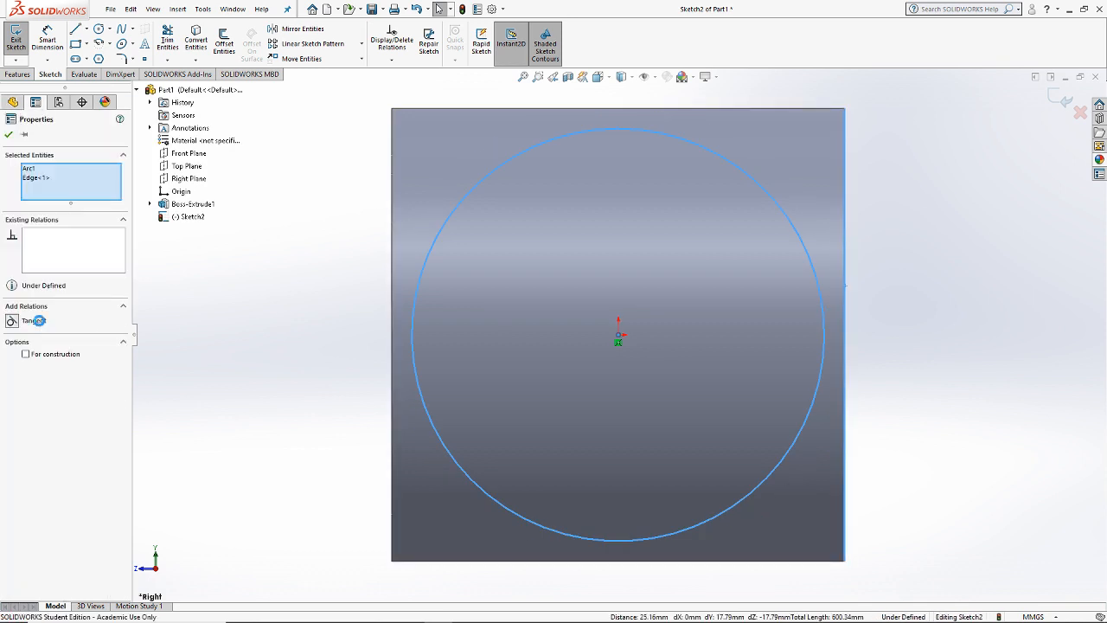
click(38, 320)
click(993, 365)
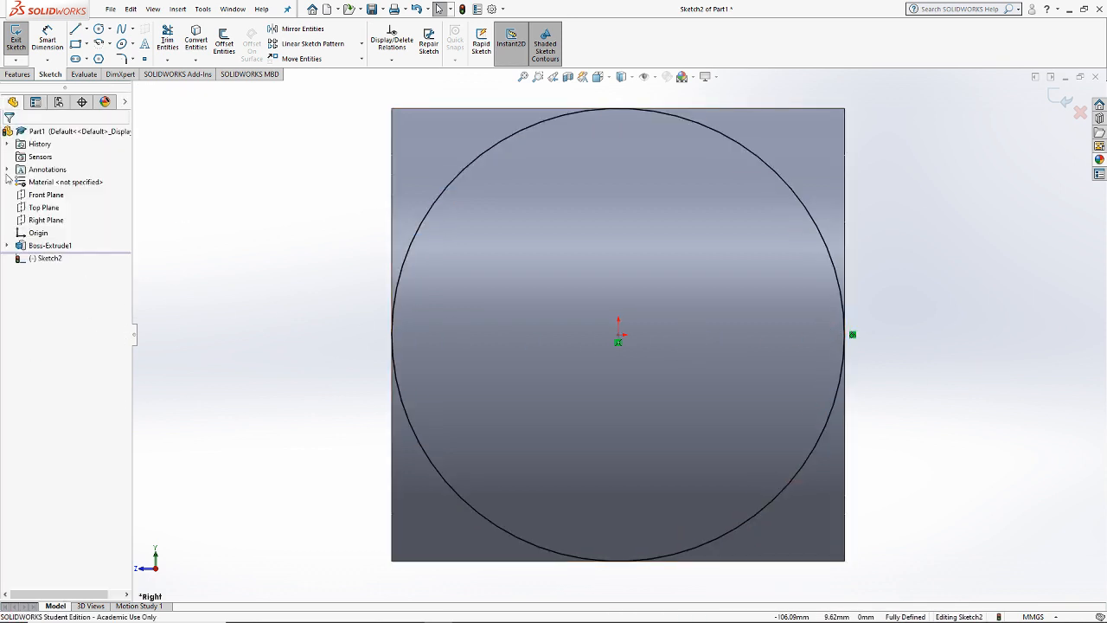
Step: Cut away the material outside the circle with an Extruded Cut, using Flip side to cut and Through All - Both
click(18, 76)
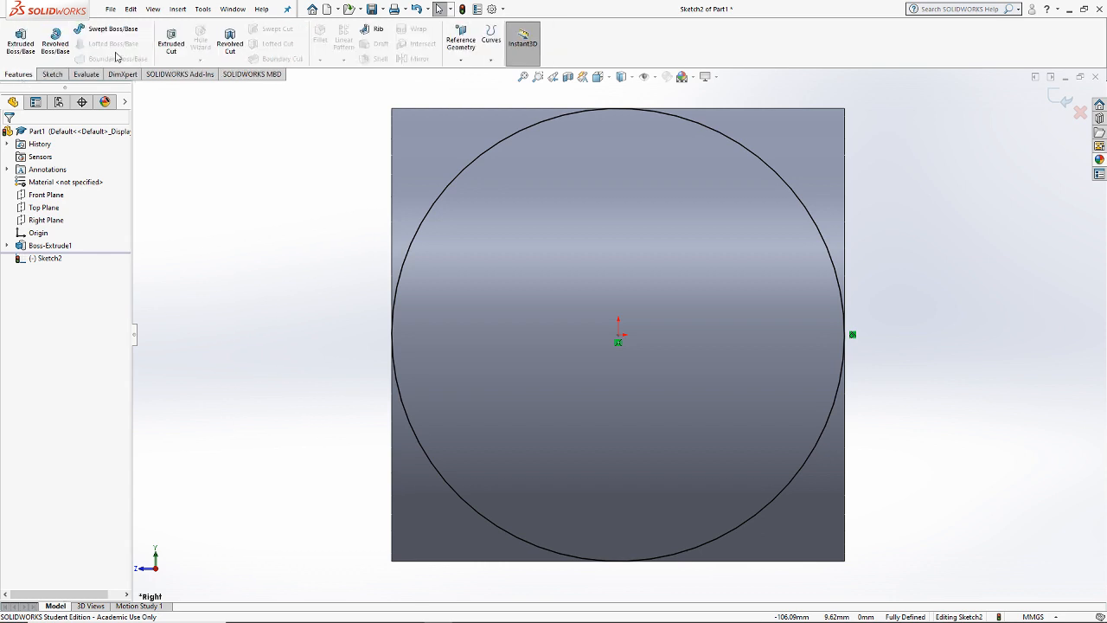
click(170, 41)
click(65, 262)
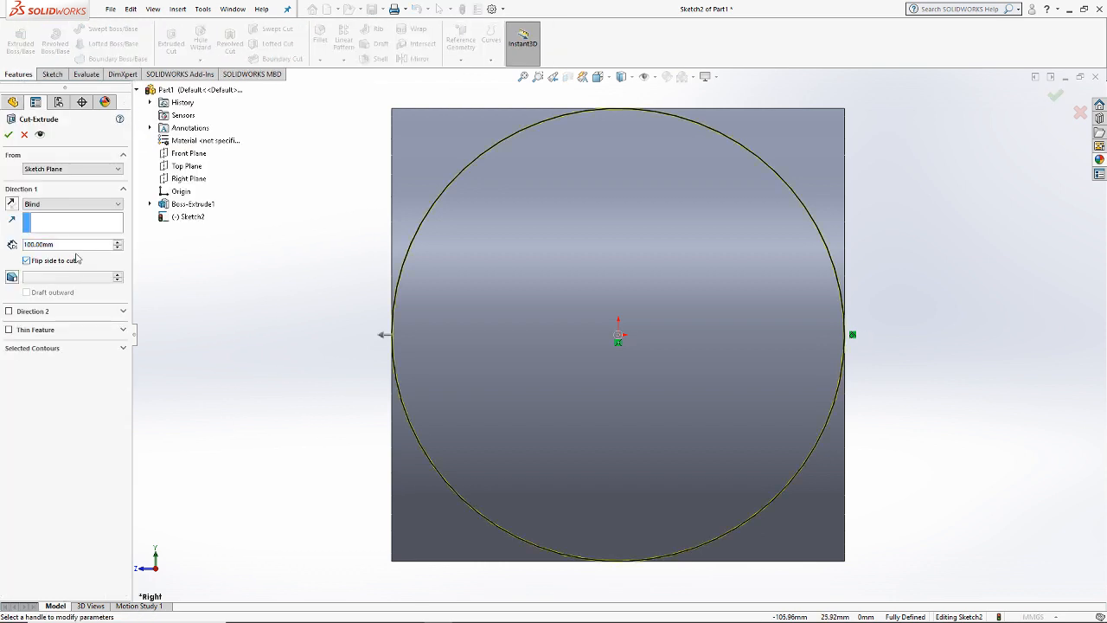
click(71, 205)
click(66, 232)
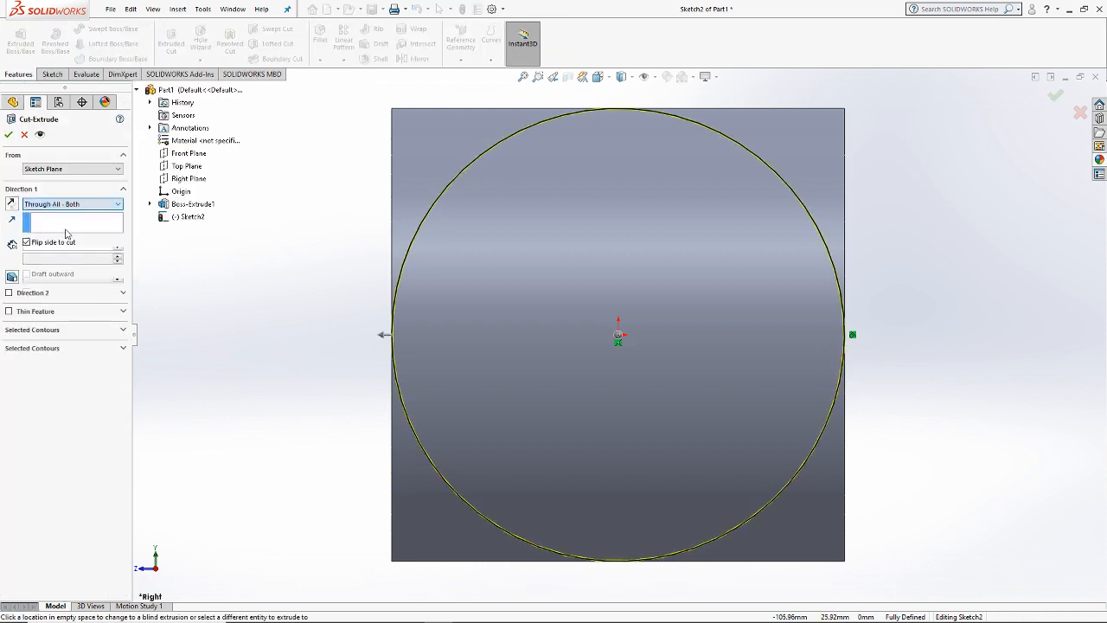
click(8, 135)
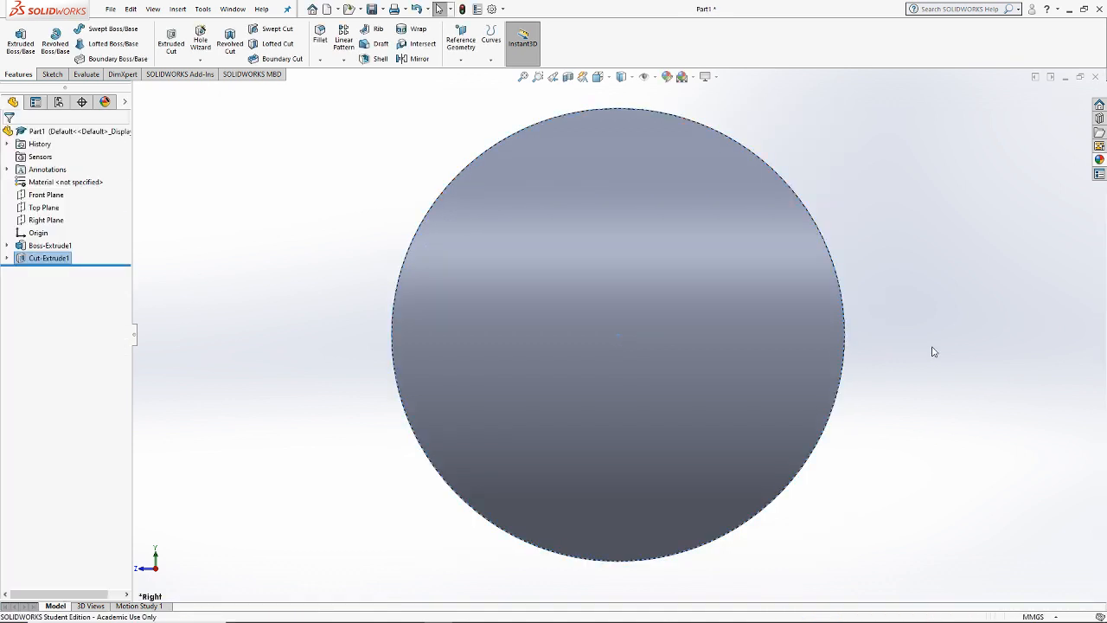
Step: Sketch a circle of about 44.5 mm radius on the Top Plane, centred on the origin
middle_drag(758, 292, 783, 274)
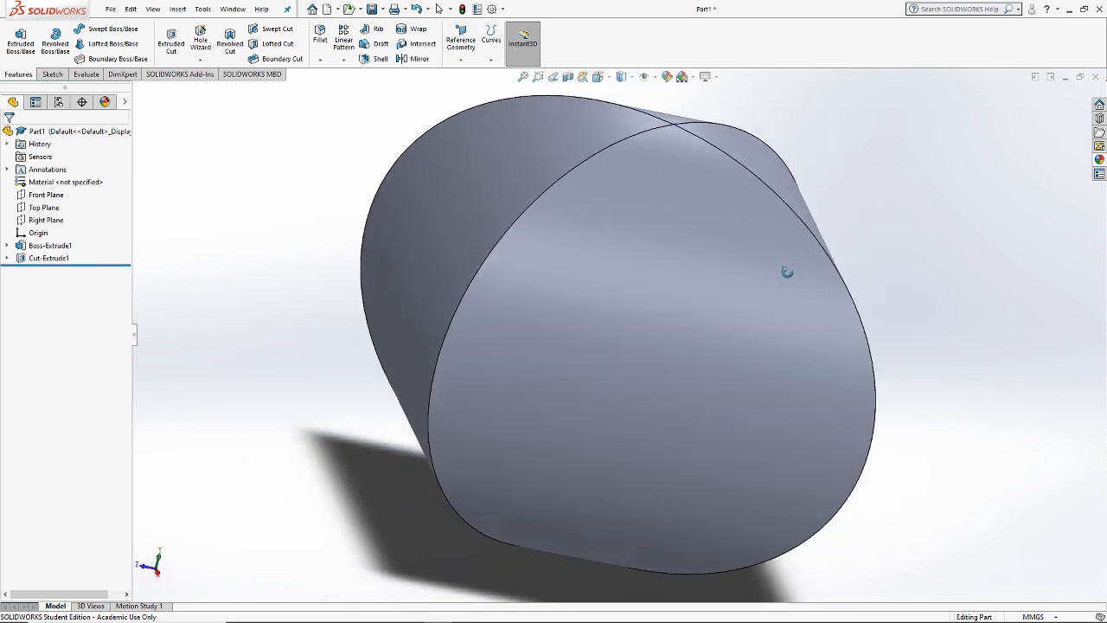
middle_drag(800, 234, 670, 115)
click(608, 80)
click(606, 115)
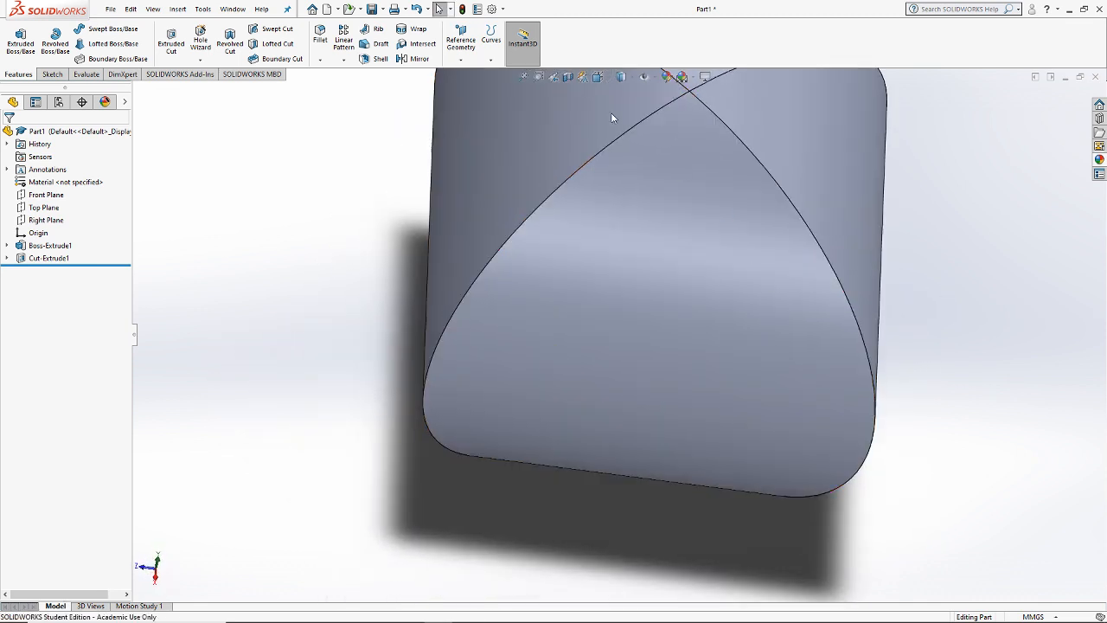
click(52, 75)
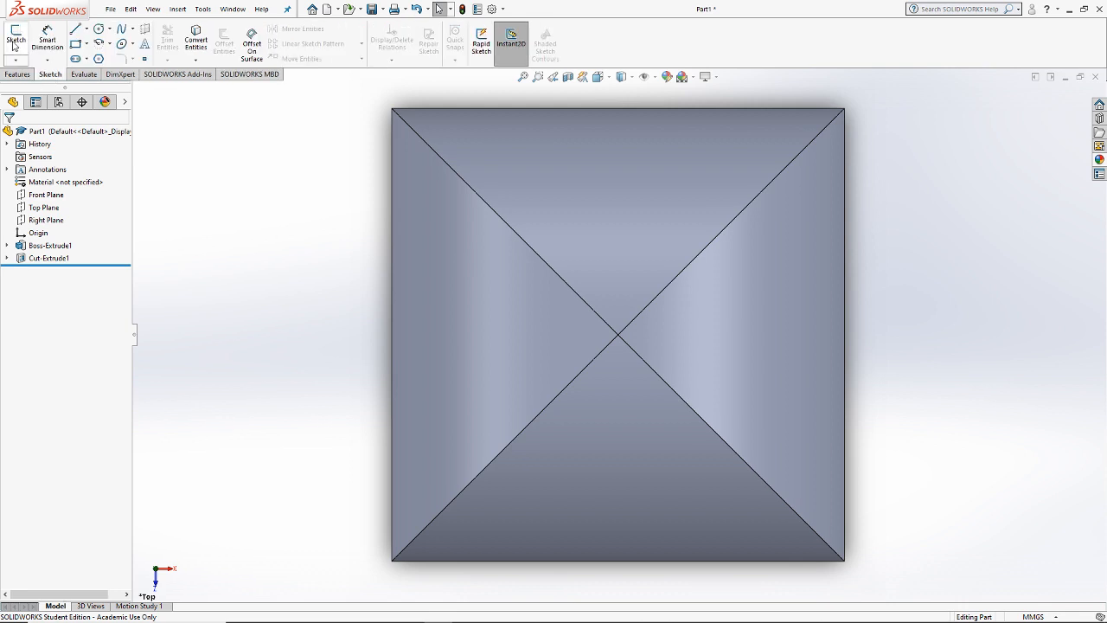
click(15, 36)
click(186, 167)
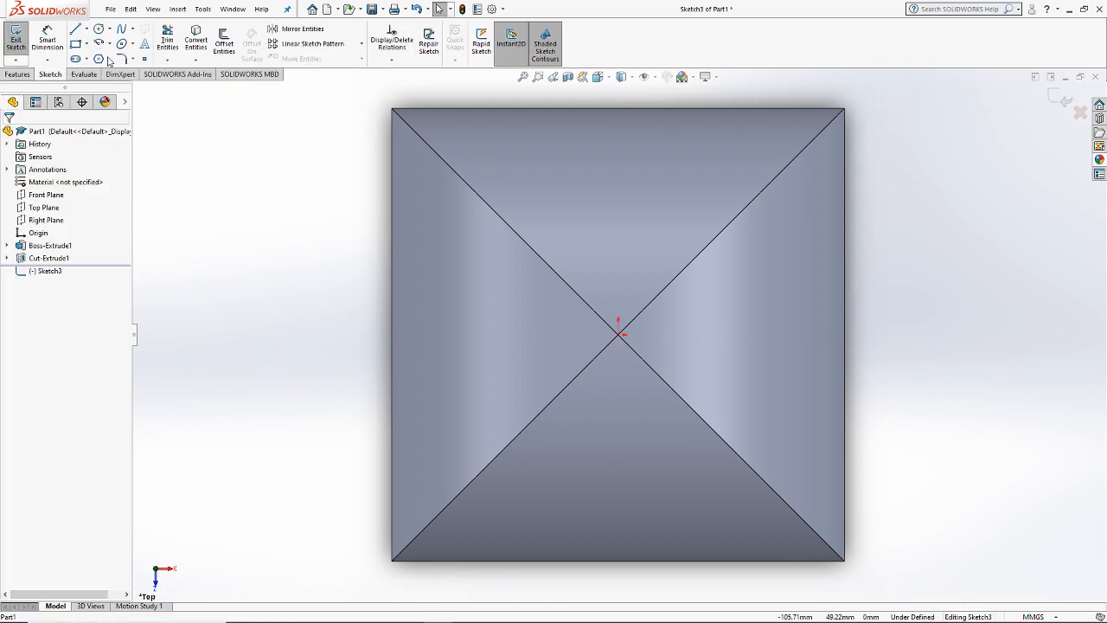
key(c)
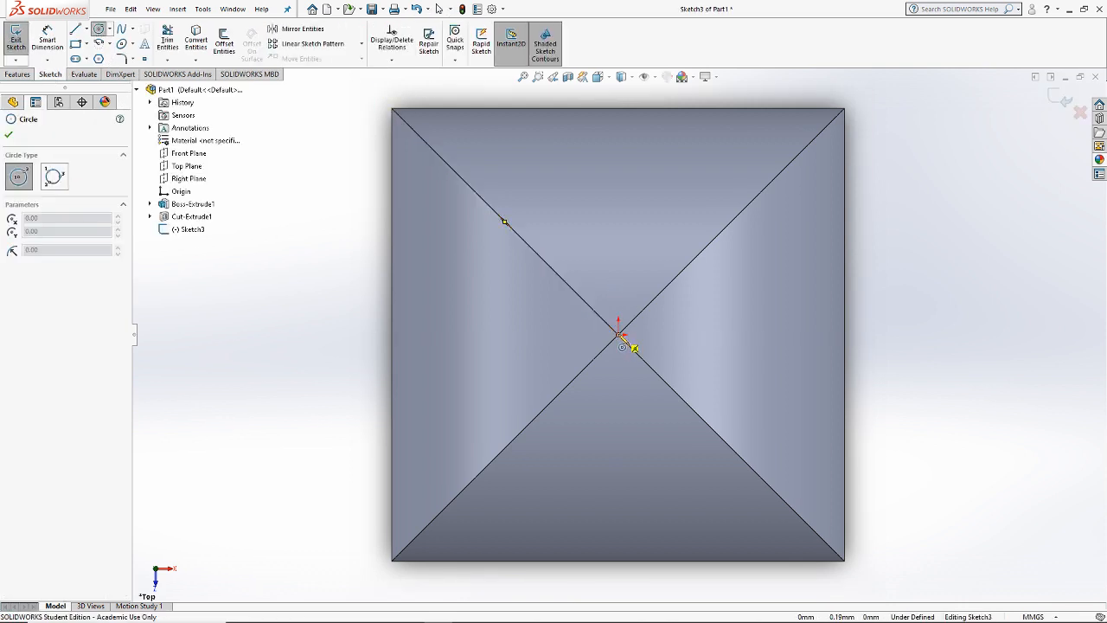
drag(619, 336, 612, 133)
key(Escape)
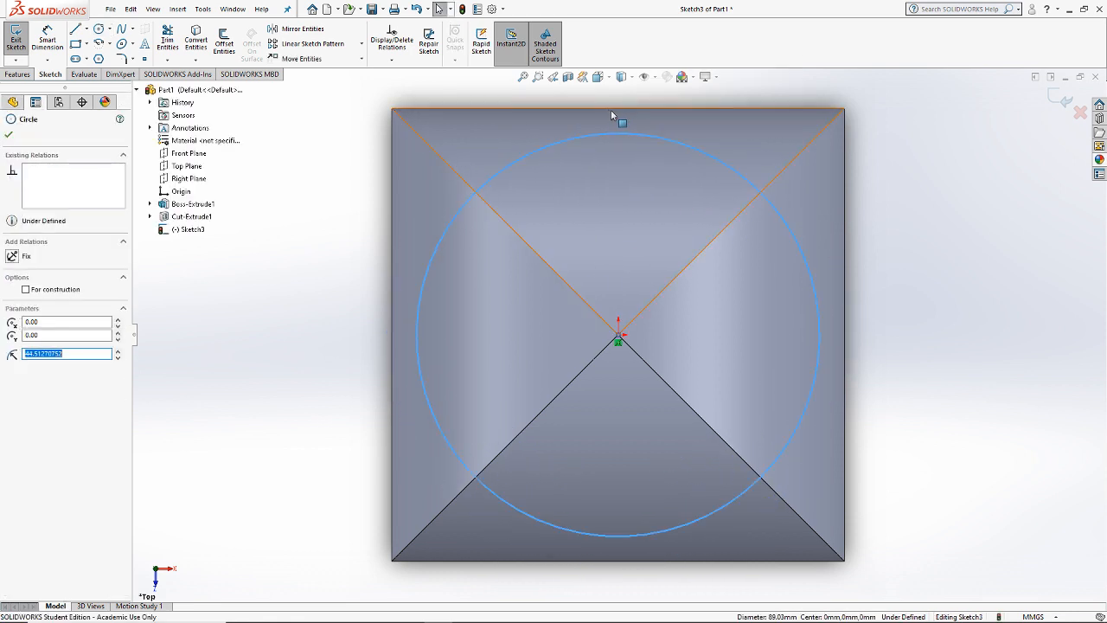
Step: Make the circle on the Top Plane tangent to the solid's outer silhouette edge
ctrl+click(491, 190)
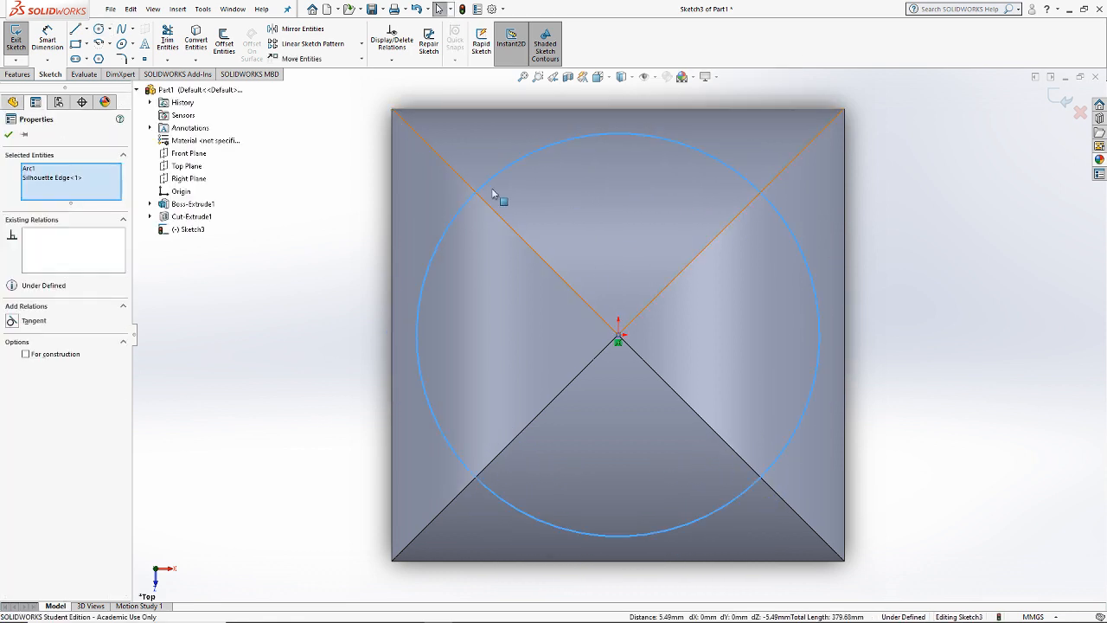
click(38, 320)
click(356, 349)
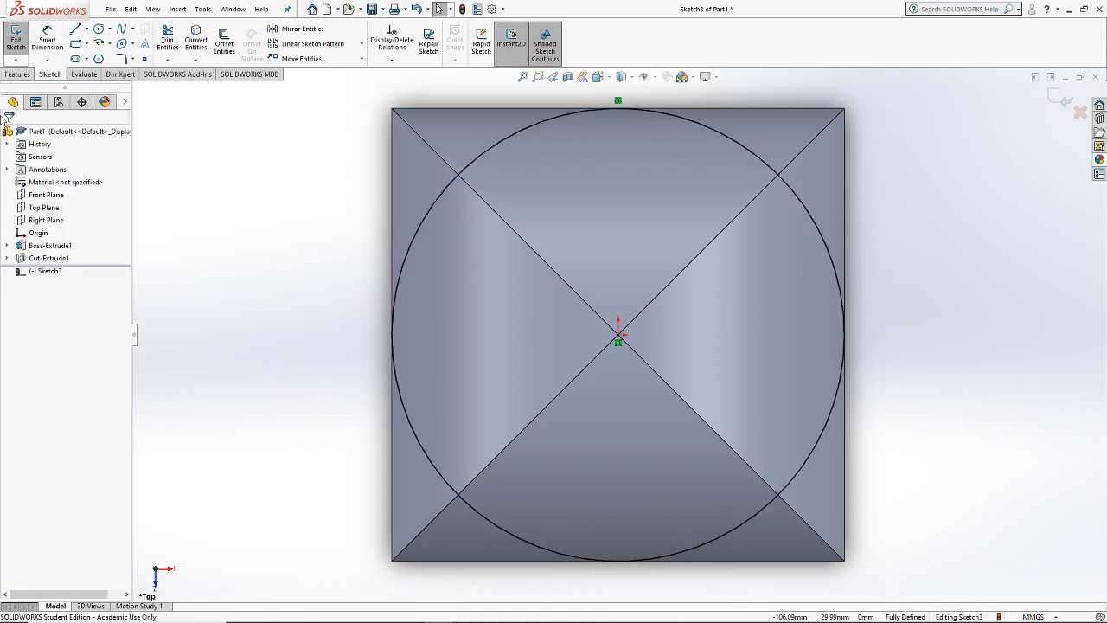
Step: Cut away the material outside the Top Plane circle with an Extruded Cut, using Flip side to cut and Through All - Both
click(18, 74)
click(170, 41)
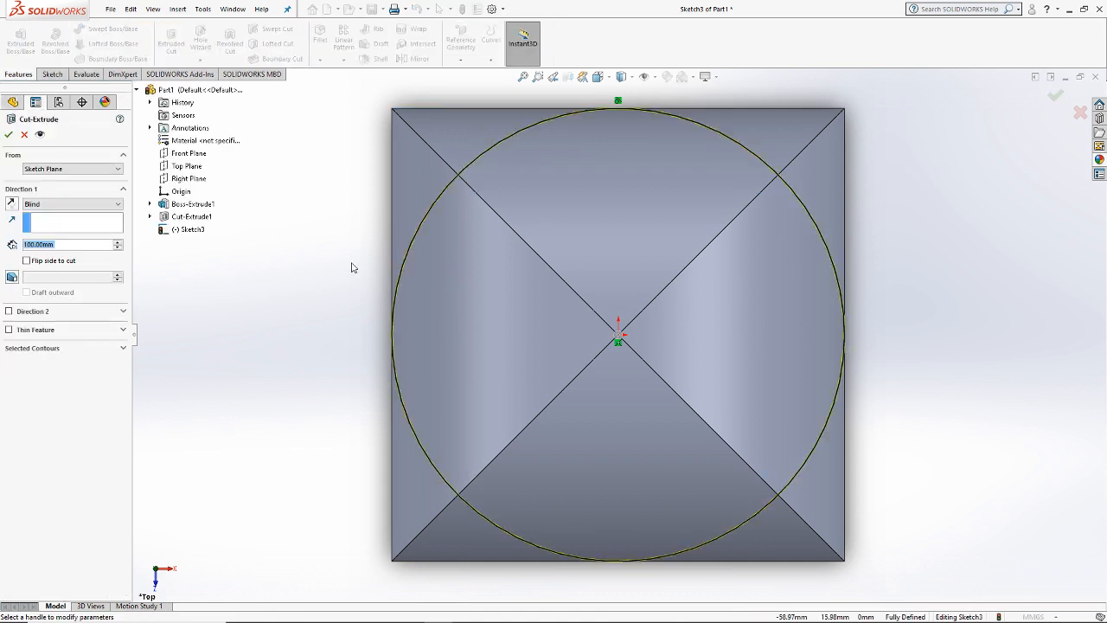
click(62, 205)
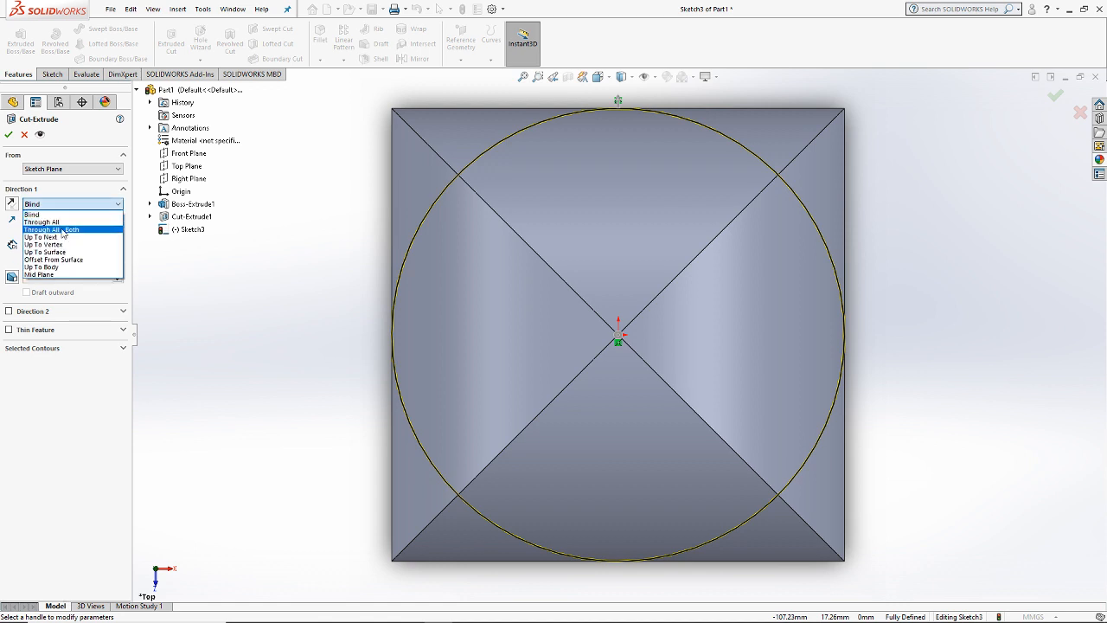
click(51, 229)
click(8, 134)
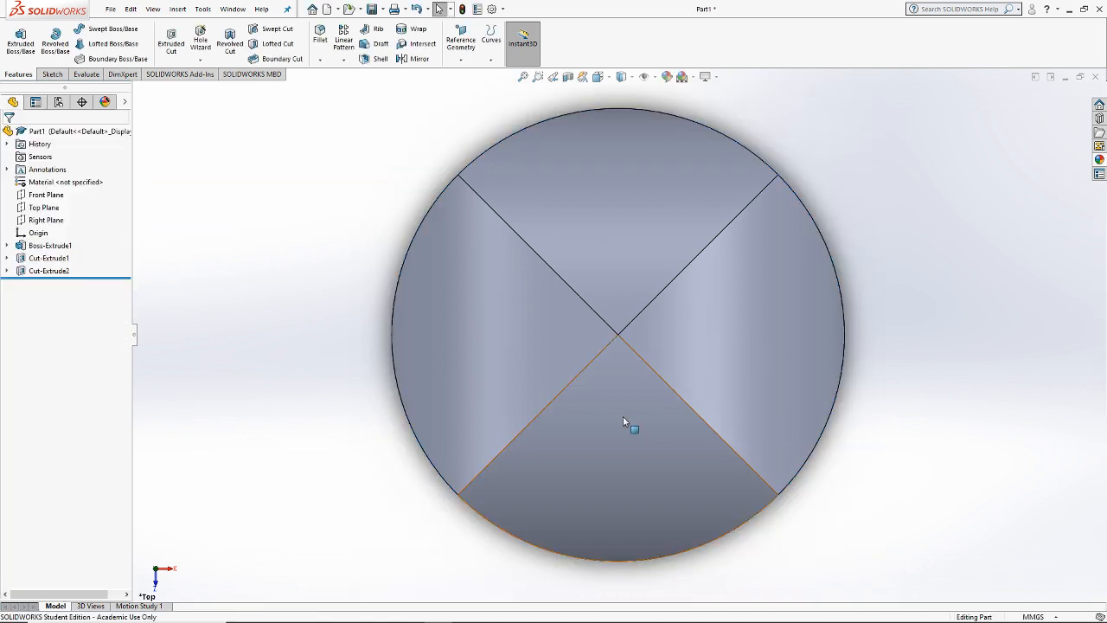
Step: Delete Boss-Extrude1, Cut-Extrude1 and Cut-Extrude2, keeping only the base circle sketch Sketch1
middle_drag(626, 471, 919, 349)
scroll(680, 368, up, 3)
middle_drag(681, 368, 666, 350)
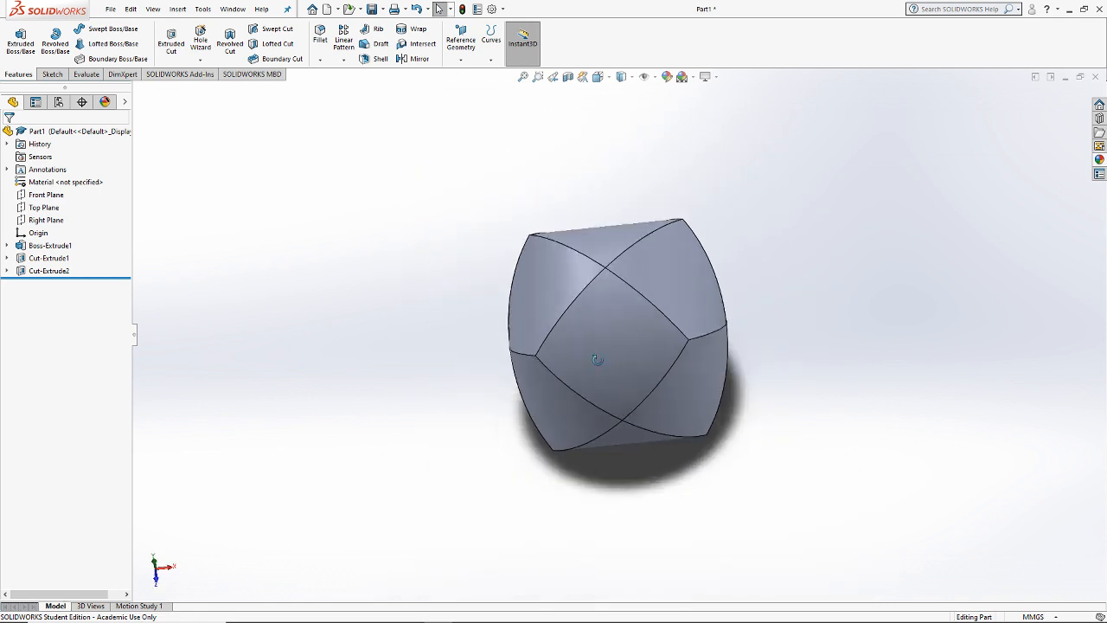
click(461, 58)
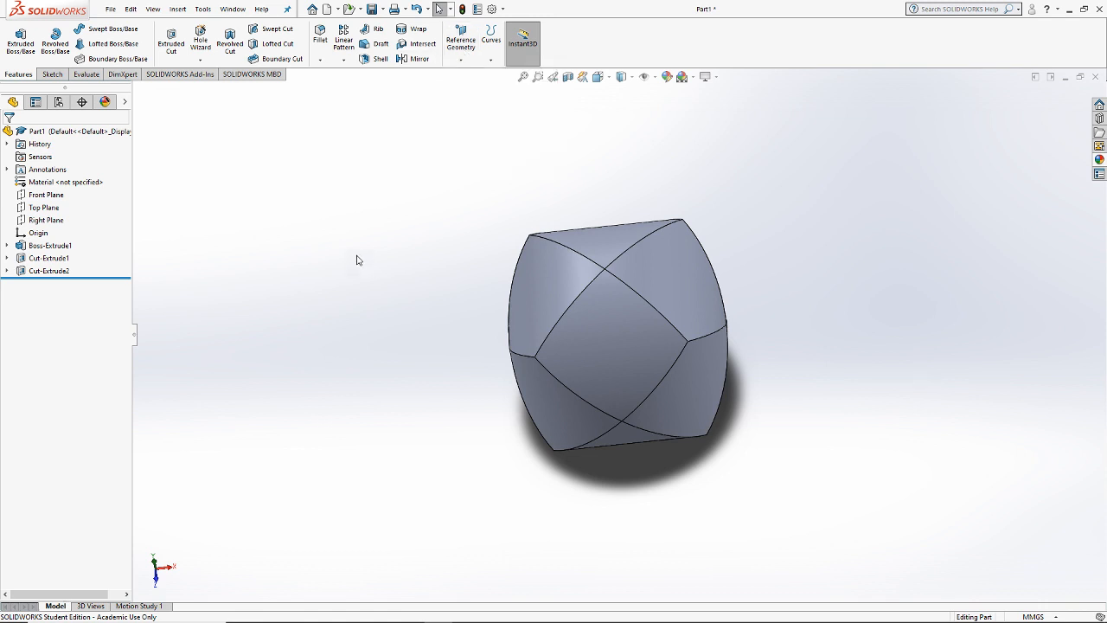
click(49, 271)
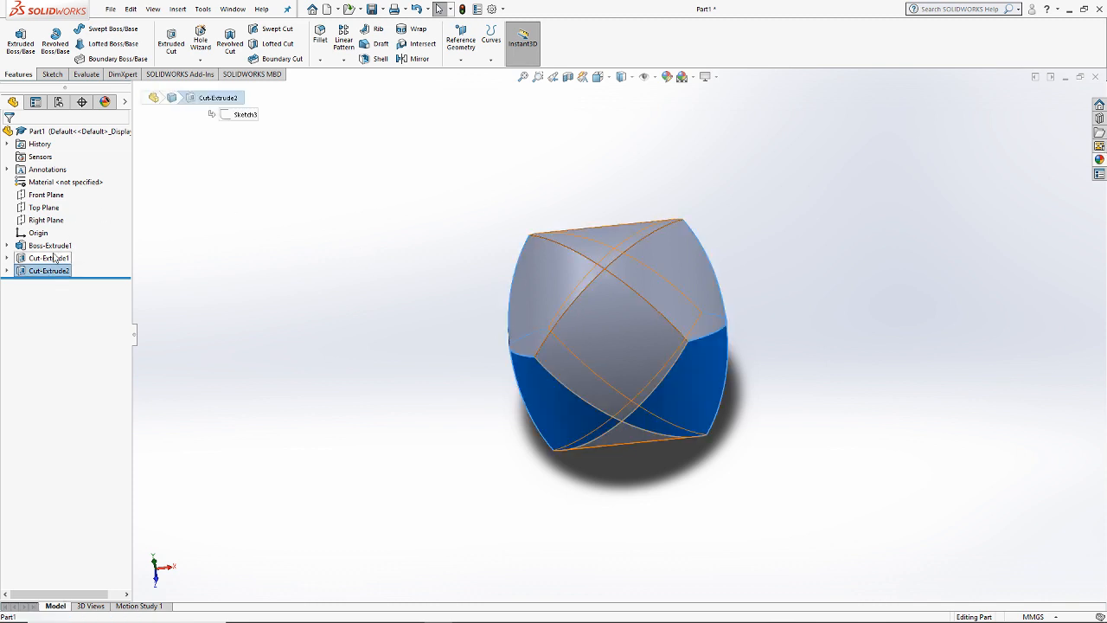
ctrl+click(54, 257)
ctrl+click(50, 246)
right_click(49, 245)
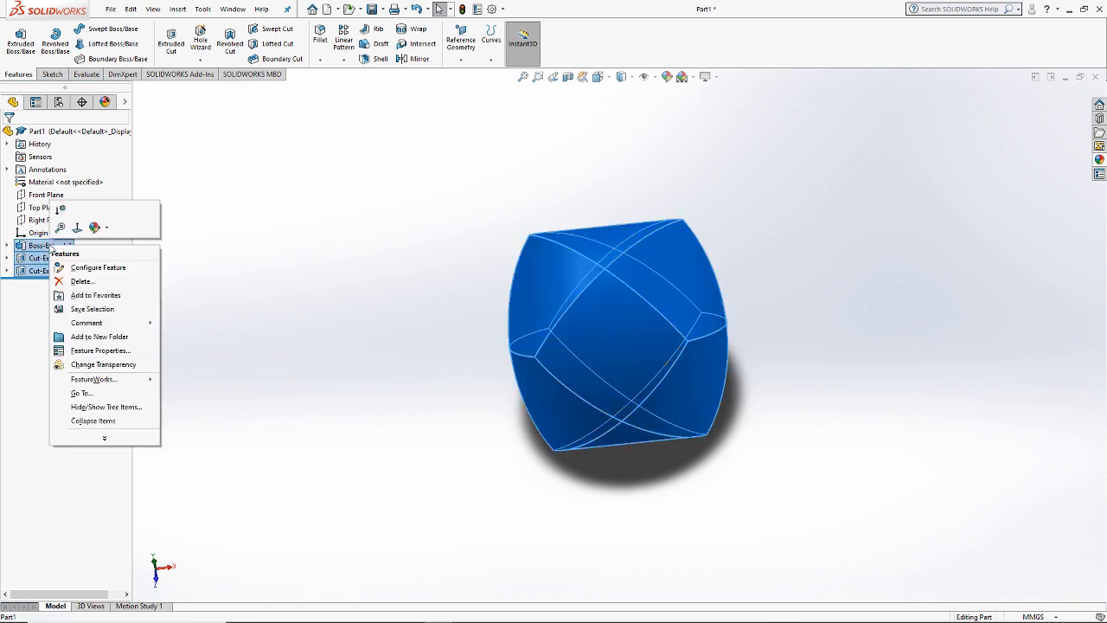
click(93, 285)
click(626, 257)
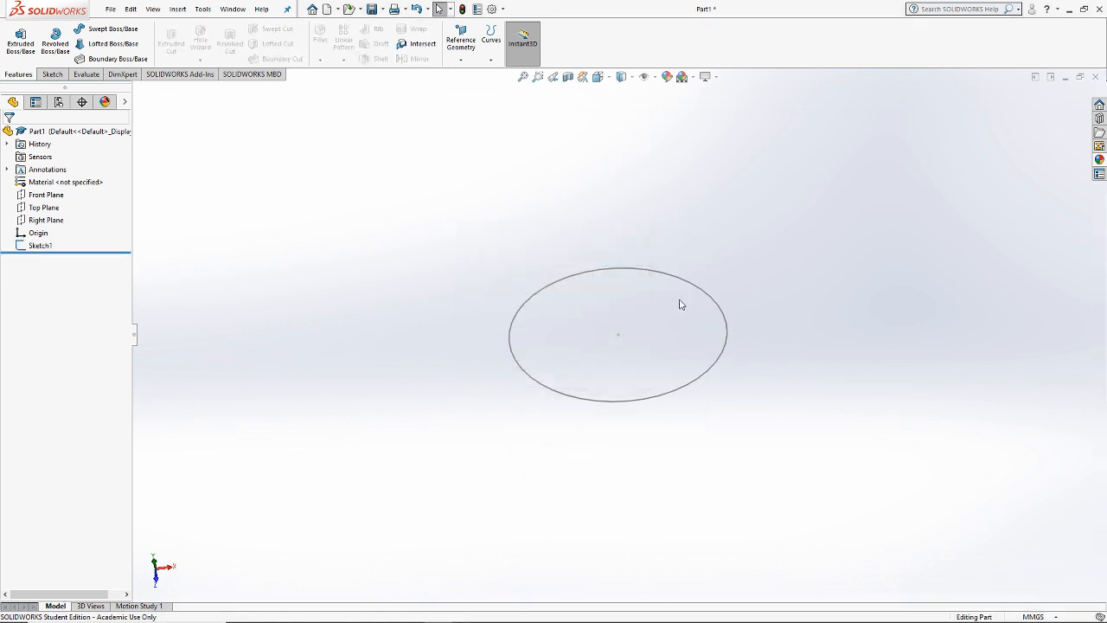
Step: Edit Sketch1 in the Front view and draw a vertical line through the origin spanning the 100 mm circle from top to bottom
right_click(33, 247)
click(39, 213)
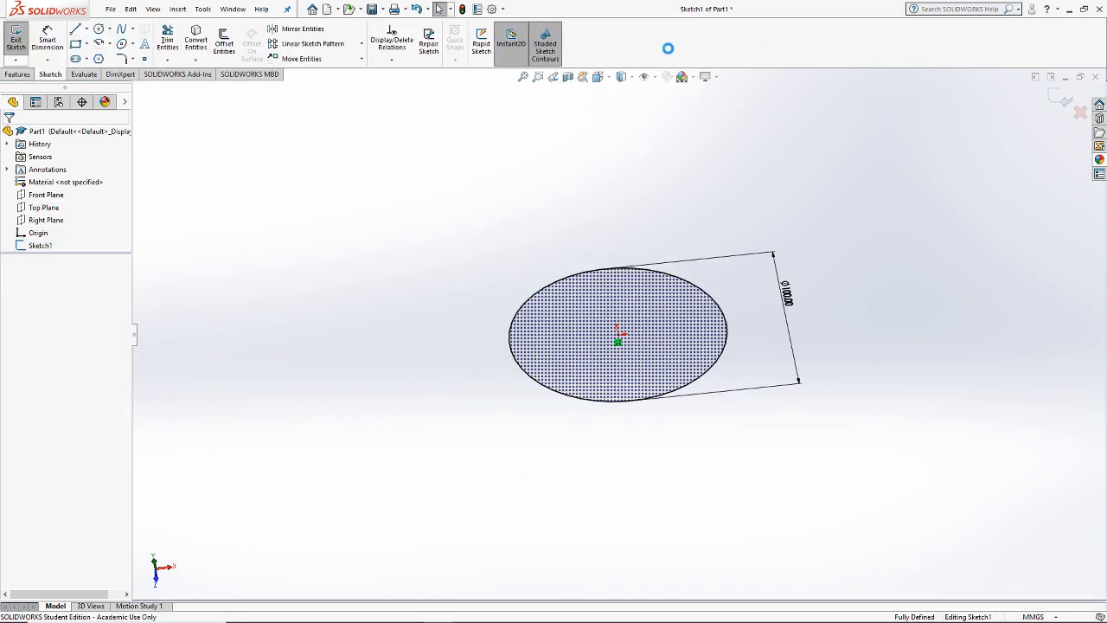
click(609, 79)
click(622, 112)
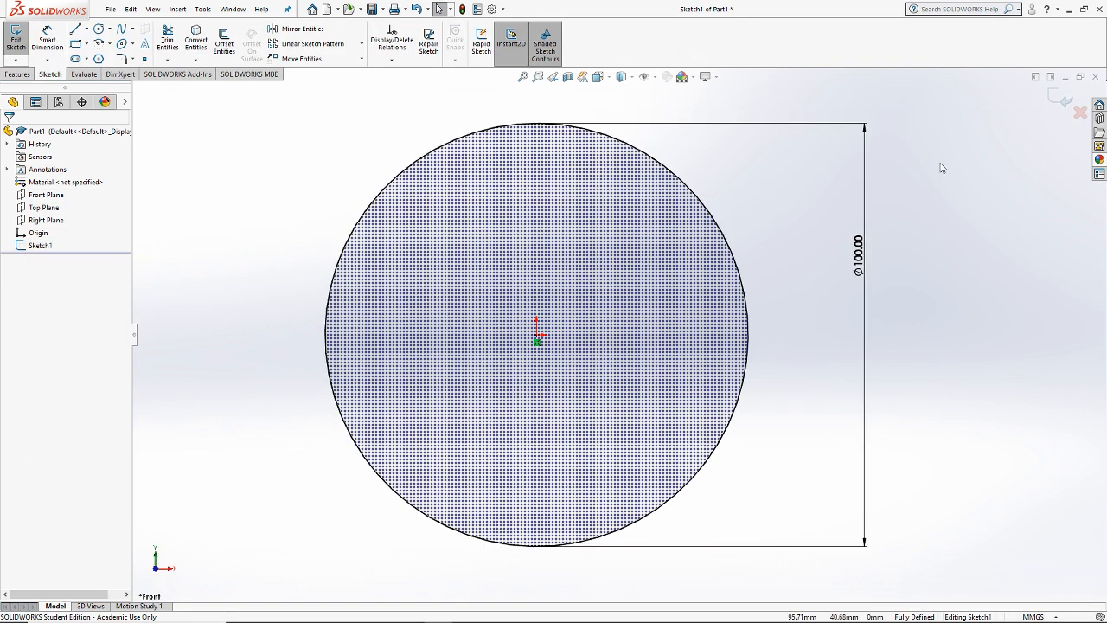
click(75, 29)
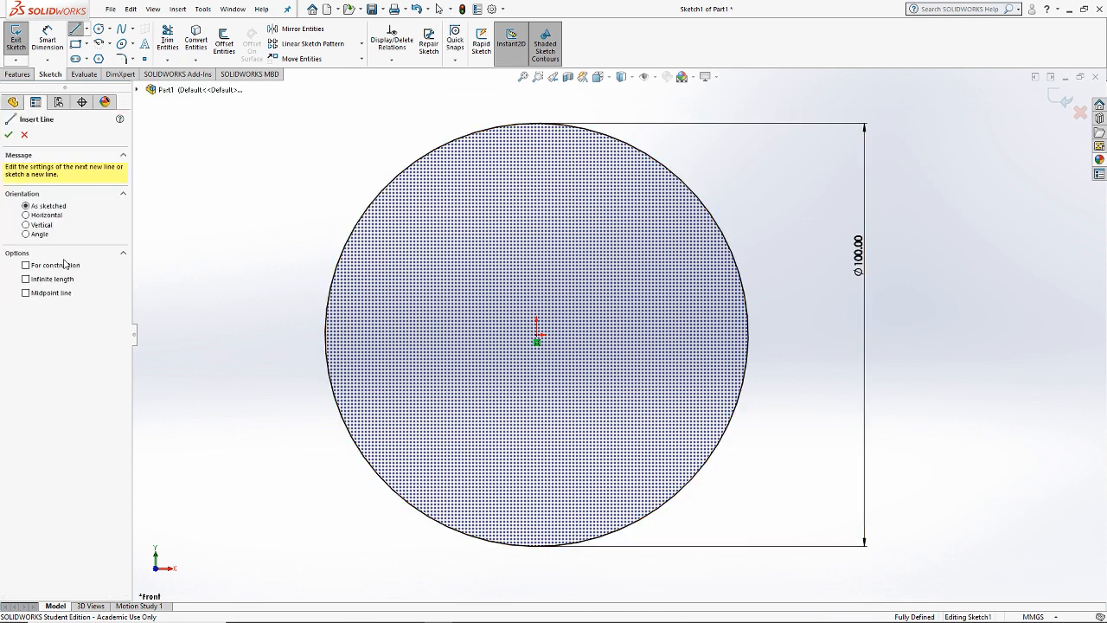
mouse_move(536, 123)
mouse_down()
mouse_move(570, 253)
mouse_move(536, 543)
mouse_up()
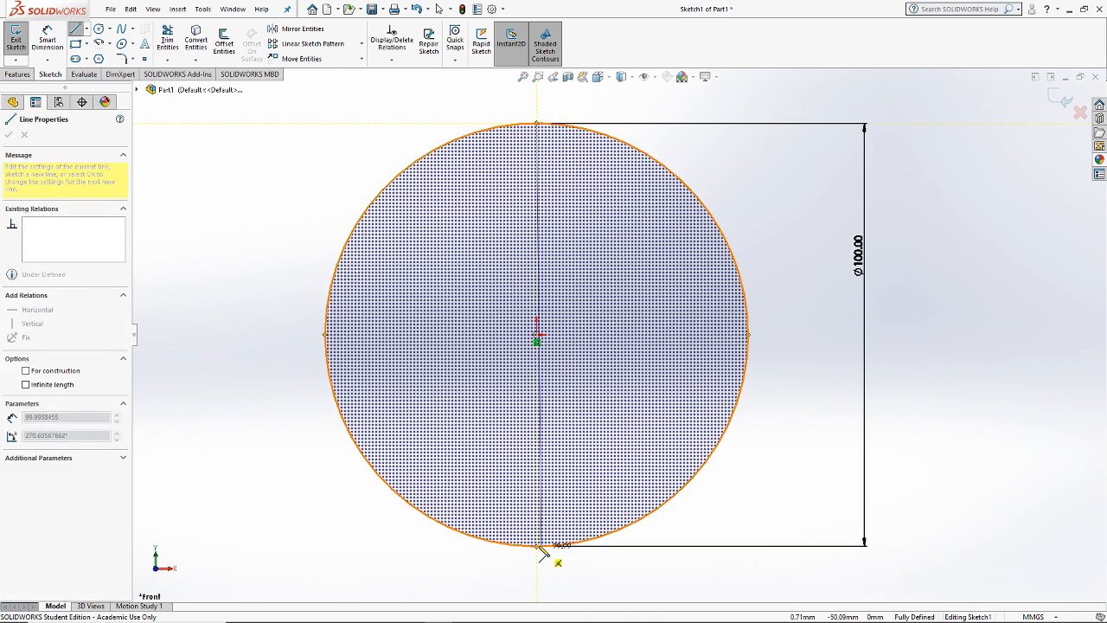
key(Escape)
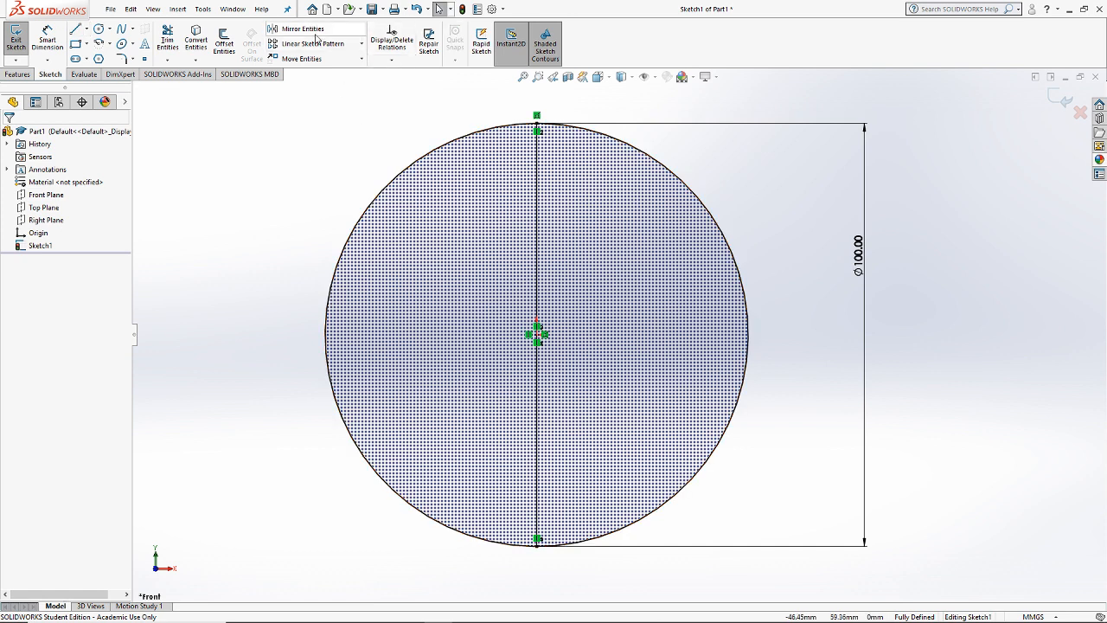
Step: Trim away the half of the circle left of the vertical line with Power trim
click(167, 39)
drag(420, 136, 460, 207)
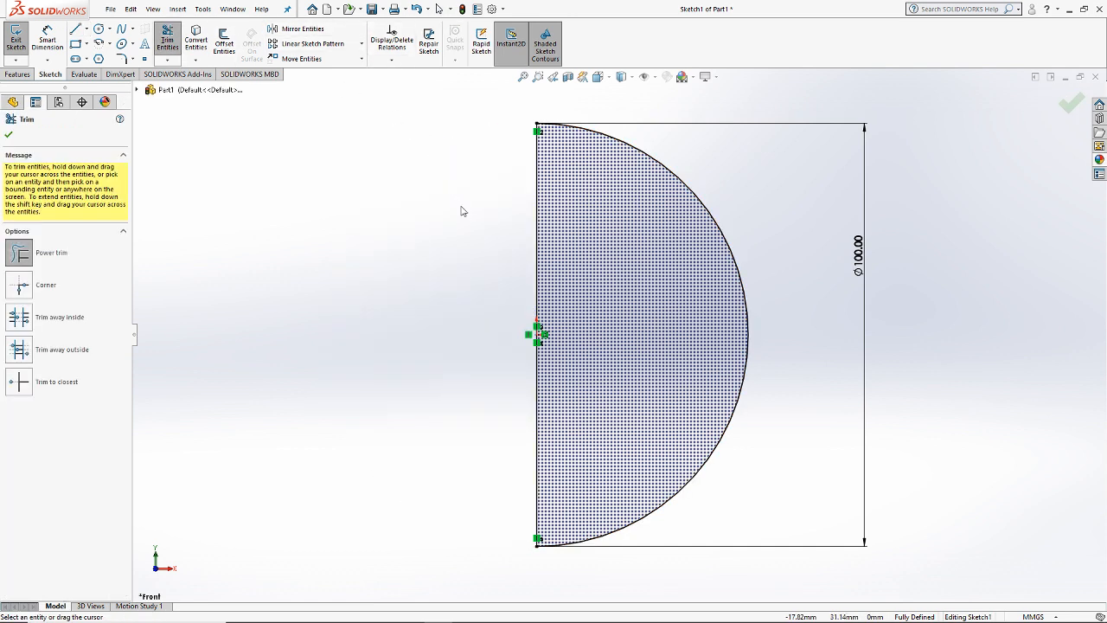
key(Escape)
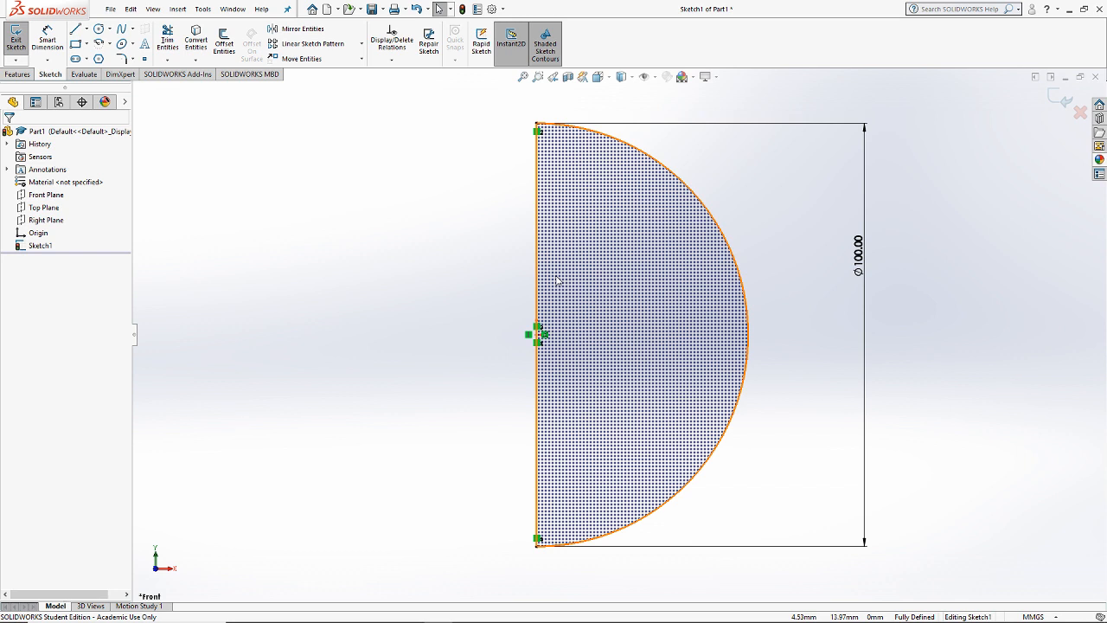
Step: Add a vertical construction line of infinite length to the left of the half circle
click(473, 357)
scroll(473, 358, up, 1)
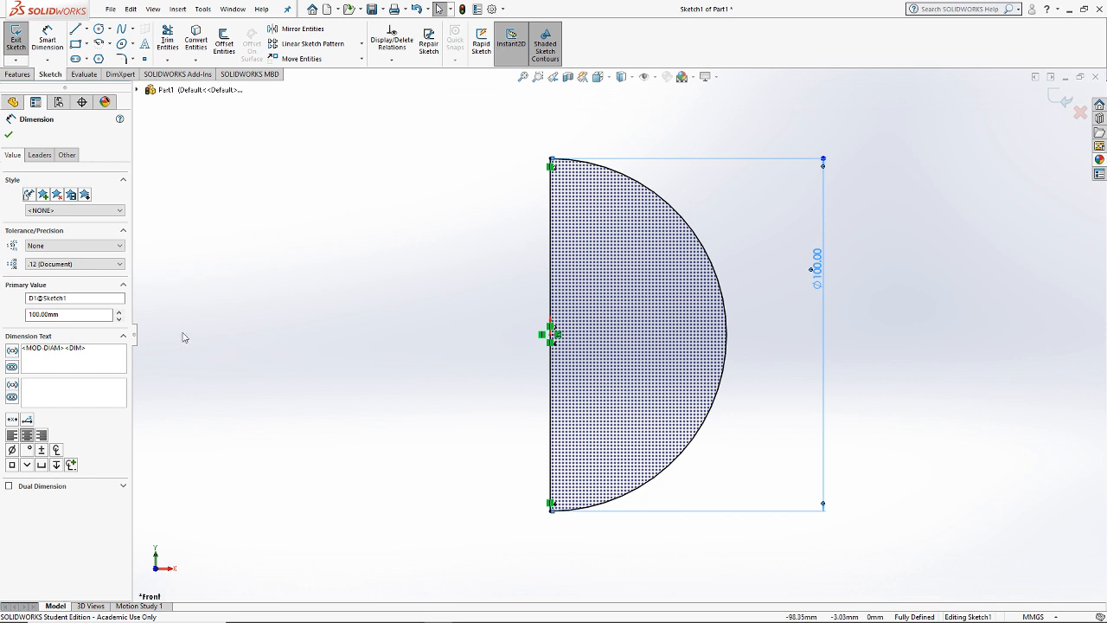
click(75, 29)
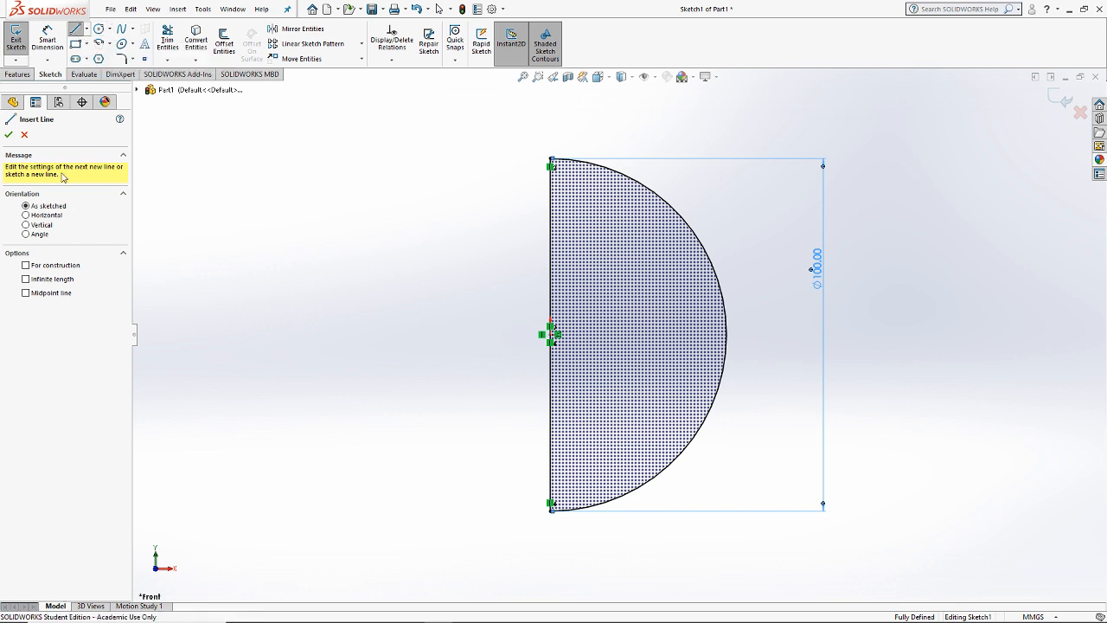
click(43, 225)
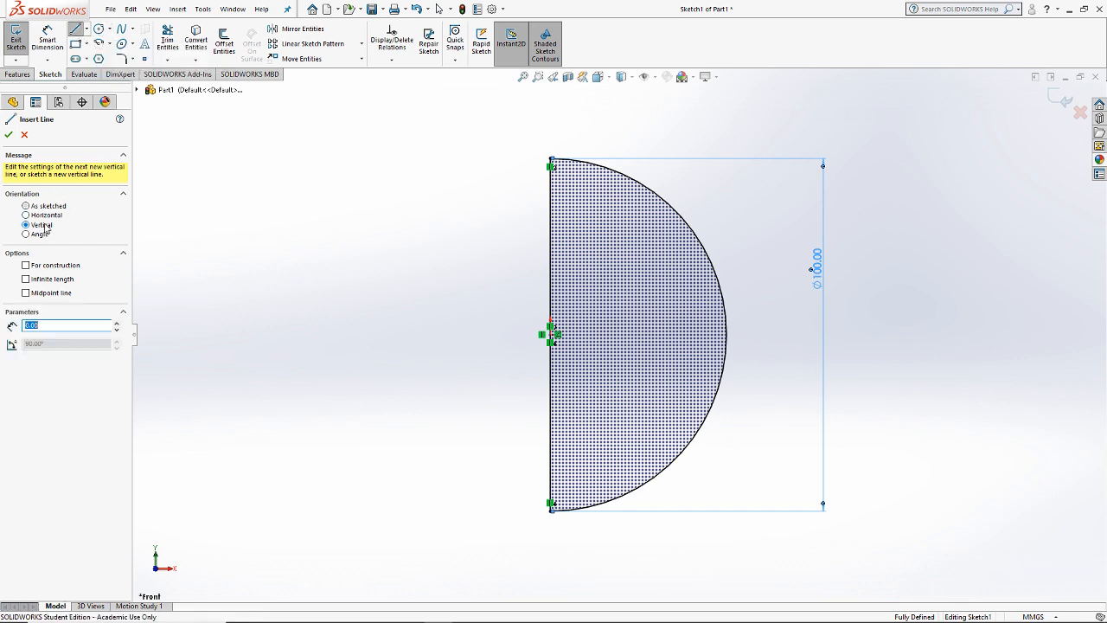
click(55, 264)
click(54, 279)
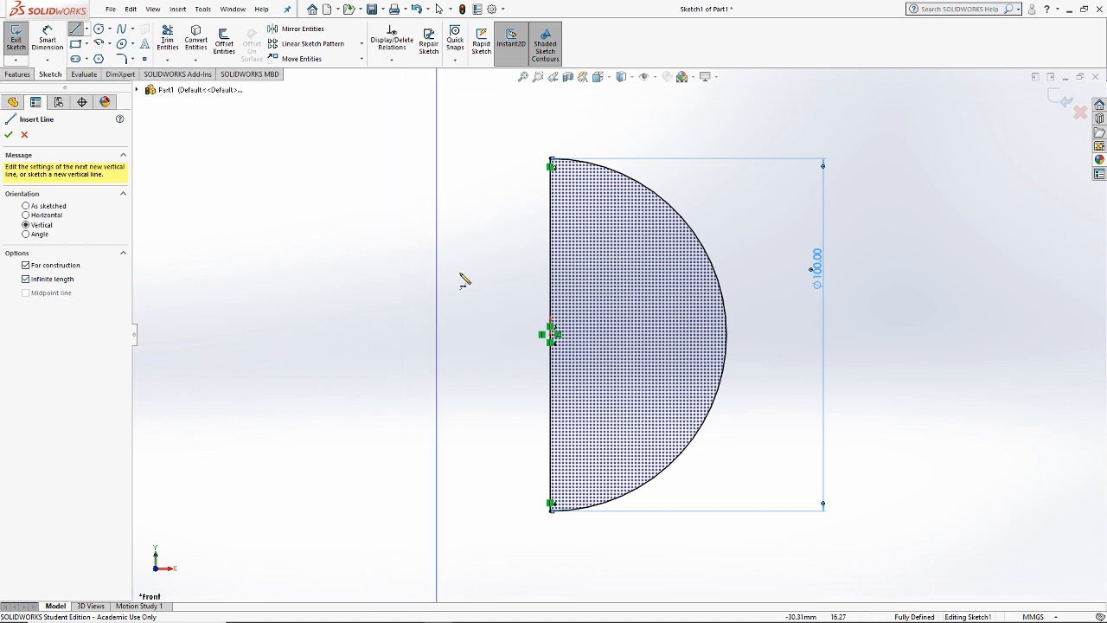
click(449, 334)
key(Escape)
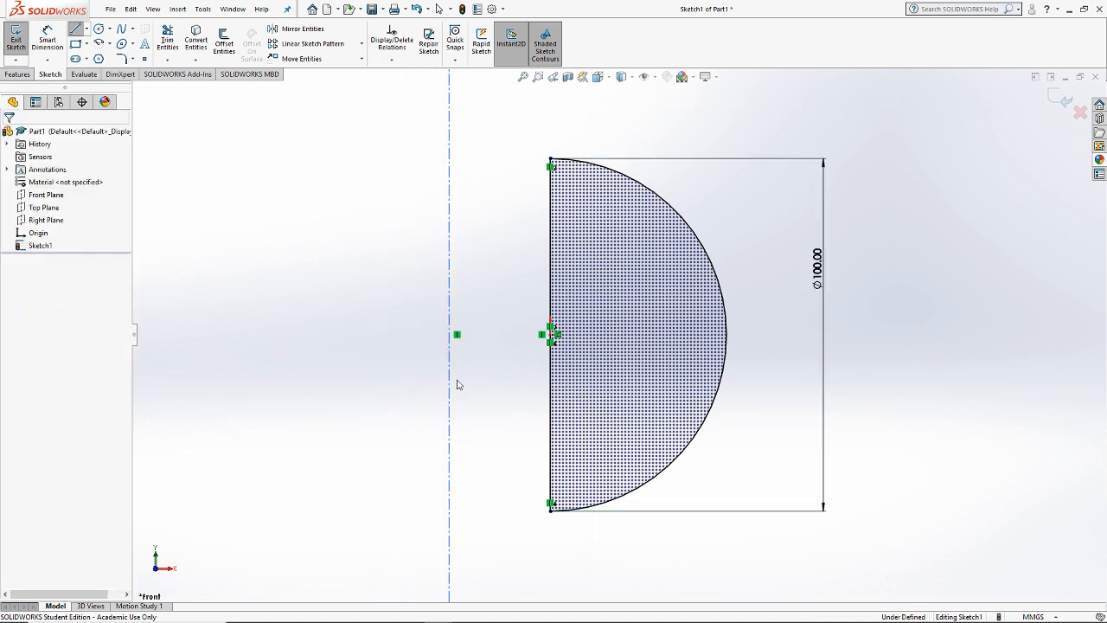
Step: Constrain the infinite construction line to pass through the origin, along the half circle's straight edge
click(449, 375)
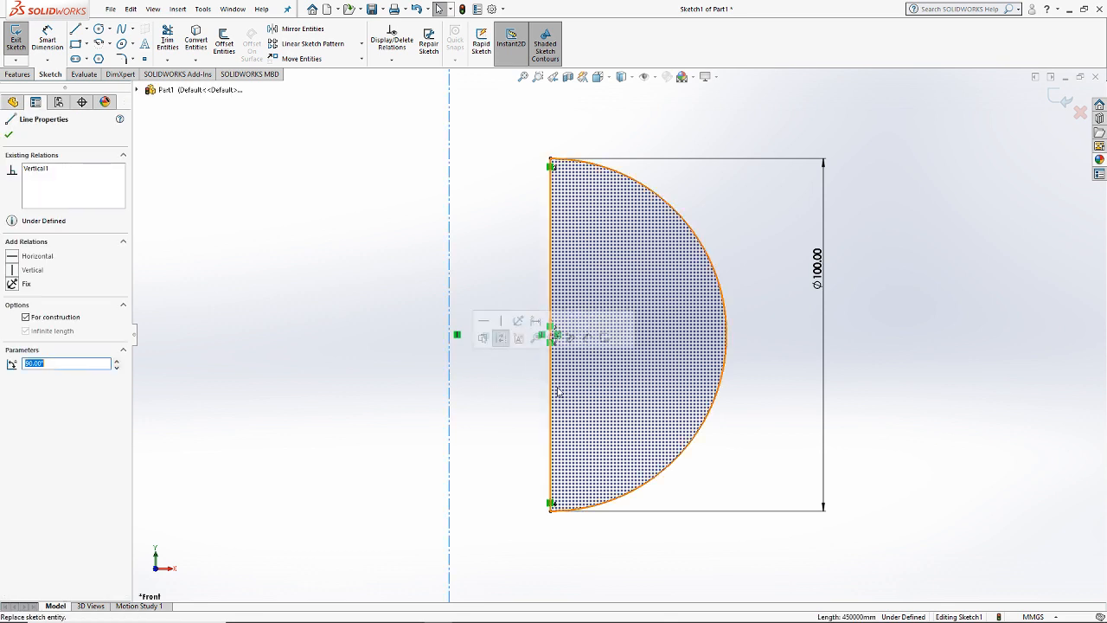
ctrl+click(550, 337)
click(30, 320)
key(Escape)
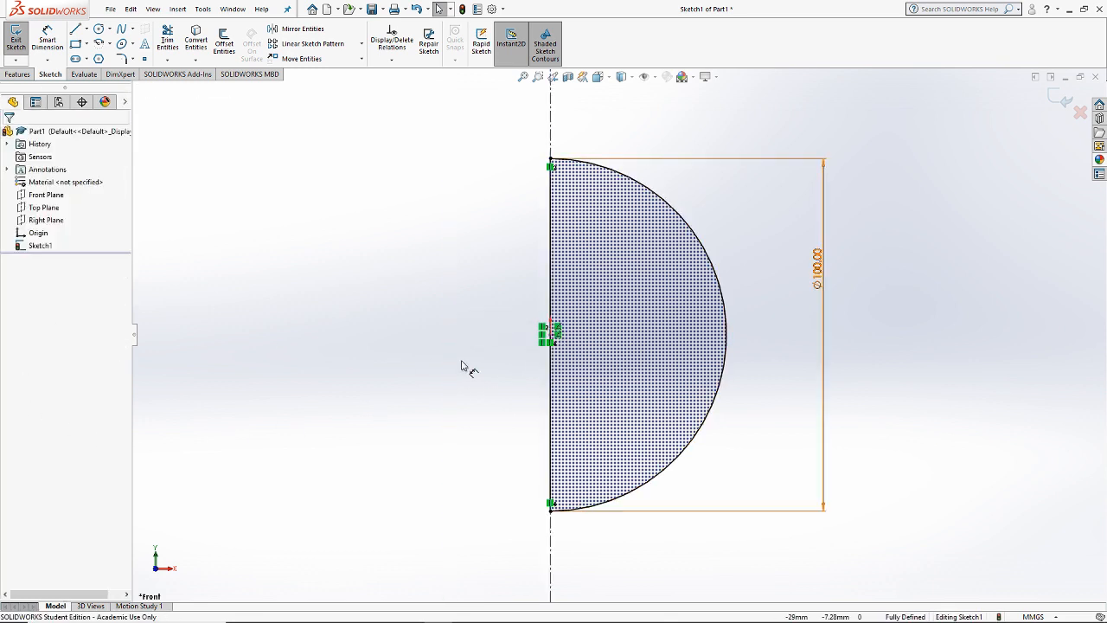
Step: Start a Revolved Boss/Base from the half-circle sketch, clearing its axis of revolution and reselecting the infinite vertical construction line
scroll(706, 329, up, 4)
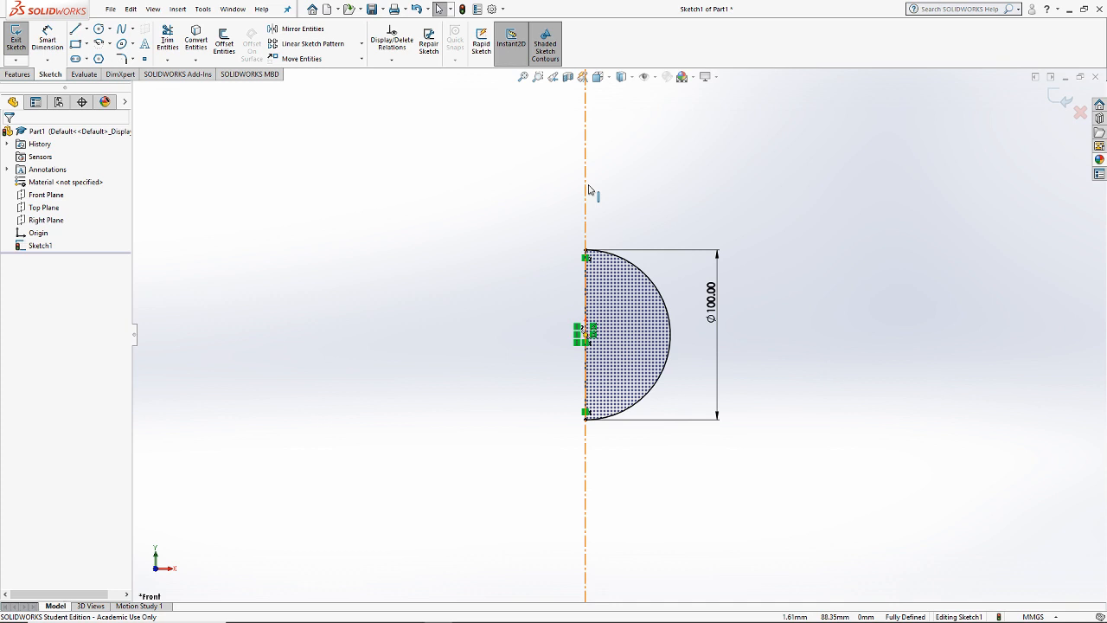
scroll(617, 230, up, 8)
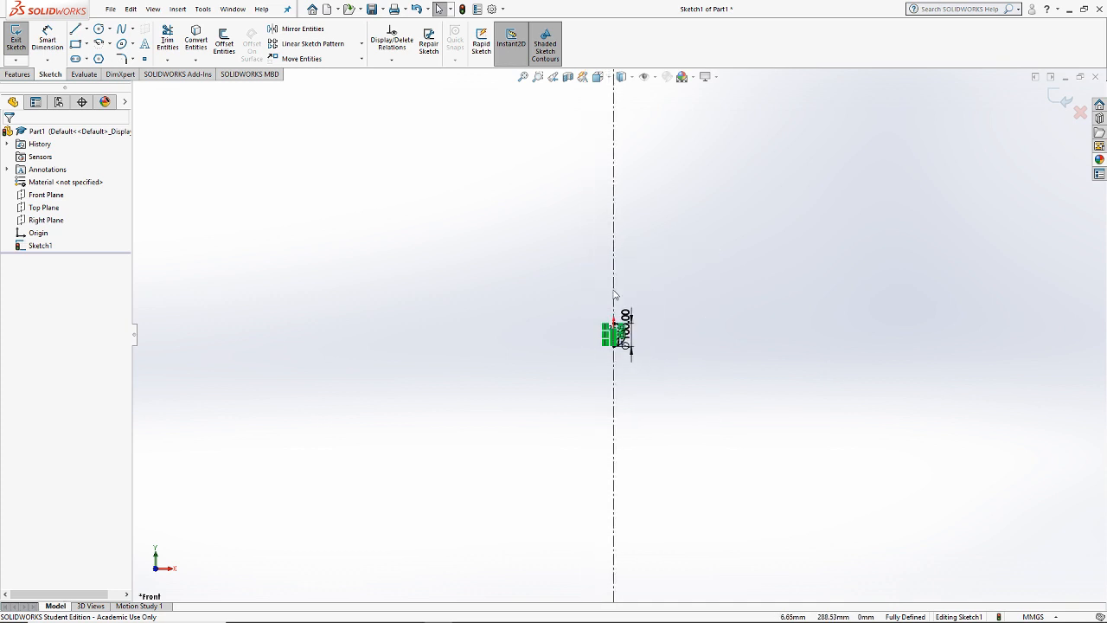
scroll(571, 315, down, 6)
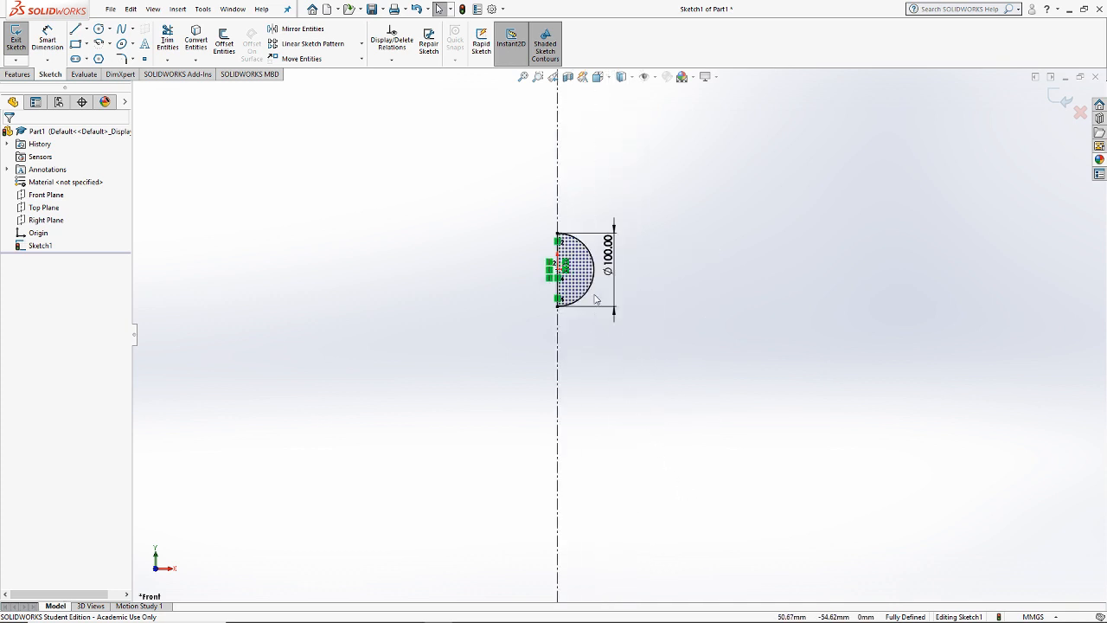
scroll(571, 320, down, 2)
scroll(583, 321, up, 1)
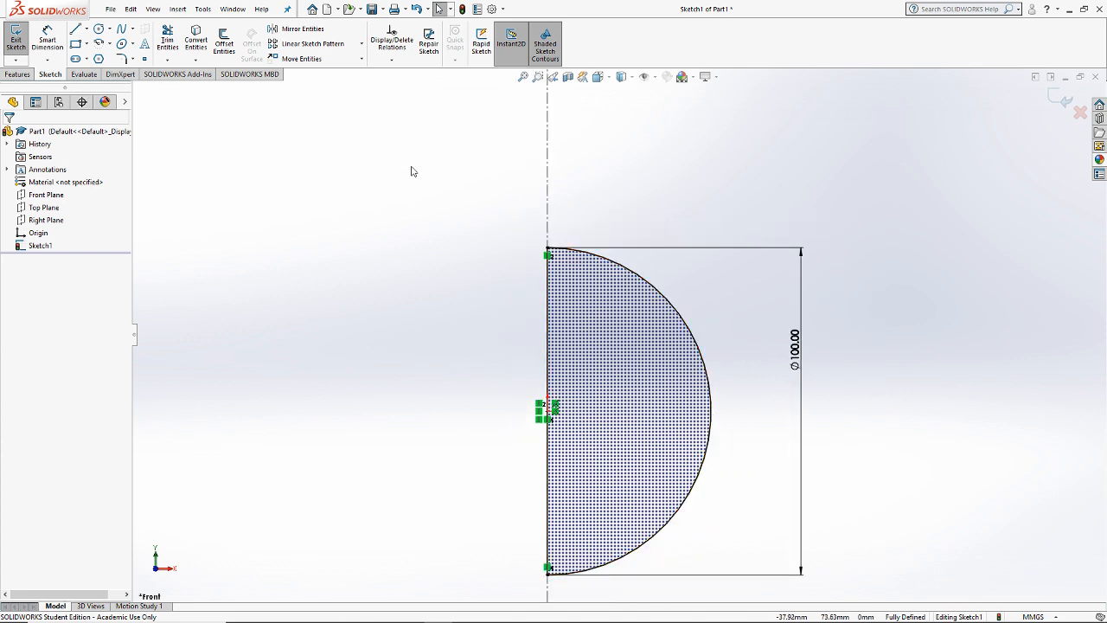
click(21, 75)
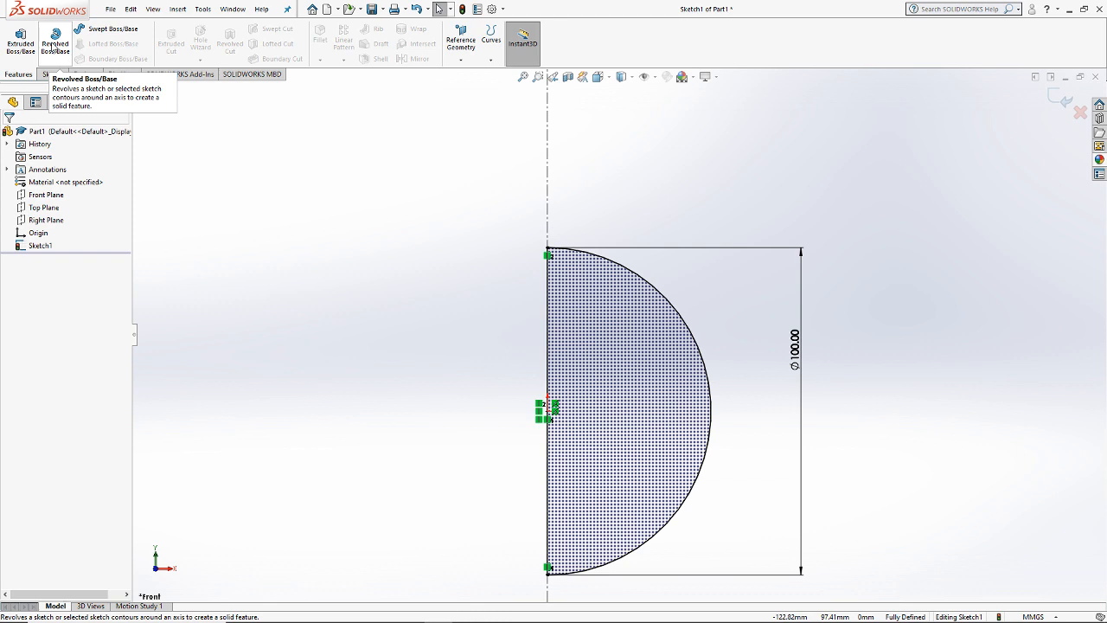
click(55, 45)
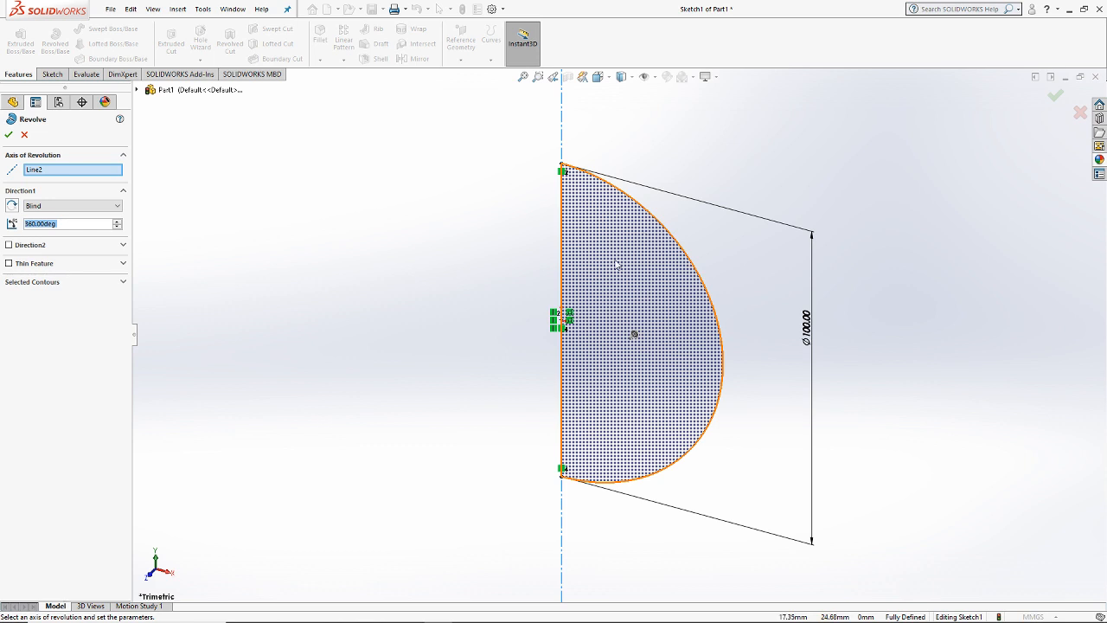
click(45, 287)
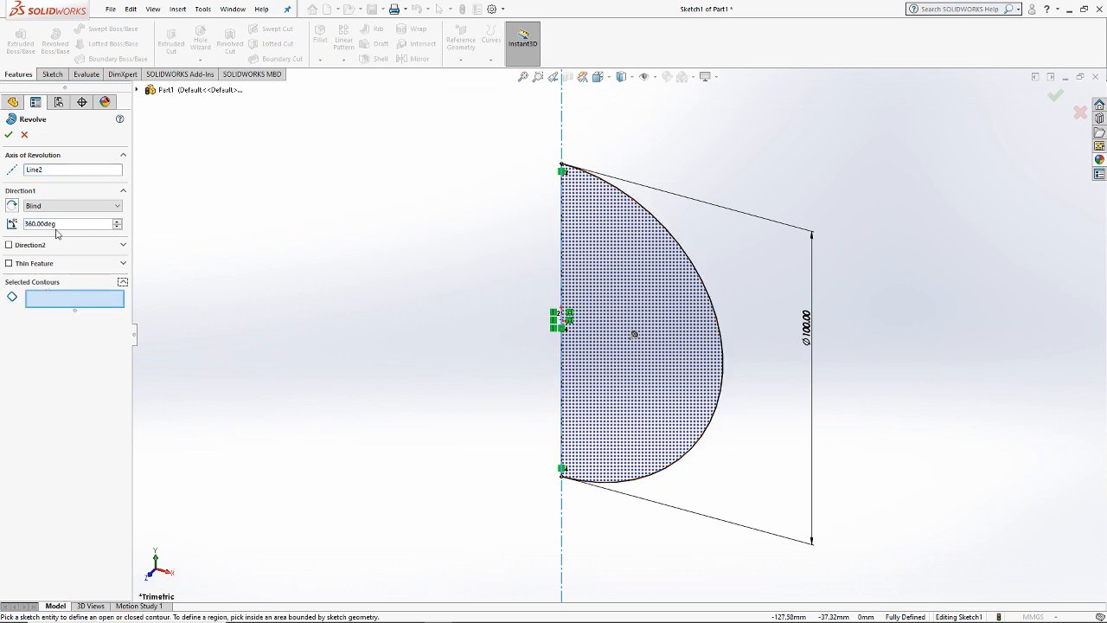
click(79, 172)
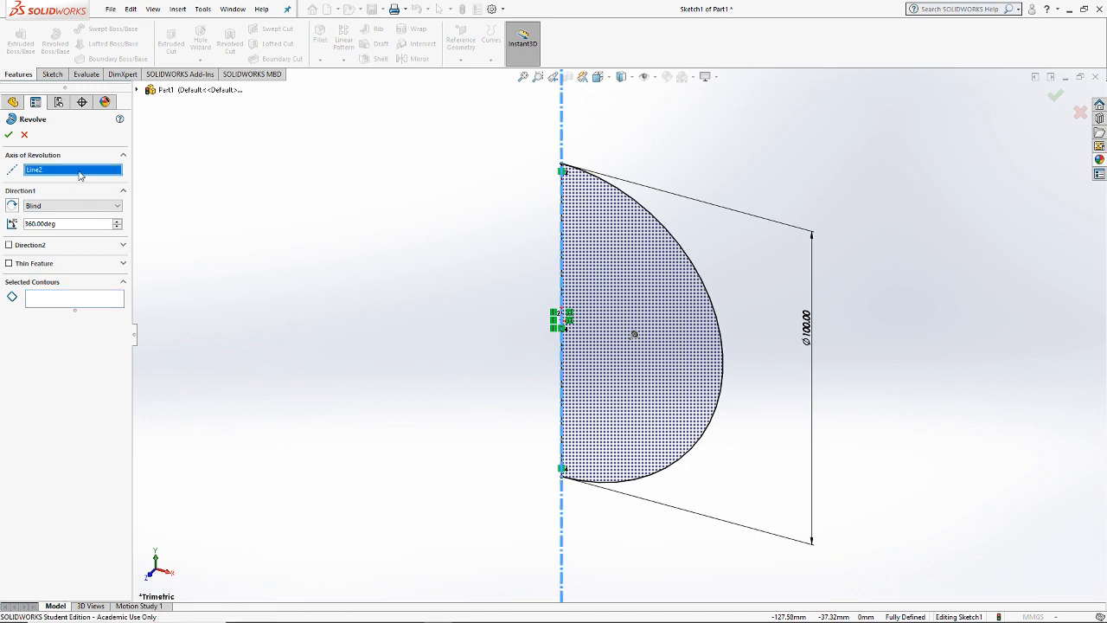
right_click(79, 172)
click(102, 180)
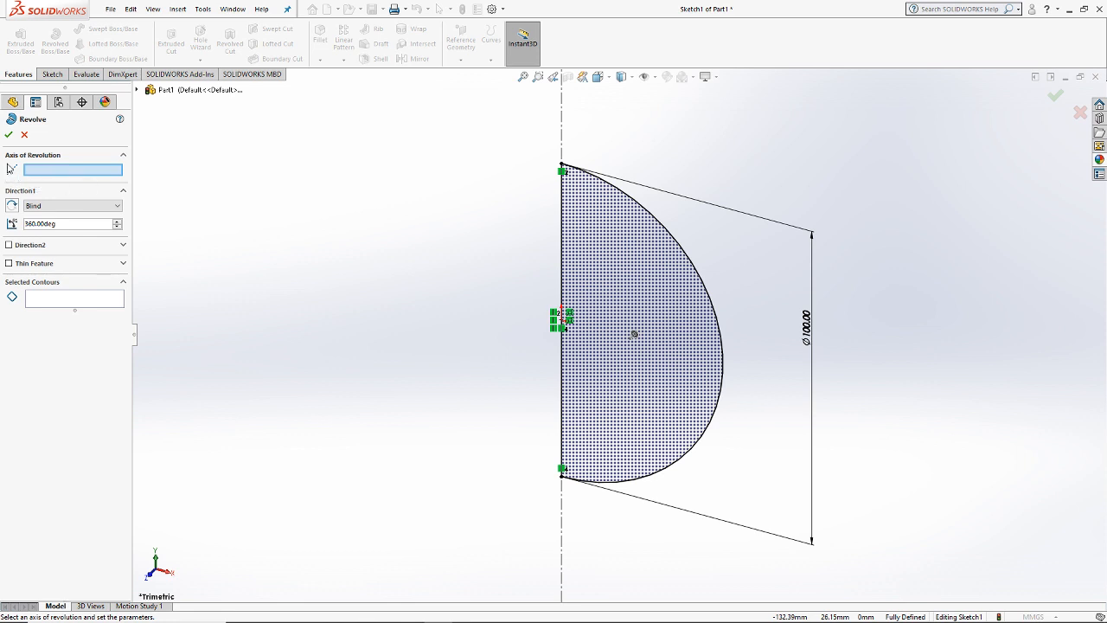
click(562, 128)
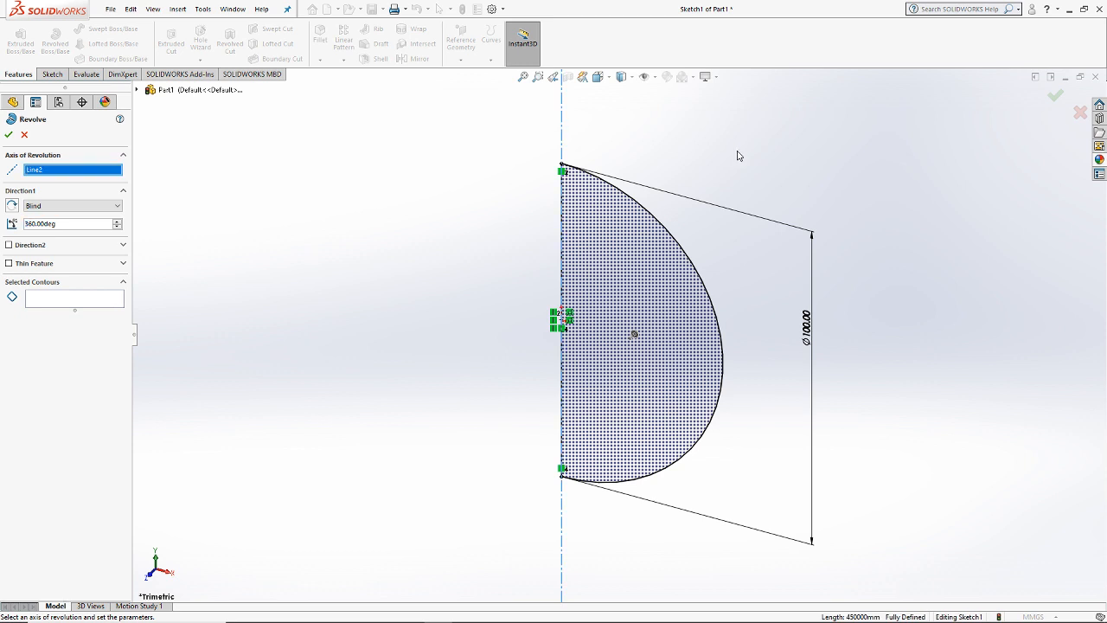
Step: Select the half-circle region as the contour and complete the blind 360-degree revolve, then orbit around the solid
click(52, 303)
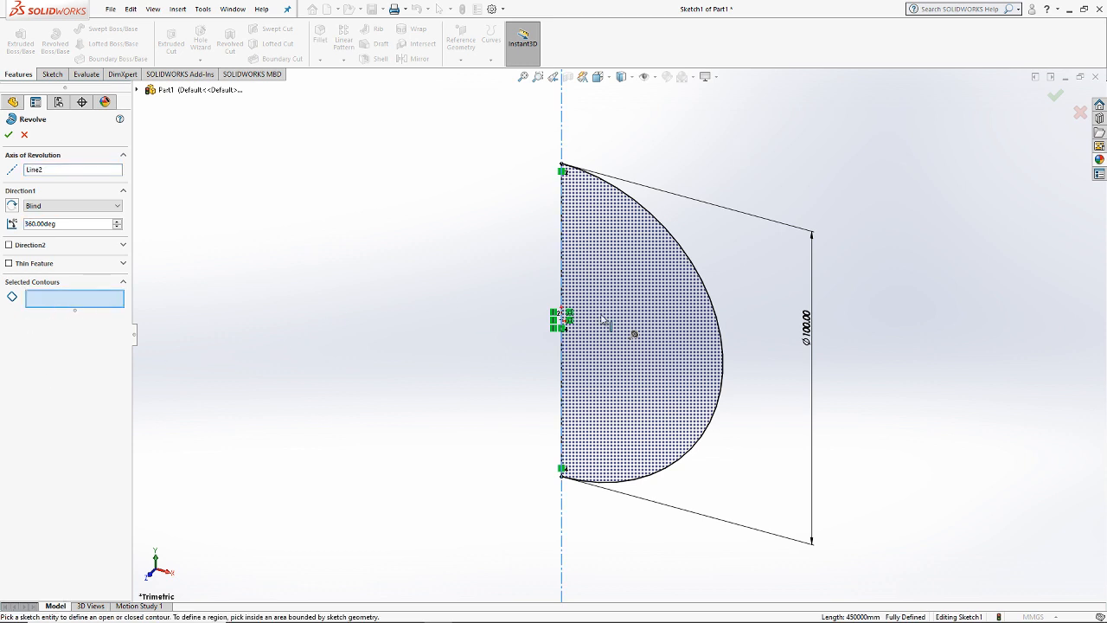
click(672, 315)
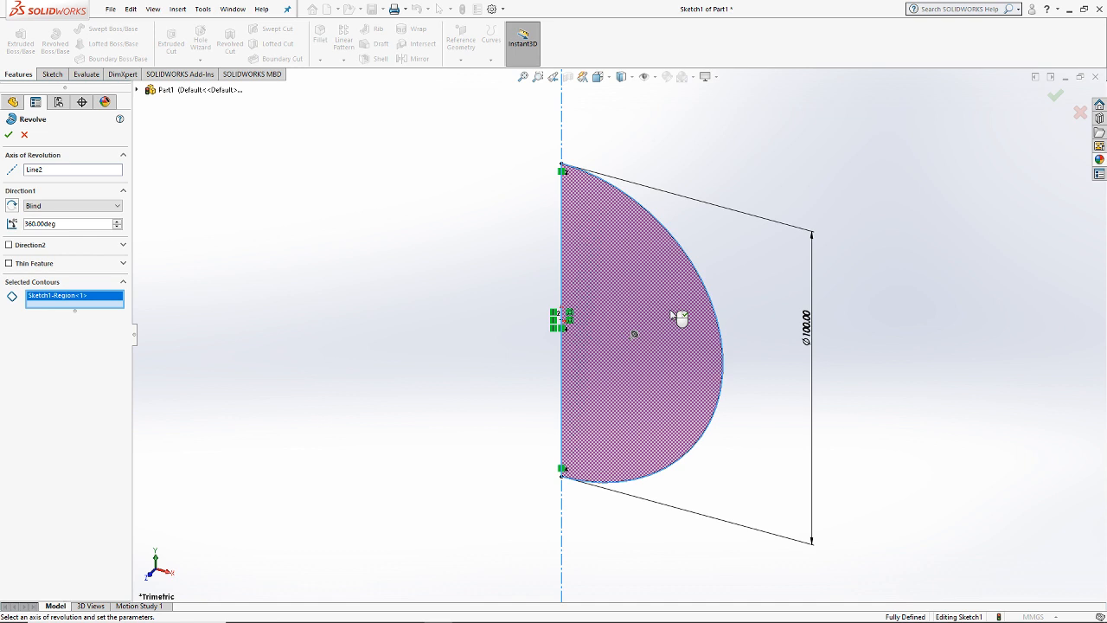
click(10, 135)
scroll(551, 334, up, 4)
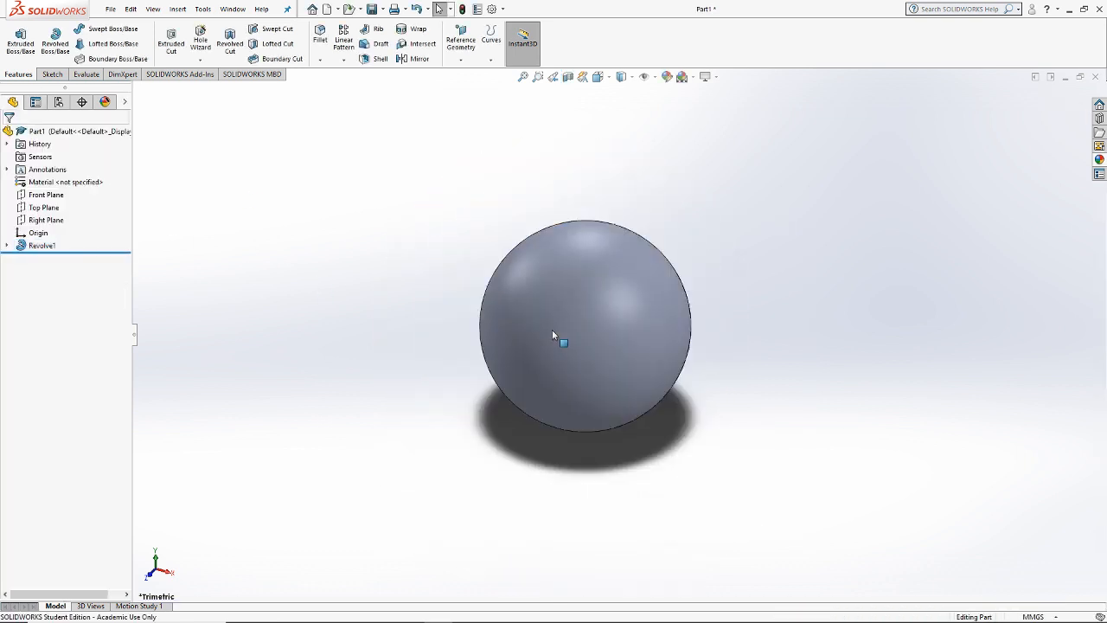
mouse_move(552, 334)
middle_down()
mouse_move(600, 255)
mouse_move(508, 302)
mouse_move(731, 323)
mouse_move(691, 415)
mouse_move(714, 398)
mouse_move(664, 383)
middle_up()
mouse_move(659, 406)
middle_down()
mouse_move(665, 459)
mouse_move(666, 396)
middle_up()
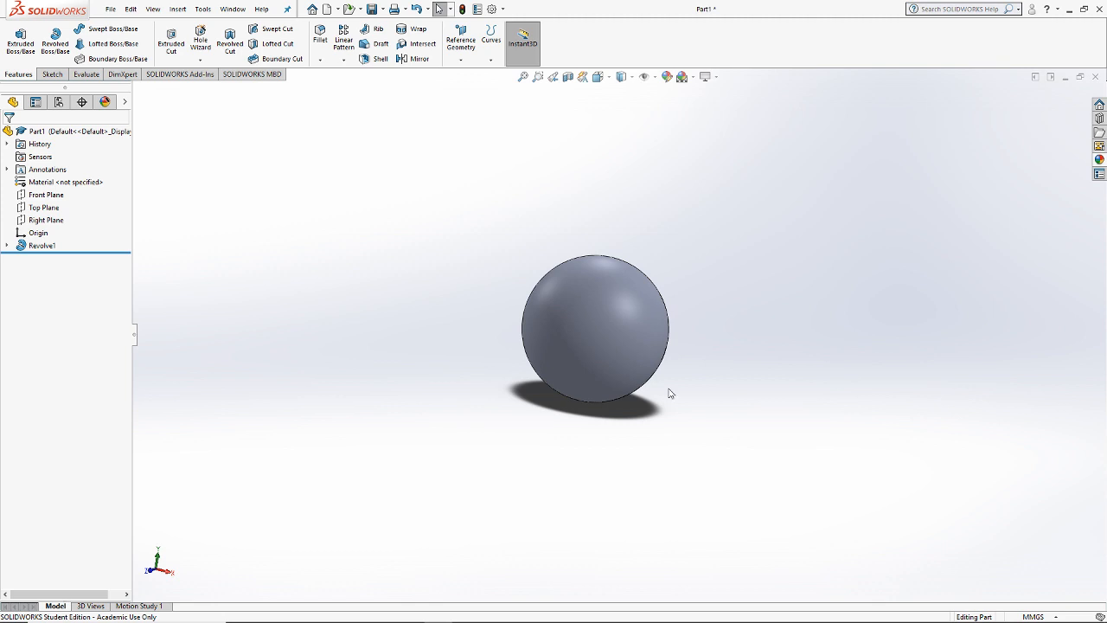
Step: Edit Sketch1 in the Front view, delete the half circle's straight vertical edge and exit the sketch
click(8, 246)
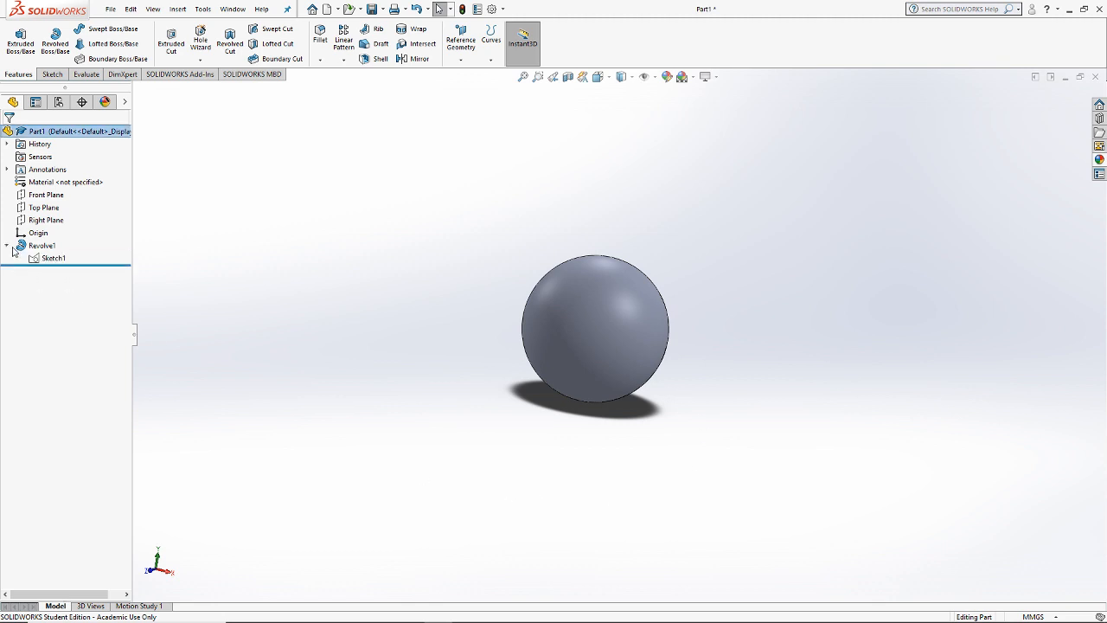
right_click(46, 261)
click(37, 228)
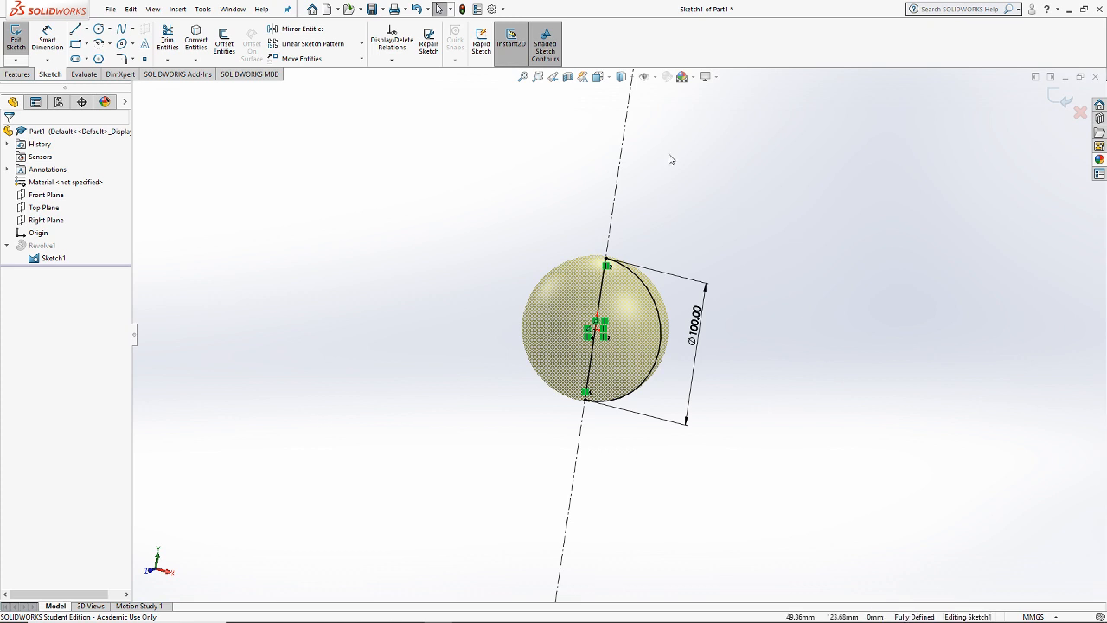
click(597, 79)
click(608, 127)
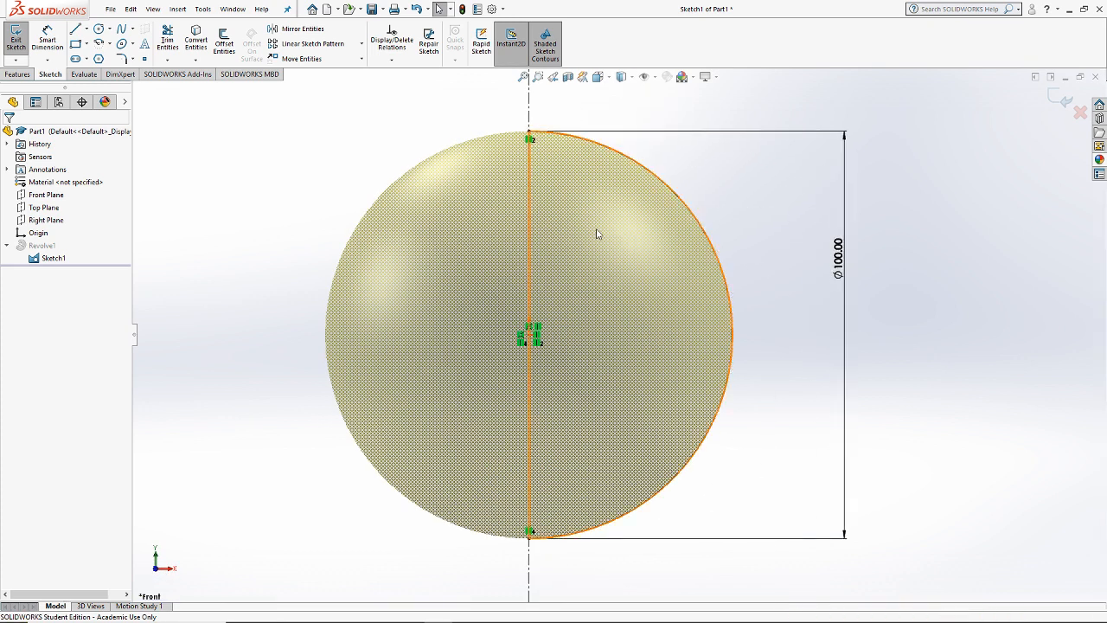
click(529, 222)
click(1001, 363)
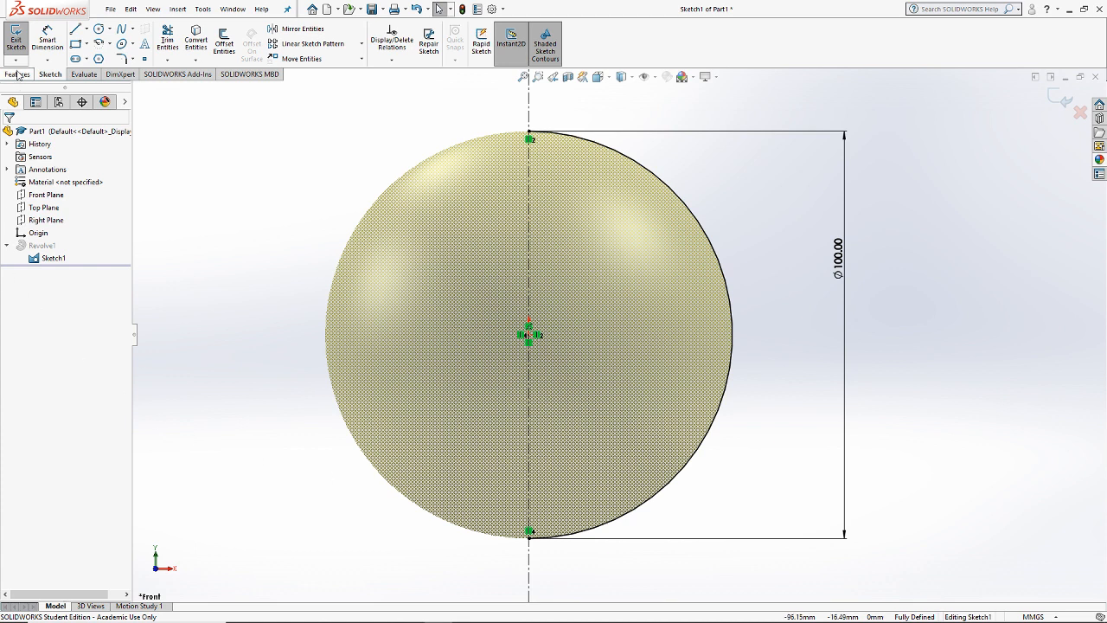
click(16, 37)
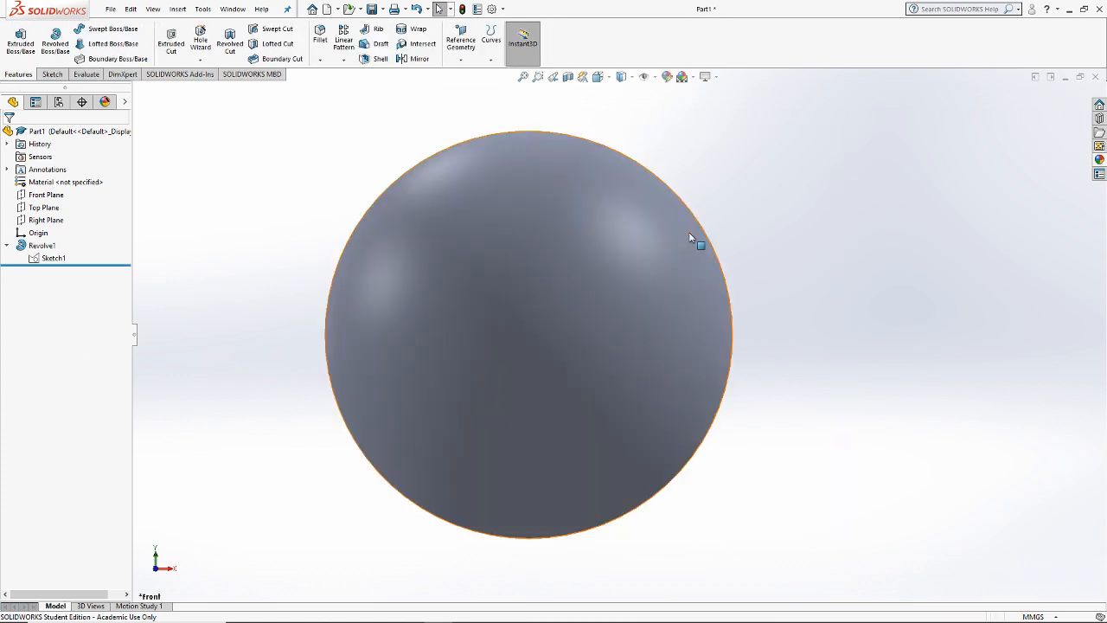
Step: Reopen Sketch1, delete the infinite construction line and try to rebuild the revolve without it
right_click(45, 254)
click(45, 220)
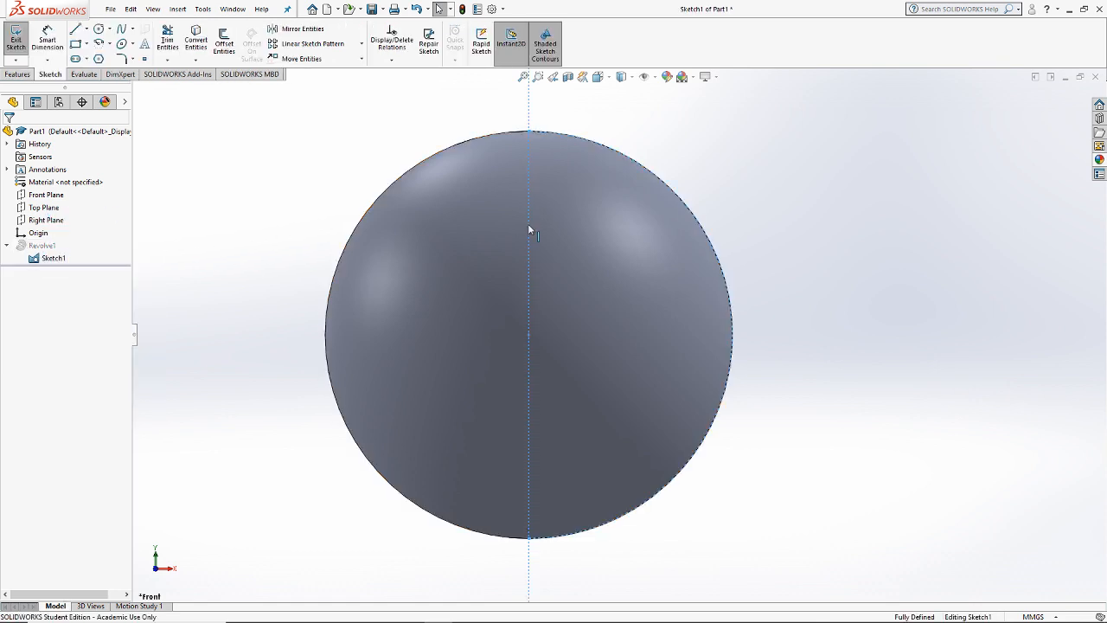
click(528, 260)
key(Delete)
click(16, 37)
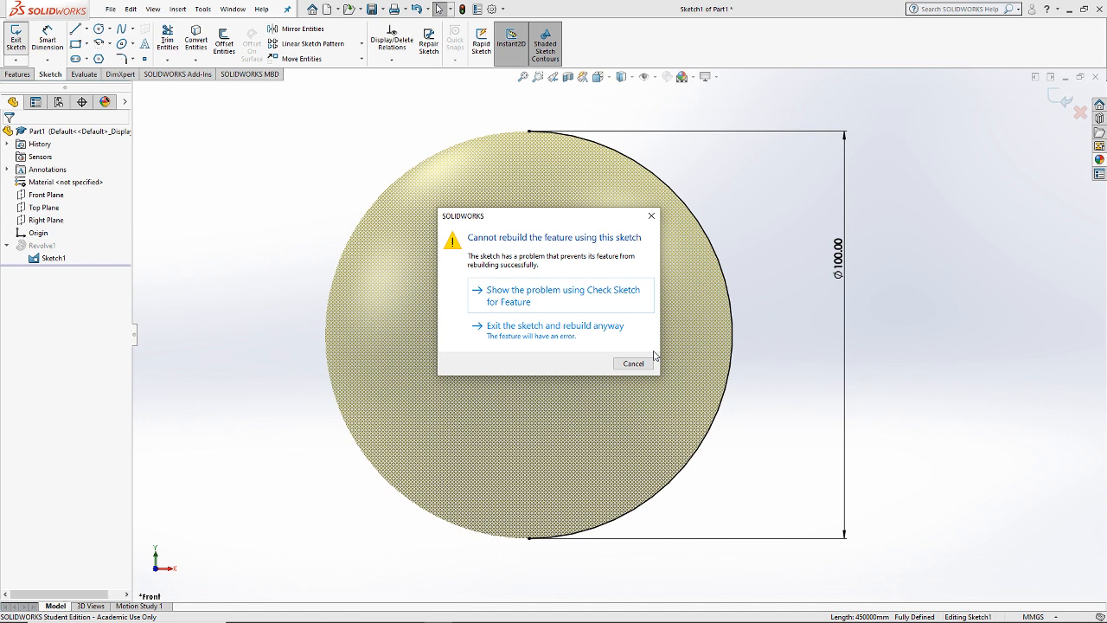
click(633, 363)
Step: Undo the deletions of the construction line and the half circle's straight edge, then exit the sketch
key(ctrl+z)
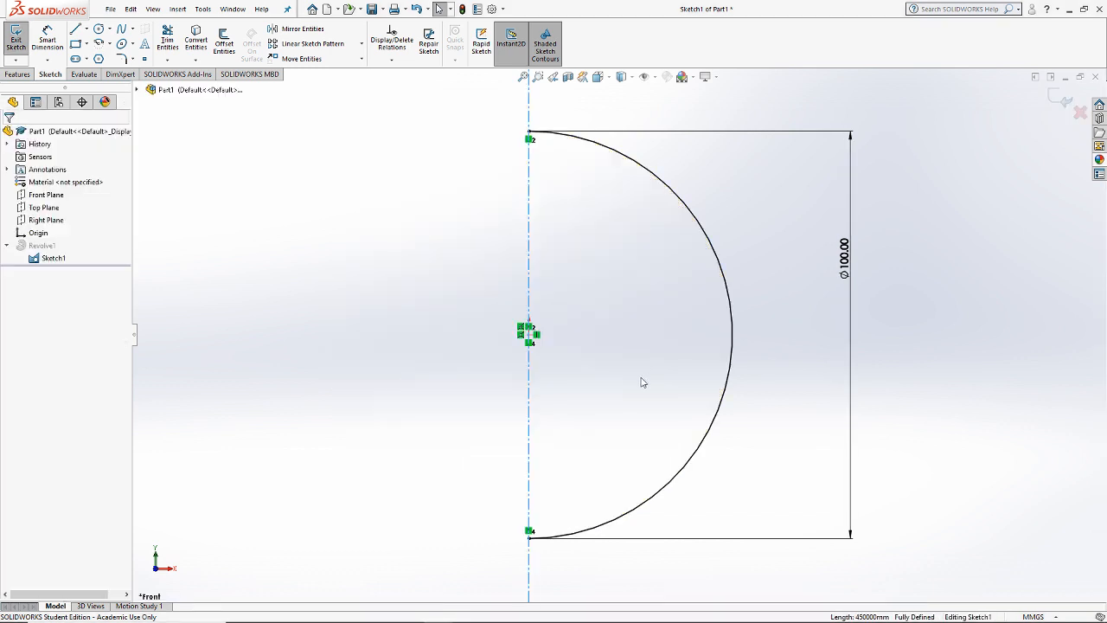
key(ctrl+b)
key(ctrl+z)
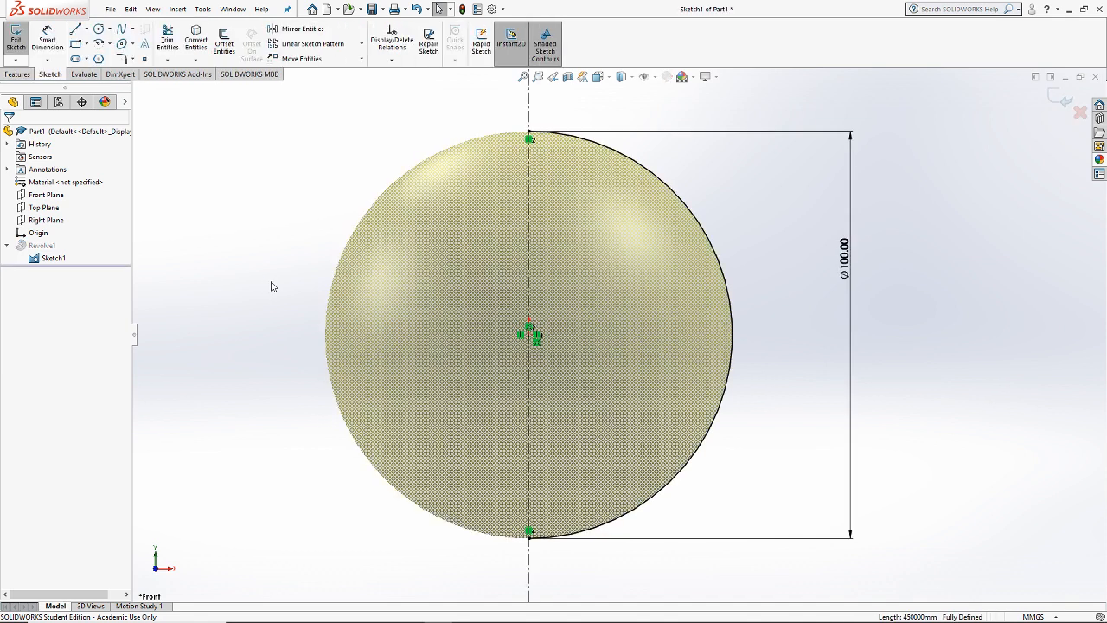
key(ctrl+z)
click(286, 236)
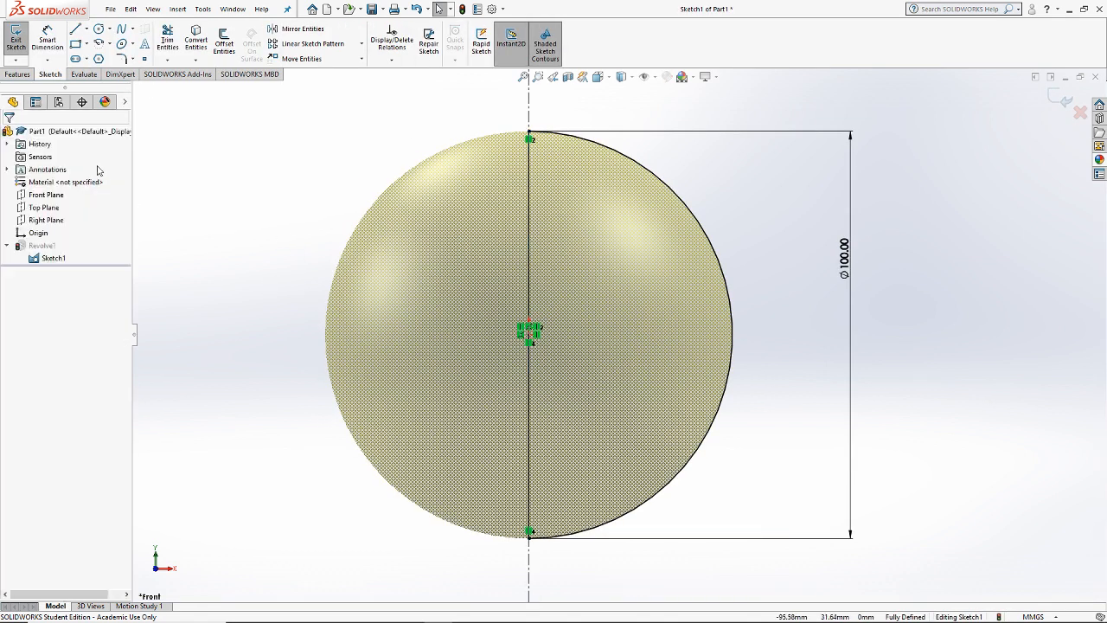
click(16, 39)
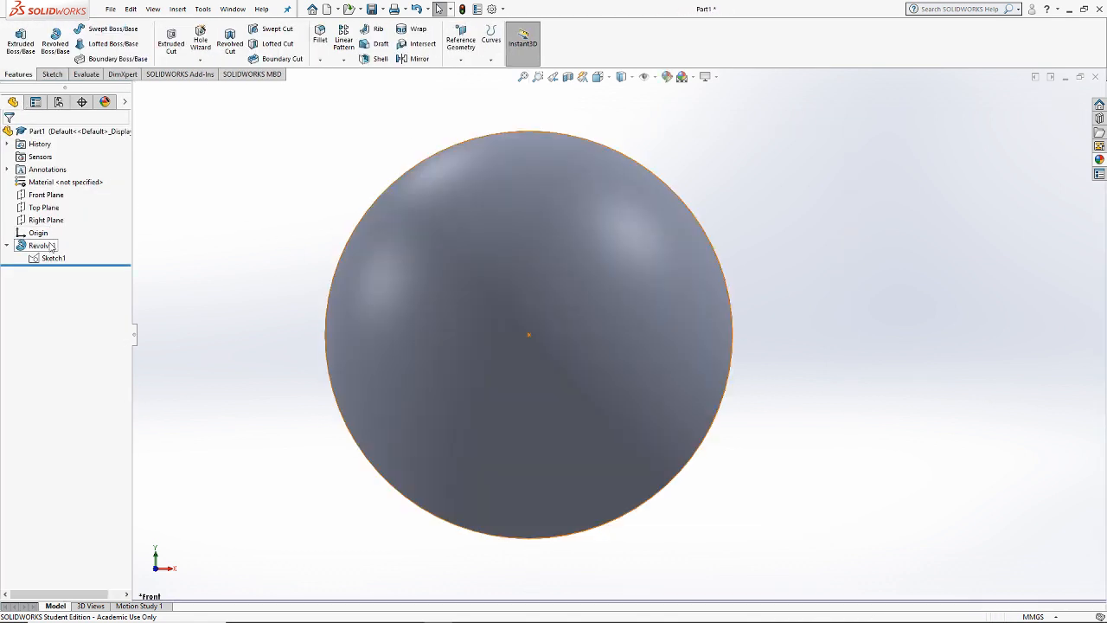
Step: Edit the revolve feature and set its Direction 1 angle to 180 degrees, then inspect the solid from several sides
right_click(42, 246)
click(141, 229)
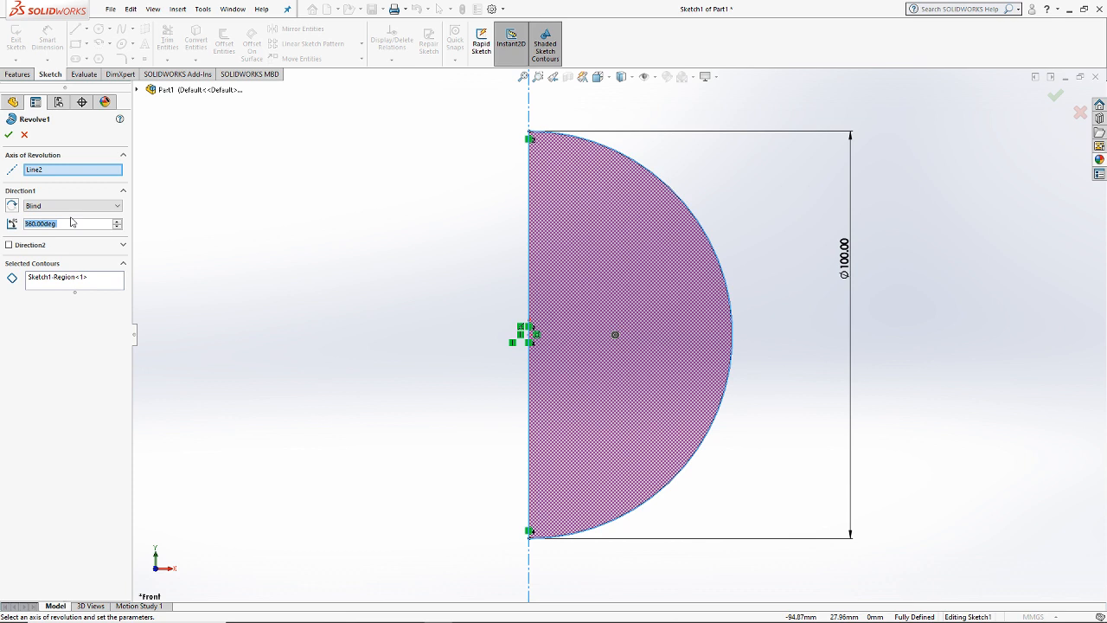
text(180)
key(Return)
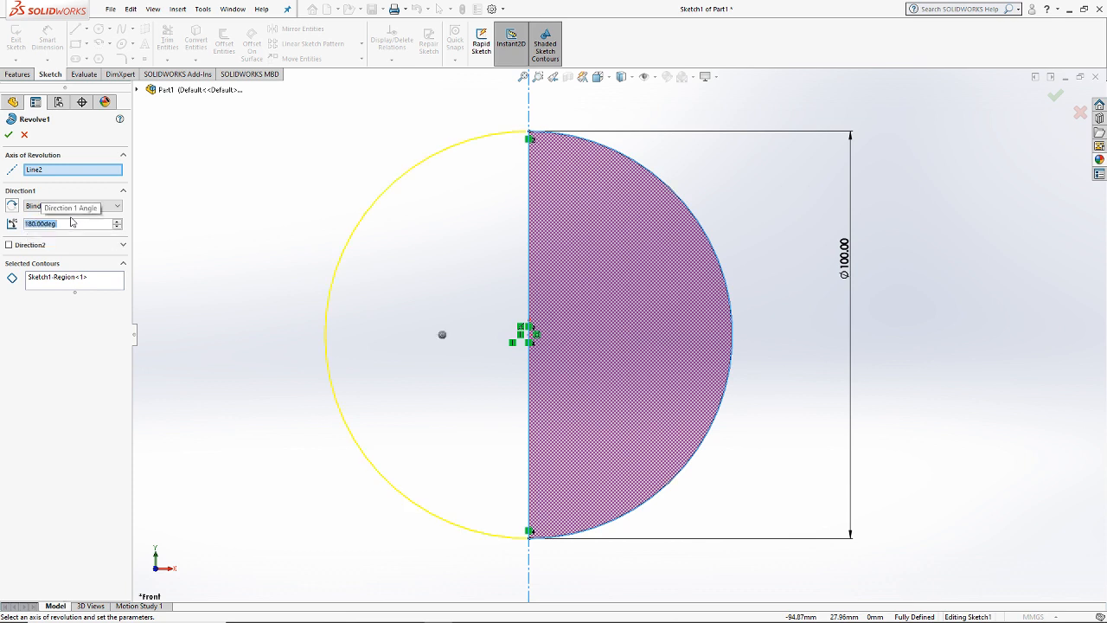
mouse_move(563, 141)
middle_down()
mouse_move(611, 170)
mouse_move(631, 198)
middle_up()
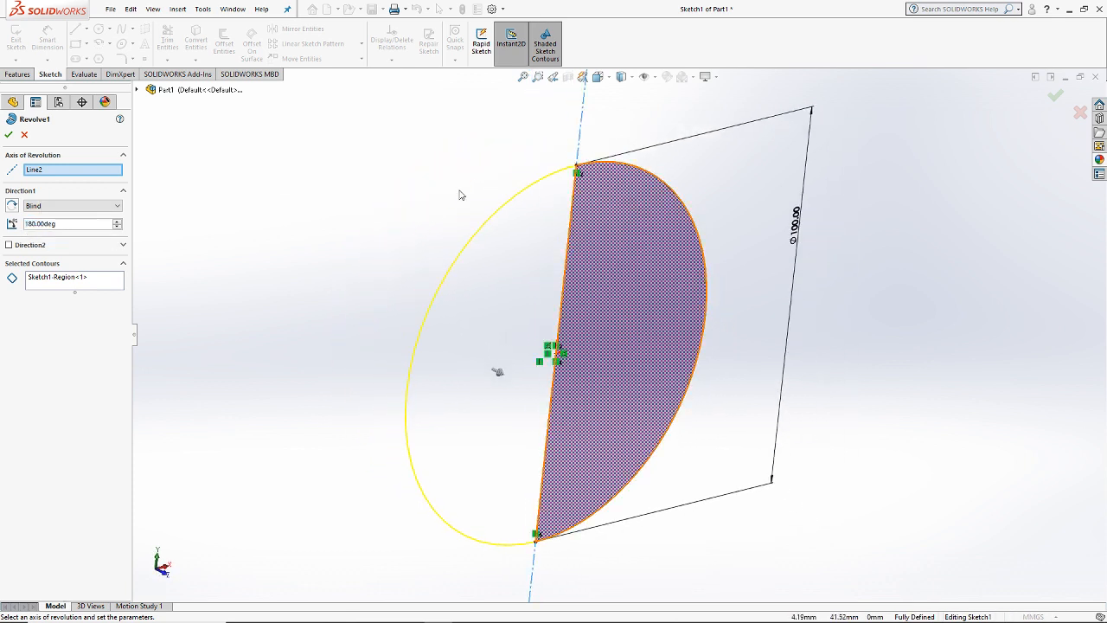
right_click(497, 372)
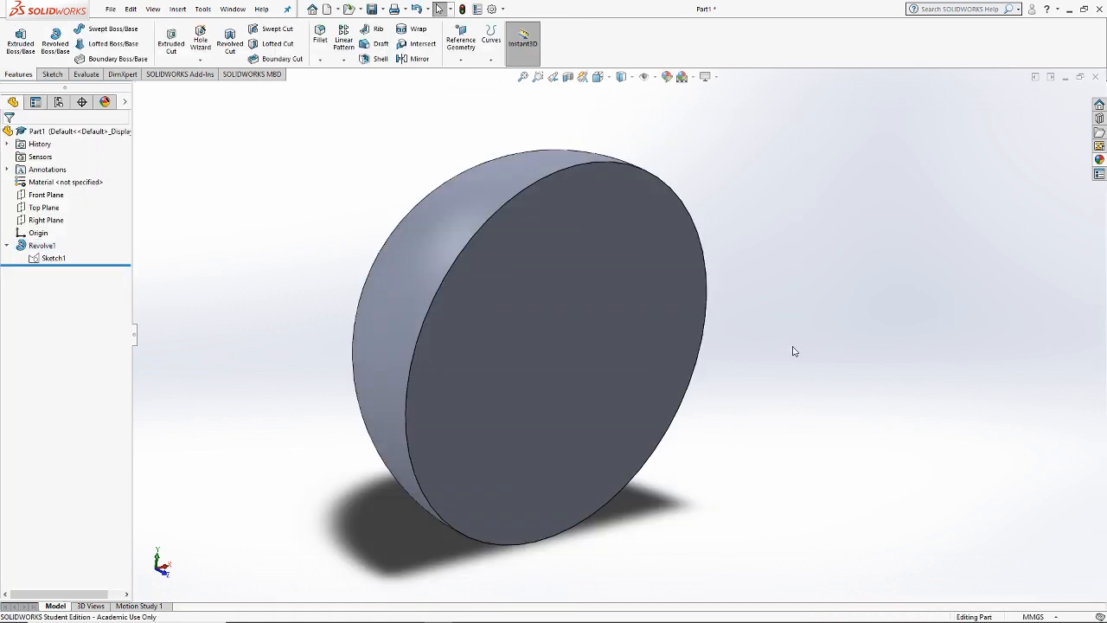
mouse_move(790, 349)
middle_down()
mouse_move(701, 312)
mouse_move(791, 411)
mouse_move(845, 427)
mouse_move(853, 413)
mouse_move(832, 408)
middle_up()
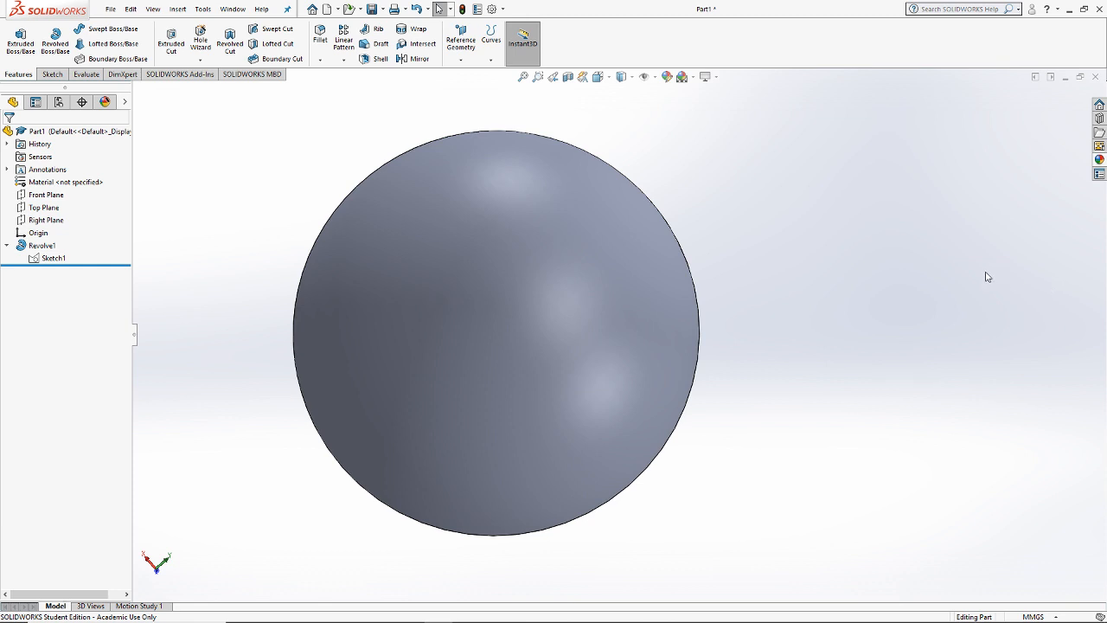
key(z)
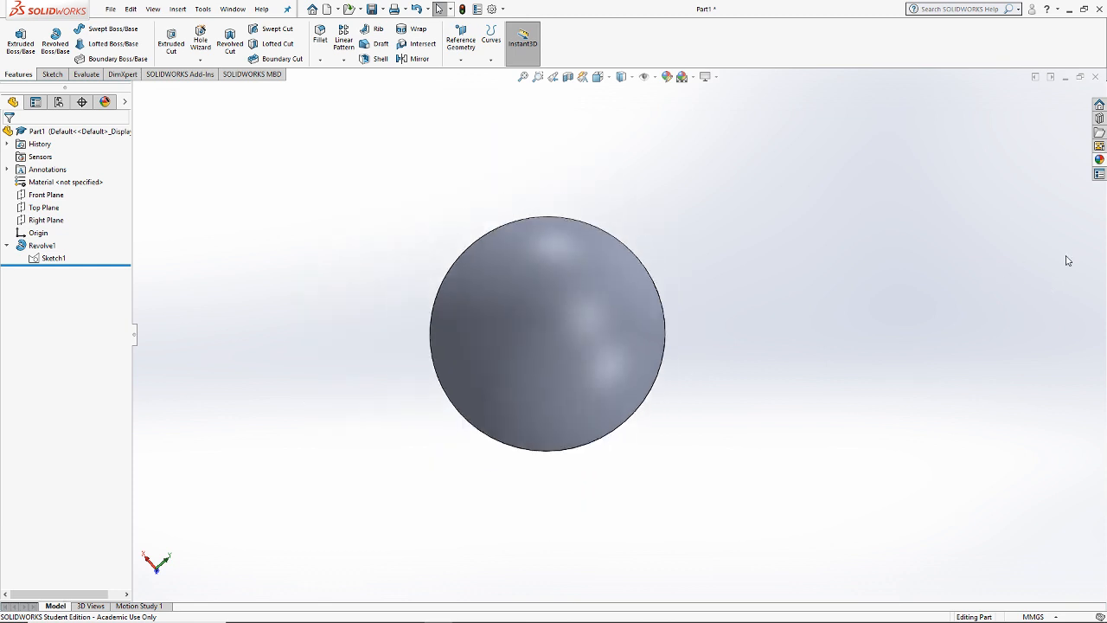
Step: Close the current part without saving and create a new Part document
click(1096, 77)
click(536, 322)
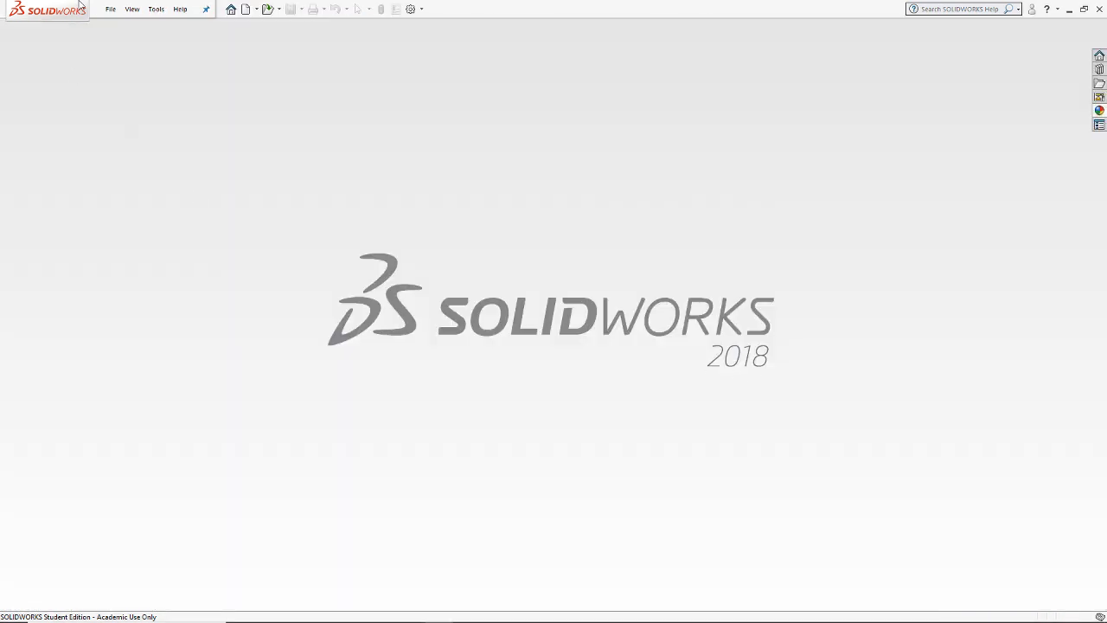
click(110, 9)
click(114, 26)
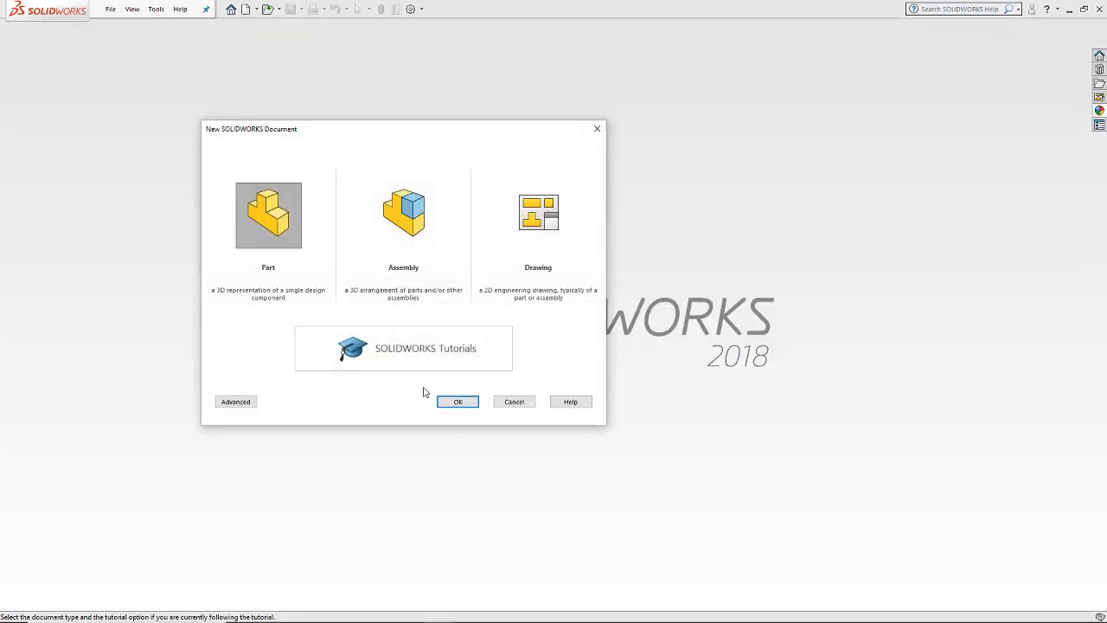
click(458, 401)
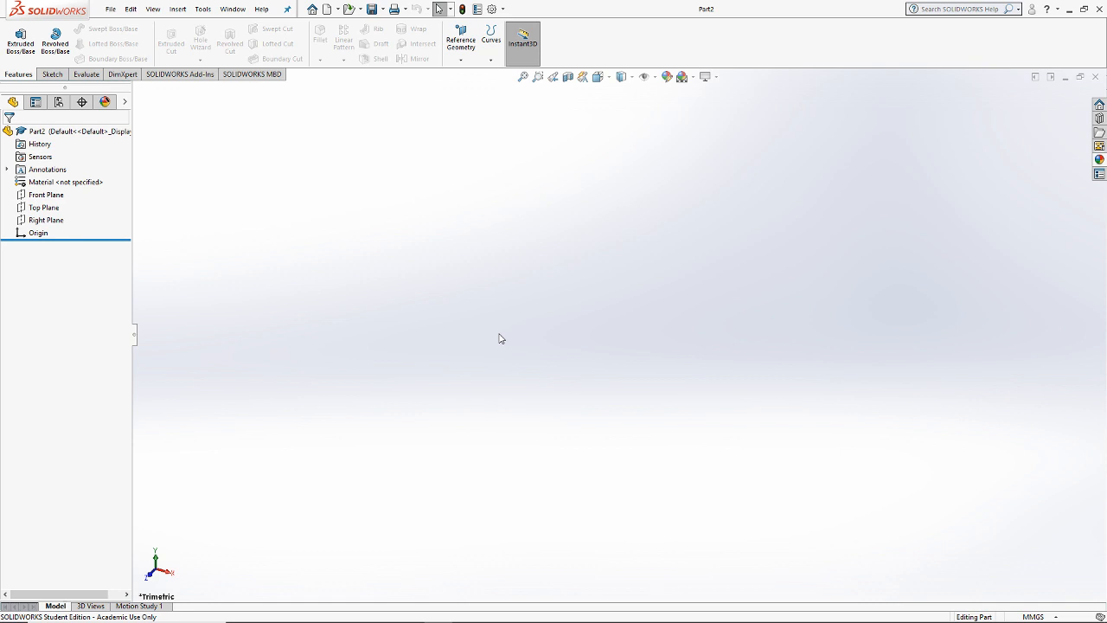
Step: Start a sketch on the Front Plane and draw a circle about 45 mm in diameter beside the origin, level with it
click(52, 74)
click(16, 38)
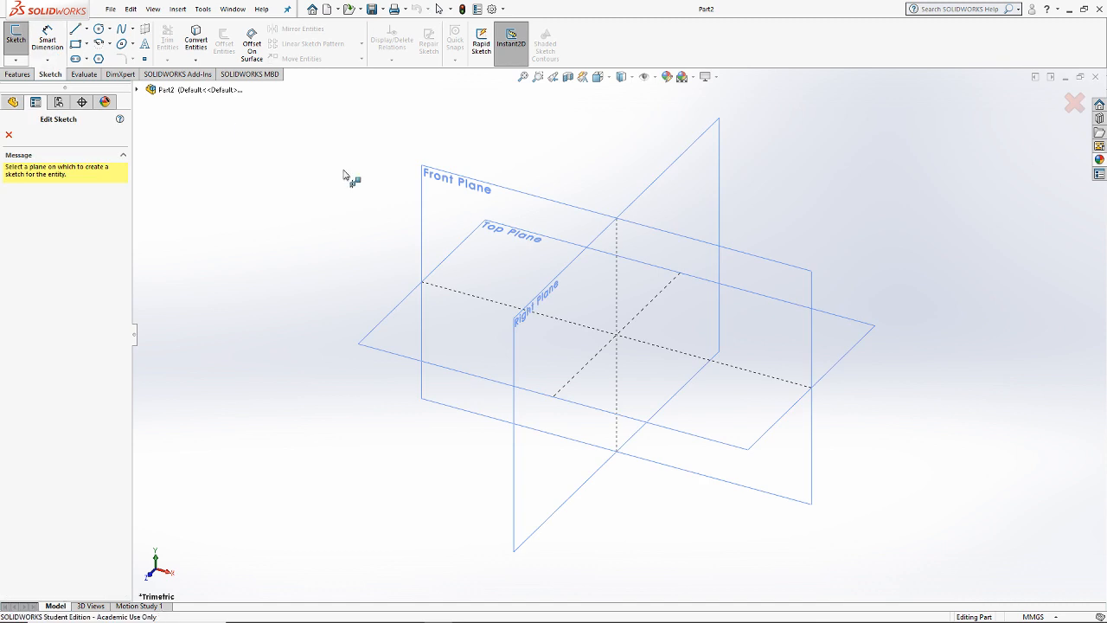
click(773, 267)
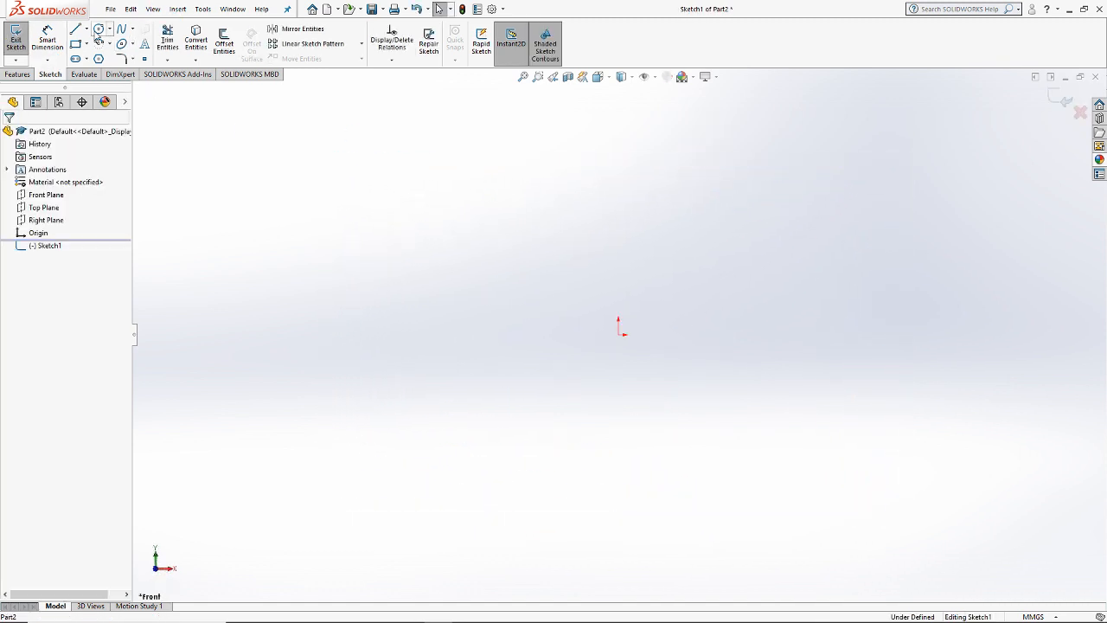
click(99, 29)
click(795, 335)
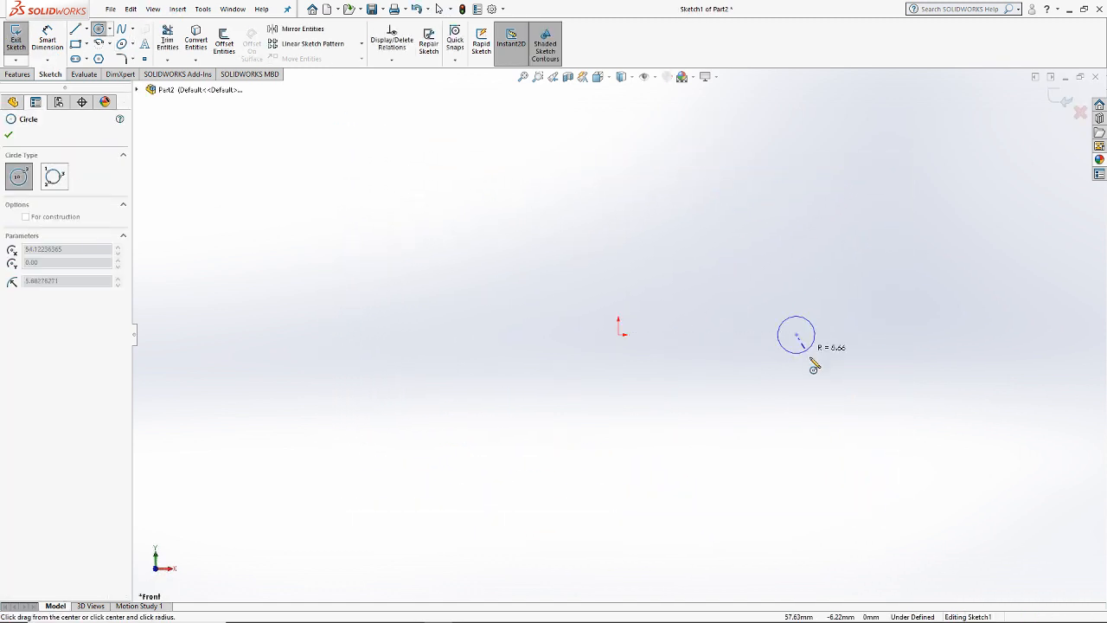
click(833, 399)
key(Escape)
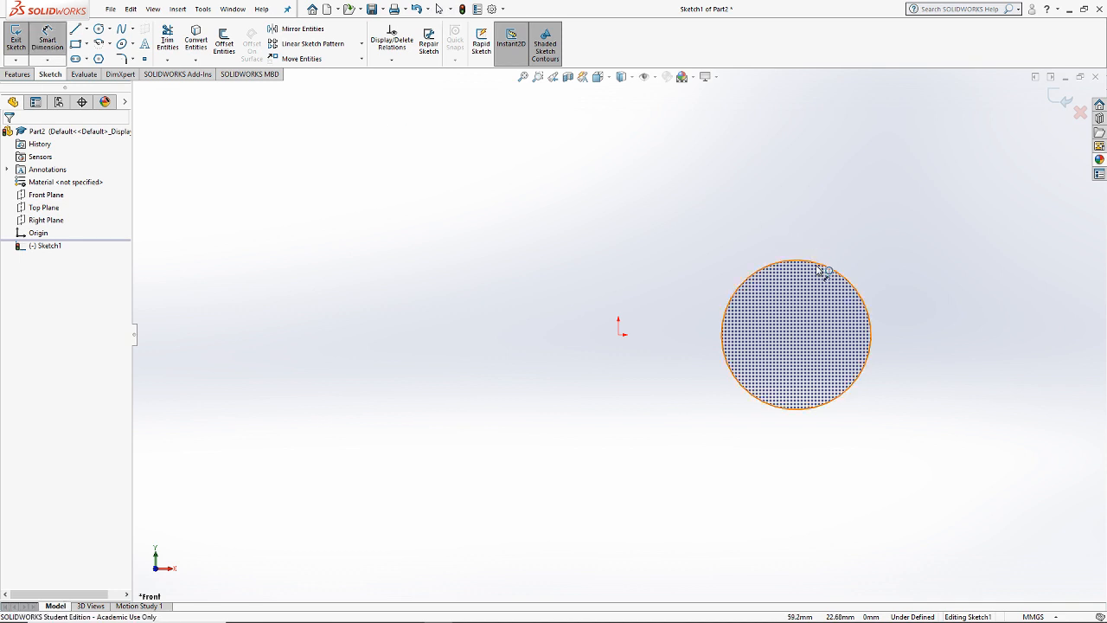
Step: Dimension the circle's diameter and set it to 2 in
click(817, 270)
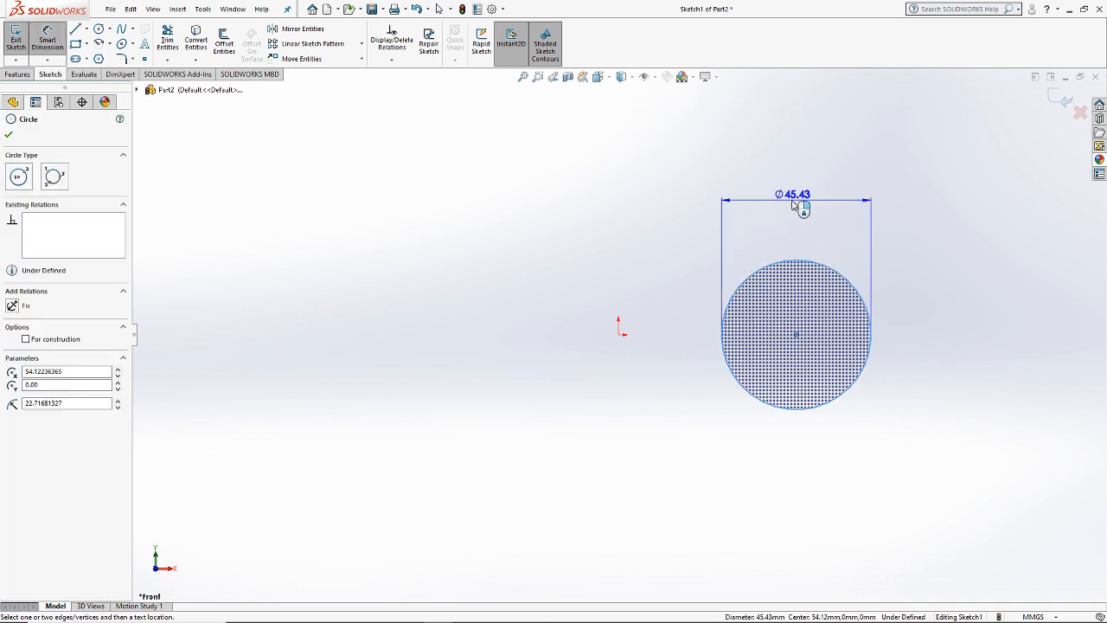
click(793, 204)
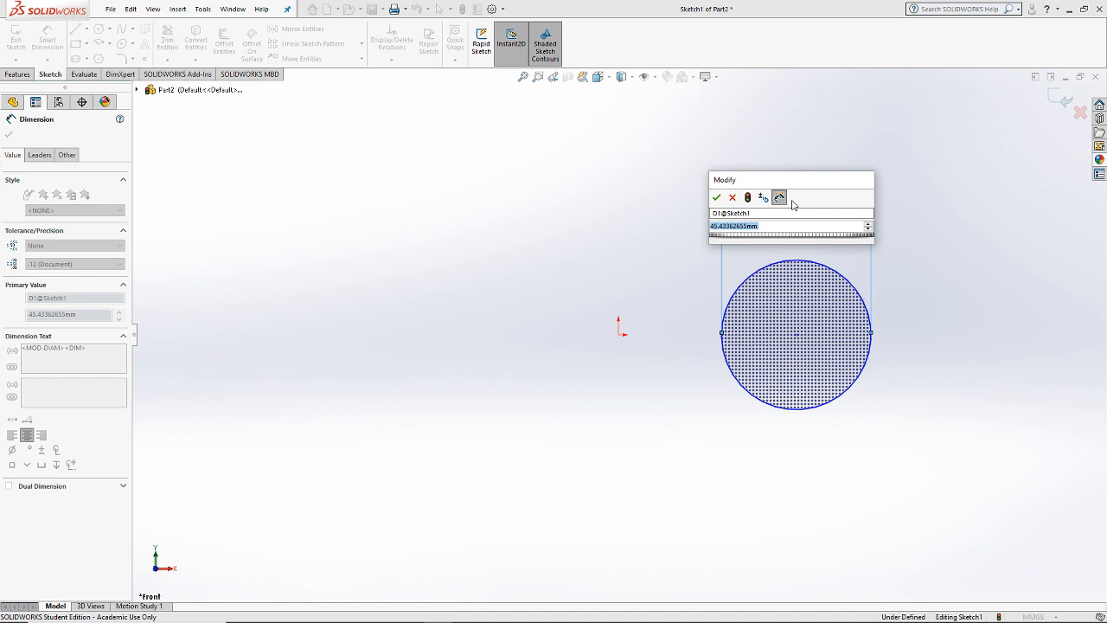
text(2in)
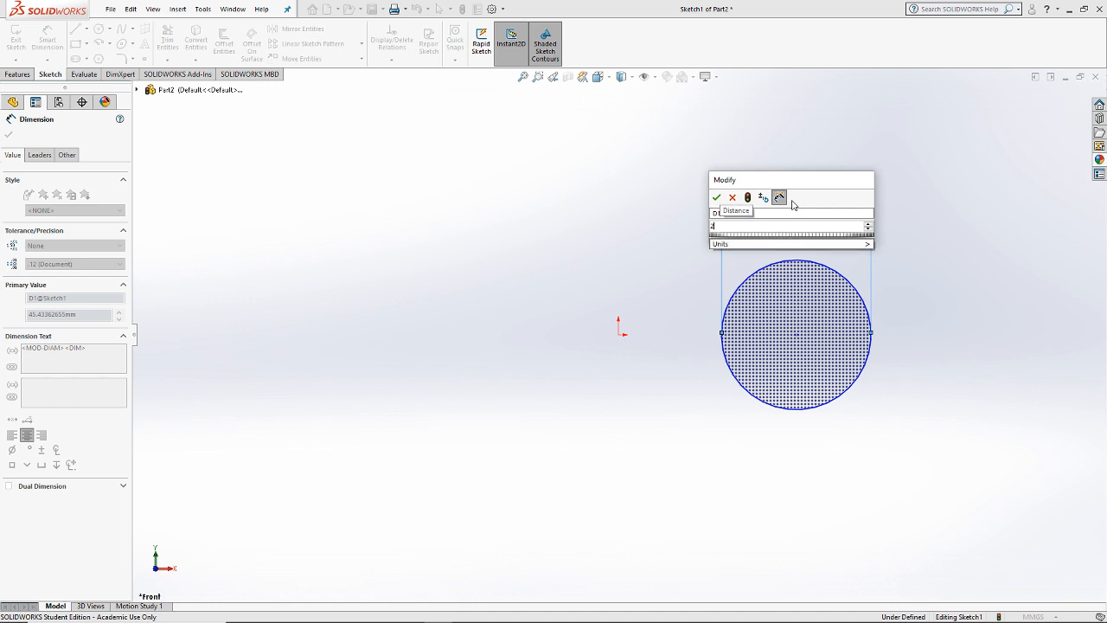
key(Return)
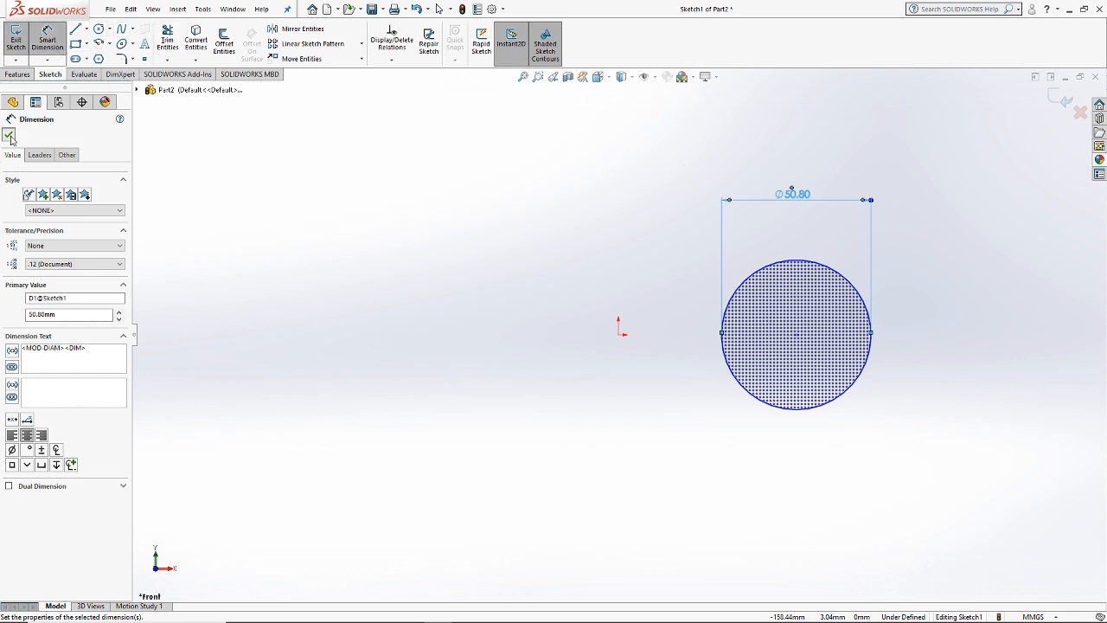
click(9, 134)
Step: Sketch a vertical construction line of infinite length through the origin
click(75, 29)
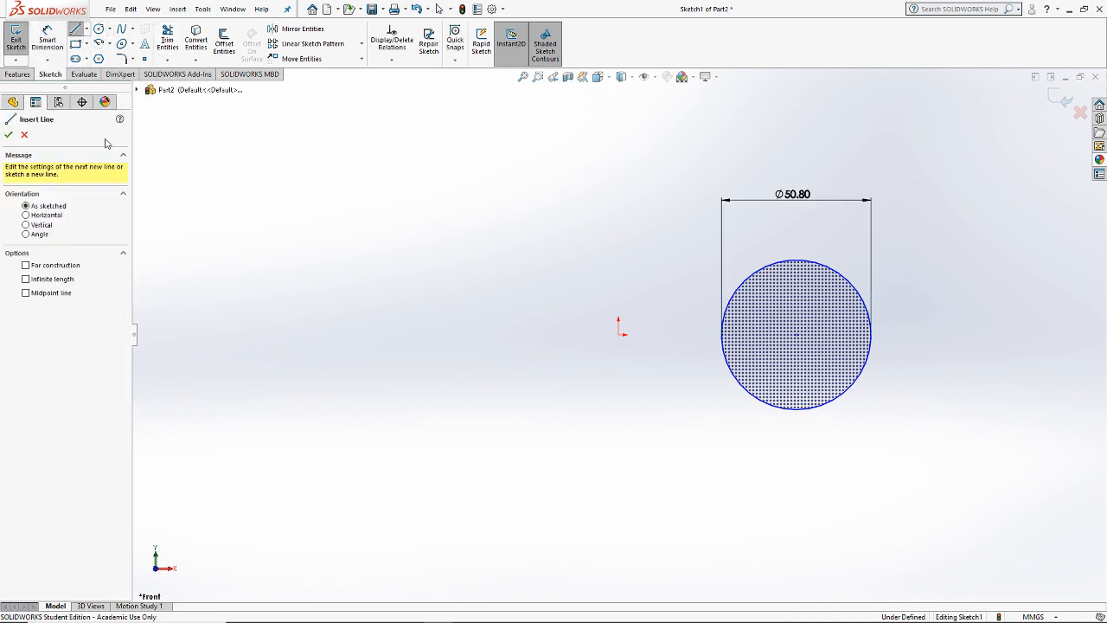
click(66, 278)
click(41, 224)
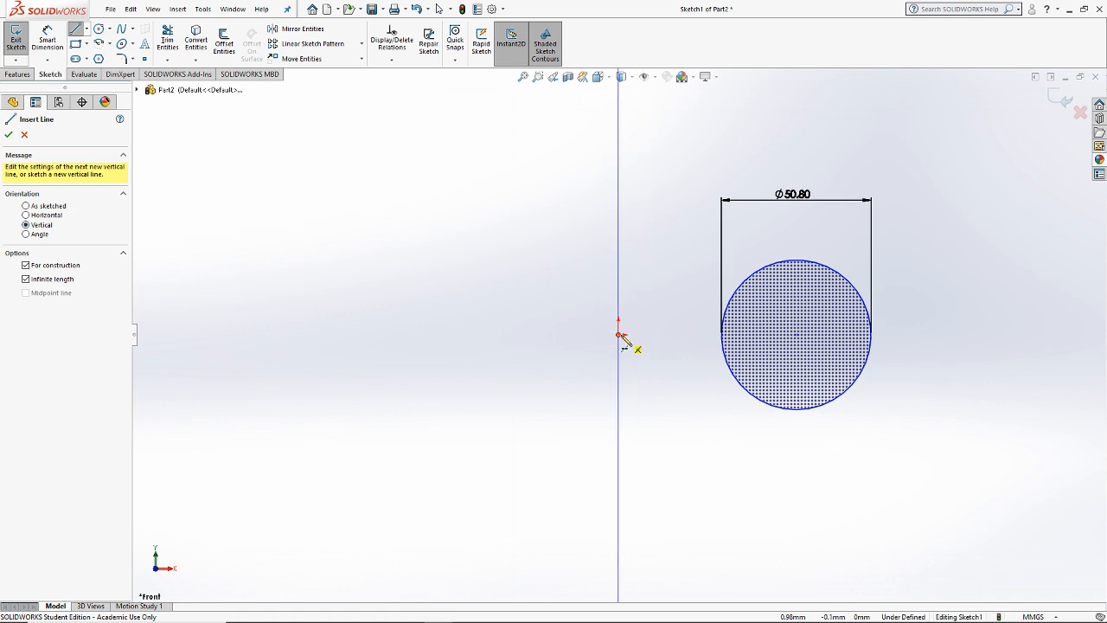
click(620, 337)
key(Escape)
Step: Dimension the distance from the construction line to the circle's center and set it to 2 in
click(48, 39)
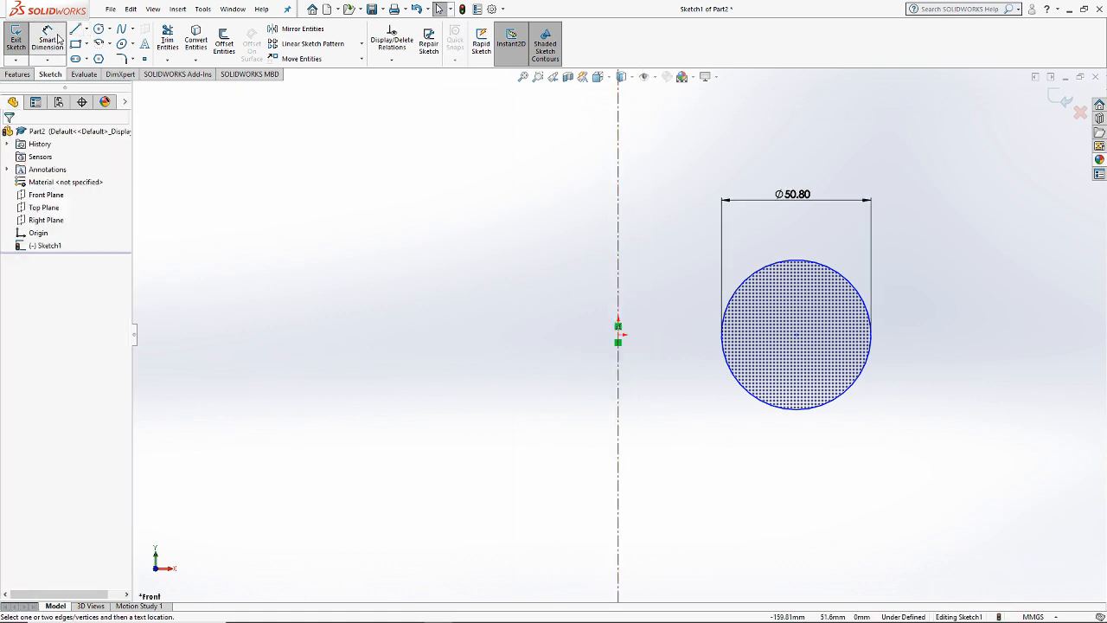
click(619, 370)
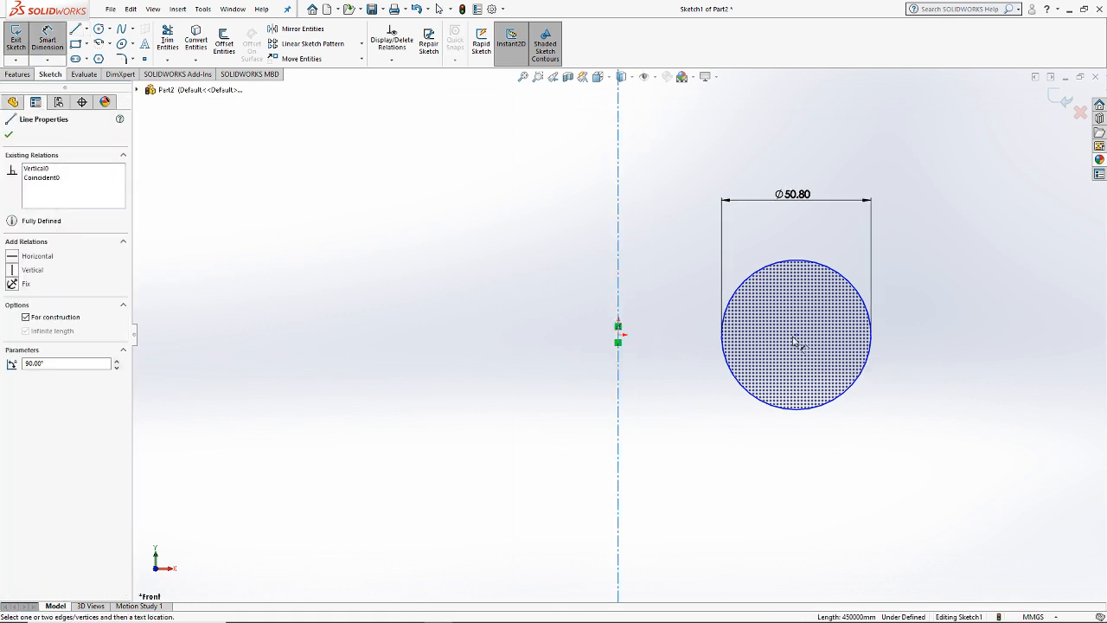
click(796, 336)
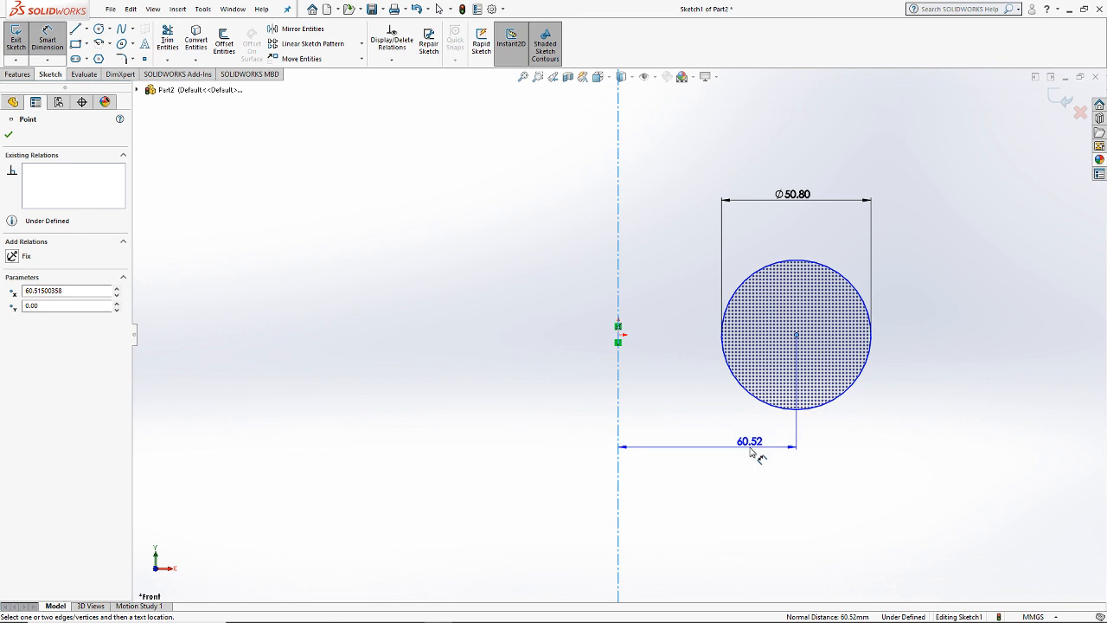
click(701, 459)
text(2)
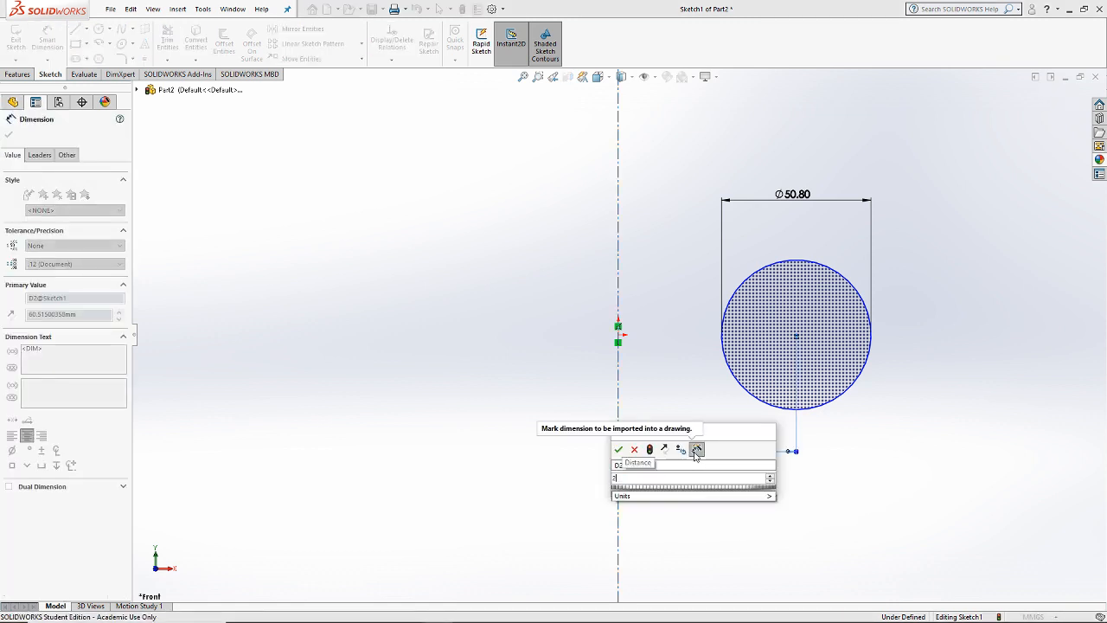
key(Return)
click(9, 136)
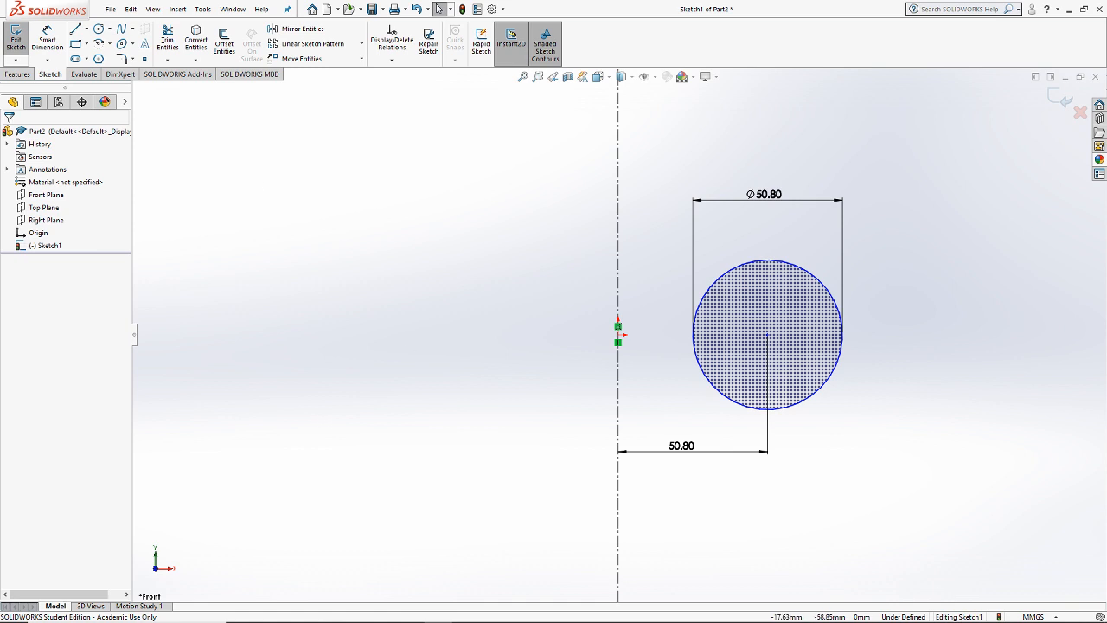
Step: Switch the document units to IPS (inch, pound, second), then exit Sketch1 and reopen it for editing
click(1037, 616)
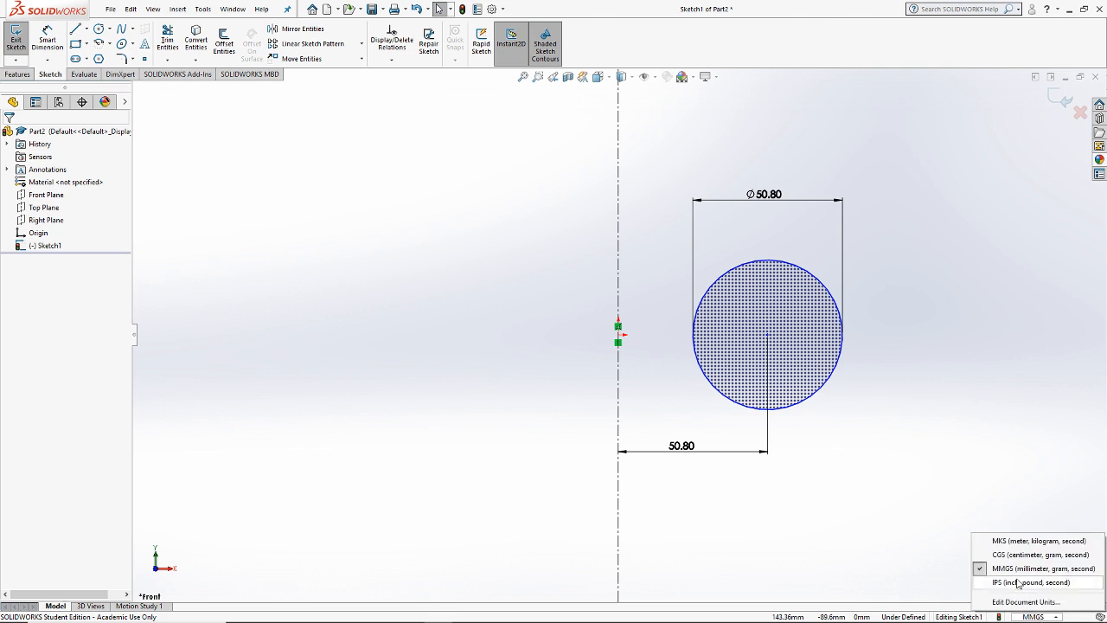
click(1029, 582)
click(1060, 99)
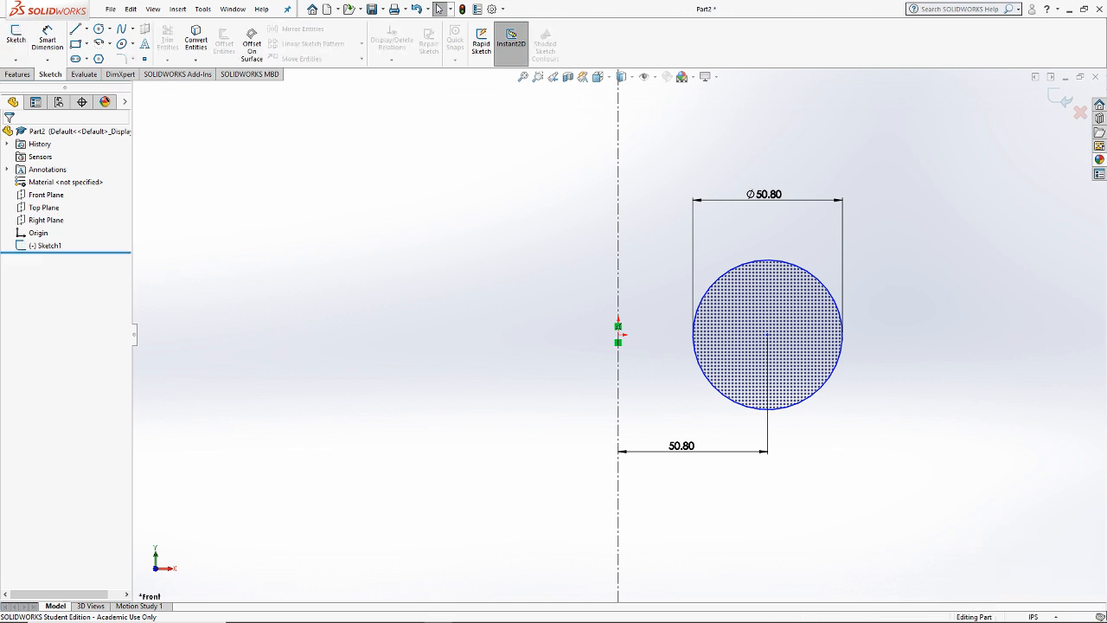
click(43, 246)
click(39, 221)
Step: Review the Units settings in the document properties and check the dimensions in the sketch
click(202, 8)
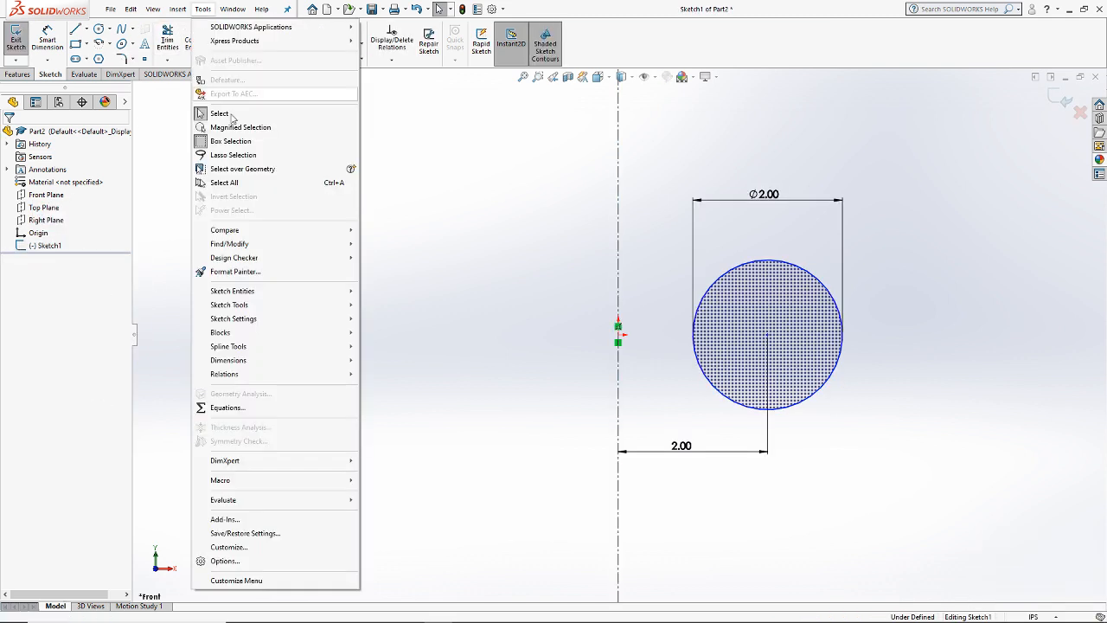
click(221, 560)
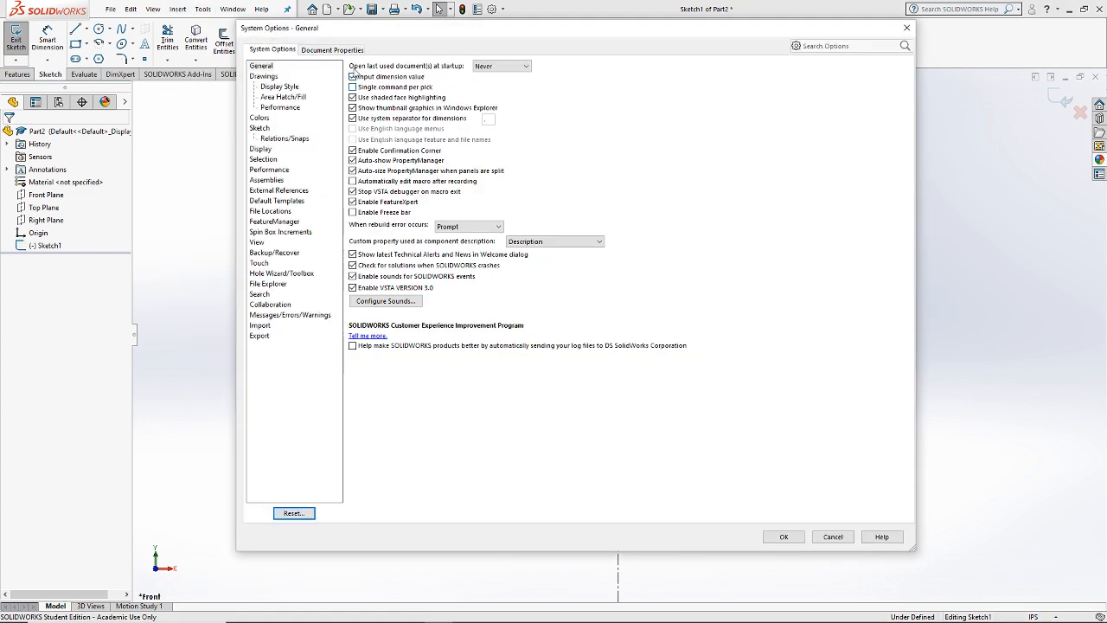
click(334, 48)
click(259, 149)
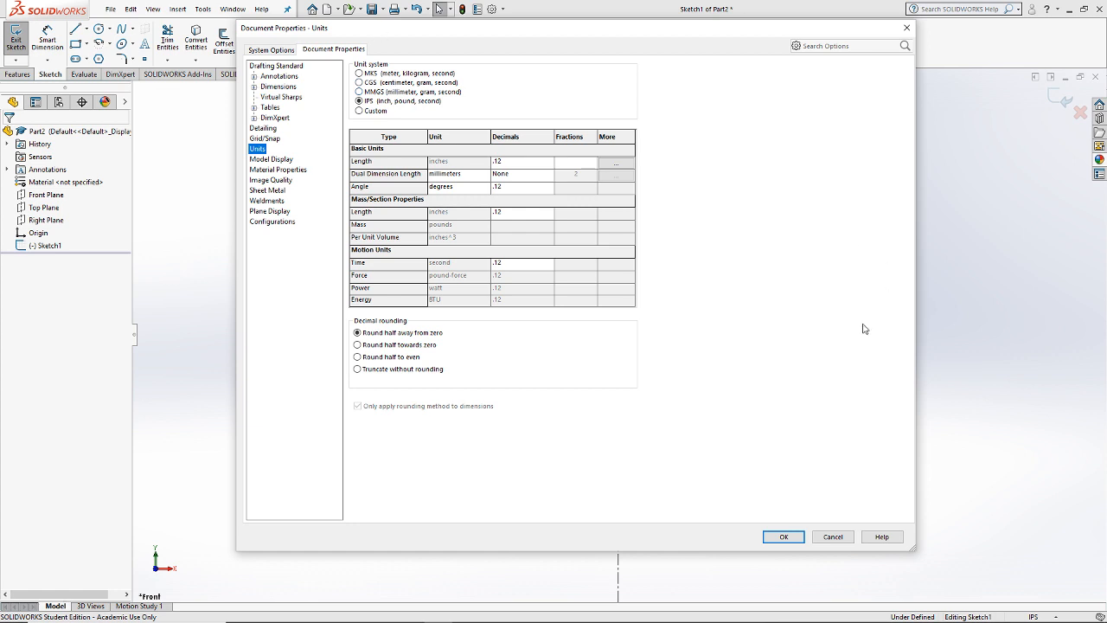
click(783, 536)
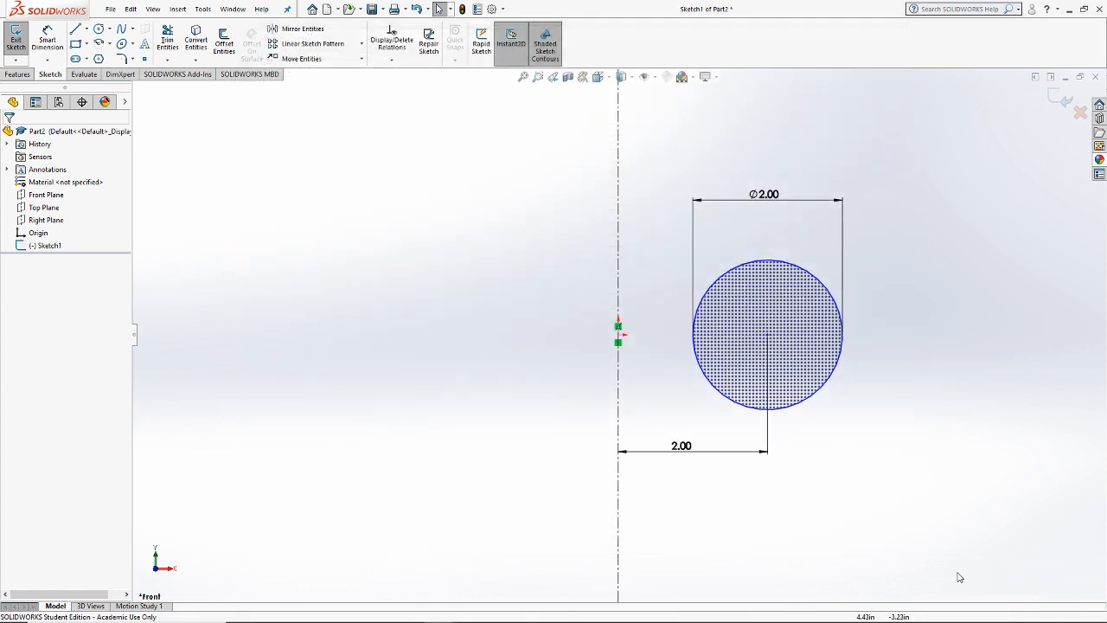
drag(681, 446, 691, 452)
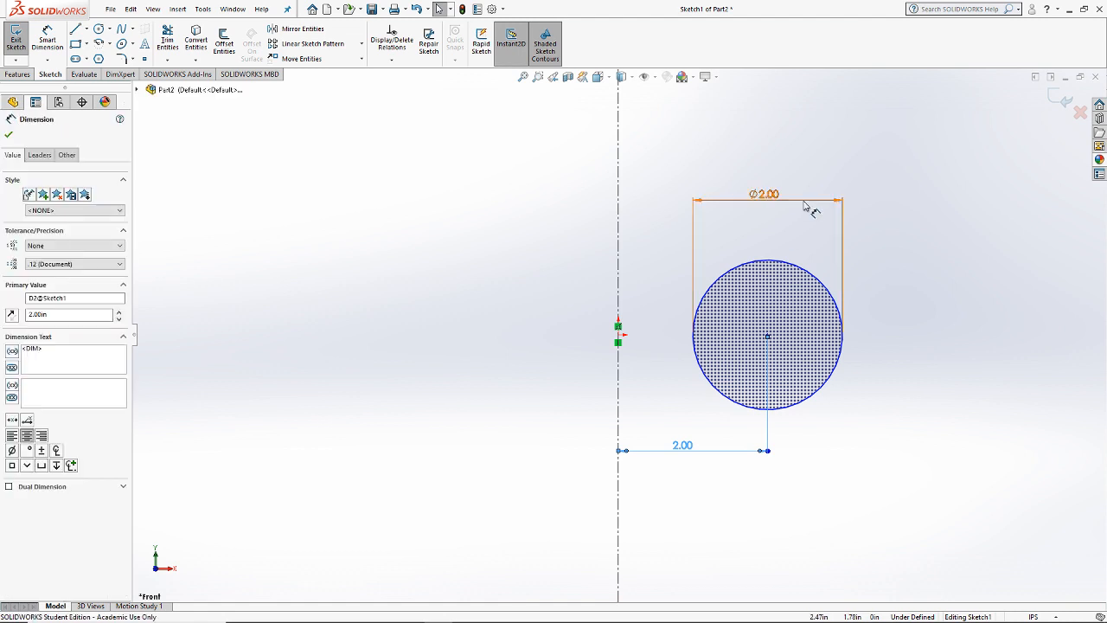
click(957, 489)
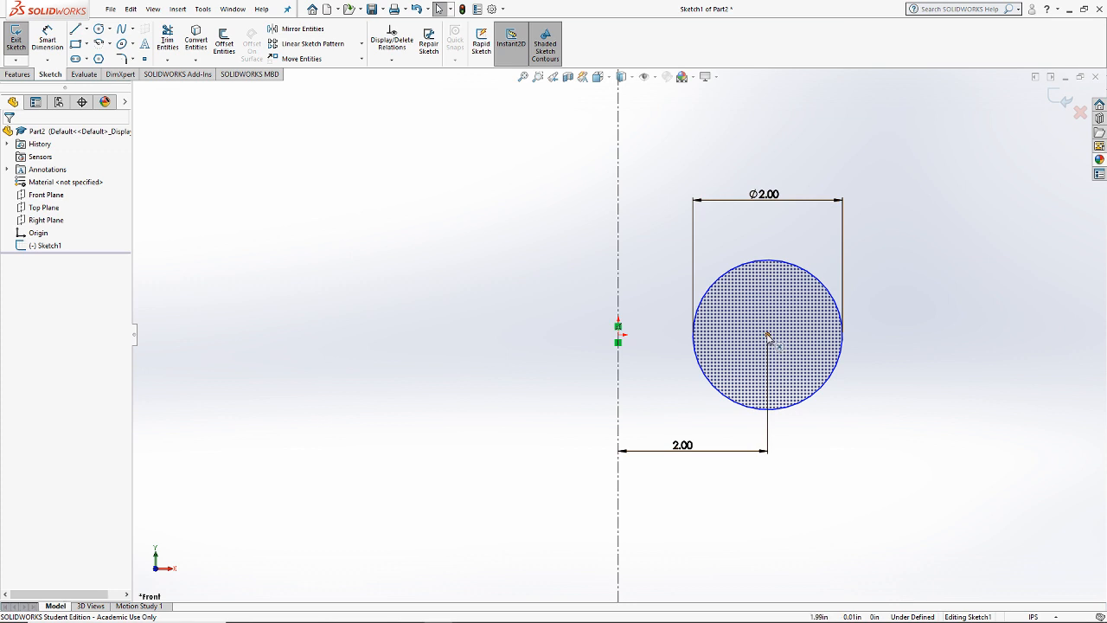
Step: Add a Horizontal relation between the circle's center and the origin
drag(767, 335, 596, 333)
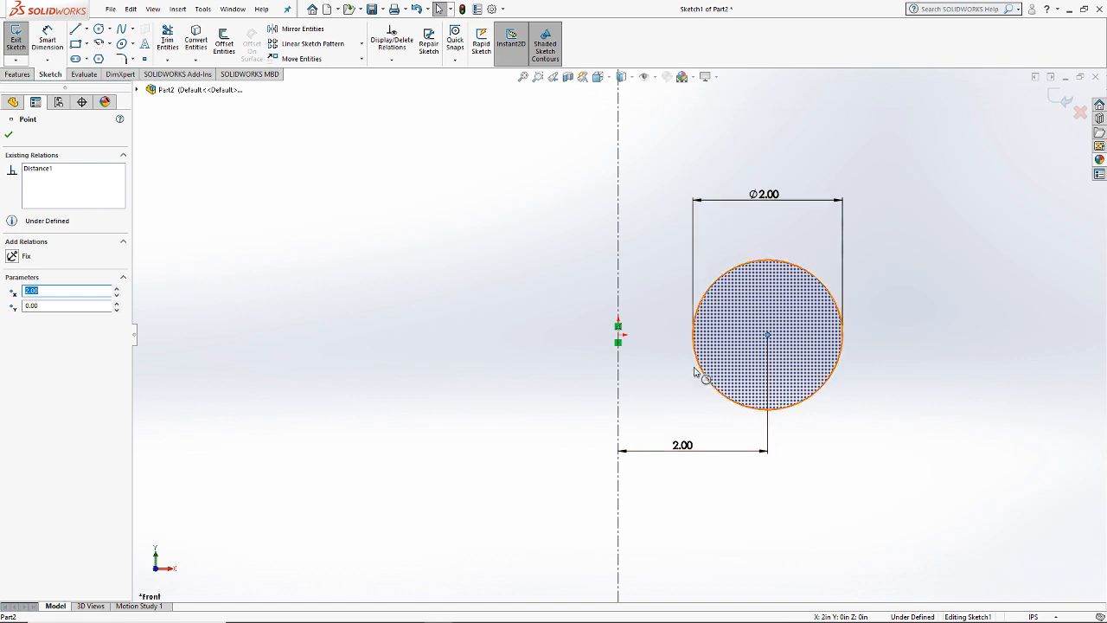
ctrl+click(618, 335)
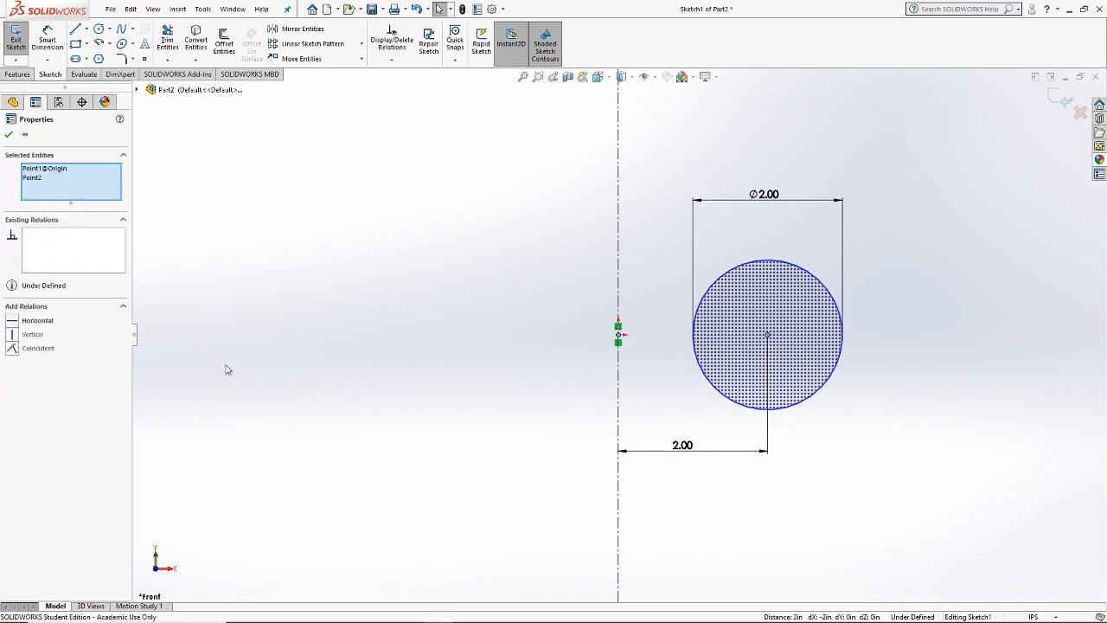
click(37, 321)
click(921, 458)
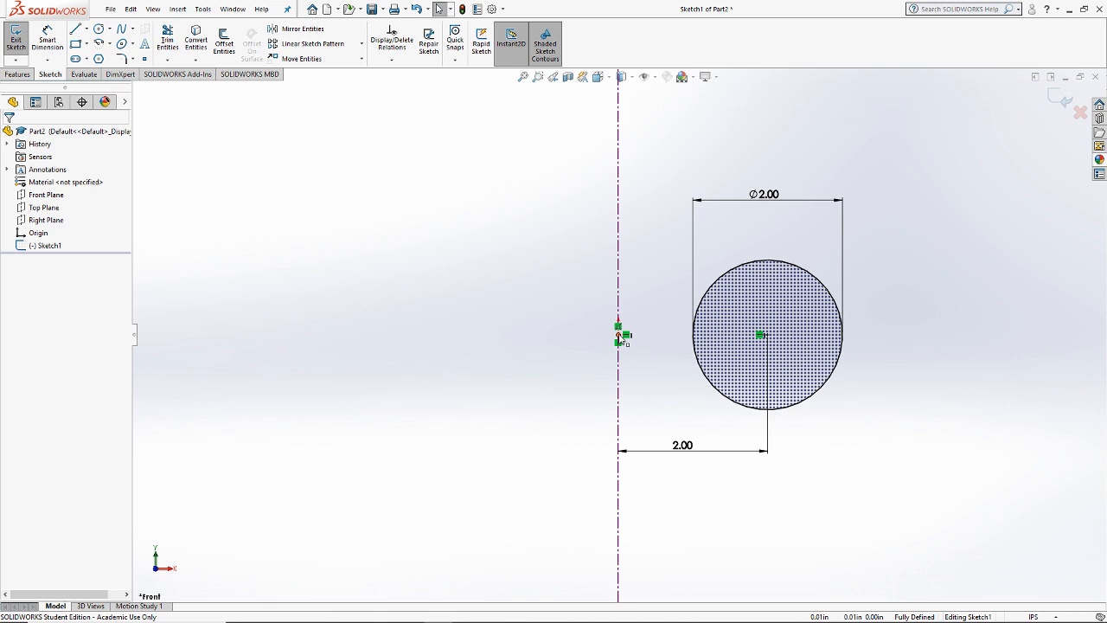
Step: Revolve the circle's region 360 degrees about the vertical construction line and inspect the ring from several sides
click(17, 74)
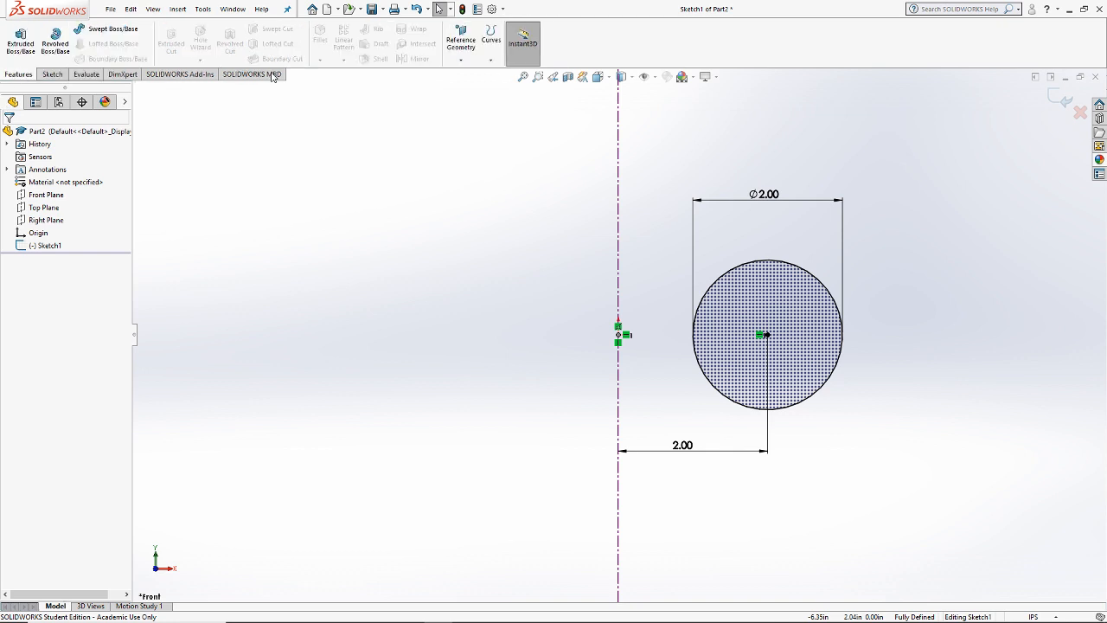
click(55, 41)
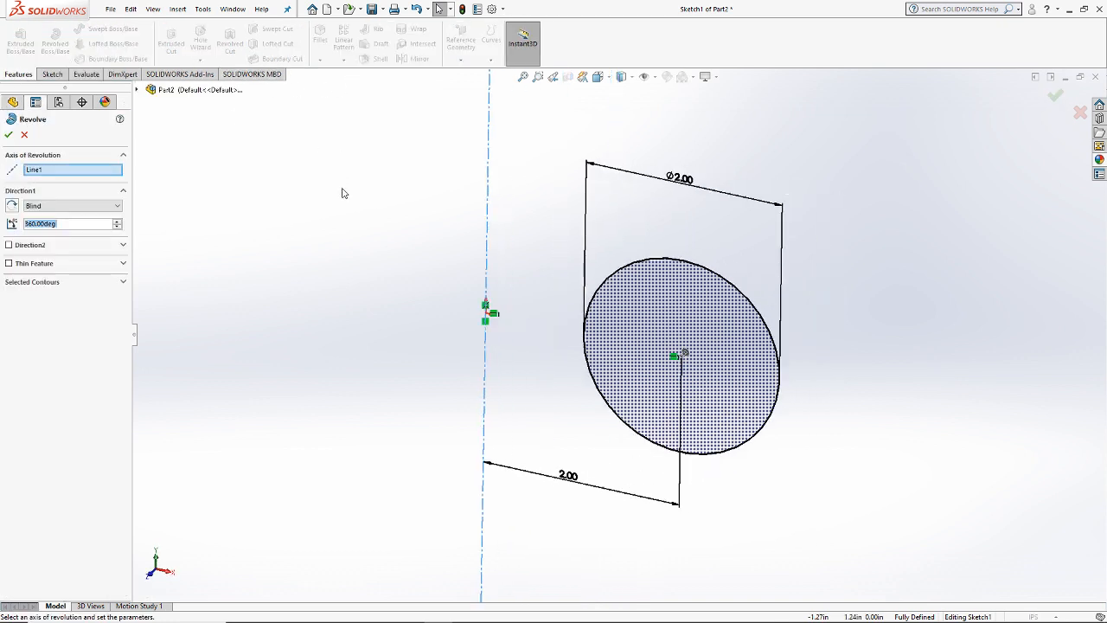
click(123, 282)
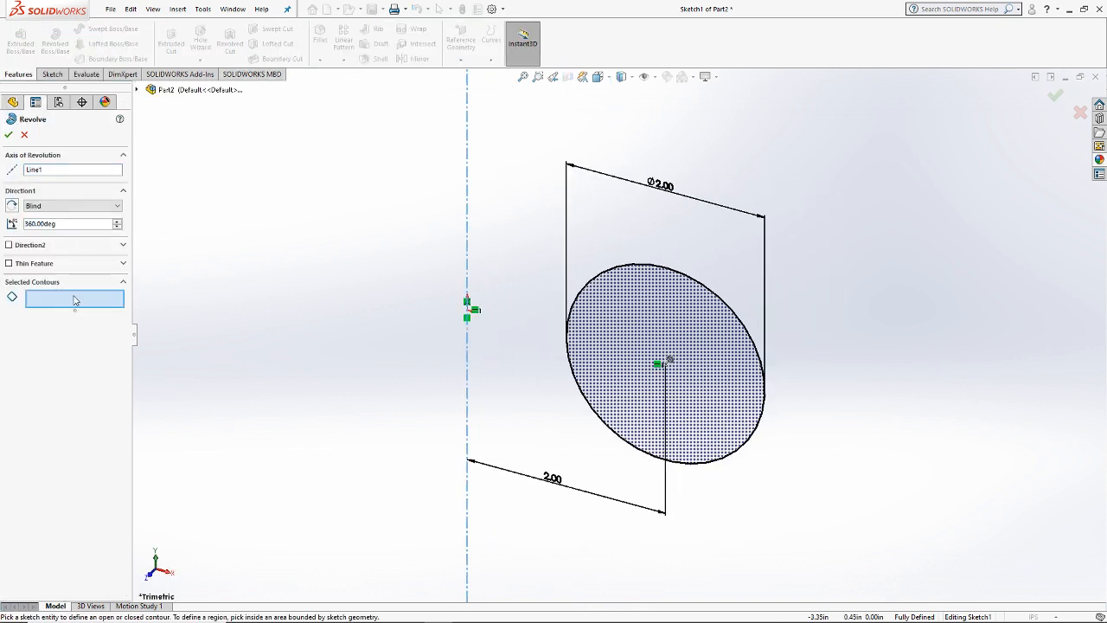
click(610, 327)
click(8, 134)
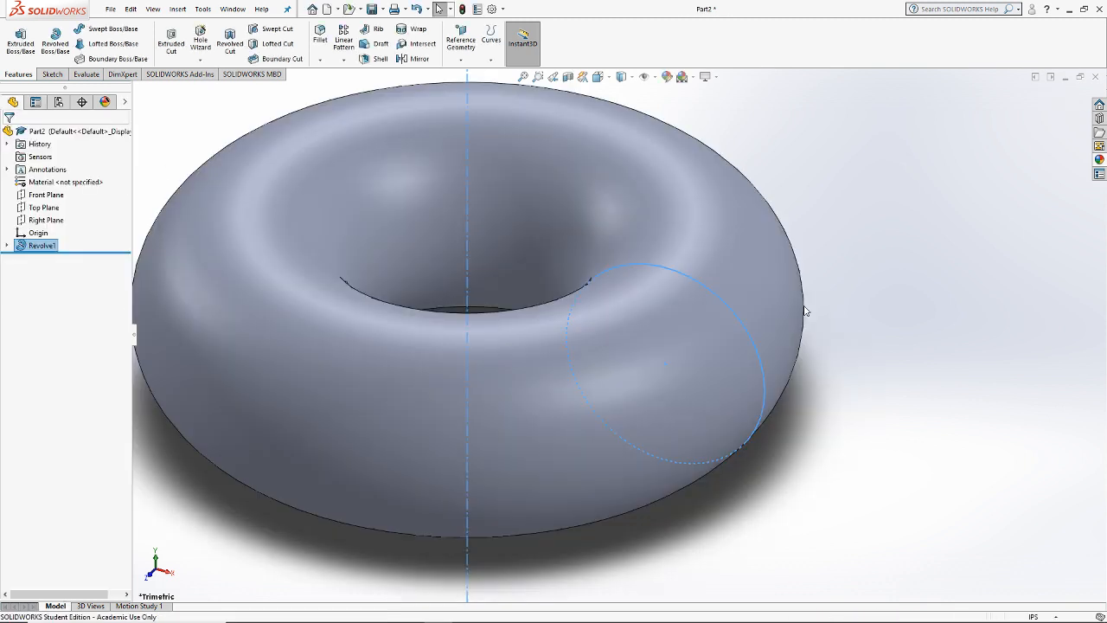
scroll(592, 325, up, 5)
middle_drag(642, 210, 729, 239)
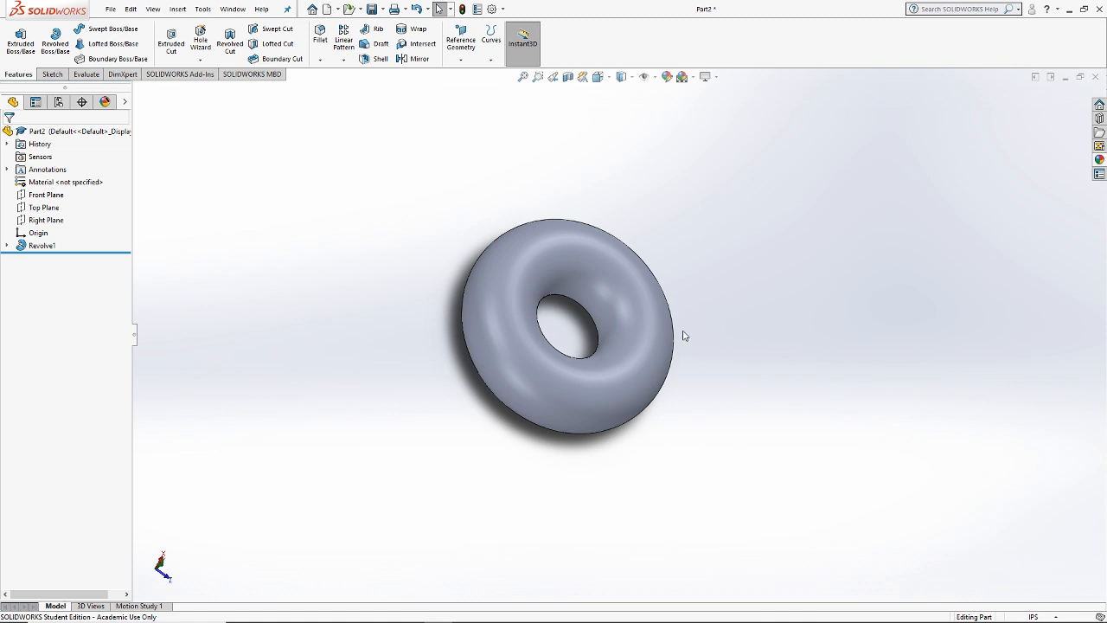
scroll(610, 332, down, 5)
middle_drag(535, 336, 527, 378)
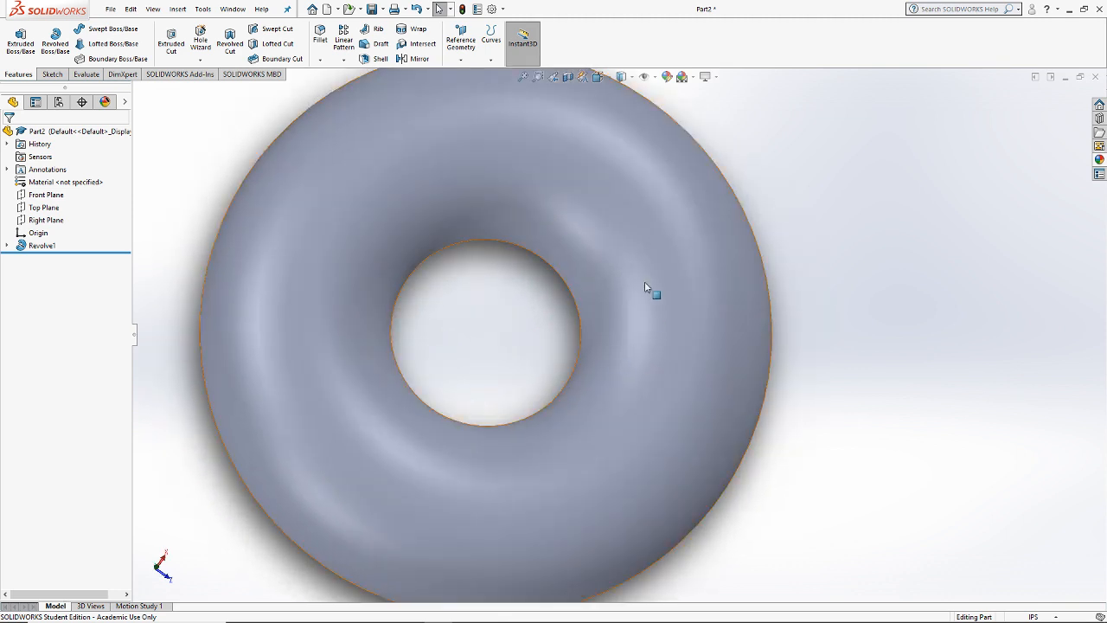
scroll(657, 306, up, 5)
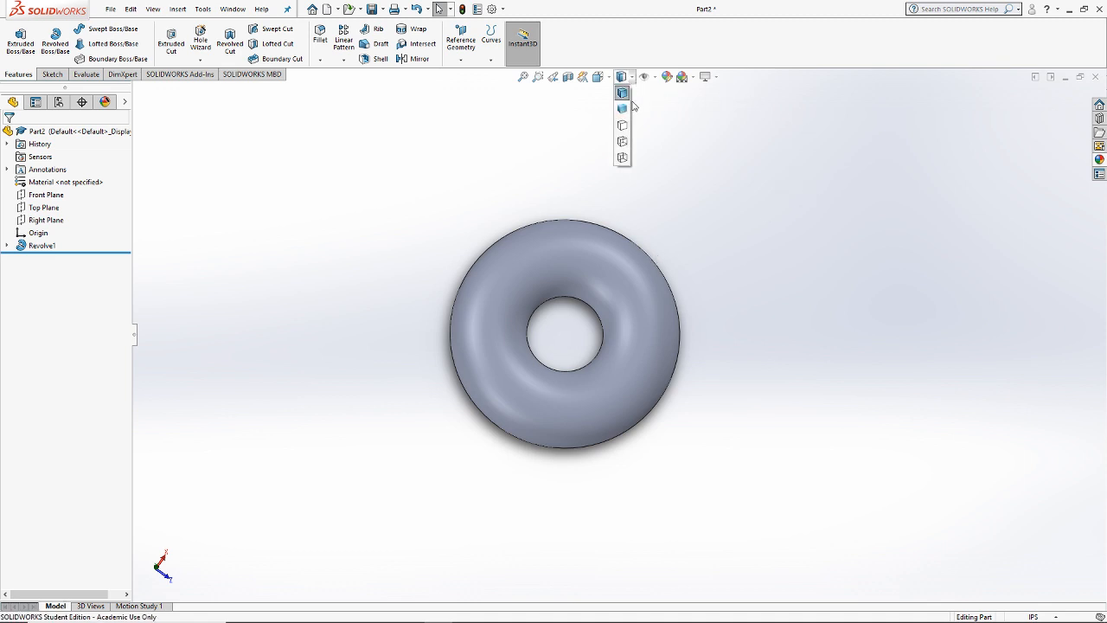
middle_drag(699, 376, 683, 204)
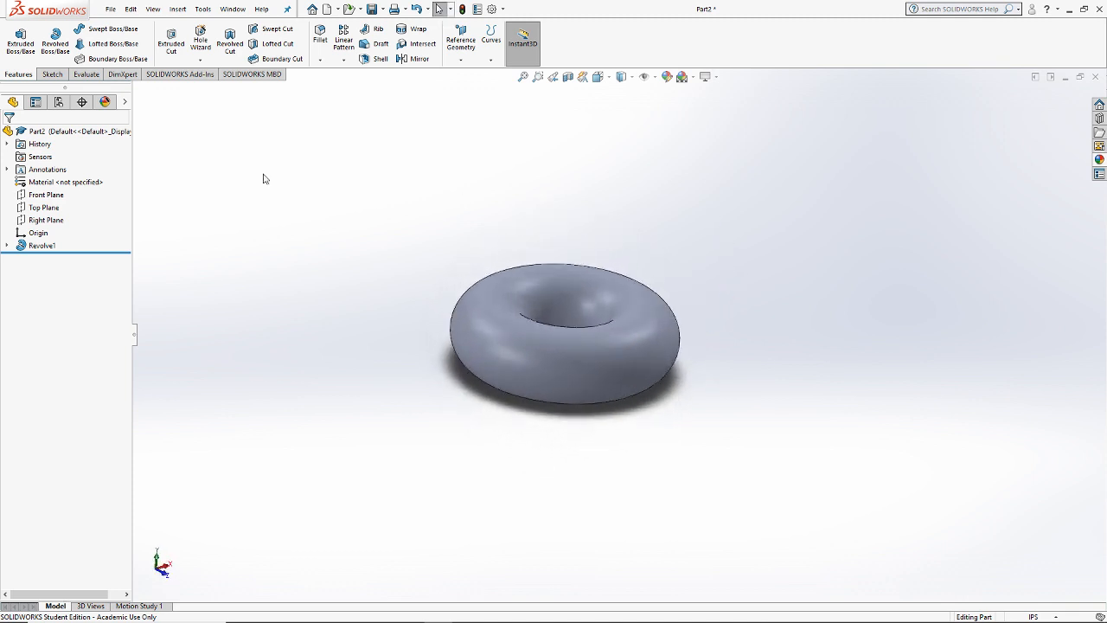
Step: Start a new sketch on the Top Plane and orient the view to look straight down on the torus
click(42, 194)
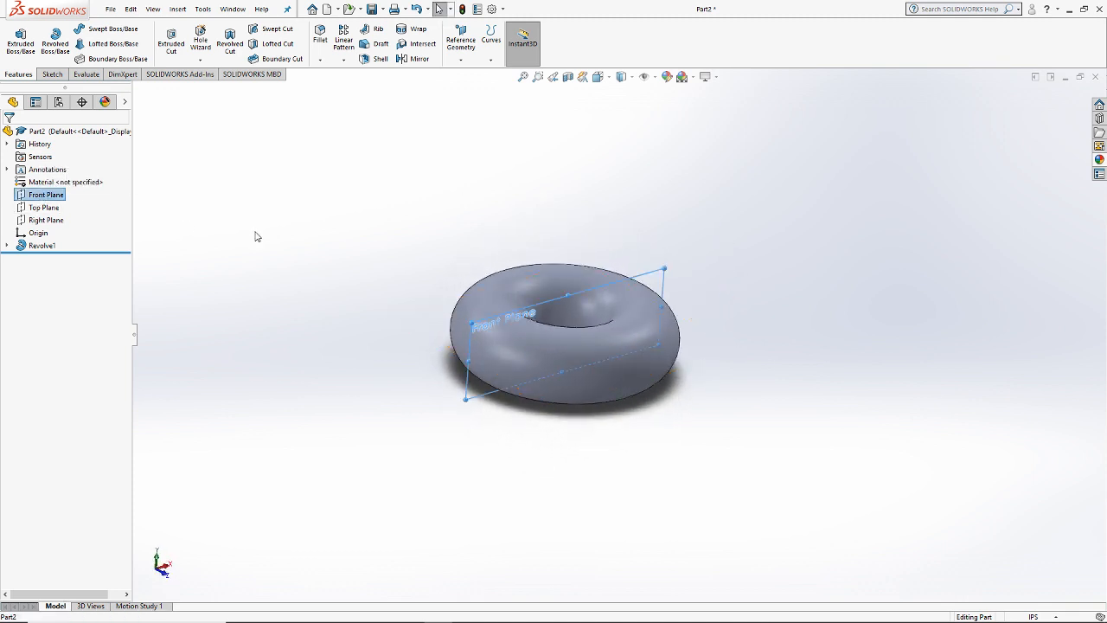
click(50, 74)
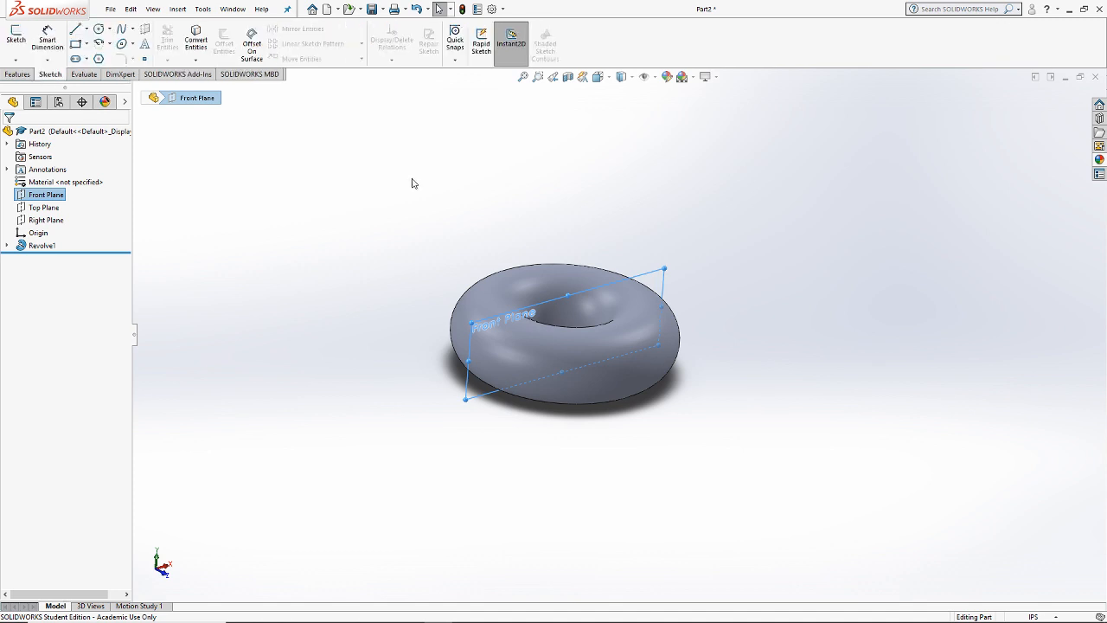
click(413, 183)
click(15, 35)
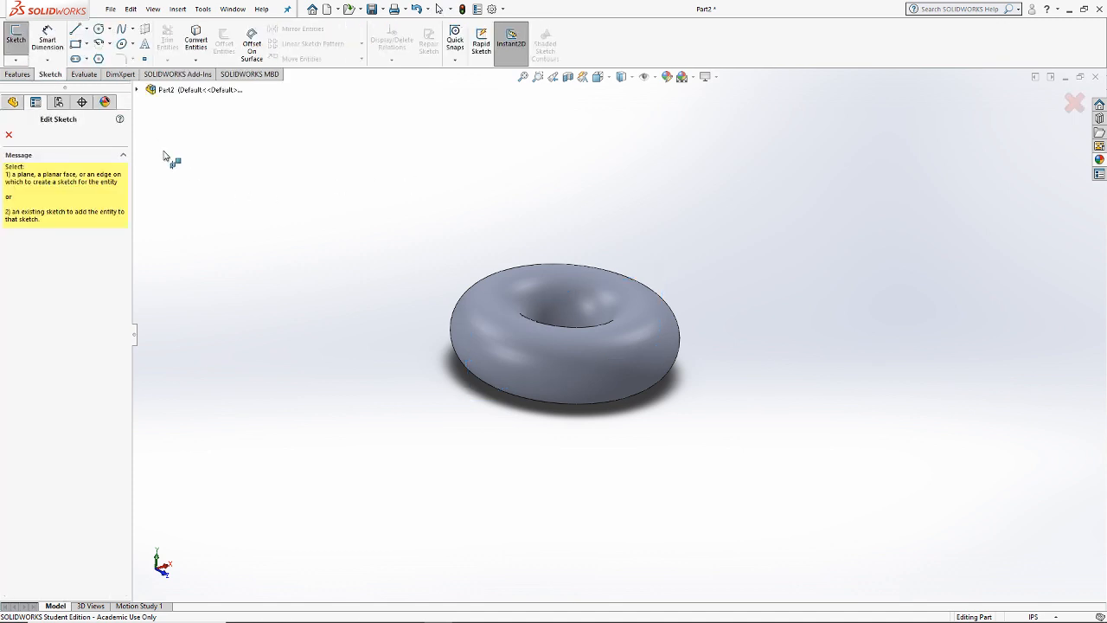
click(136, 90)
click(189, 171)
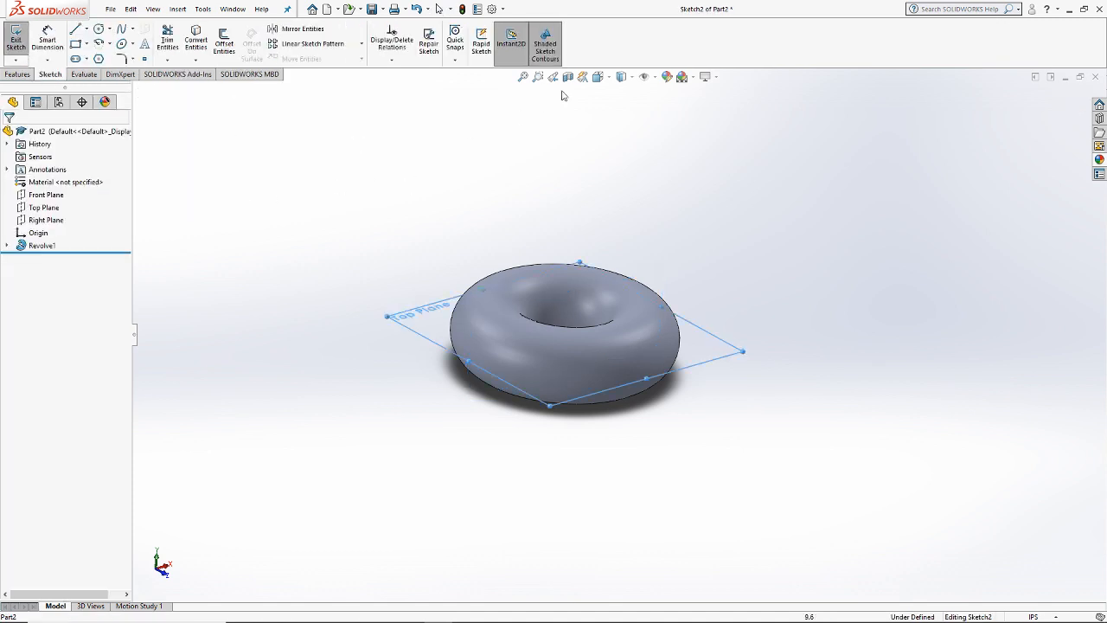
click(606, 79)
click(613, 109)
Step: Sketch a small, slightly tilted straight slot about 0.21 in long over the torus's ring, above the origin
click(99, 29)
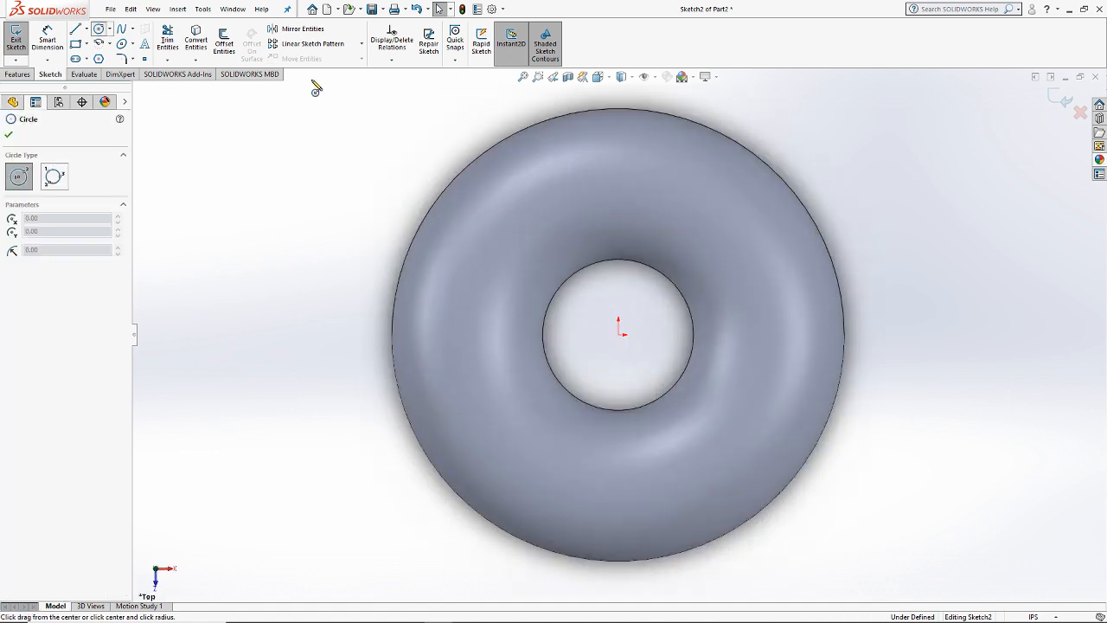
click(75, 59)
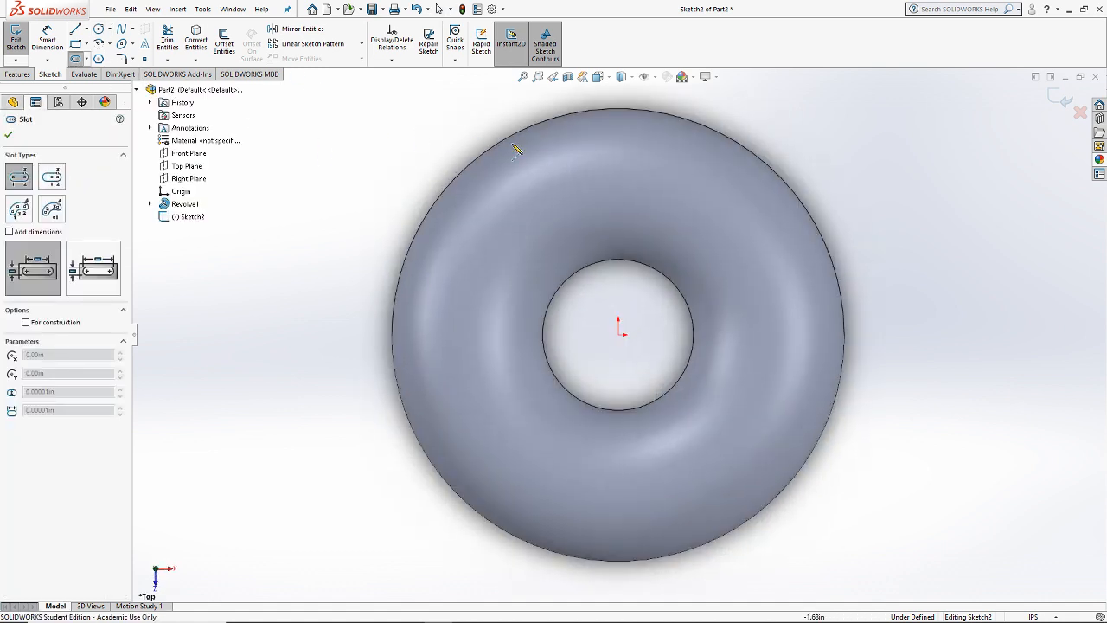
click(580, 164)
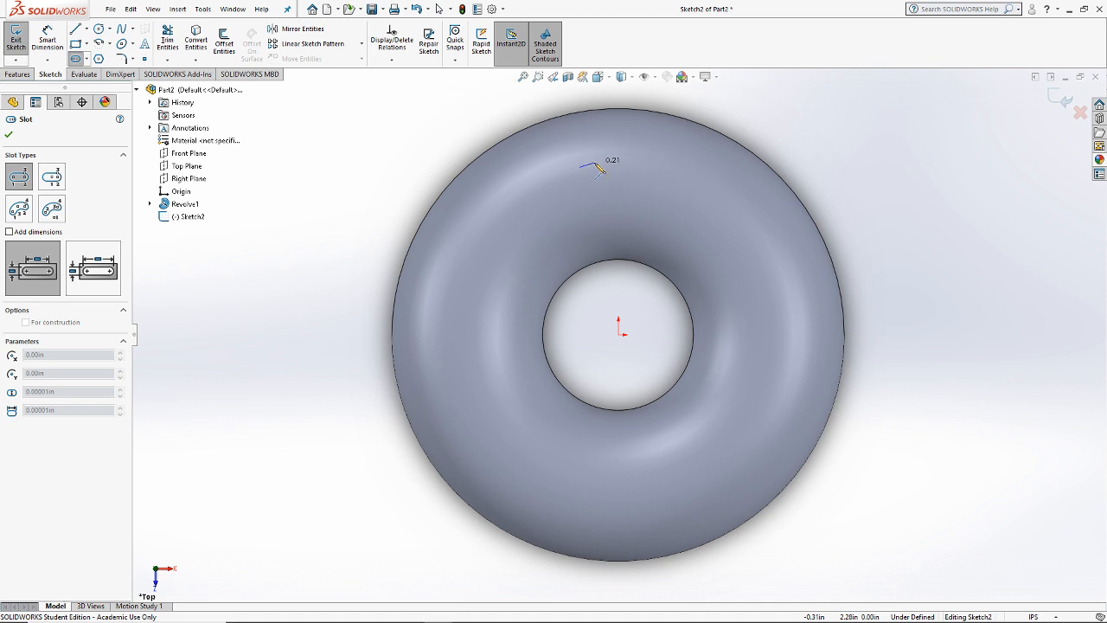
click(595, 163)
click(590, 170)
key(Escape)
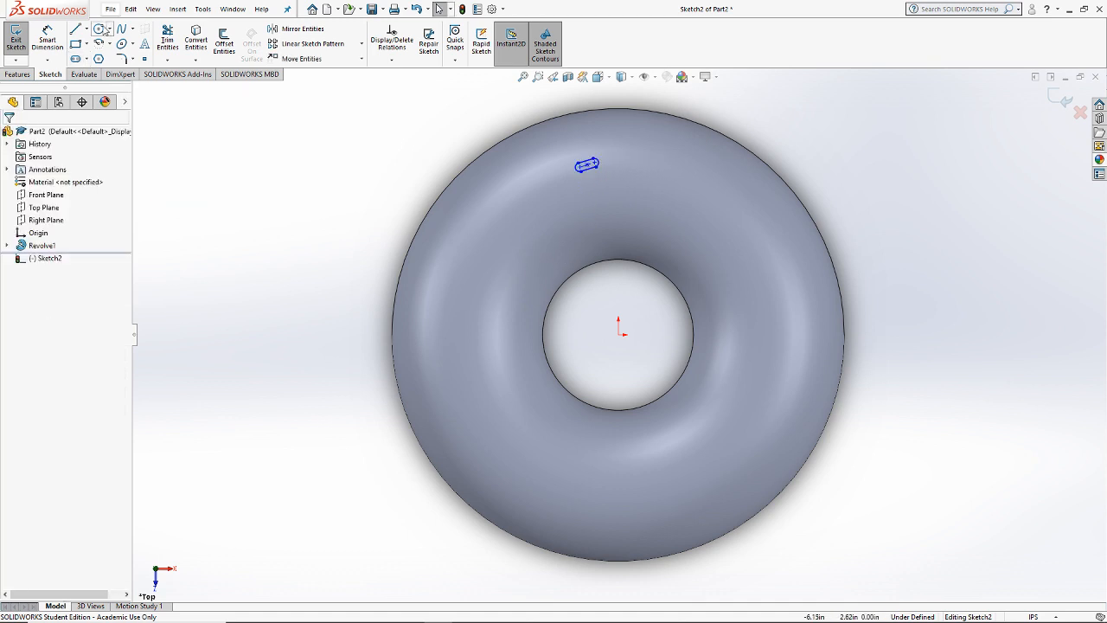
Step: Sketch a small circle below the slot, vertically aligned with its end and close to the torus's hole
click(100, 30)
click(595, 211)
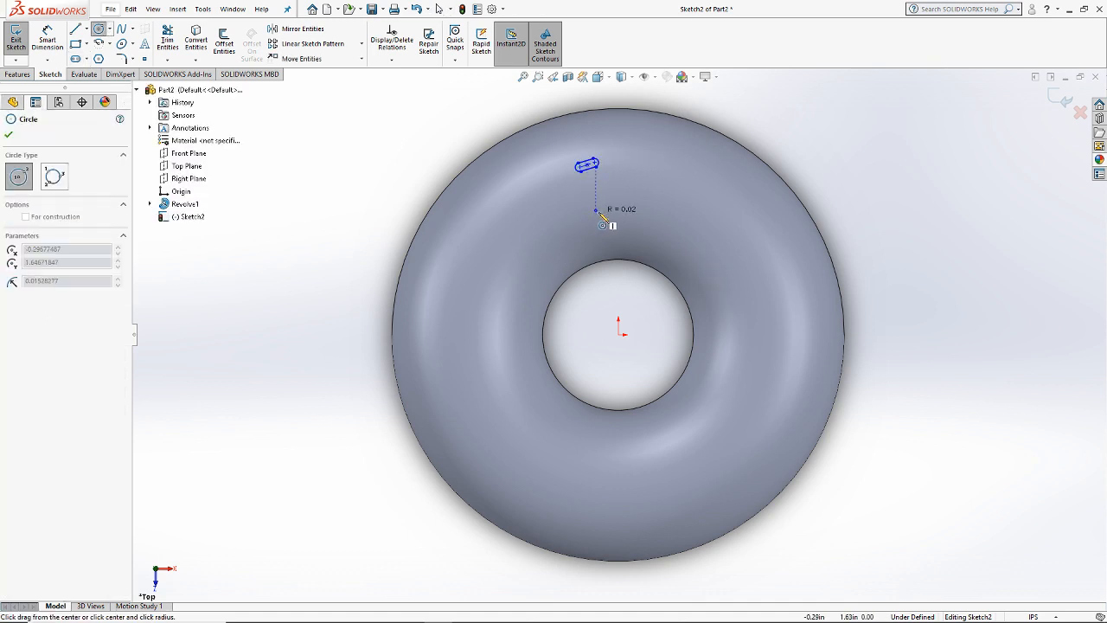
click(600, 217)
key(Escape)
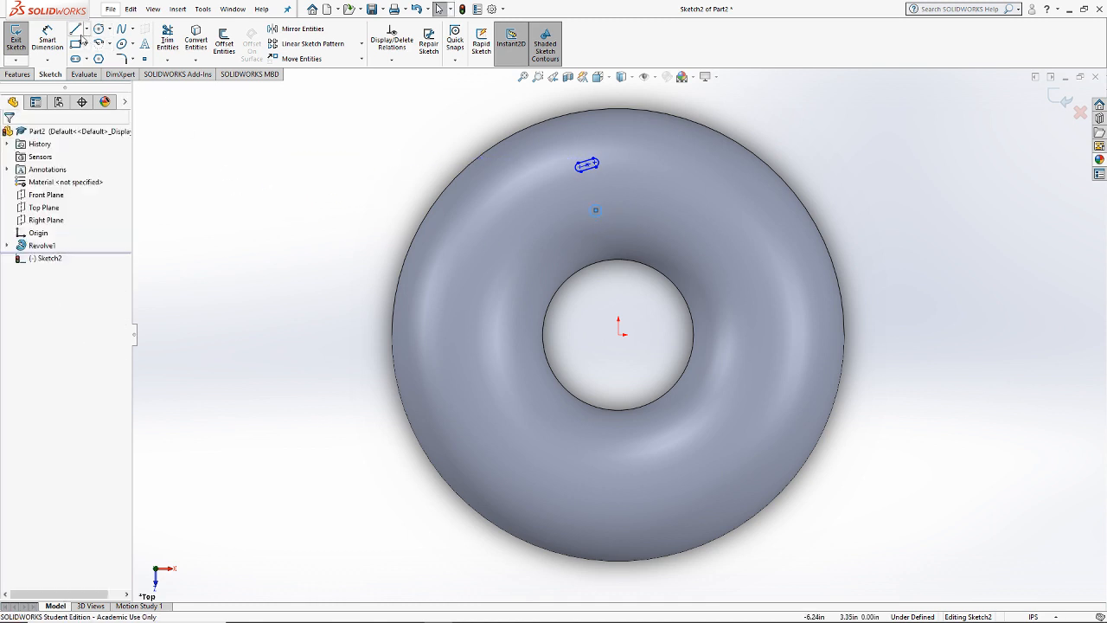
Step: Sketch a small tilted ellipse beside the slot, with radii of about 0.22 in and 0.07 in
click(122, 43)
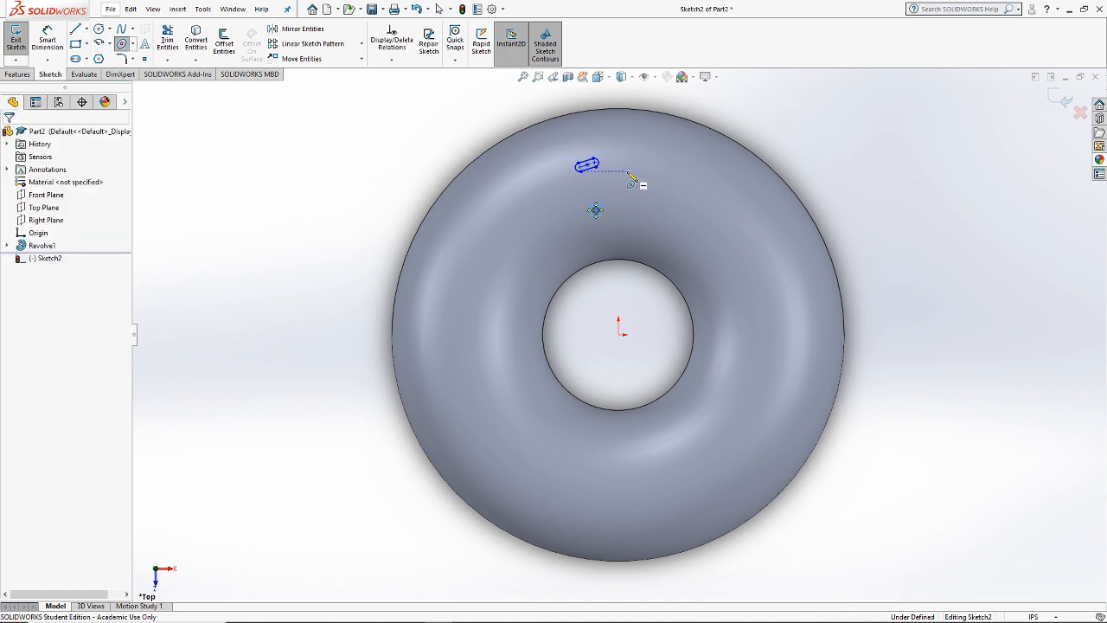
click(626, 169)
click(618, 185)
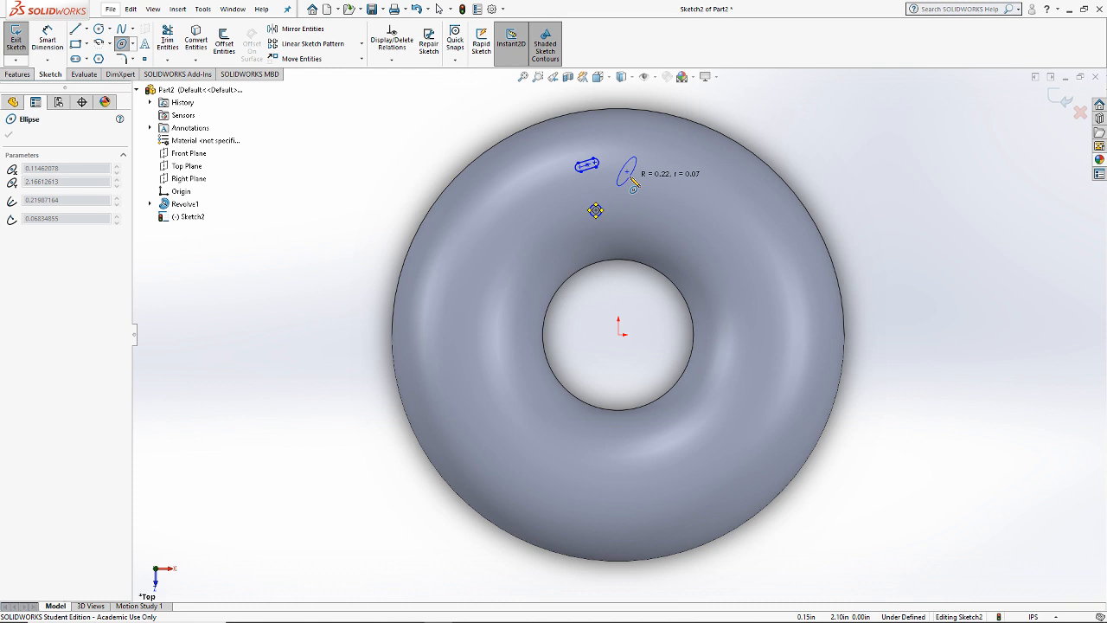
click(632, 172)
key(Escape)
Step: Circular-pattern the slot, circle and ellipse around the origin with 13 equally spaced instances over 360 degrees
drag(573, 143, 650, 229)
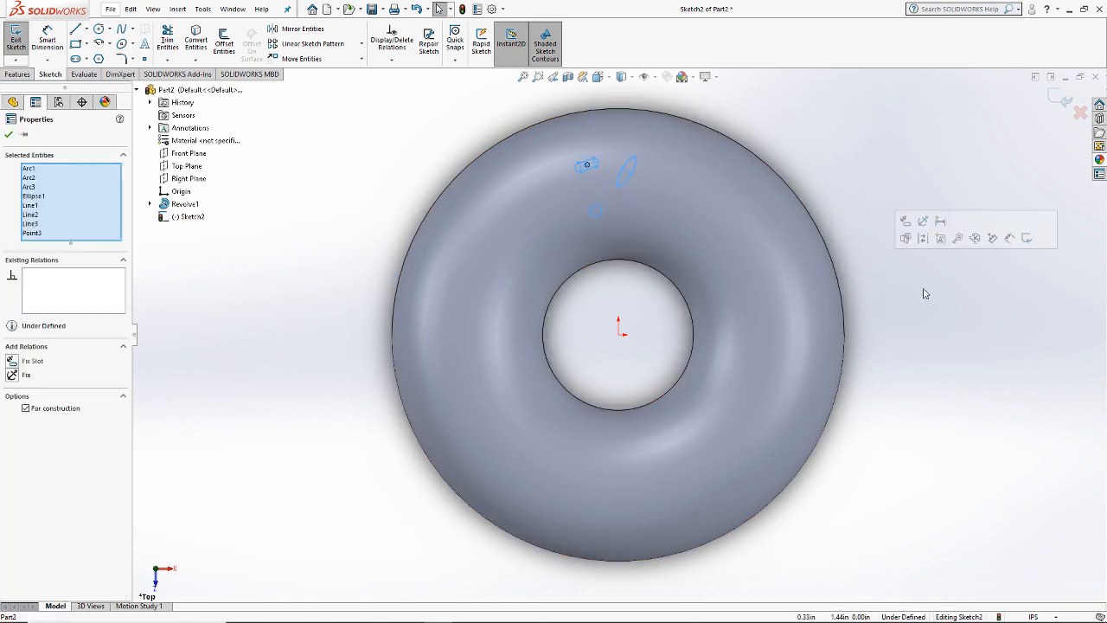
click(362, 44)
click(361, 72)
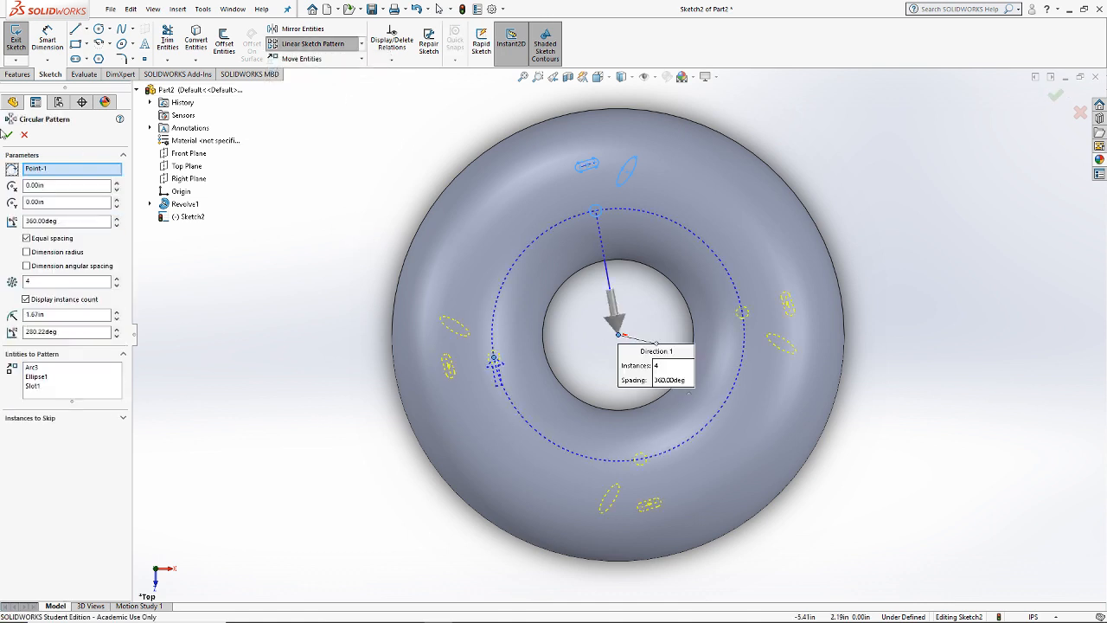
click(115, 279)
click(116, 278)
click(116, 278)
click(116, 279)
click(116, 279)
click(116, 279)
click(116, 279)
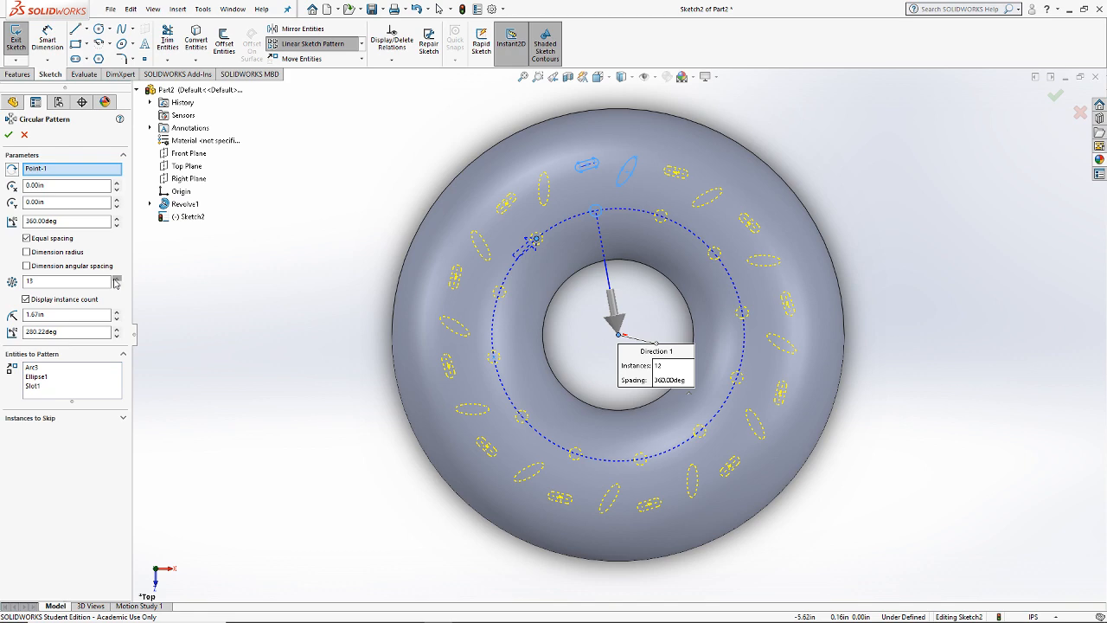
click(116, 278)
click(115, 278)
click(8, 135)
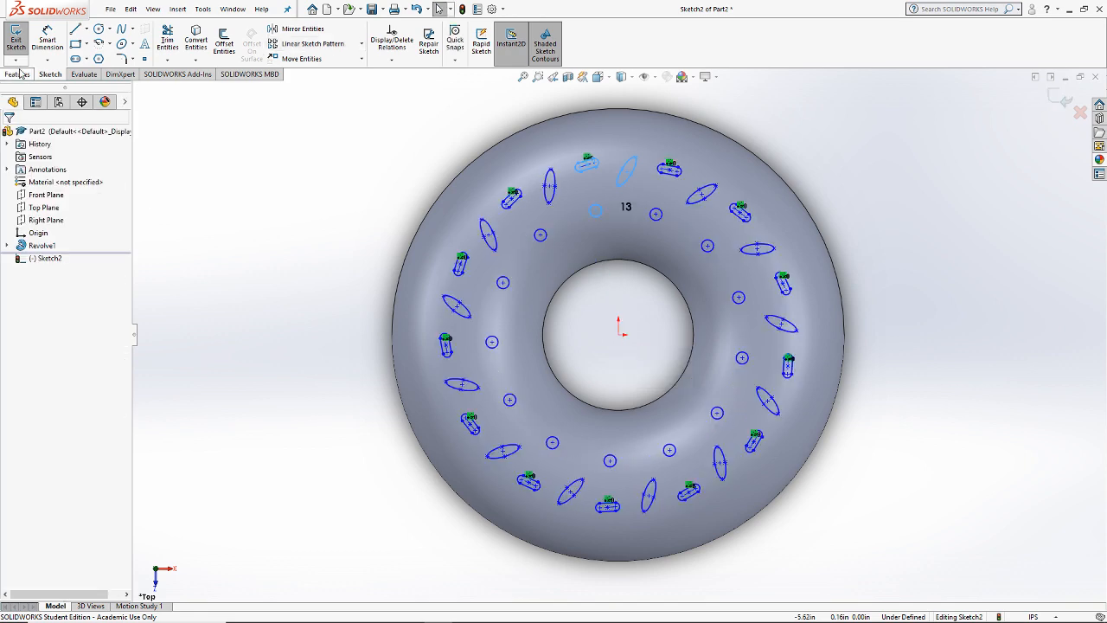
Step: Extrude the patterned shapes with Offset From Surface, 0.25 in from the torus face with the offset reversed
click(17, 74)
click(20, 40)
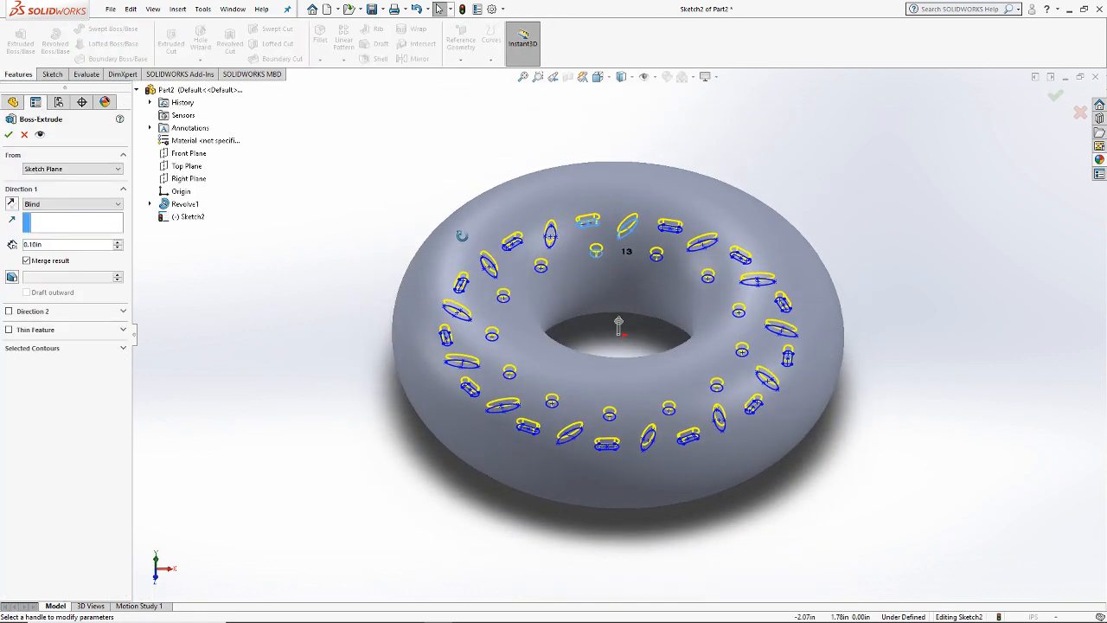
click(83, 203)
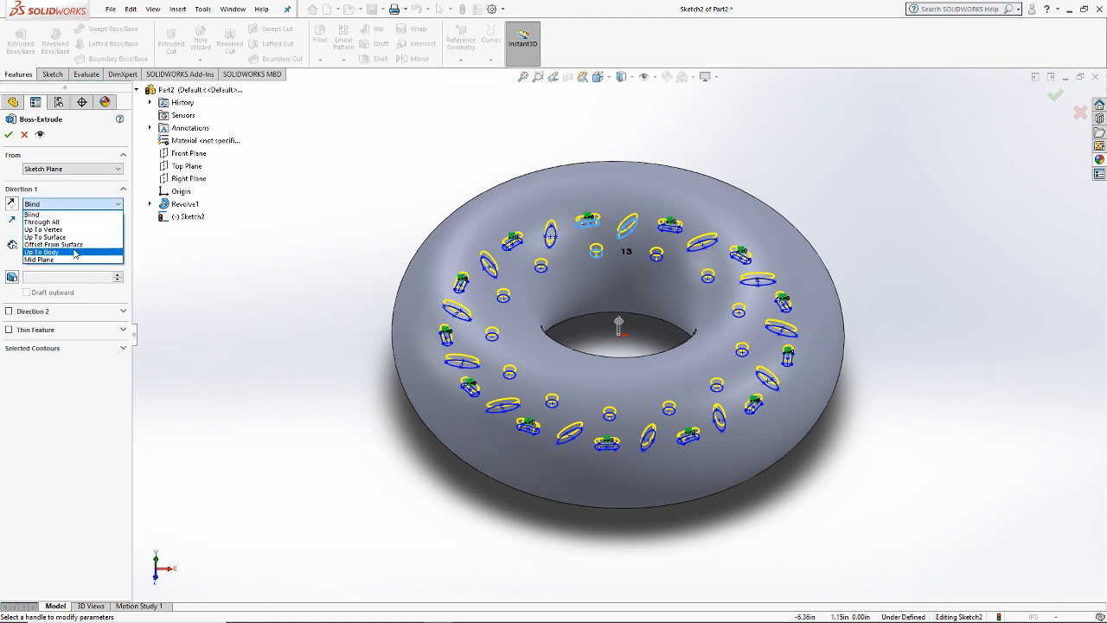
click(76, 249)
click(525, 210)
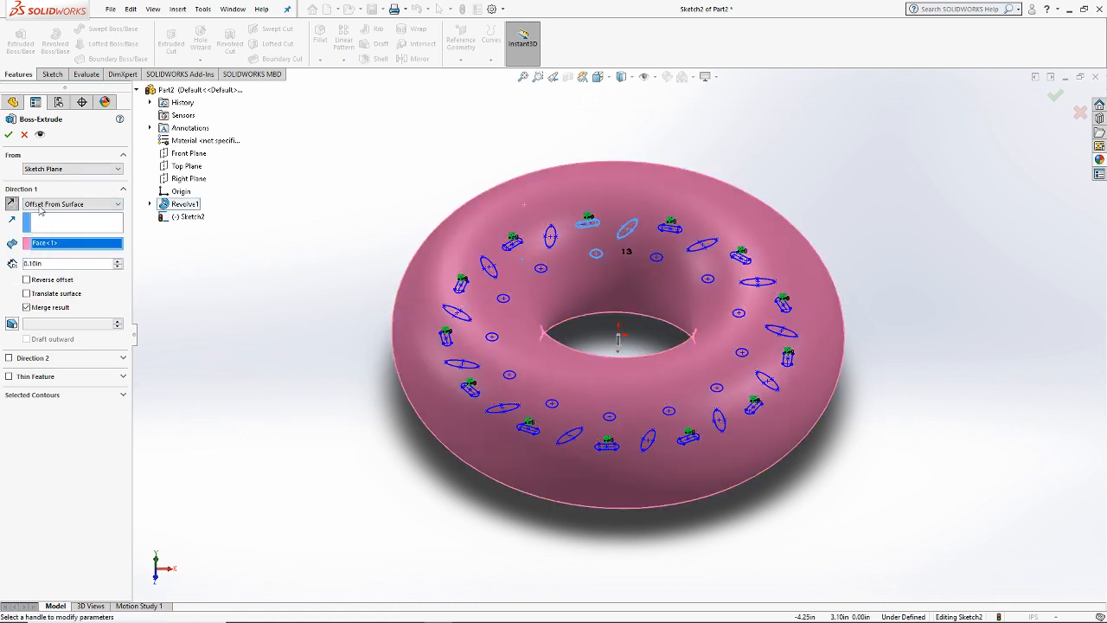
text(0.25)
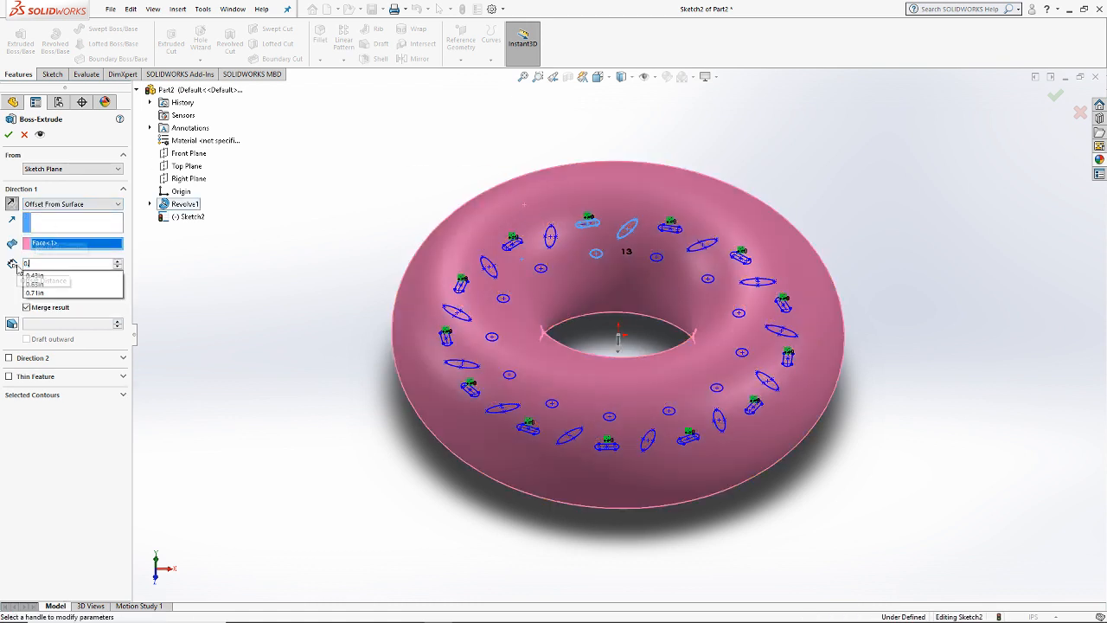
key(Return)
click(74, 224)
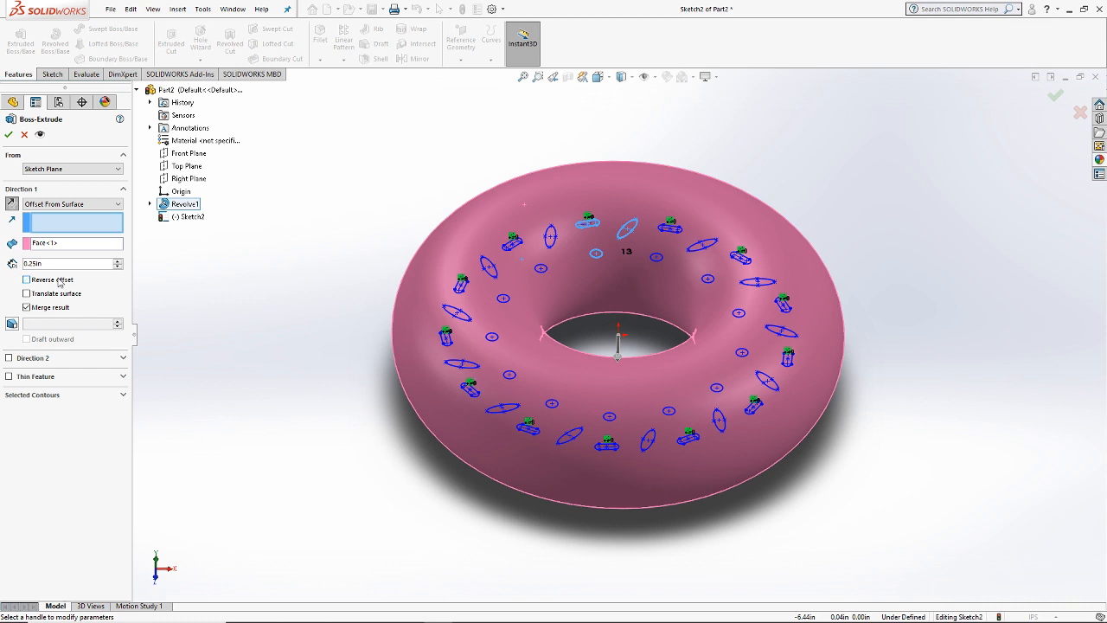
click(9, 135)
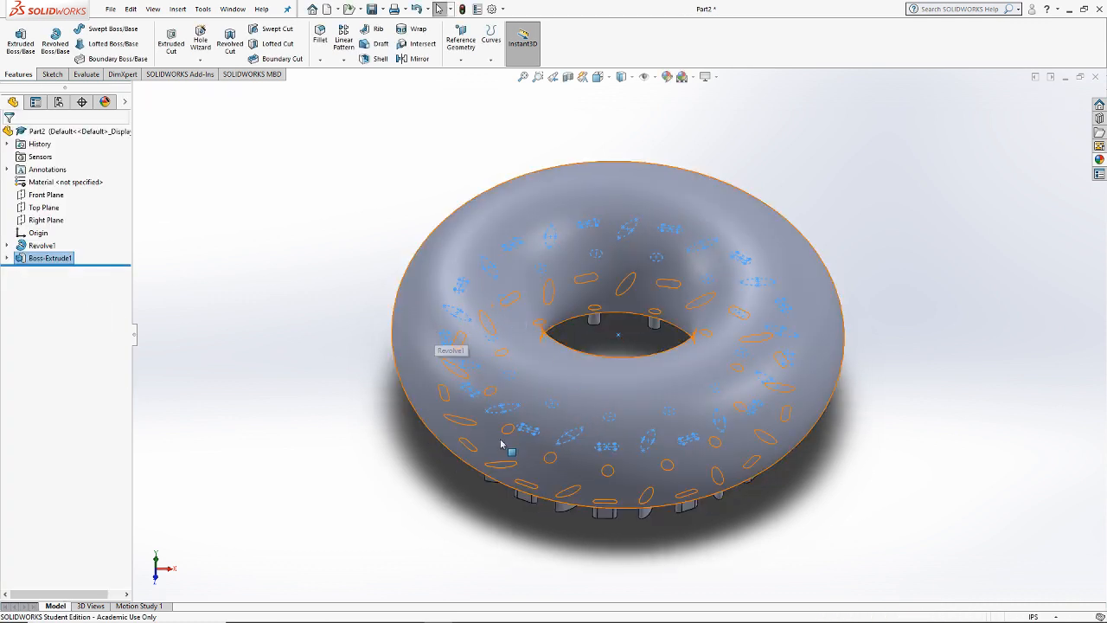
Step: Inspect the torus's underside, then flip the extrusion direction so the shapes protrude from the torus's upper side
middle_drag(501, 443, 540, 191)
click(1007, 618)
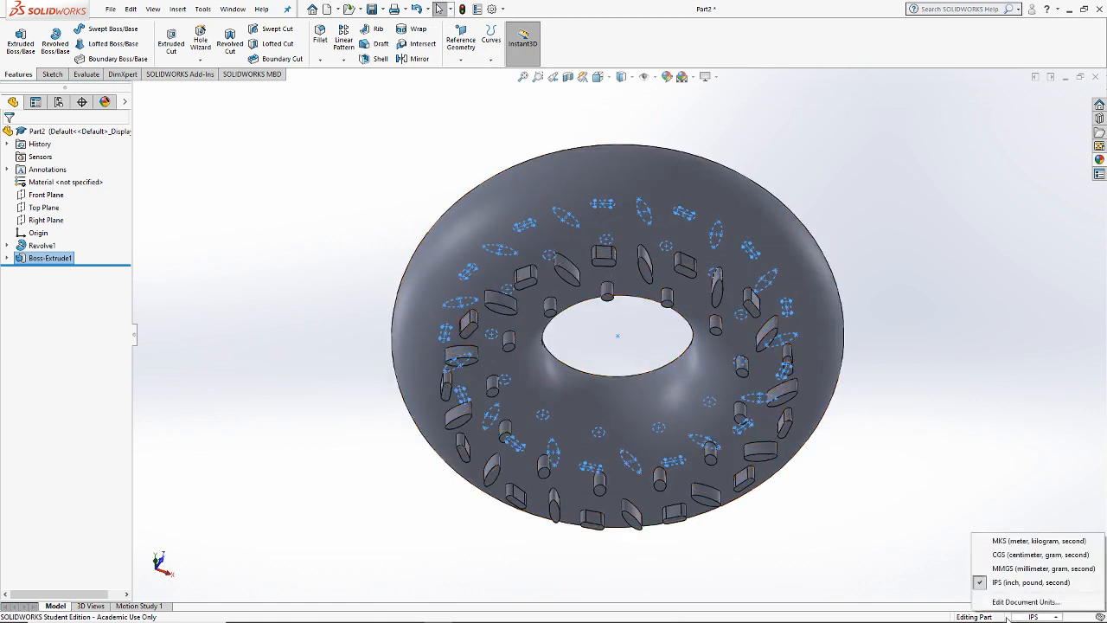
click(805, 526)
right_click(36, 260)
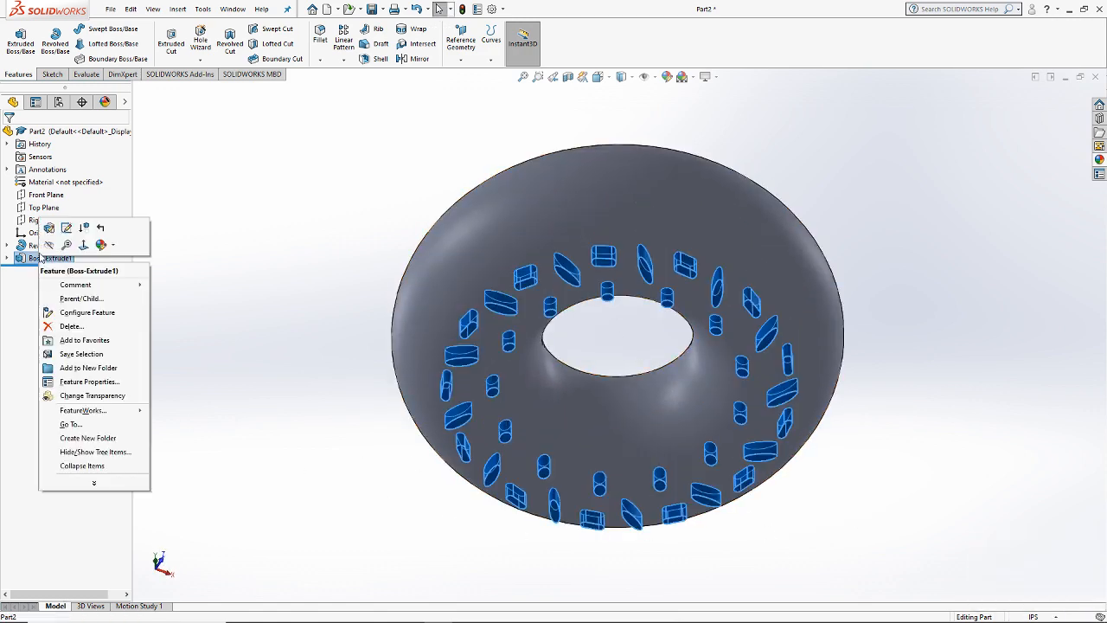
click(48, 232)
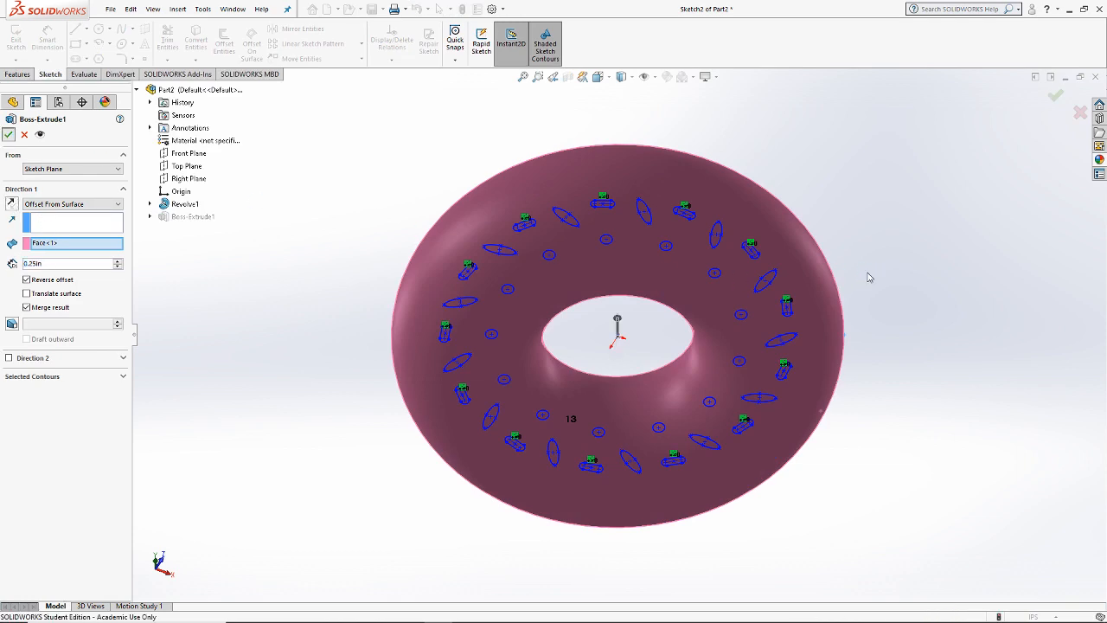
key(Return)
middle_drag(867, 275, 816, 429)
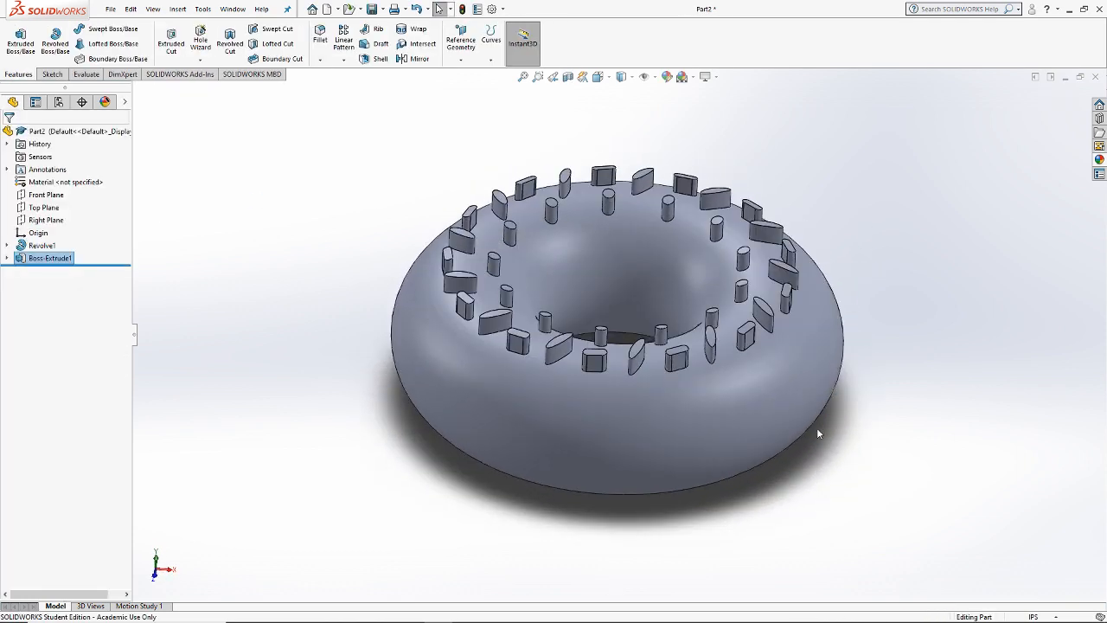
scroll(817, 304, down, 3)
scroll(773, 341, up, 2)
middle_drag(615, 270, 595, 221)
Step: Reduce the sprinkle extrusion's offset from the torus surface to 0.05 in and inspect the donut
right_click(74, 261)
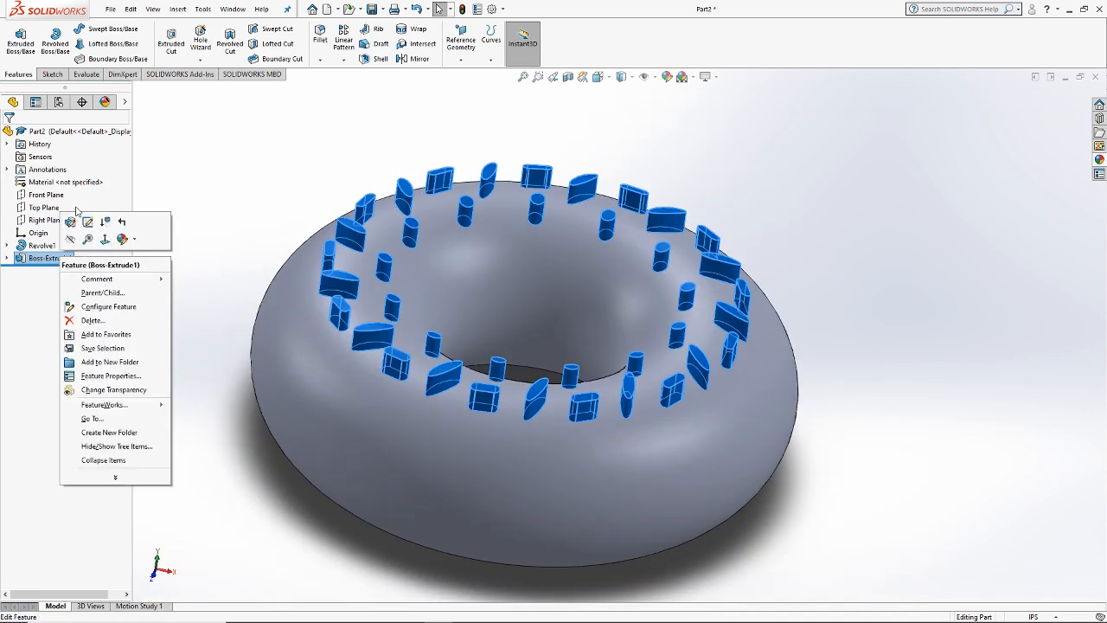
click(70, 222)
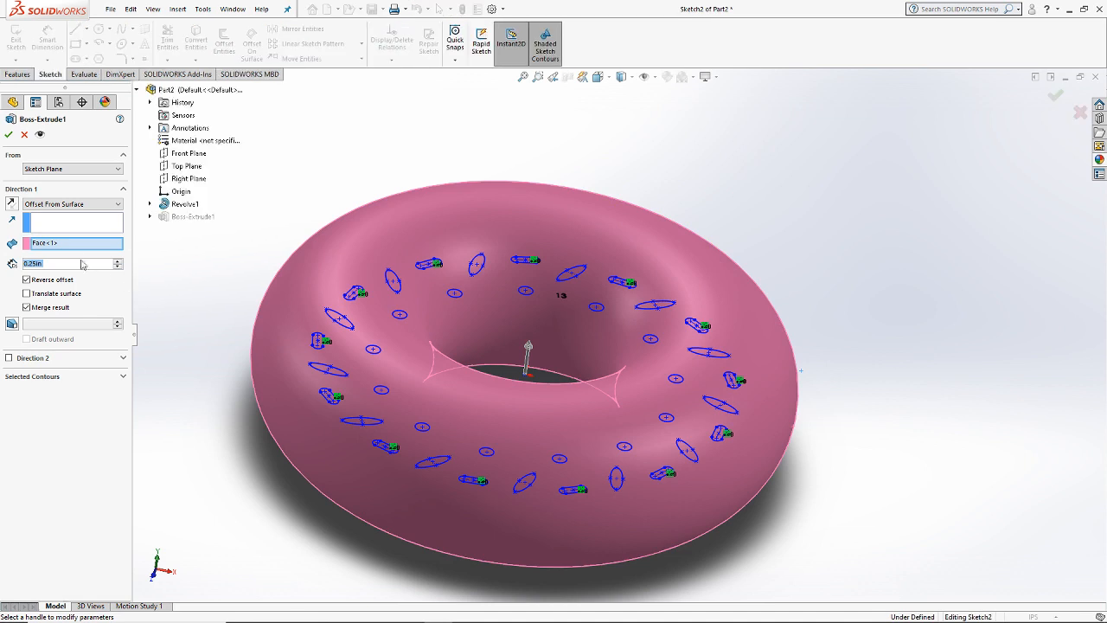
text(0.05)
key(Return)
click(8, 132)
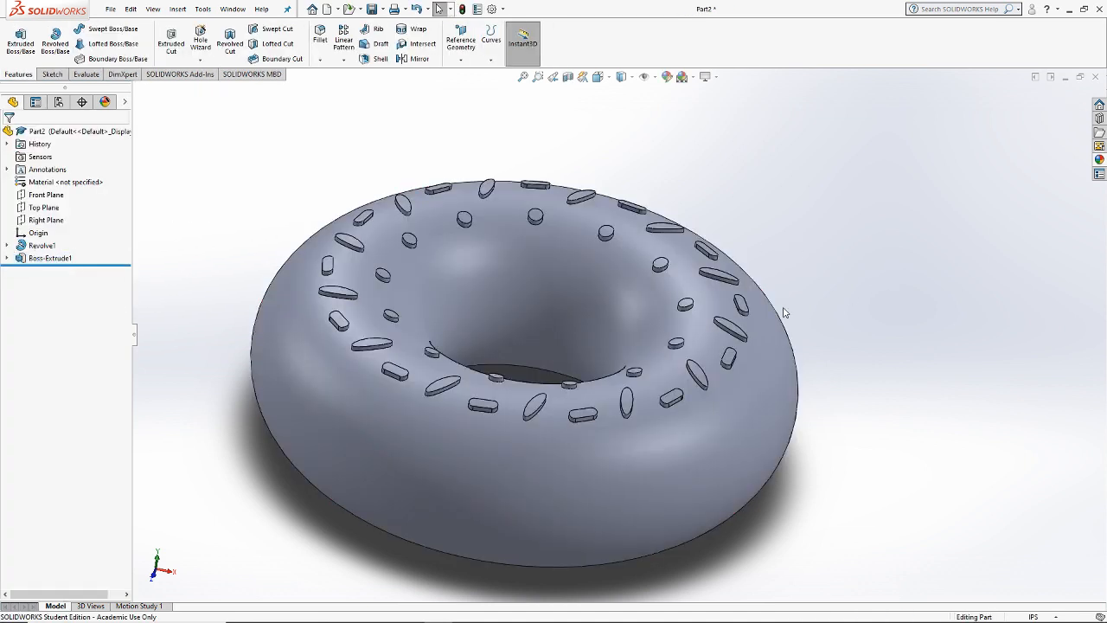
middle_drag(781, 311, 775, 420)
key(ctrl+7)
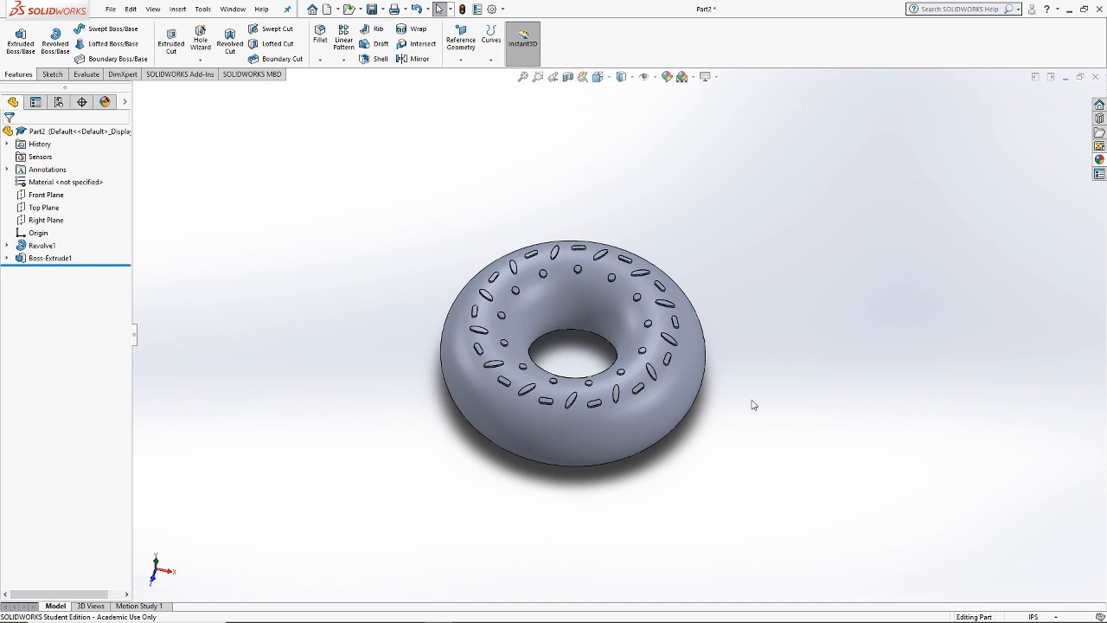
mouse_move(753, 405)
middle_down()
mouse_move(743, 487)
mouse_move(755, 398)
mouse_move(751, 417)
middle_up()
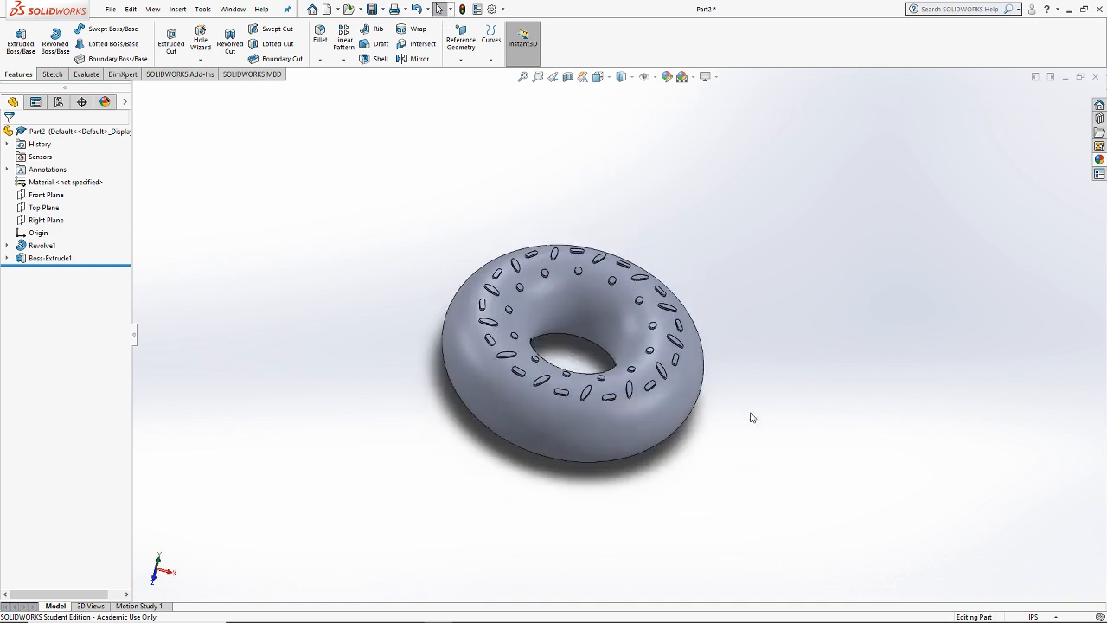
scroll(632, 350, down, 3)
scroll(632, 349, up, 2)
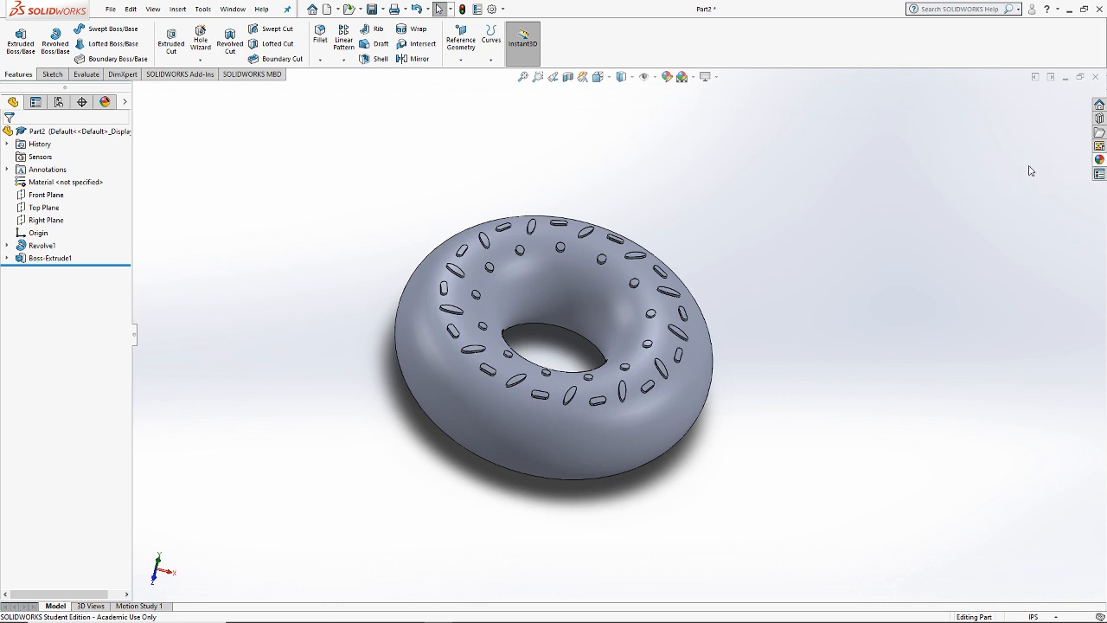
Step: Apply the blue low gloss plastic appearance to the sprinkle extrusion feature only
click(1097, 172)
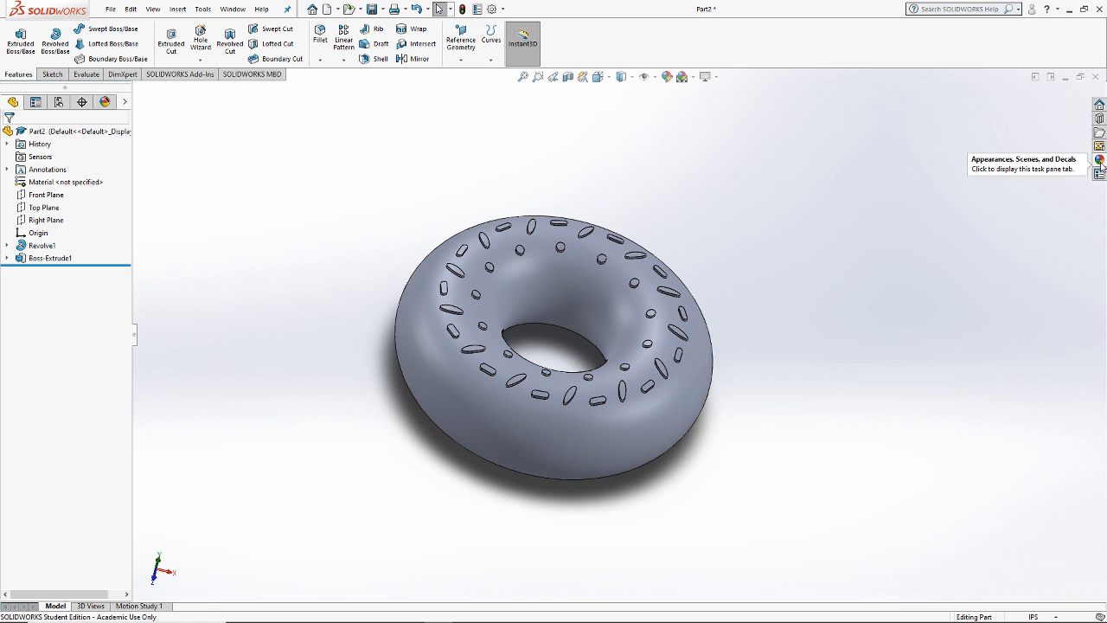
click(1099, 162)
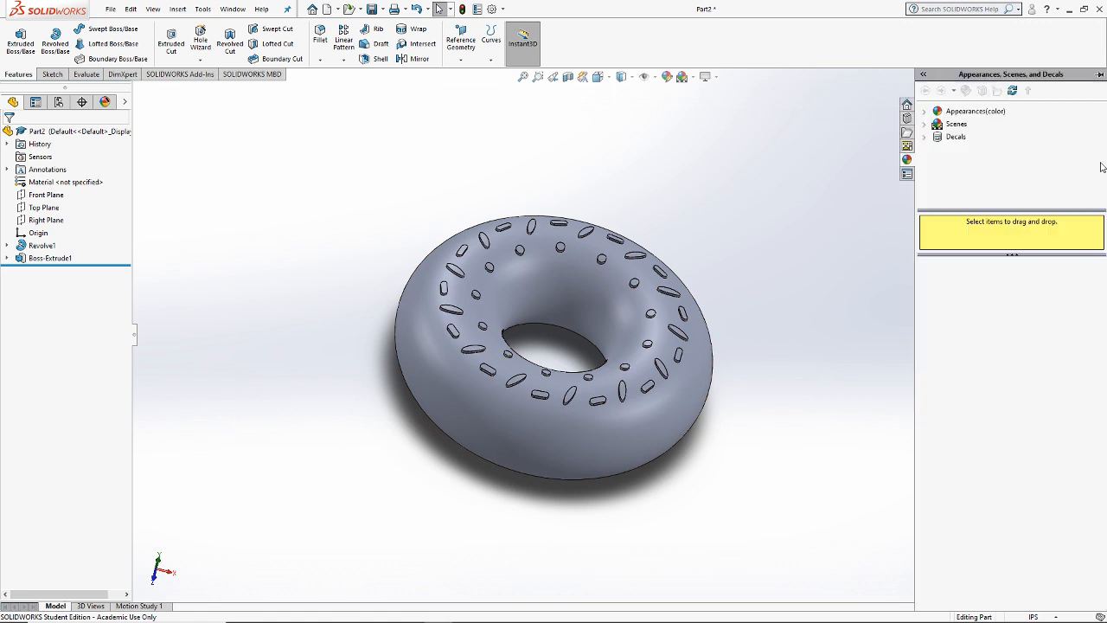
click(932, 112)
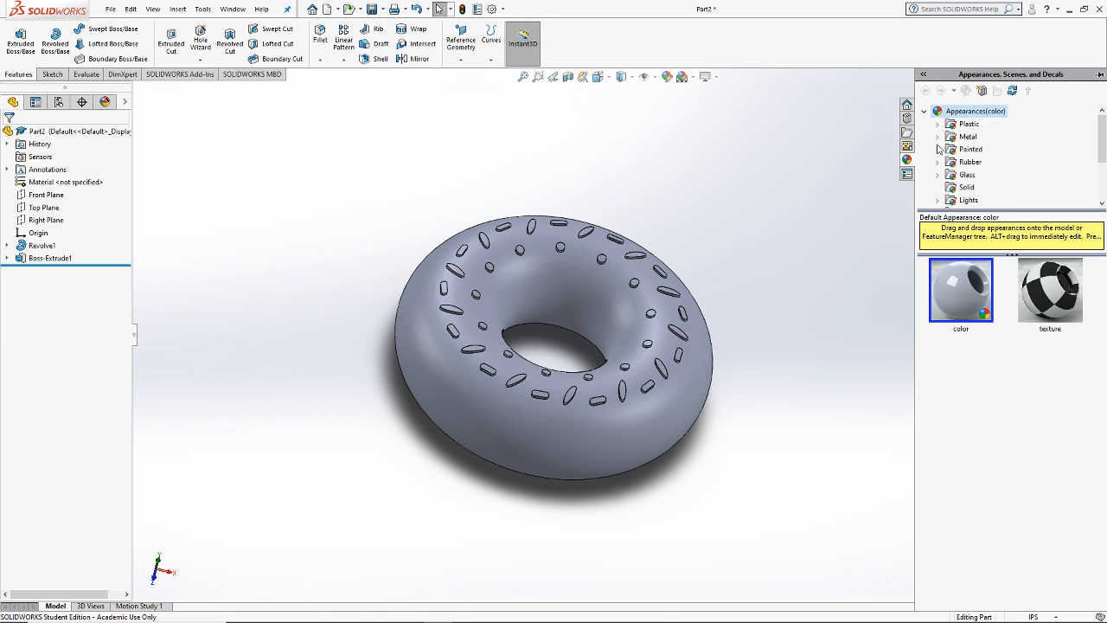
click(937, 123)
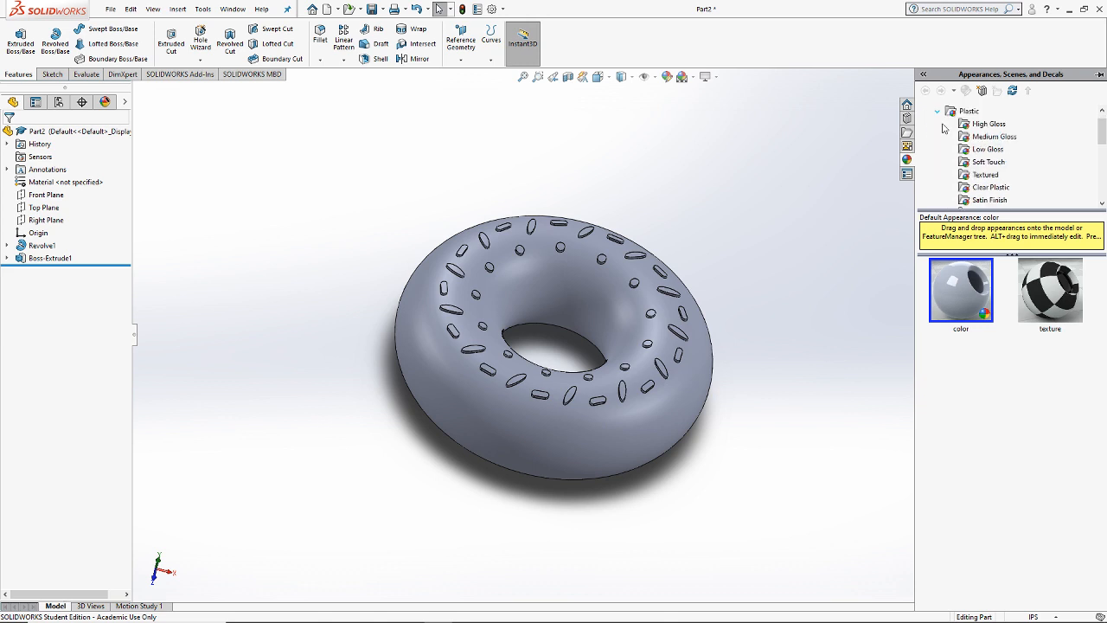
click(987, 149)
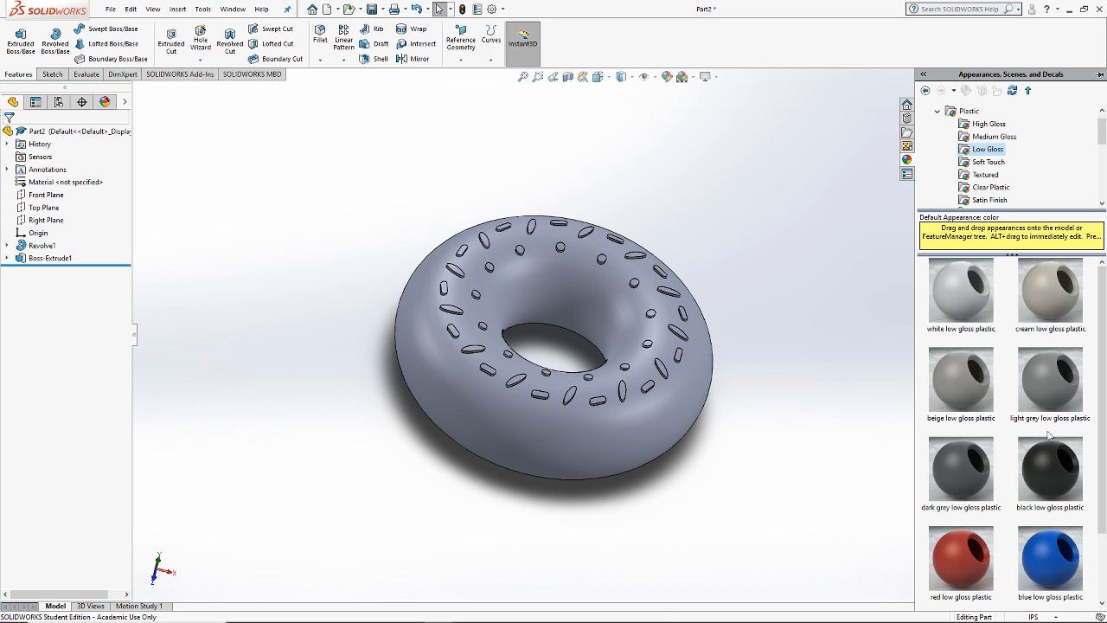
scroll(1049, 436, down, 1)
drag(1050, 472, 623, 393)
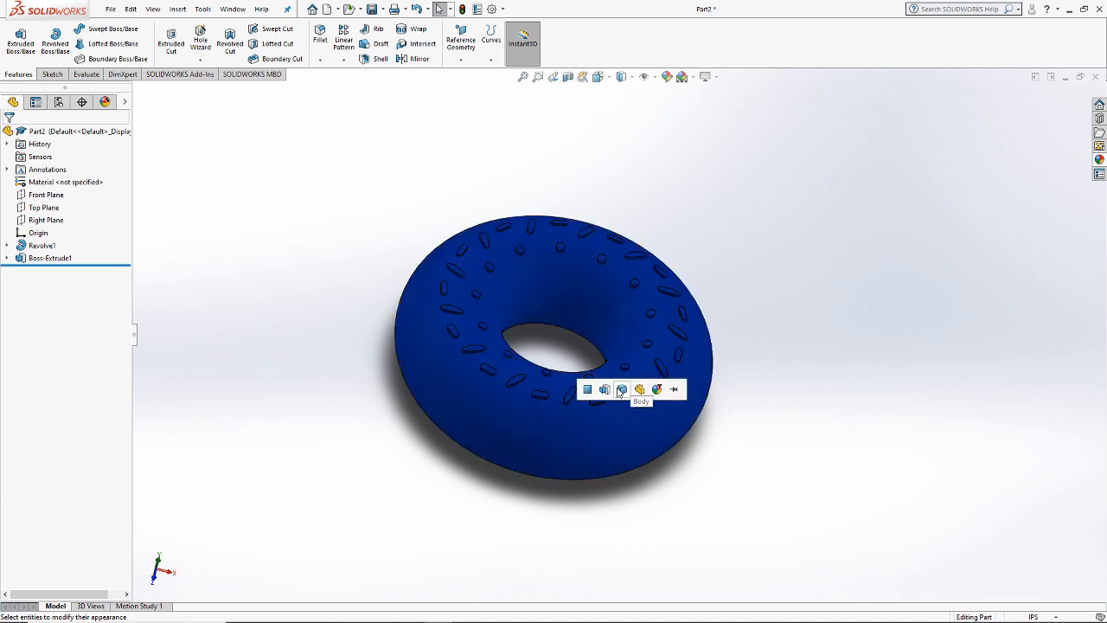
click(604, 389)
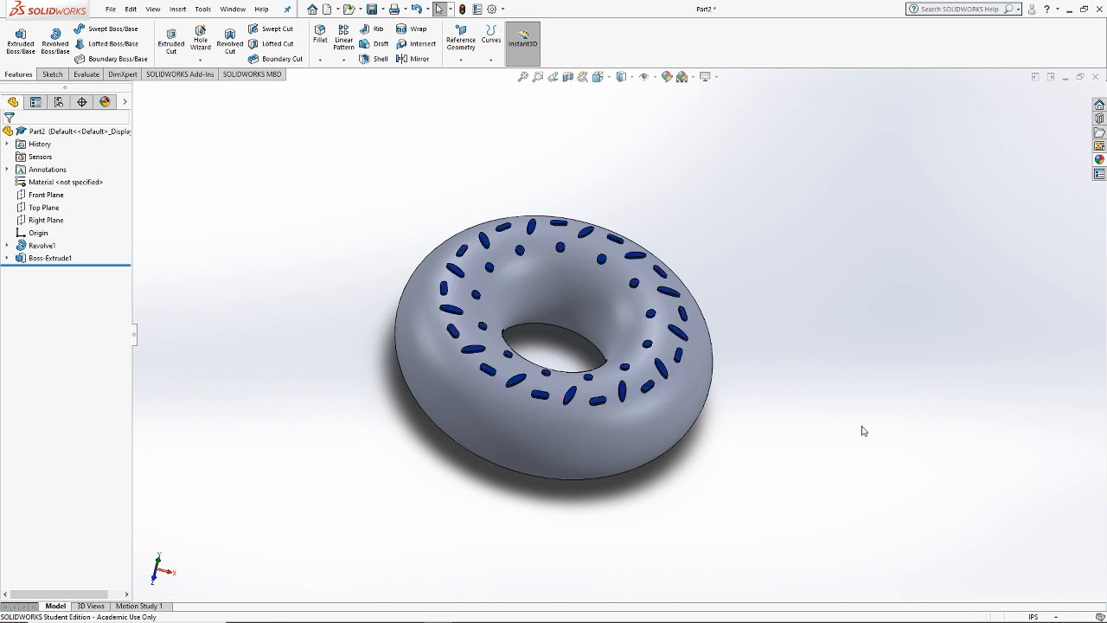
Step: Apply the yellow low gloss plastic appearance to the whole part and inspect the coloured donut
click(1100, 161)
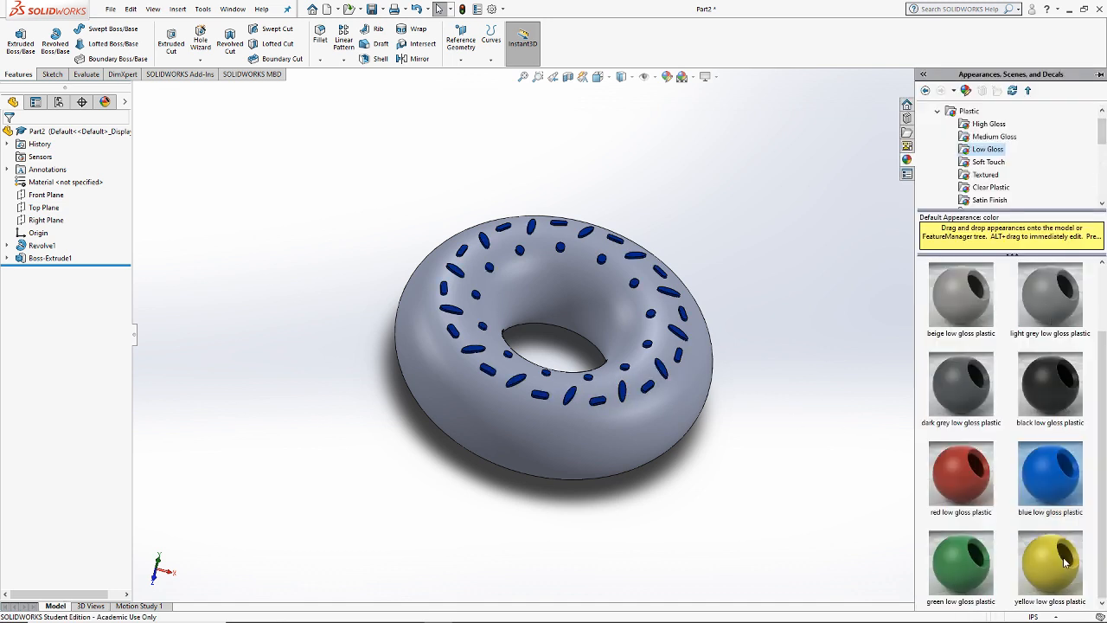
drag(1063, 562, 641, 457)
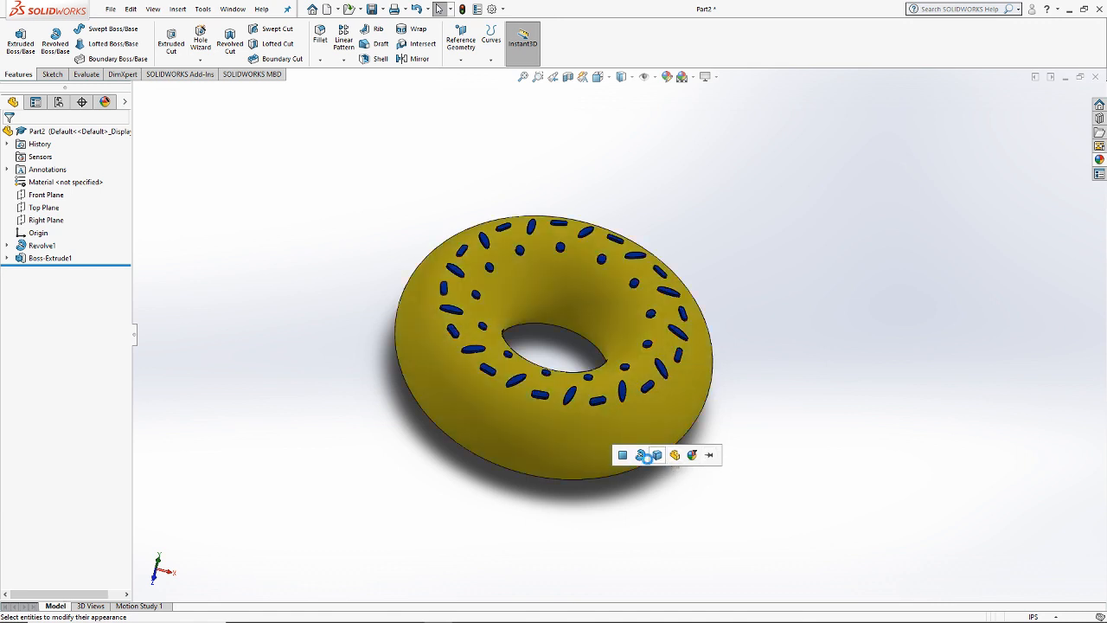
click(674, 455)
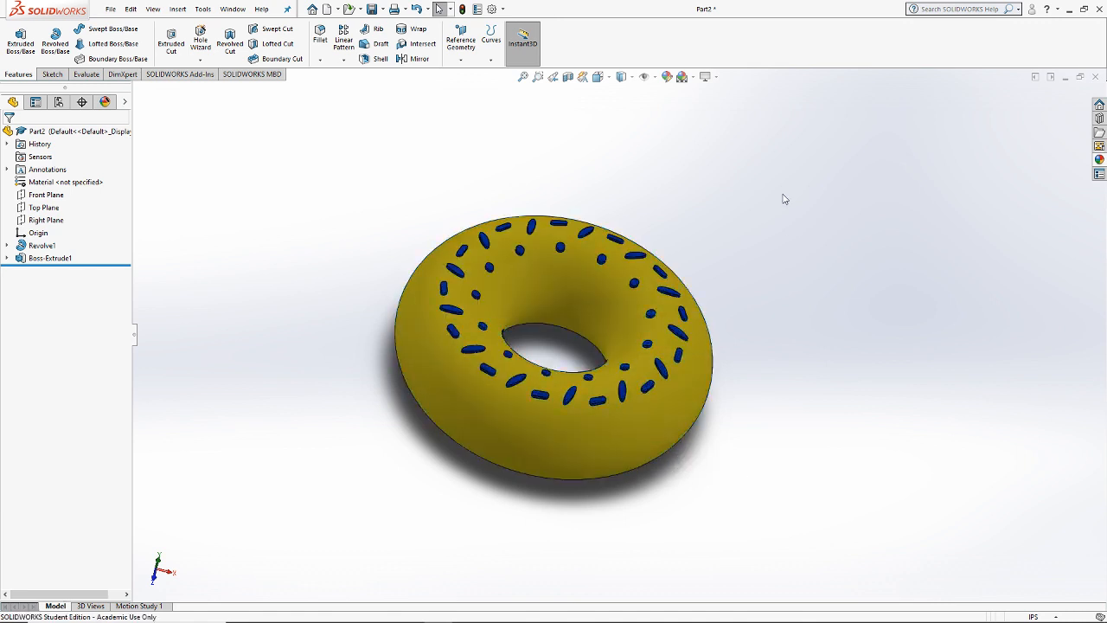
middle_drag(783, 199, 811, 511)
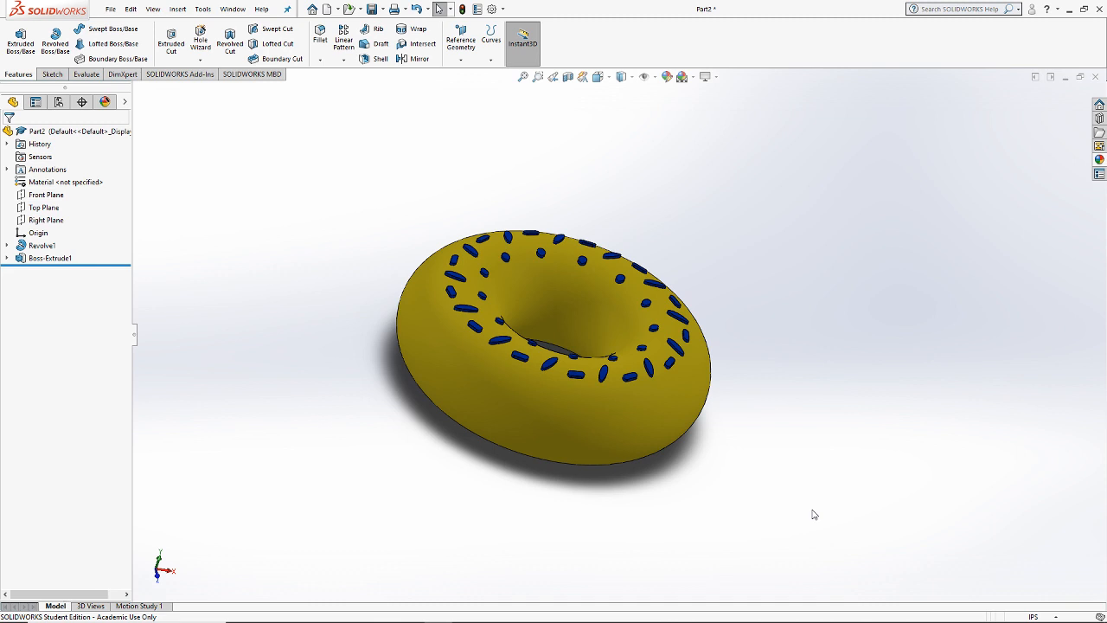
Step: On the Top Plane, sketch a circle of about 1.58 in radius centred on the donut's outer edge at its lower right
click(621, 77)
click(615, 106)
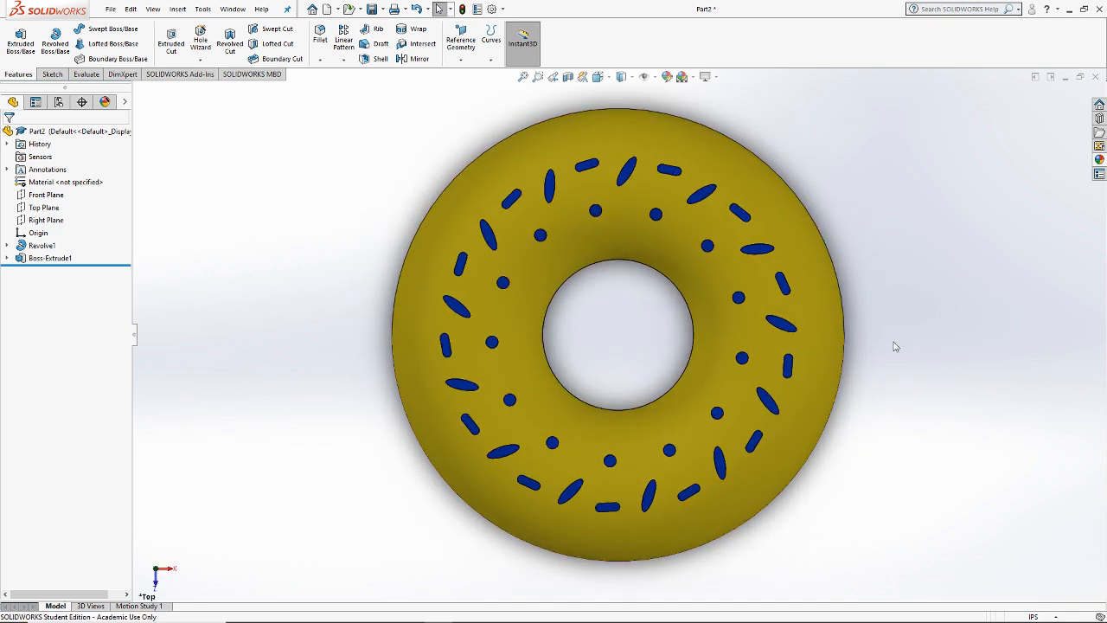
click(50, 73)
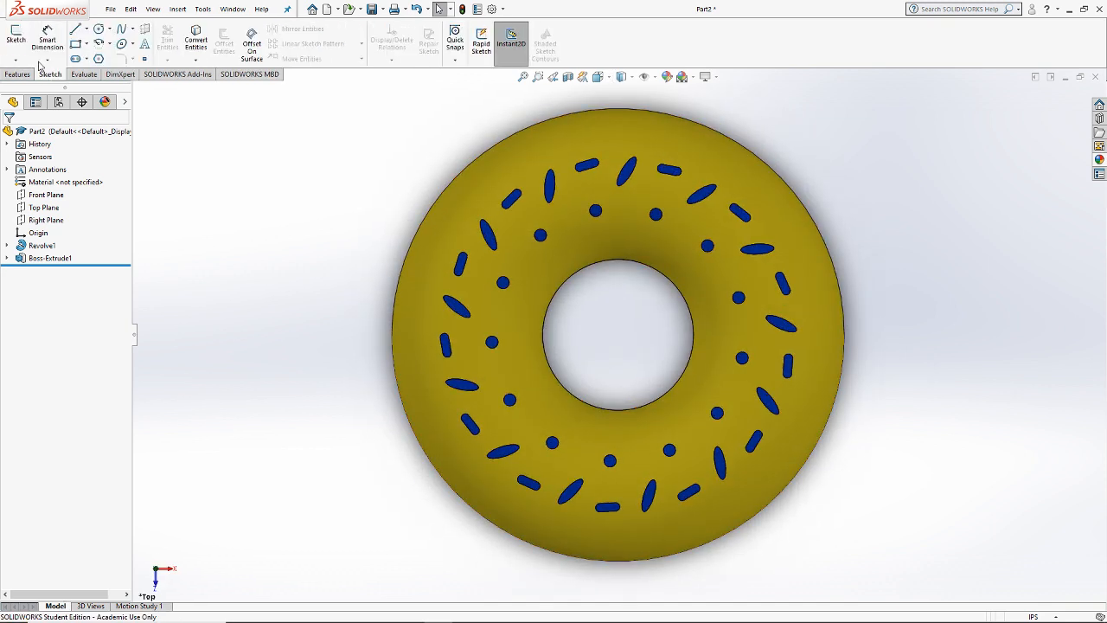
click(15, 36)
click(197, 168)
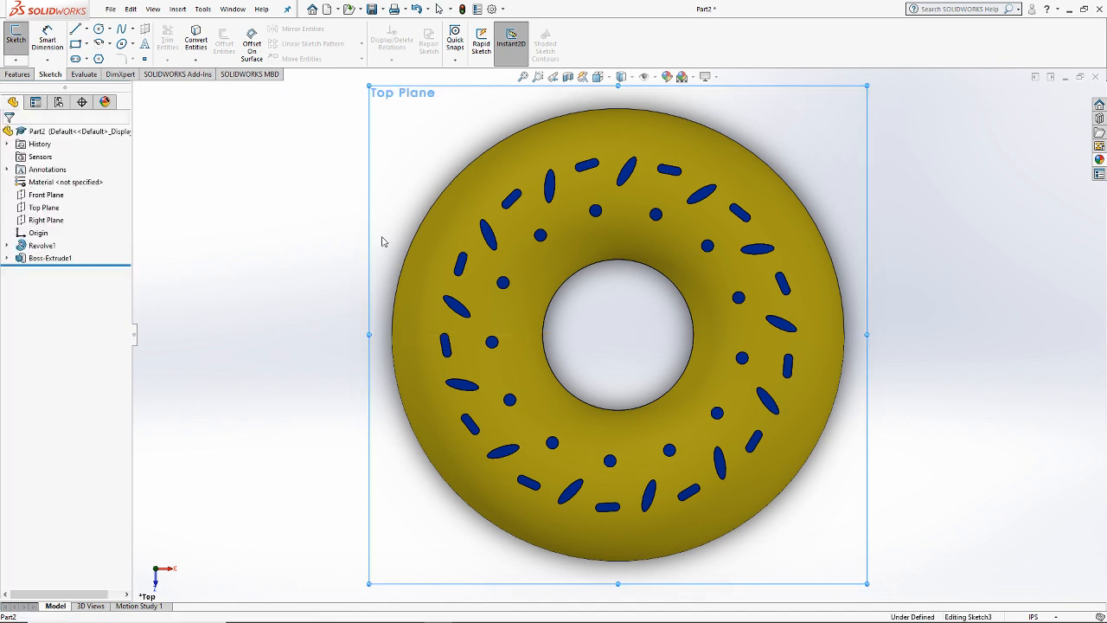
click(99, 29)
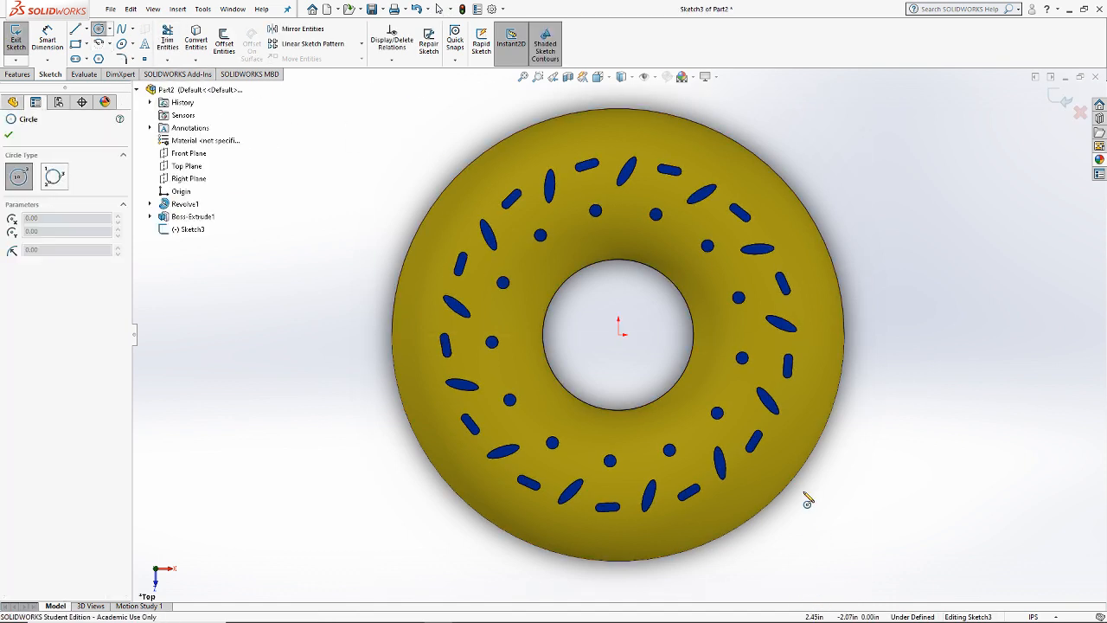
click(794, 476)
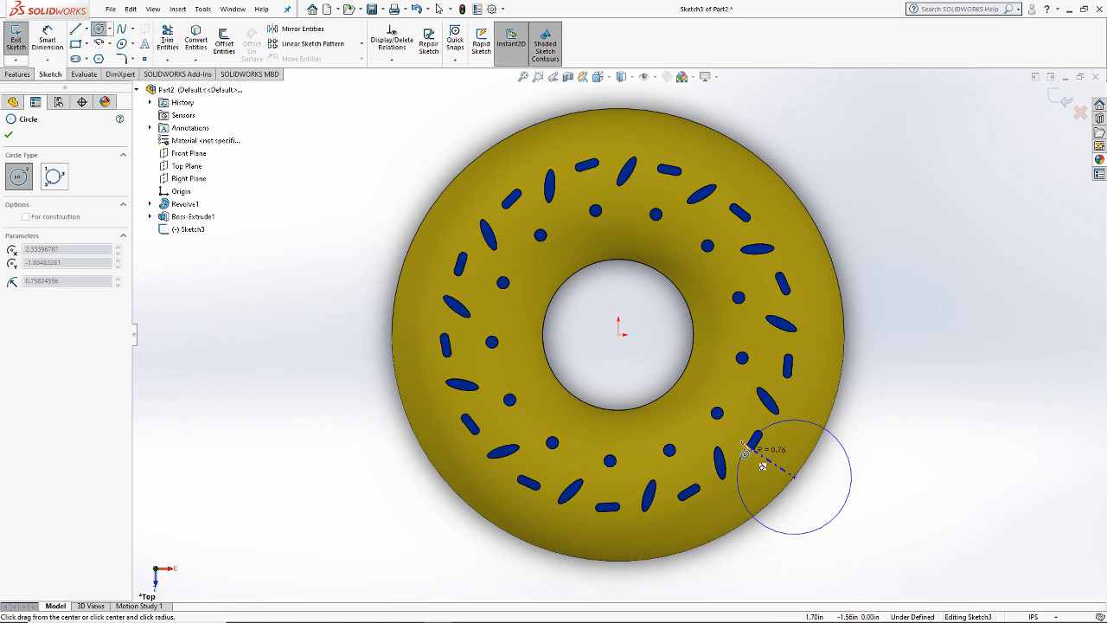
click(705, 410)
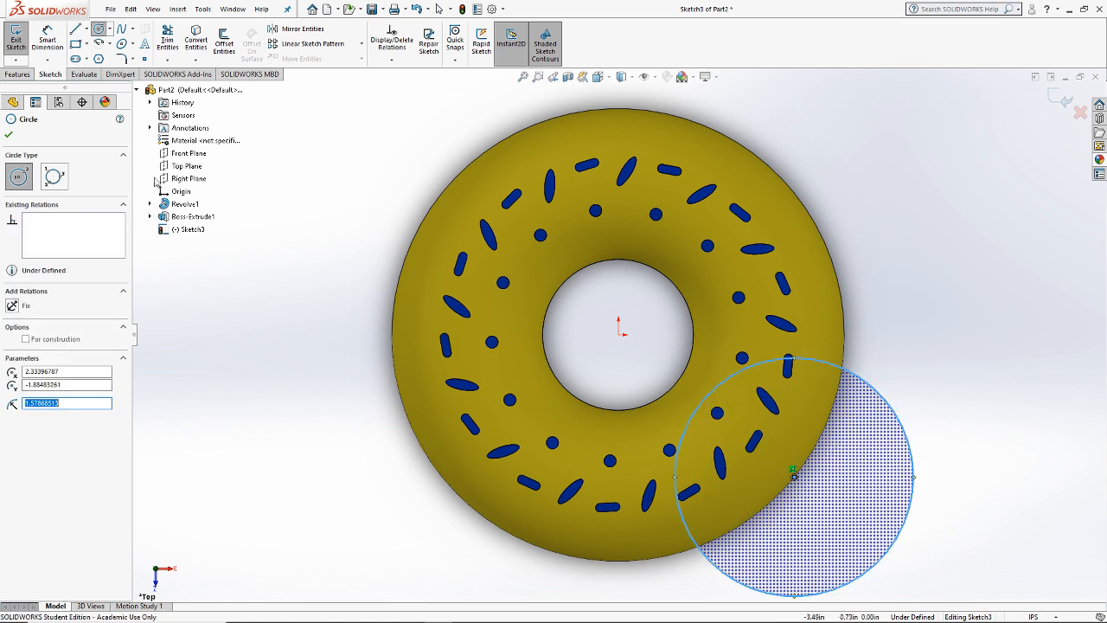
click(9, 135)
Step: Dimension the circle's diameter as 2.5 in
click(47, 39)
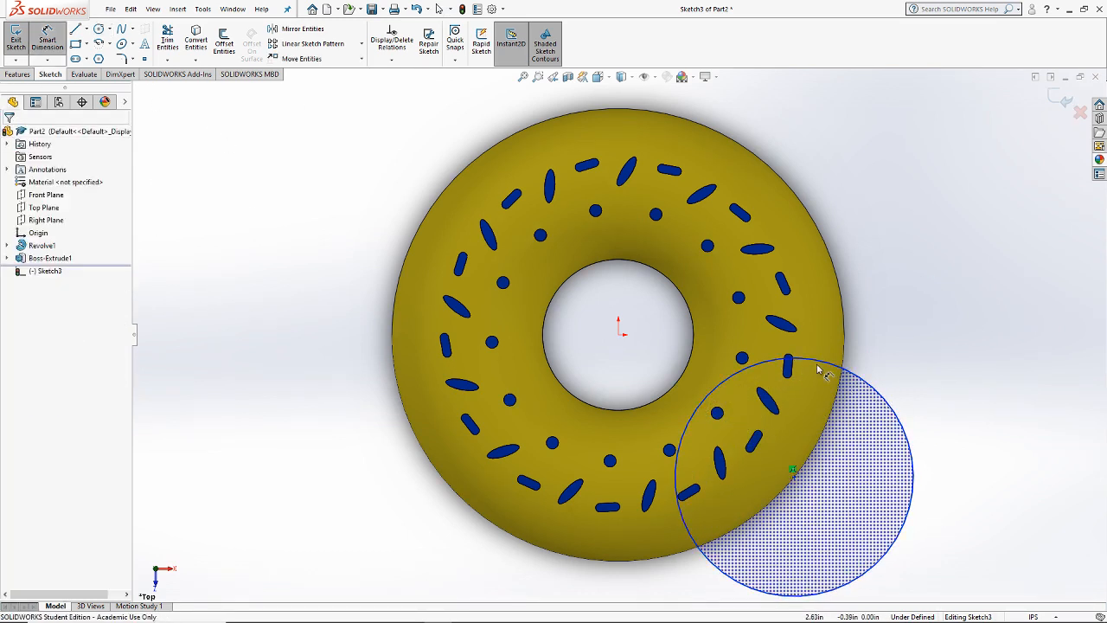
click(840, 378)
click(973, 487)
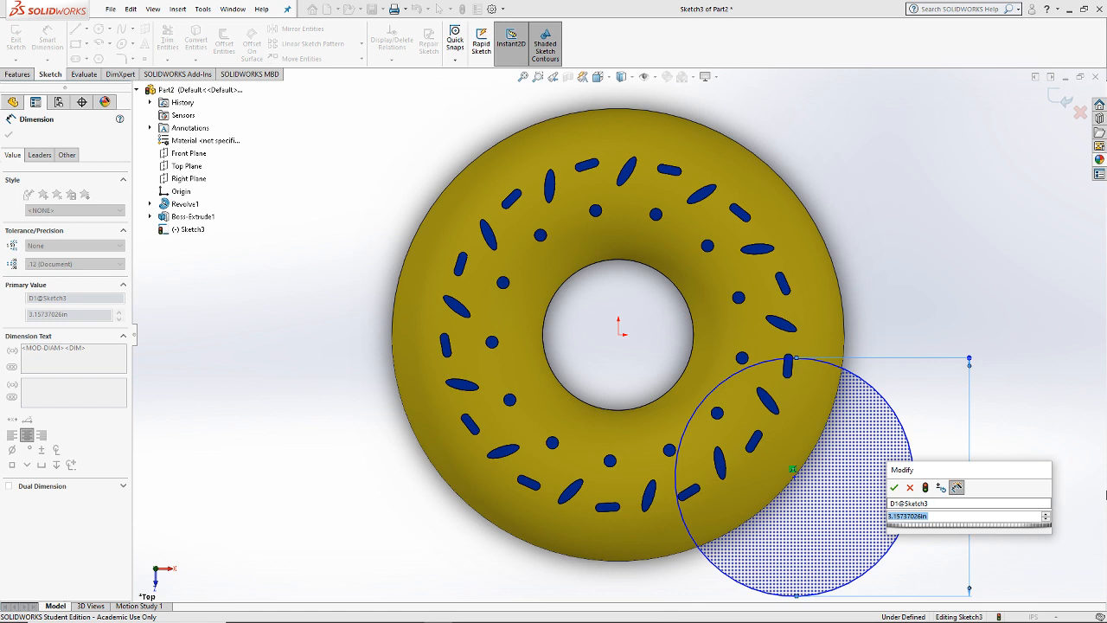
text(2.5)
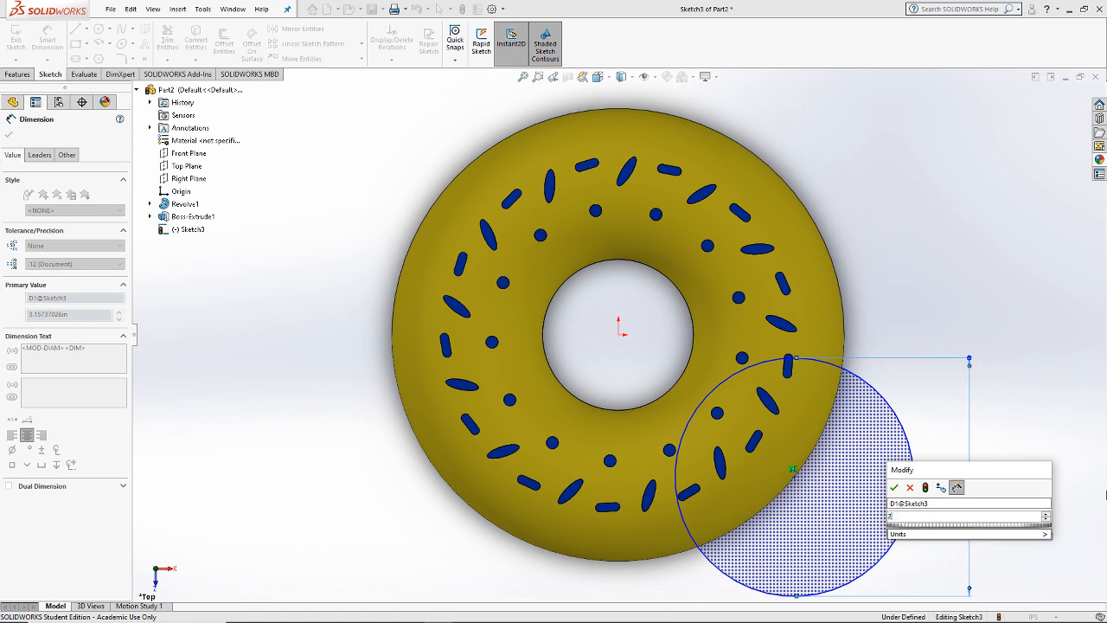
key(Return)
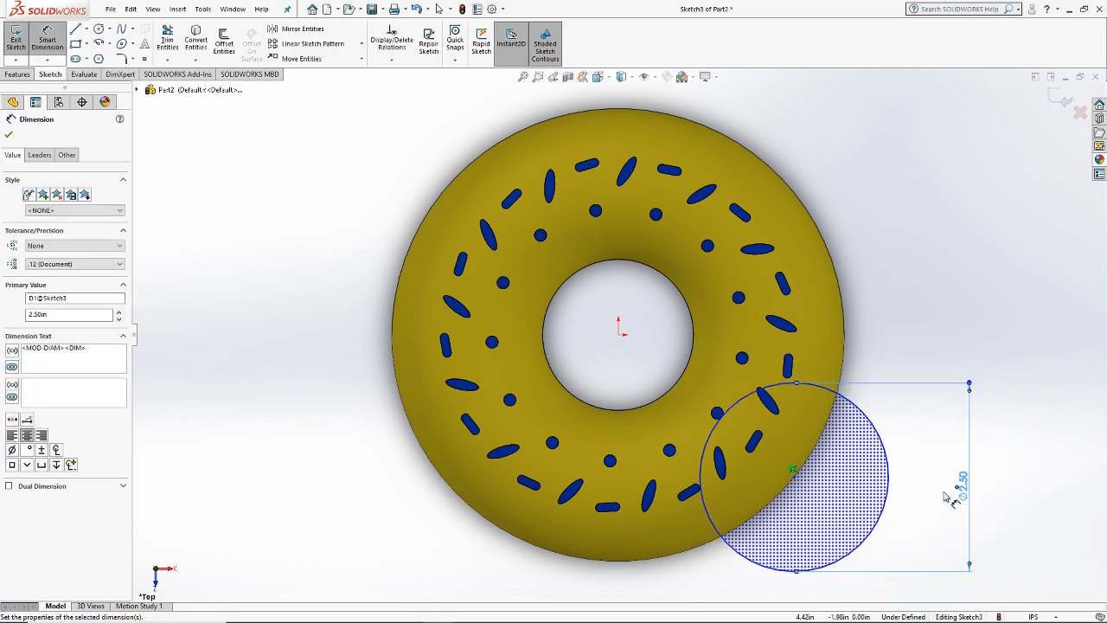
key(Escape)
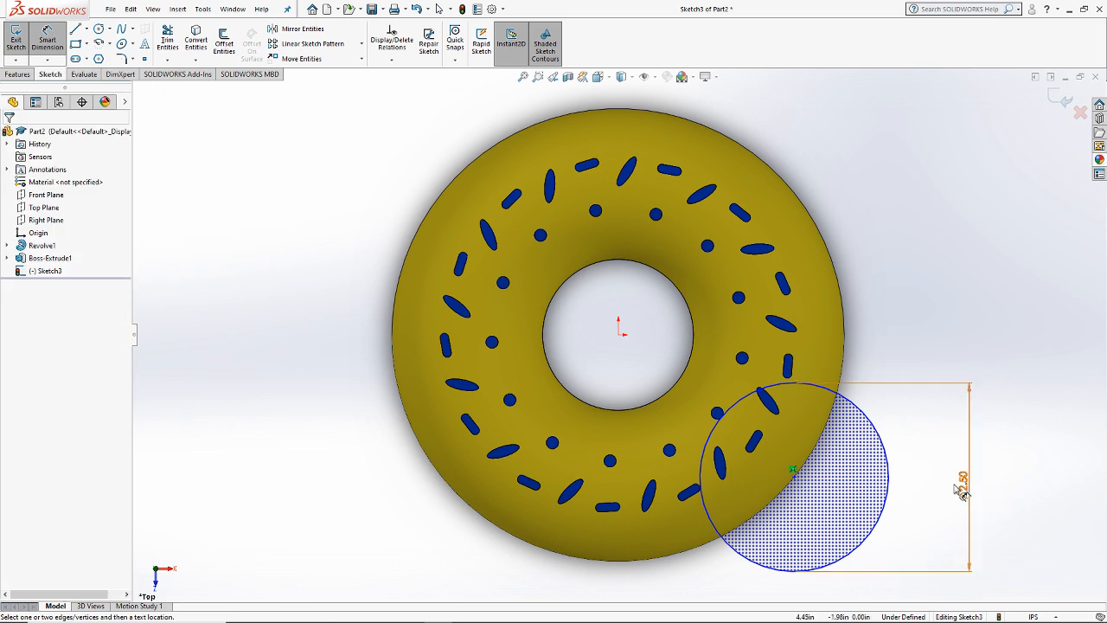
Step: Change the circle's diameter to 3 in
double_click(961, 484)
text(3)
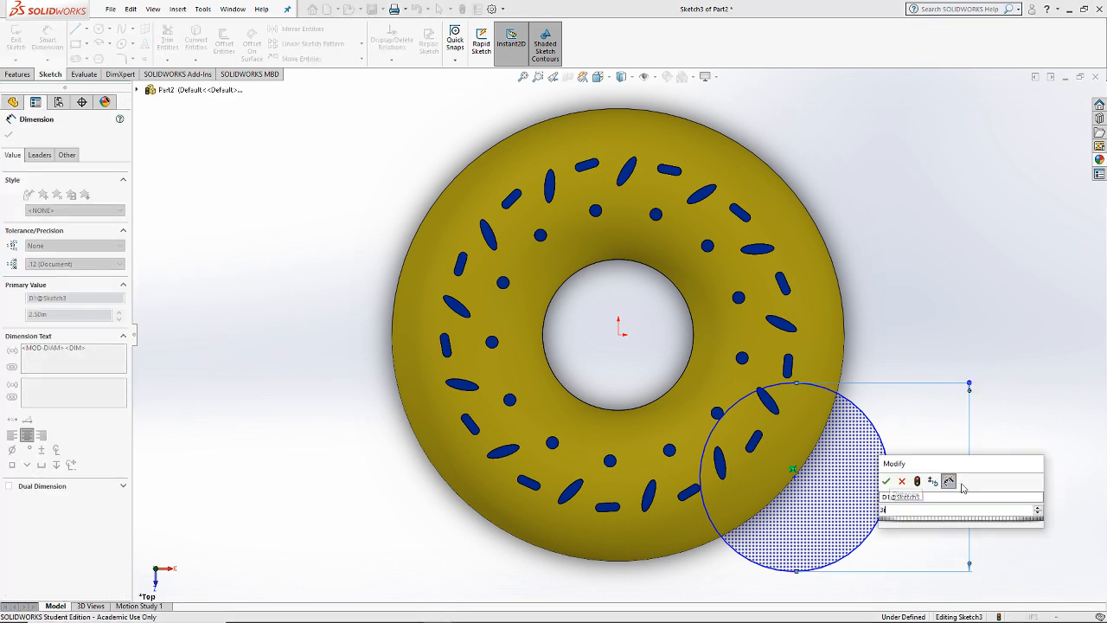
key(Return)
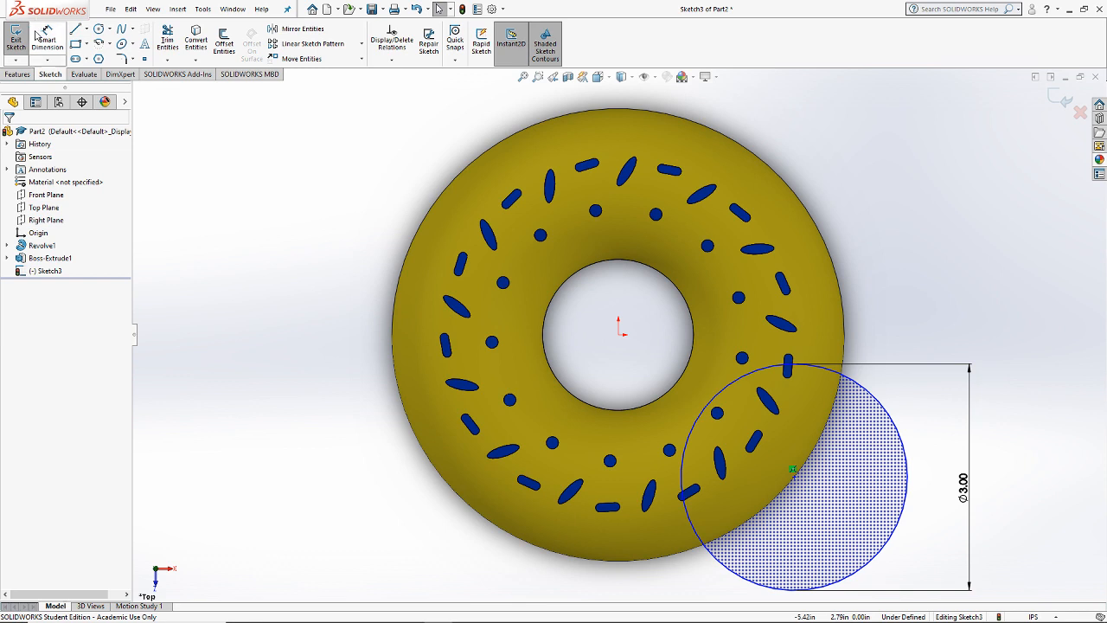
Step: Draw a horizontal construction line of infinite length through the origin
click(75, 28)
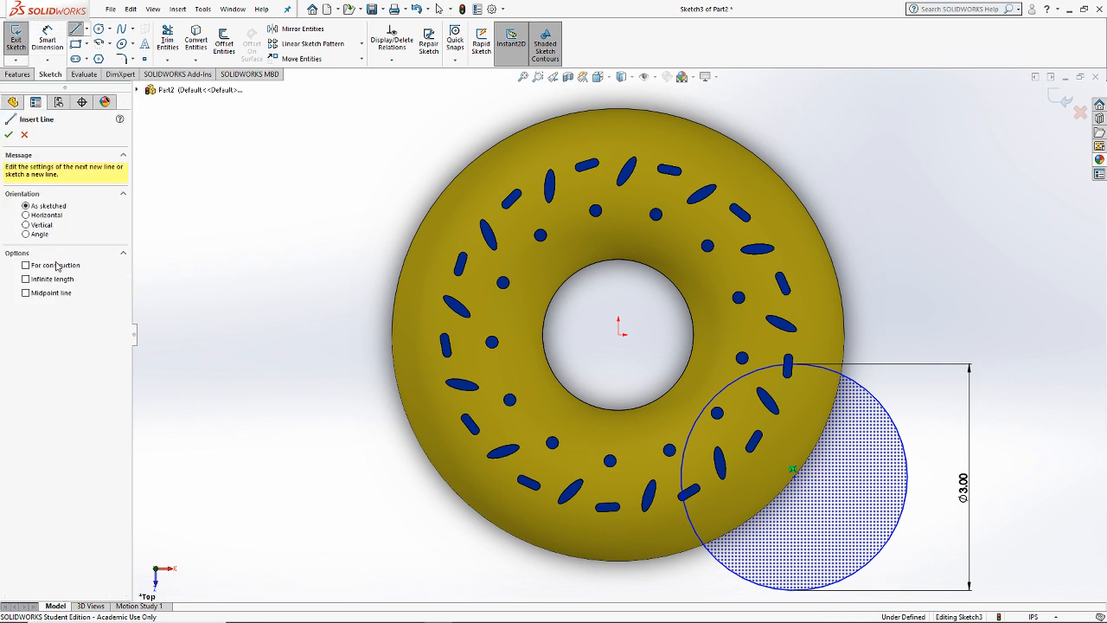
click(47, 216)
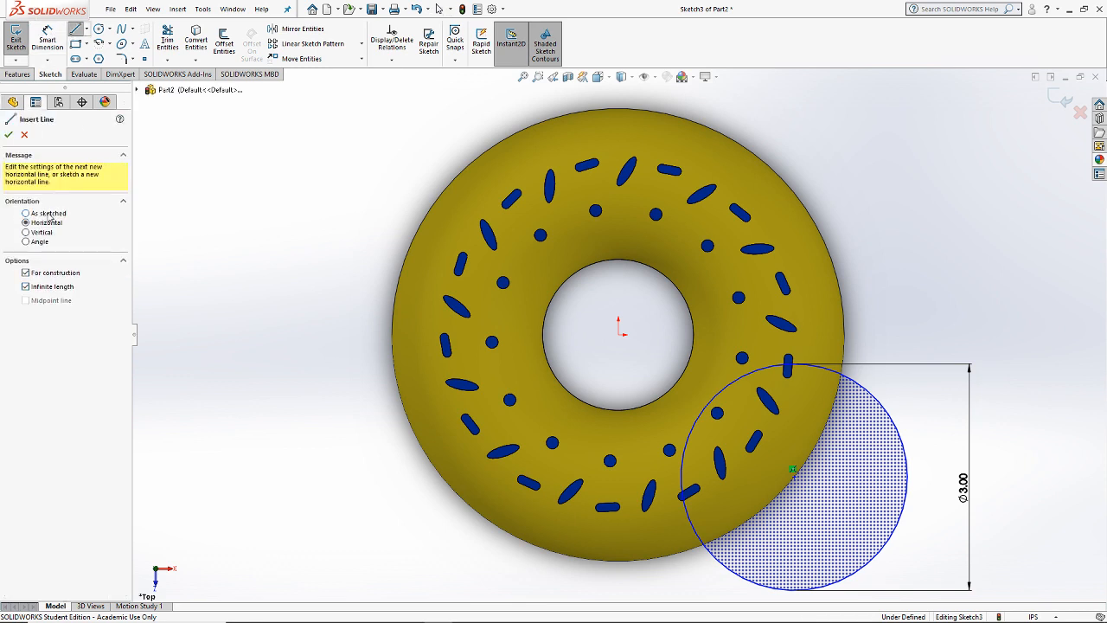
click(612, 336)
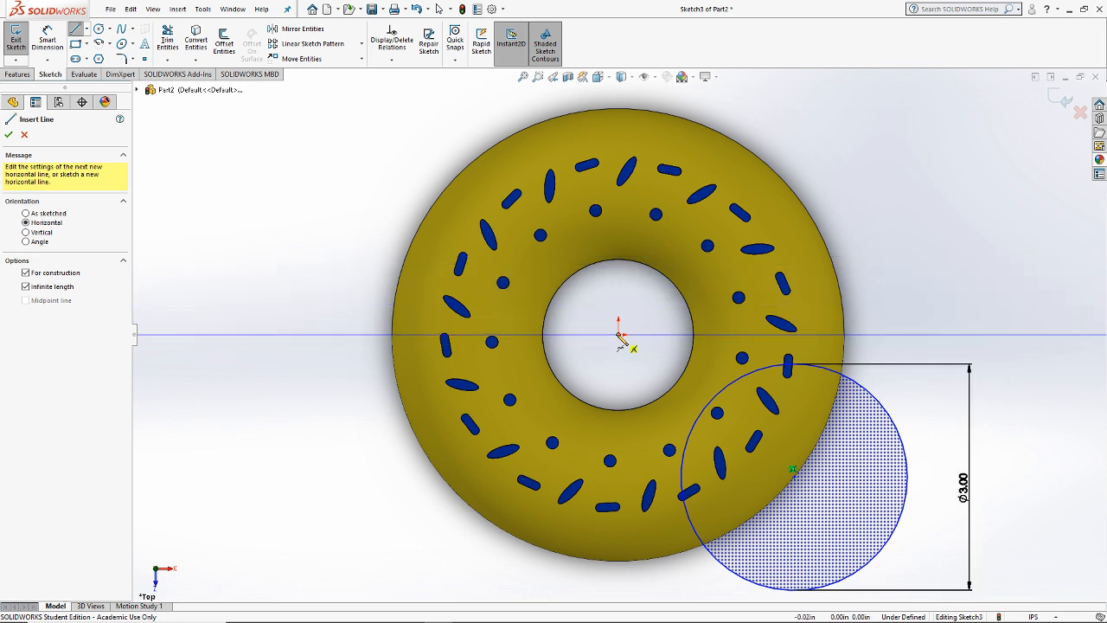
key(Escape)
Step: Draw a construction line from the origin to the centre of the 3 in circle
click(76, 30)
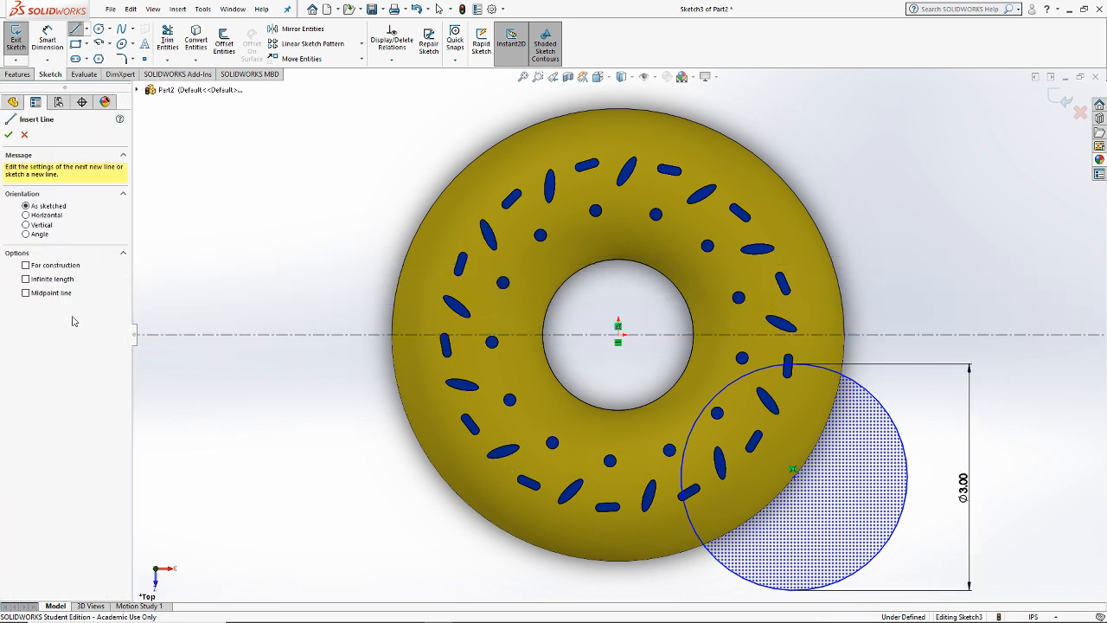
click(54, 269)
click(618, 333)
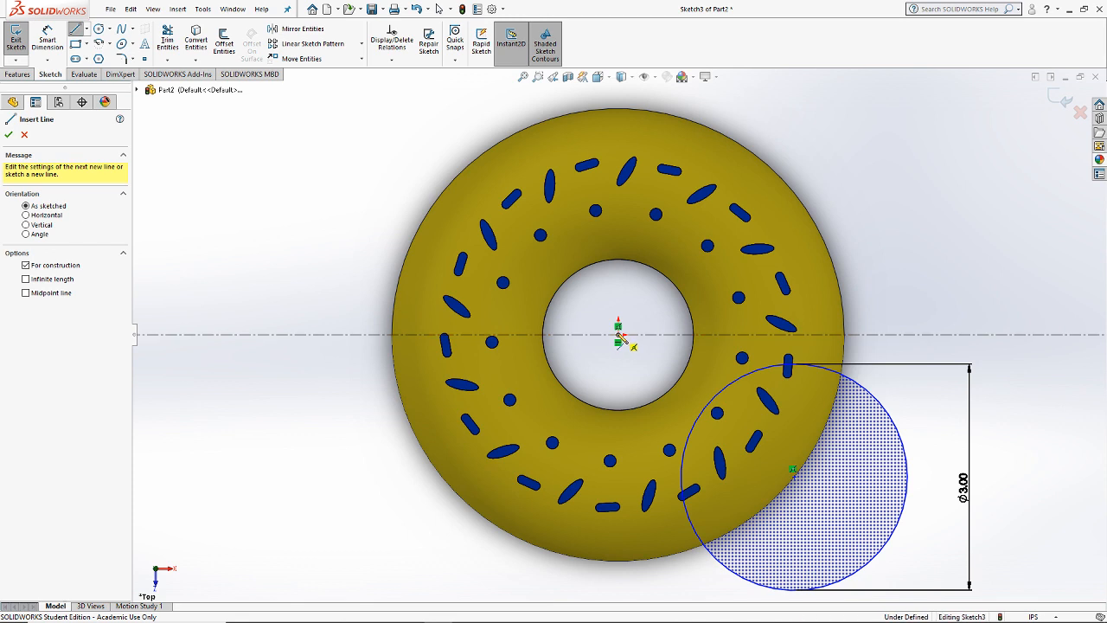
click(793, 469)
key(Escape)
key(Escape)
Step: Dimension the angle between the slanted and horizontal construction lines as 30 degrees
click(47, 39)
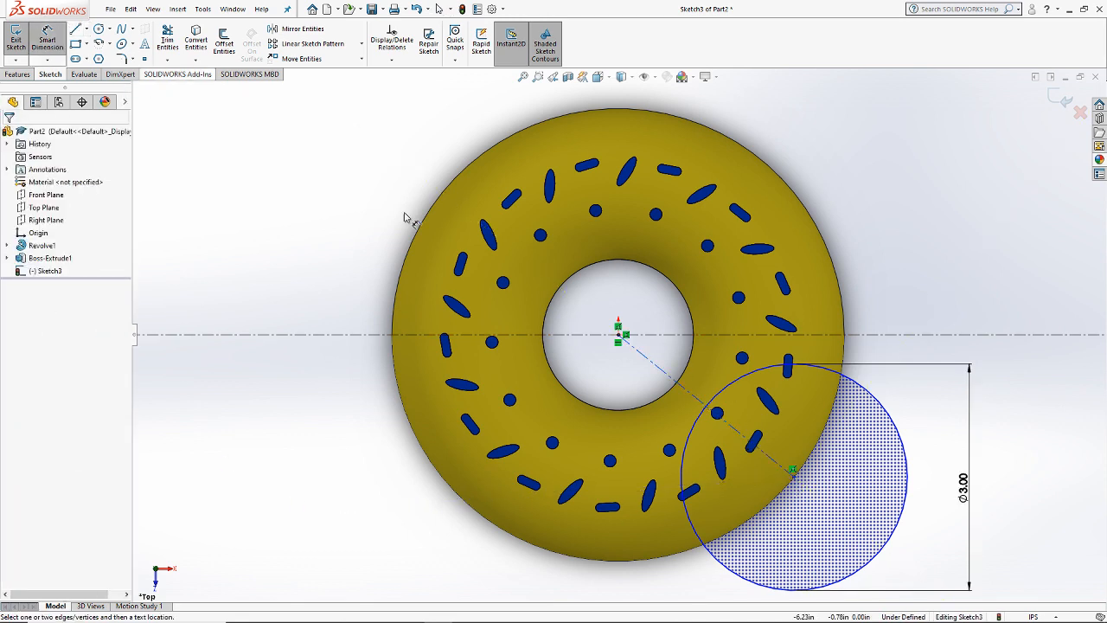
click(659, 367)
click(827, 334)
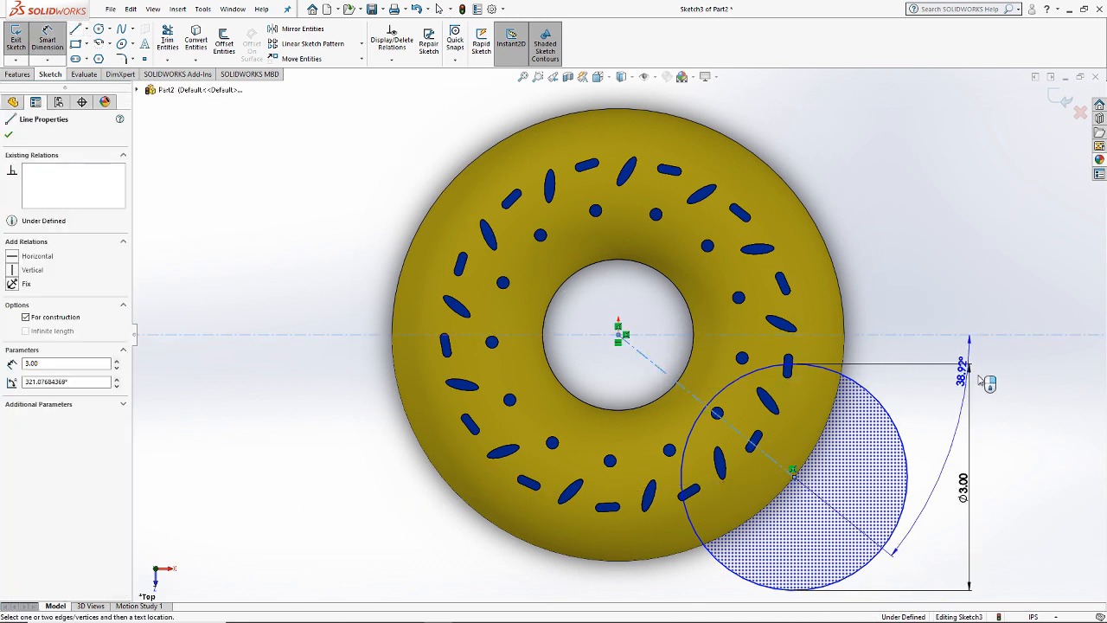
click(1031, 436)
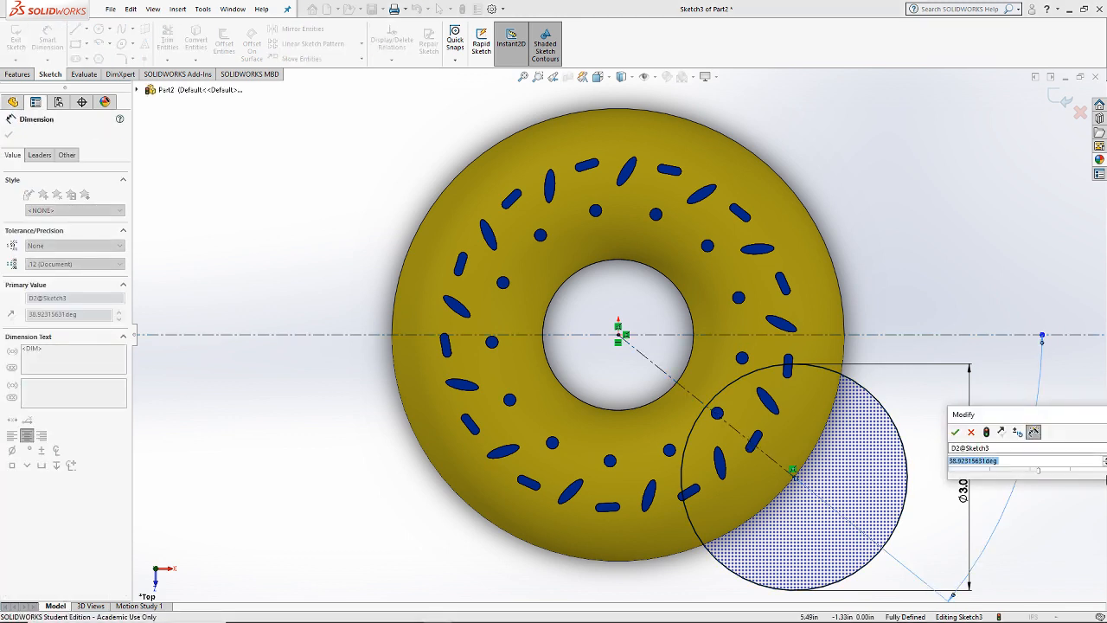
text(30)
key(Return)
key(Escape)
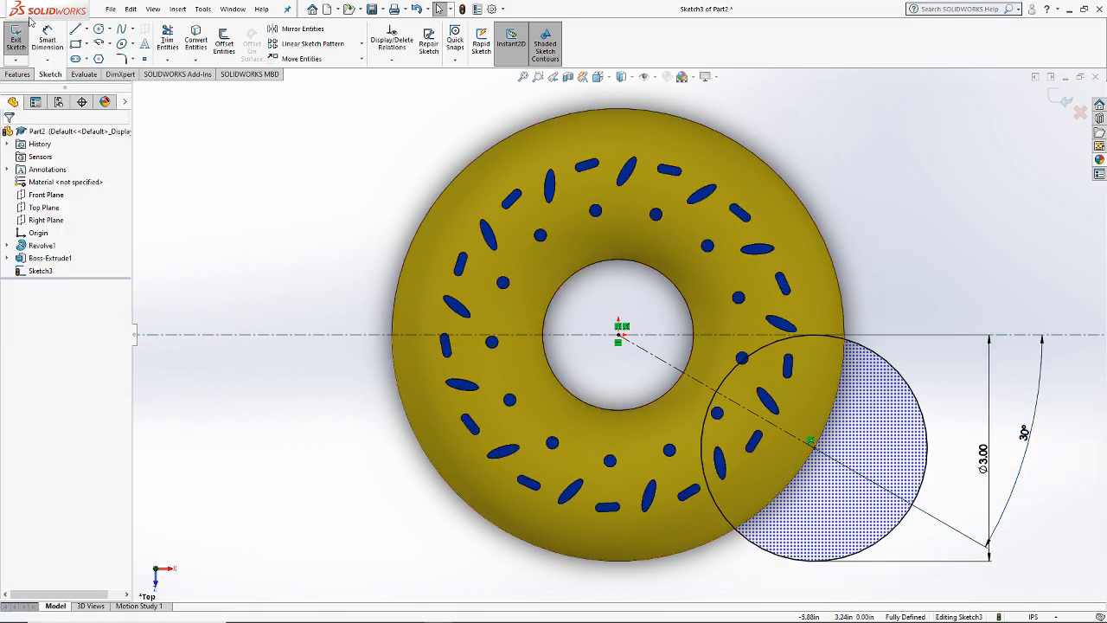
Step: Cut-extrude the circle with the Through All - Both end condition to remove a bite from the donut
click(17, 74)
click(171, 44)
click(71, 203)
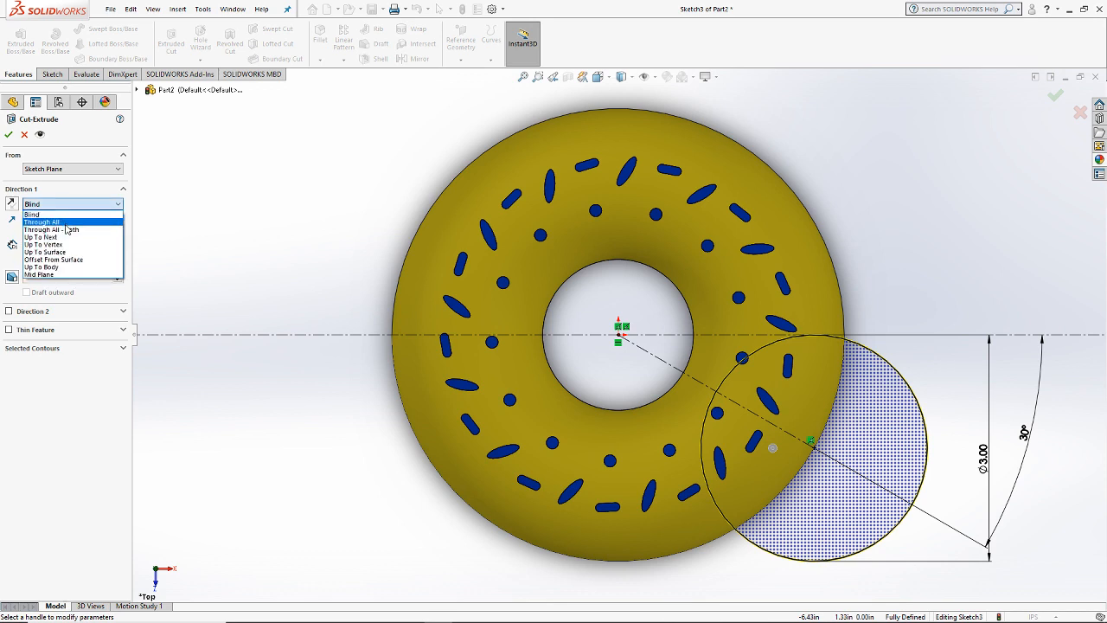
click(52, 229)
click(8, 134)
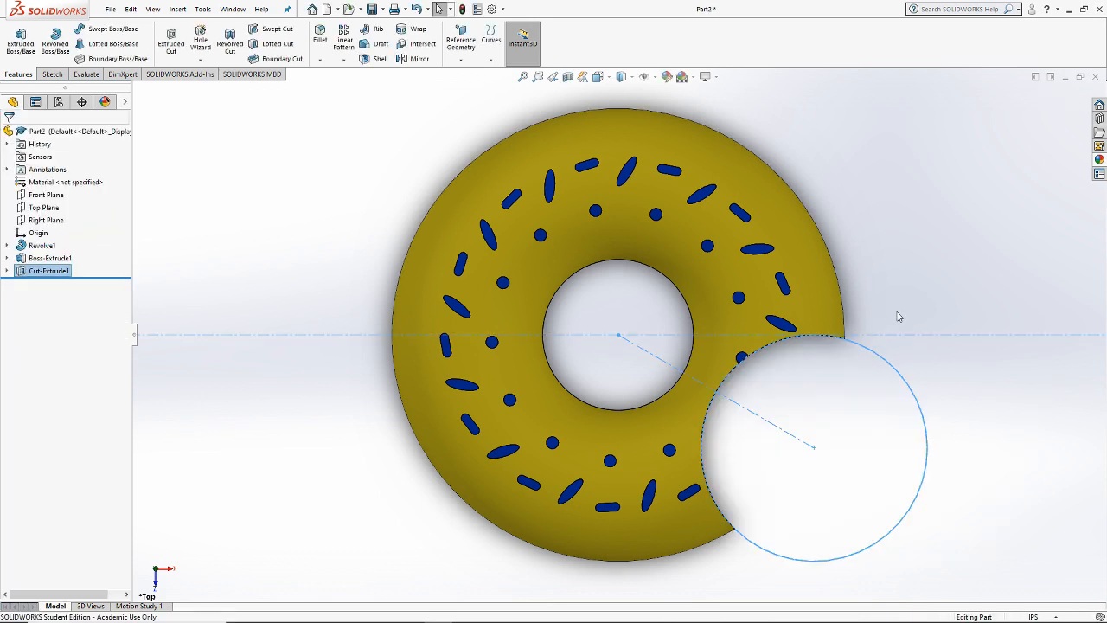
Step: Delete the cut-extrude feature that removes the bite from the donut
mouse_move(887, 470)
middle_down()
mouse_move(909, 291)
mouse_move(882, 291)
mouse_move(795, 346)
mouse_move(732, 444)
mouse_move(776, 472)
mouse_move(785, 440)
mouse_move(840, 400)
mouse_move(815, 322)
mouse_move(857, 371)
mouse_move(873, 349)
middle_up()
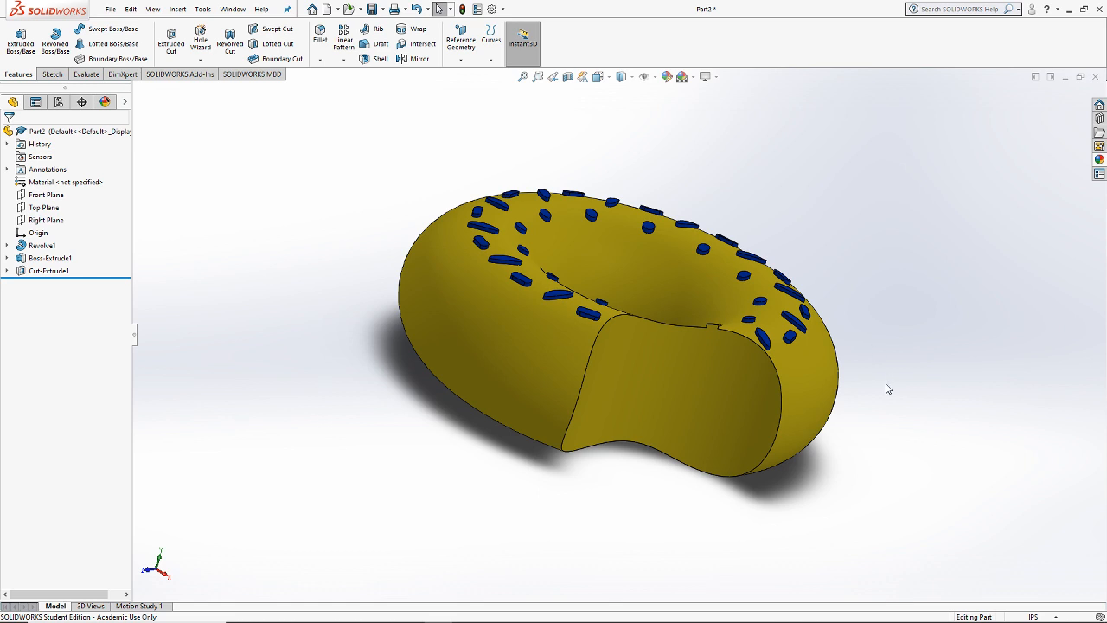
middle_drag(886, 388, 857, 485)
click(56, 272)
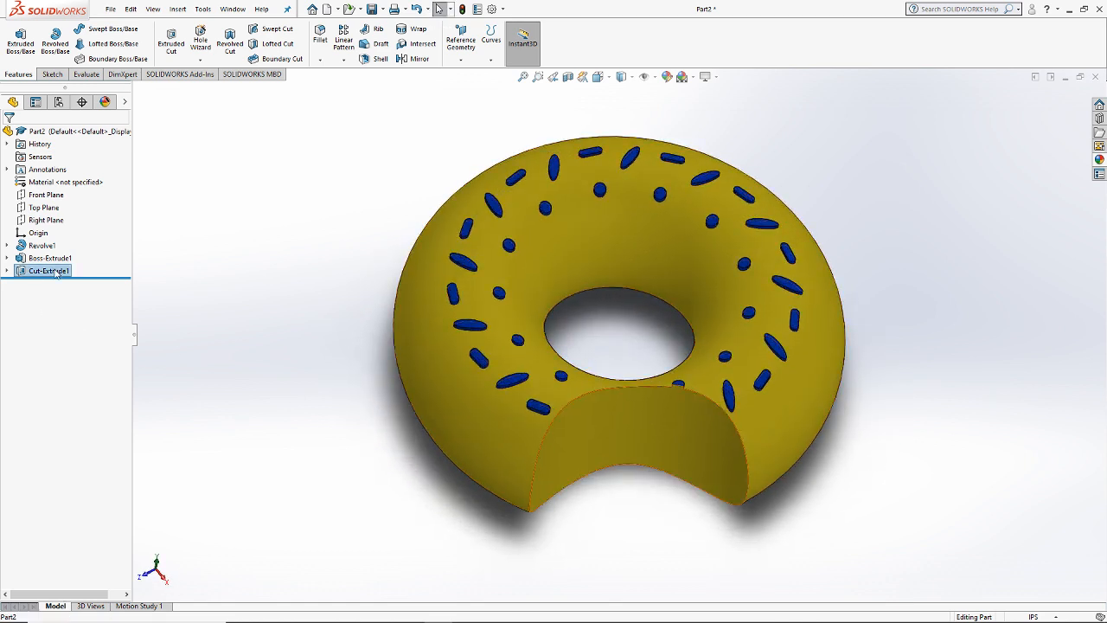
right_click(56, 272)
click(82, 333)
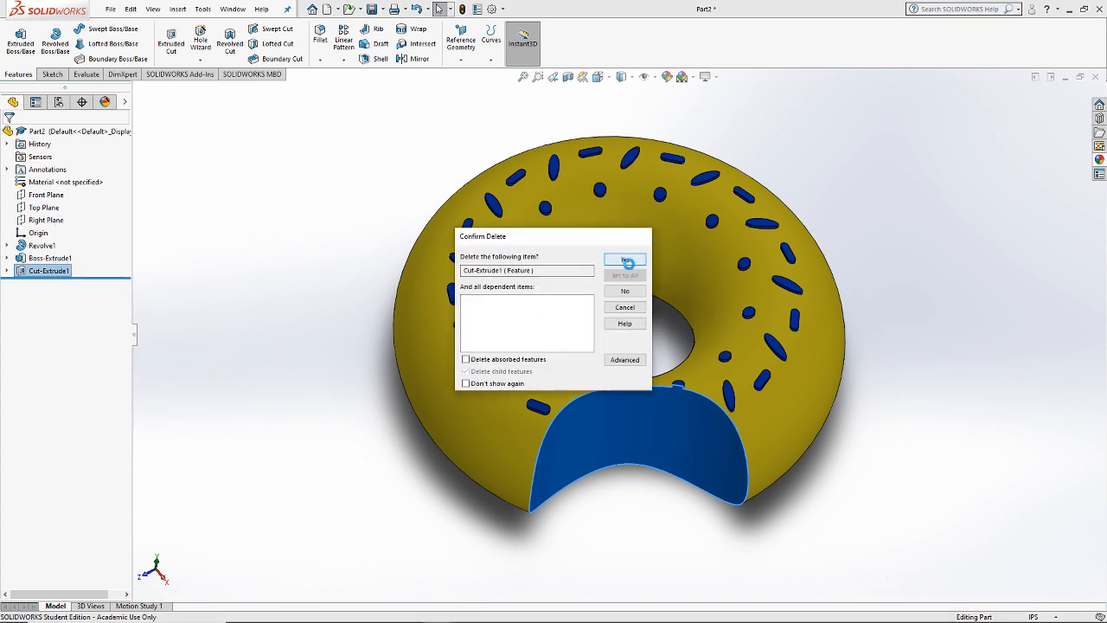
click(626, 261)
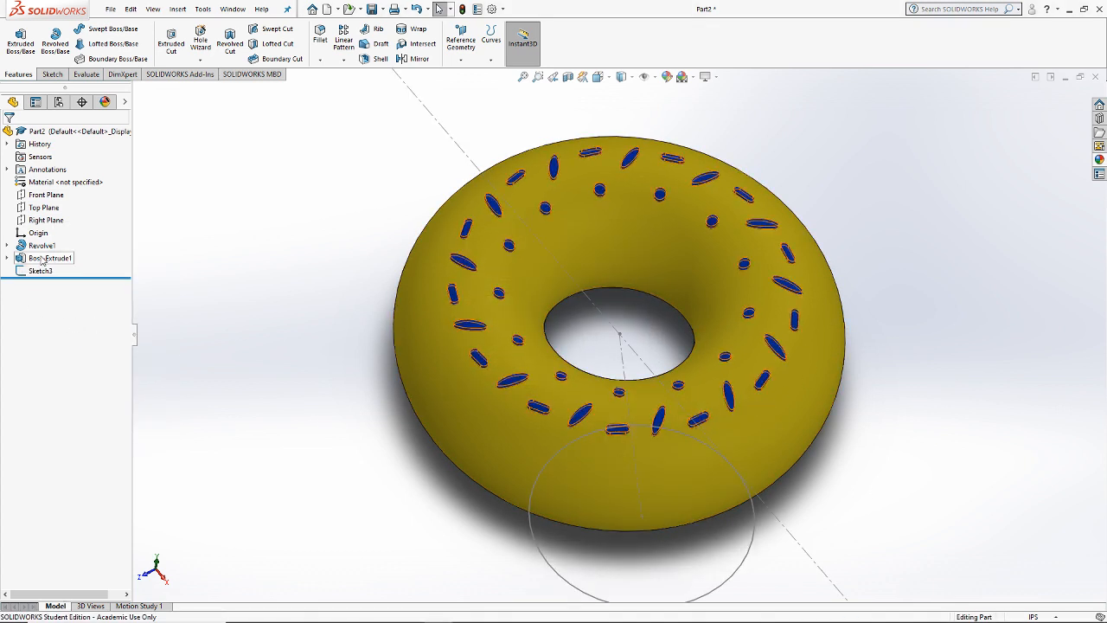
Step: Delete the leftover bite sketch with the circle and construction lines
click(40, 271)
right_click(39, 271)
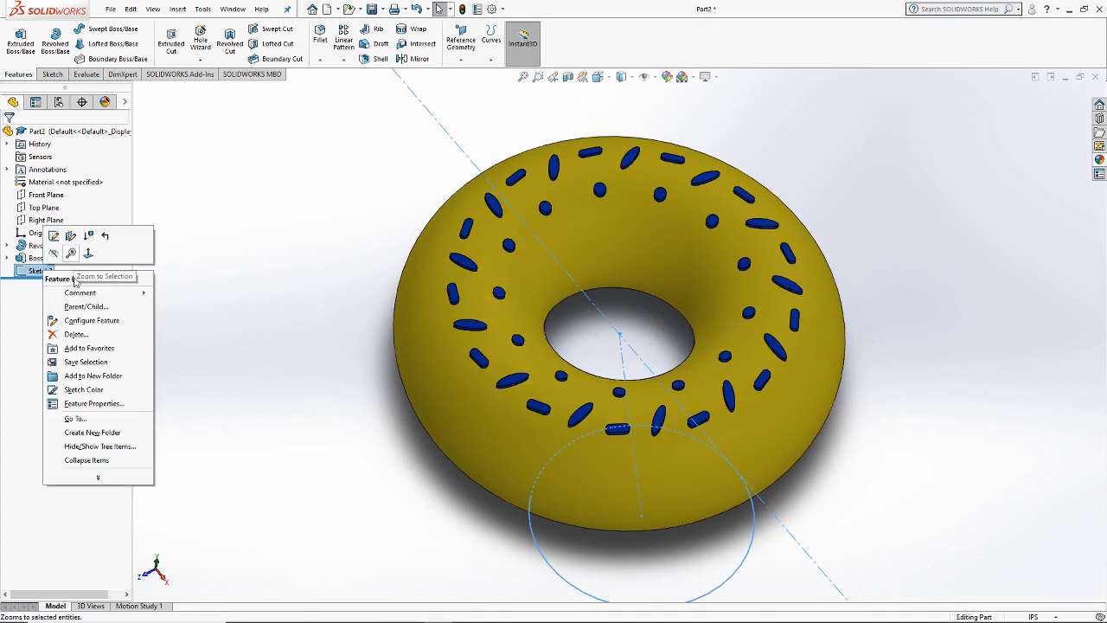
click(76, 335)
click(626, 261)
Step: Start a new sketch on the Right Plane and view it face-on
middle_drag(870, 449, 662, 149)
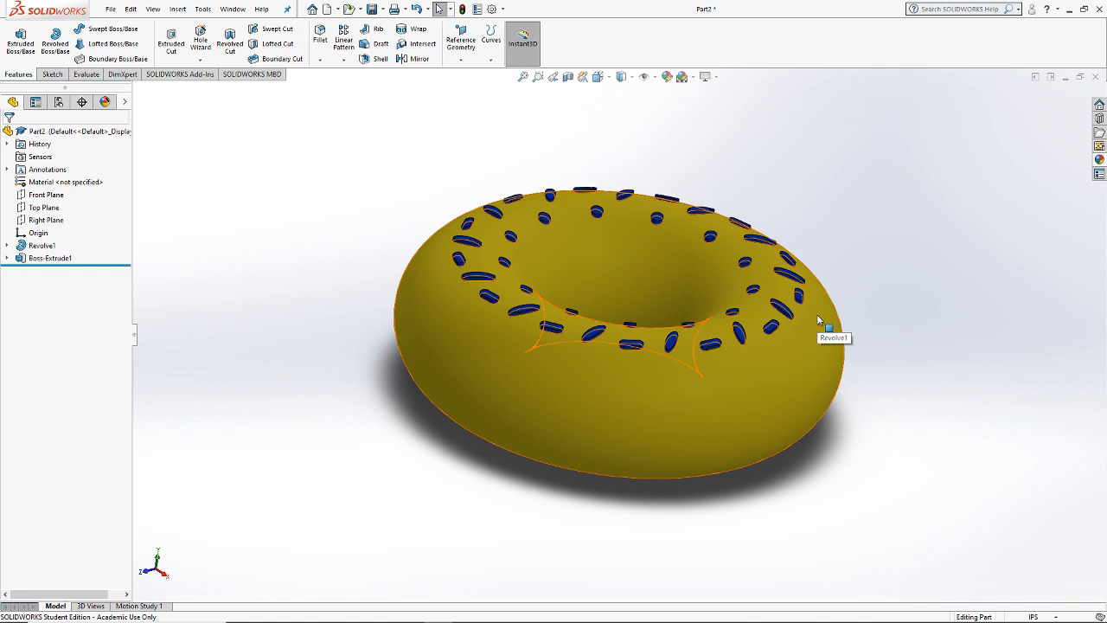
click(49, 74)
click(16, 36)
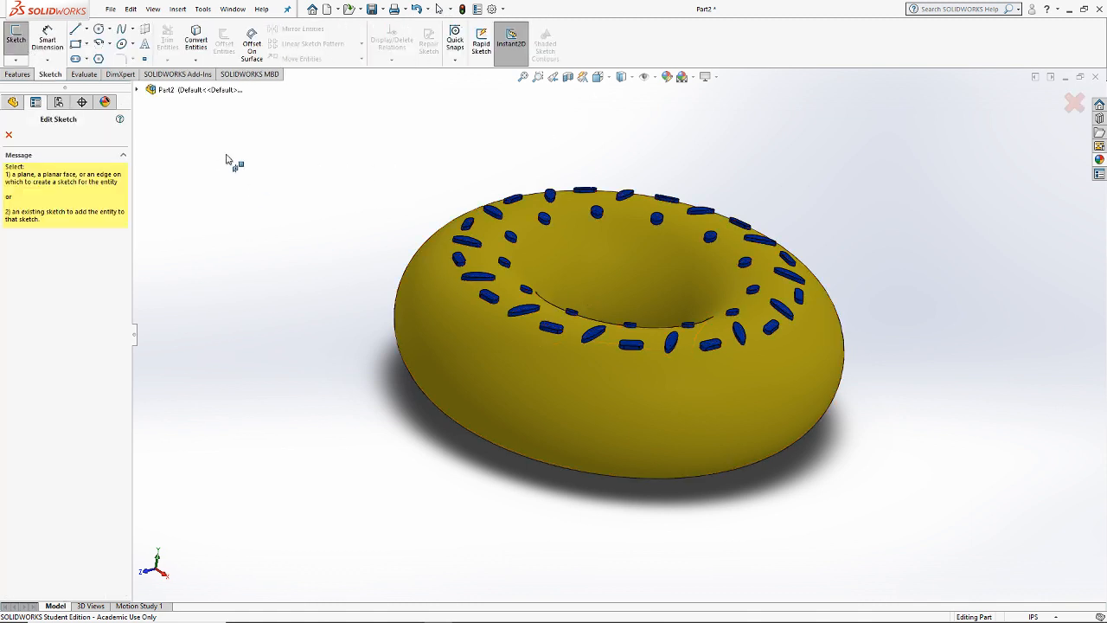
click(136, 90)
click(179, 180)
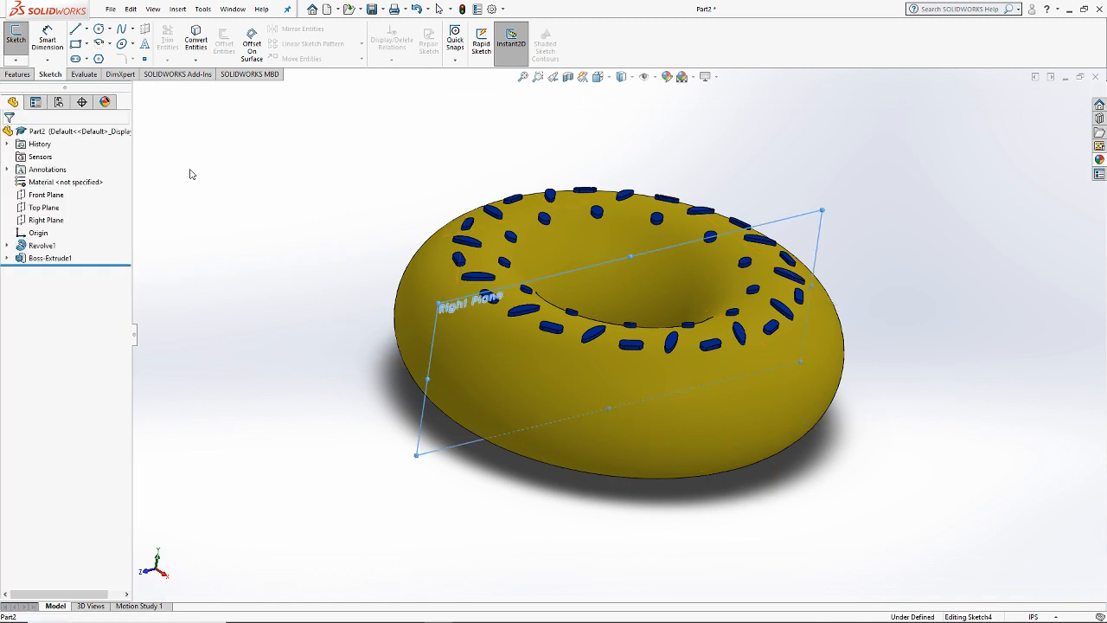
click(599, 77)
click(686, 152)
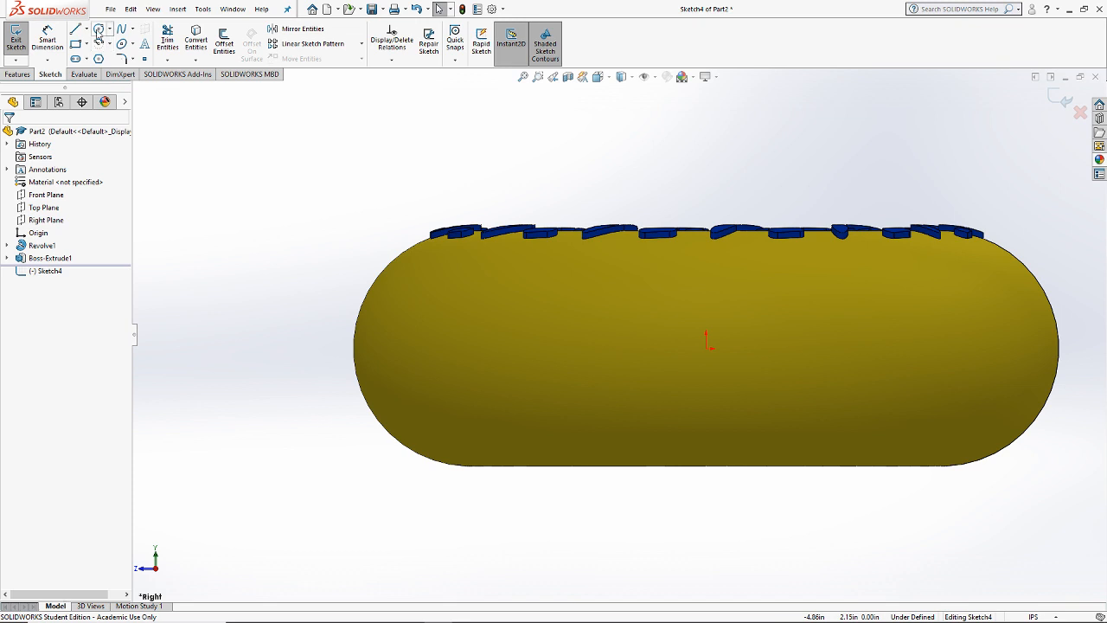
Step: Draw an ellipse centred beside the donut at origin height, overlapping its outer edge, with radii of about 1.76 in and 1.29 in
click(121, 43)
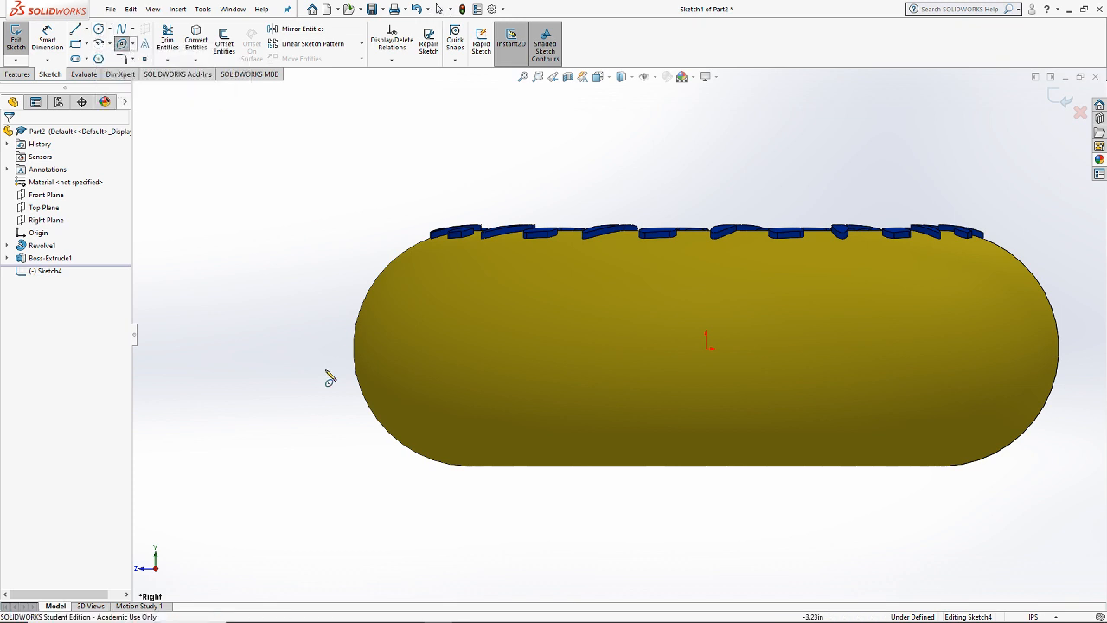
click(259, 347)
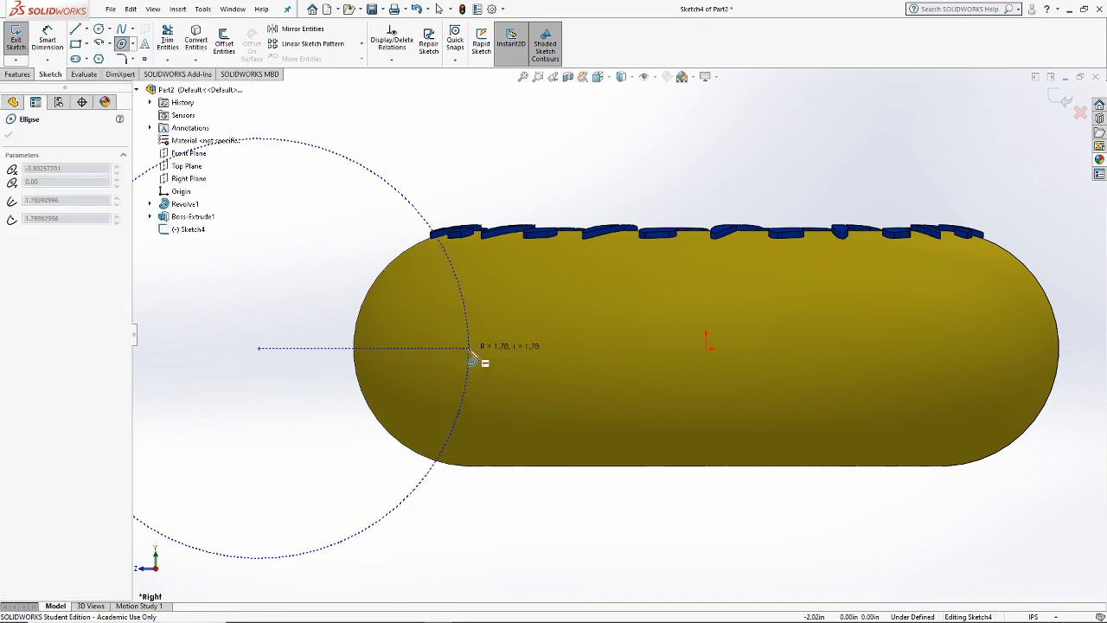
click(468, 347)
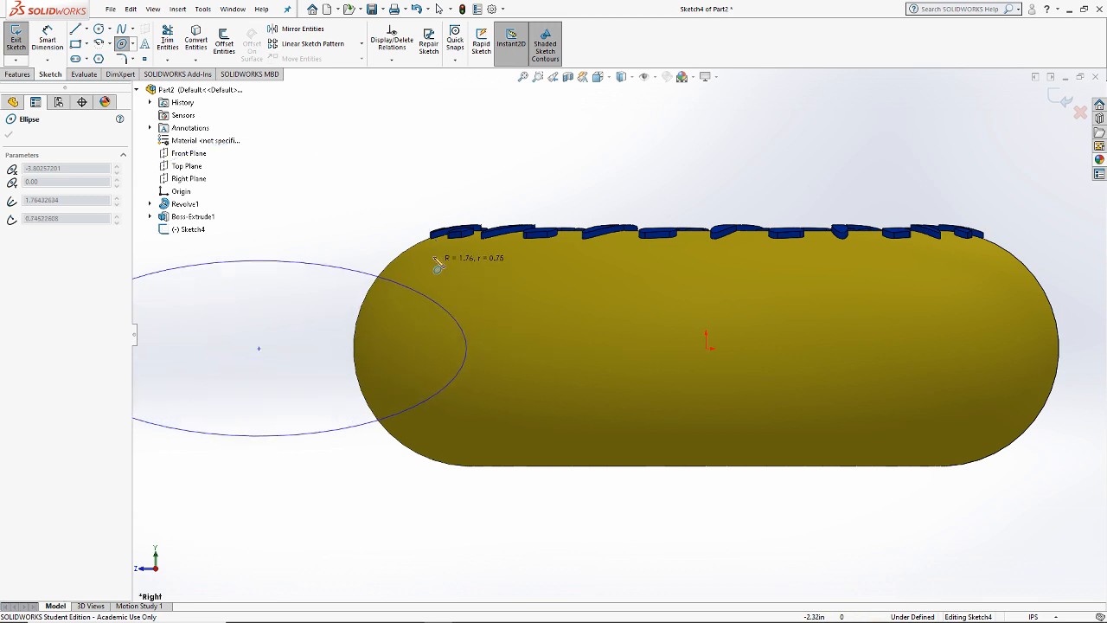
click(393, 197)
key(Escape)
scroll(415, 374, up, 2)
Step: Dimension the ellipse's horizontal radius from its centre to its inner quadrant point as 1.75 in
click(47, 38)
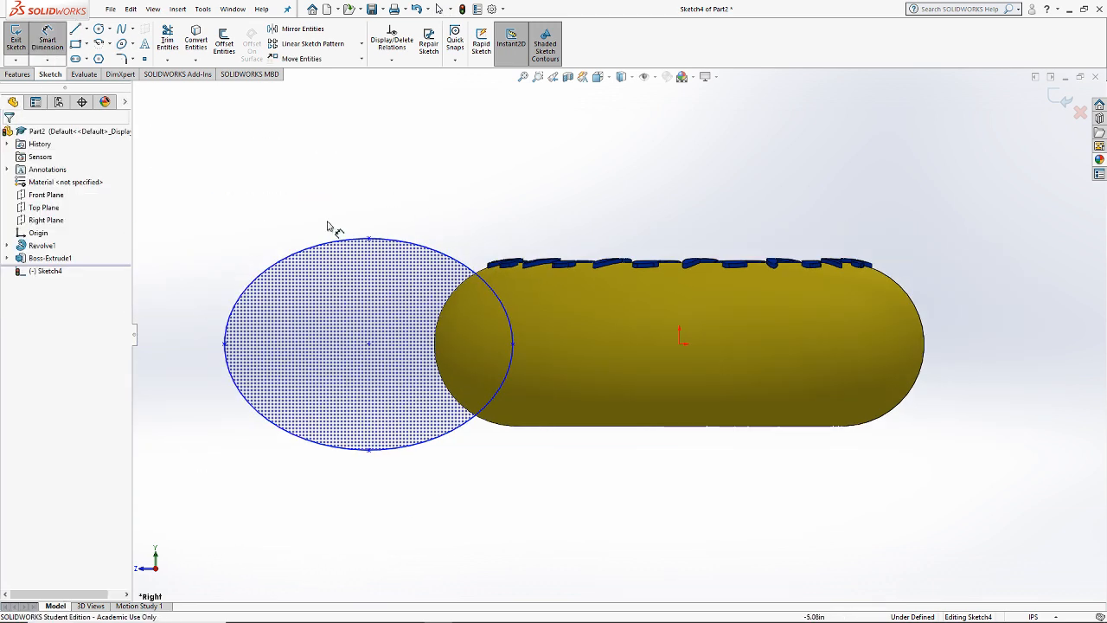
click(512, 343)
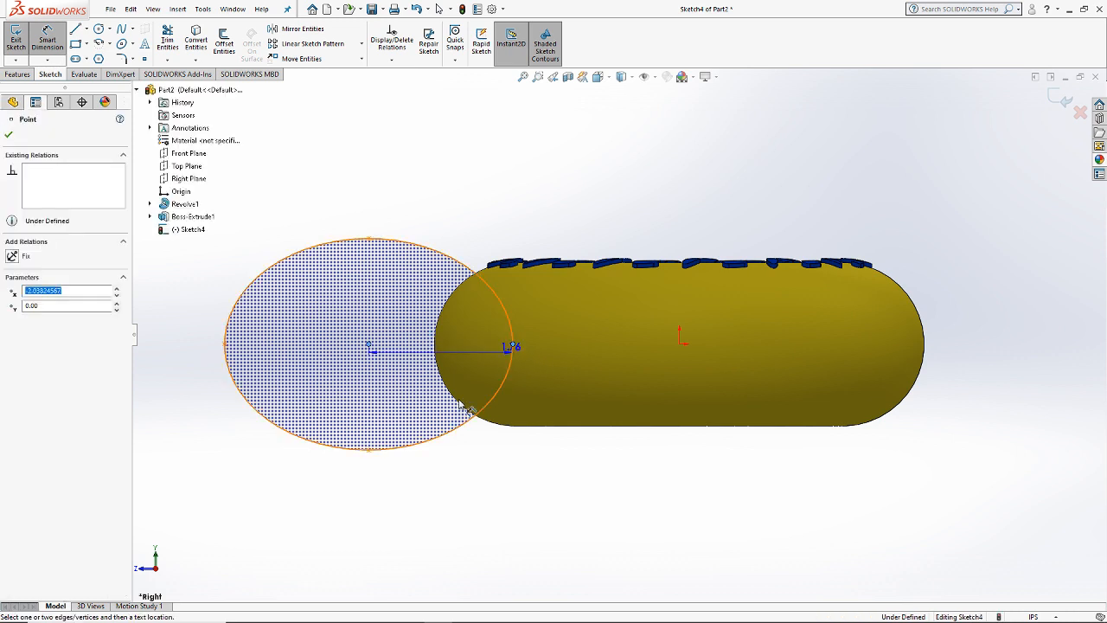
click(487, 536)
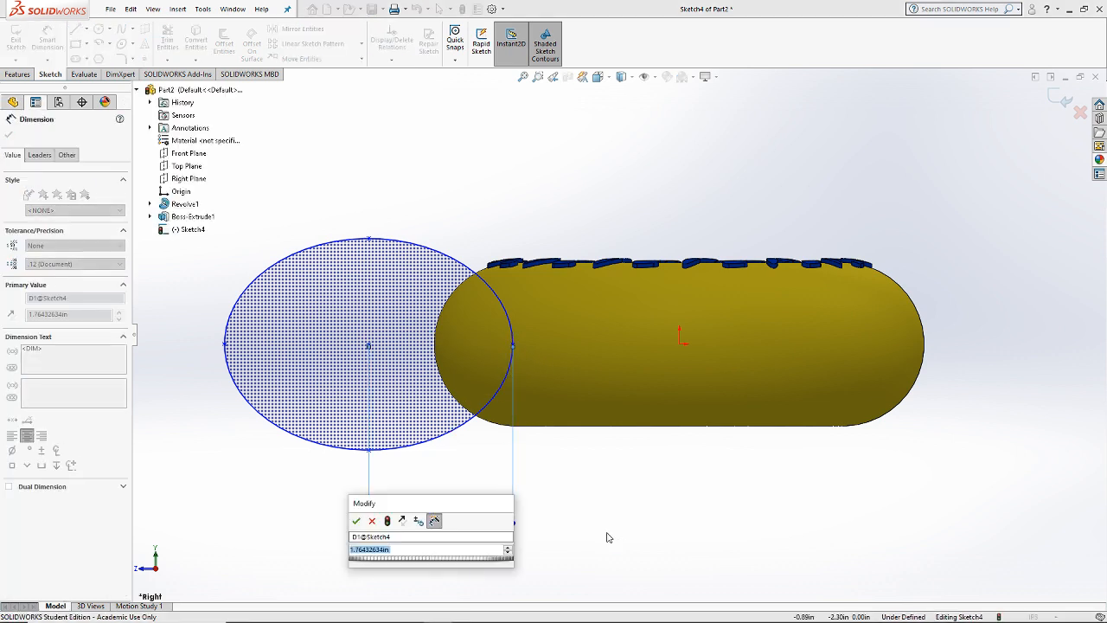
text(1.75)
key(Return)
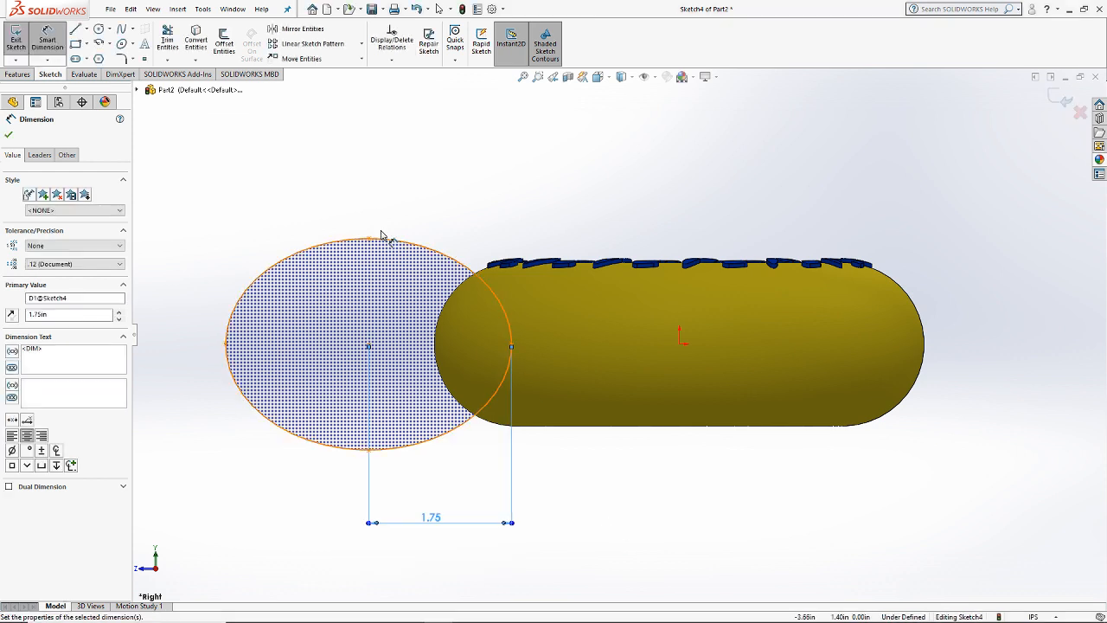
Step: Dimension the ellipse's full height between its upper and lower quadrant points as 2.625 in
click(370, 241)
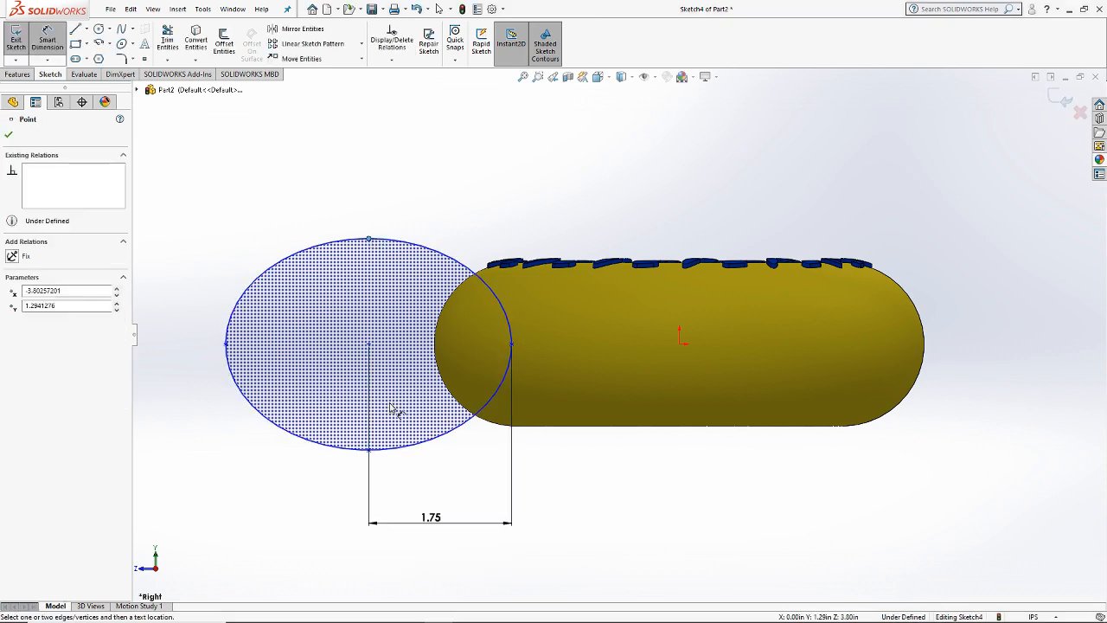
click(369, 451)
click(182, 337)
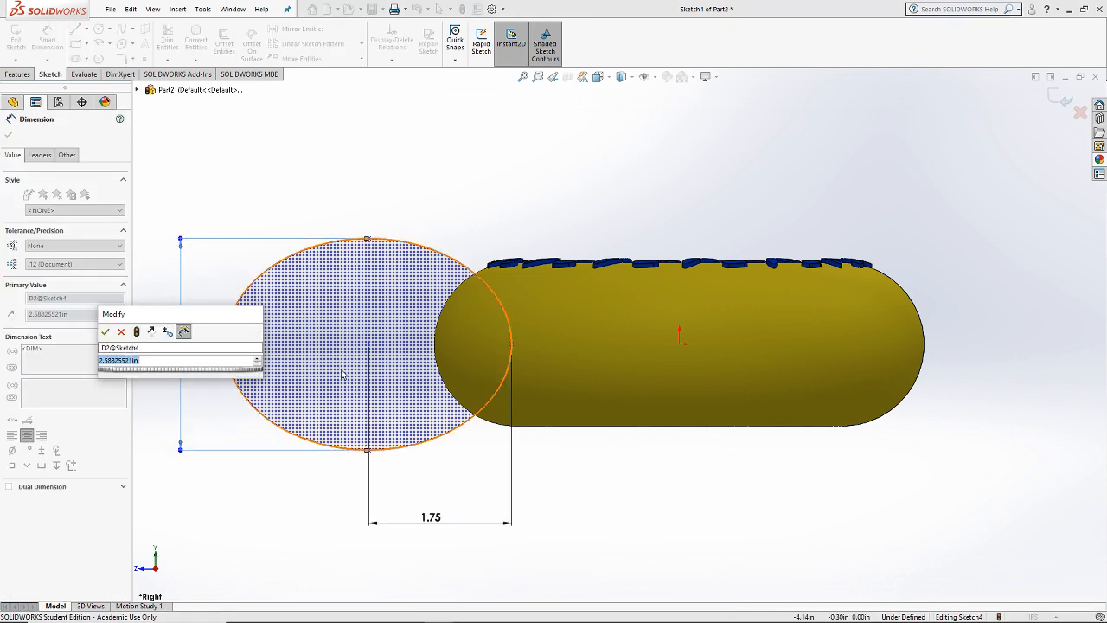
text(2.625)
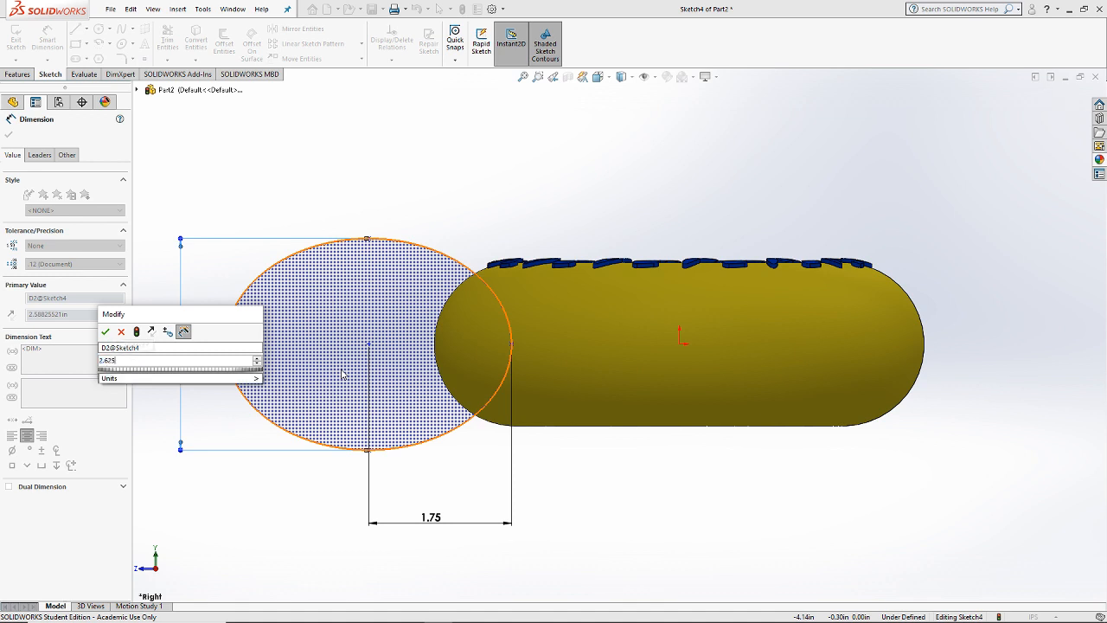
key(Return)
Step: Dimension the horizontal distance from the ellipse's centre to the origin, keeping the distance as drawn
click(369, 344)
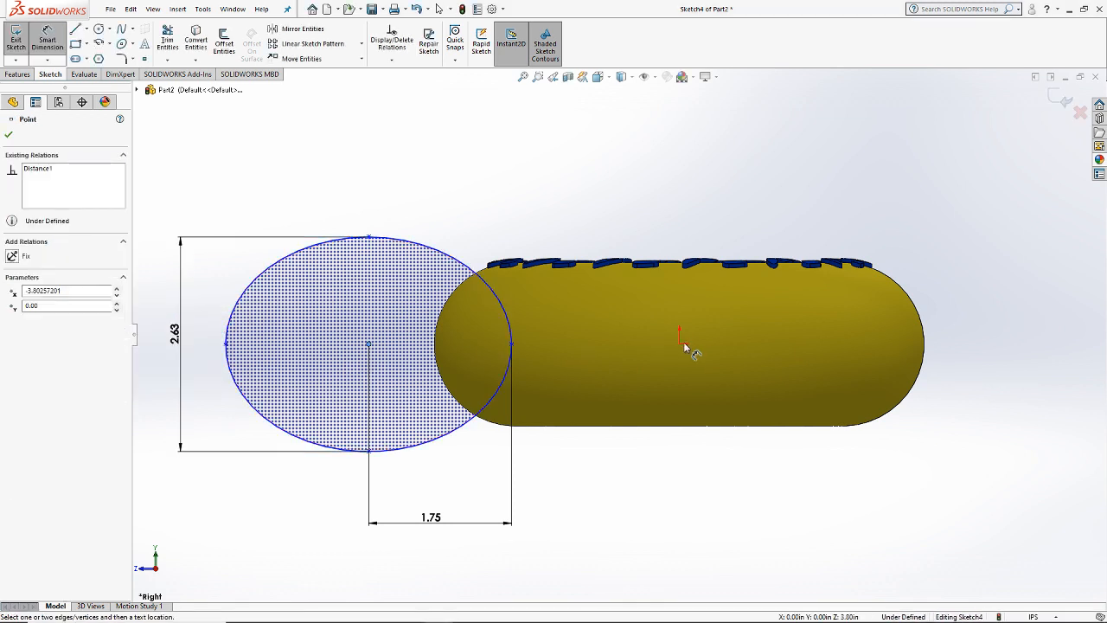
click(680, 343)
click(765, 137)
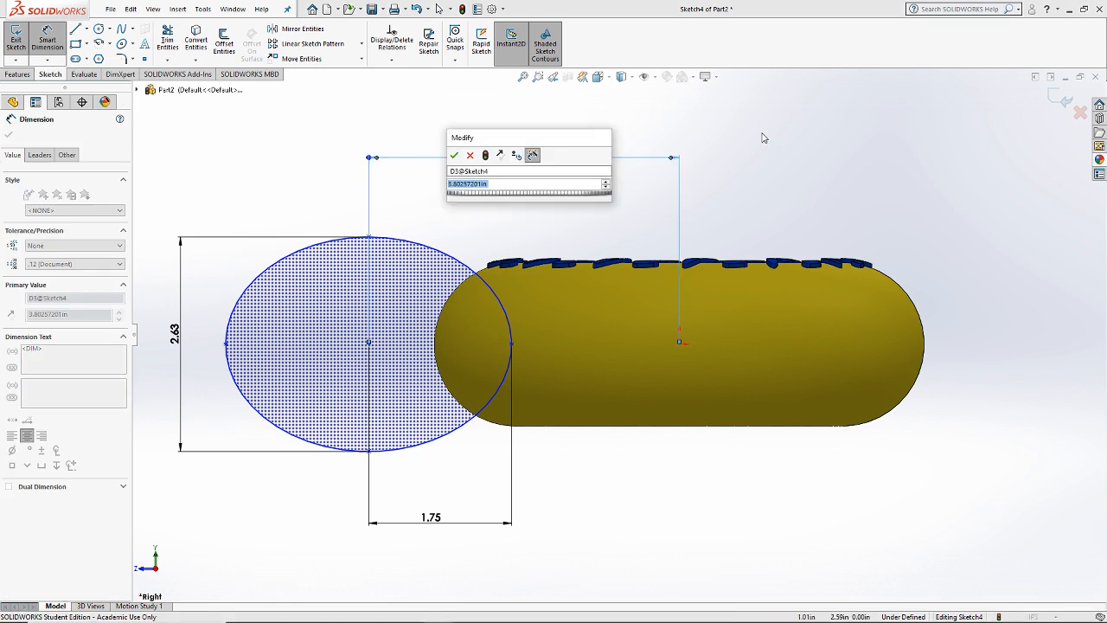
key(Return)
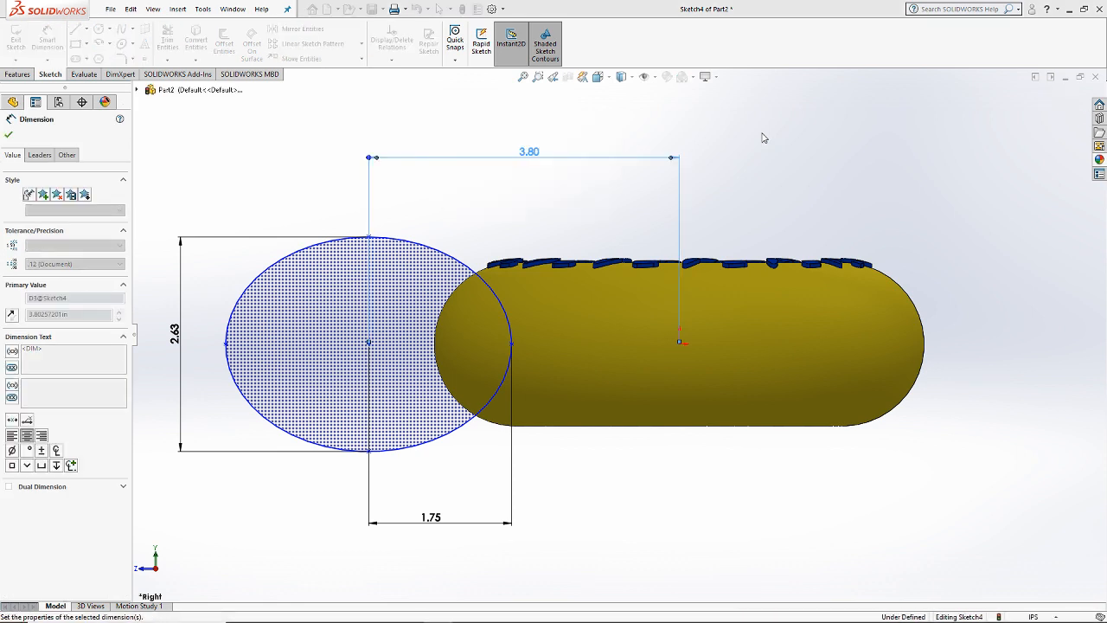
key(Escape)
Step: Add a Horizontal relation between the ellipse's centre and the origin
click(371, 344)
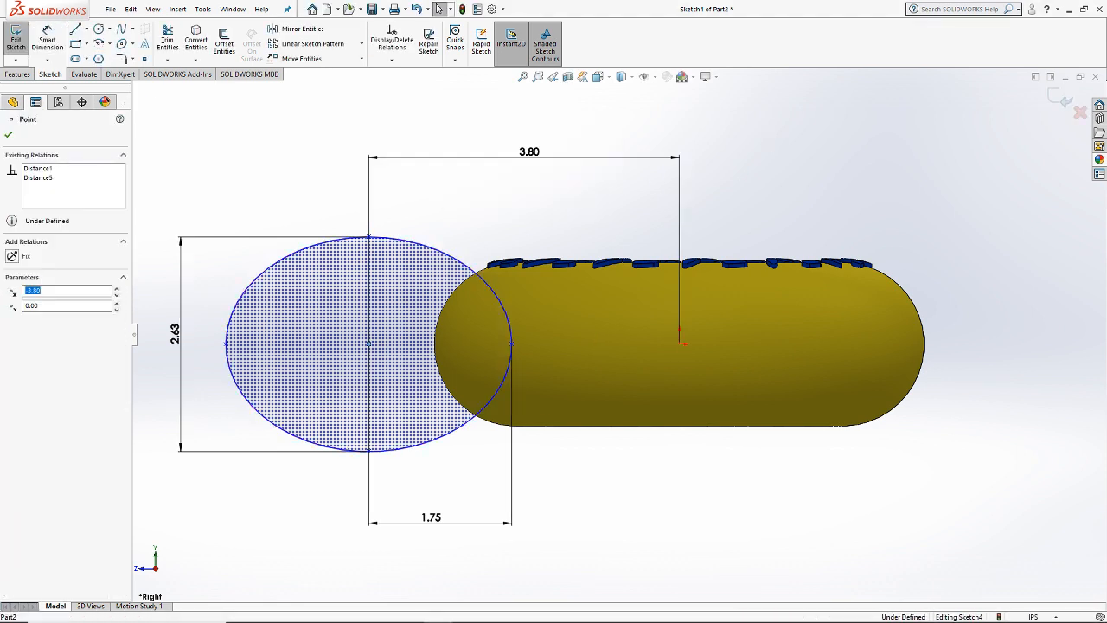
ctrl+click(679, 343)
click(17, 319)
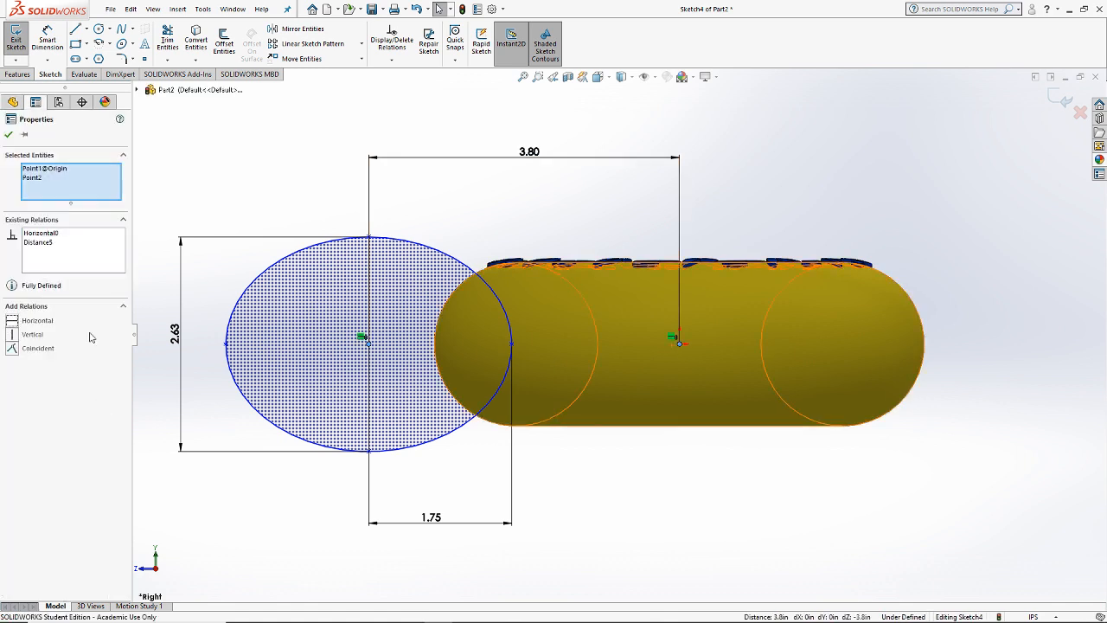
key(Escape)
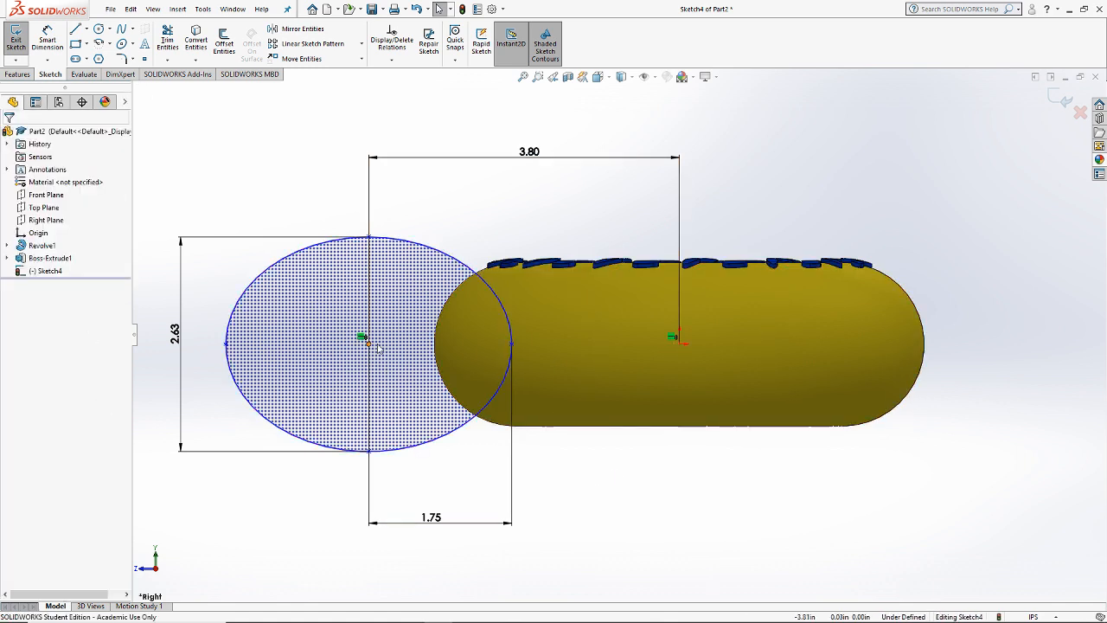
Step: Add a Horizontal relation between the ellipse's inner quadrant point and its centre
click(511, 343)
ctrl+click(368, 343)
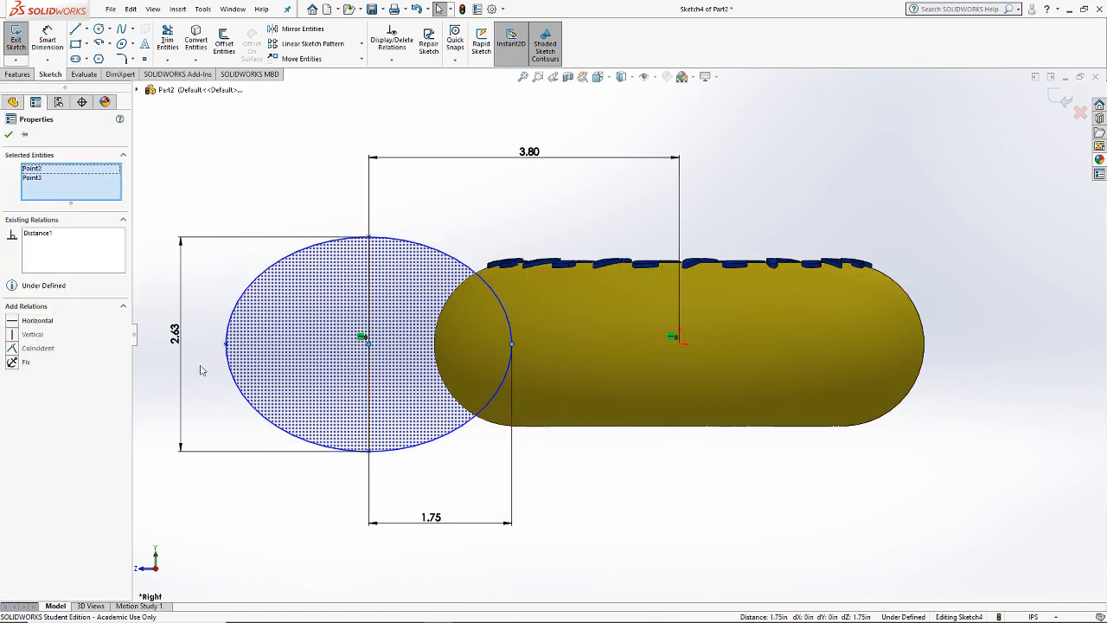
click(27, 324)
key(Escape)
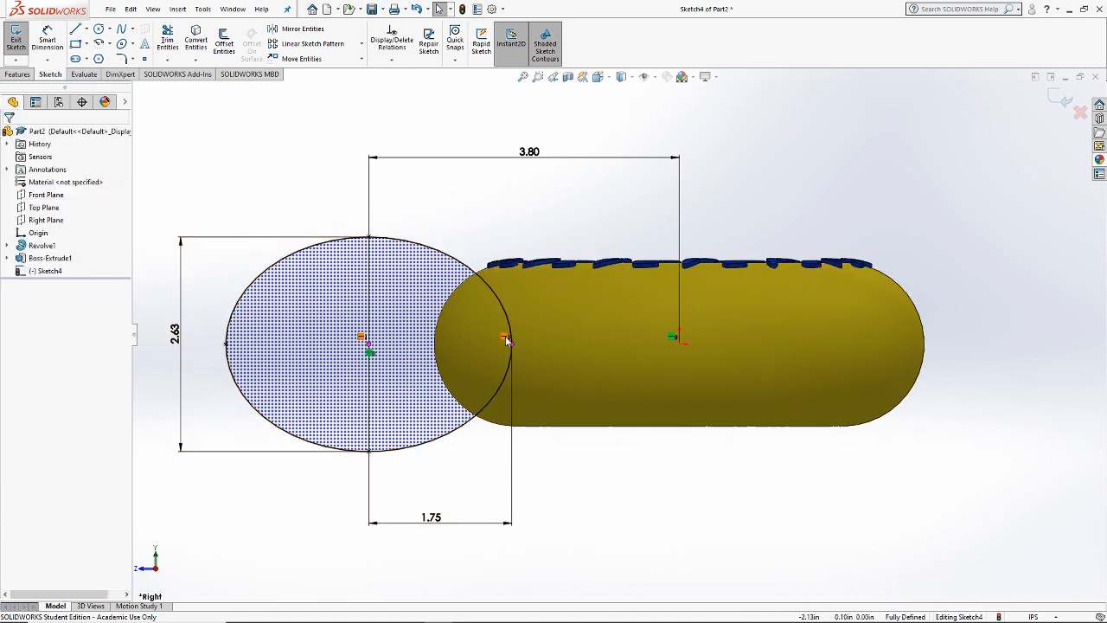
Step: Draw a vertical construction line of infinite length through the ellipse's centre and check its relations
click(19, 74)
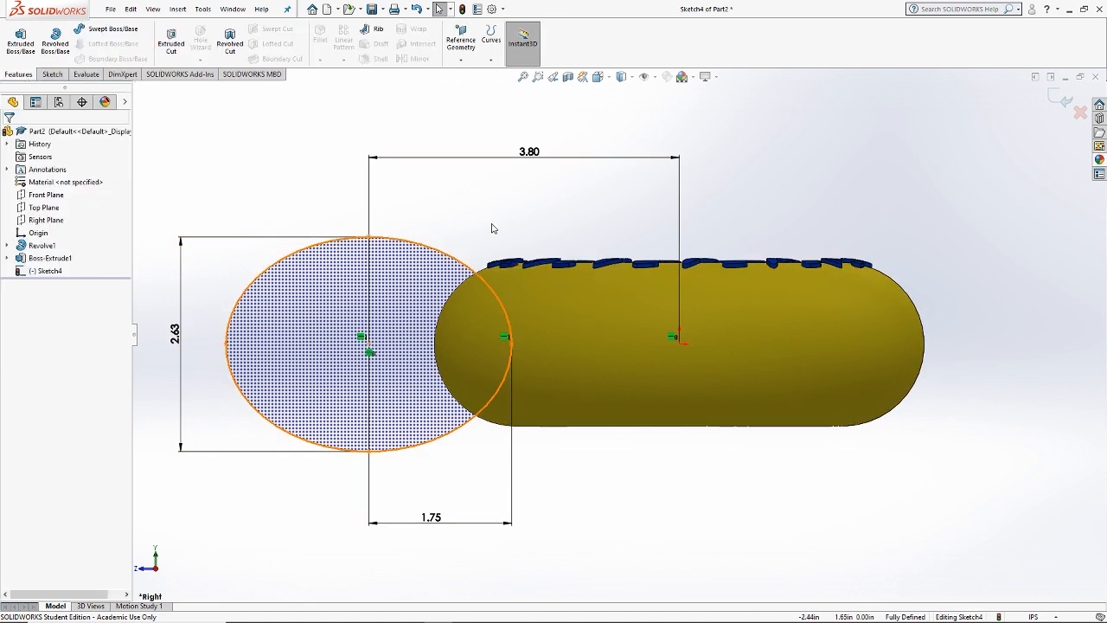
middle_drag(530, 263, 541, 224)
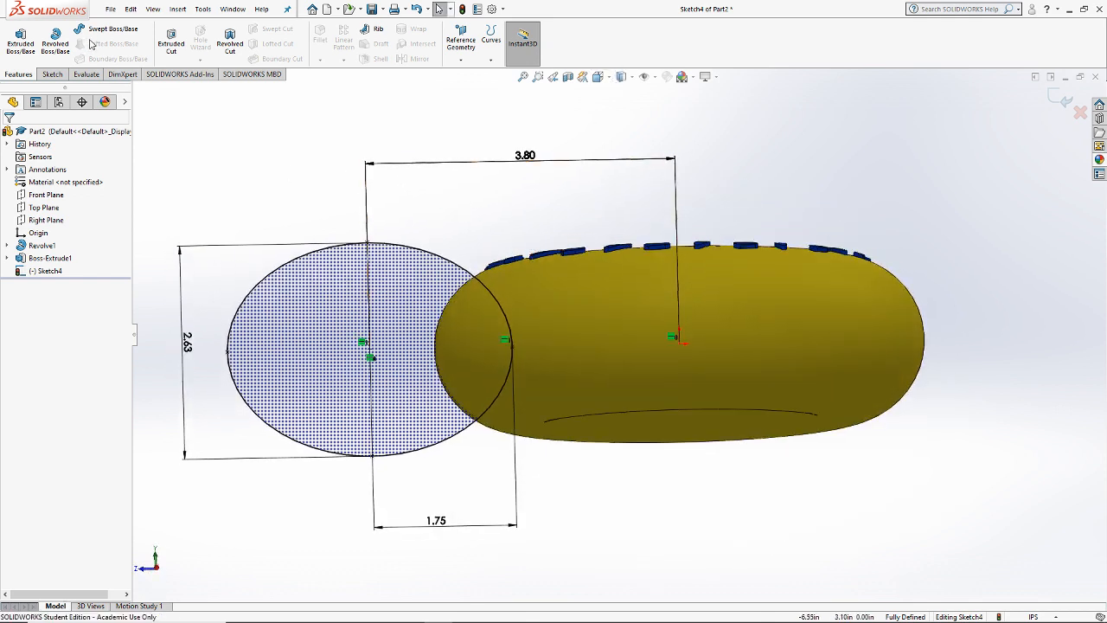
click(53, 74)
click(76, 29)
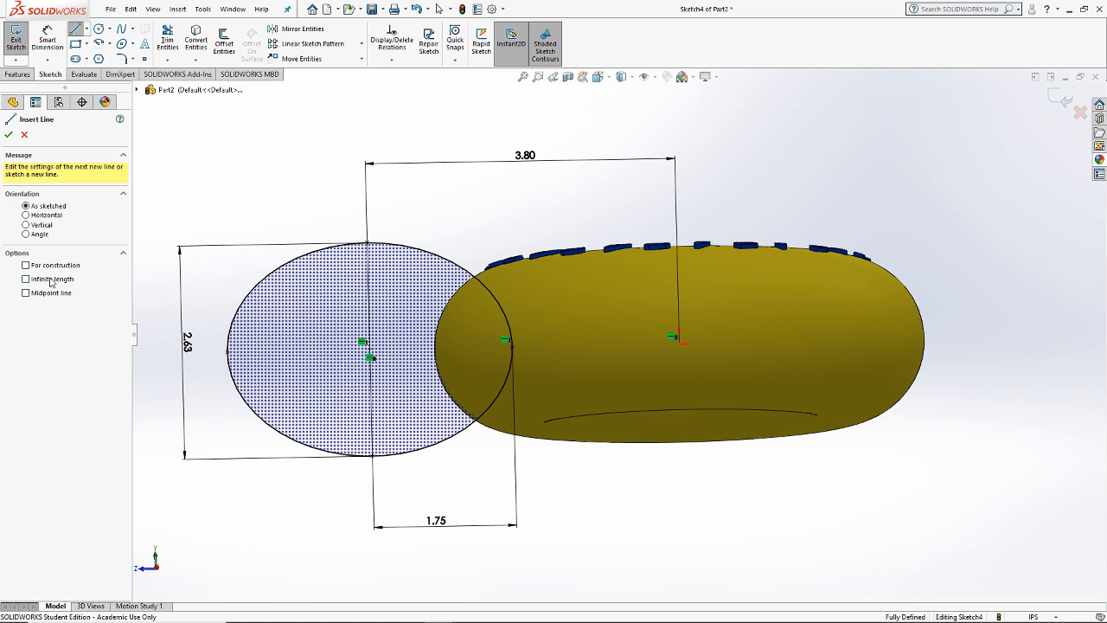
click(26, 224)
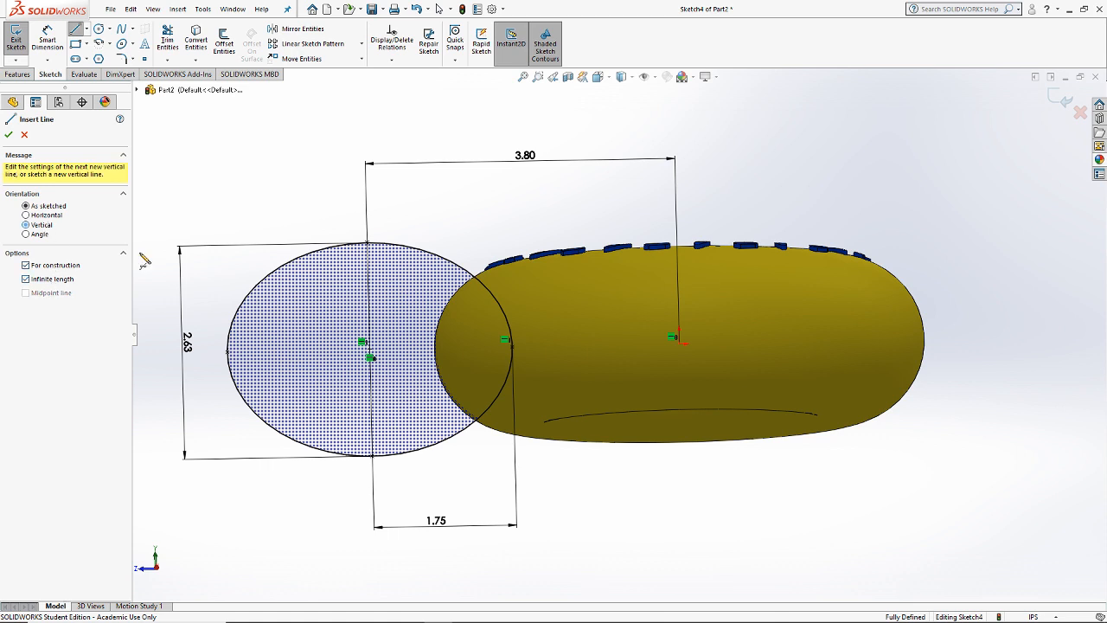
click(369, 355)
key(Escape)
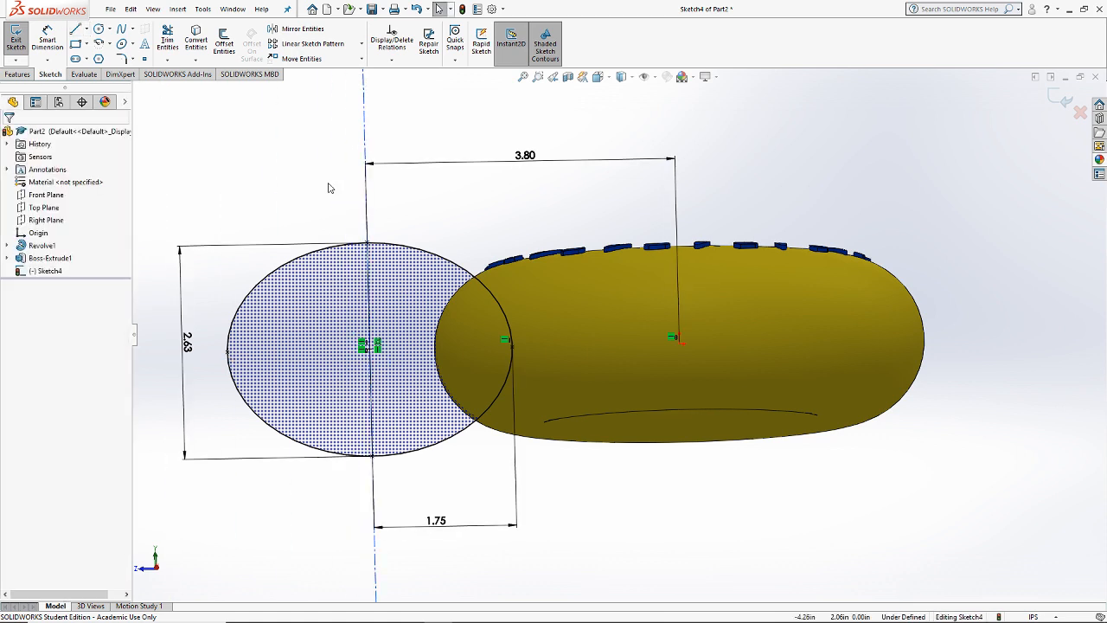
click(367, 162)
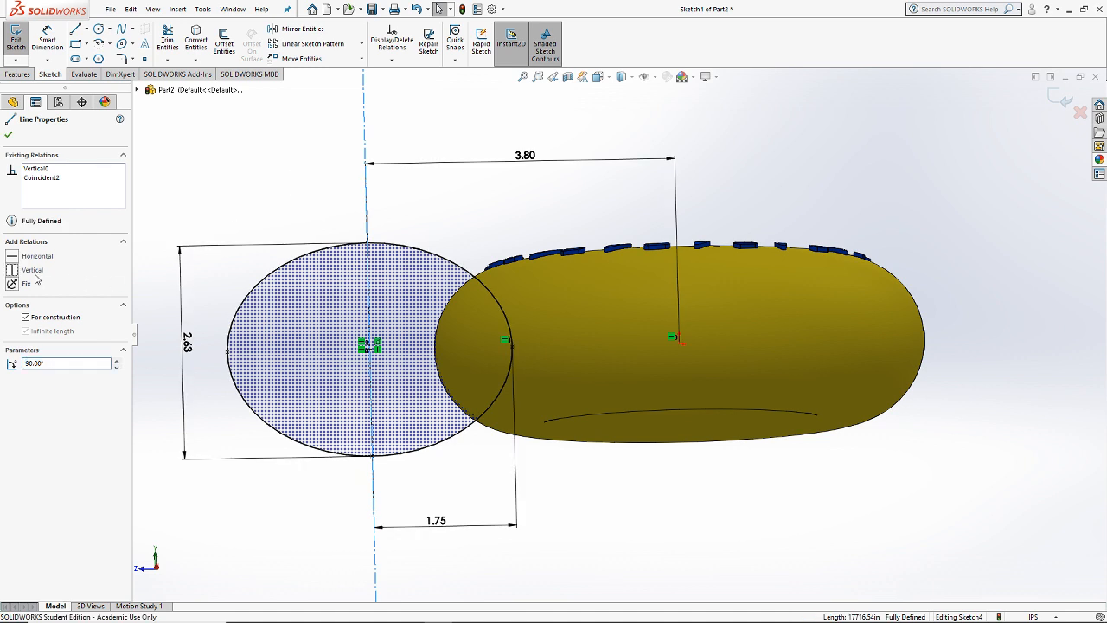
click(281, 169)
middle_drag(409, 239, 343, 217)
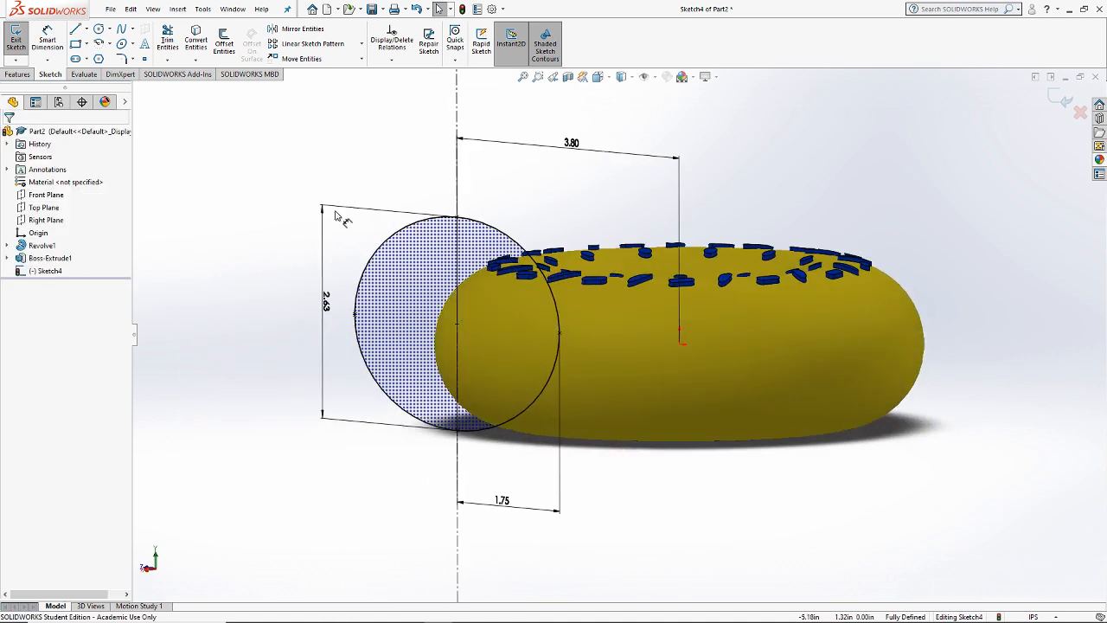
click(18, 73)
middle_drag(305, 126, 259, 146)
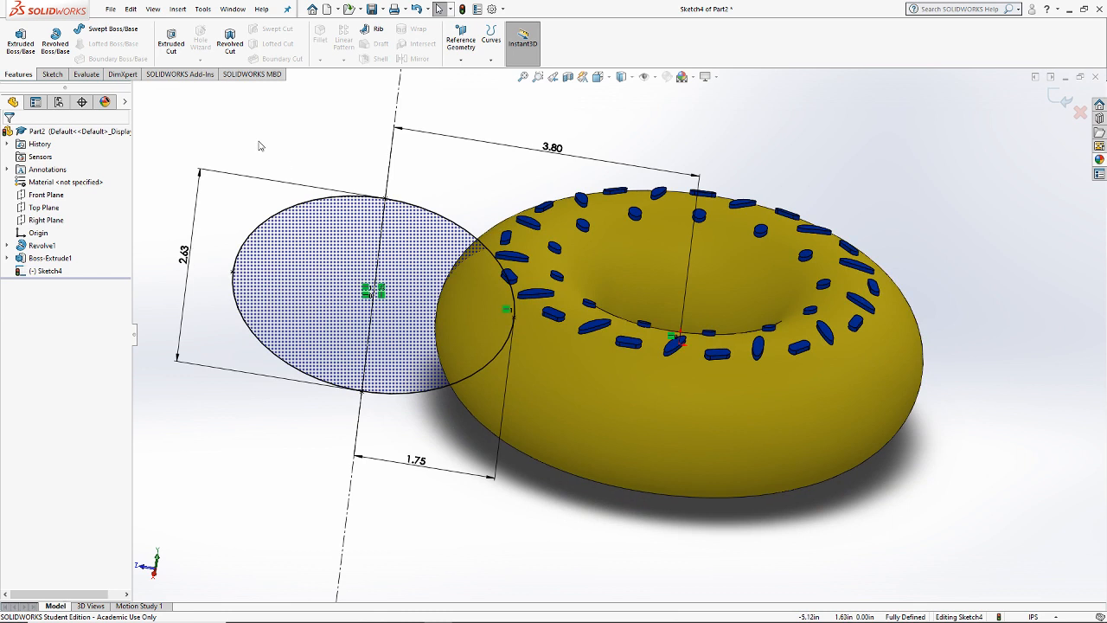
Step: Try to cut-revolve the ellipse 180 degrees about the construction line, using the regions on either side of the axis as selected contours
click(229, 43)
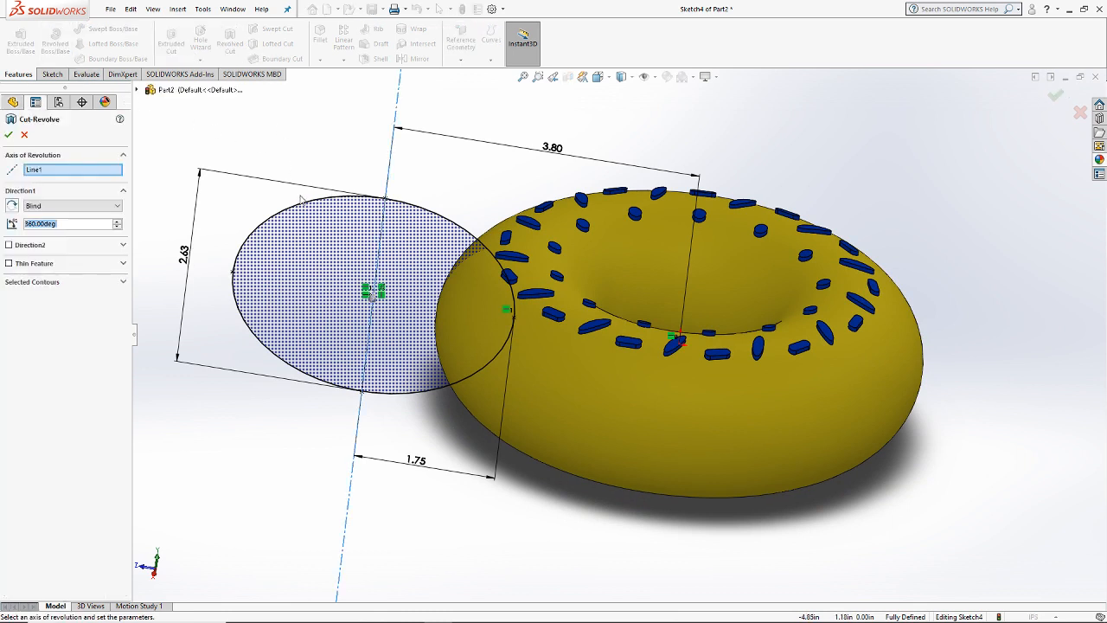
click(39, 283)
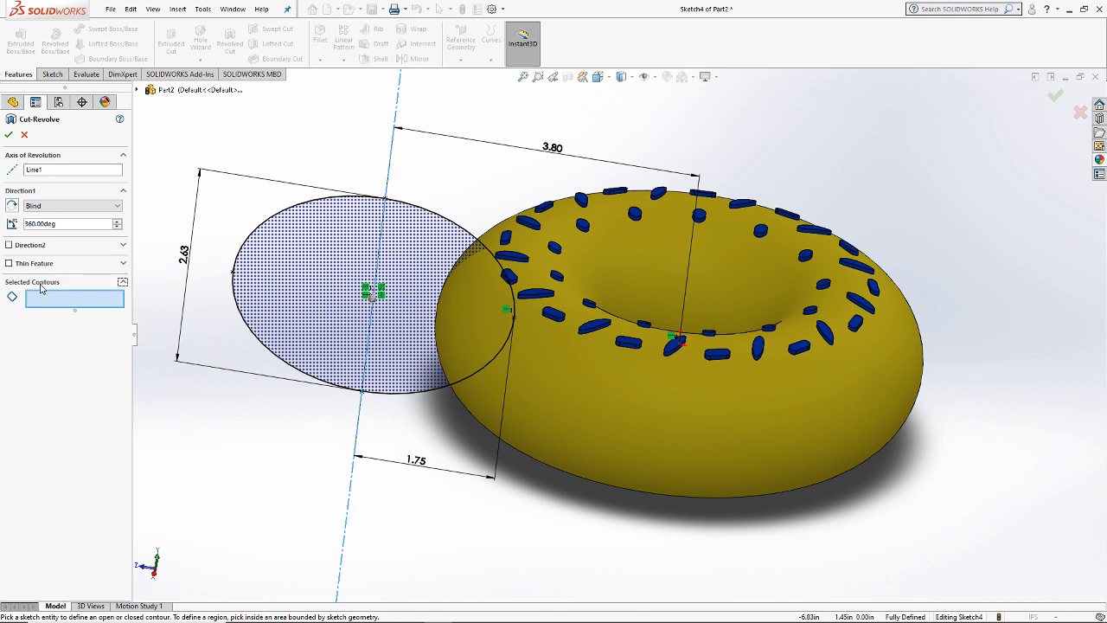
click(410, 321)
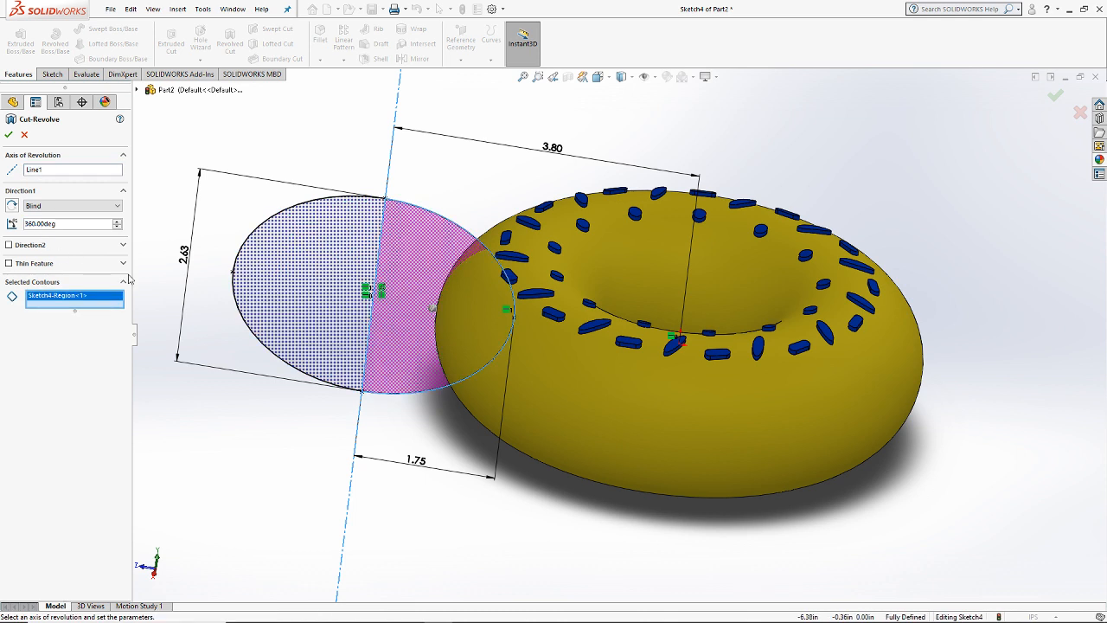
click(314, 312)
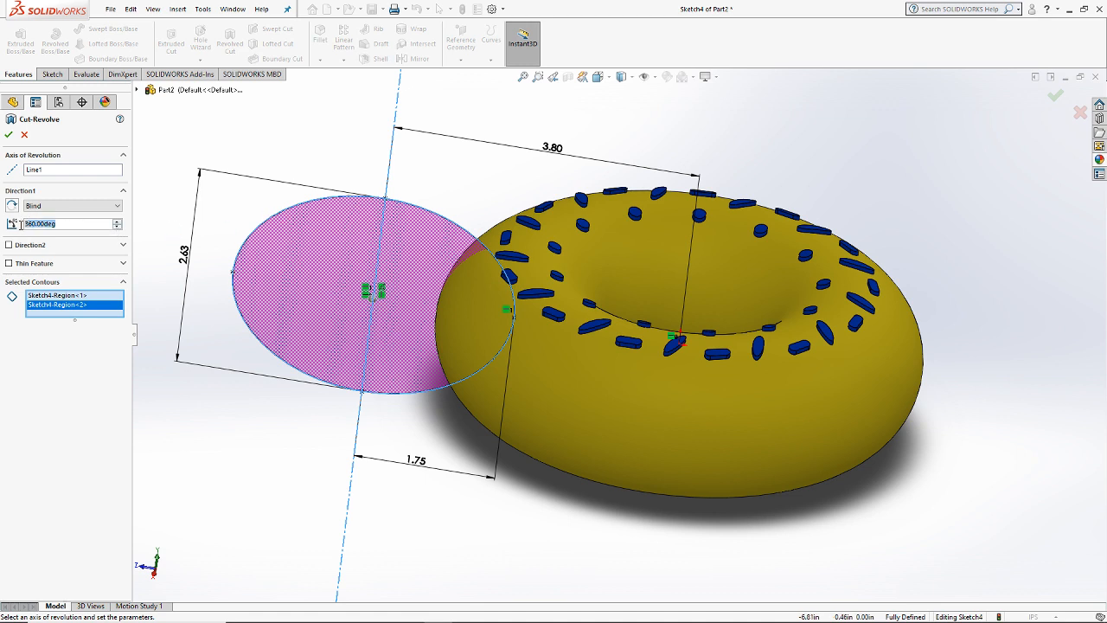
text(180)
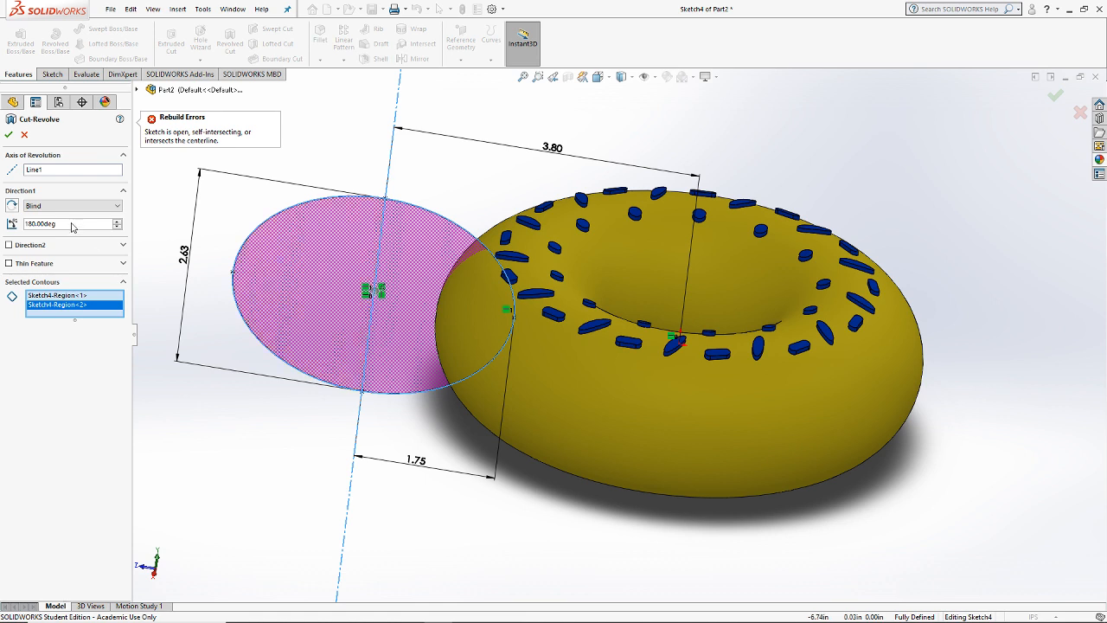
right_click(63, 313)
click(100, 316)
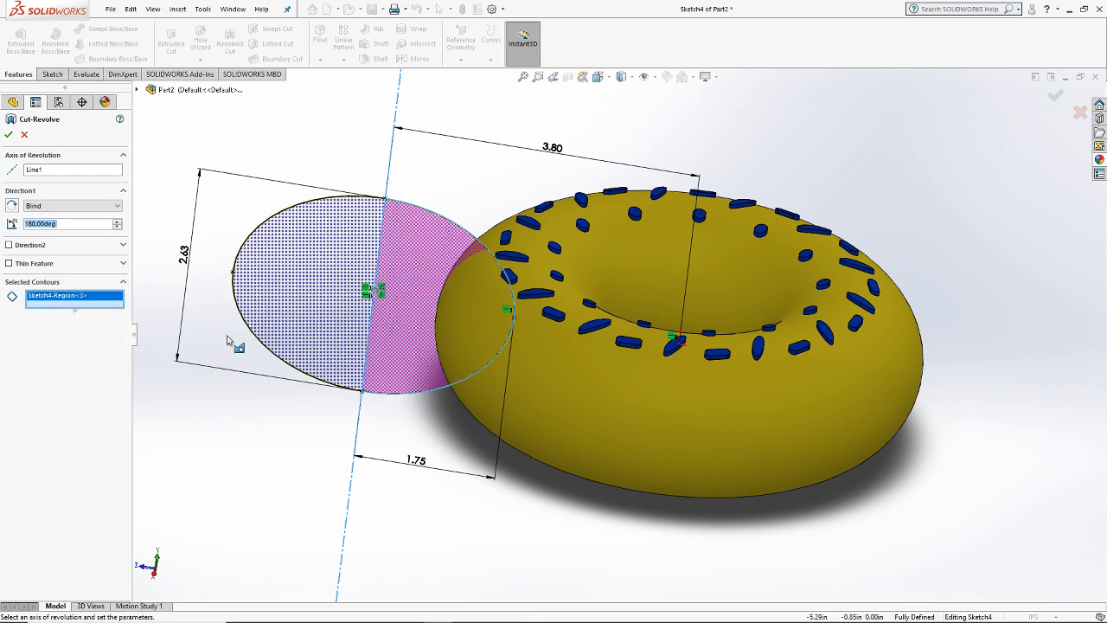
click(8, 135)
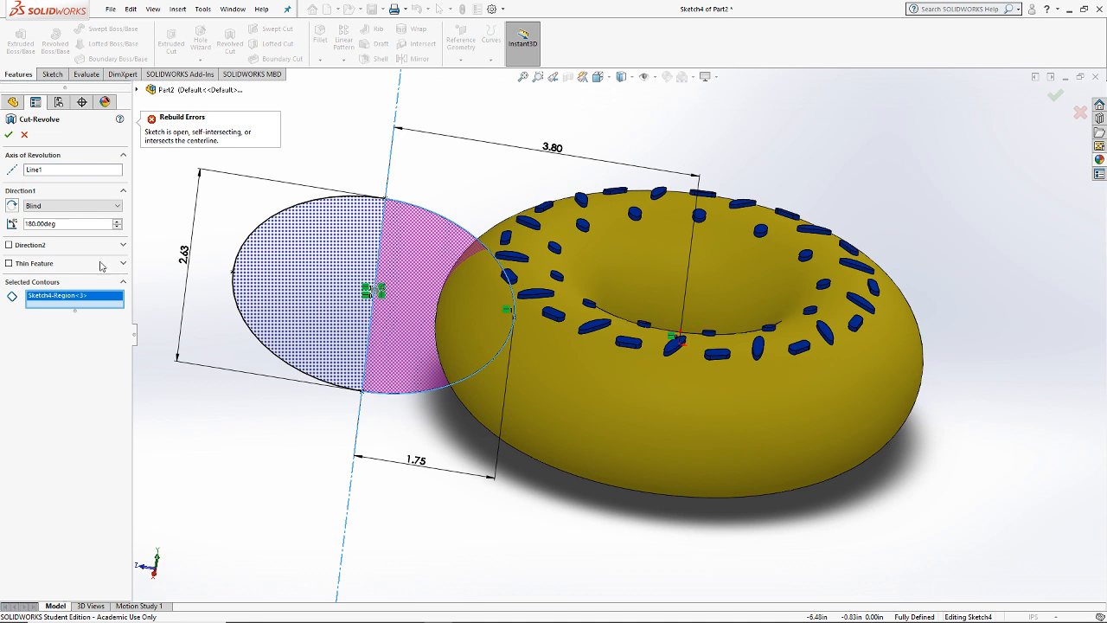
mouse_move(360, 341)
middle_down()
mouse_move(366, 272)
mouse_move(366, 331)
middle_up()
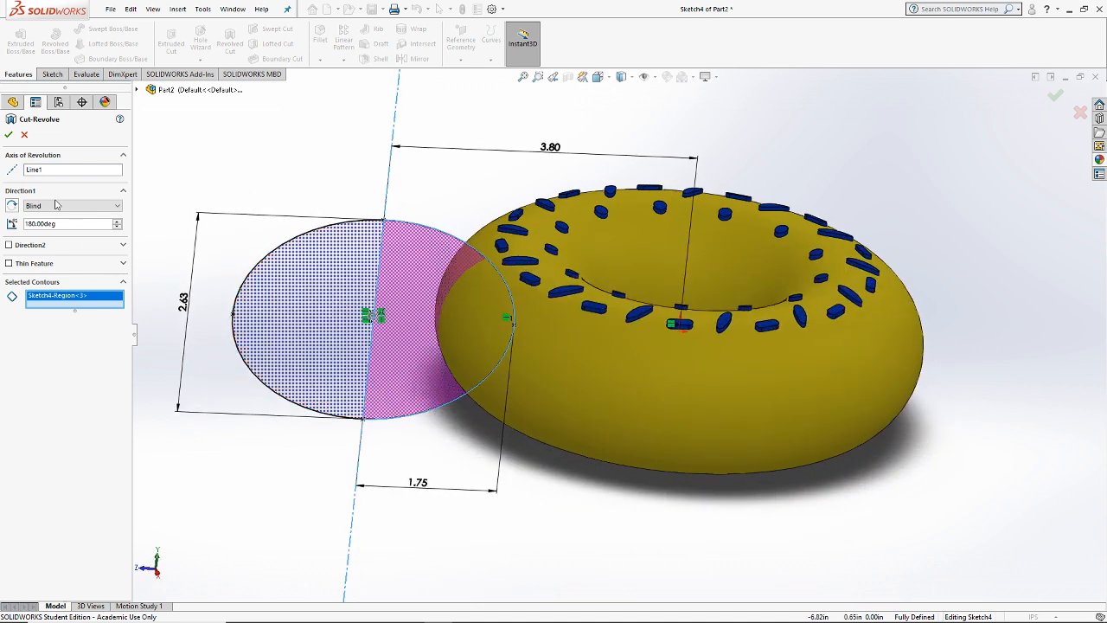
click(25, 136)
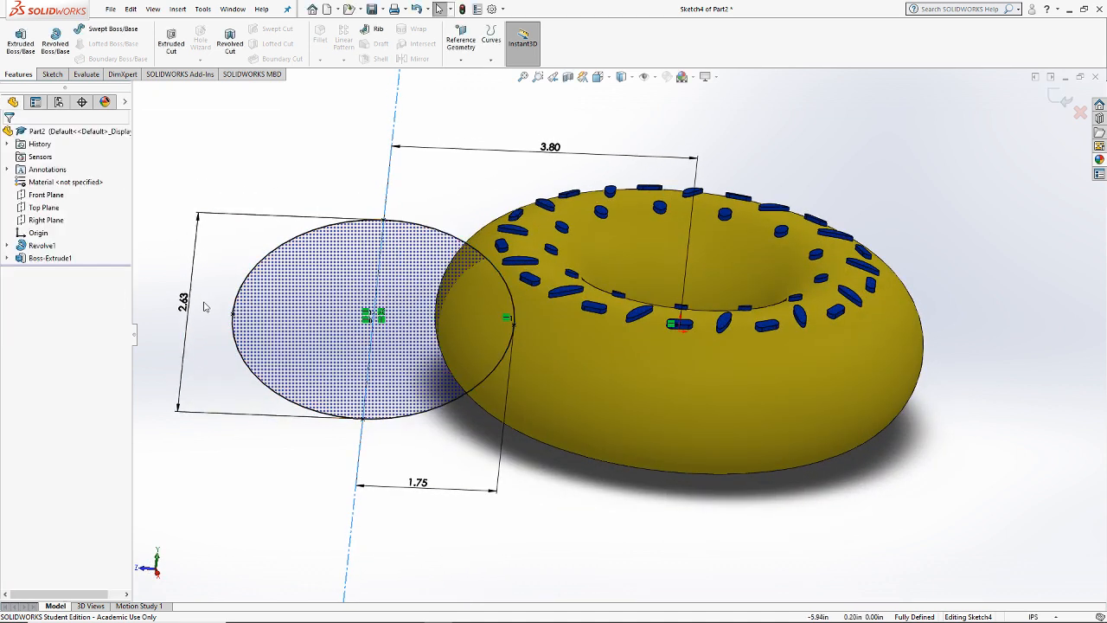
Step: Draw a line along the axis joining the ellipse's upper and lower quadrant points
click(52, 76)
click(75, 29)
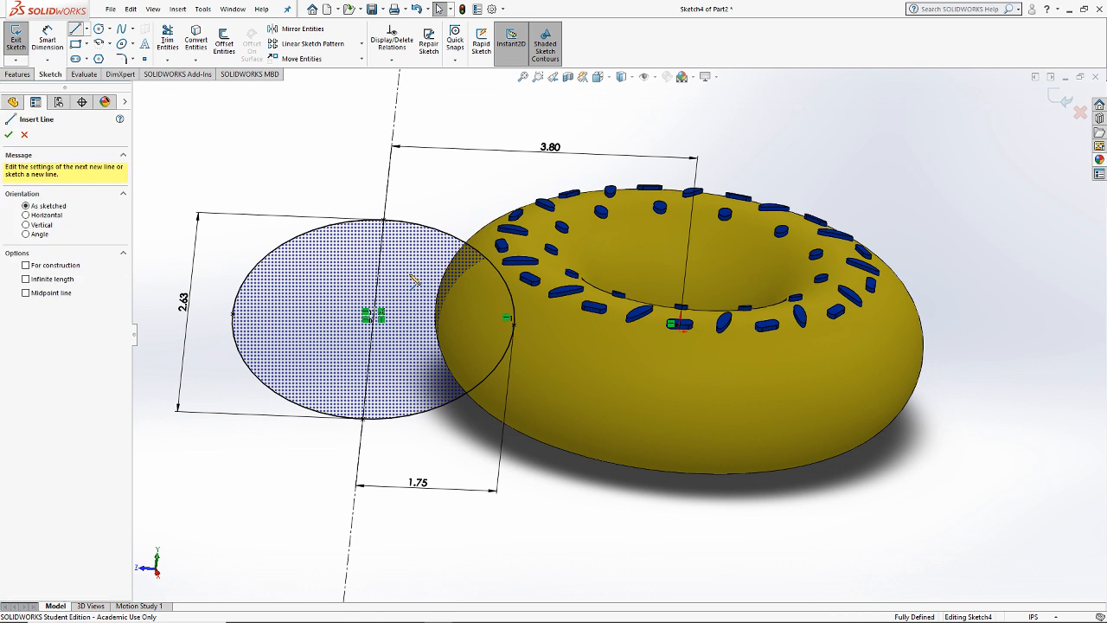
click(384, 223)
click(362, 425)
key(Escape)
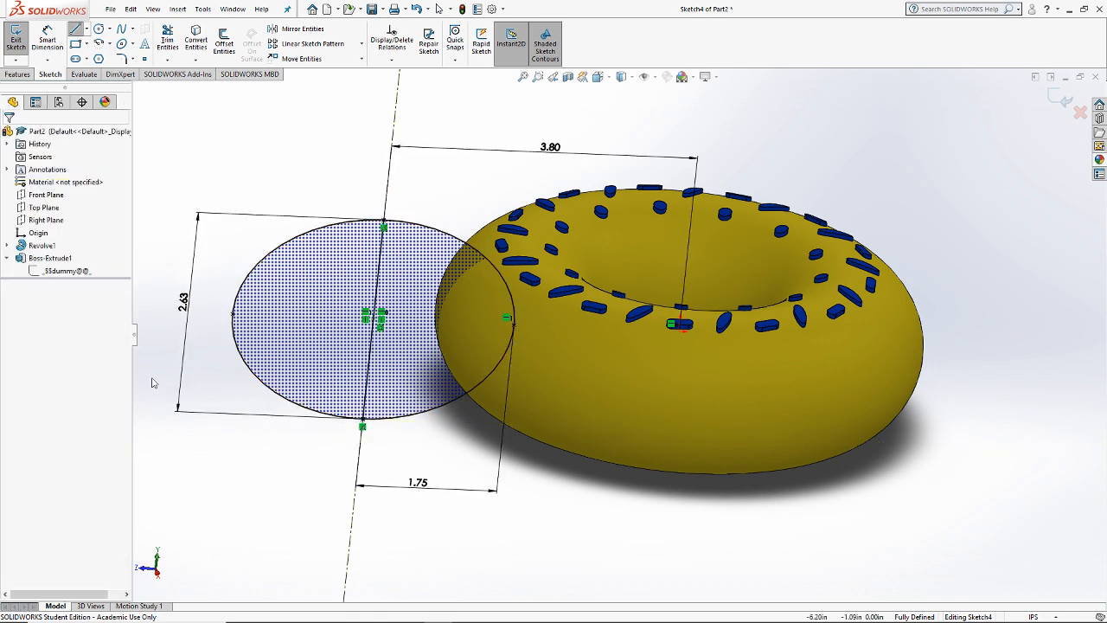
Step: Power-trim away the half of the ellipse farther from the donut and exit the sketch
click(168, 39)
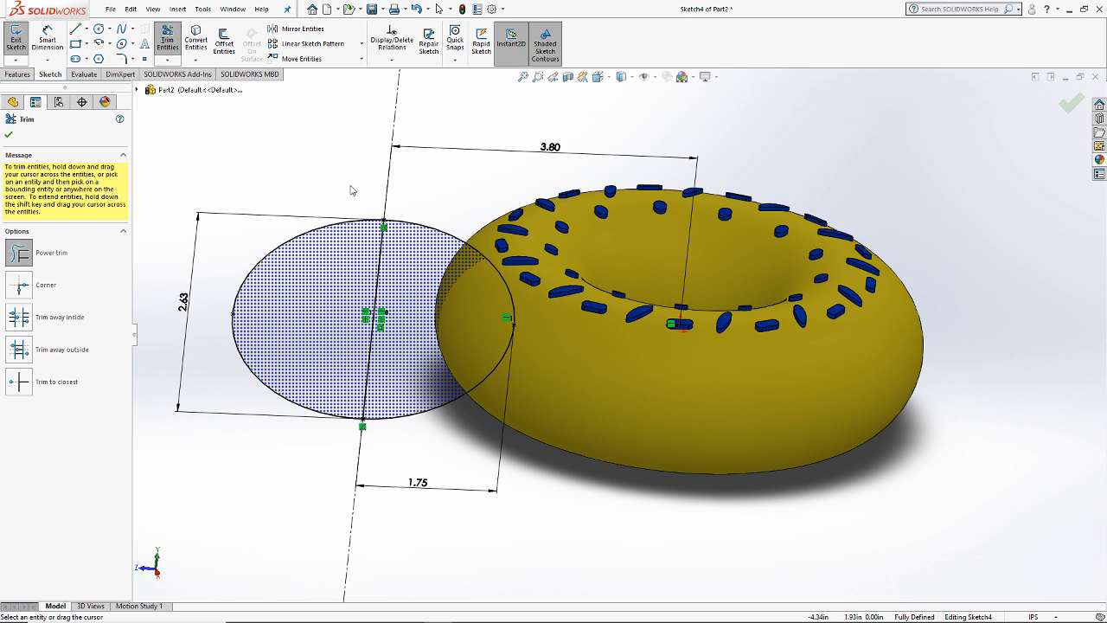
drag(351, 190, 314, 321)
key(Escape)
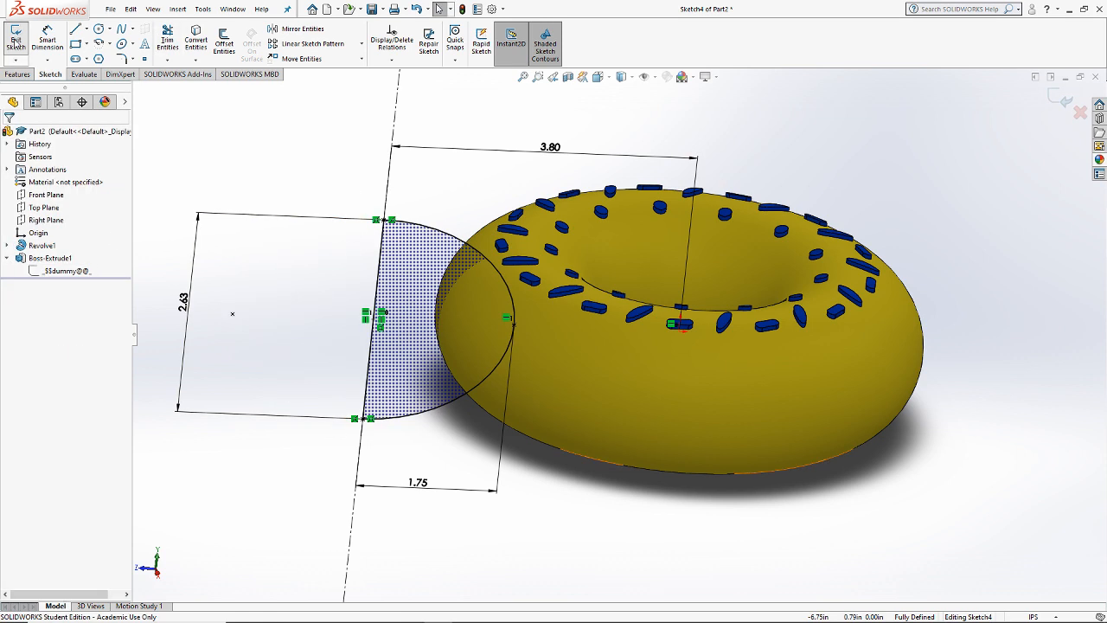
click(15, 39)
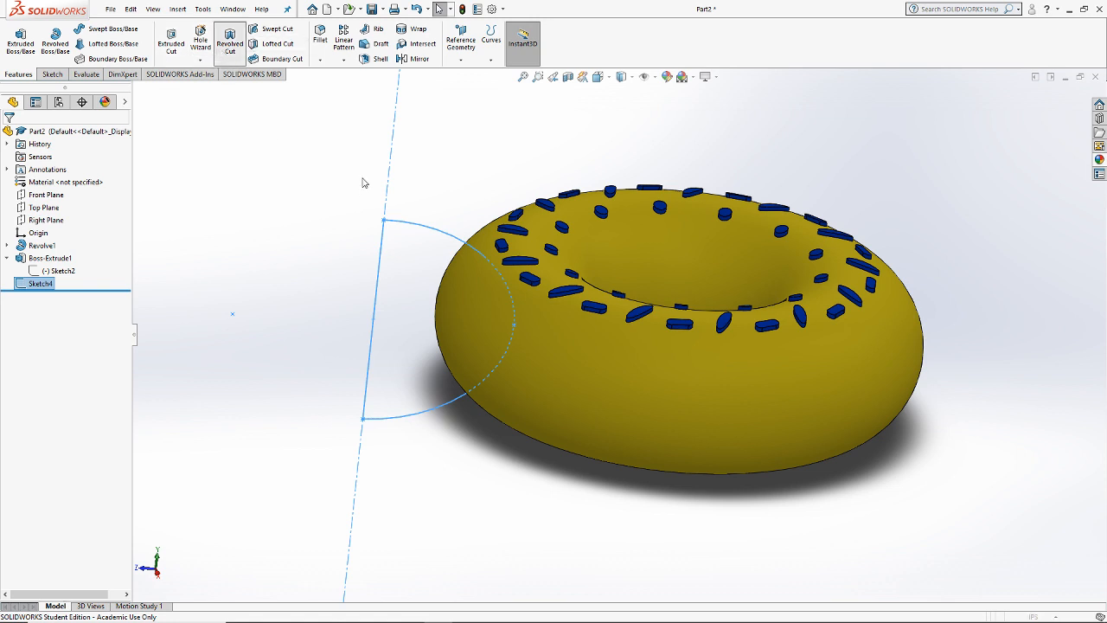
Step: Cut-revolve the half-ellipse sketch 360 degrees about its construction line to make the bite in the donut
click(64, 283)
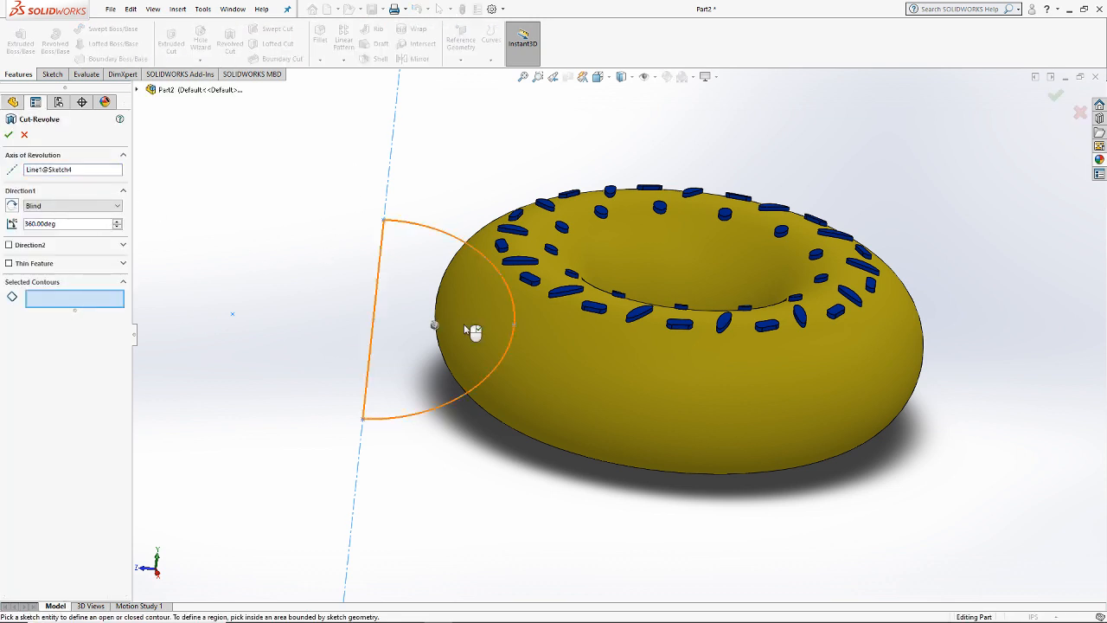
click(466, 327)
click(10, 137)
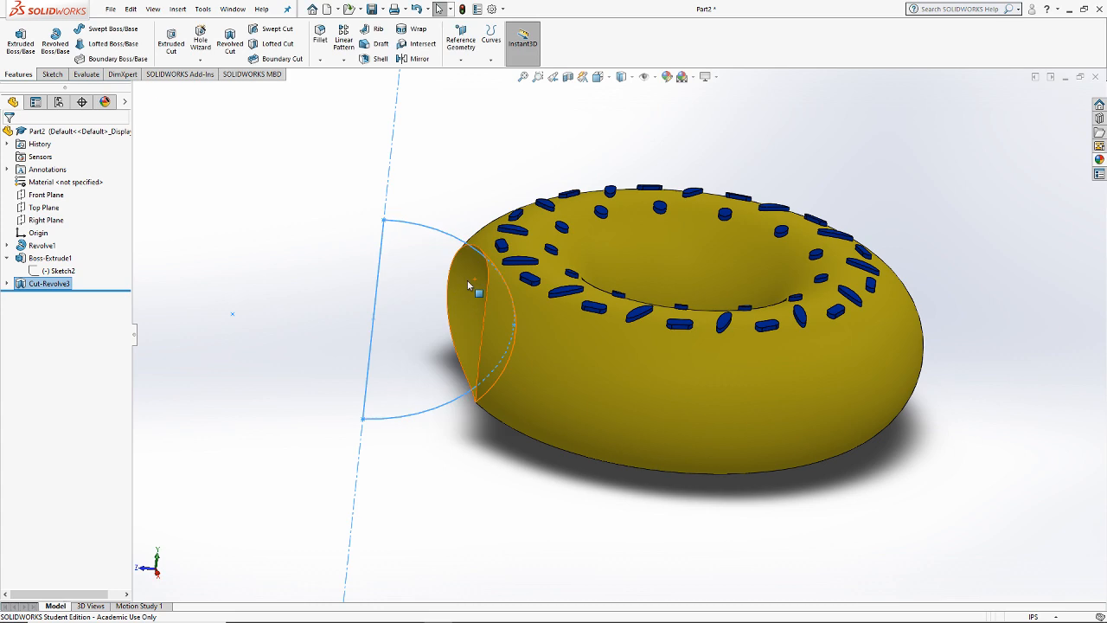
mouse_move(296, 402)
middle_down()
mouse_move(659, 391)
mouse_move(590, 281)
mouse_move(555, 265)
mouse_move(608, 294)
middle_up()
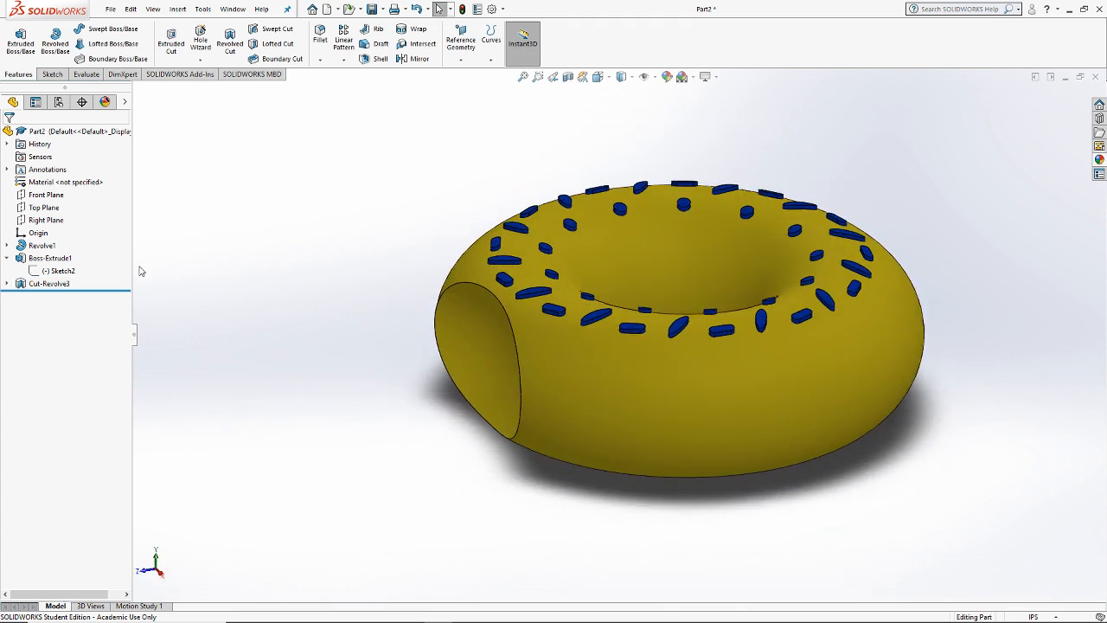
Step: Edit the bite cut's sketch, set the distance from the ellipse's centre to the origin to 3.5 in, and rebuild the part
click(7, 284)
right_click(53, 295)
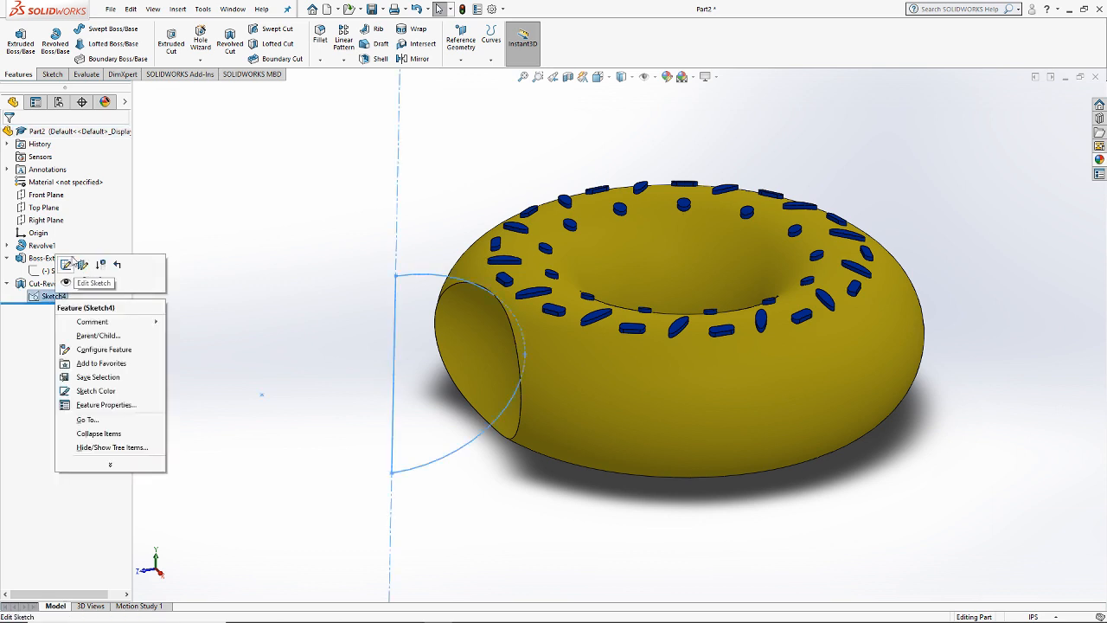
click(72, 264)
double_click(544, 176)
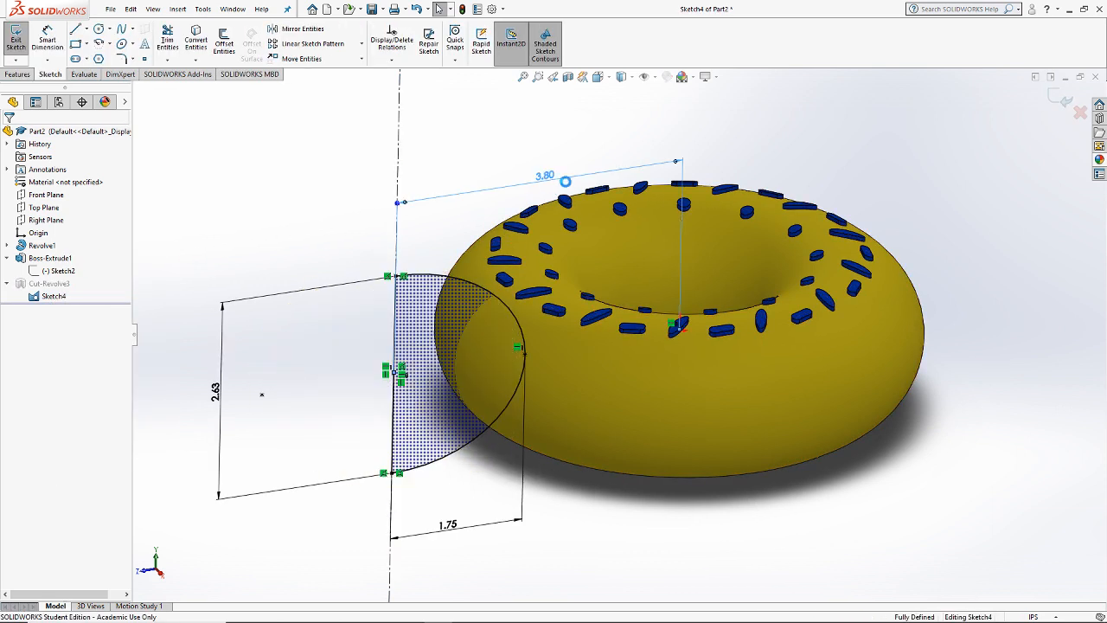
text(3.5)
key(Return)
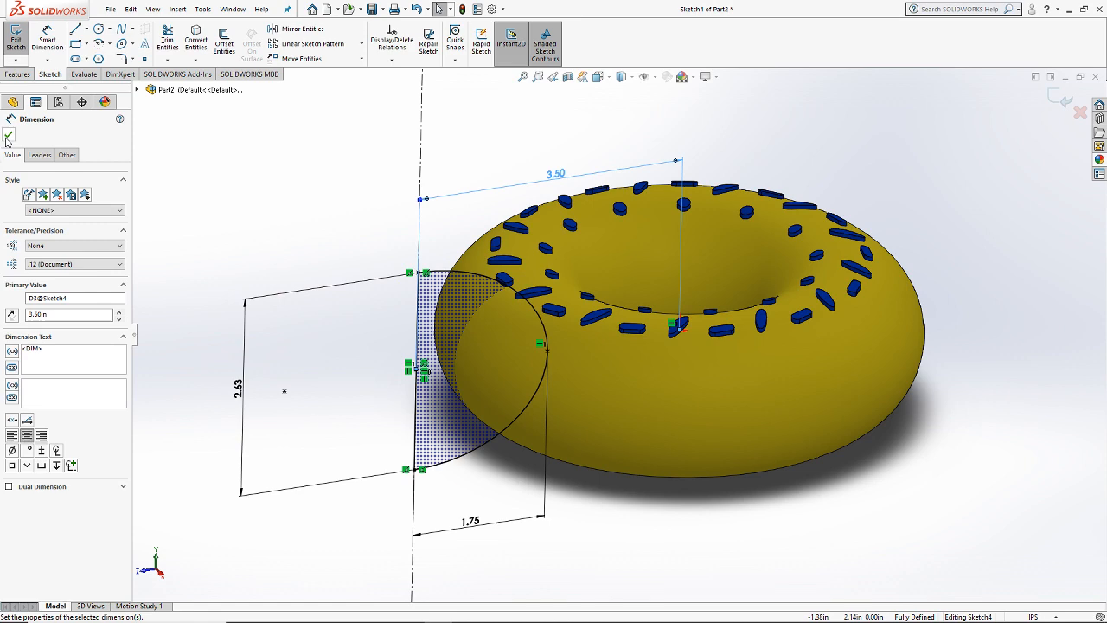
click(9, 134)
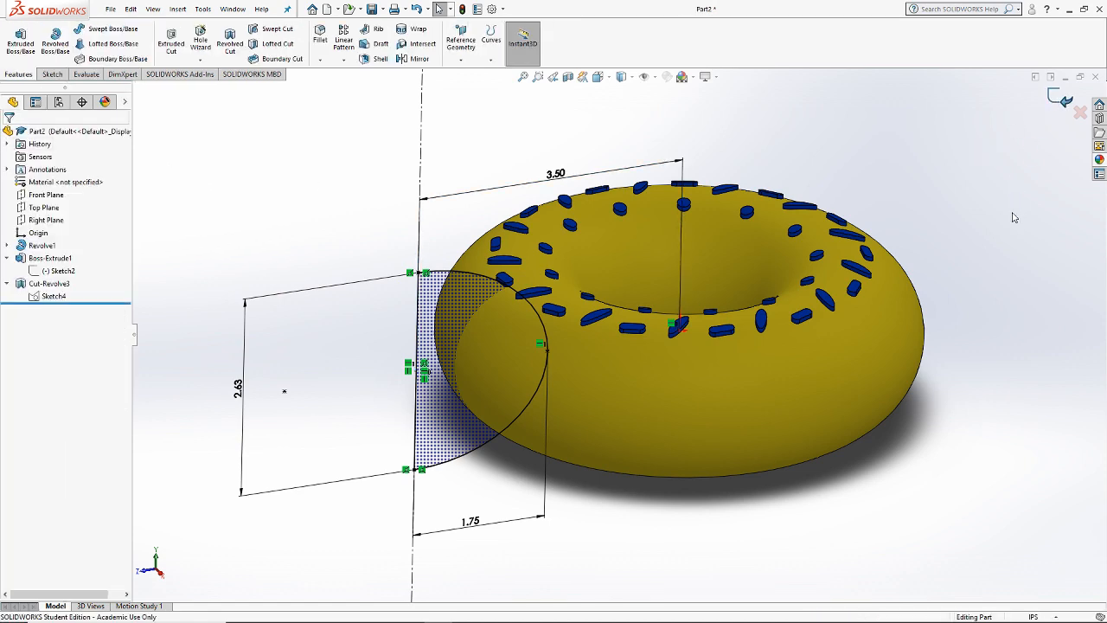
mouse_move(773, 229)
middle_down()
mouse_move(790, 157)
mouse_move(672, 161)
mouse_move(752, 203)
mouse_move(739, 229)
middle_up()
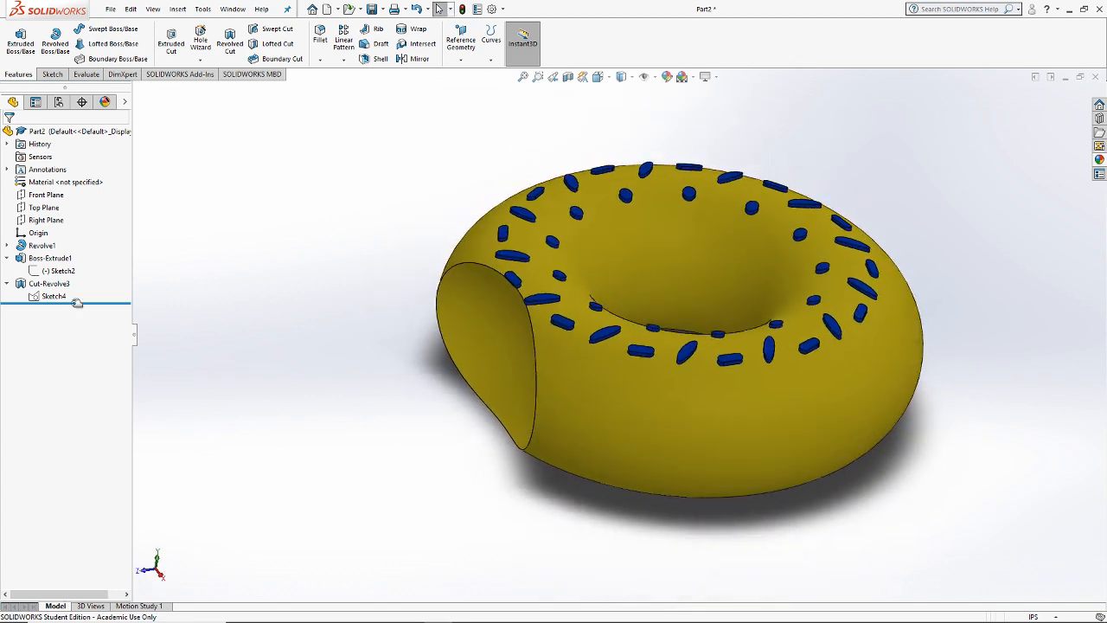
Step: Edit the bite cut's sketch again, set the half-ellipse's horizontal radius to 1.875 in, and exit the sketch
right_click(60, 296)
click(77, 264)
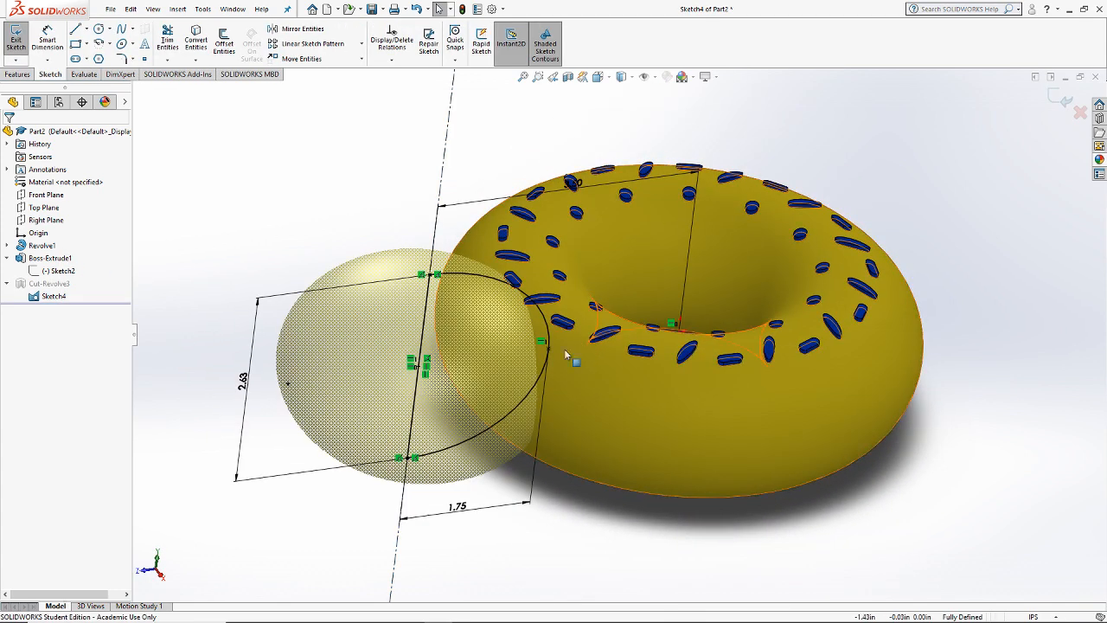
double_click(457, 506)
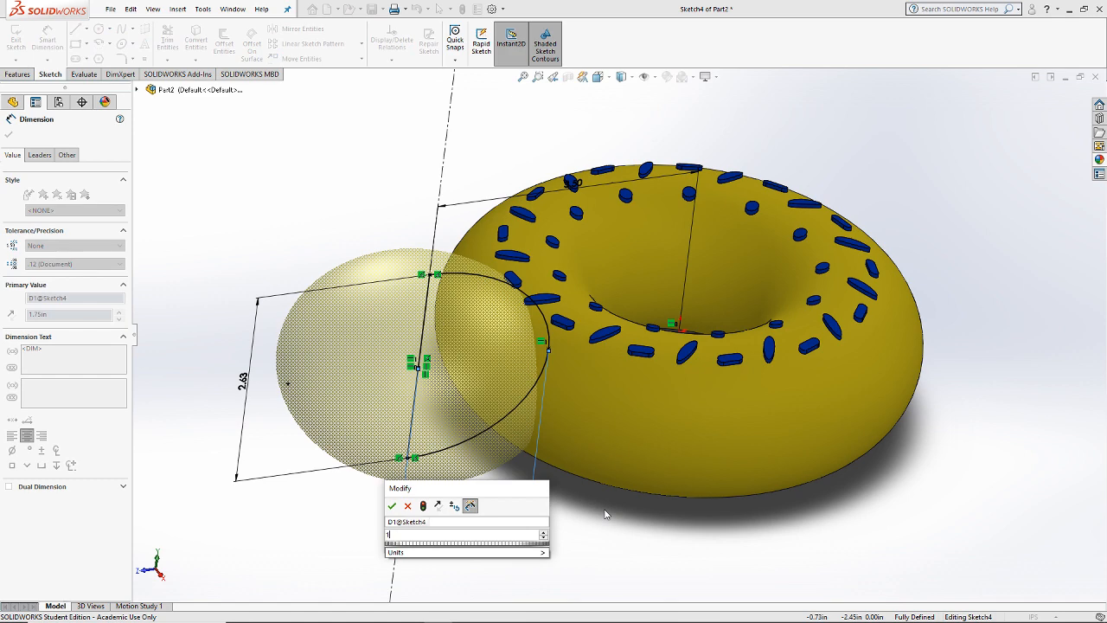
text(1.875)
key(Return)
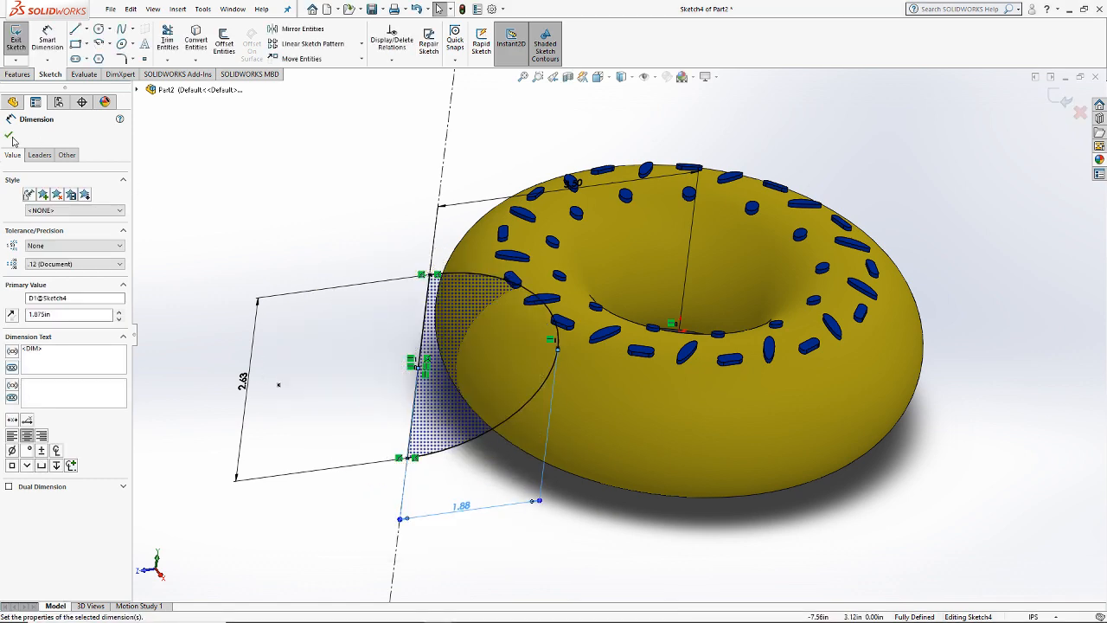
click(8, 135)
click(16, 39)
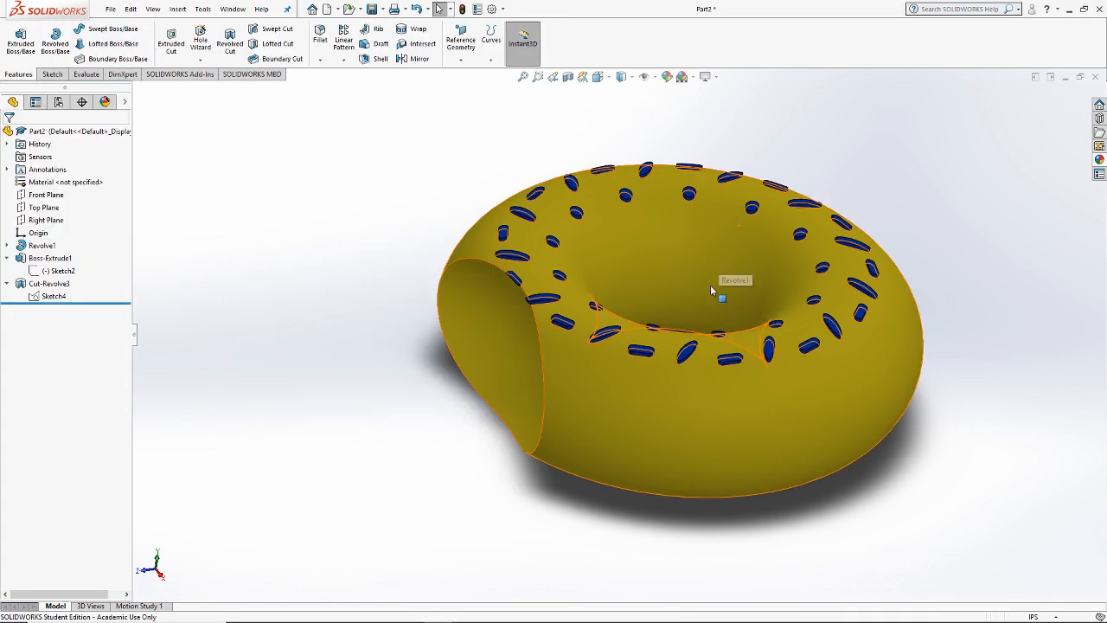
Step: Roll the model back before the bite cut, examine the donut's interior in a section view, and roll forward to the end
middle_drag(728, 280, 778, 296)
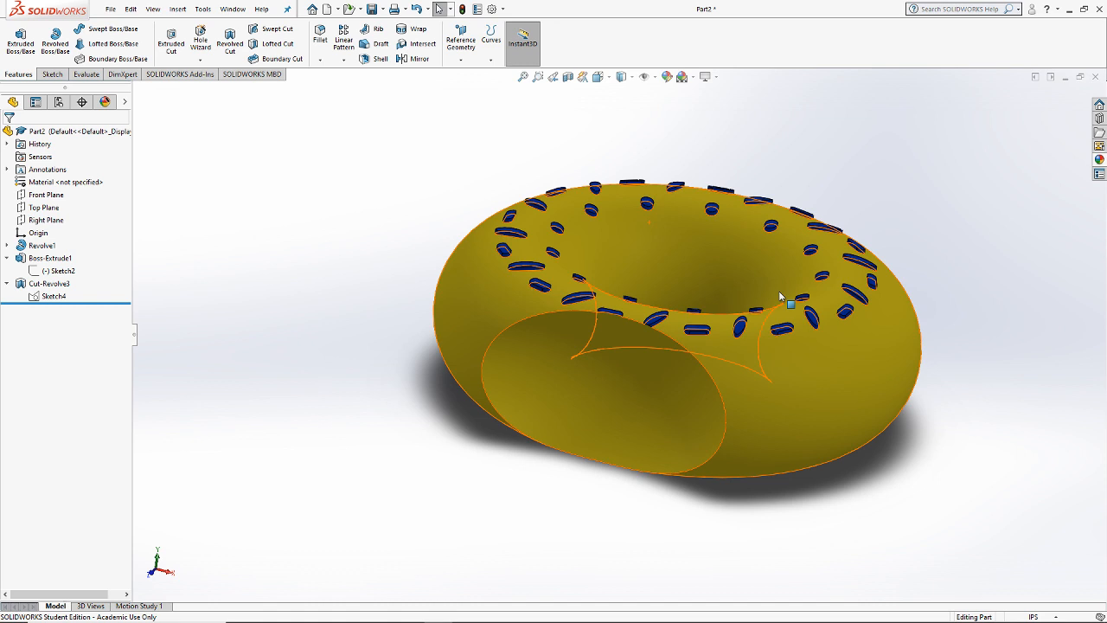
drag(112, 303, 111, 278)
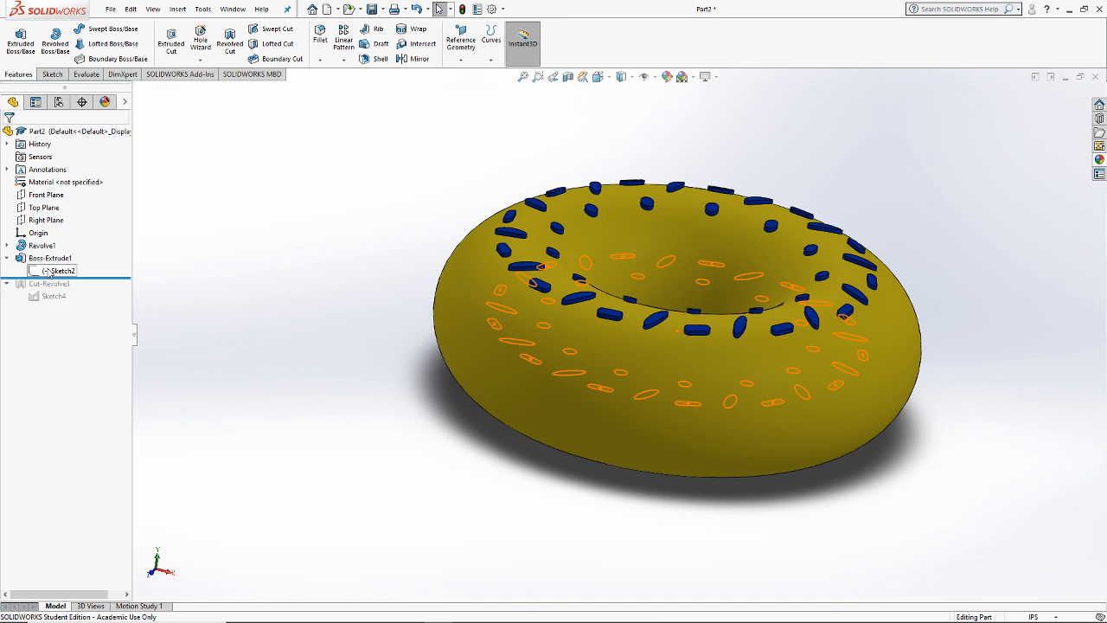
click(568, 78)
click(25, 134)
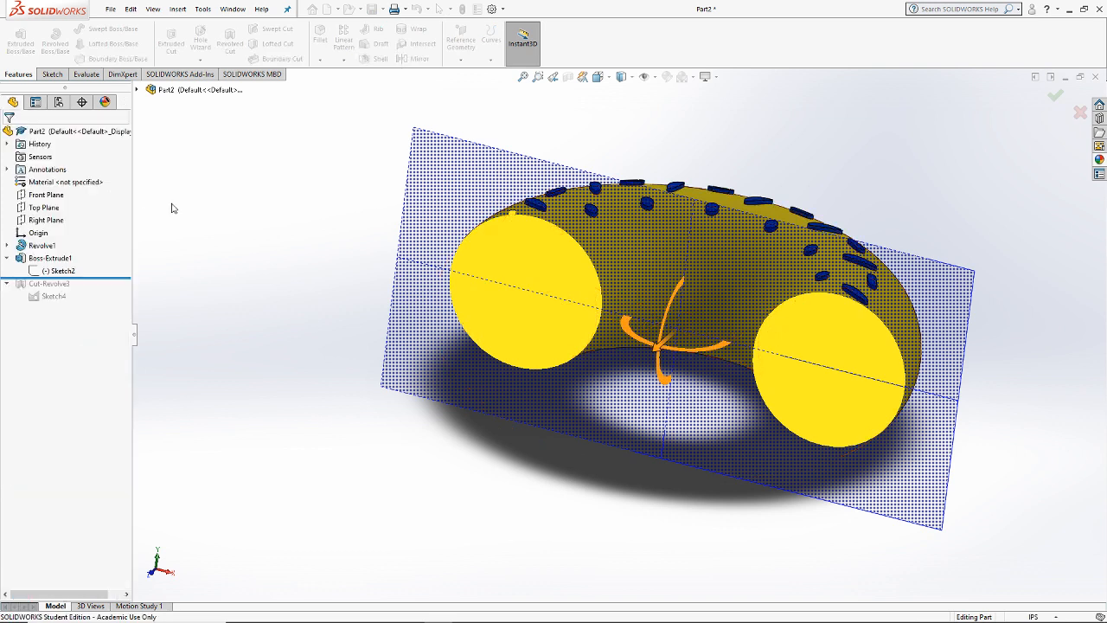
middle_drag(544, 410, 593, 318)
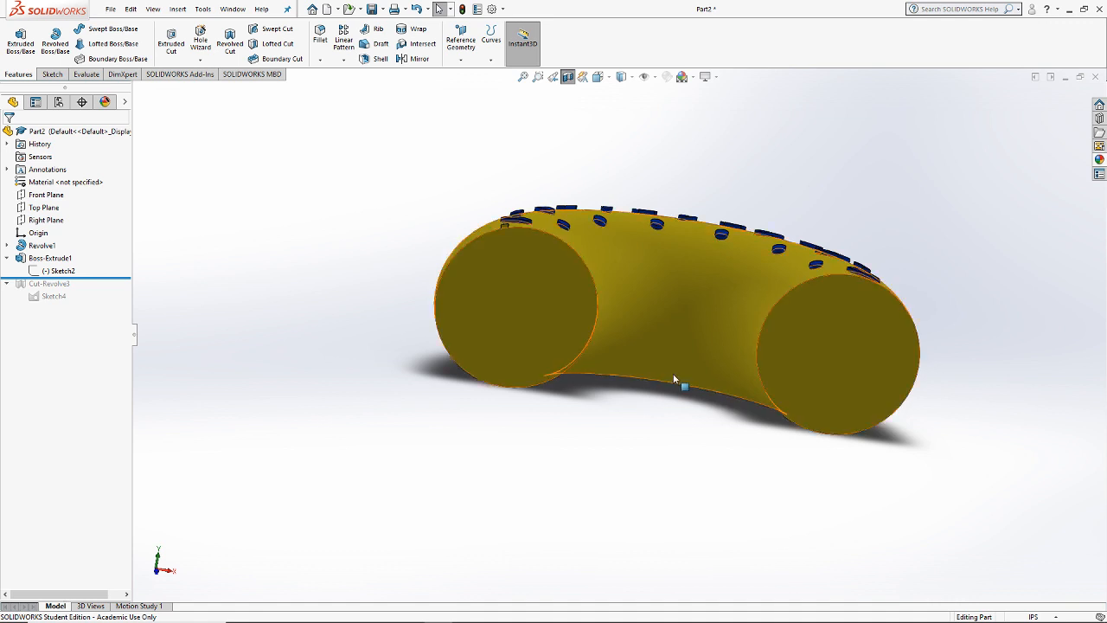
drag(99, 277, 99, 302)
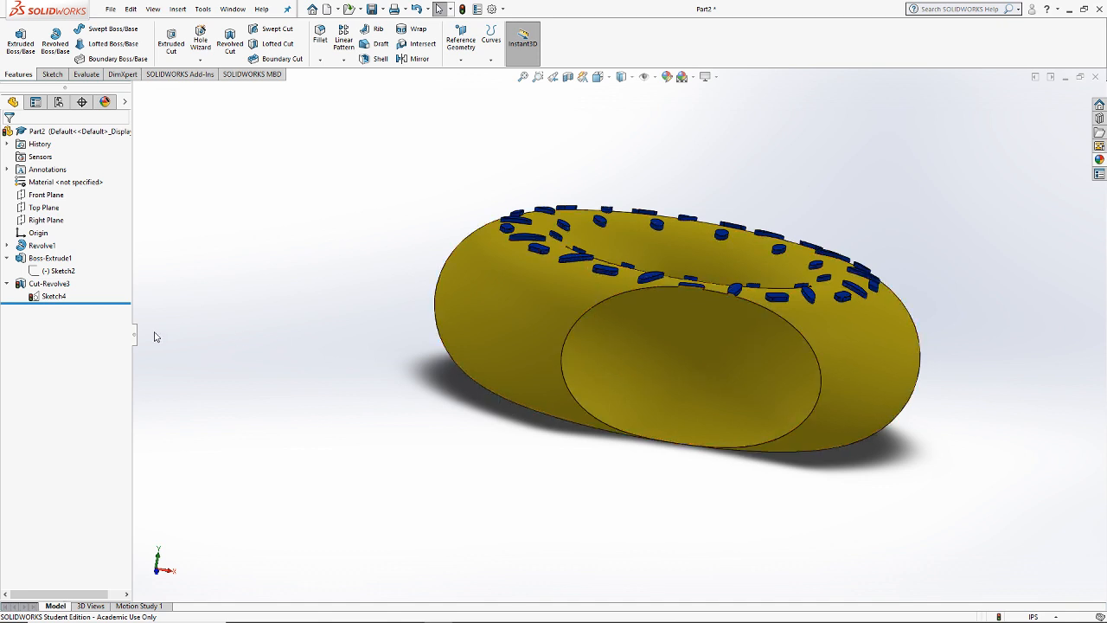
Step: Roll the model back to just after the base revolve and open its profile sketch for editing in the front view
drag(82, 303, 104, 256)
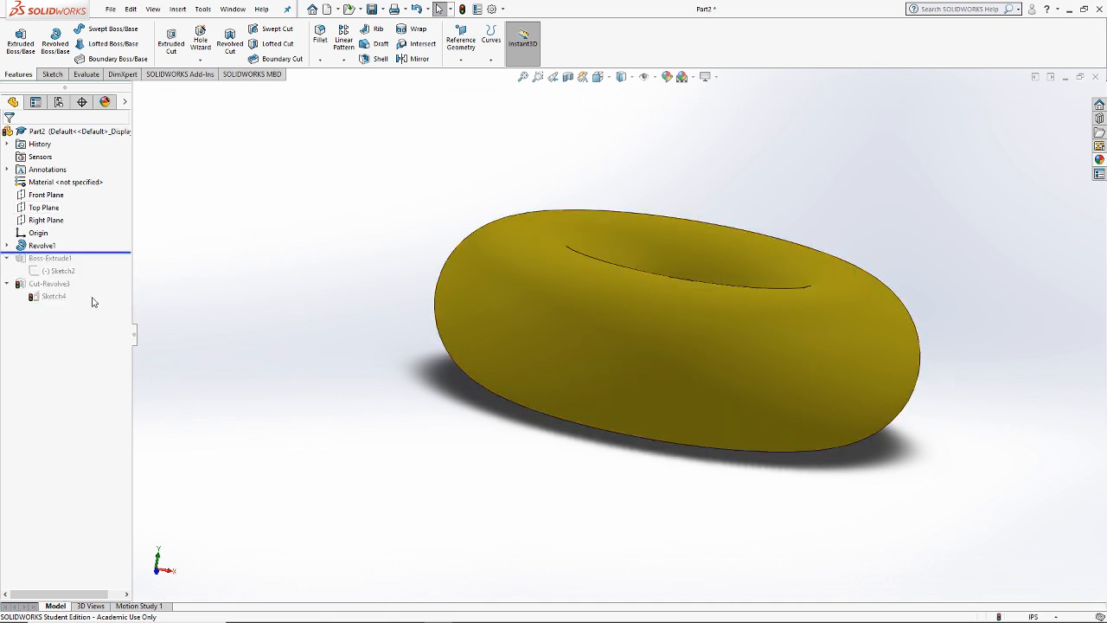
mouse_move(100, 254)
mouse_down()
mouse_move(95, 307)
mouse_move(102, 252)
mouse_up()
click(8, 247)
click(52, 222)
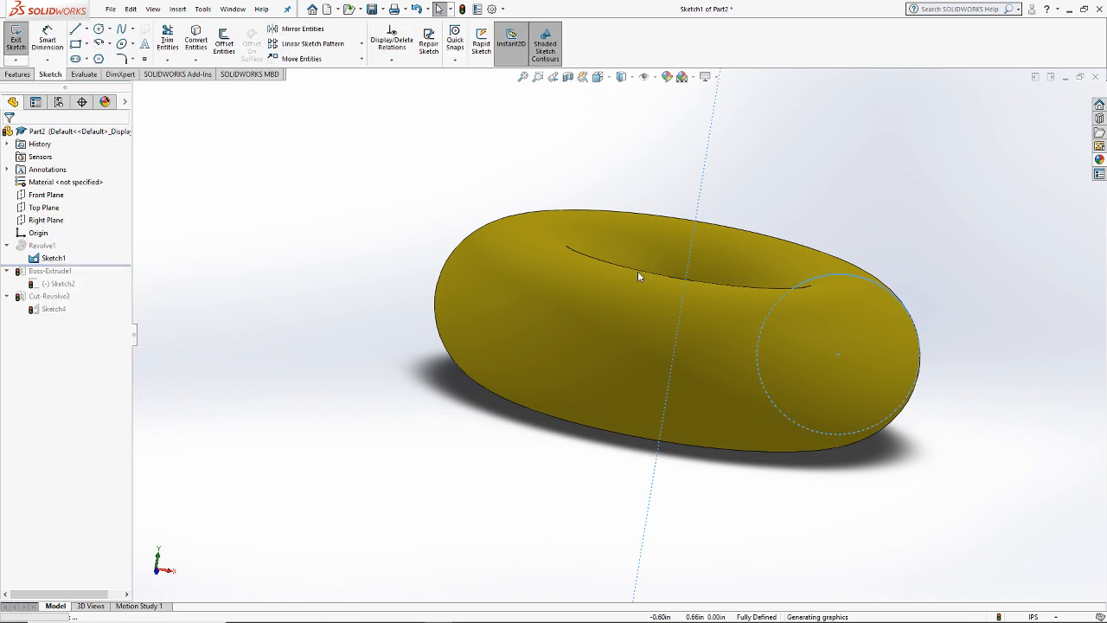
click(598, 76)
click(616, 126)
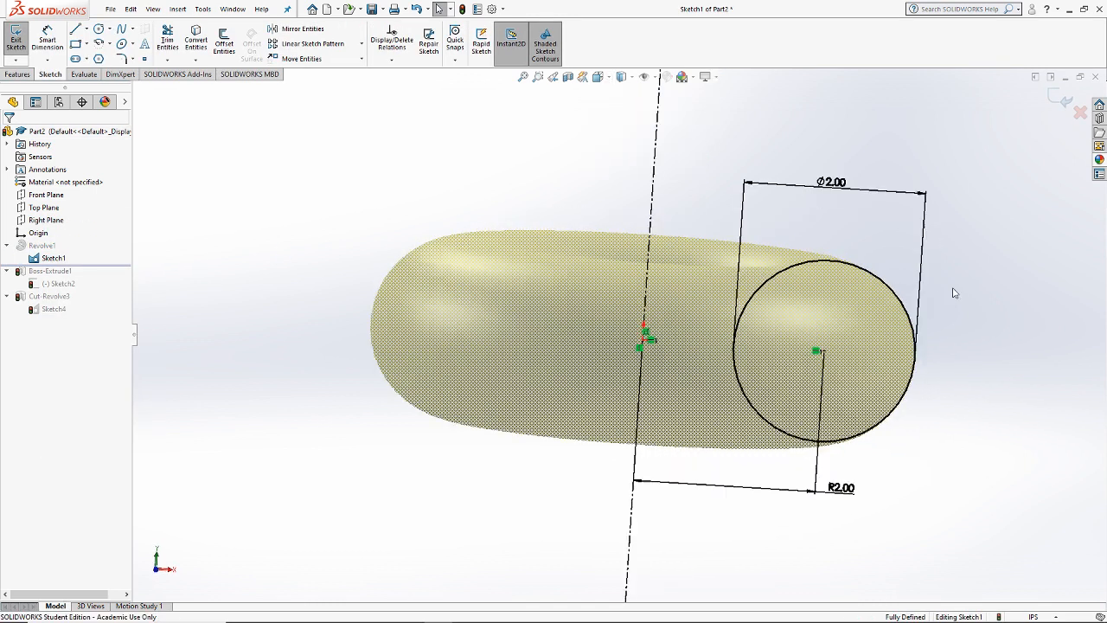
Step: Sketch a second circle about 1.67 in in diameter inside the 2.00 in profile circle, sharing its centre
click(99, 31)
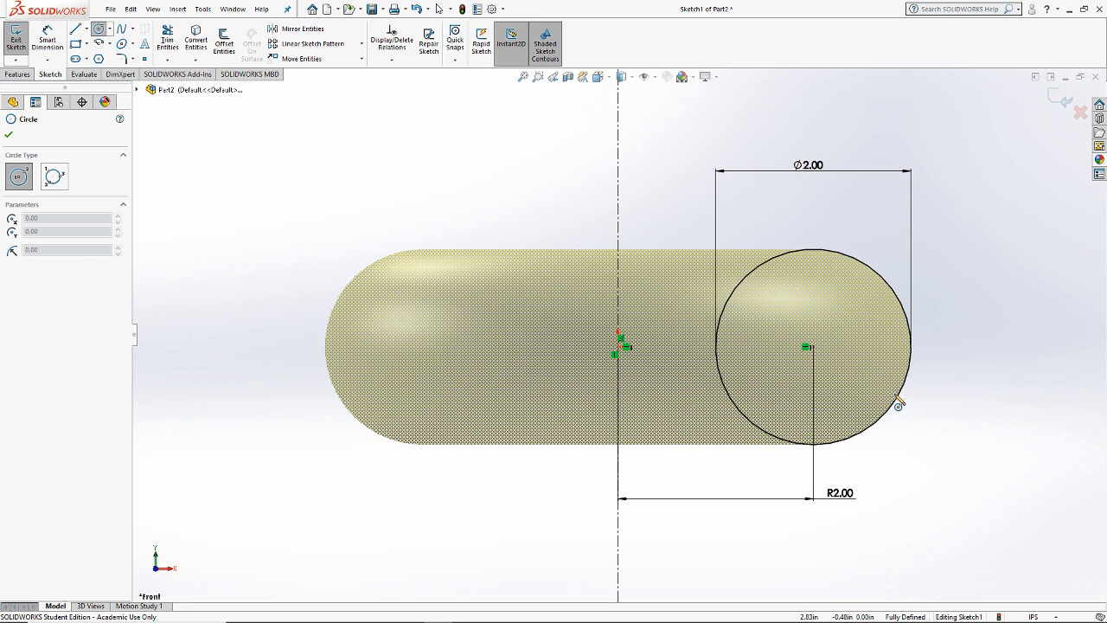
click(806, 347)
click(891, 391)
key(Escape)
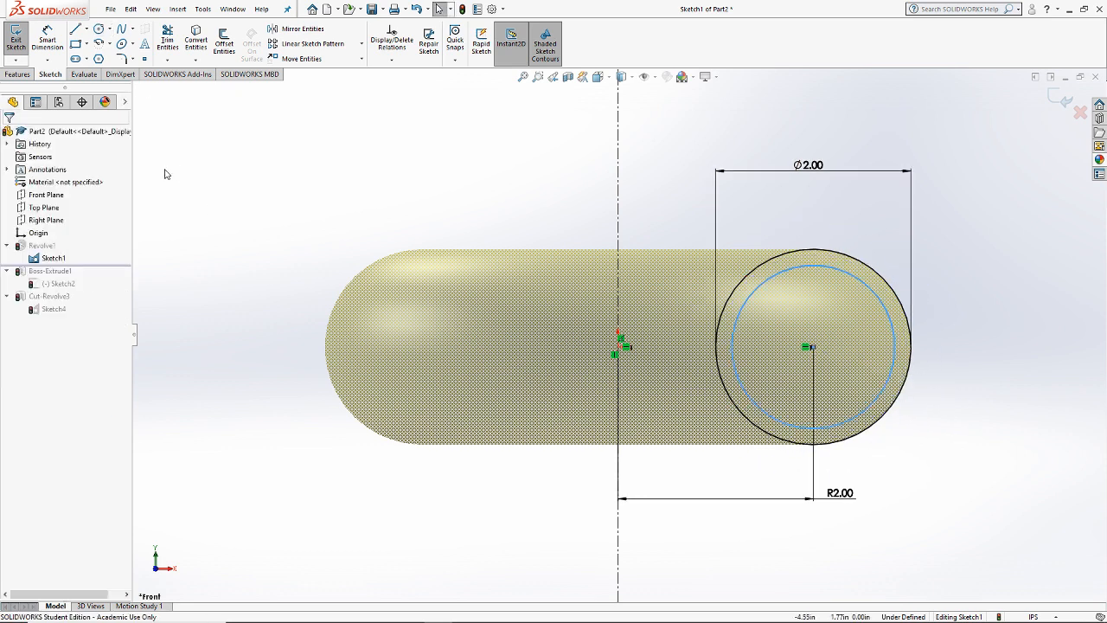
click(50, 42)
click(859, 279)
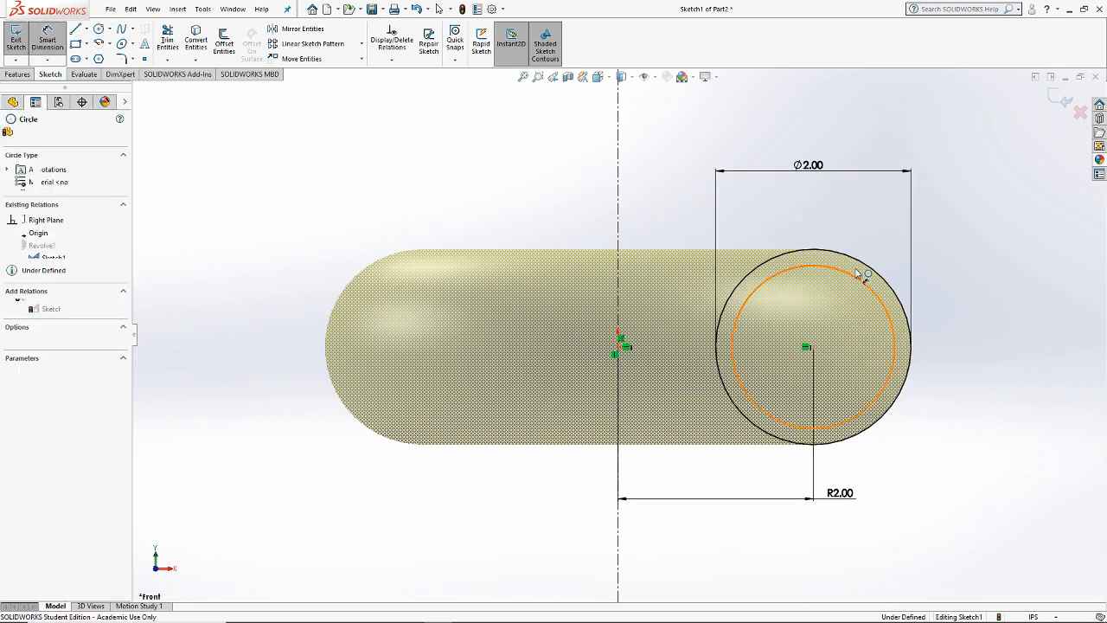
key(Escape)
Step: Sketch a horizontal line from the shared centre of the circles to the inner circle's edge
scroll(926, 366, down, 3)
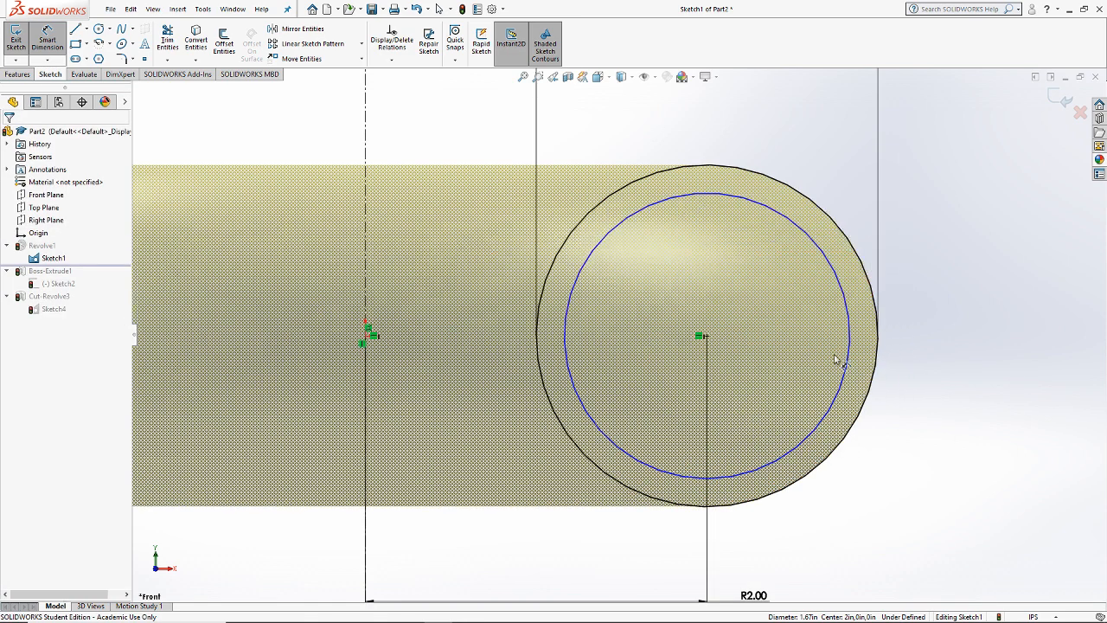
scroll(686, 339, up, 1)
scroll(686, 339, down, 1)
key(l)
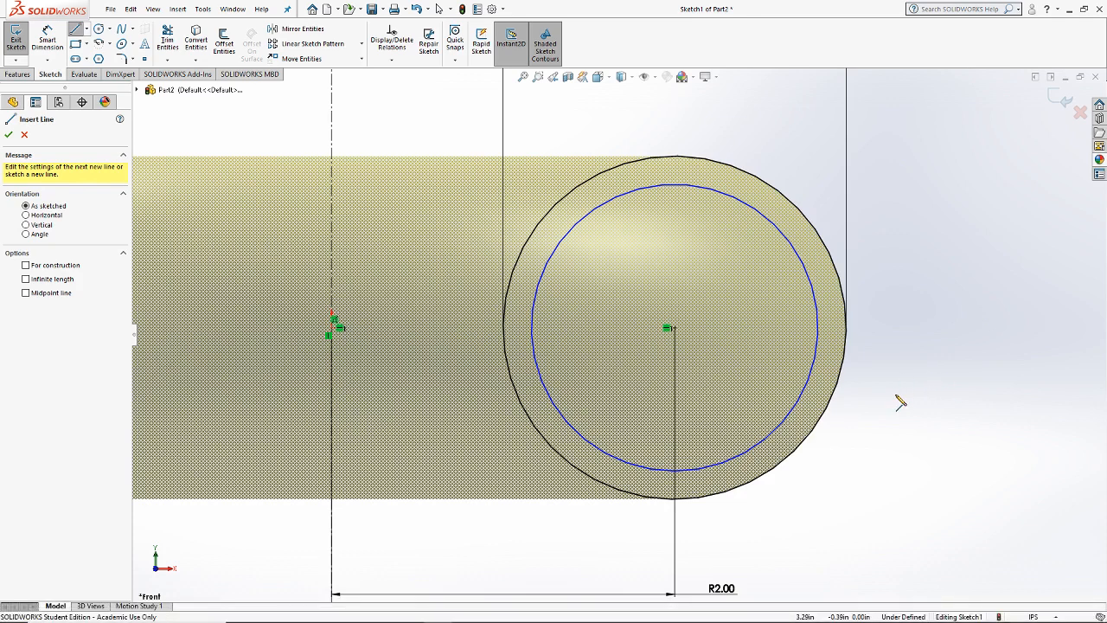
click(673, 328)
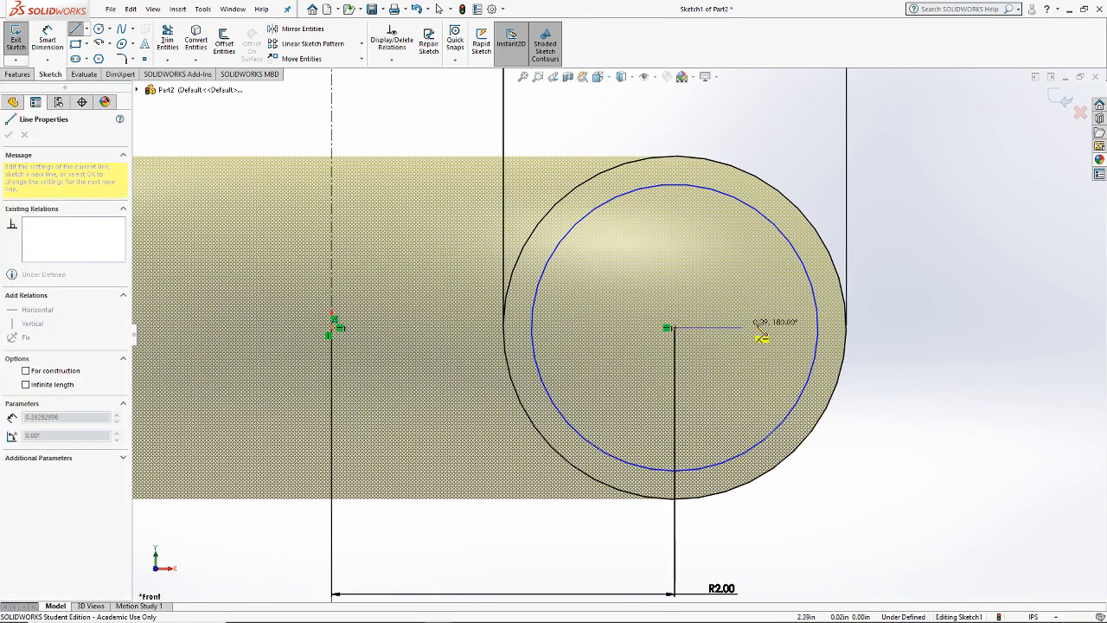
click(817, 329)
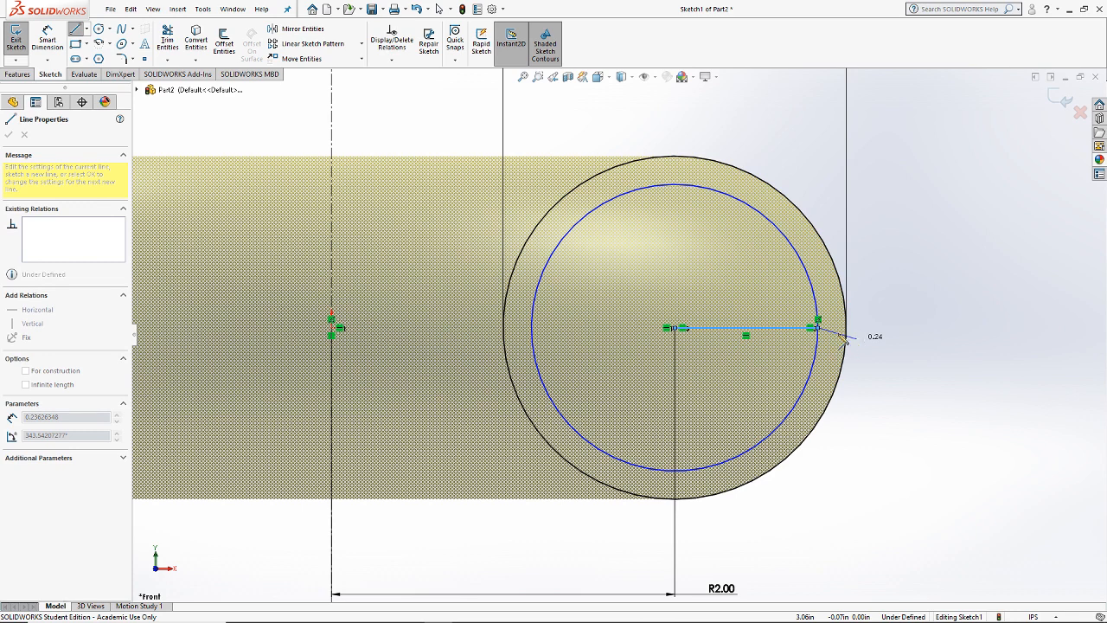
key(Escape)
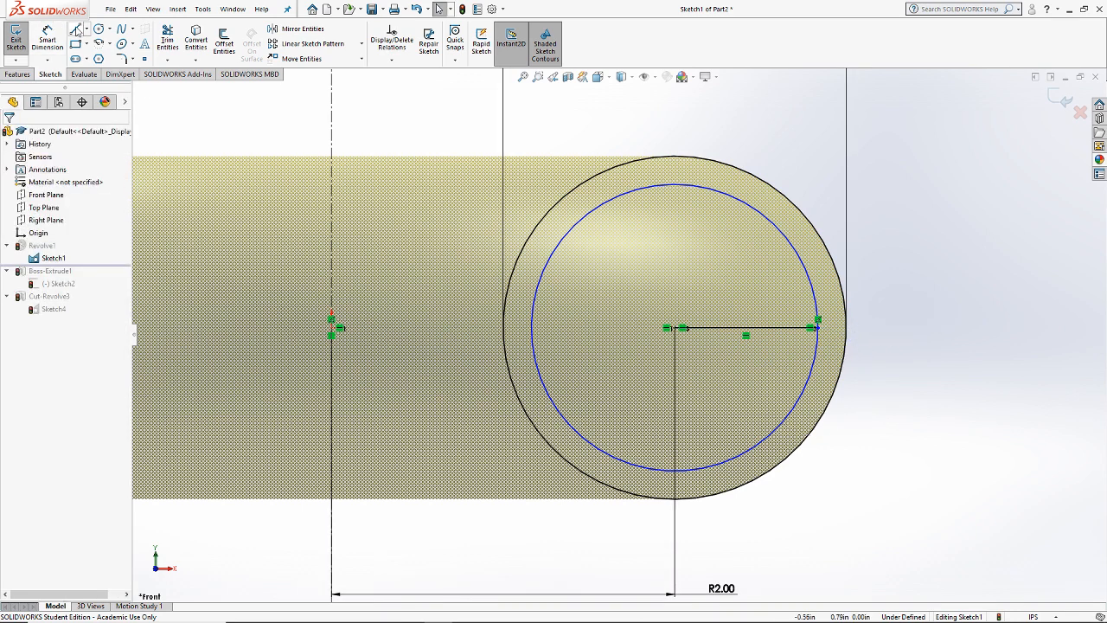
Step: Sketch a horizontal construction line from the end of the first line to the outer circle
click(76, 29)
click(49, 265)
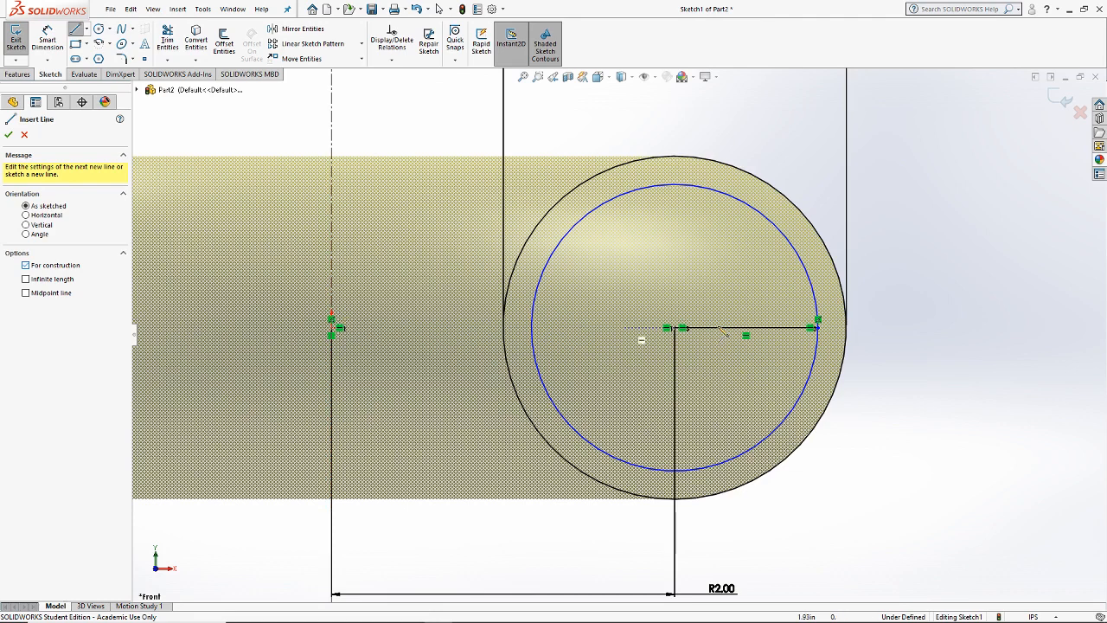
click(817, 327)
click(845, 327)
key(Escape)
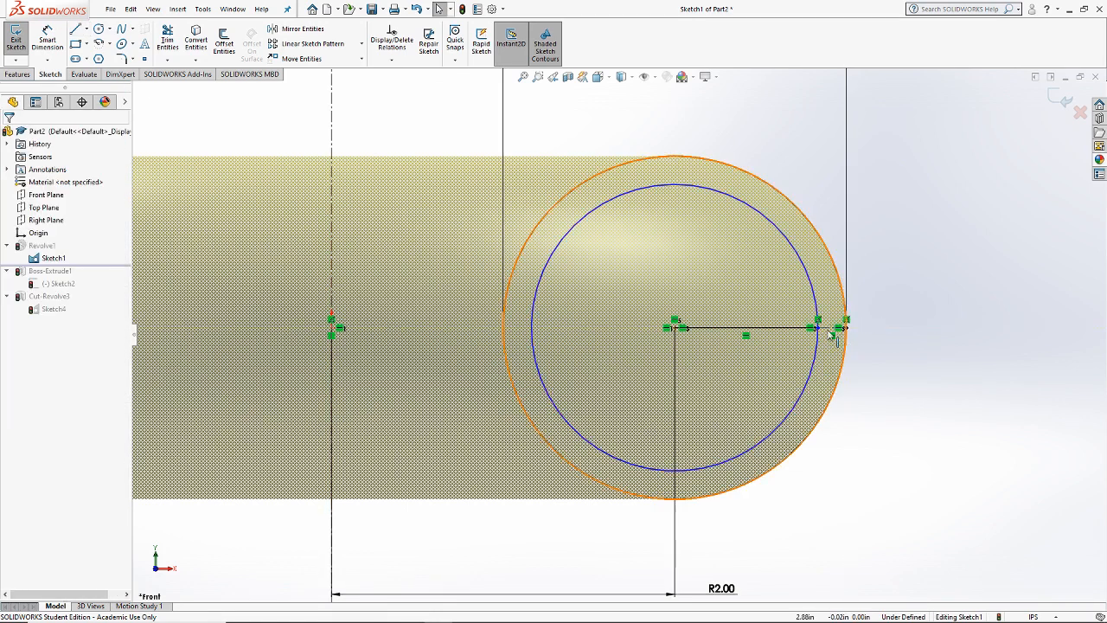
Step: Make the two horizontal lines equal-length construction lines and exit the profile sketch
click(782, 331)
ctrl+click(782, 330)
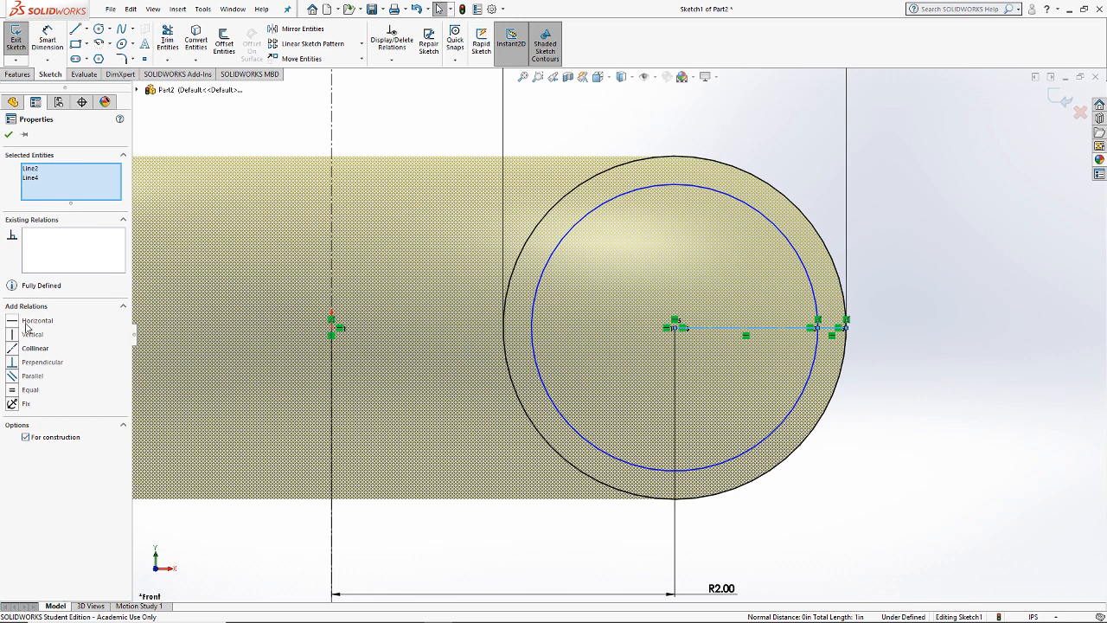
click(29, 390)
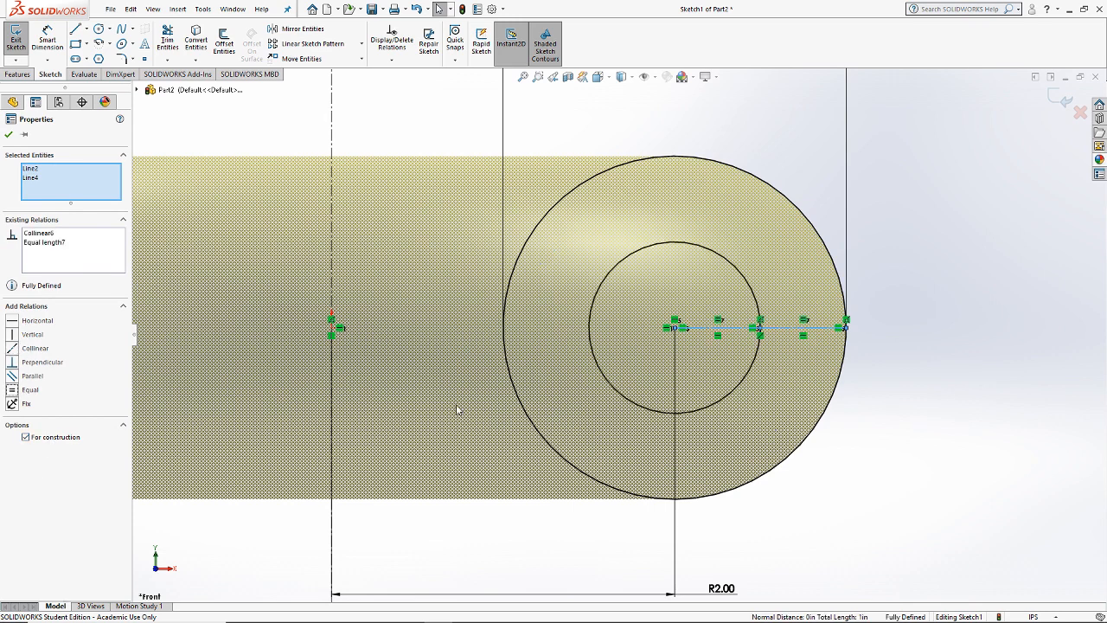
click(958, 388)
middle_drag(834, 293, 848, 346)
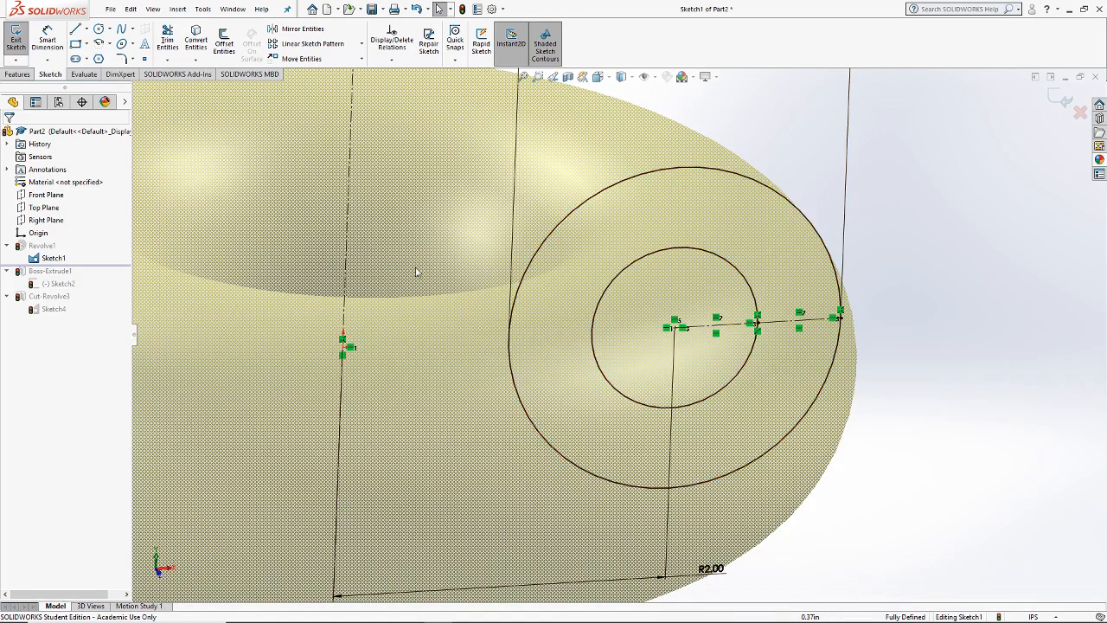
click(15, 39)
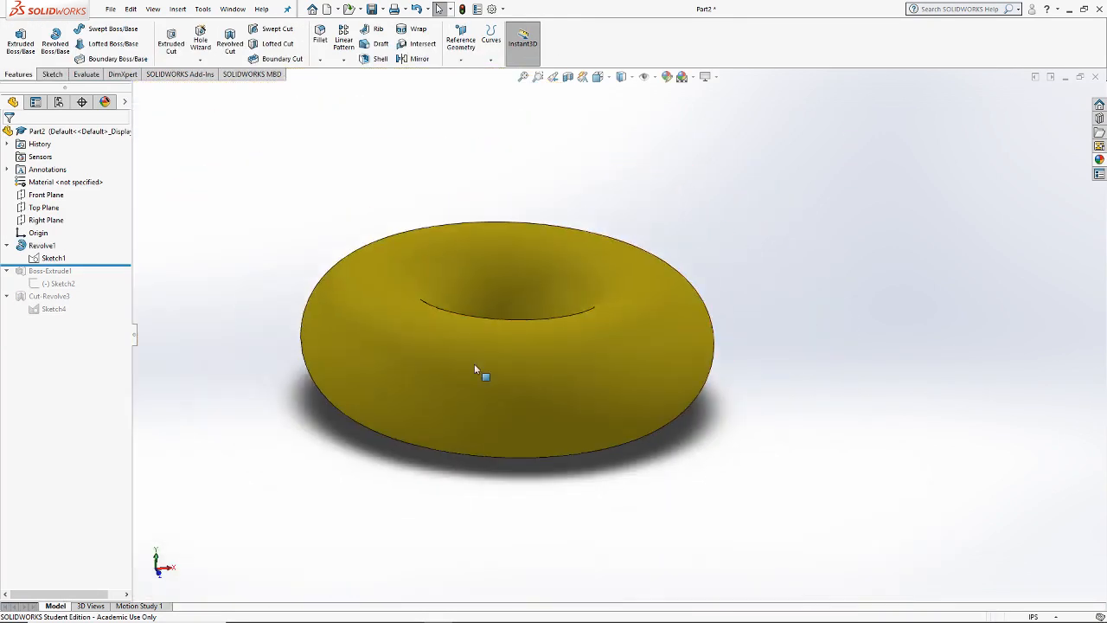
Step: Edit the base revolve so it uses only the ring between the two circles as its contour, and accept the feature
right_click(43, 246)
click(62, 218)
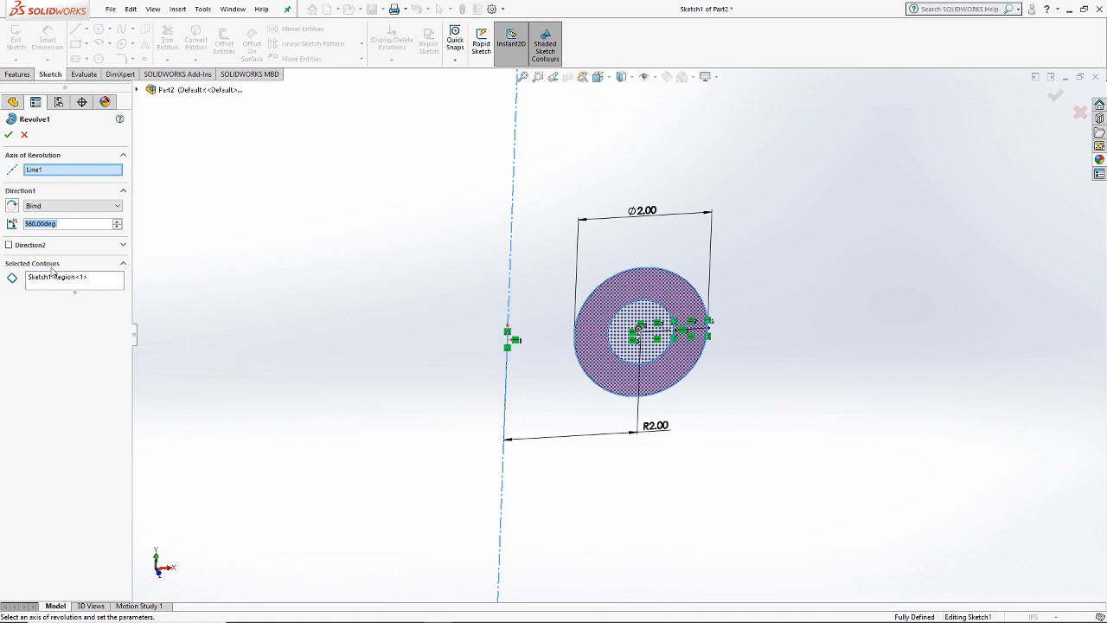
right_click(61, 282)
click(87, 285)
click(666, 388)
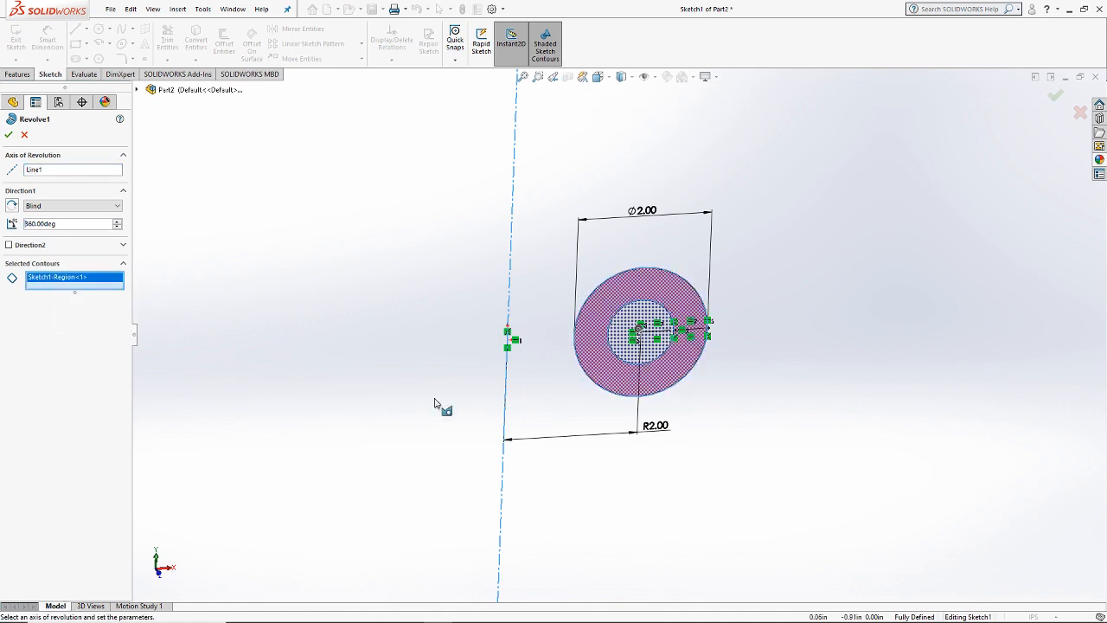
click(10, 136)
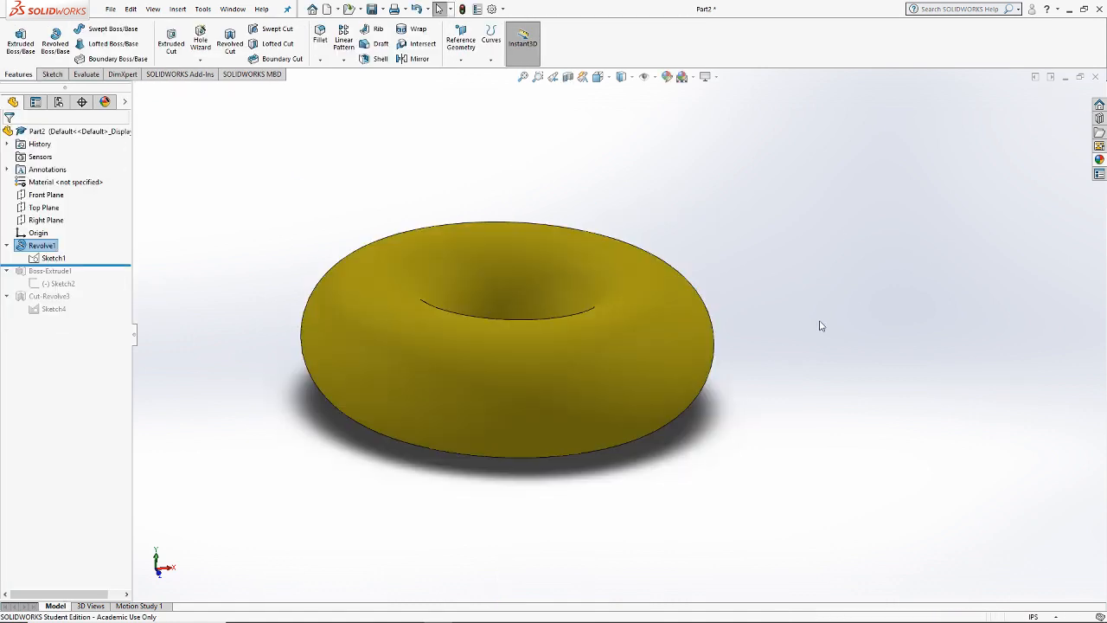
Step: Examine the donut's interior in a section view along the front plane and return to the full view
click(568, 77)
click(8, 135)
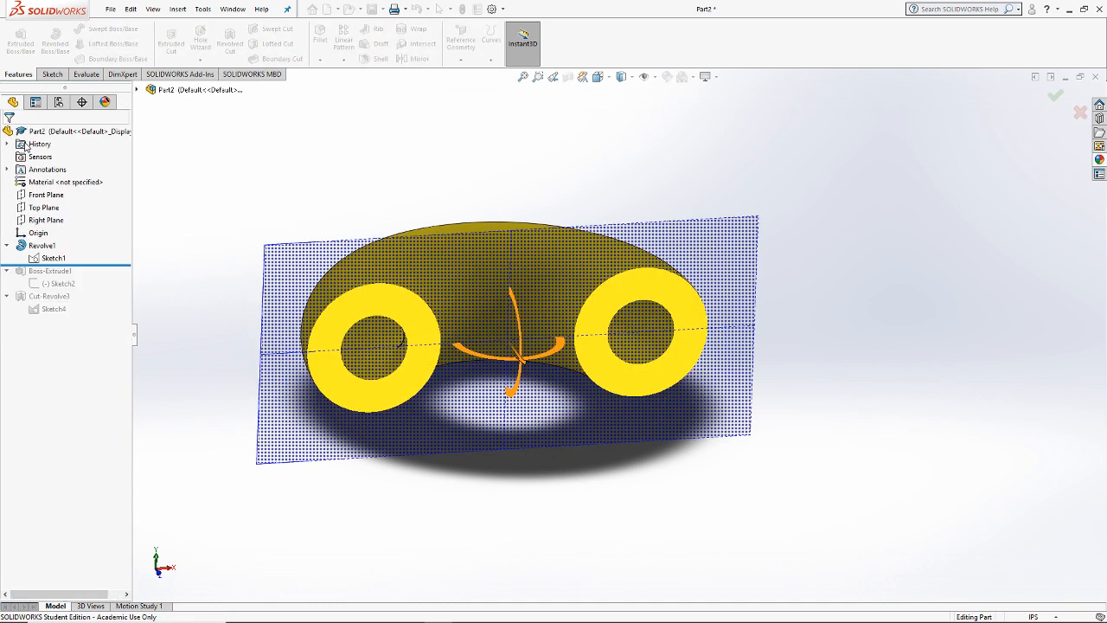
middle_drag(388, 317, 588, 346)
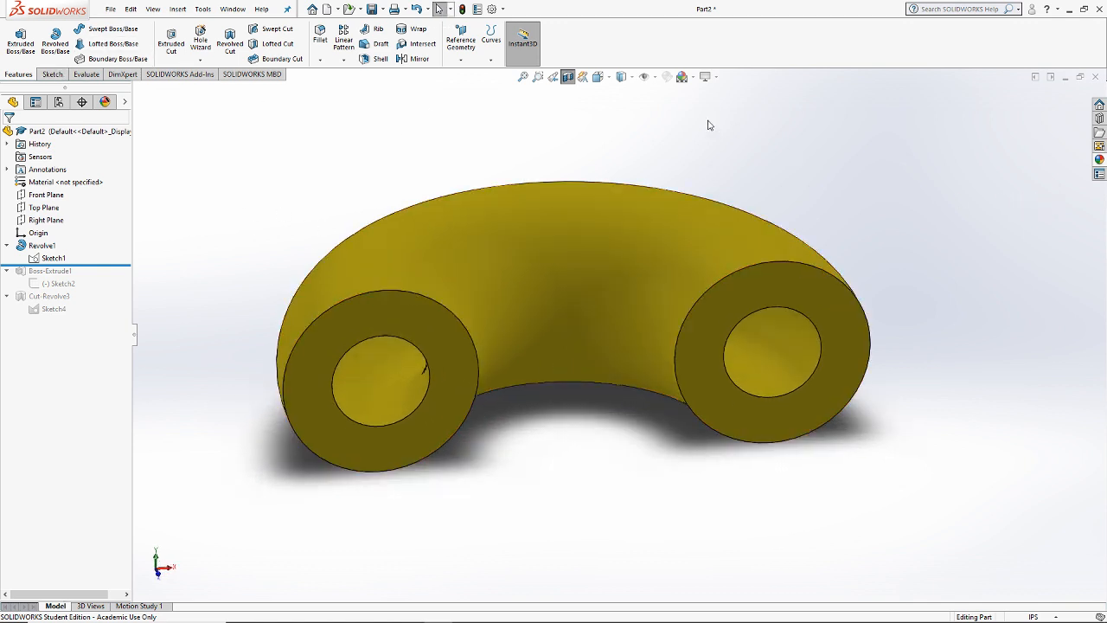
click(567, 76)
Step: Start a new sketch on the Front Plane and show the donut from the front with hidden lines visible
click(51, 73)
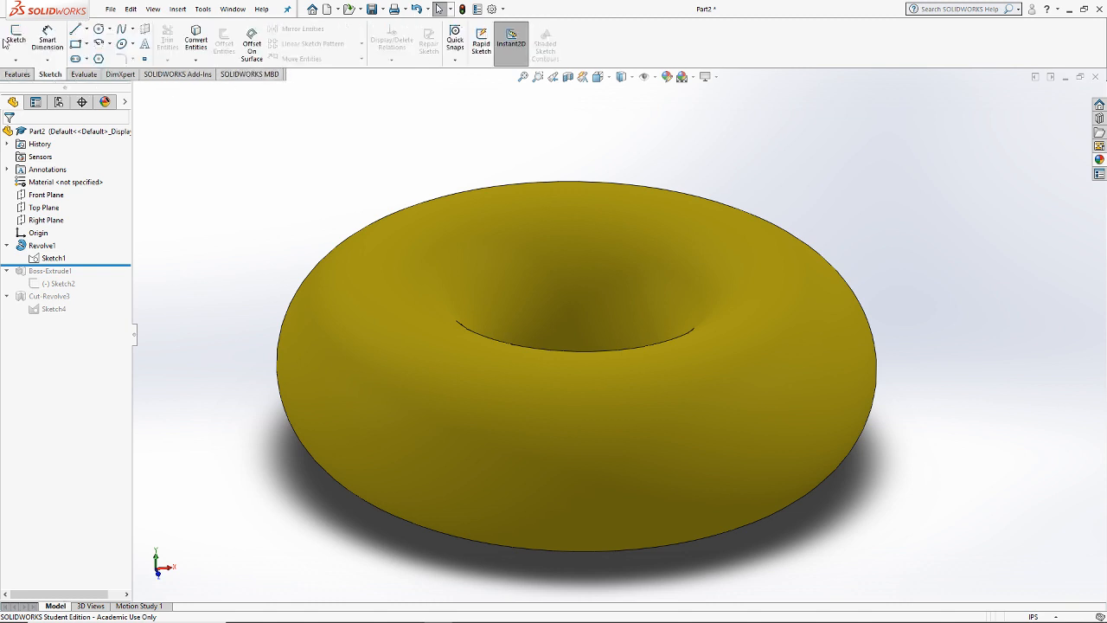
click(15, 37)
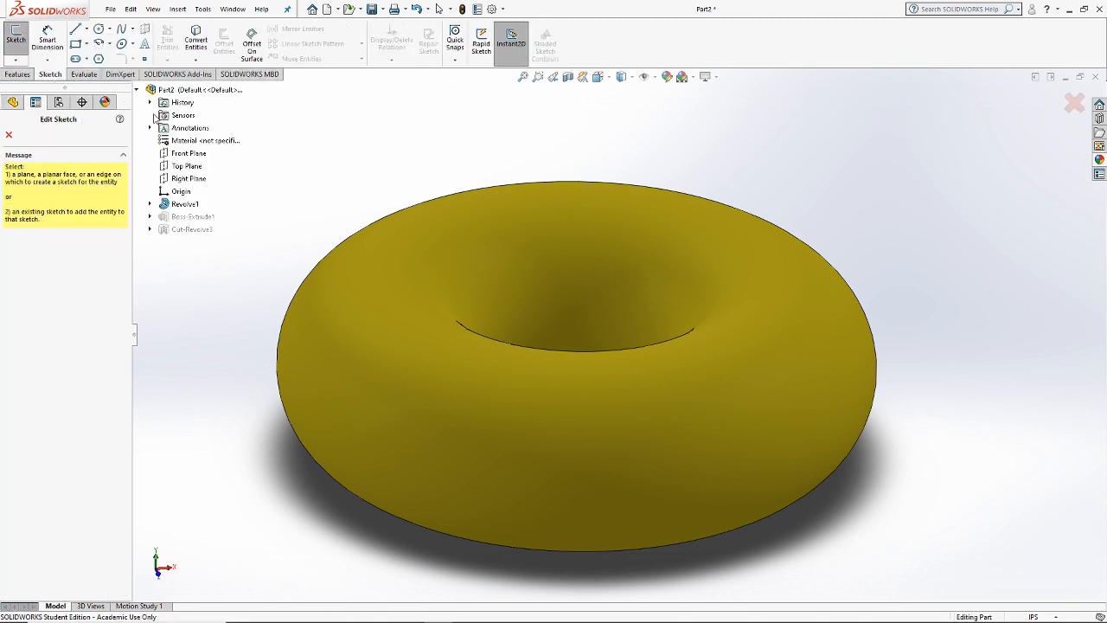
click(188, 153)
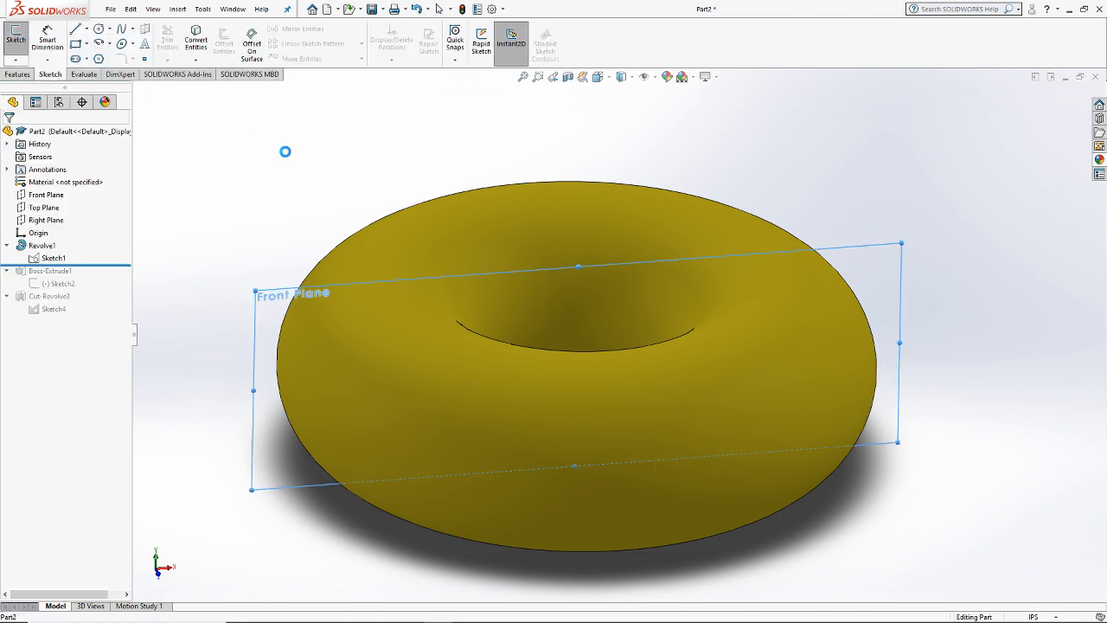
click(607, 79)
click(588, 136)
click(623, 77)
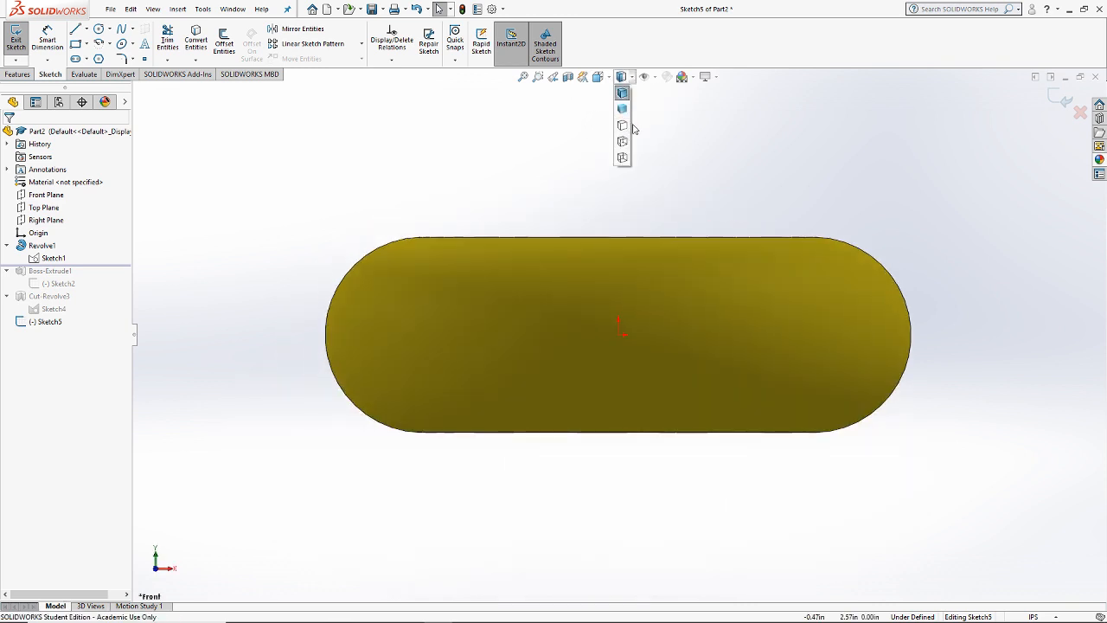
click(623, 140)
scroll(867, 289, down, 5)
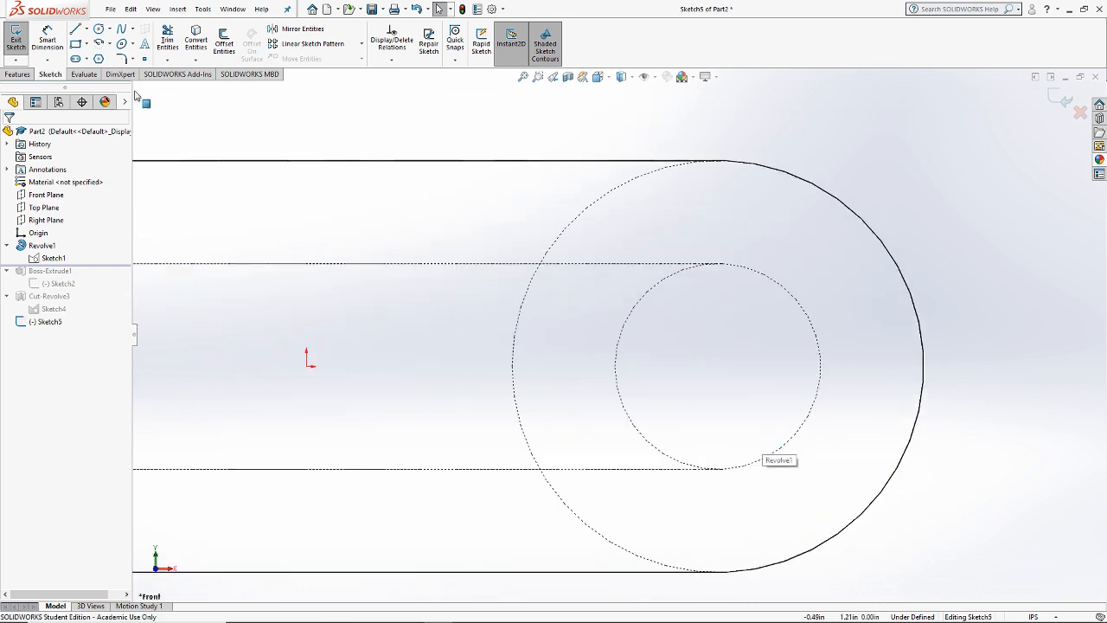
Step: Sketch a circle about 0.85 in in diameter at the centre of the donut's inner cavity section
click(99, 29)
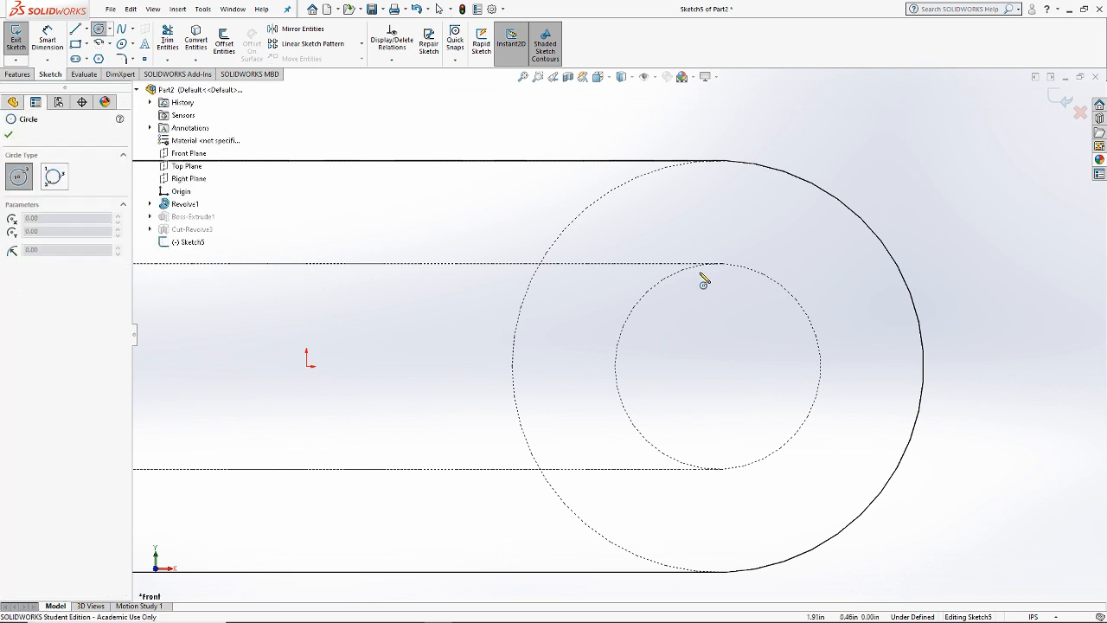
click(717, 366)
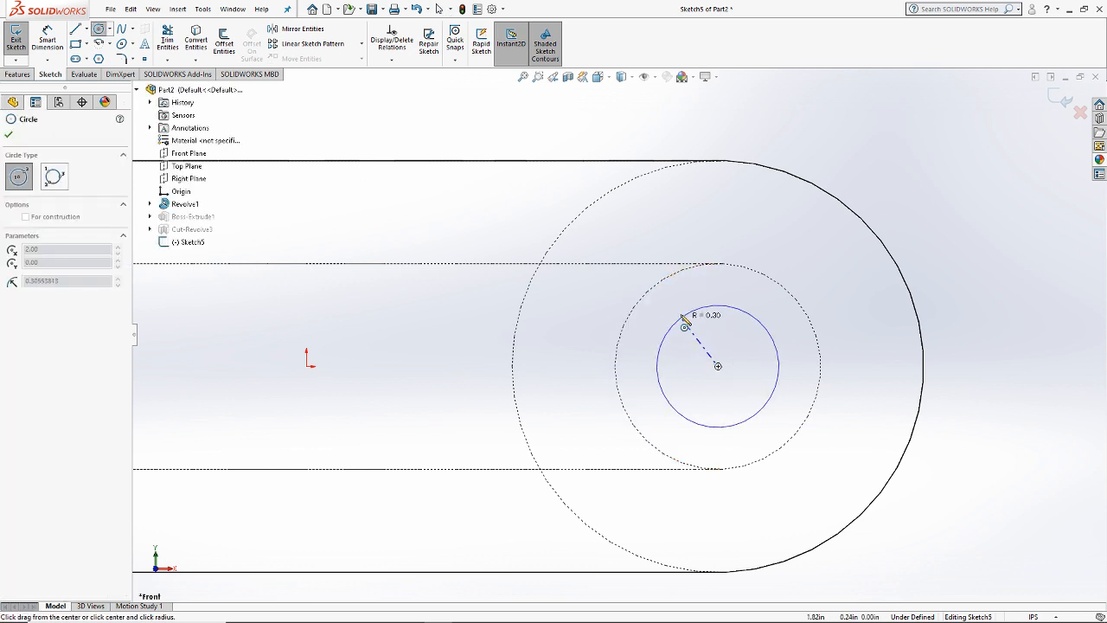
click(667, 292)
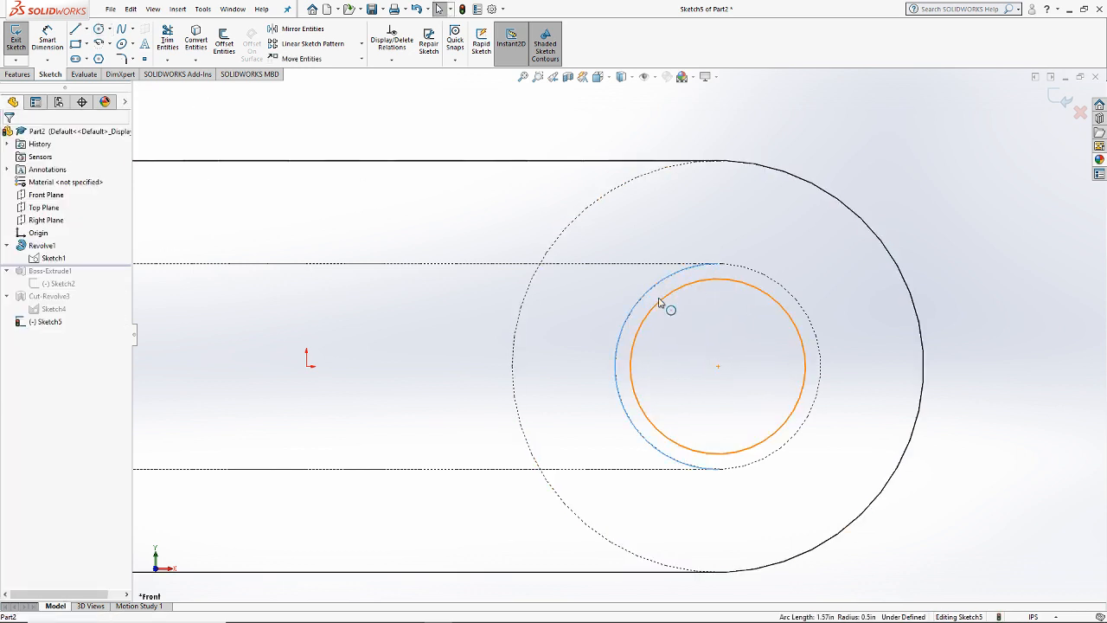
Step: Try a coradial relation between the new circle and the cavity's edge, and undo it
ctrl+click(659, 300)
click(34, 320)
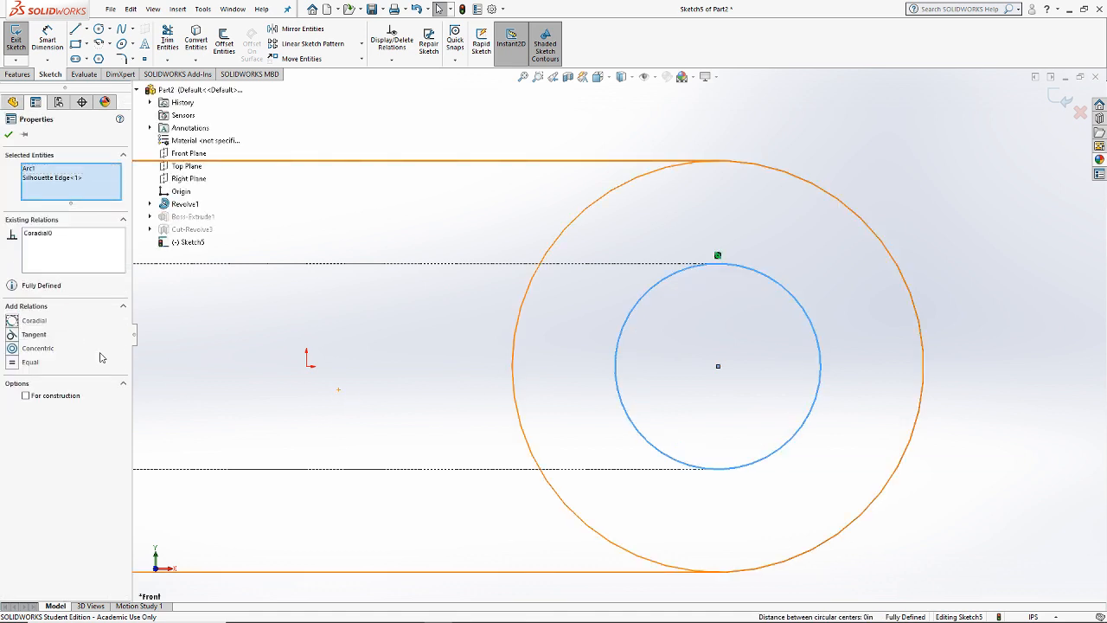
key(Escape)
click(726, 270)
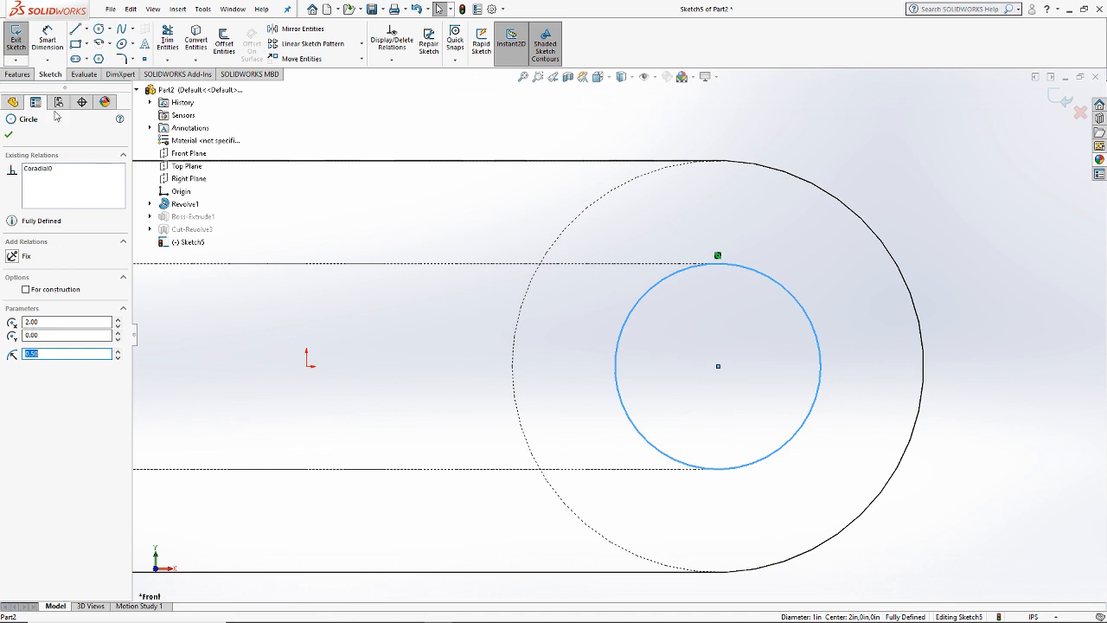
key(Escape)
click(783, 290)
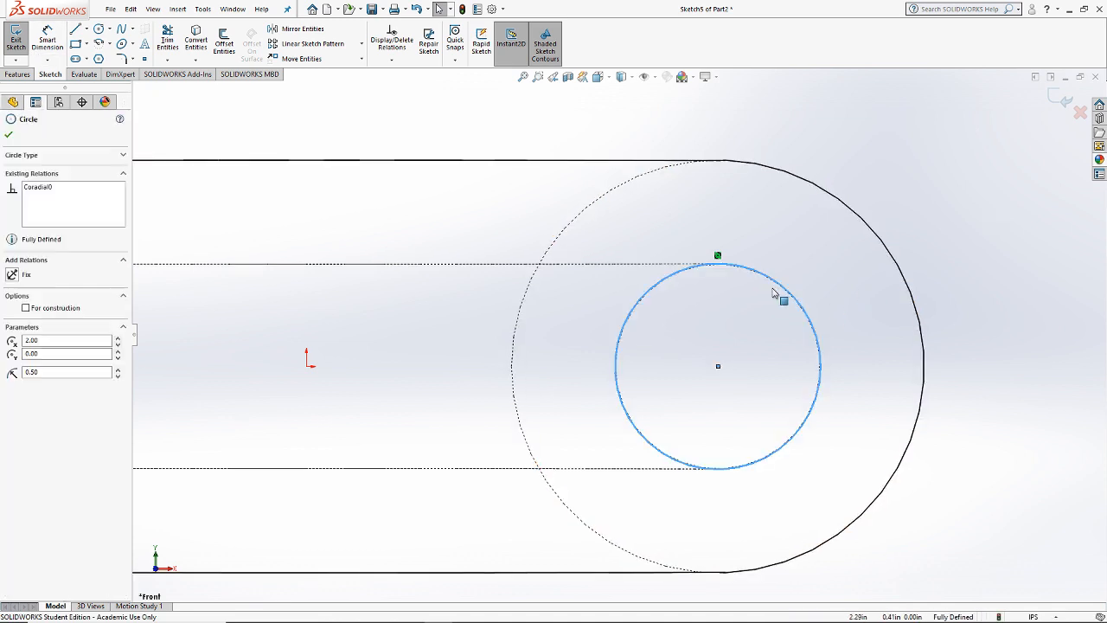
drag(776, 287, 753, 285)
key(Escape)
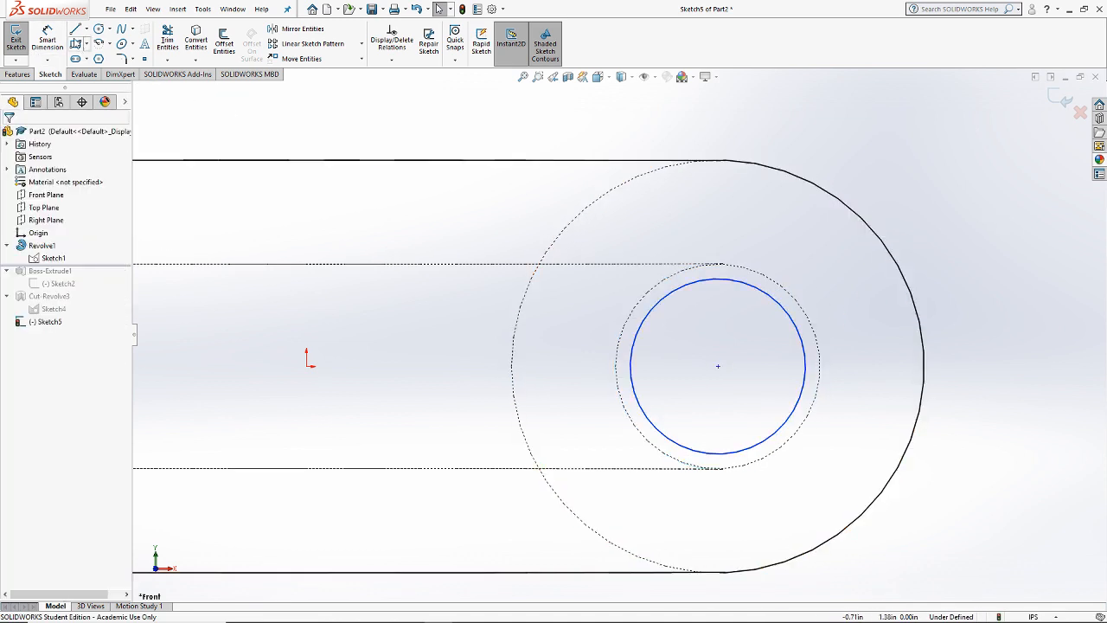
Step: Dimension the gap between the new circle and the cavity's edge and set it to 0.02 in
key(d)
click(736, 279)
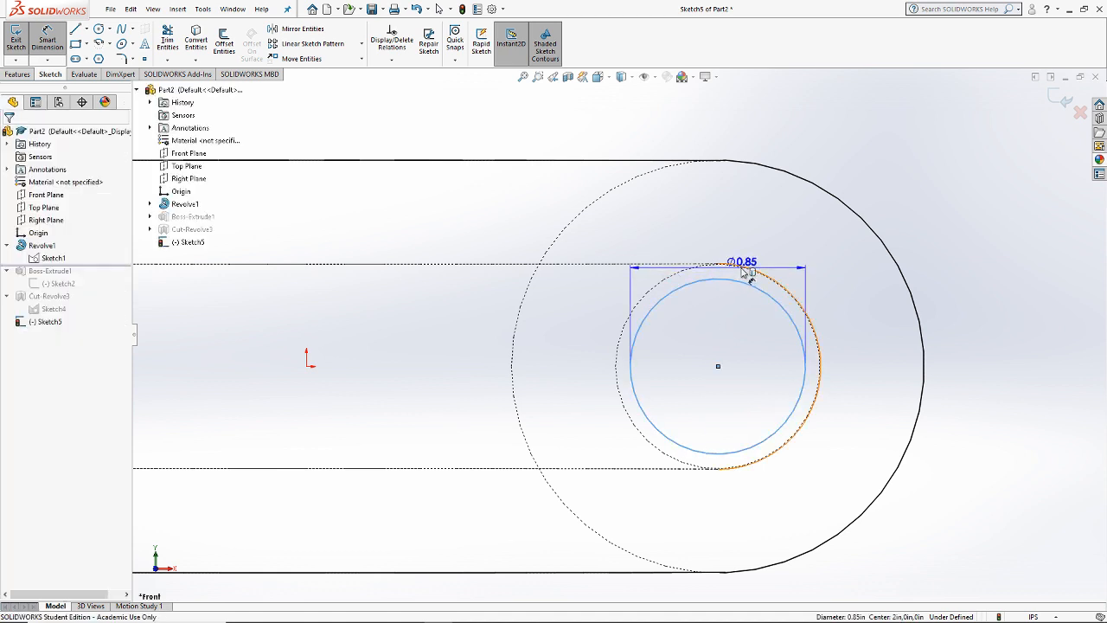
click(742, 270)
click(826, 251)
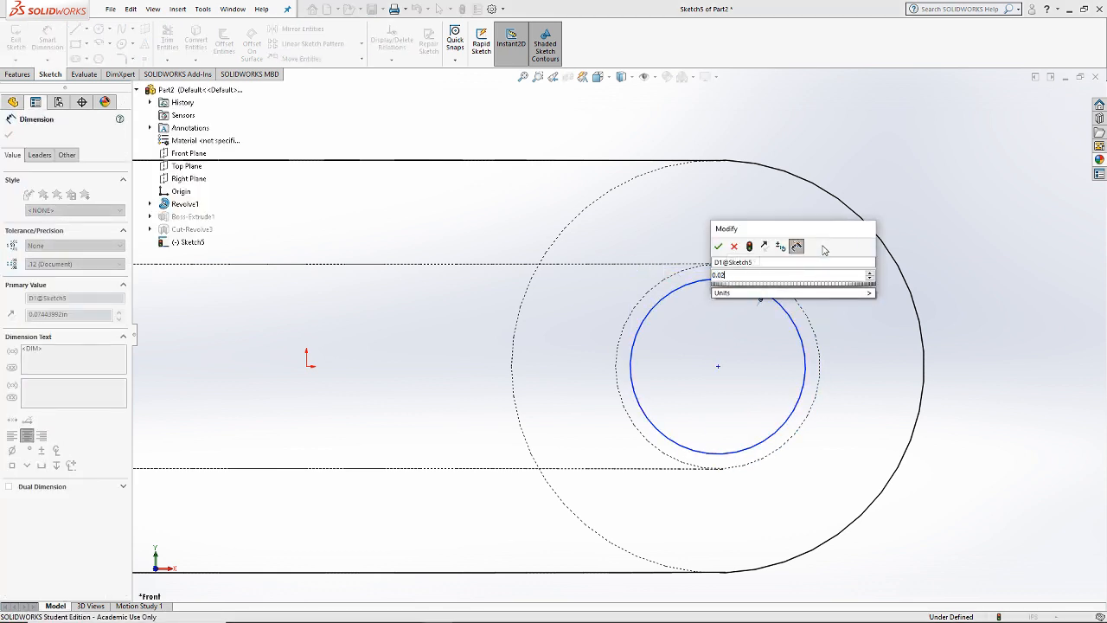
key(Return)
key(Escape)
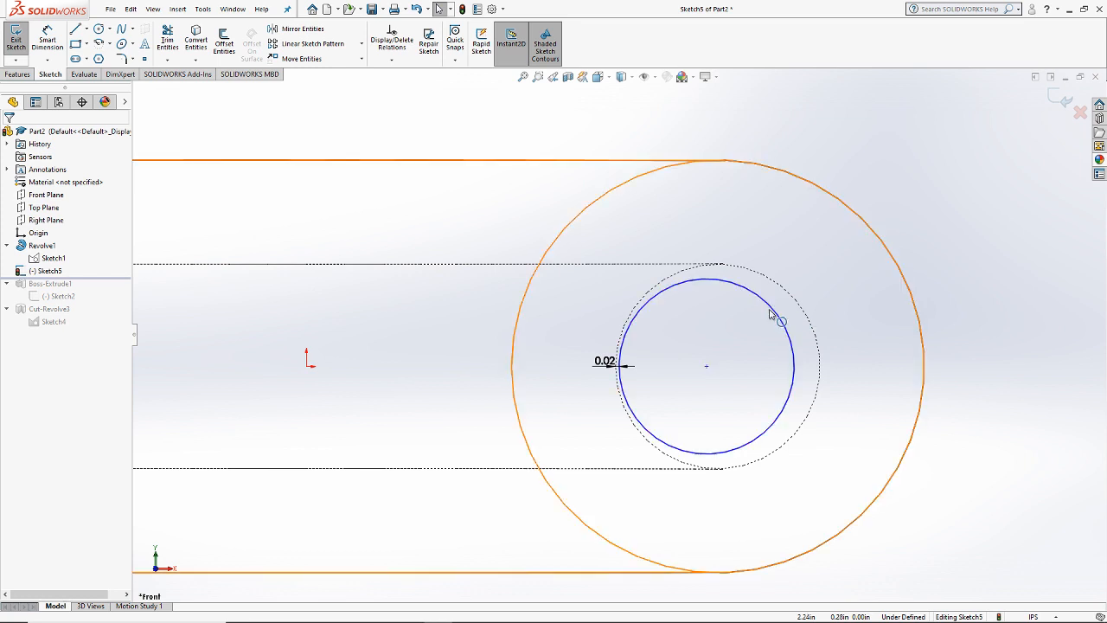
Step: Make the small core circle concentric with the cavity's round edge
click(770, 314)
ctrl+click(783, 296)
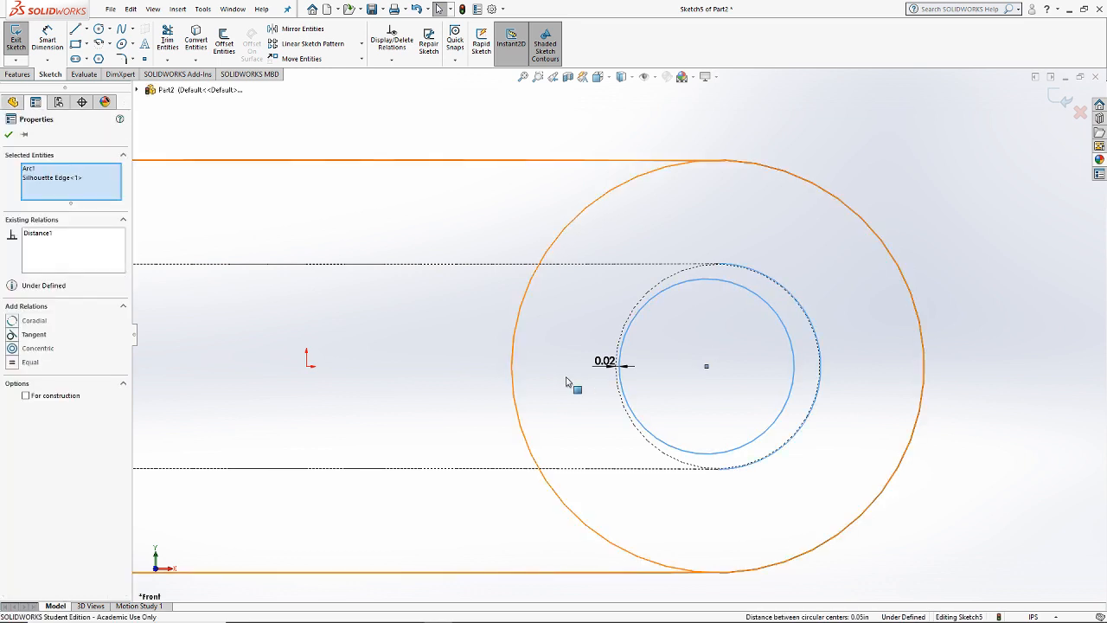
click(19, 351)
click(637, 425)
scroll(615, 337, up, 1)
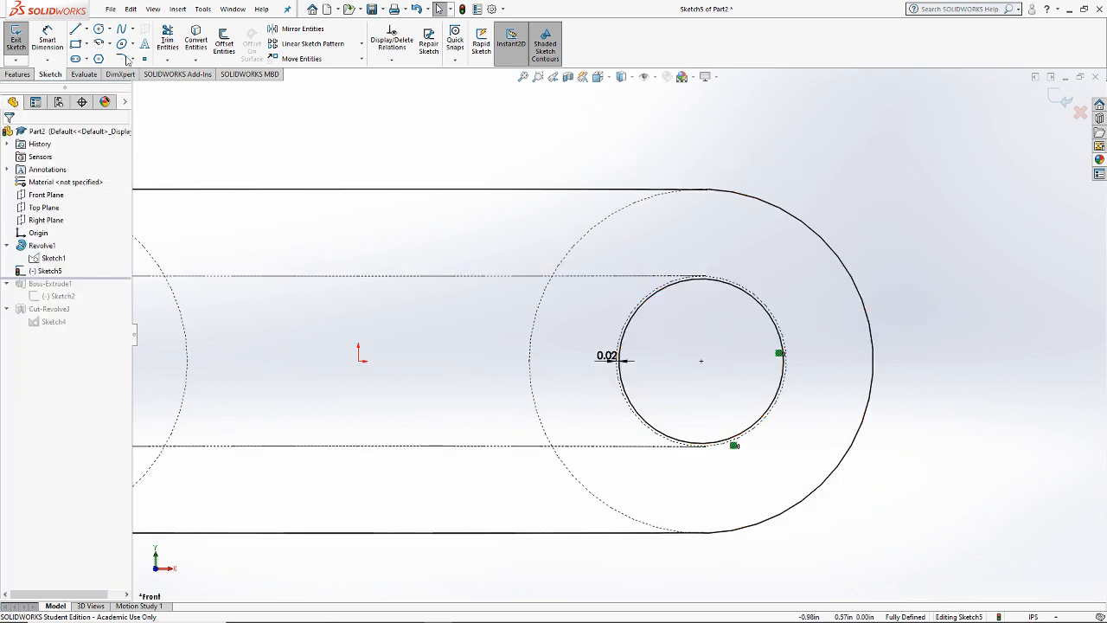
Step: Add a vertical, infinite-length construction line through the origin and close the sketch
click(75, 29)
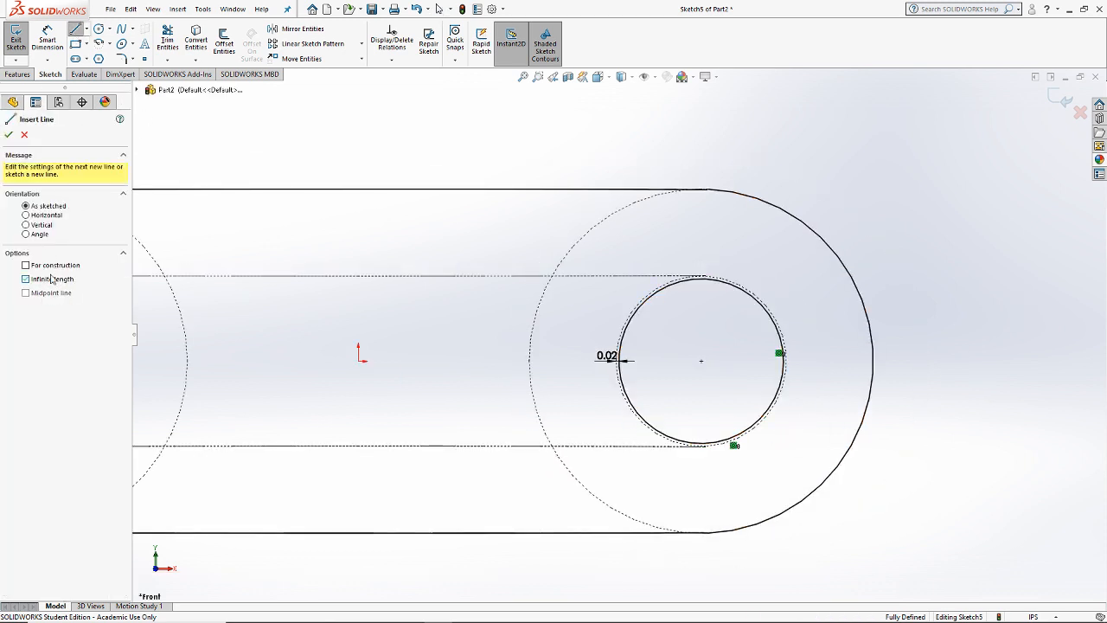
click(33, 225)
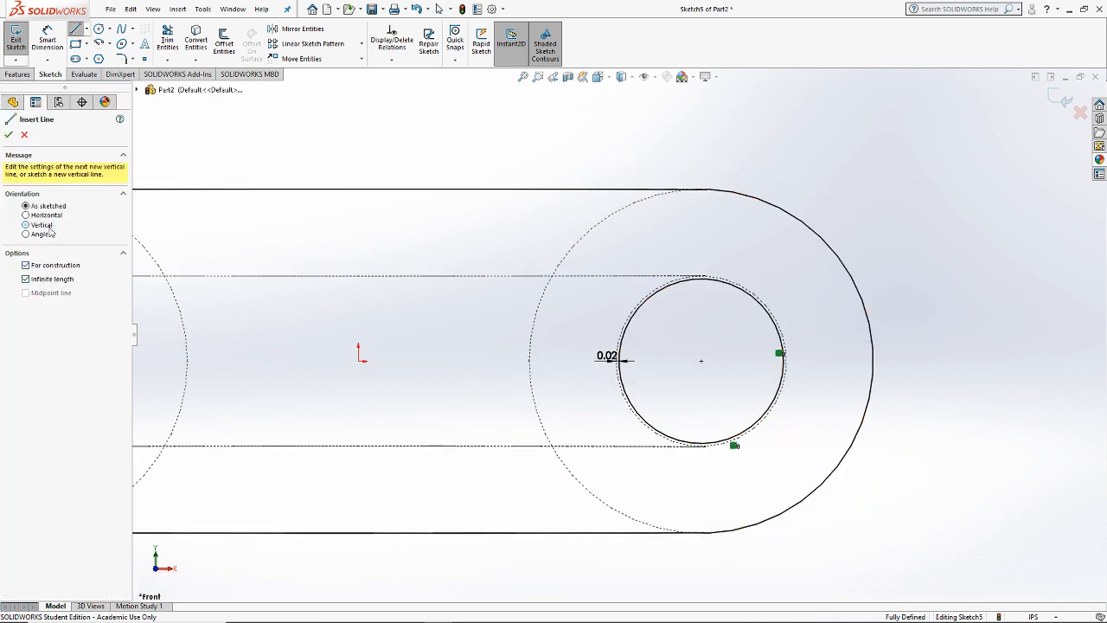
click(358, 361)
key(Escape)
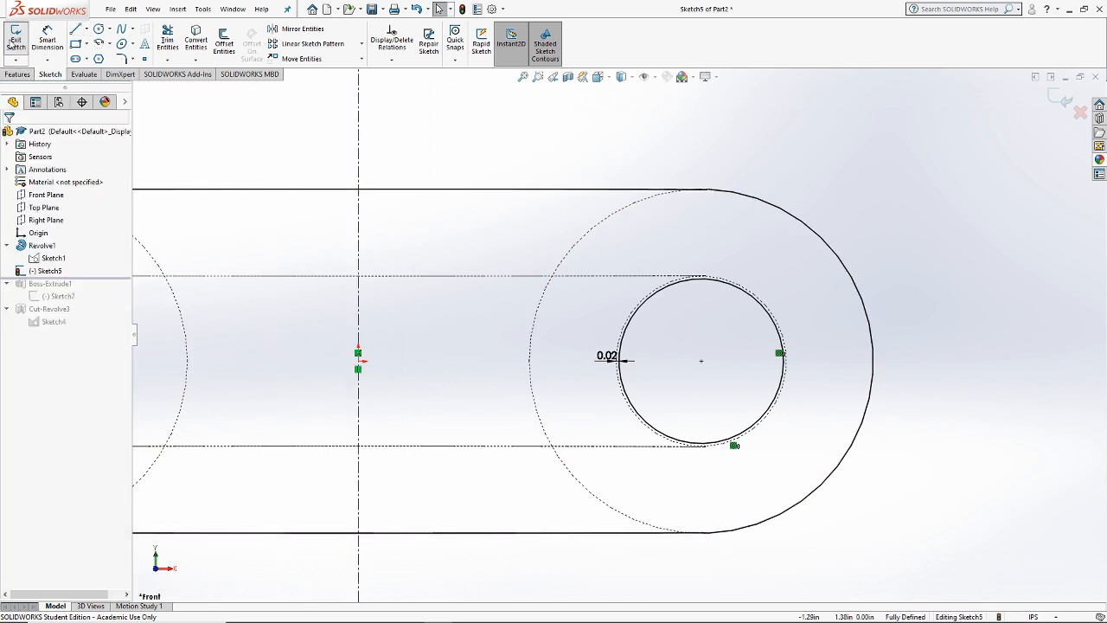
click(17, 40)
Step: Orbit to an angled view and show the whole donut shaded with edges in a section view
middle_drag(624, 280, 440, 265)
key(f)
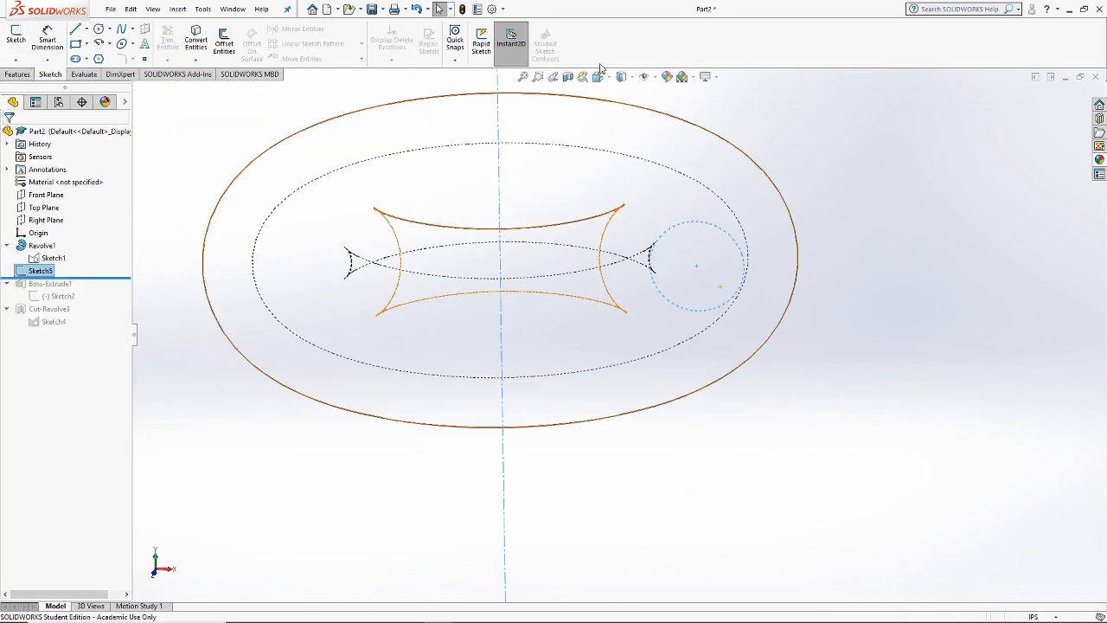
click(621, 77)
click(622, 93)
click(568, 77)
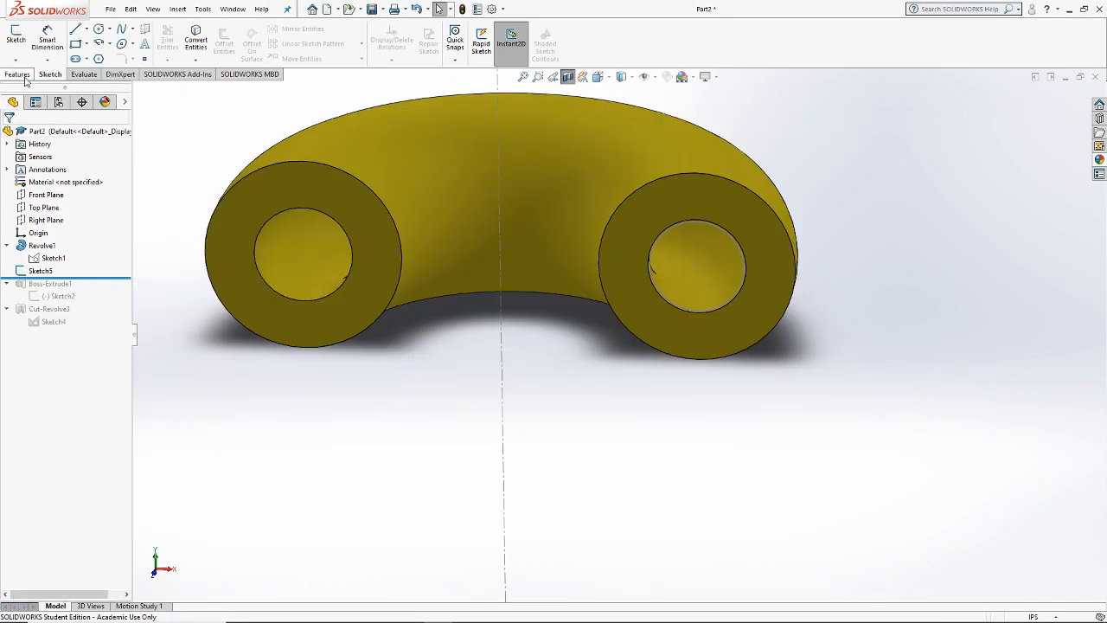
Step: Revolve the core circle's region 360 degrees about the vertical construction line as a solid inside the cavity
click(17, 73)
click(55, 43)
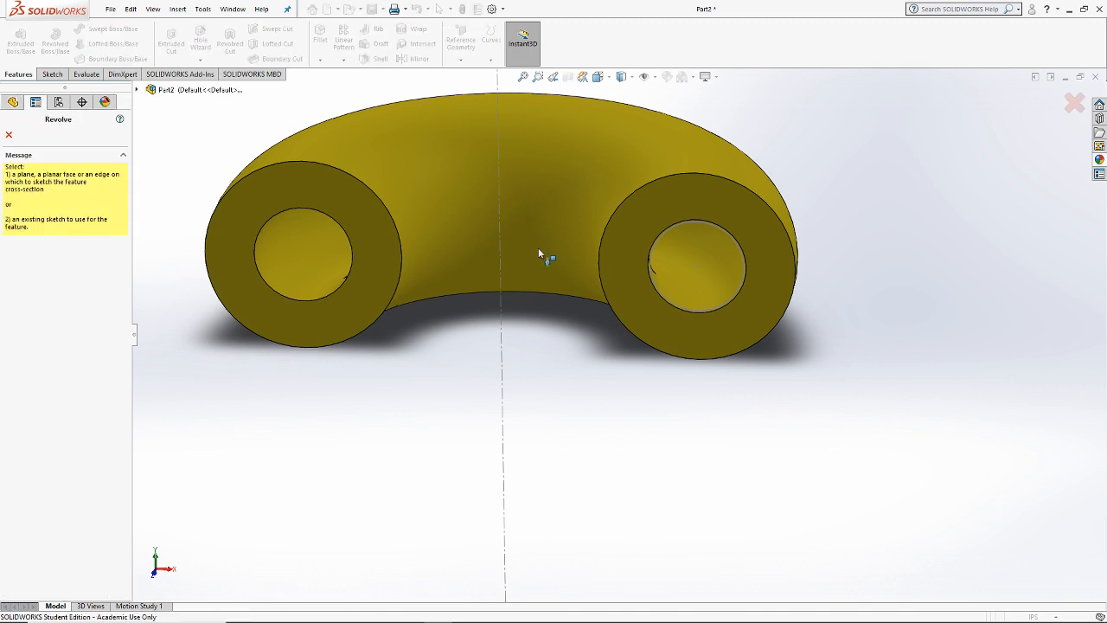
click(182, 217)
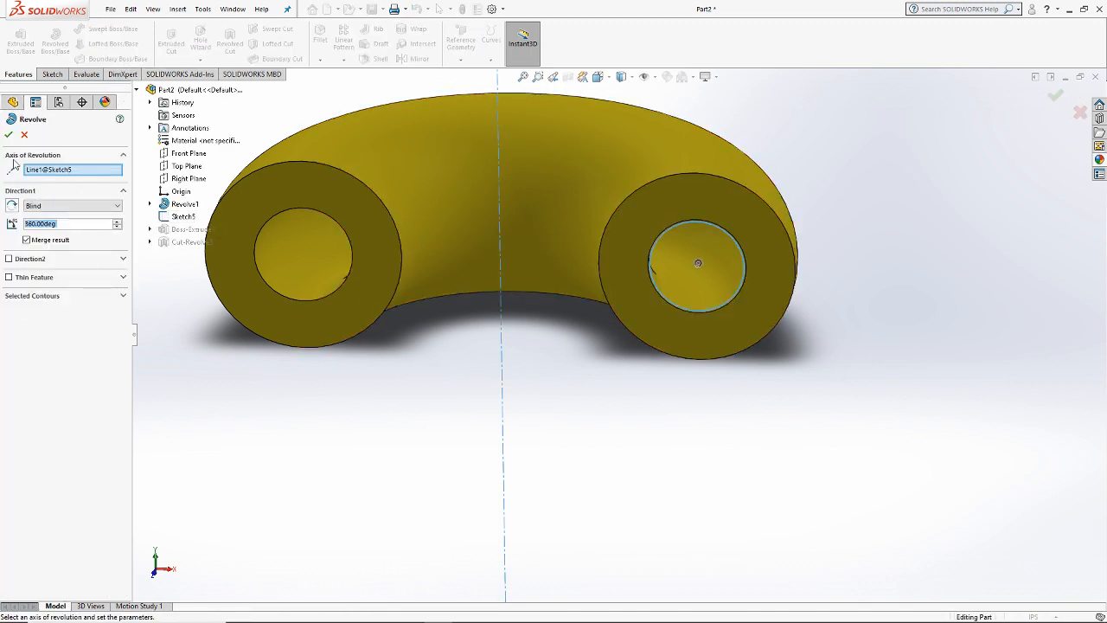
click(54, 298)
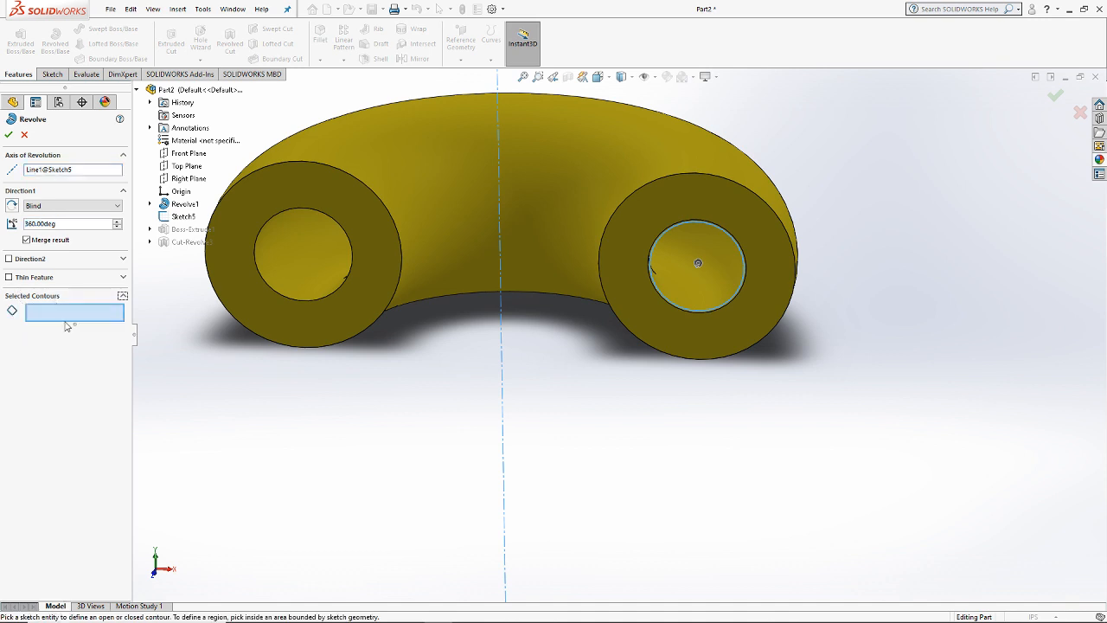
click(698, 288)
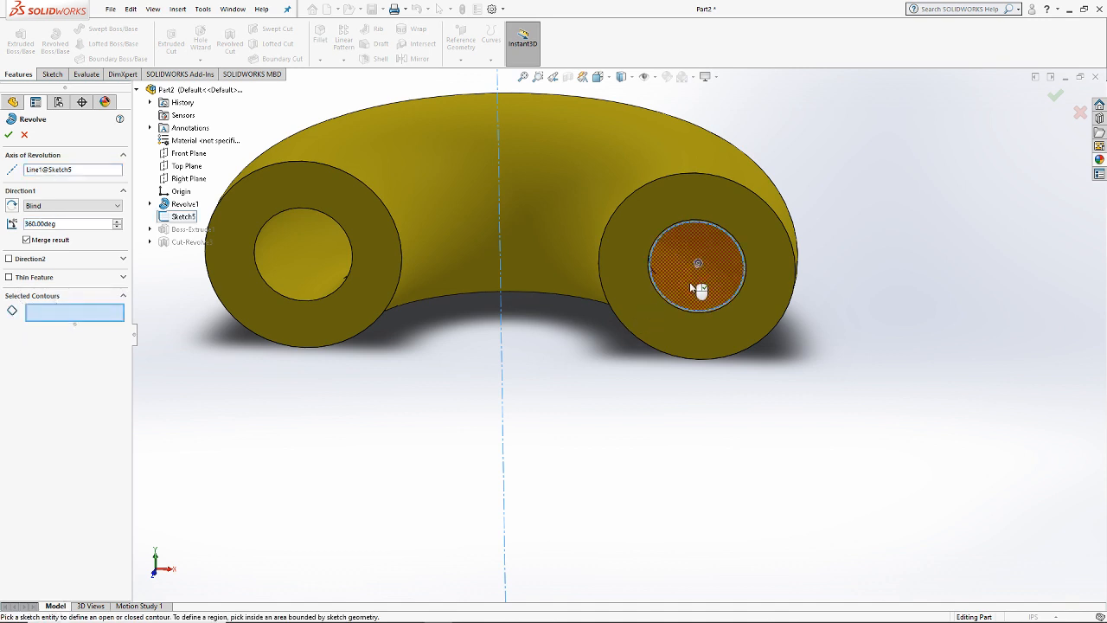
click(11, 135)
Step: Look through the Textured, Mesh and Wax plastic appearances and try to apply dull off white wax to the sectioned core
scroll(614, 225, down, 2)
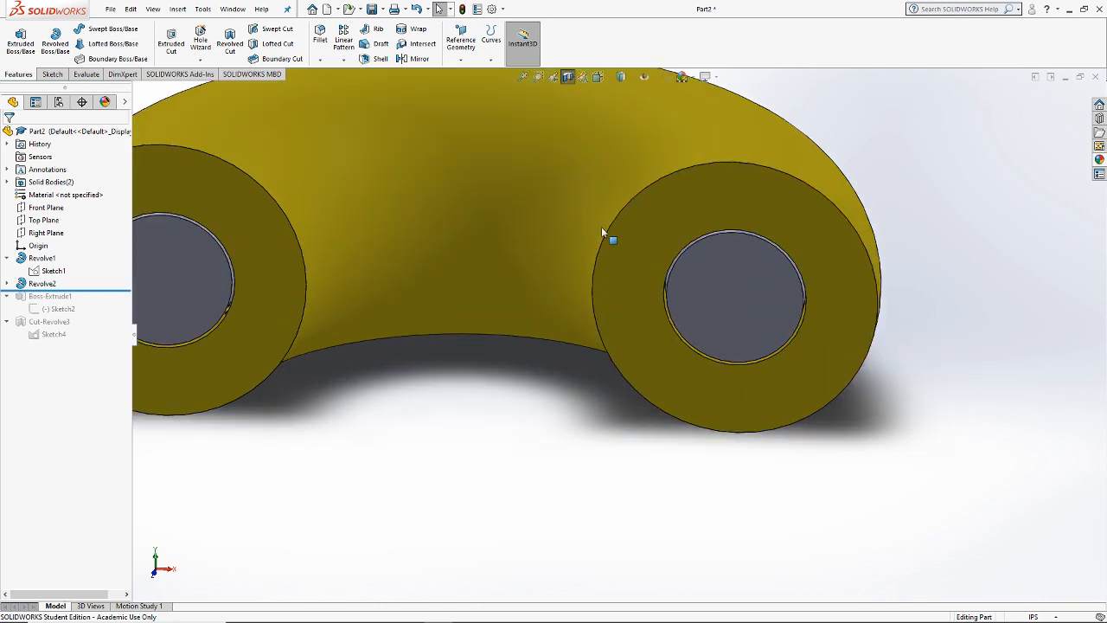
scroll(601, 227, up, 2)
scroll(467, 280, down, 1)
middle_drag(467, 280, 470, 232)
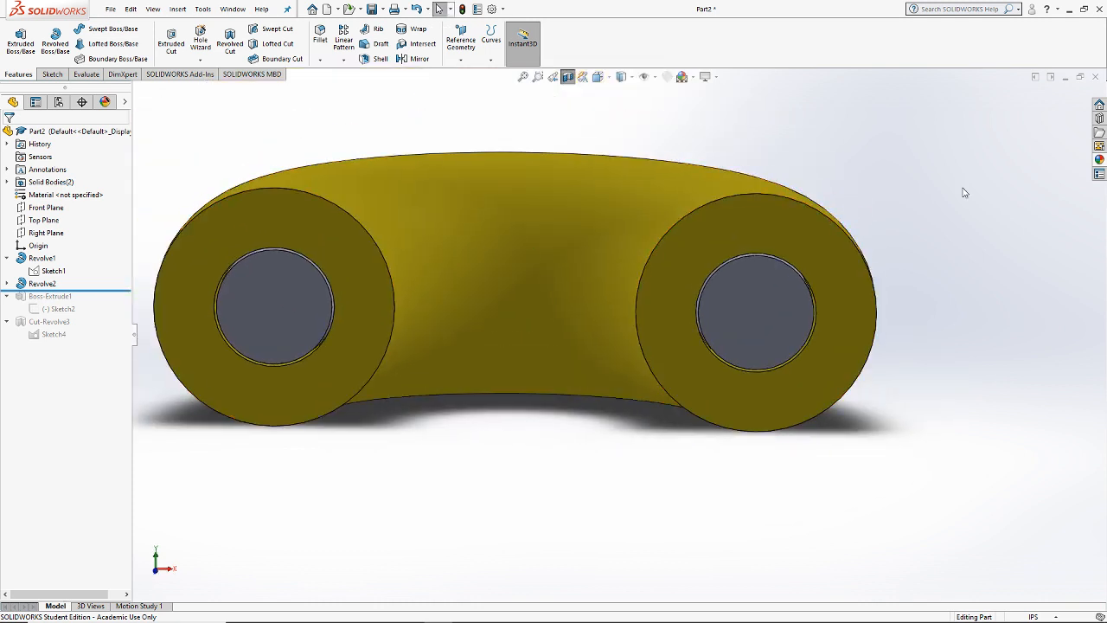
click(1100, 161)
scroll(1023, 499, up, 1)
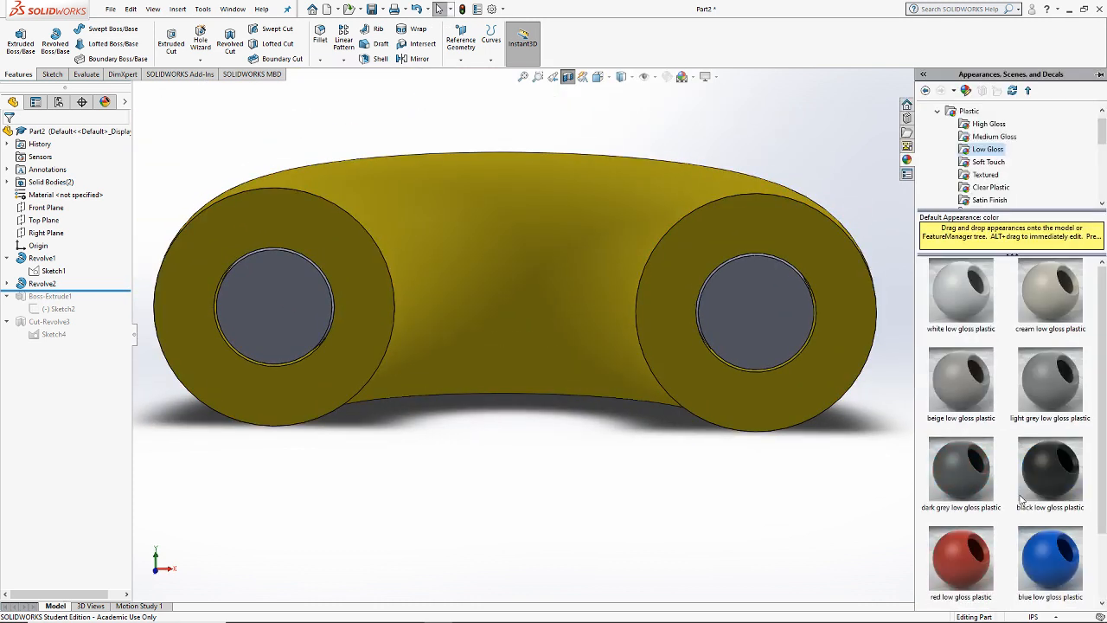
scroll(998, 173, down, 1)
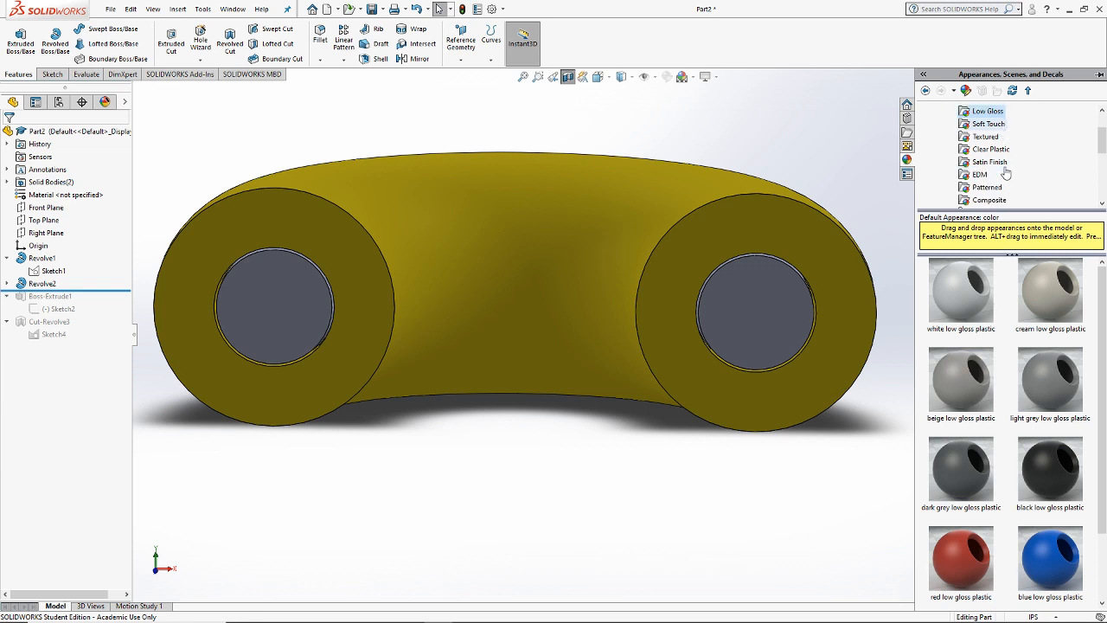
click(986, 137)
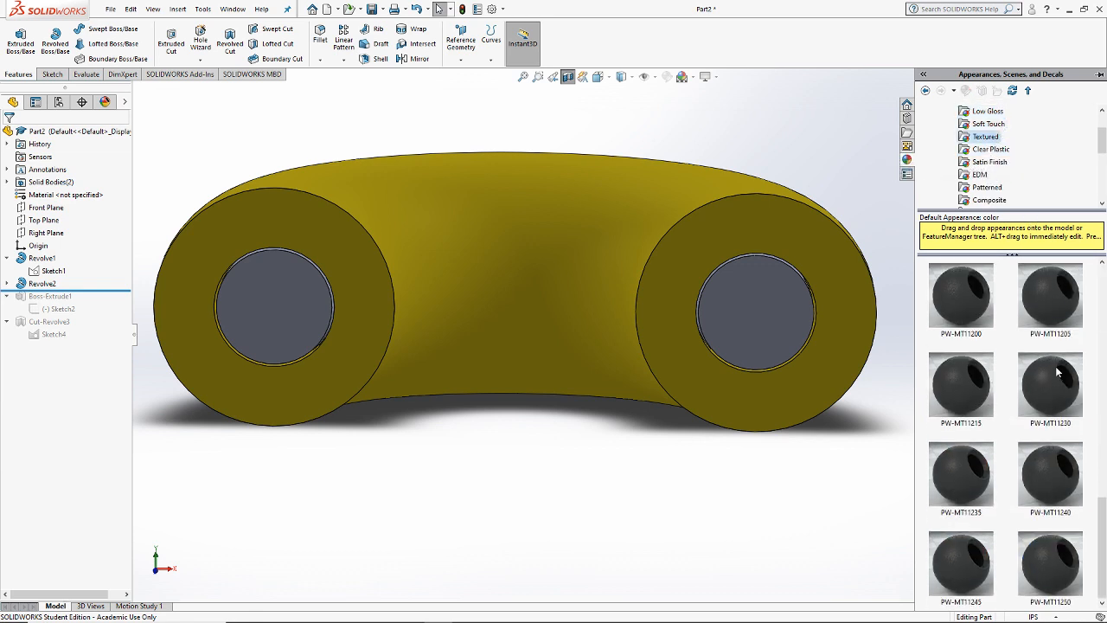
scroll(1049, 467, down, 2)
scroll(1029, 162, down, 3)
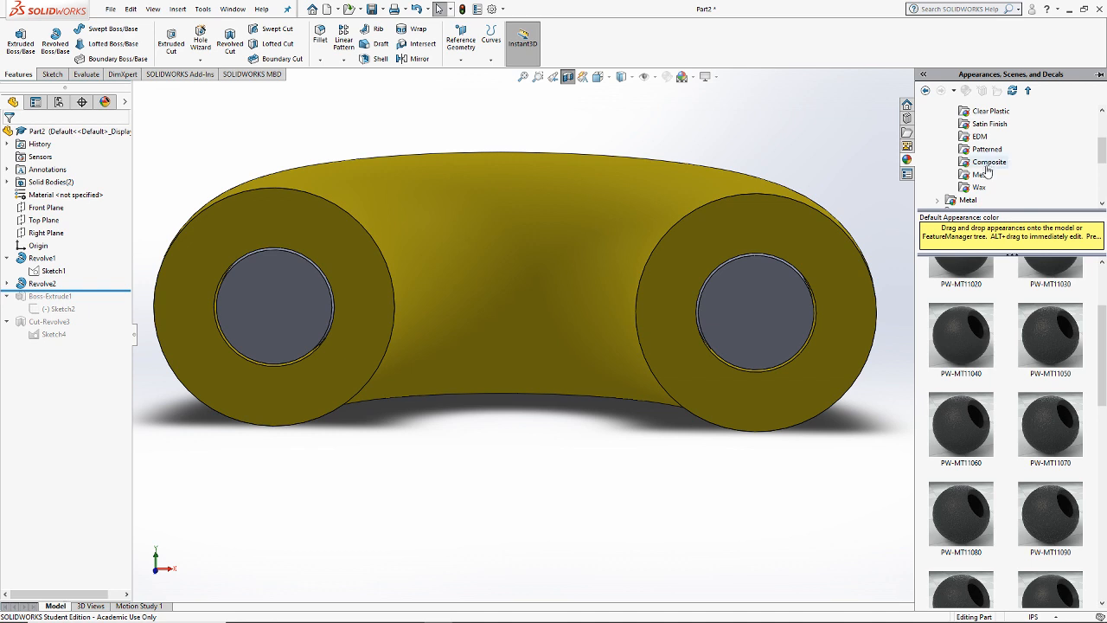
click(981, 176)
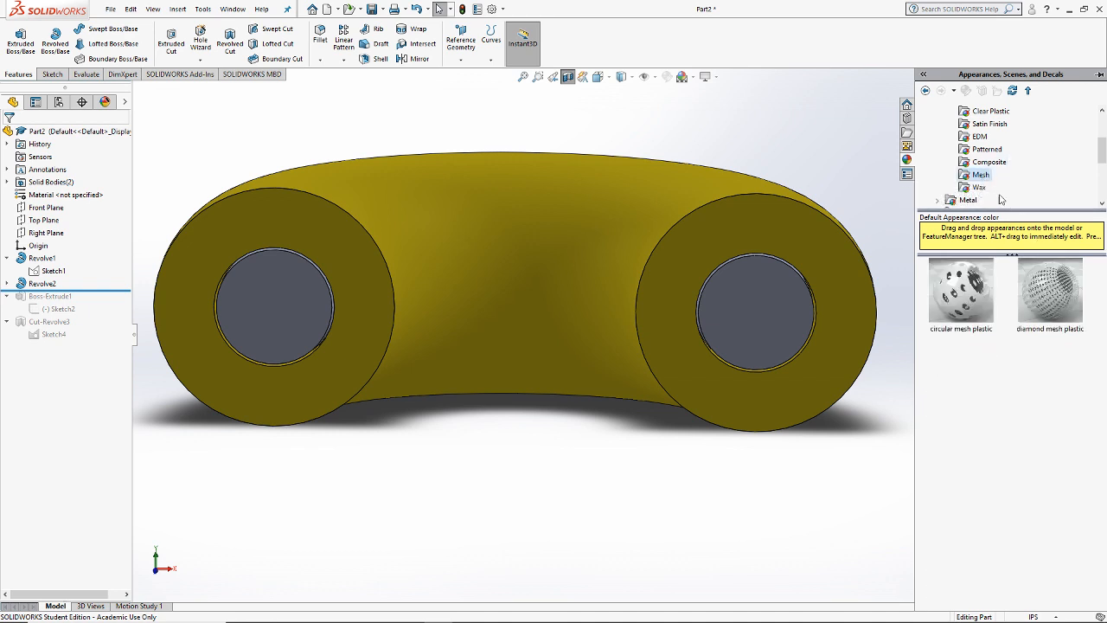
click(980, 188)
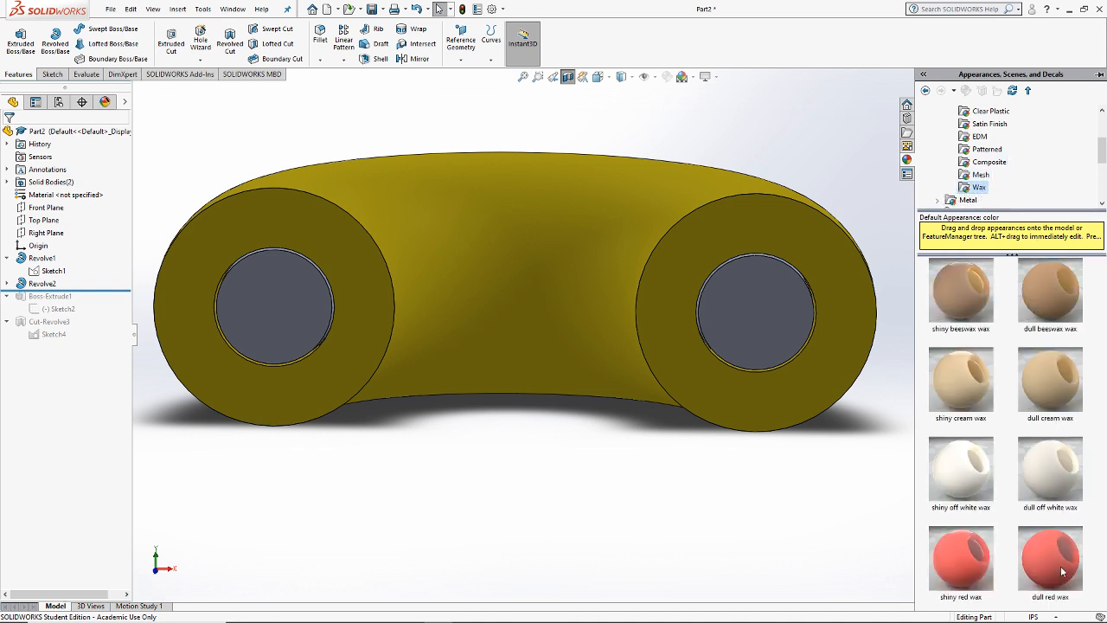
drag(1054, 471, 717, 295)
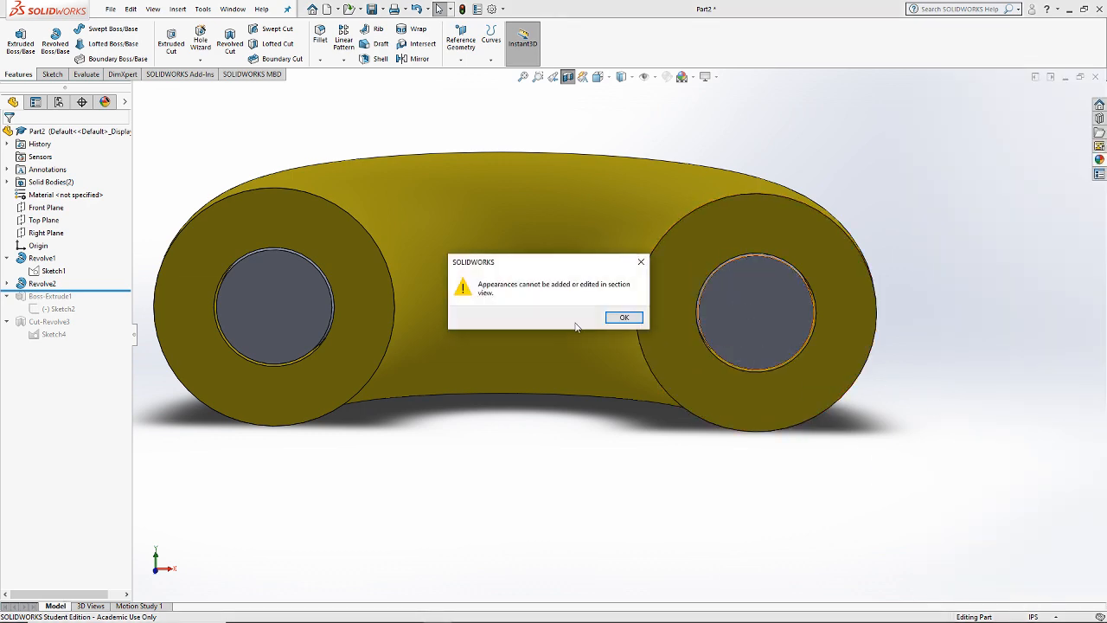
click(629, 318)
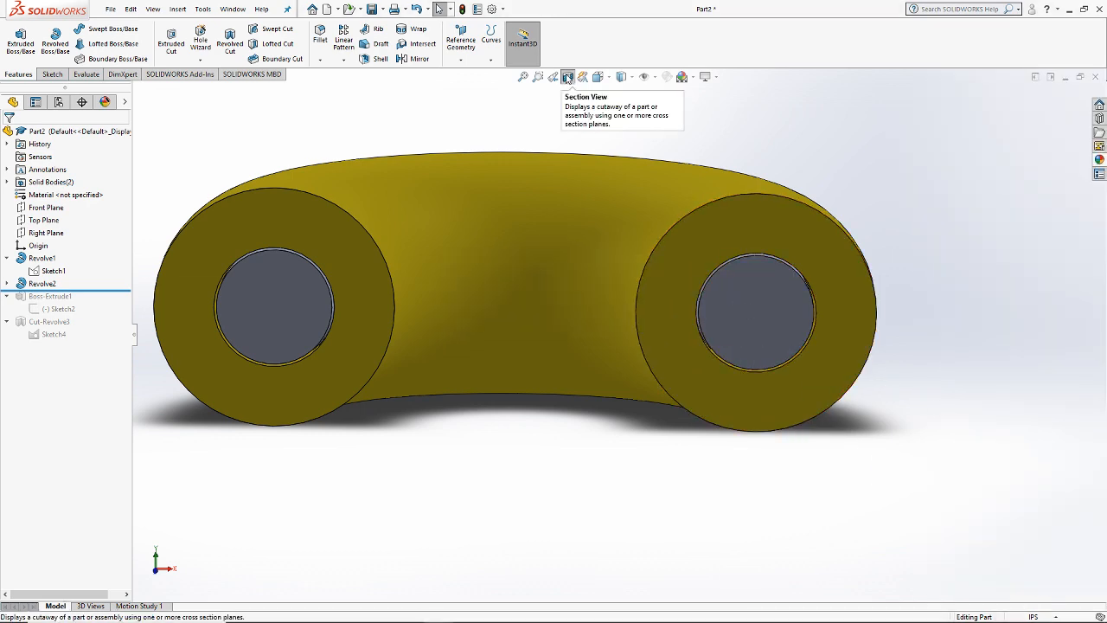
Step: Turn off the section view and roll the feature history forward past the sprinkles and the bite cut
click(568, 77)
middle_drag(896, 189, 849, 274)
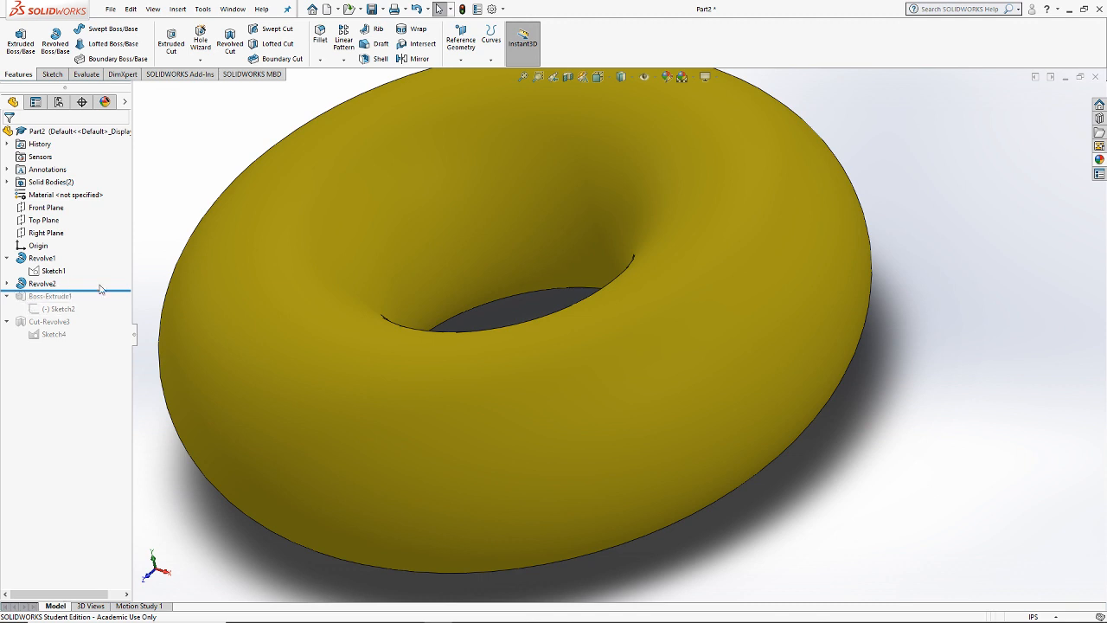
drag(102, 288, 92, 361)
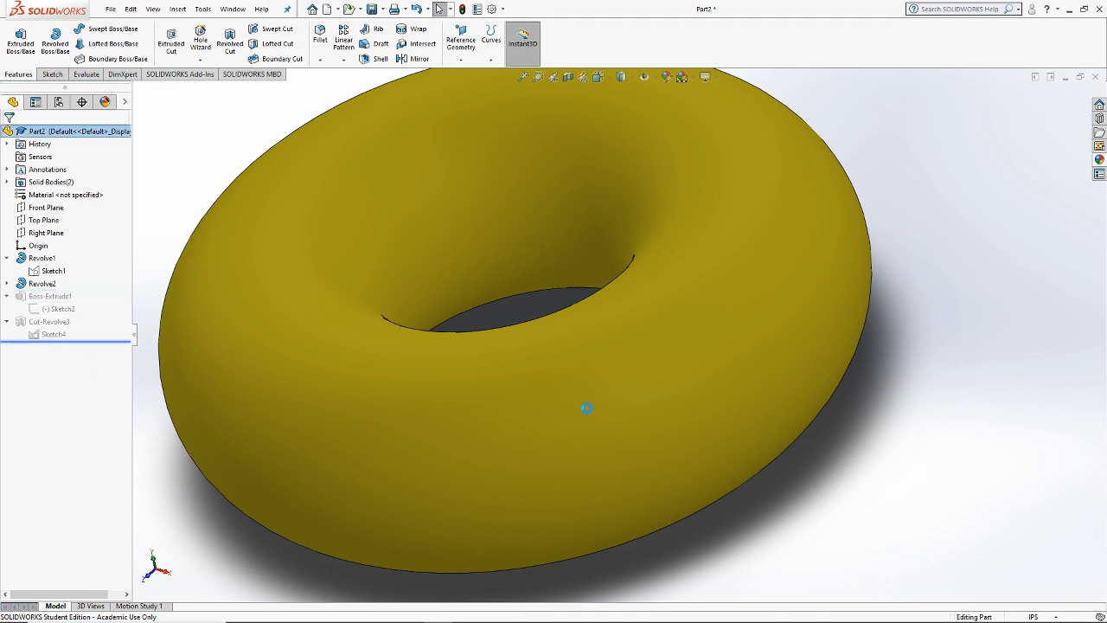
scroll(474, 382, up, 3)
middle_drag(474, 383, 501, 298)
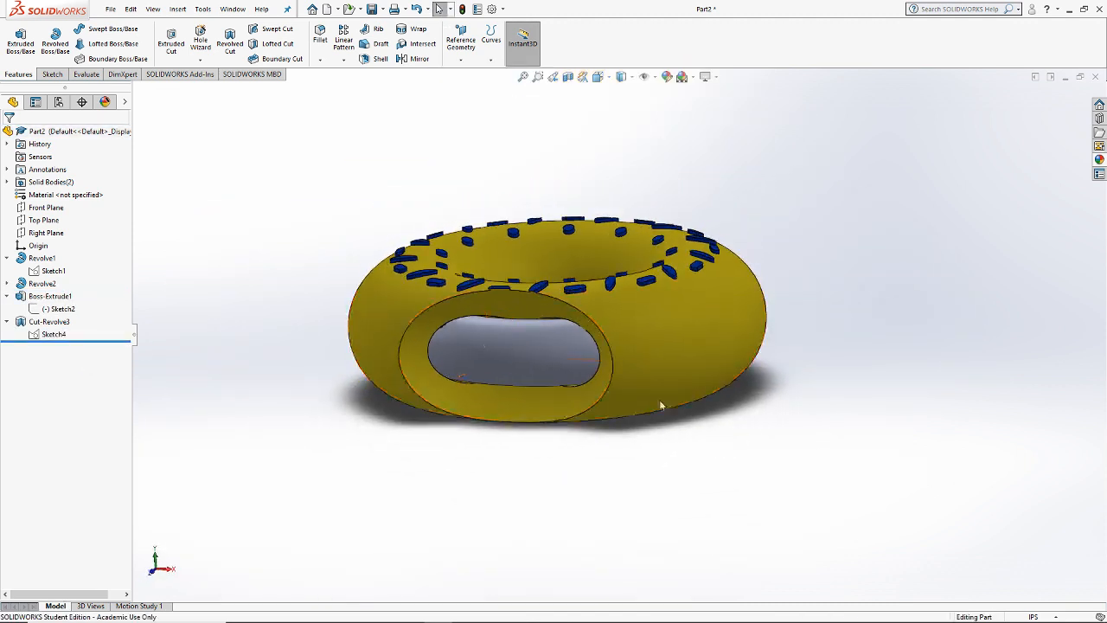
Step: Edit the bite's revolved cut so its feature scope covers all bodies
right_click(56, 323)
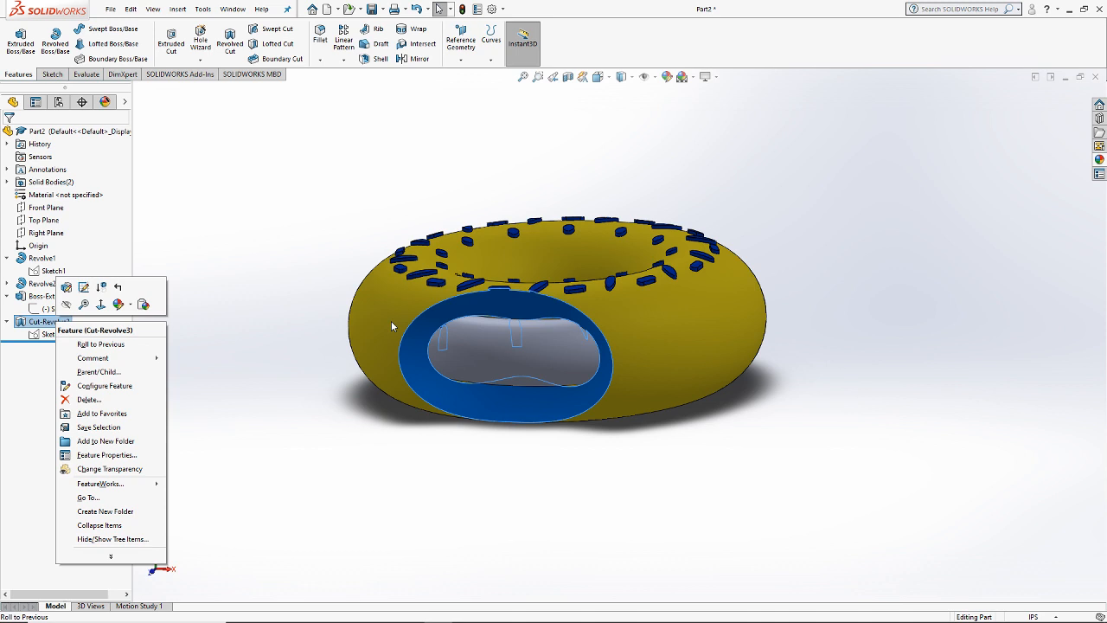
click(66, 286)
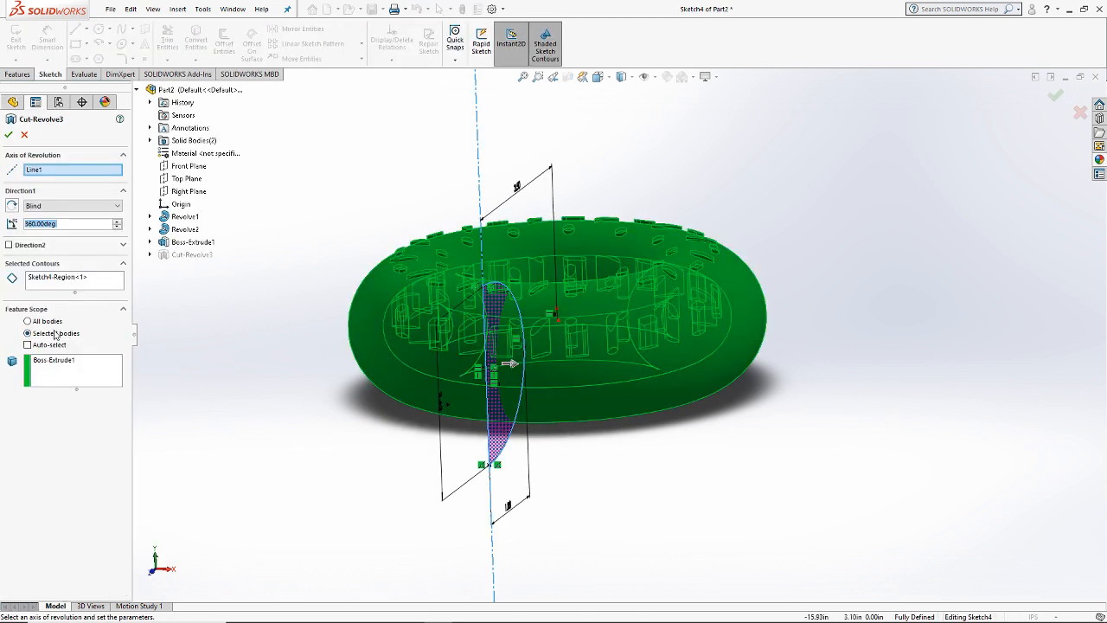
click(48, 321)
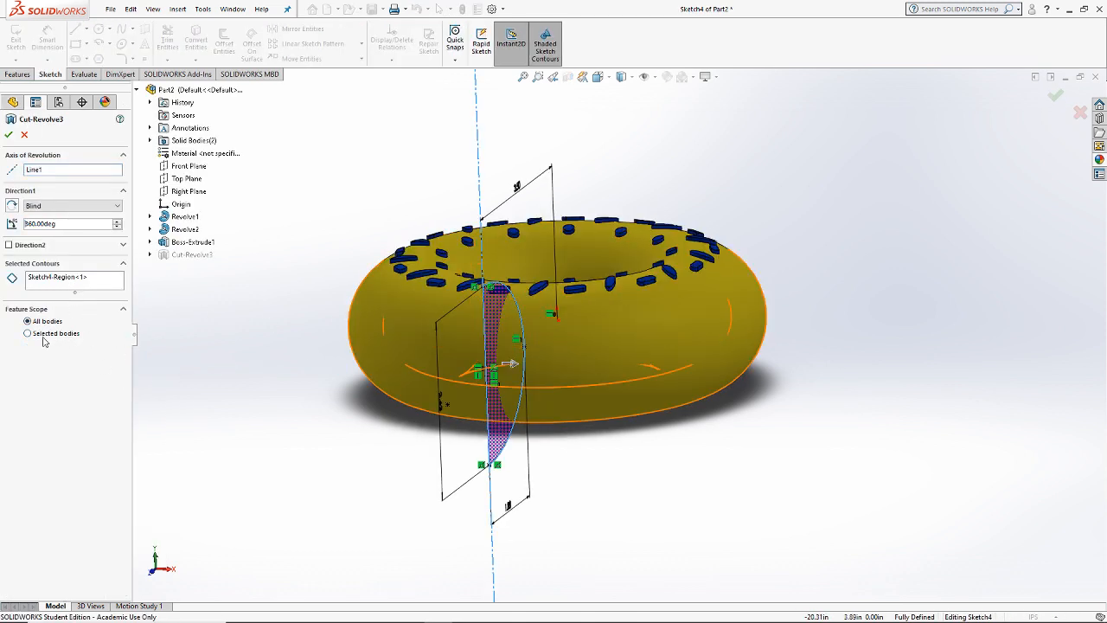
click(8, 134)
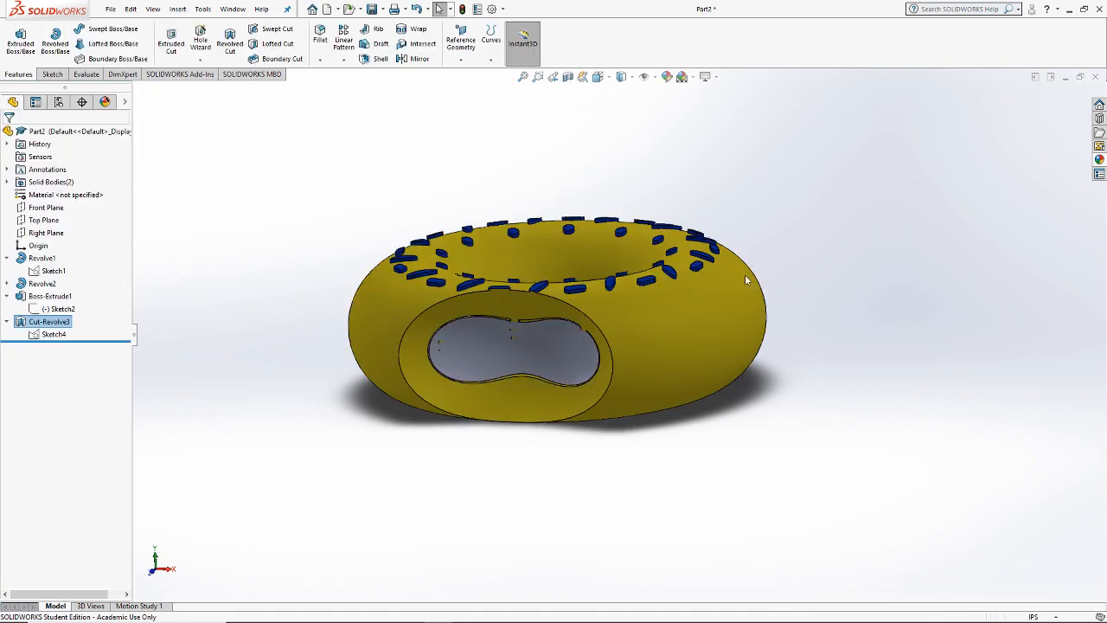
Step: Apply the dull red wax appearance to the inner core exposed by the bite
click(1099, 160)
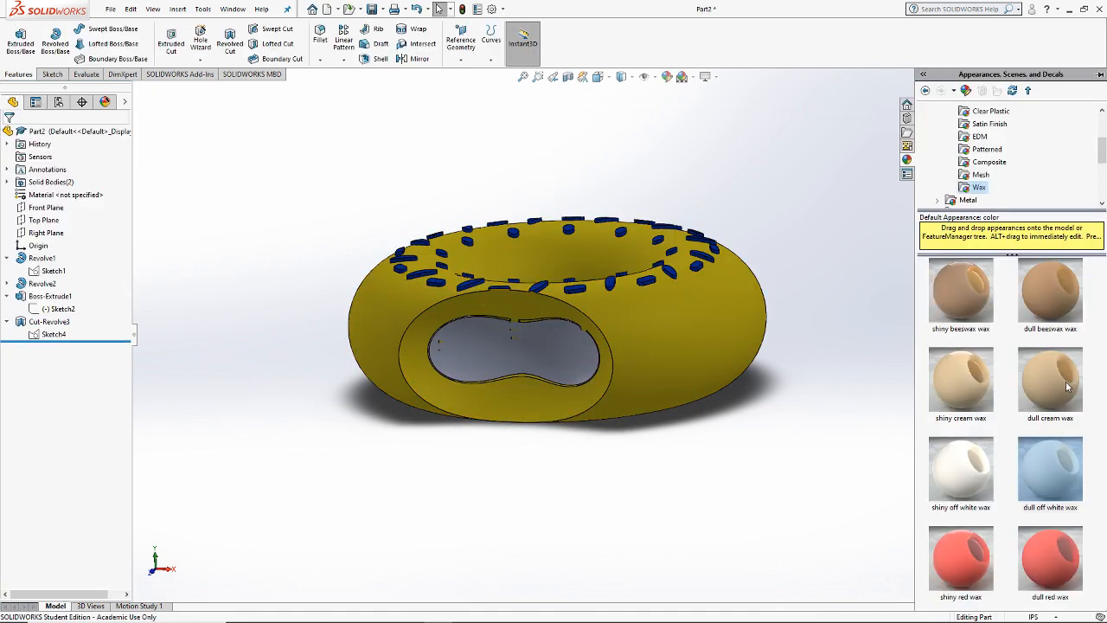
drag(1062, 563, 1104, 239)
click(1099, 160)
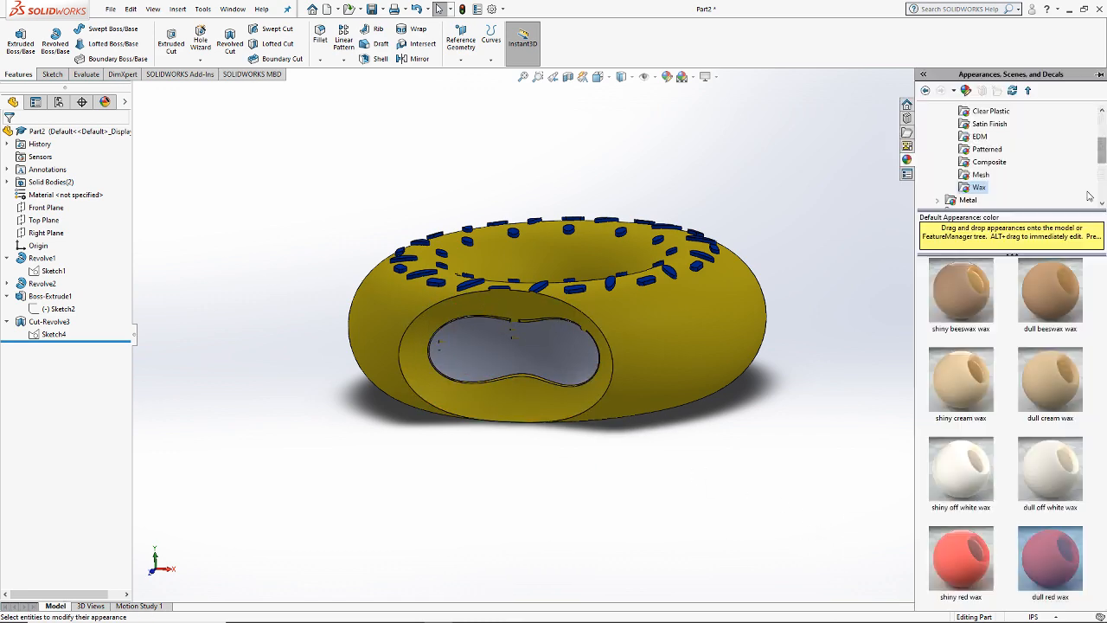
drag(1062, 543, 478, 332)
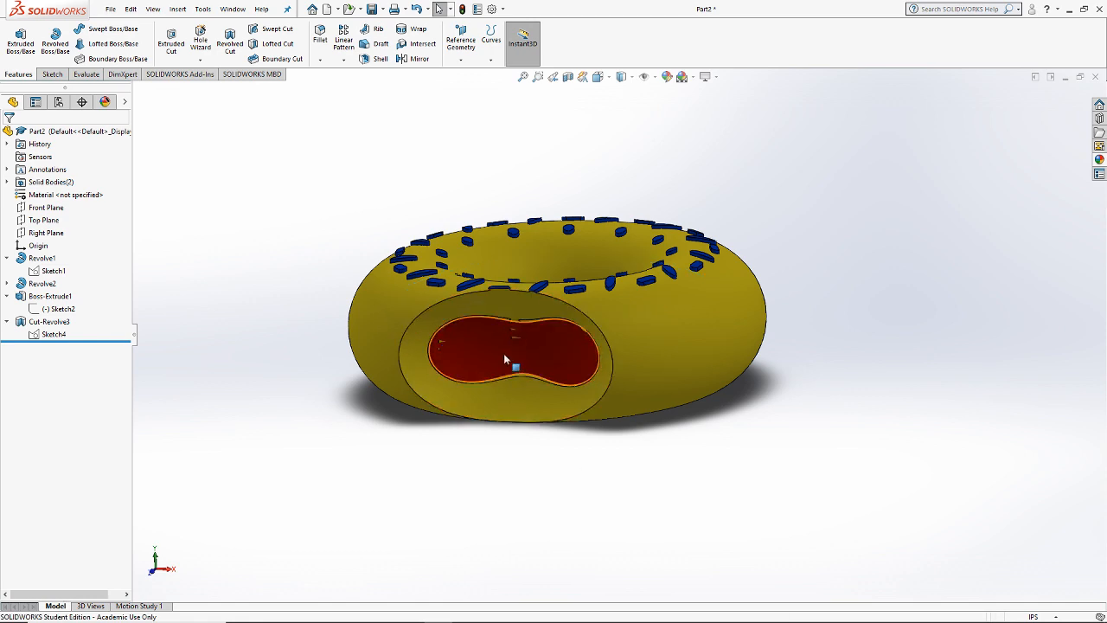
scroll(503, 353, down, 5)
scroll(519, 320, up, 8)
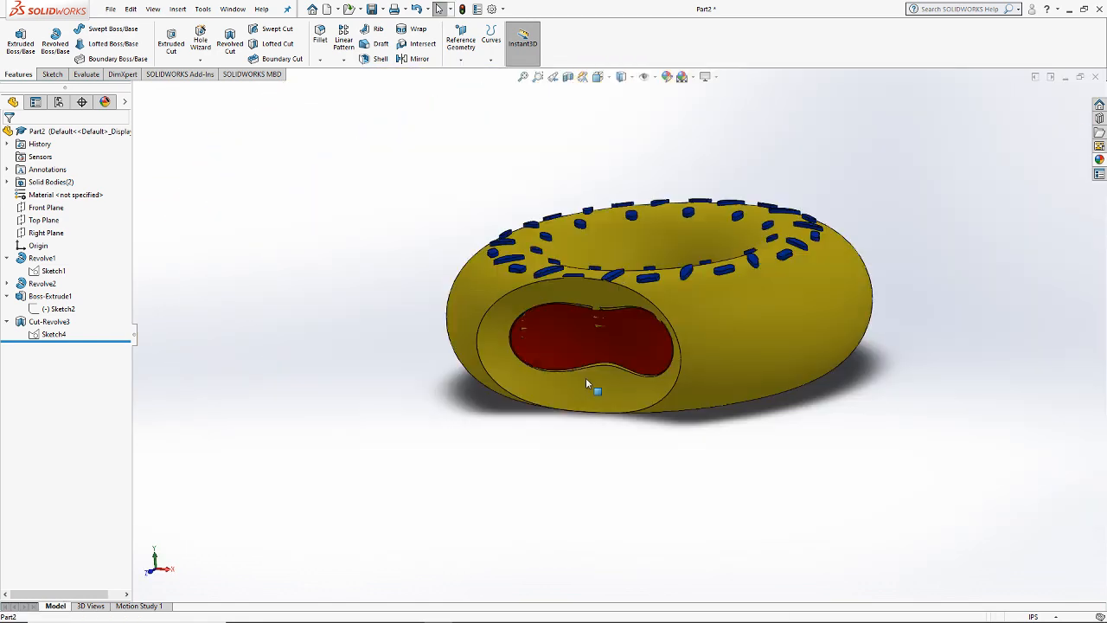
middle_drag(780, 348, 944, 345)
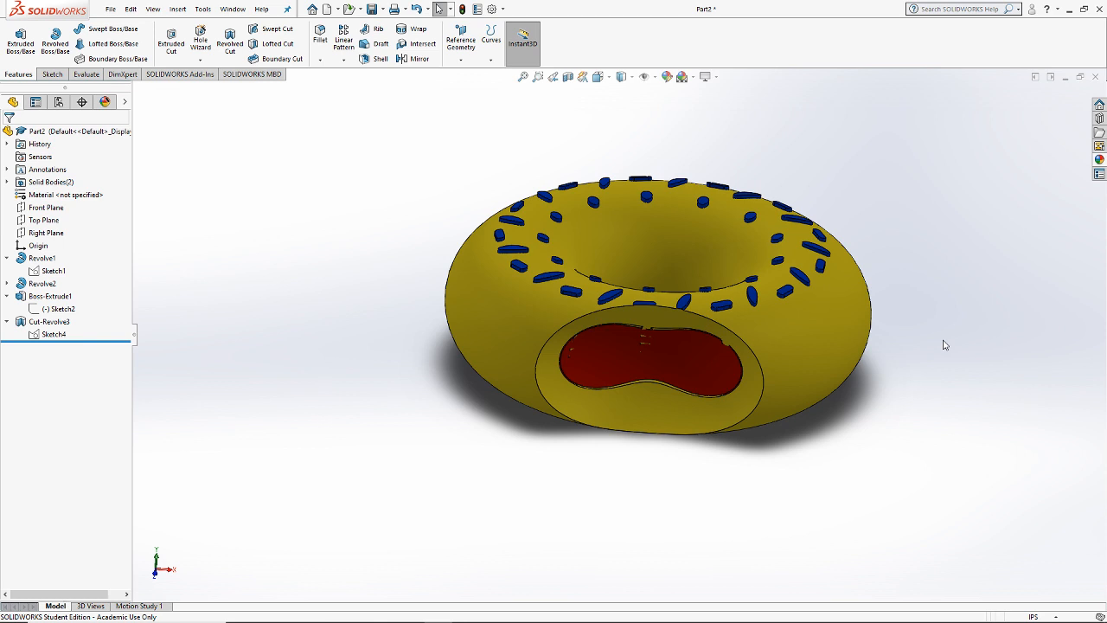
key(Left)
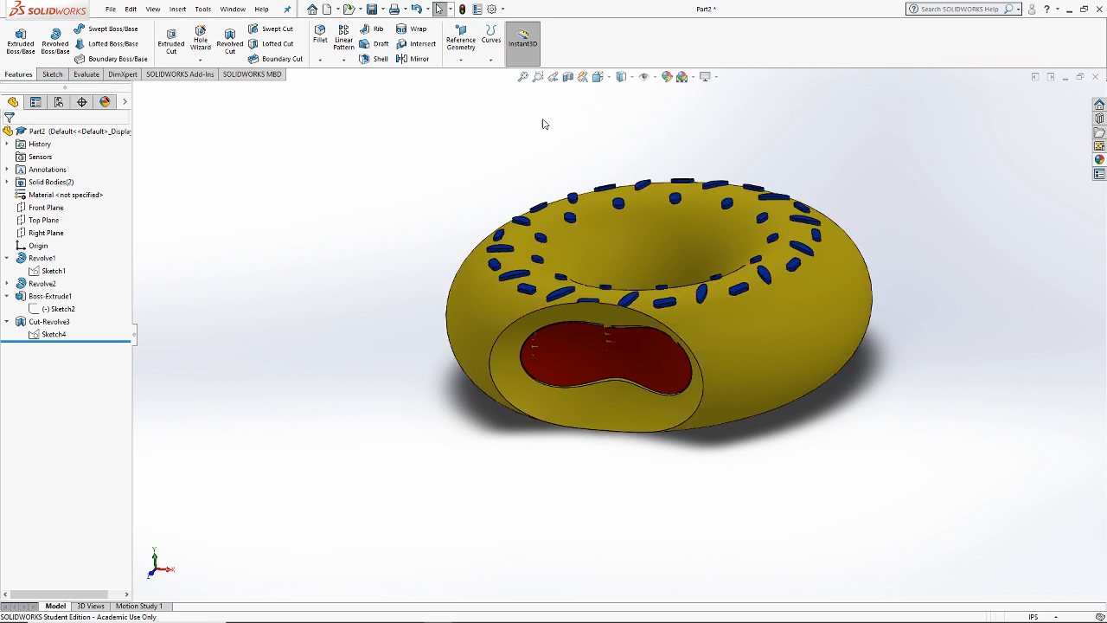
click(110, 8)
click(139, 149)
click(496, 382)
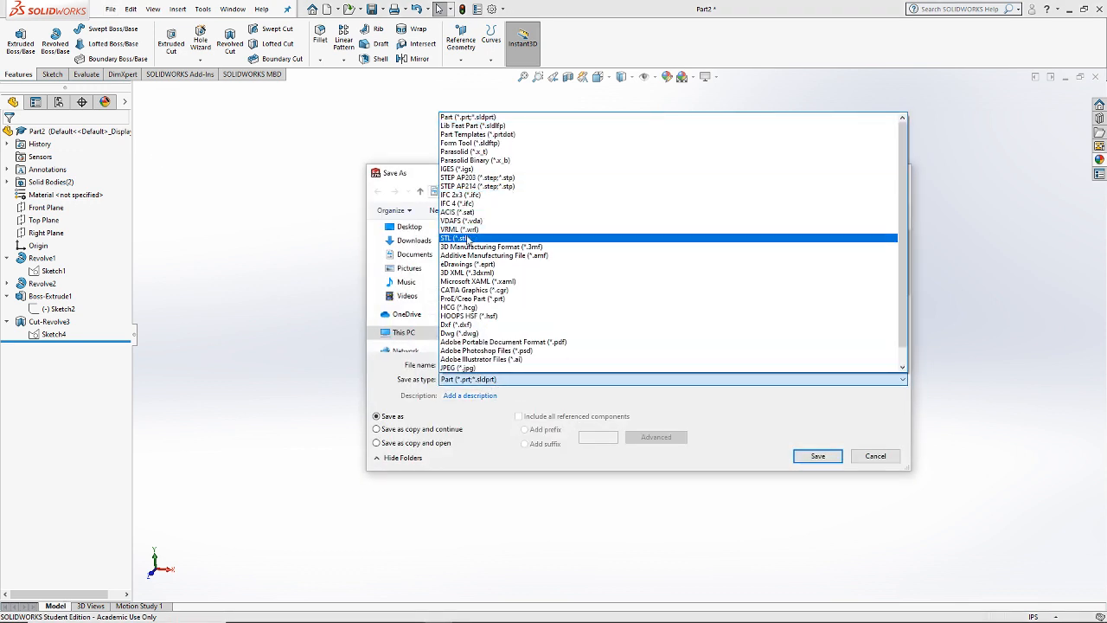
click(468, 238)
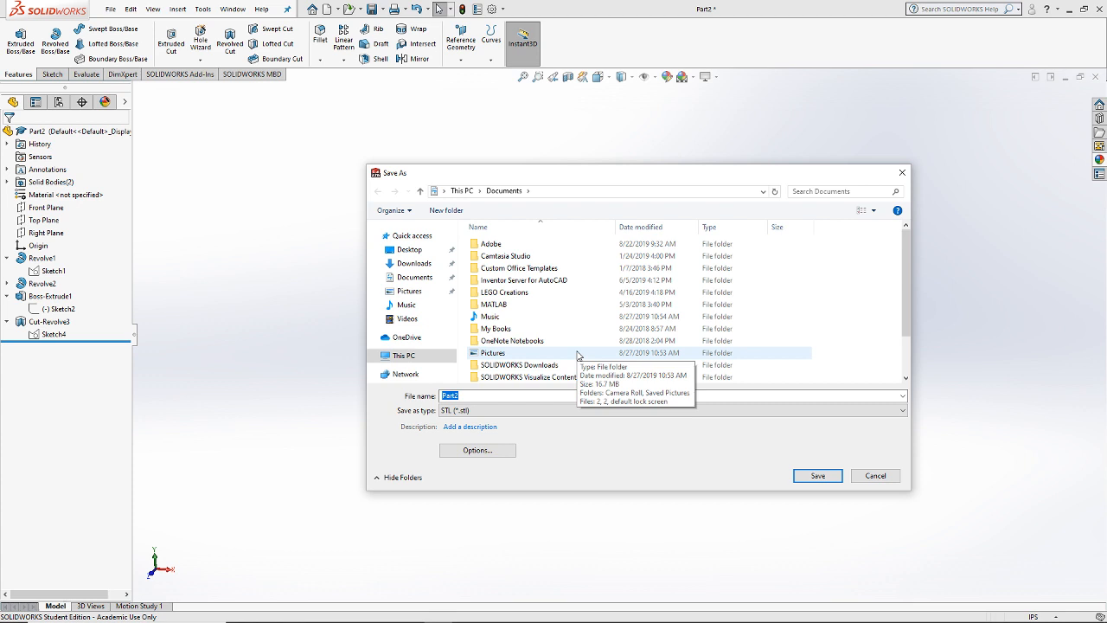
click(873, 478)
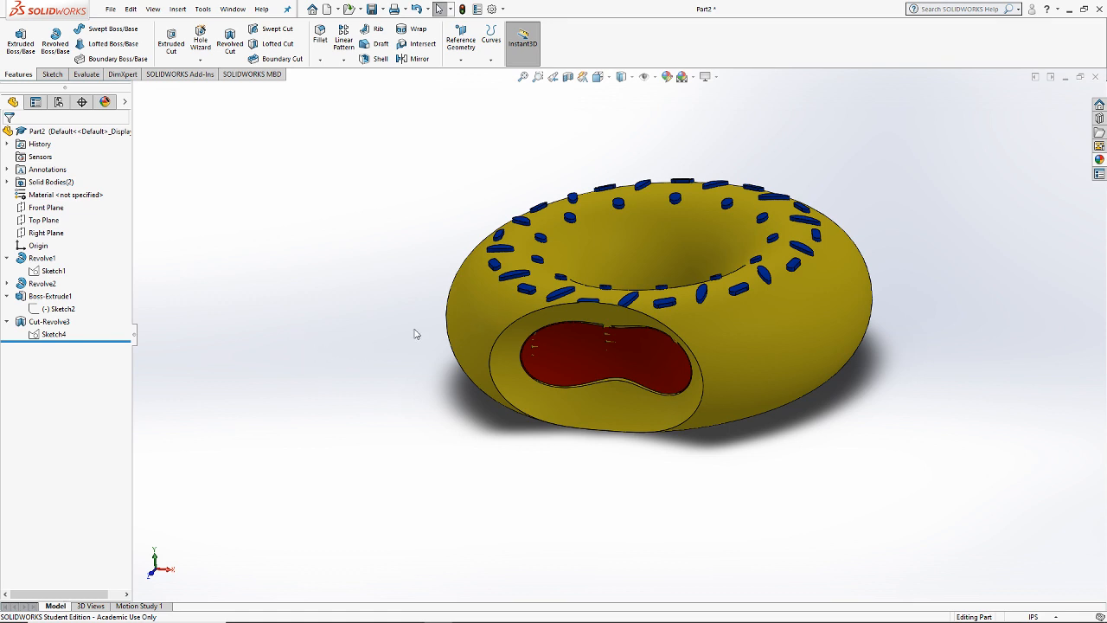
Step: Edit the first revolve's sketch, set the outer circle's diameter to 2.25 in, and rebuild the donut
click(52, 270)
click(42, 240)
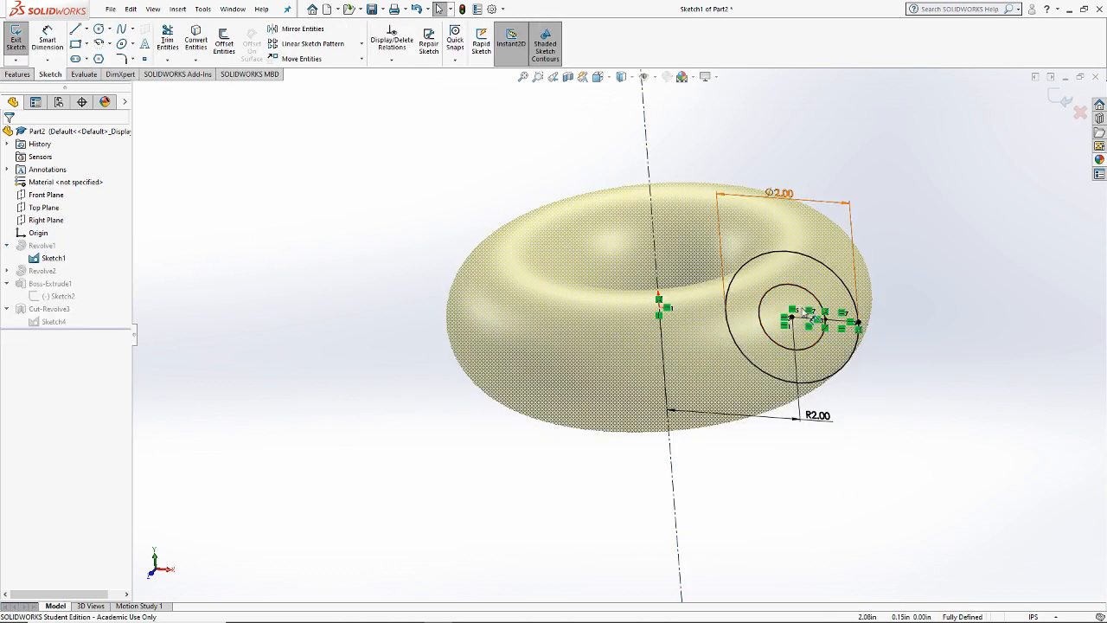
double_click(810, 205)
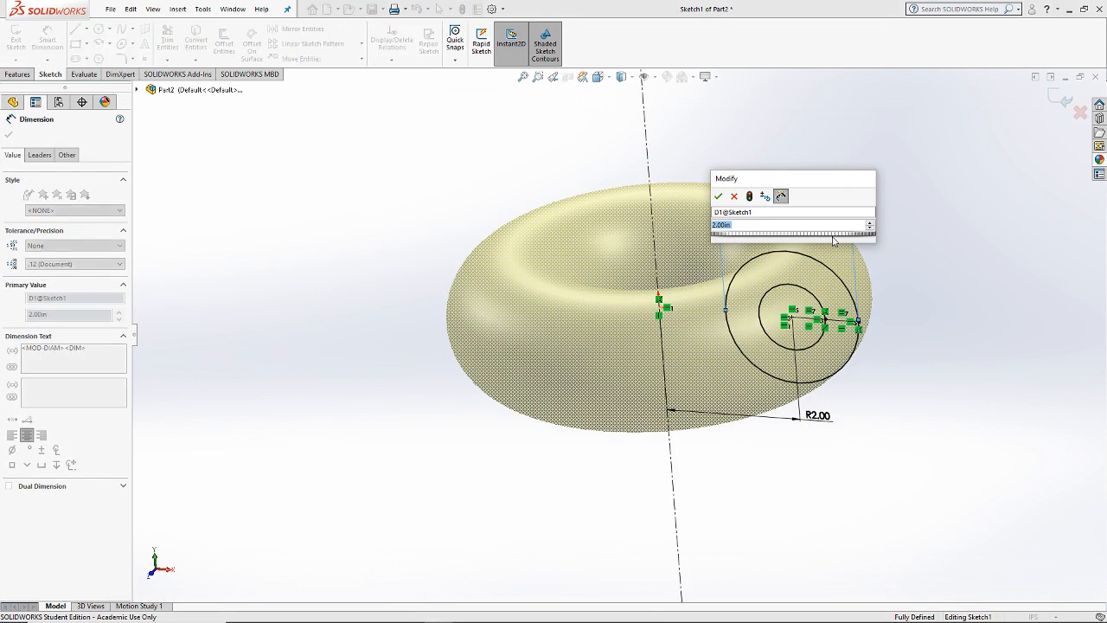
text(2.5)
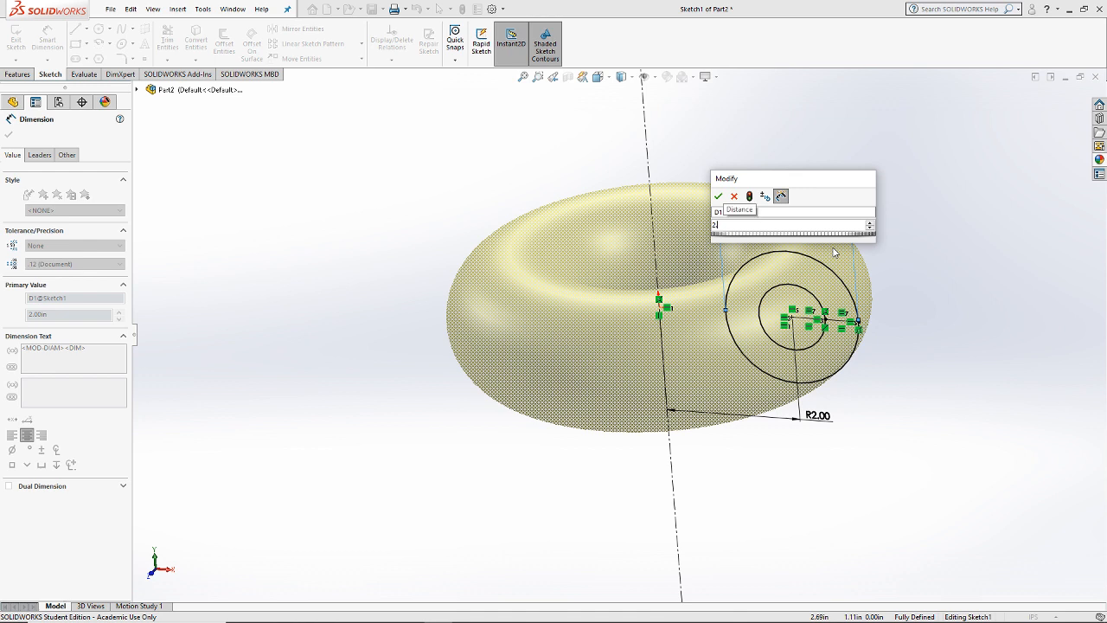
key(BackSpace)
text(25)
click(718, 197)
click(8, 134)
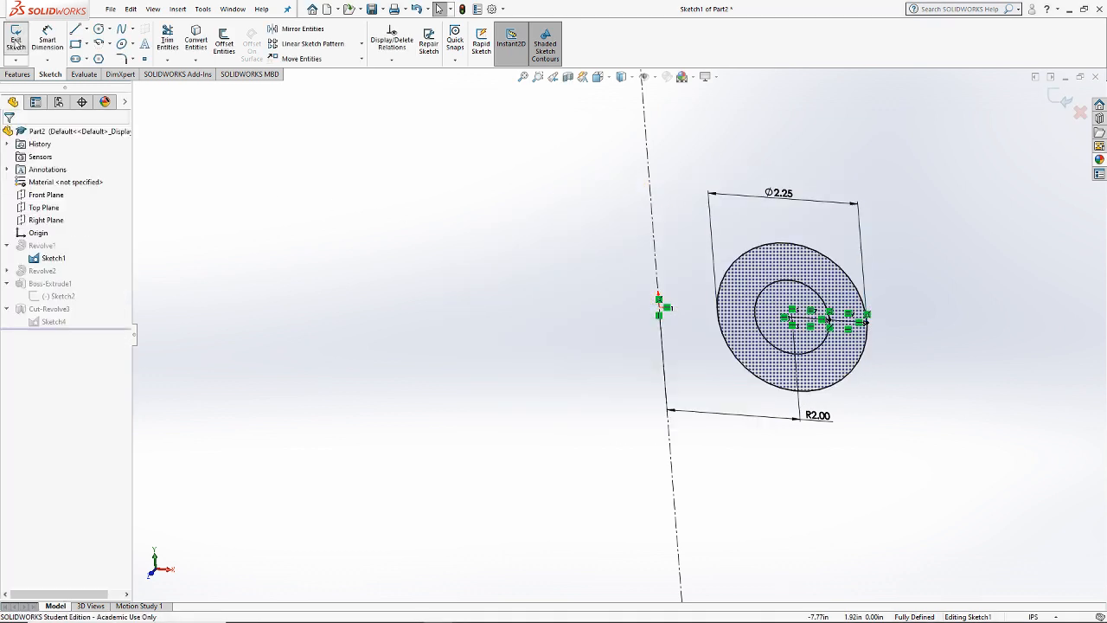
click(15, 39)
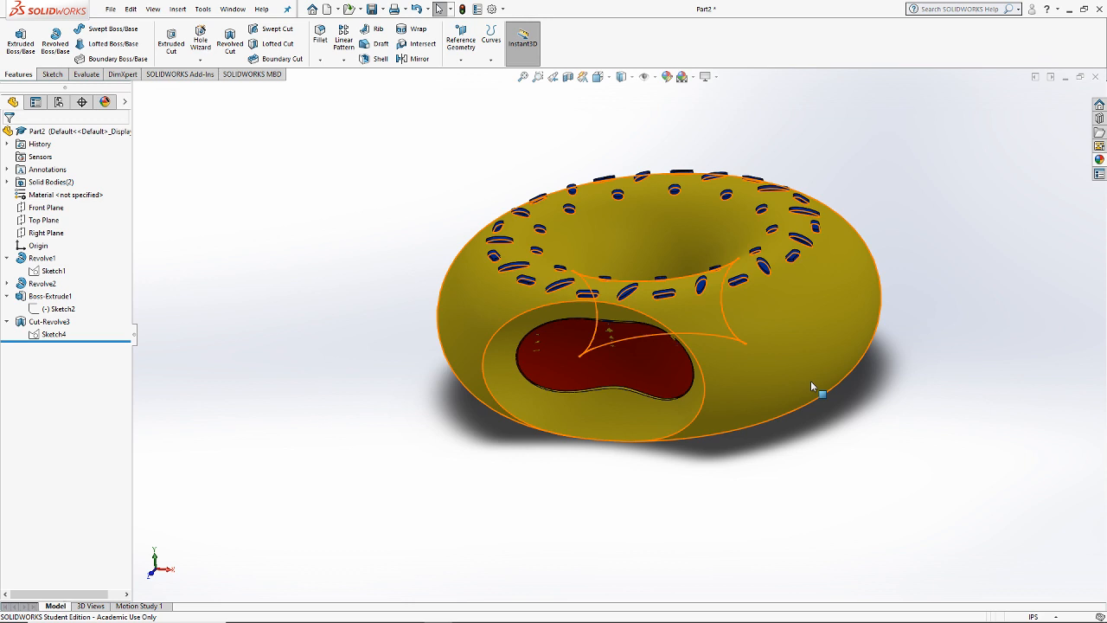
Step: Inspect the thicker donut from several angles and set it to the isometric view
scroll(729, 365, down, 3)
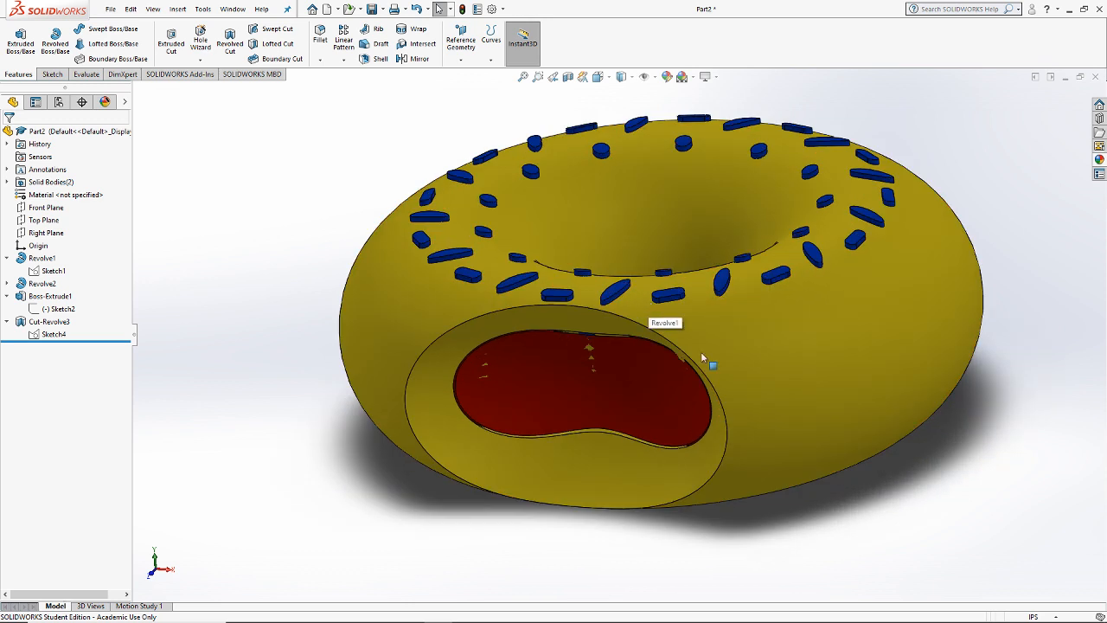
scroll(700, 351, up, 5)
click(598, 76)
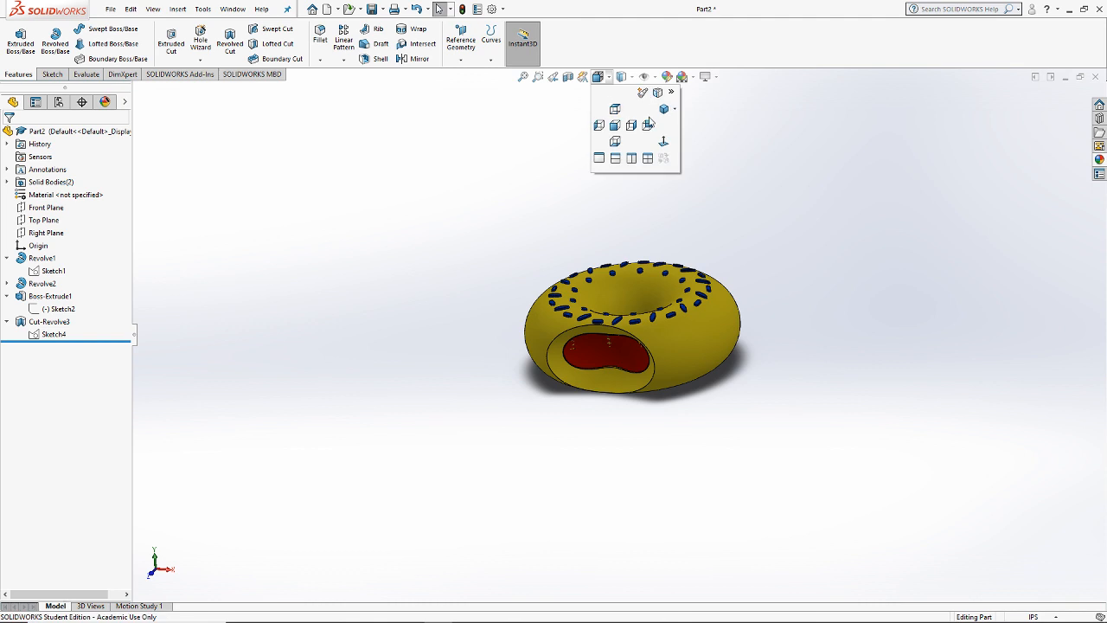
click(649, 124)
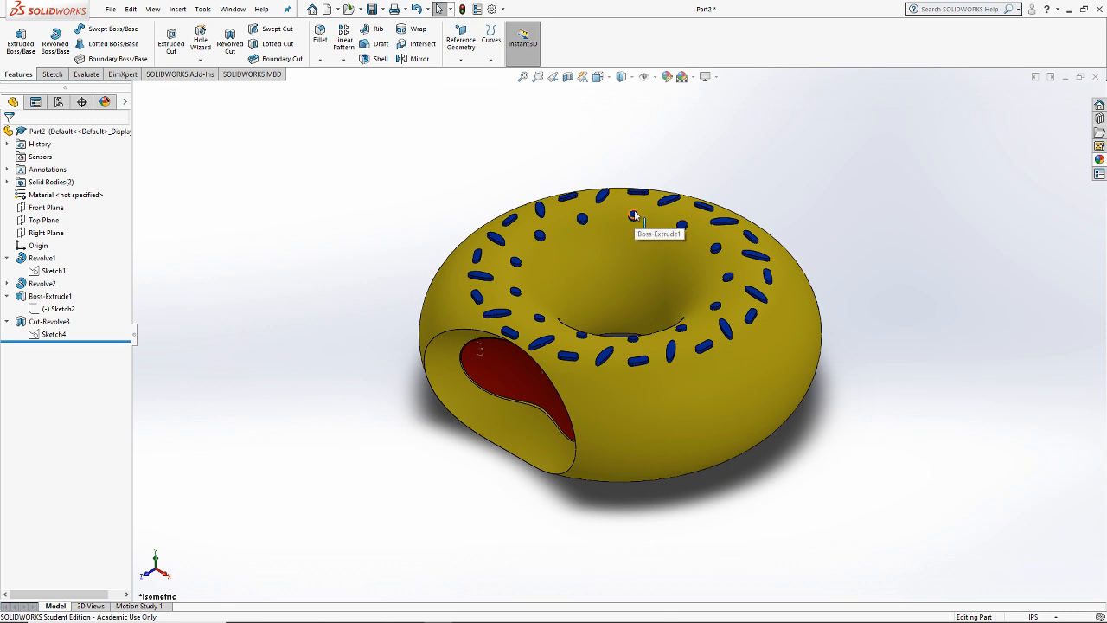
middle_drag(632, 216, 755, 346)
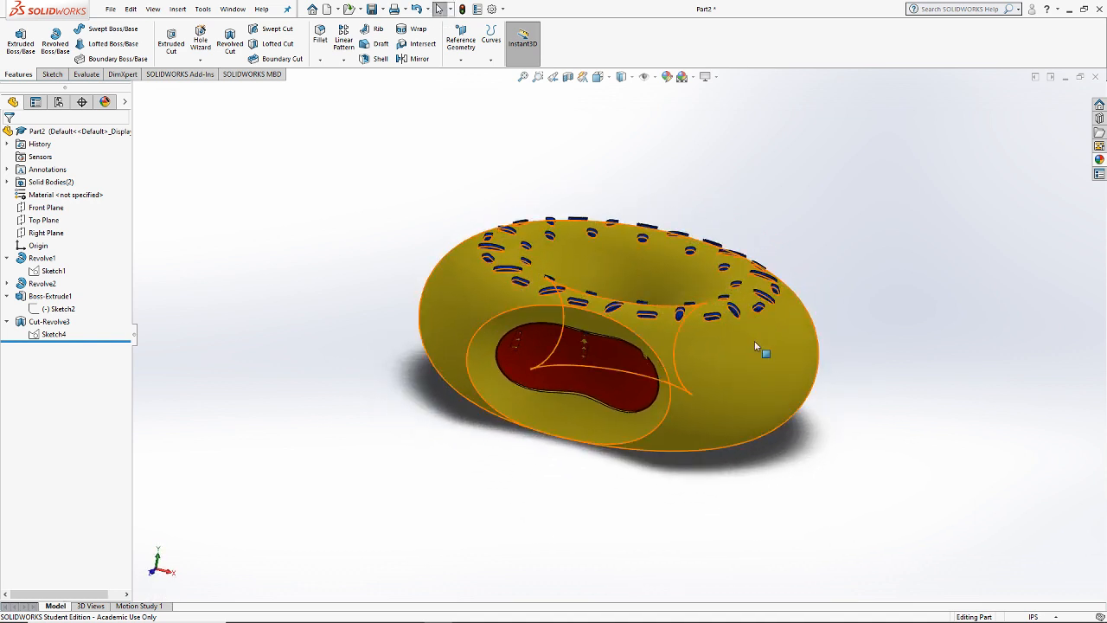
click(598, 77)
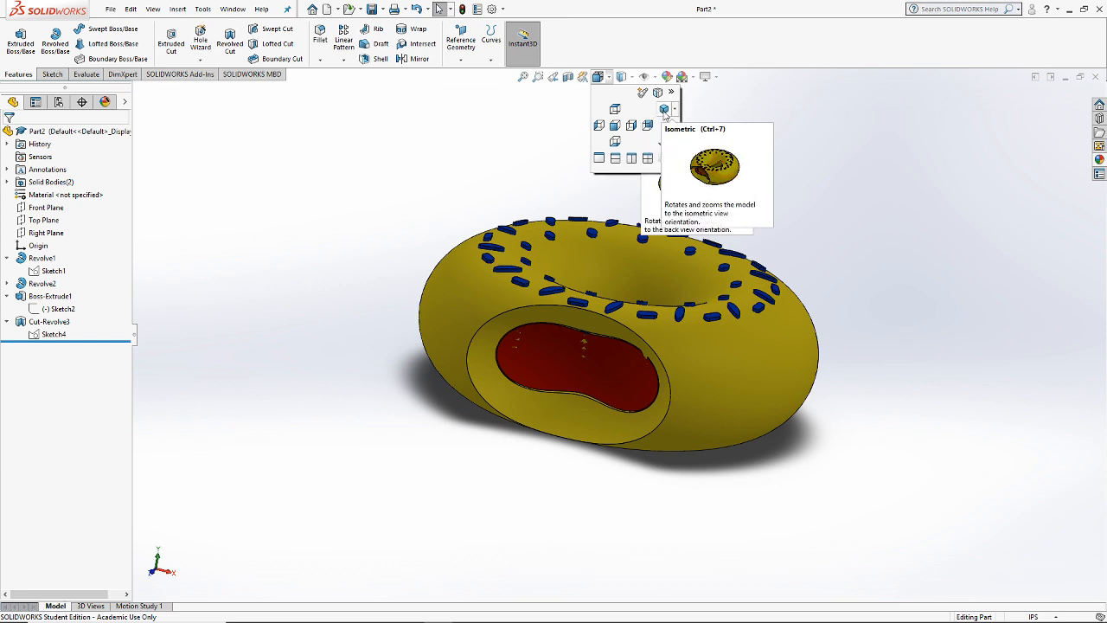
click(664, 110)
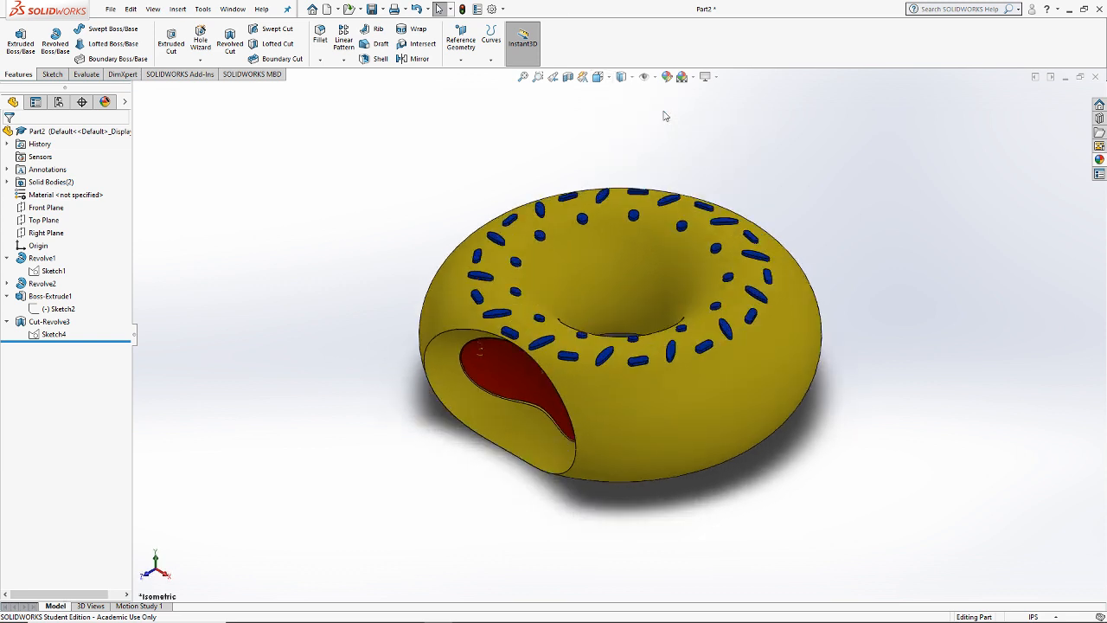
Step: Save the isometric donut view to the Desktop as a JPEG image named Part2
click(111, 9)
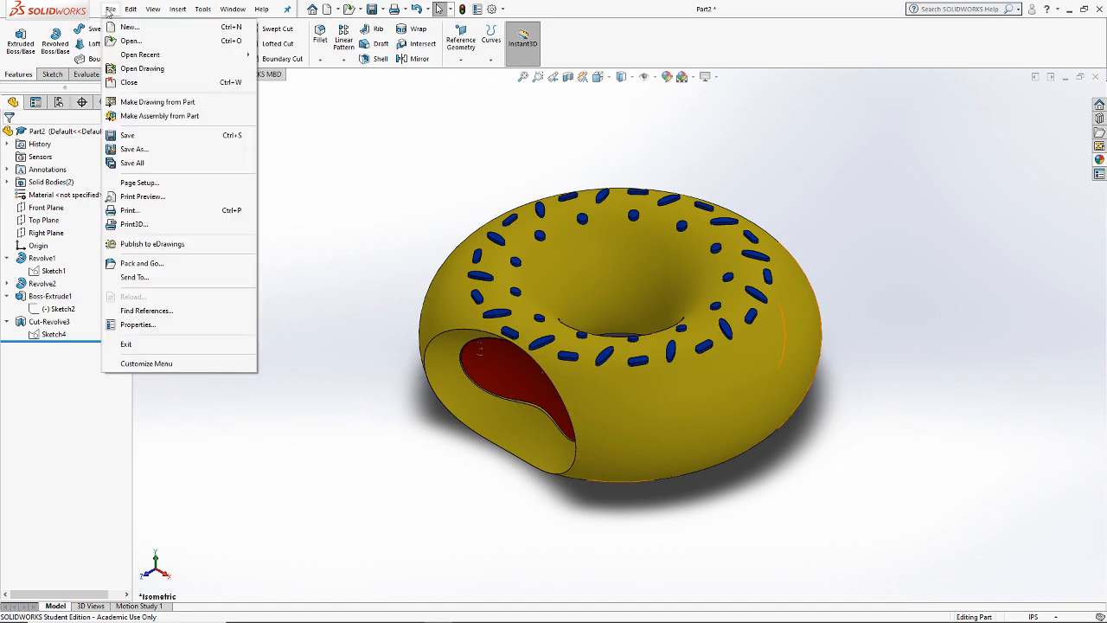
click(138, 149)
click(418, 250)
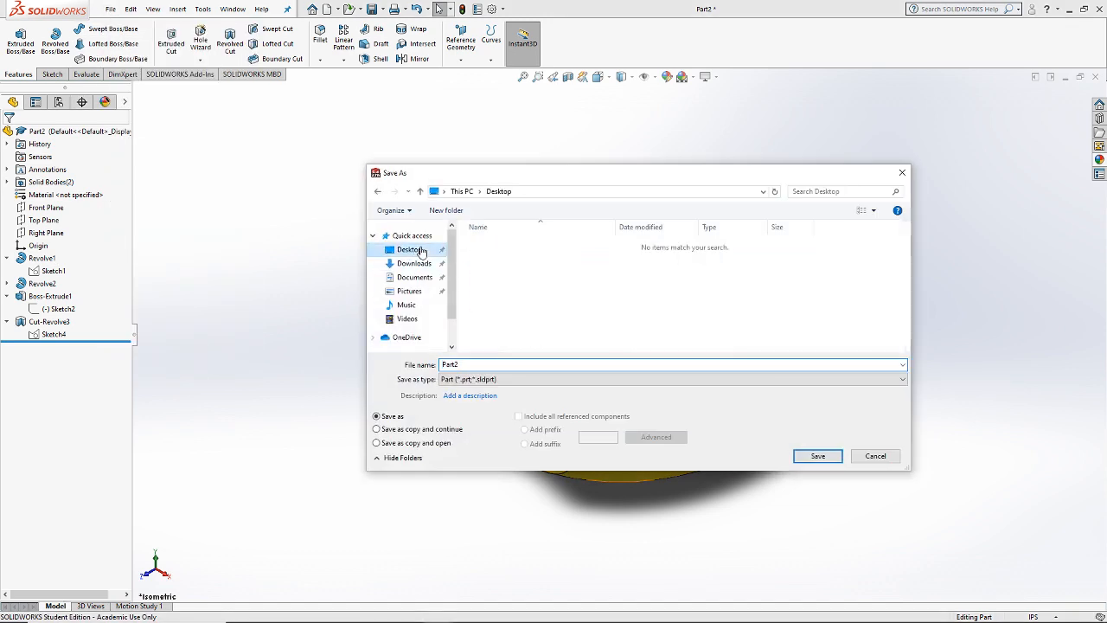
click(489, 381)
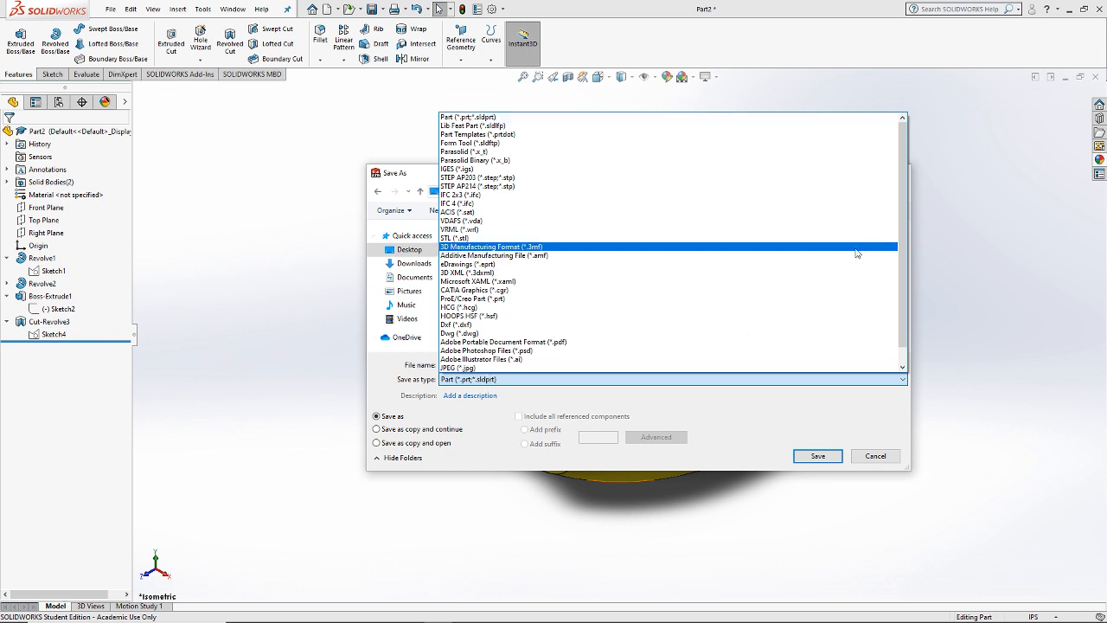
scroll(761, 247, down, 1)
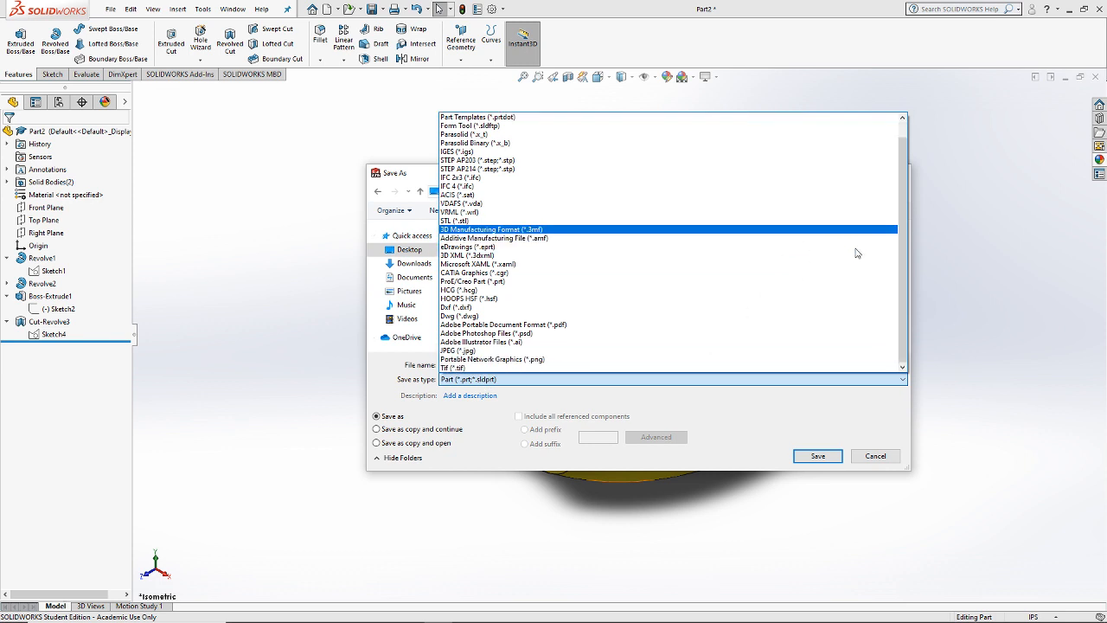
click(666, 351)
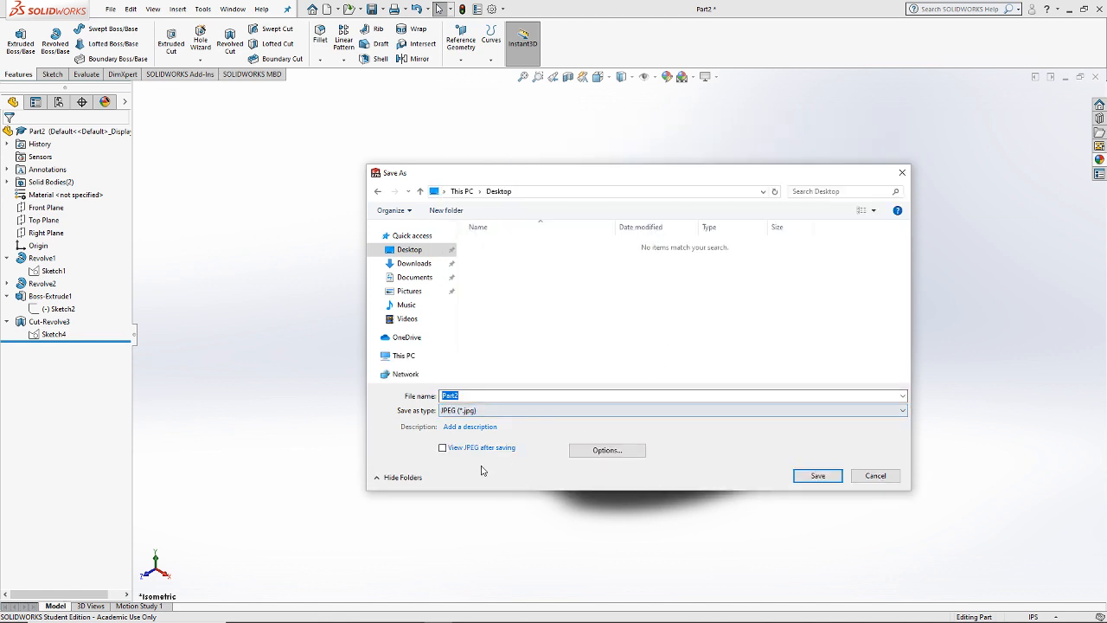
drag(602, 176, 574, 134)
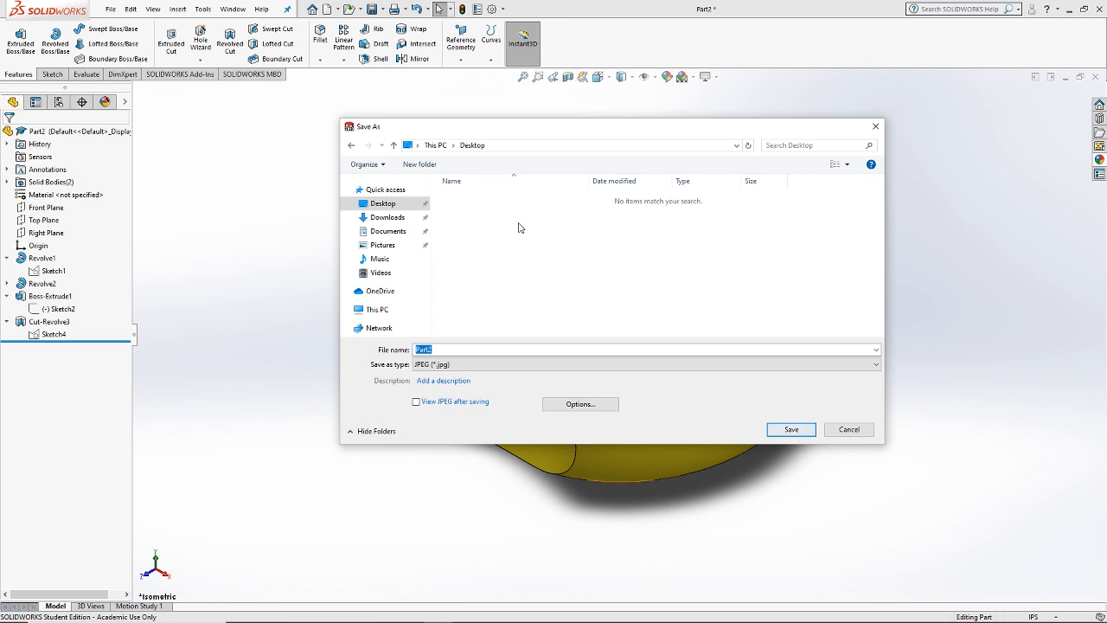
click(789, 429)
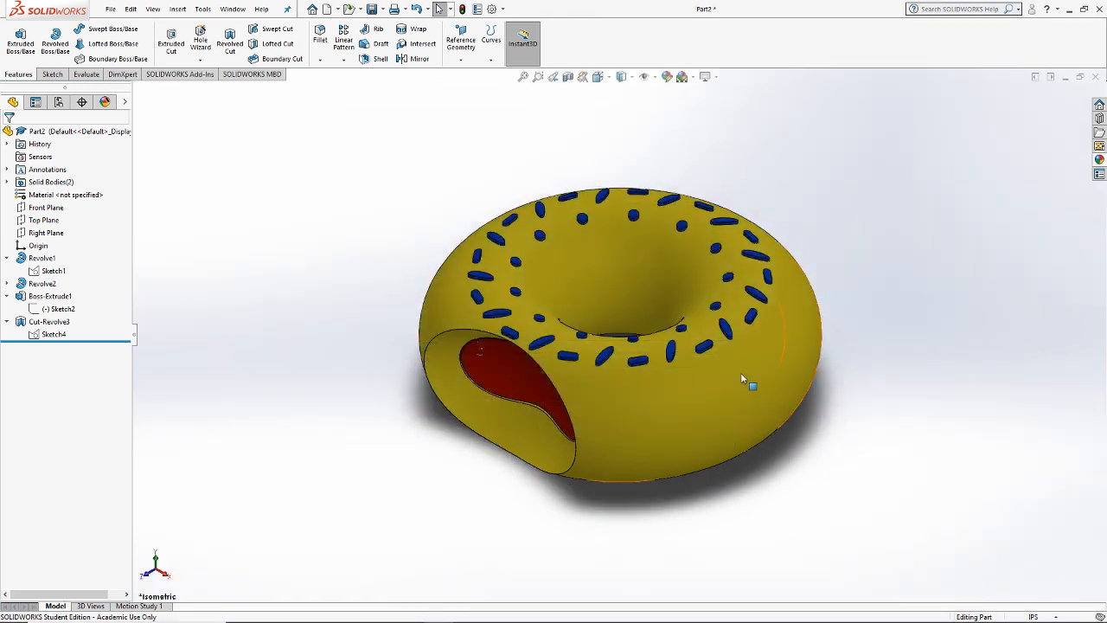
Step: Minimize SOLIDWORKS and show the exported Part2 image in the Desktop folder in File Explorer
click(1060, 10)
click(1052, 11)
click(1042, 9)
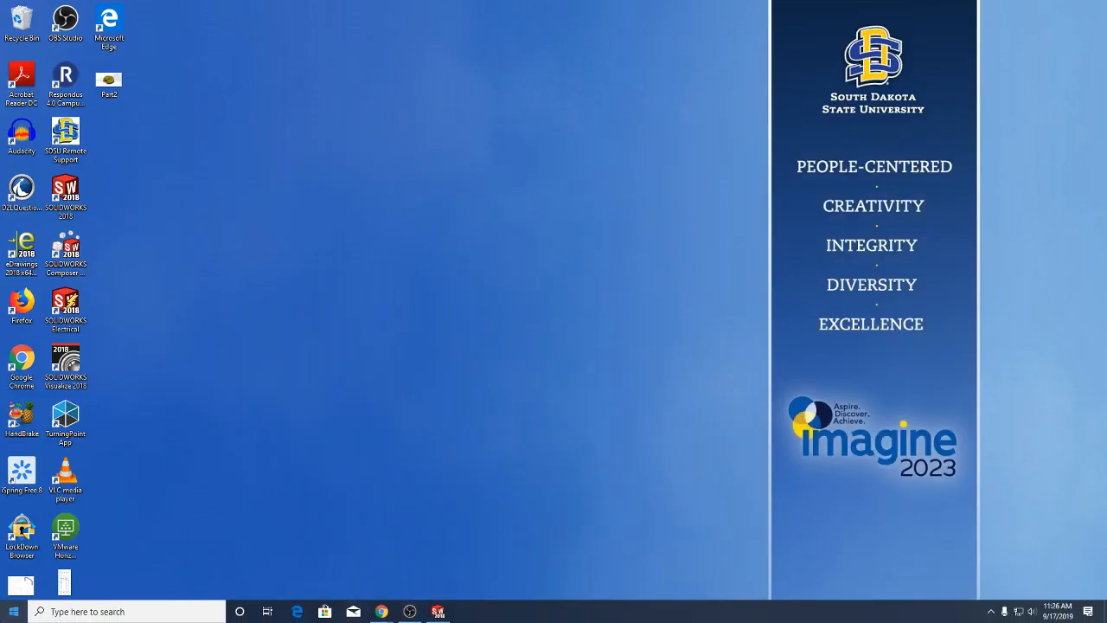
right_click(13, 612)
click(39, 527)
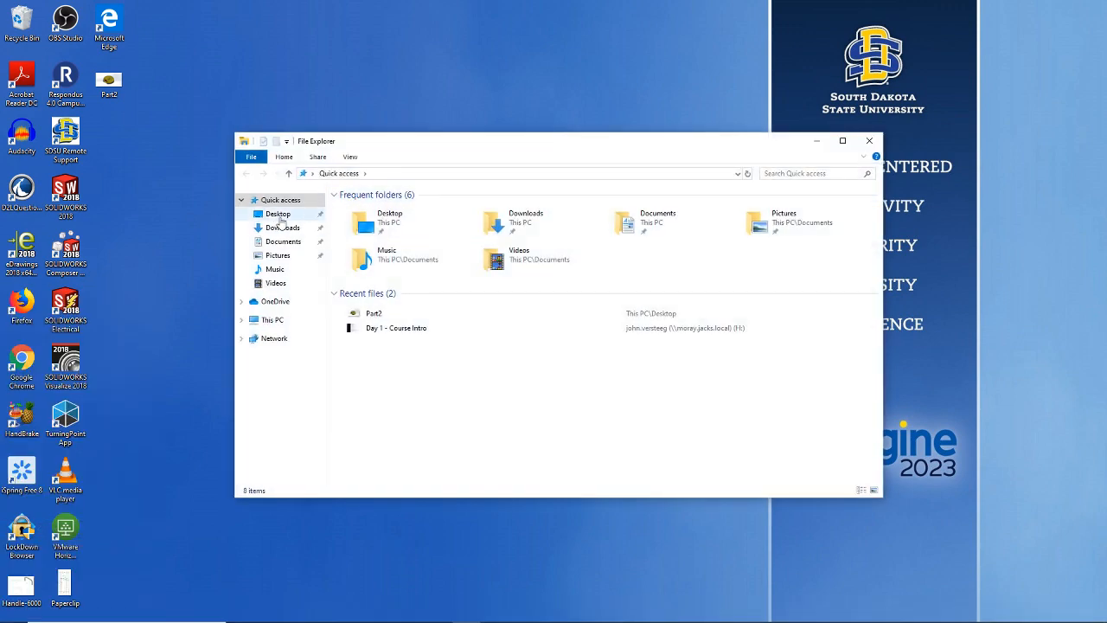
click(278, 213)
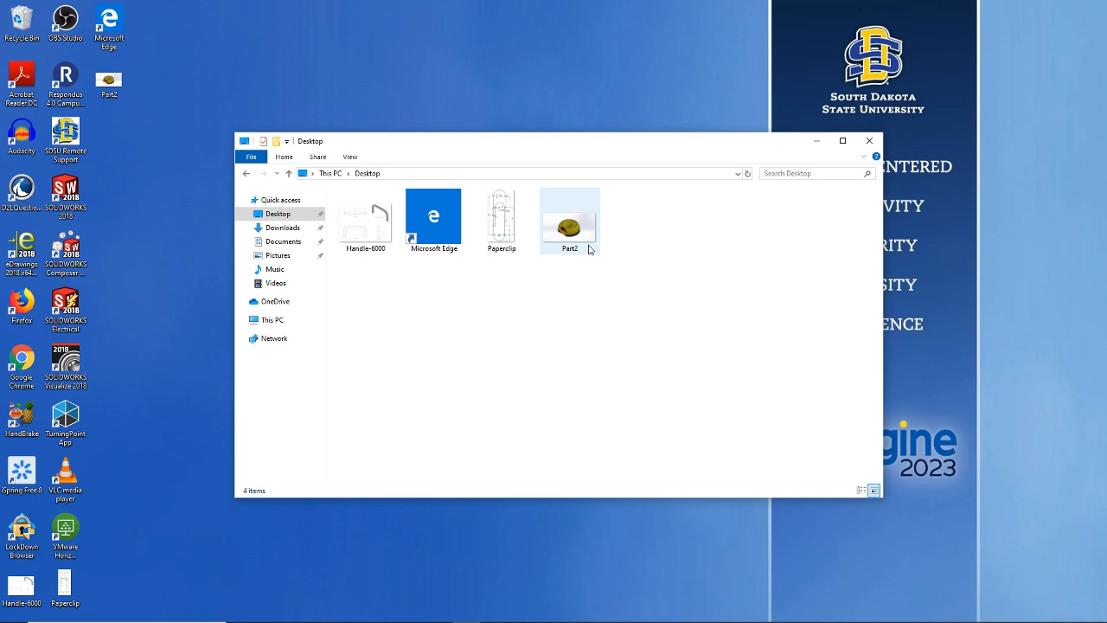
Step: Switch back to SOLIDWORKS and close the donut part without saving it
key(super+Tab)
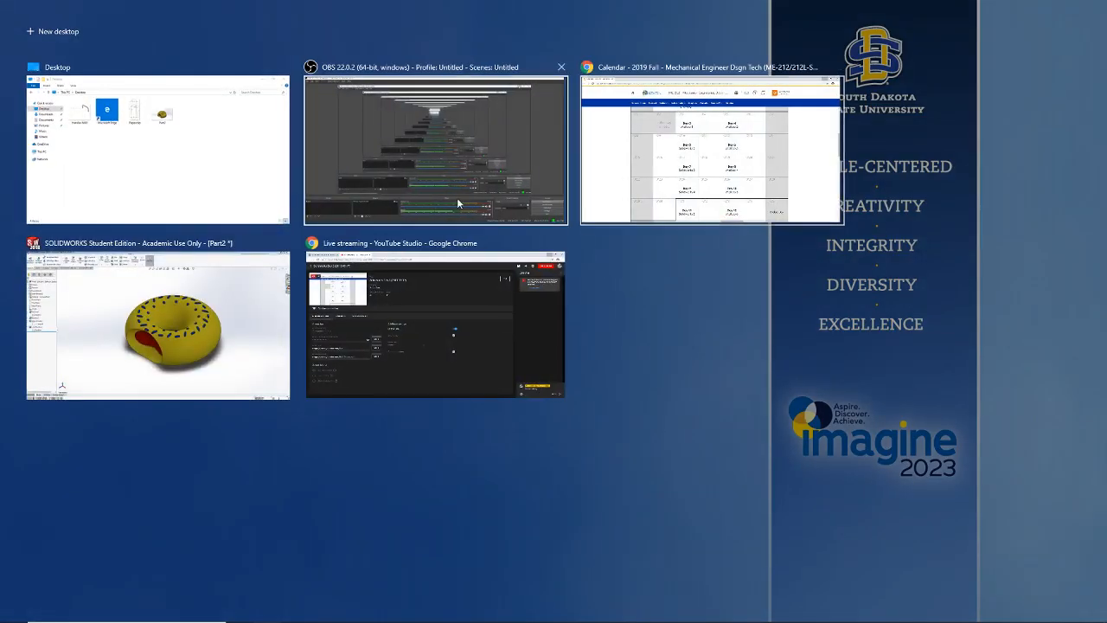
click(485, 173)
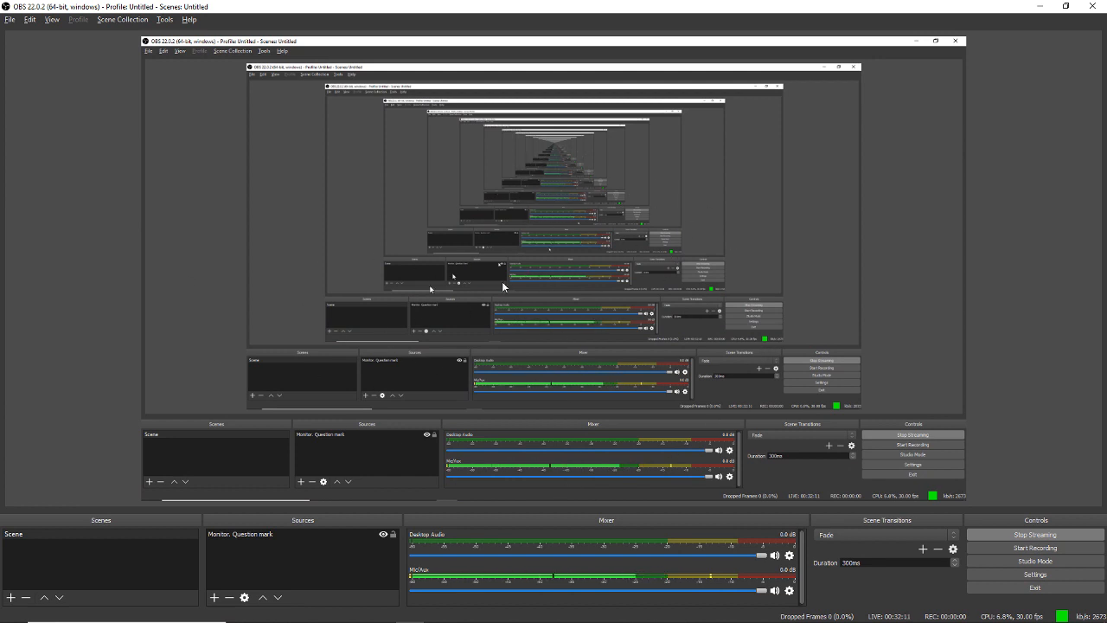
key(super+Tab)
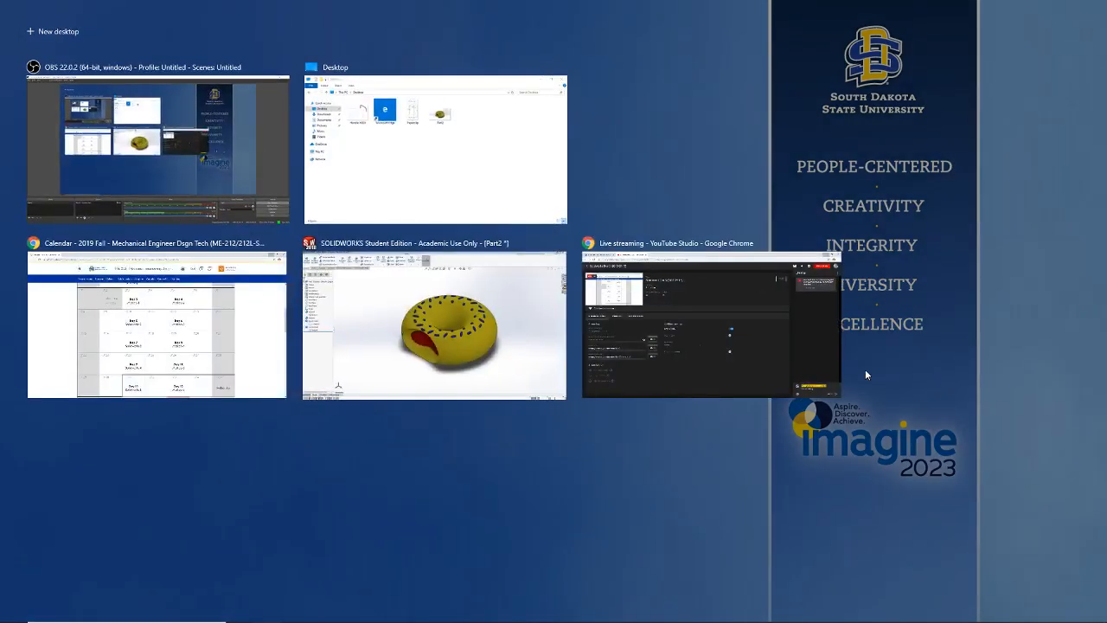
click(509, 340)
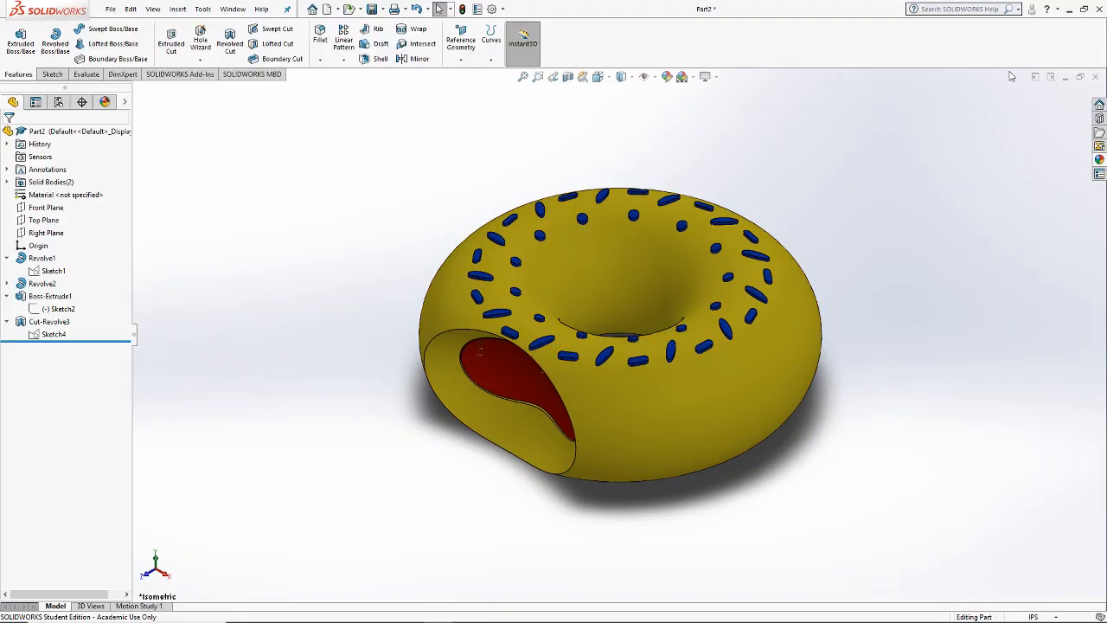
click(1095, 78)
click(511, 325)
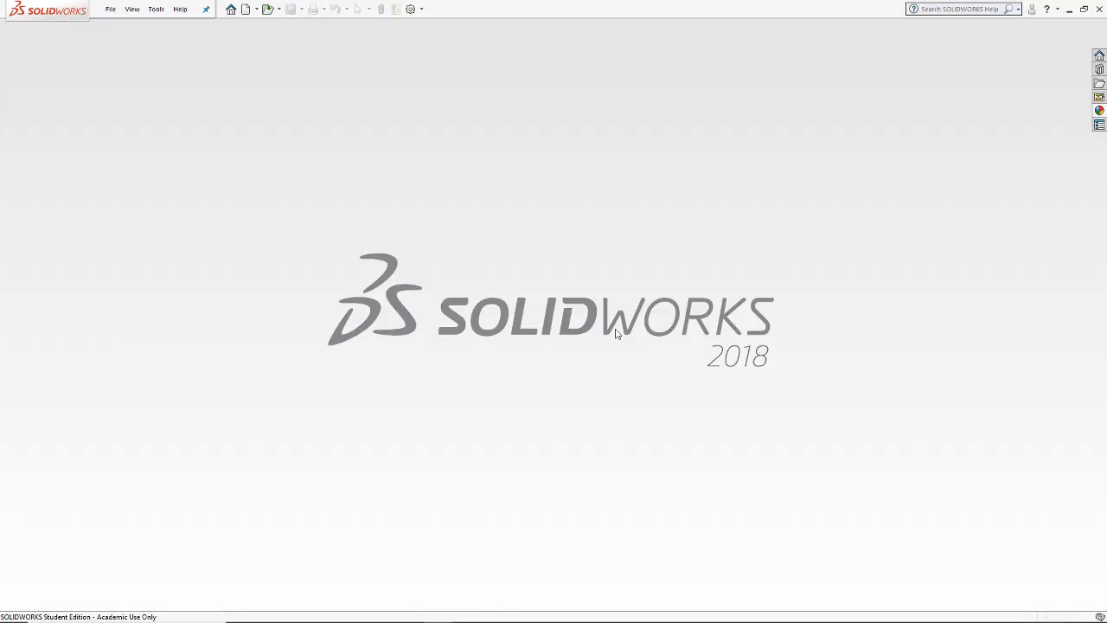
Step: Create a new part and open a sketch on the Front Plane with the Line tool
click(115, 7)
click(126, 25)
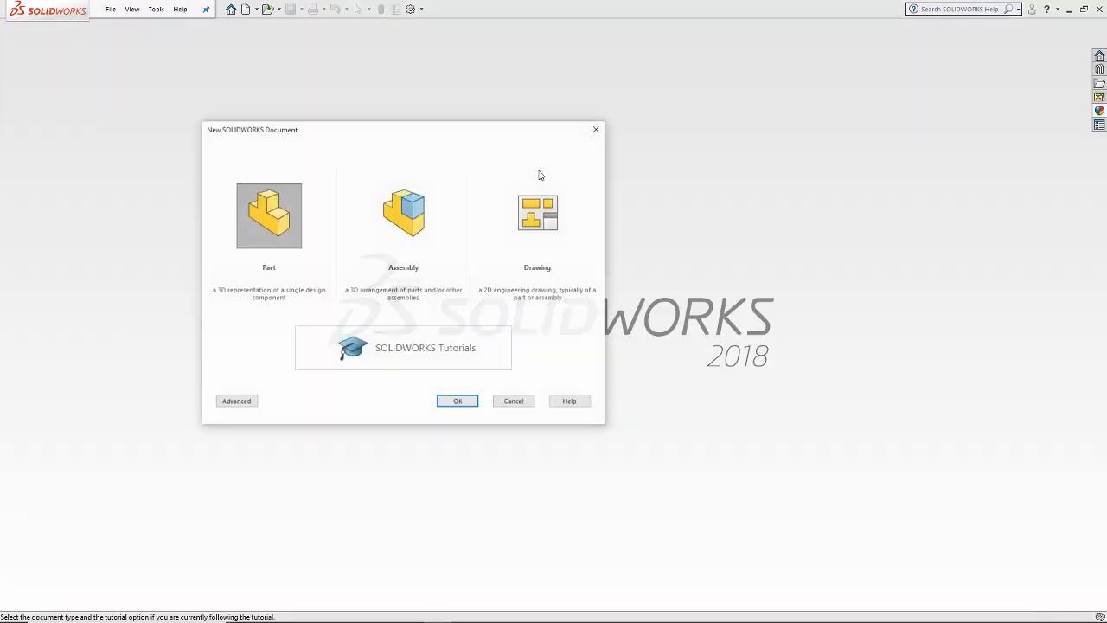
click(458, 401)
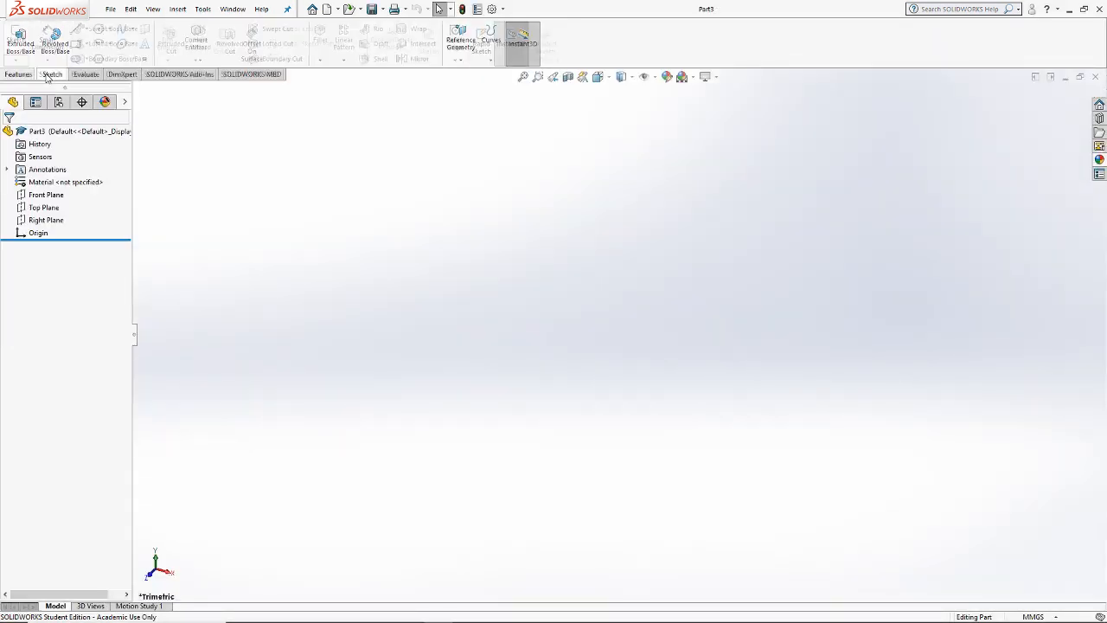
click(791, 307)
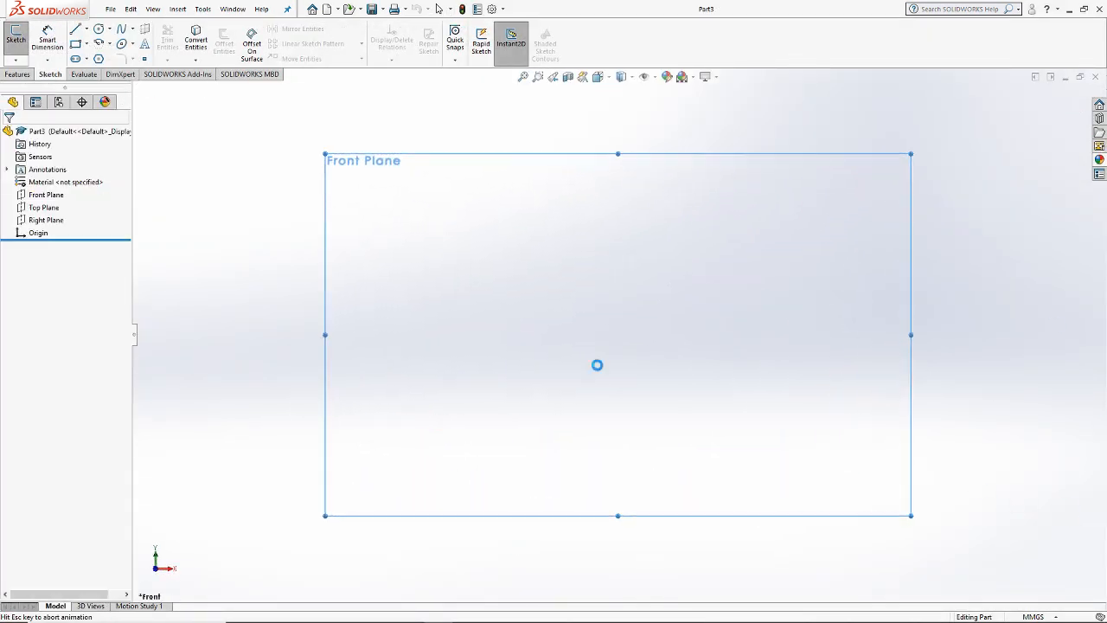
key(l)
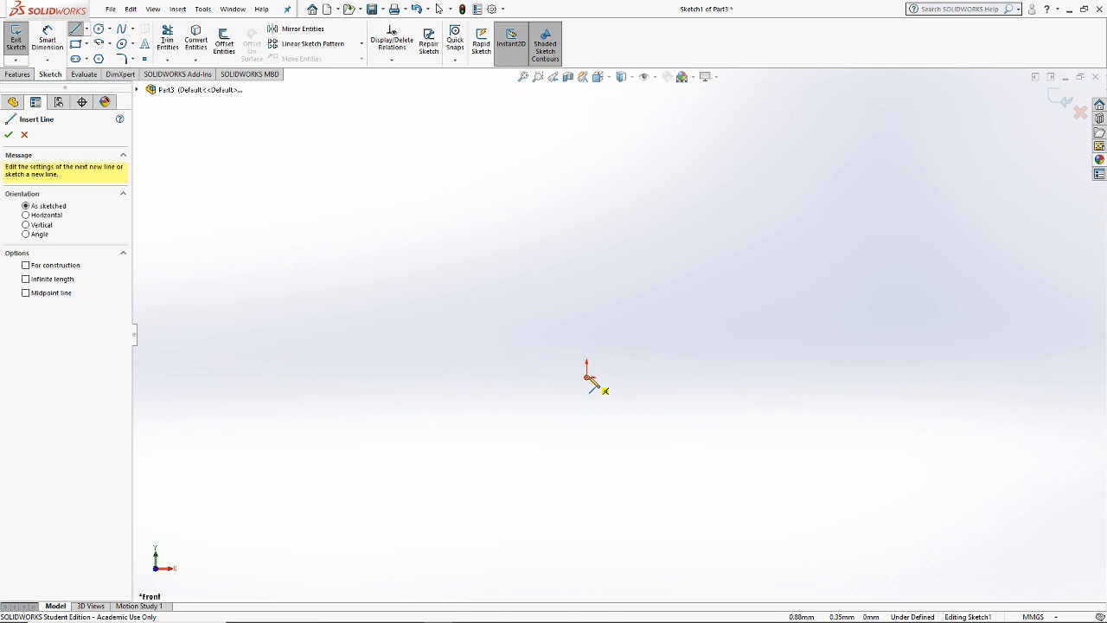
Step: Sketch a horizontal line about 32 mm long from the origin, a drop of about 6 mm, a short foot, a slanted corner and a tall vertical side
click(587, 377)
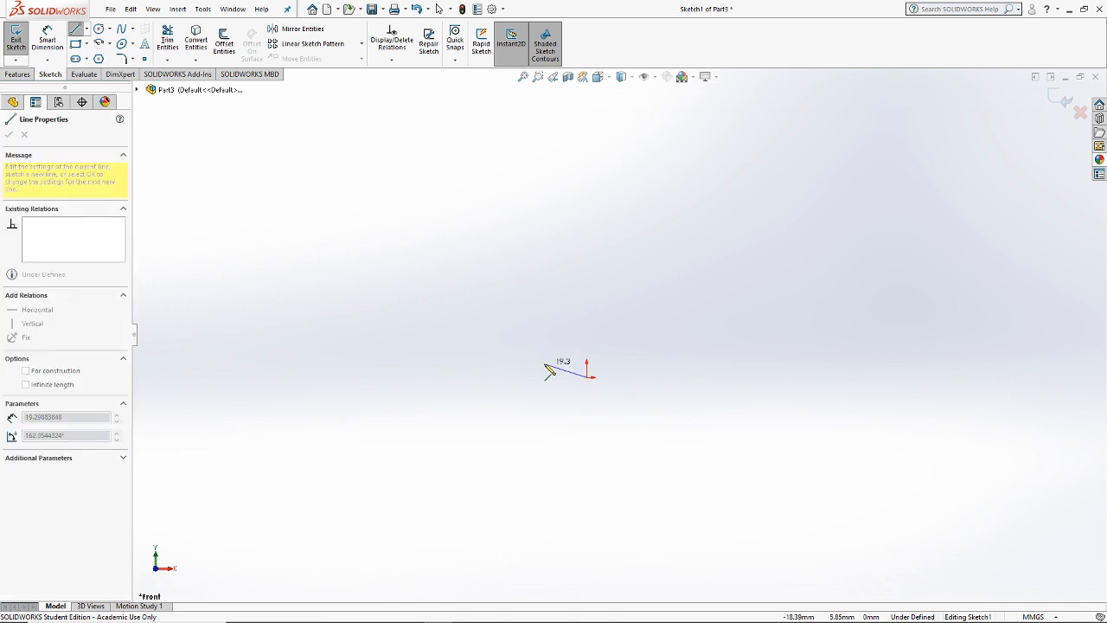
click(662, 378)
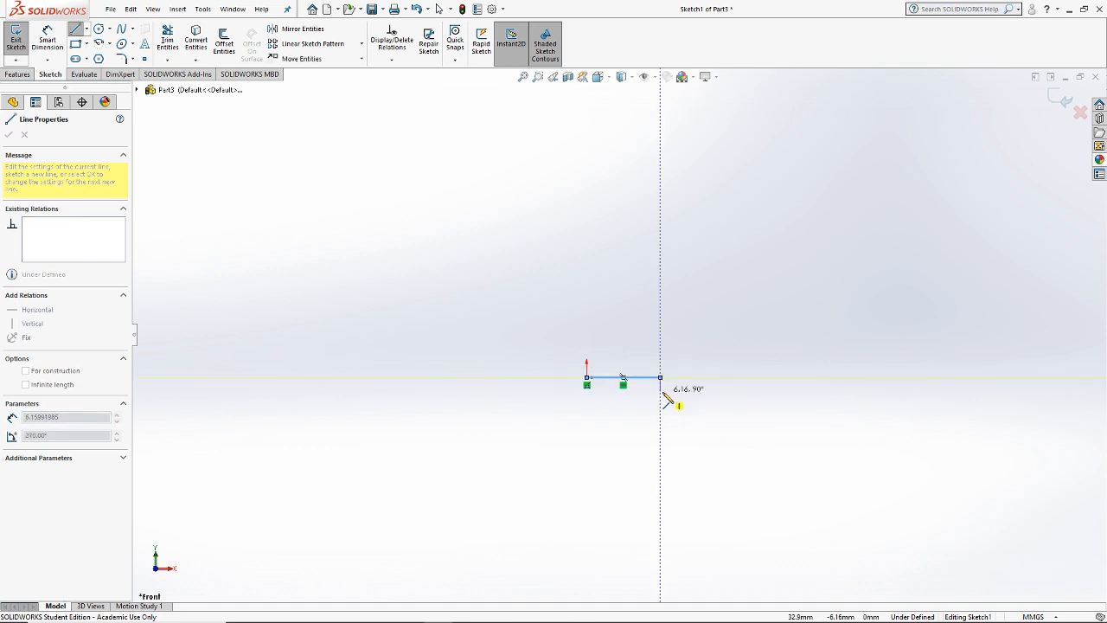
click(662, 391)
click(683, 391)
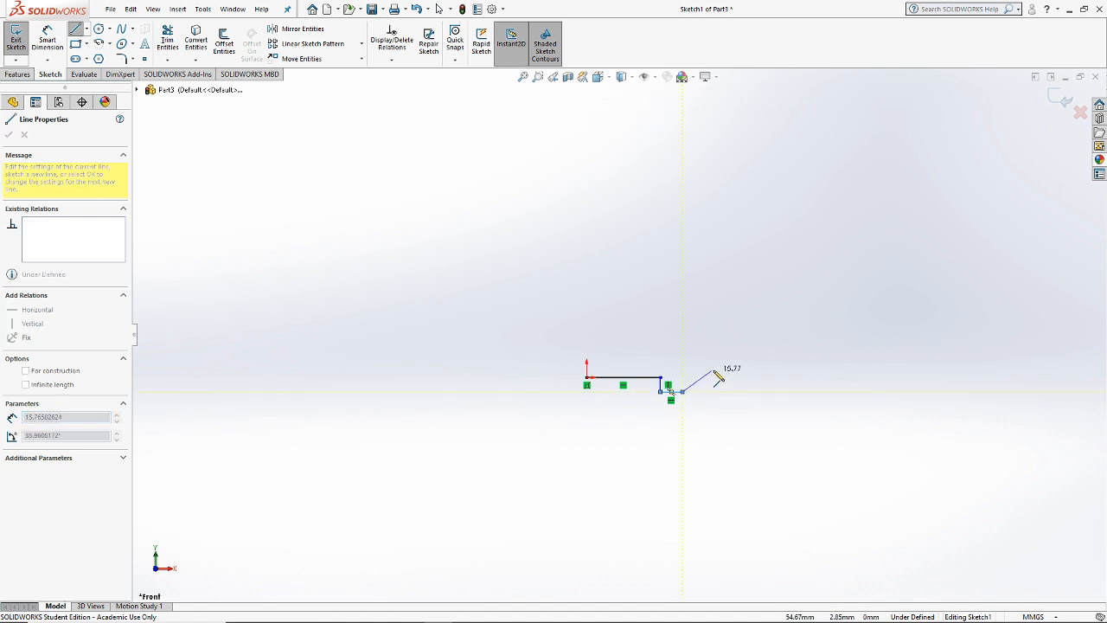
scroll(714, 378, up, 3)
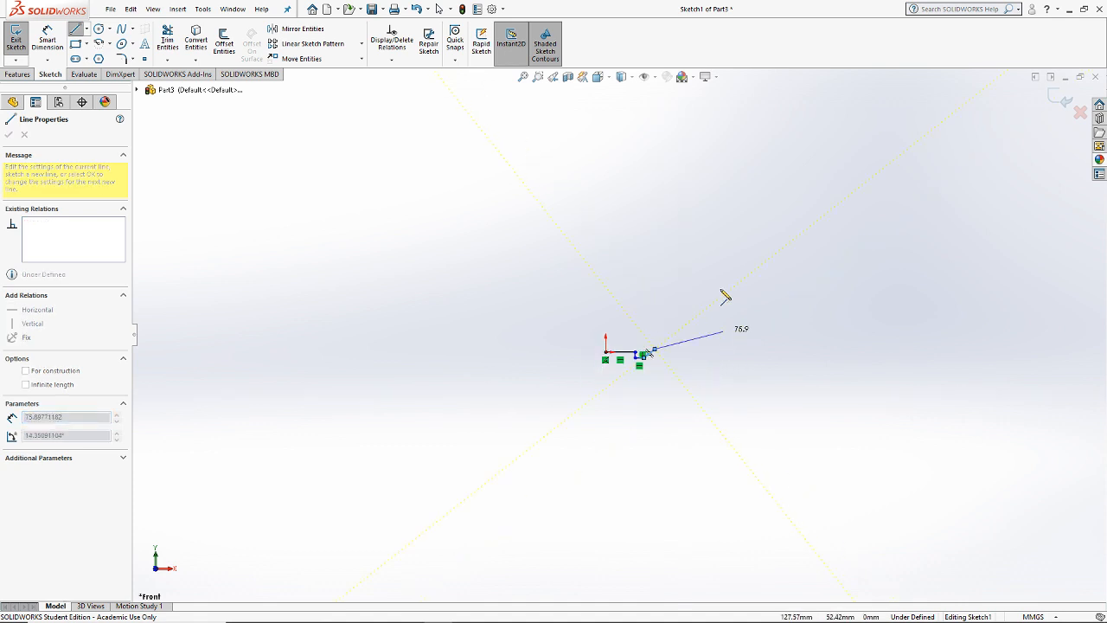
click(657, 170)
scroll(654, 186, down, 3)
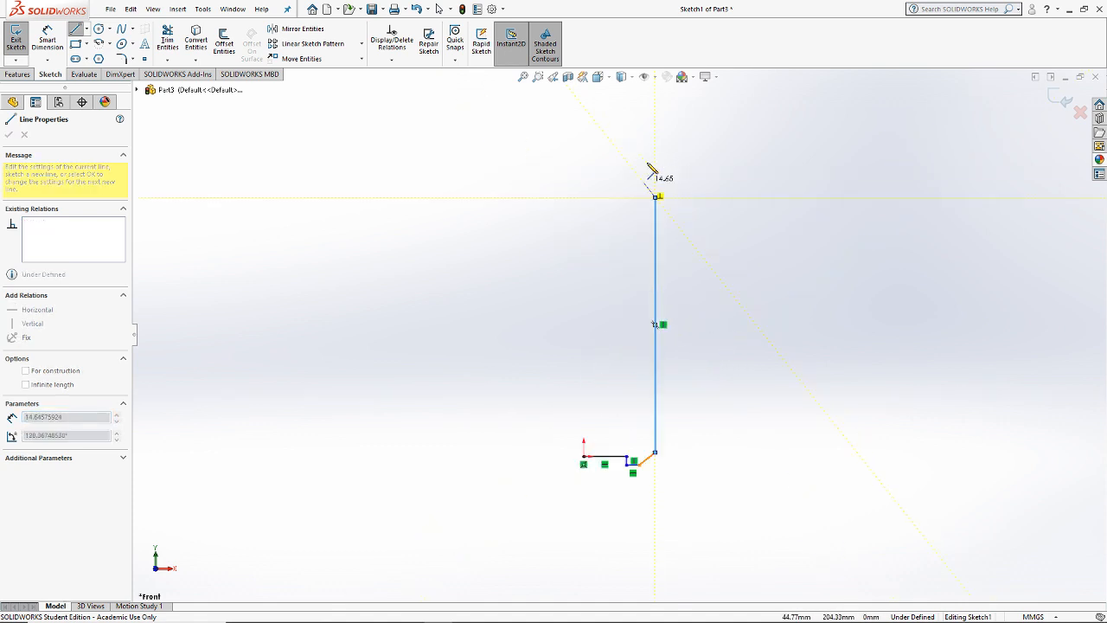
Step: Finish the profile with a slanted upper corner, small raised lip and horizontal top edge about 198 mm above the origin, closing it at the origin
click(649, 199)
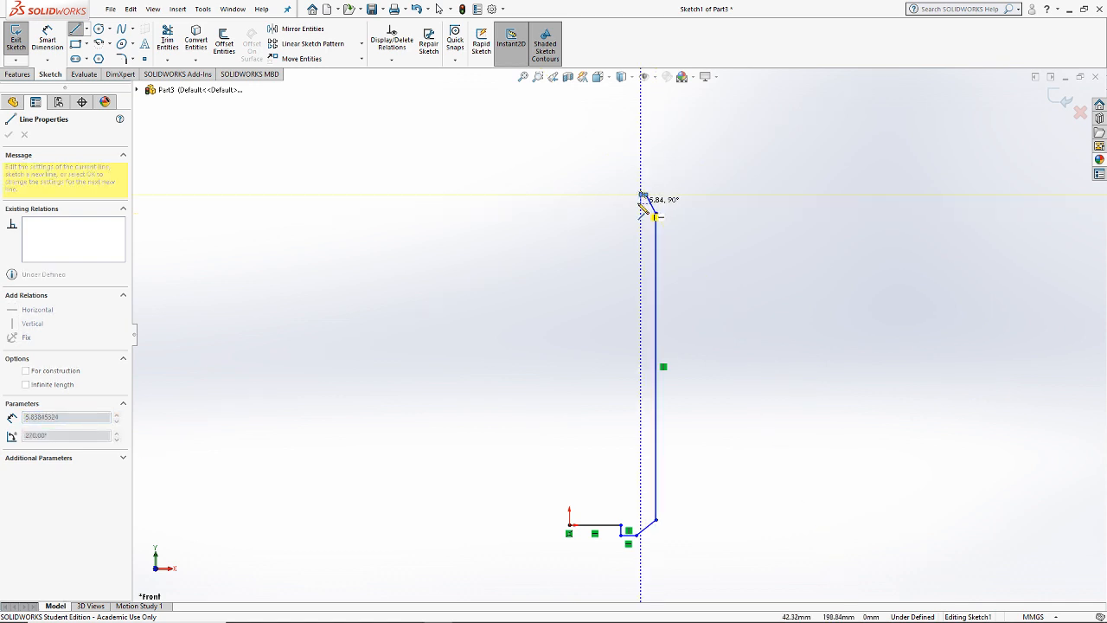
scroll(643, 207, down, 2)
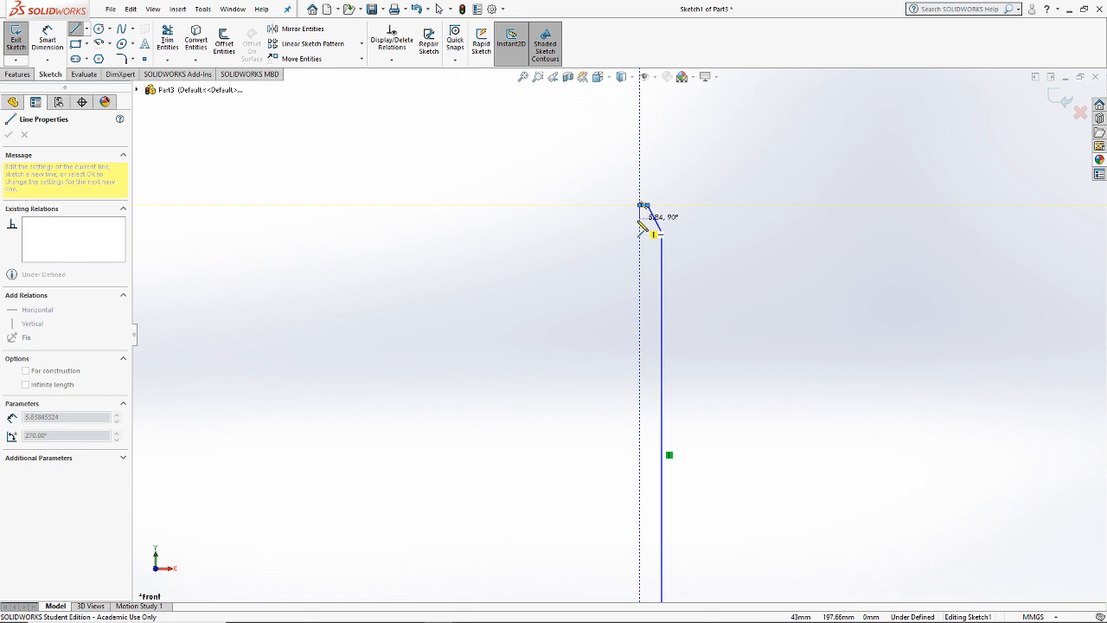
click(640, 216)
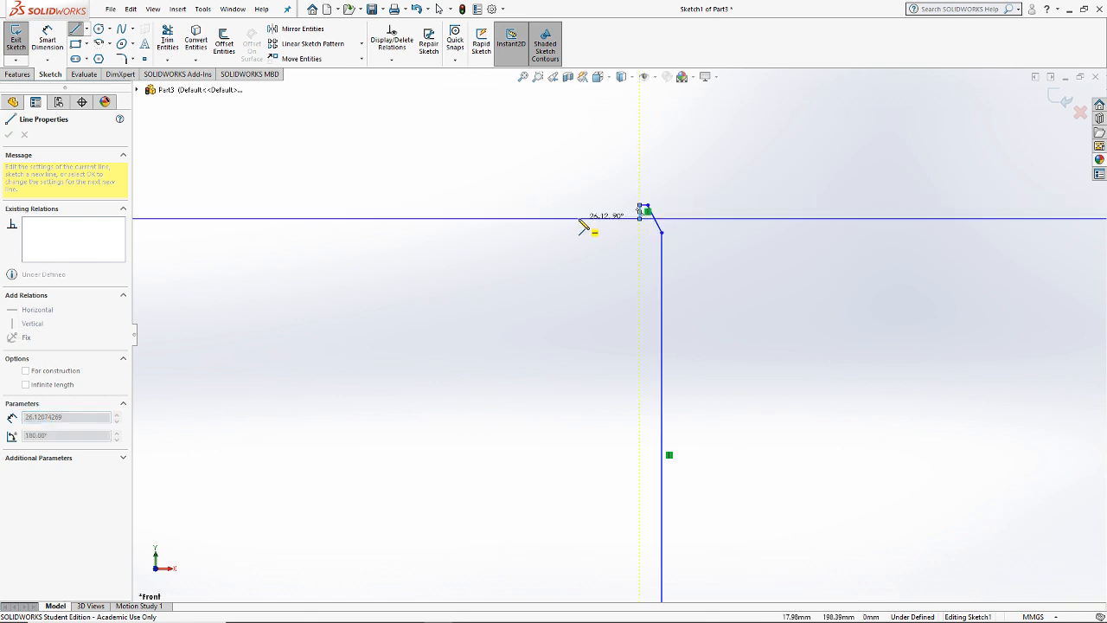
click(534, 218)
scroll(605, 333, up, 3)
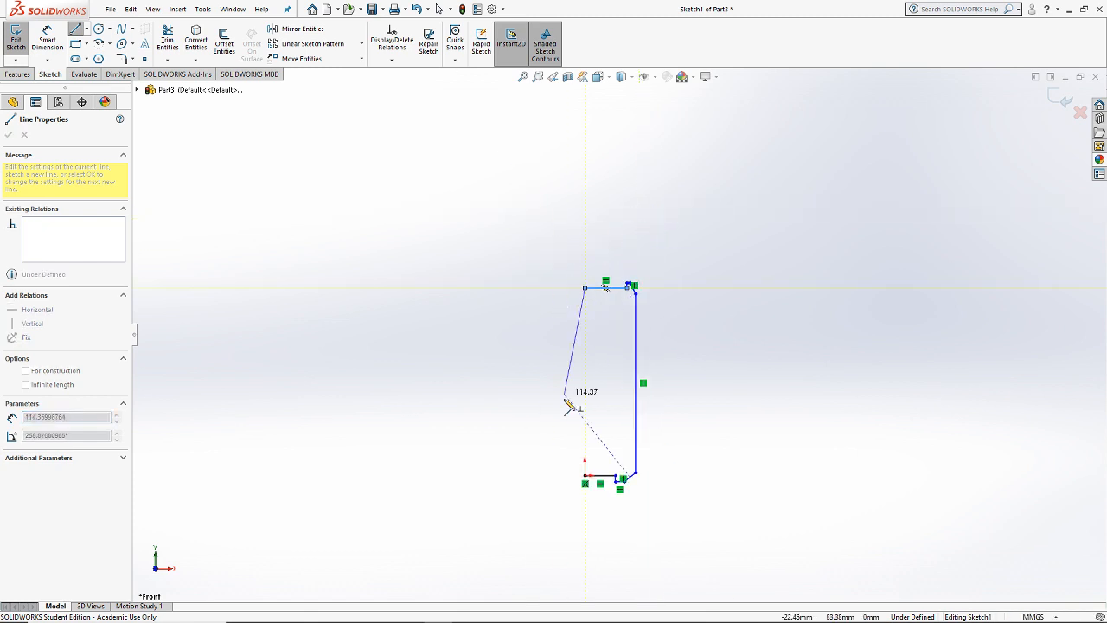
click(585, 476)
key(Escape)
scroll(640, 441, down, 1)
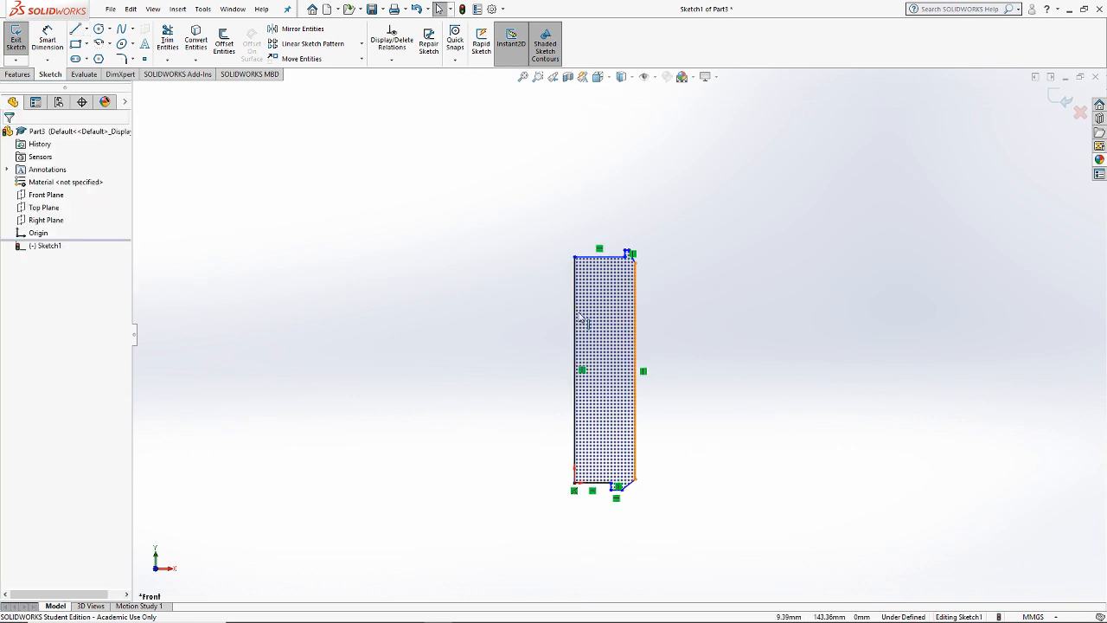
scroll(579, 316, down, 2)
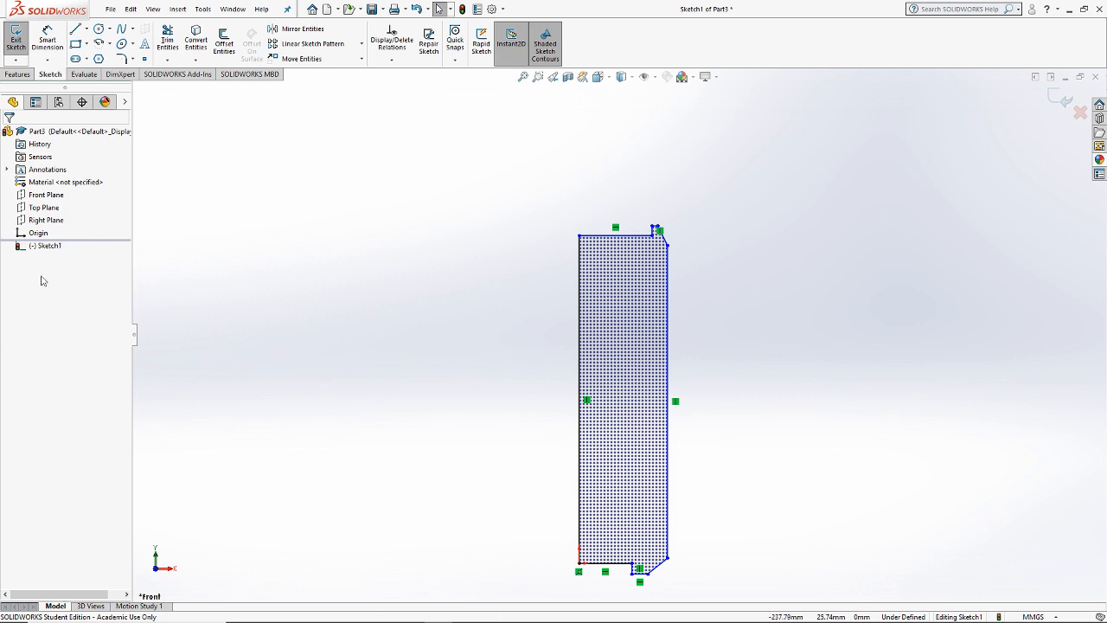
click(47, 36)
scroll(672, 526, down, 3)
scroll(563, 548, up, 2)
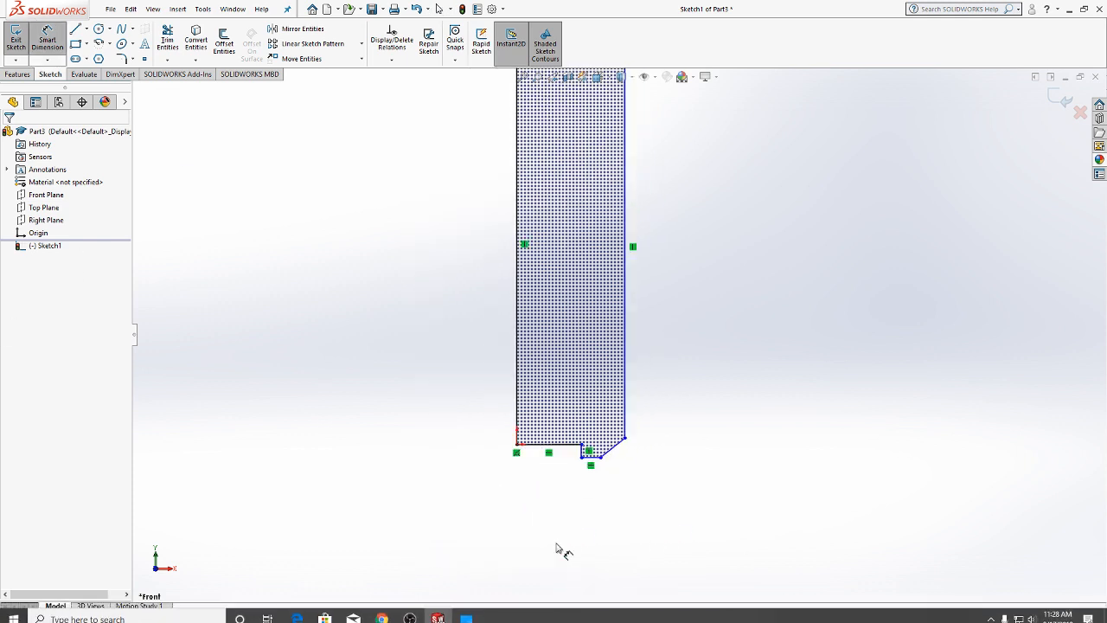
scroll(563, 434, down, 2)
scroll(562, 435, down, 1)
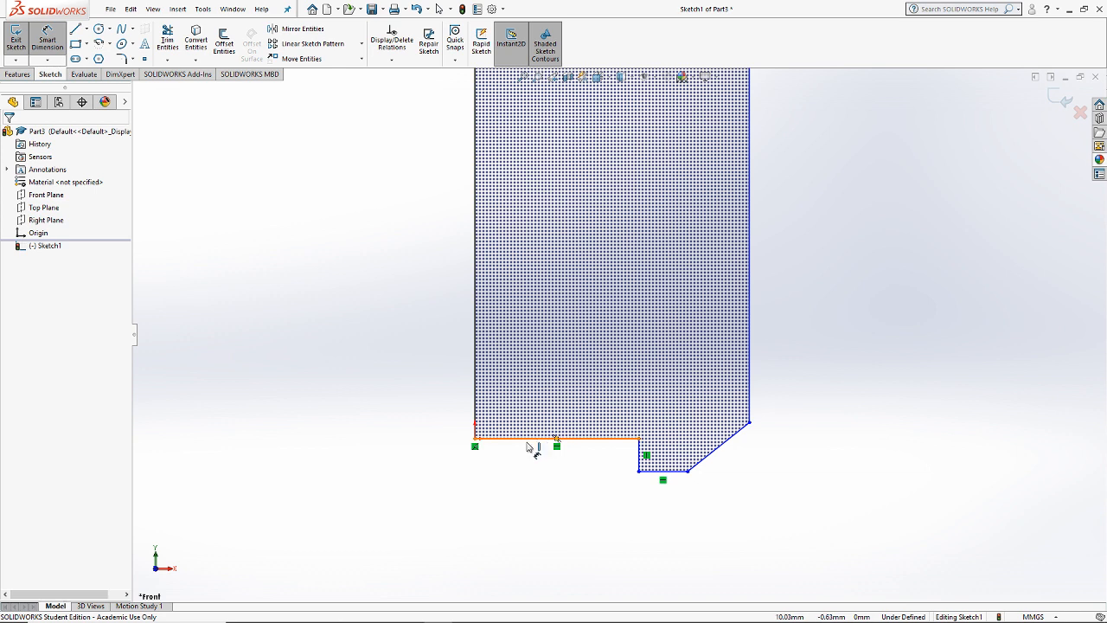
click(523, 444)
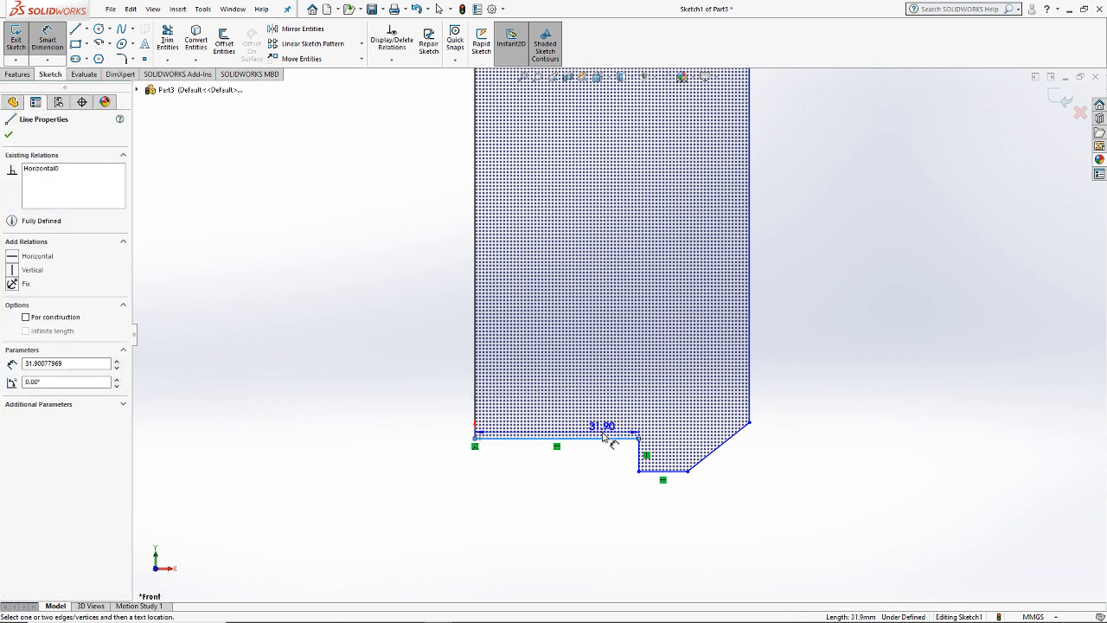
key(Escape)
click(639, 458)
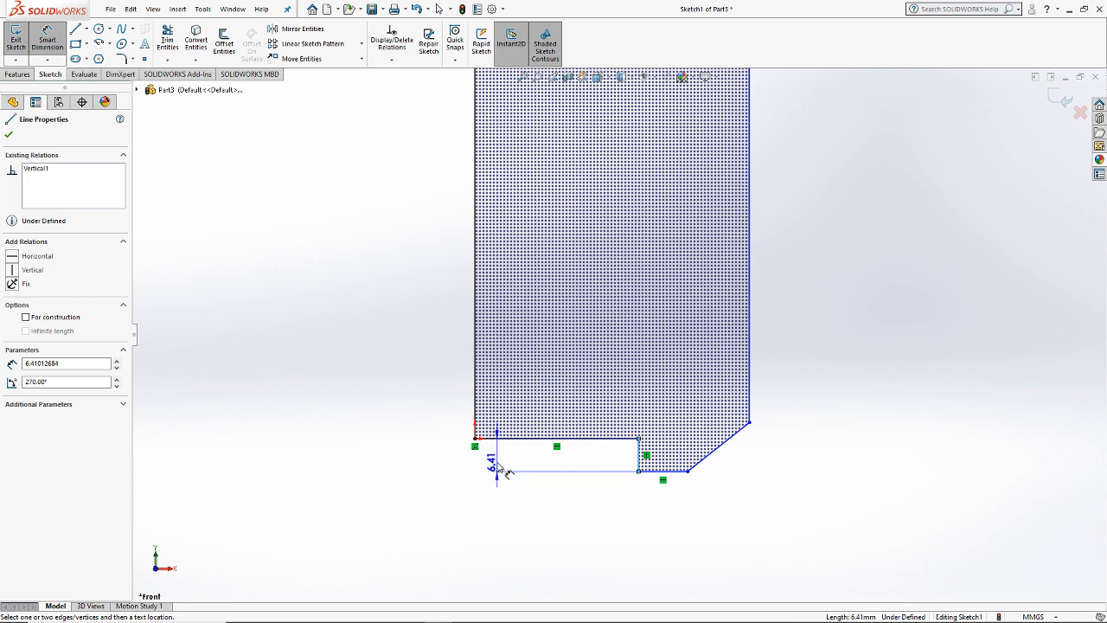
click(475, 413)
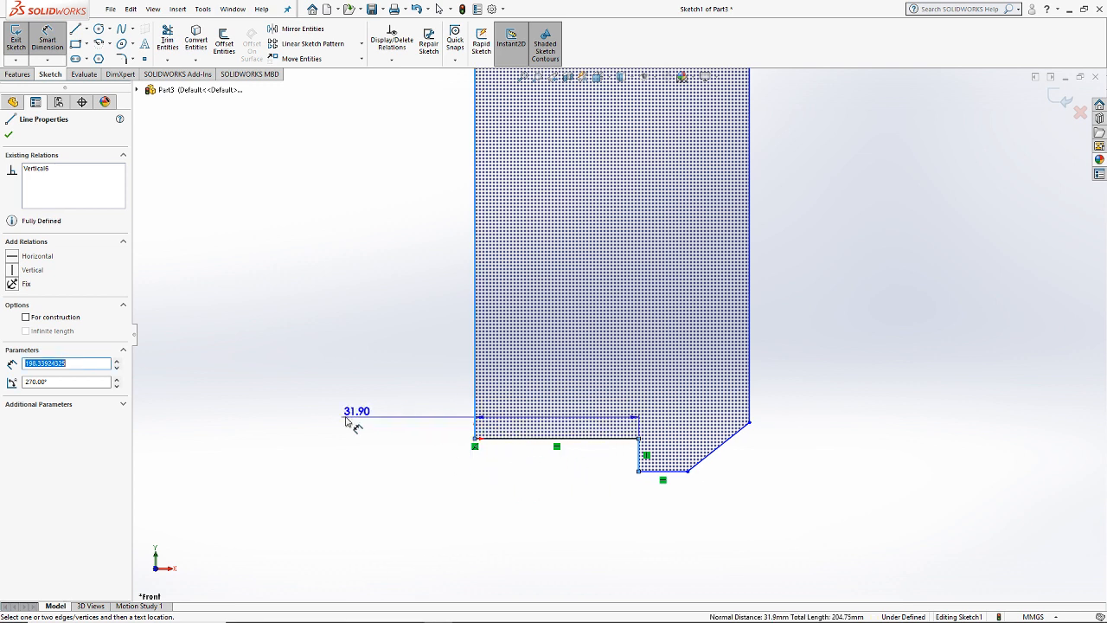
key(Escape)
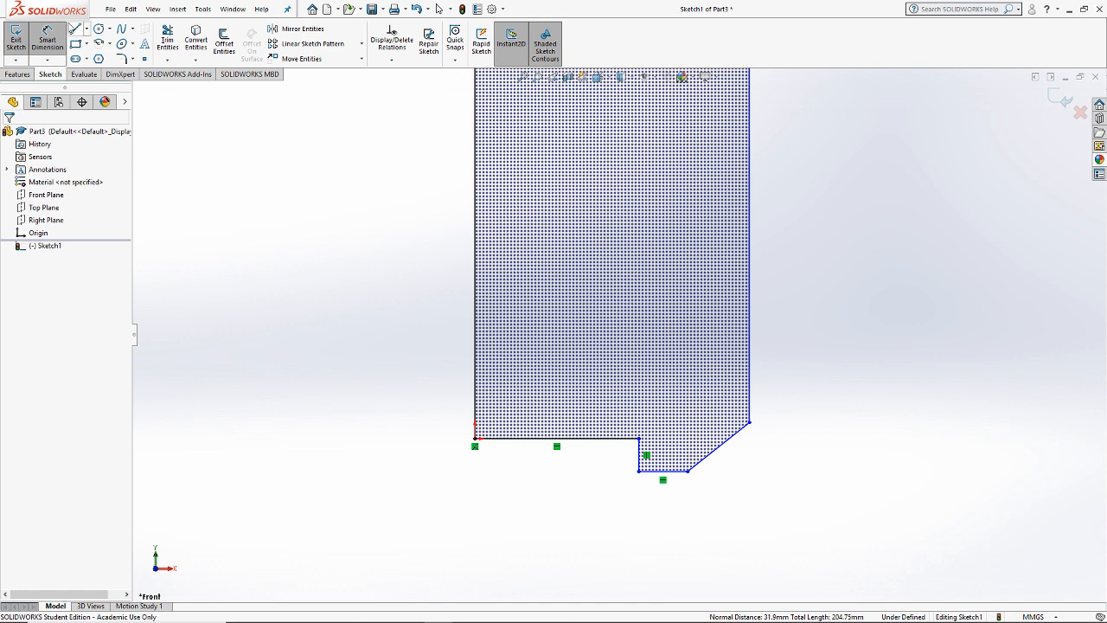
Step: Draw a vertical construction line of infinite length through the origin
key(l)
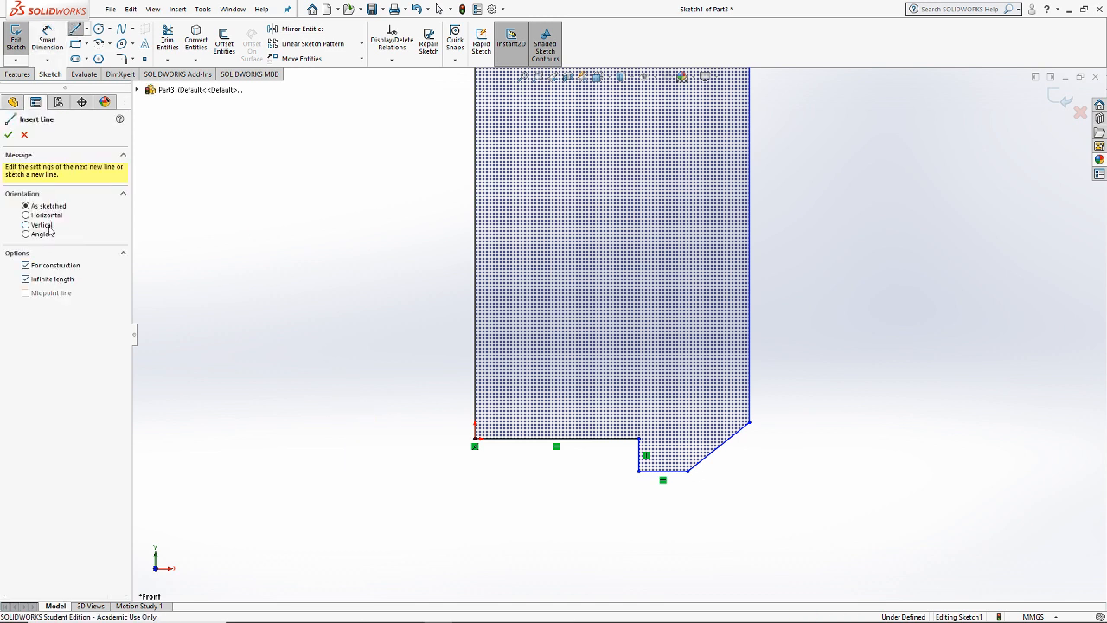
click(49, 225)
click(475, 437)
key(Escape)
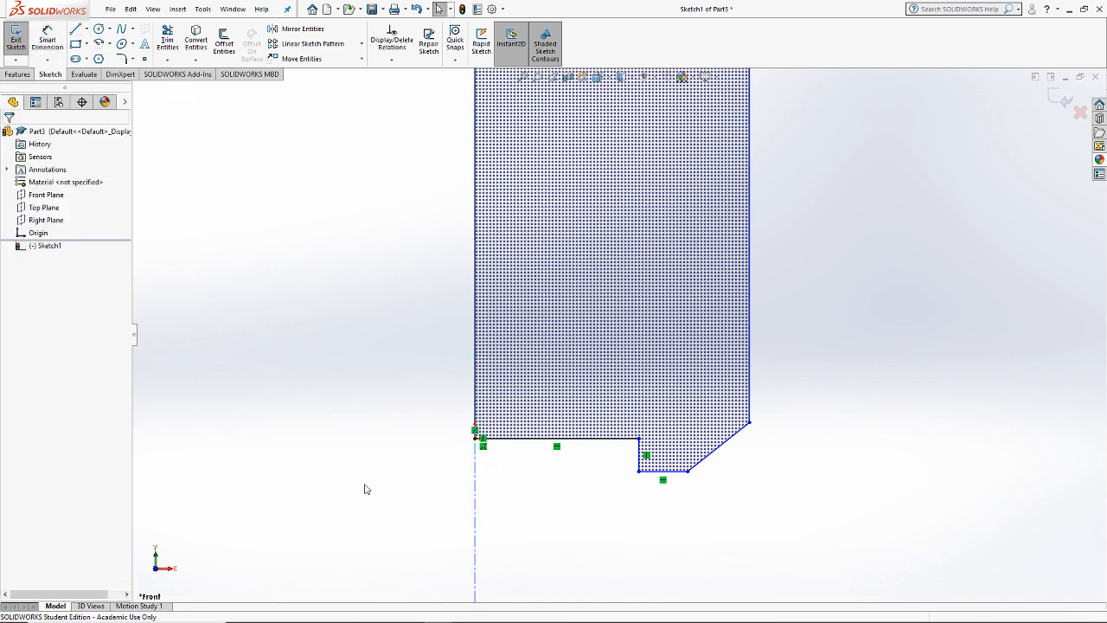
click(477, 502)
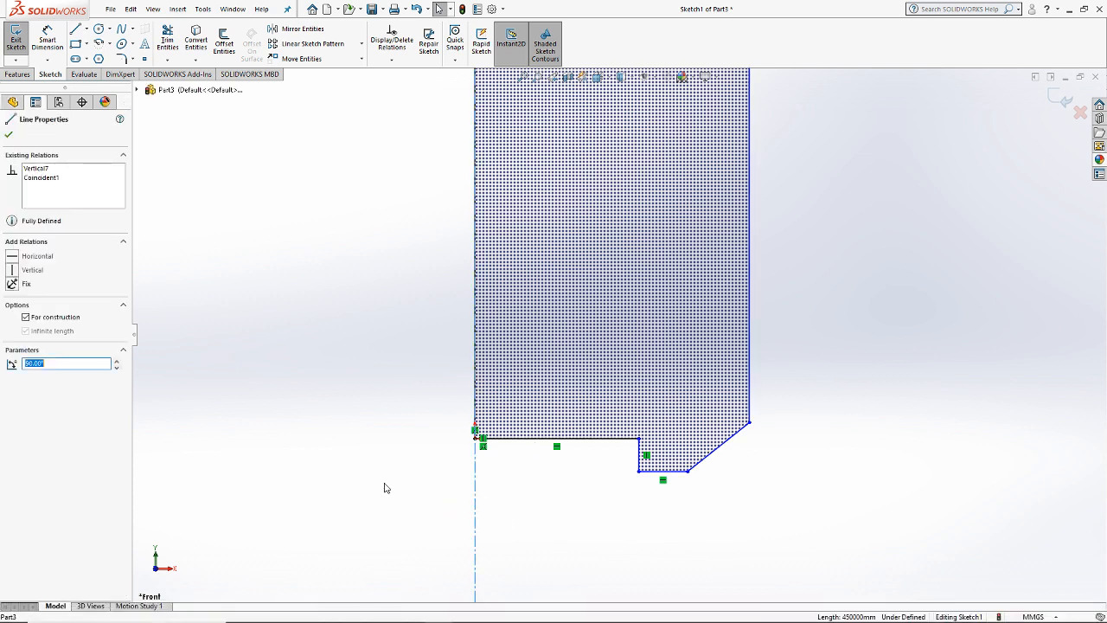
key(Escape)
Step: Add a doubled-distance dimension of 1.75 in from the lower step's short vertical line across the centerline
click(47, 42)
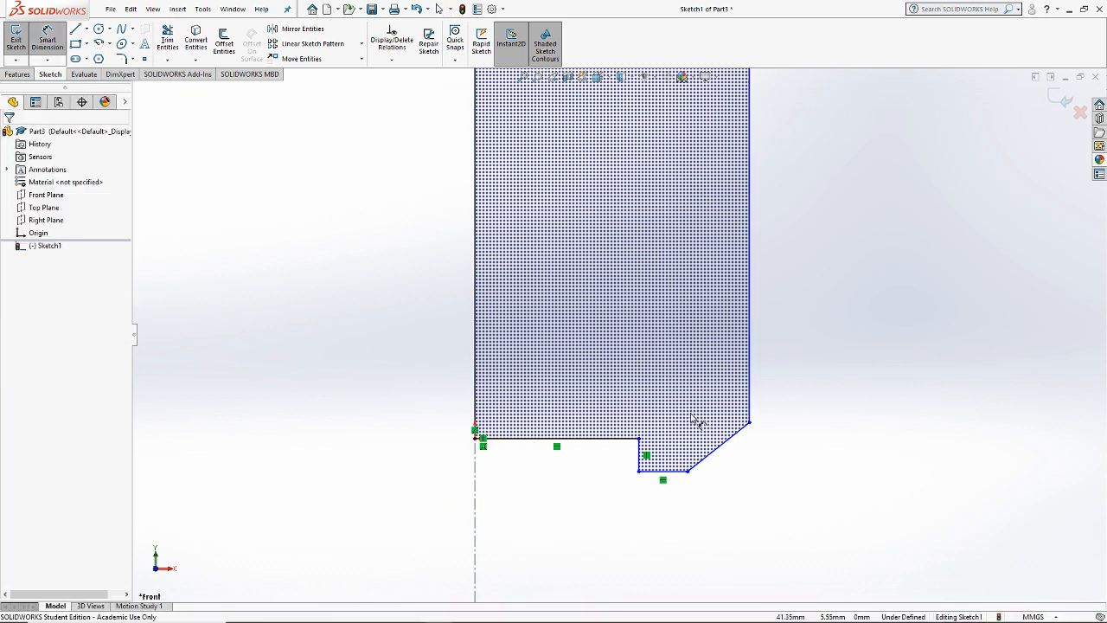
click(640, 460)
click(475, 487)
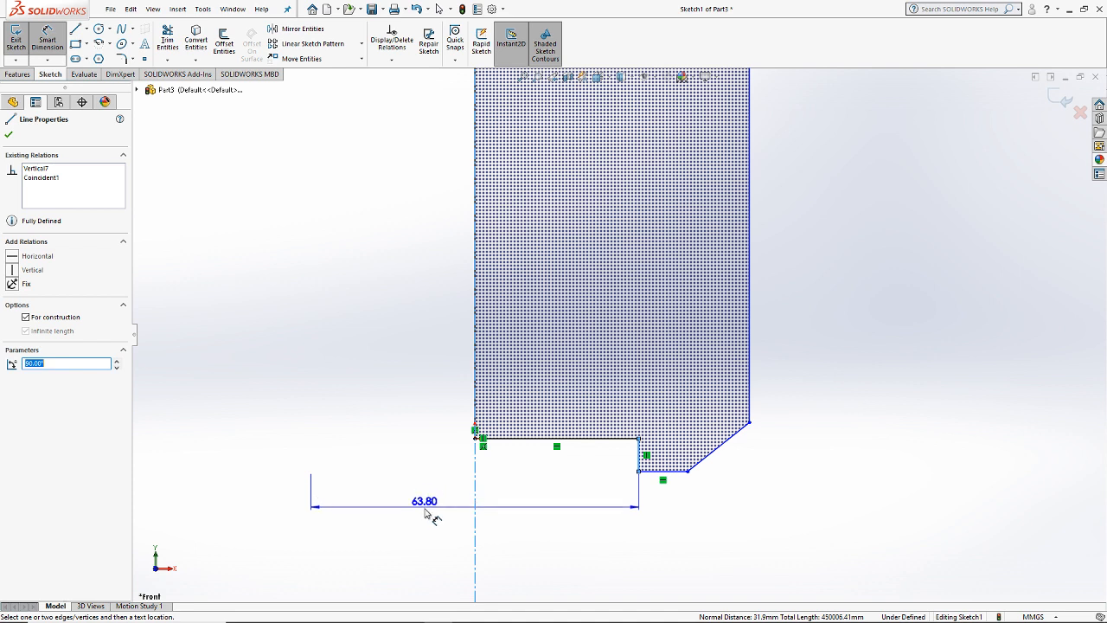
key(Escape)
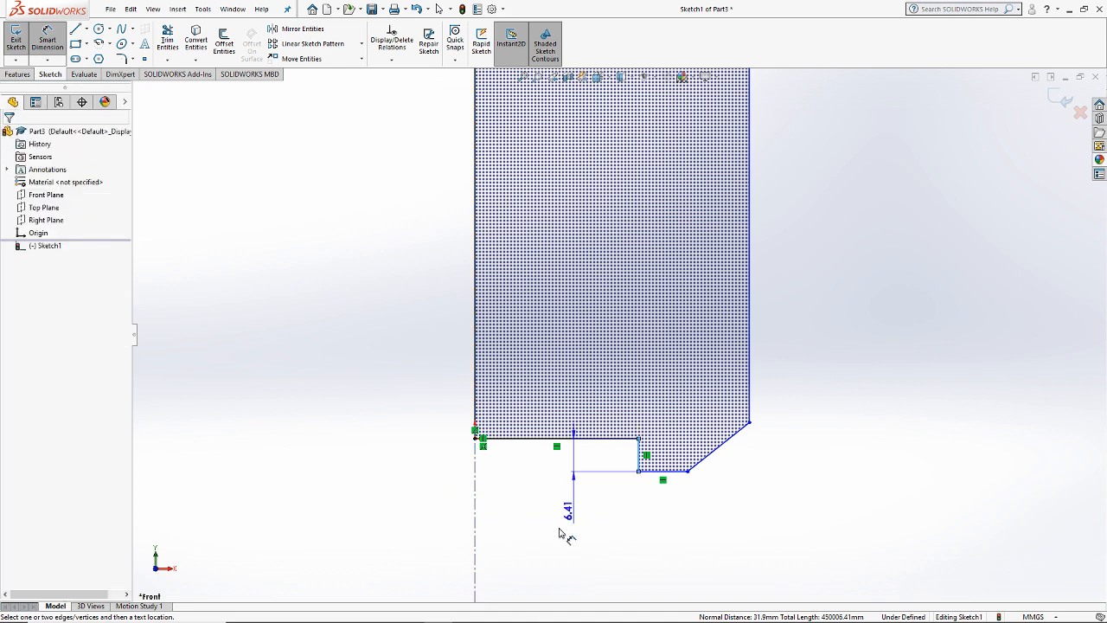
click(476, 478)
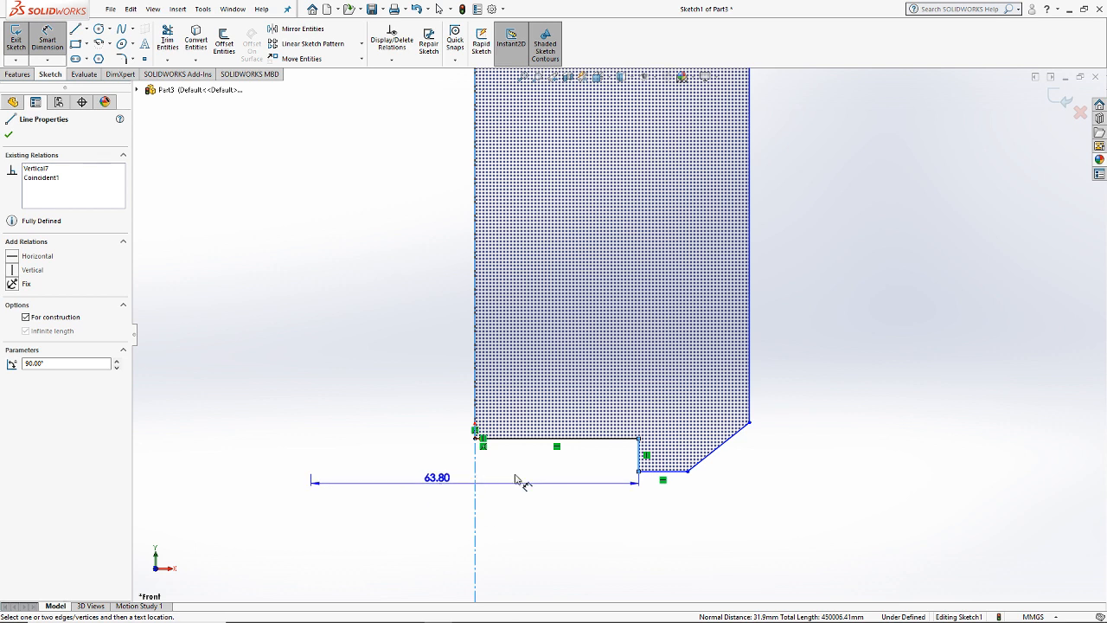
scroll(470, 499, up, 2)
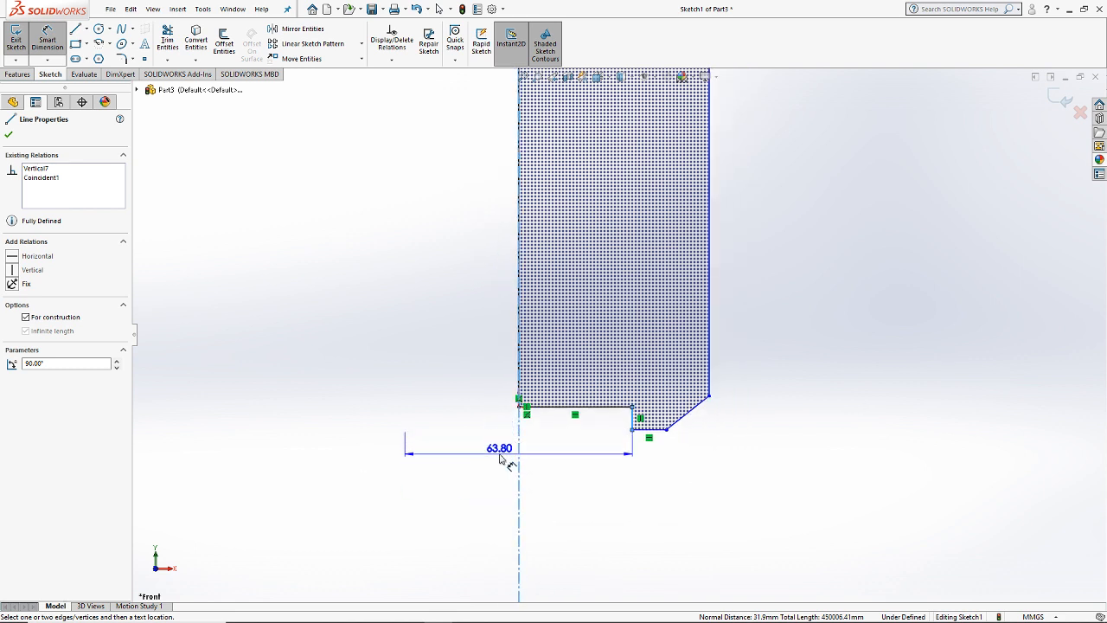
click(501, 458)
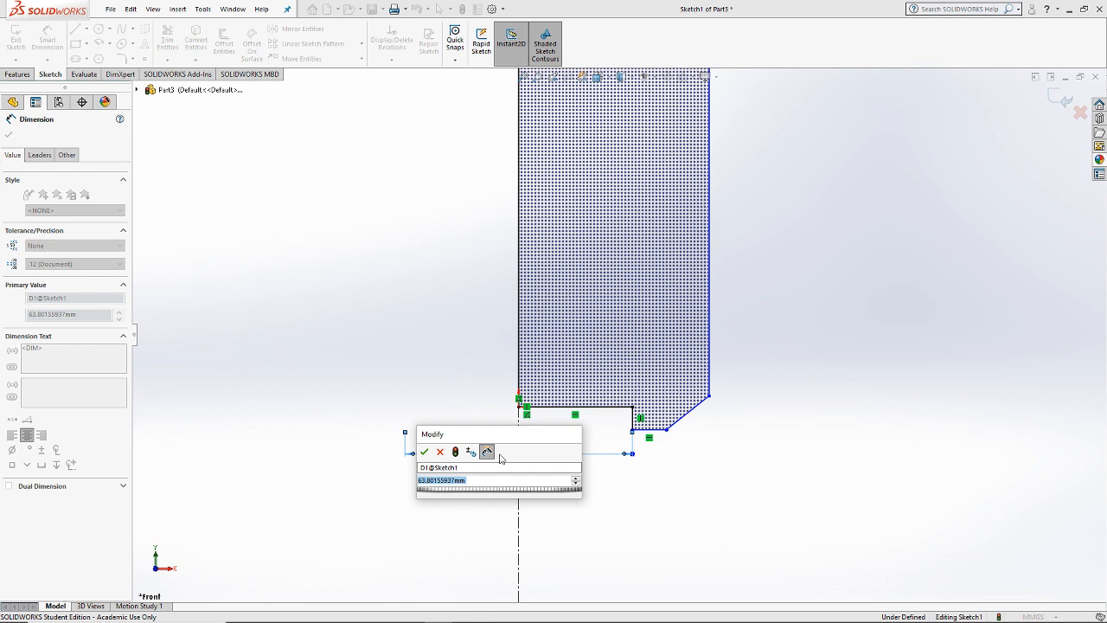
text(1.75in)
key(Return)
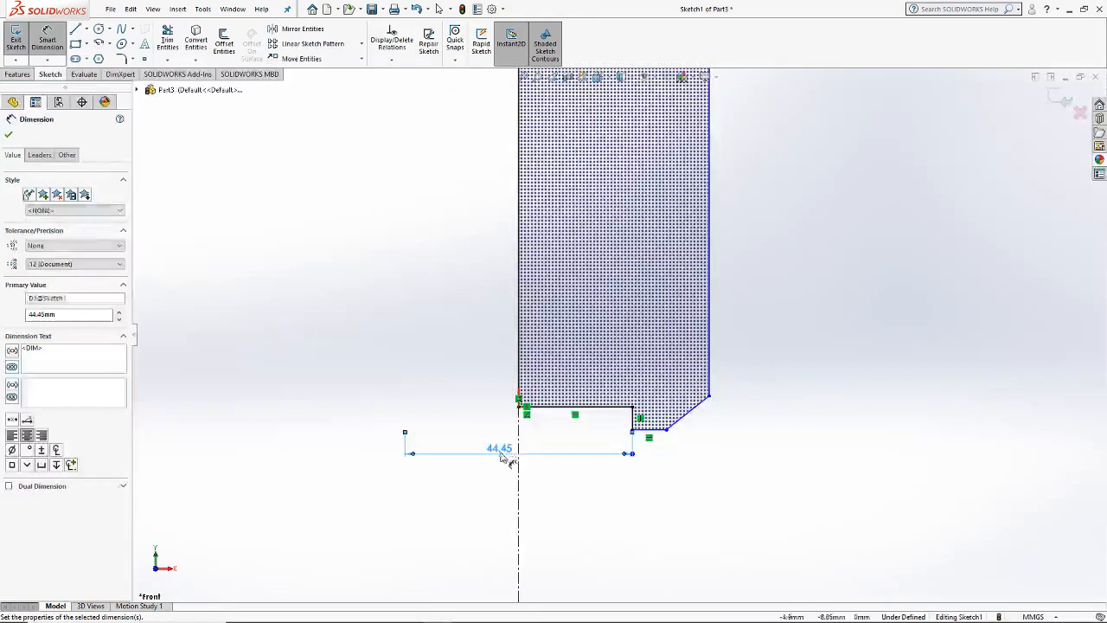
click(1042, 551)
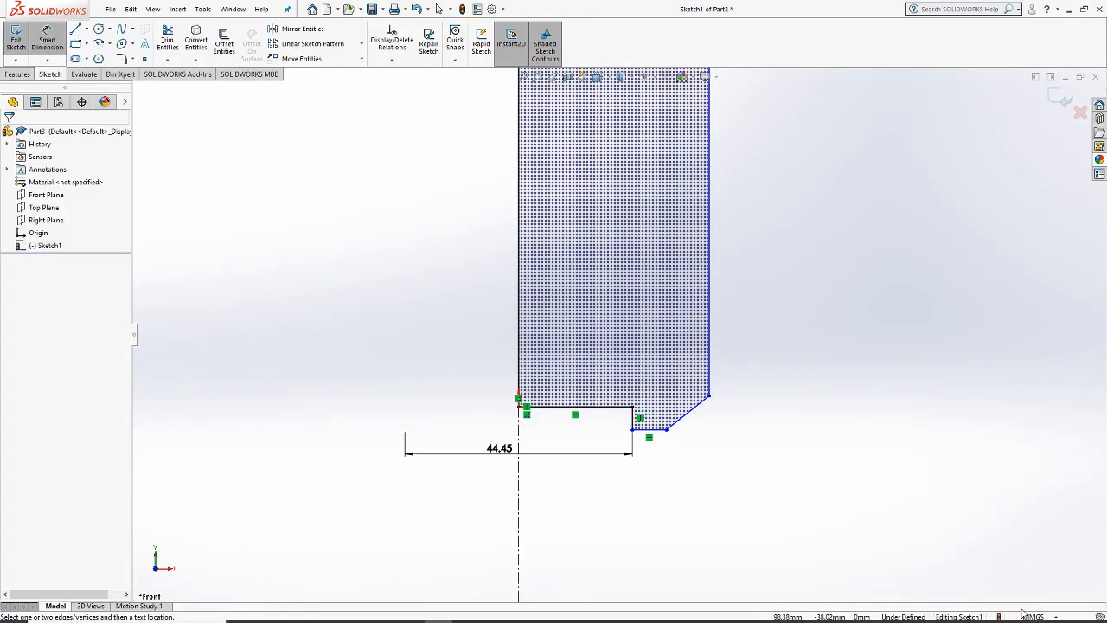
Step: Switch the document units to IPS and reopen Sketch1 for editing
click(1031, 615)
click(1025, 581)
scroll(621, 259, down, 1)
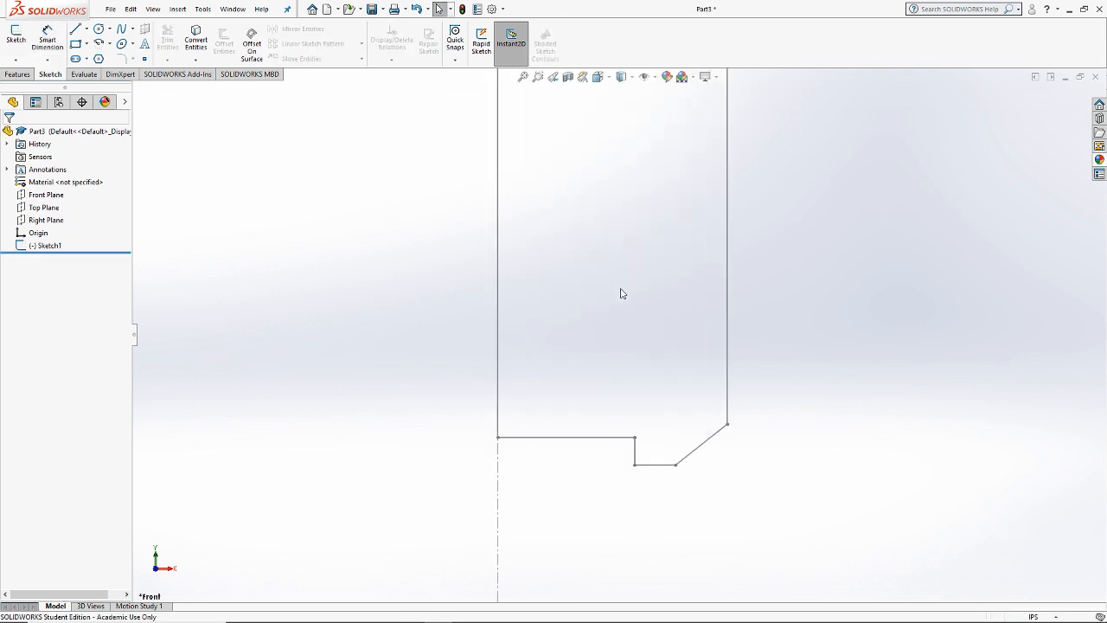
scroll(615, 311, up, 1)
right_click(44, 246)
click(44, 207)
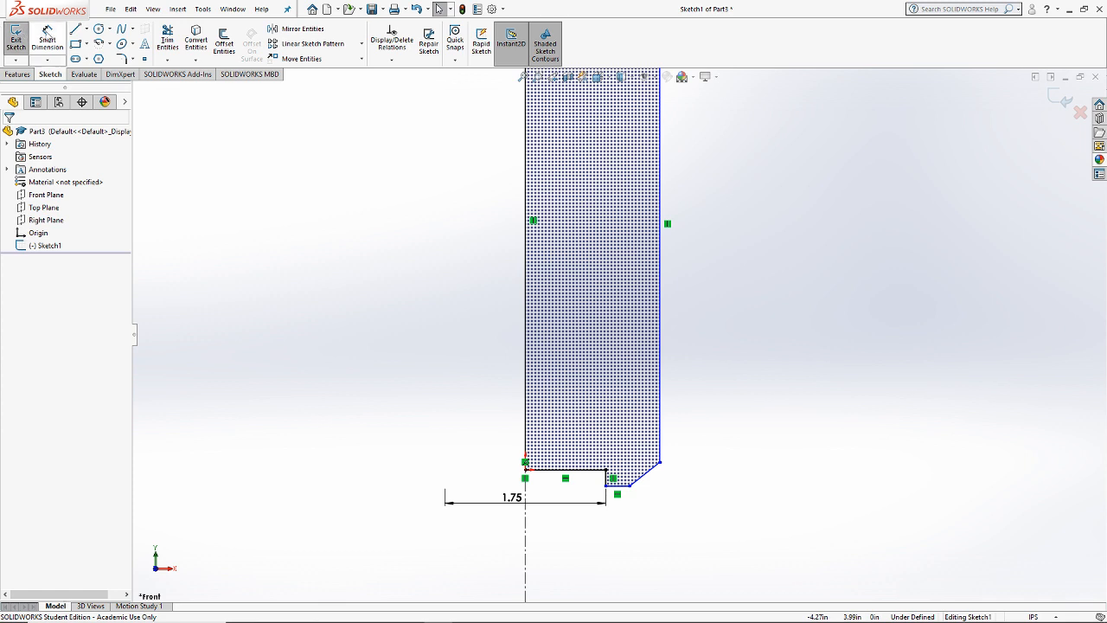
Step: Add a doubled-distance dimension of 2.75 in from the profile's tall outer vertical line across the centerline
click(47, 39)
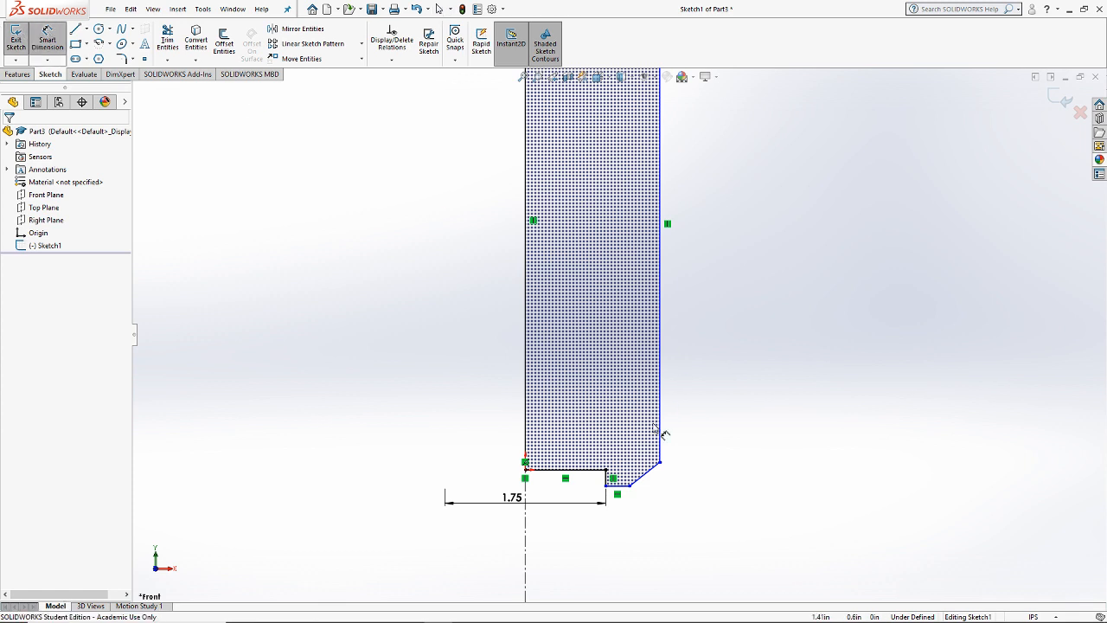
click(667, 368)
click(526, 510)
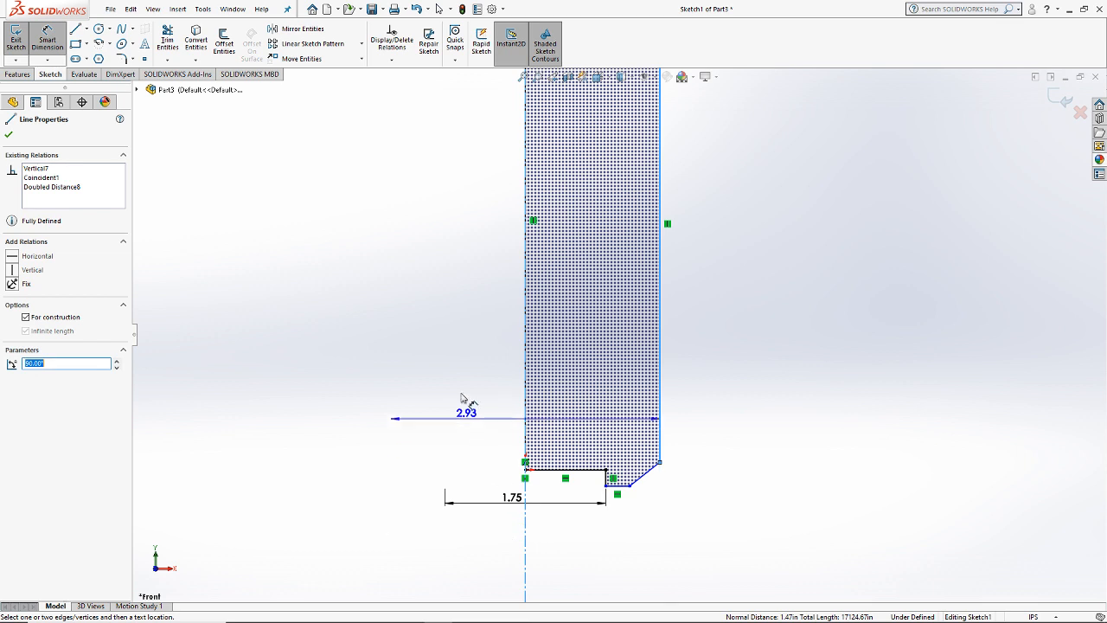
click(464, 369)
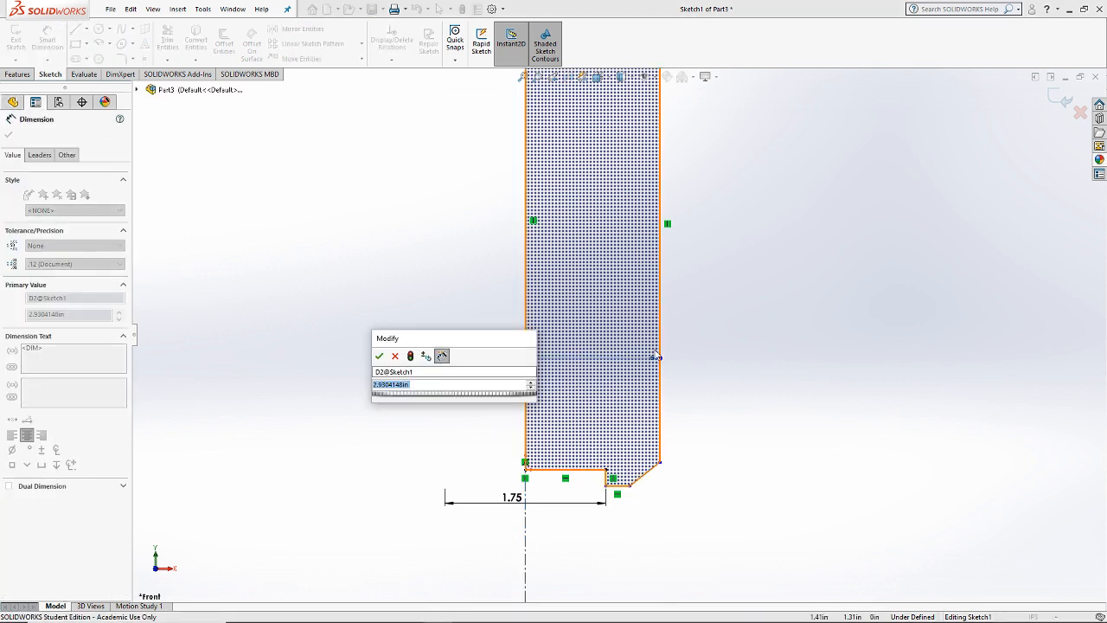
text(2.75)
key(Return)
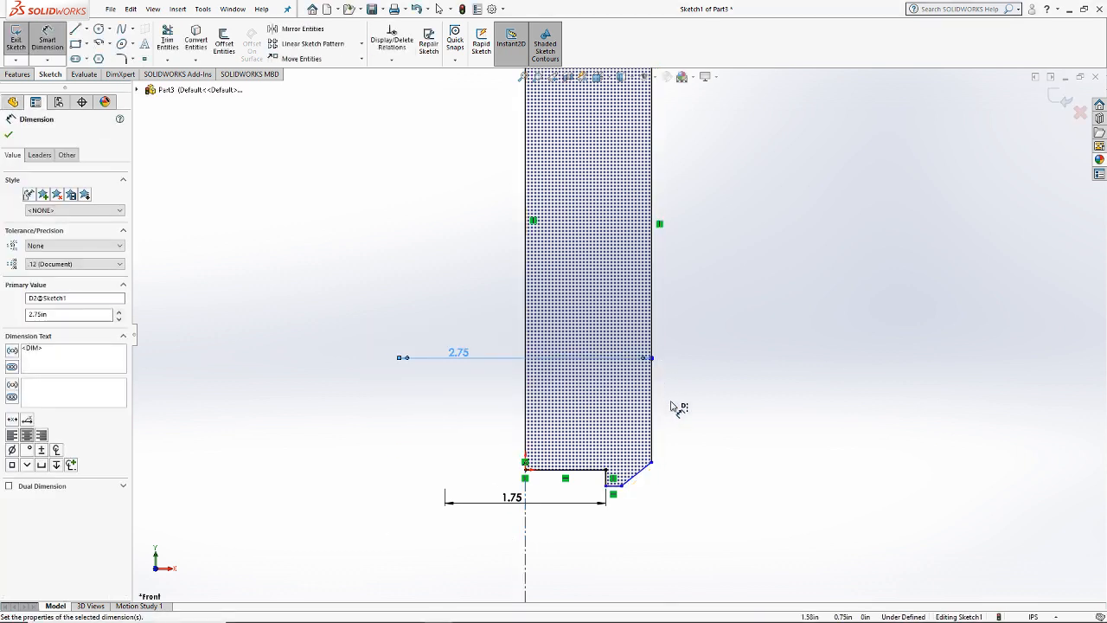
scroll(647, 481, down, 4)
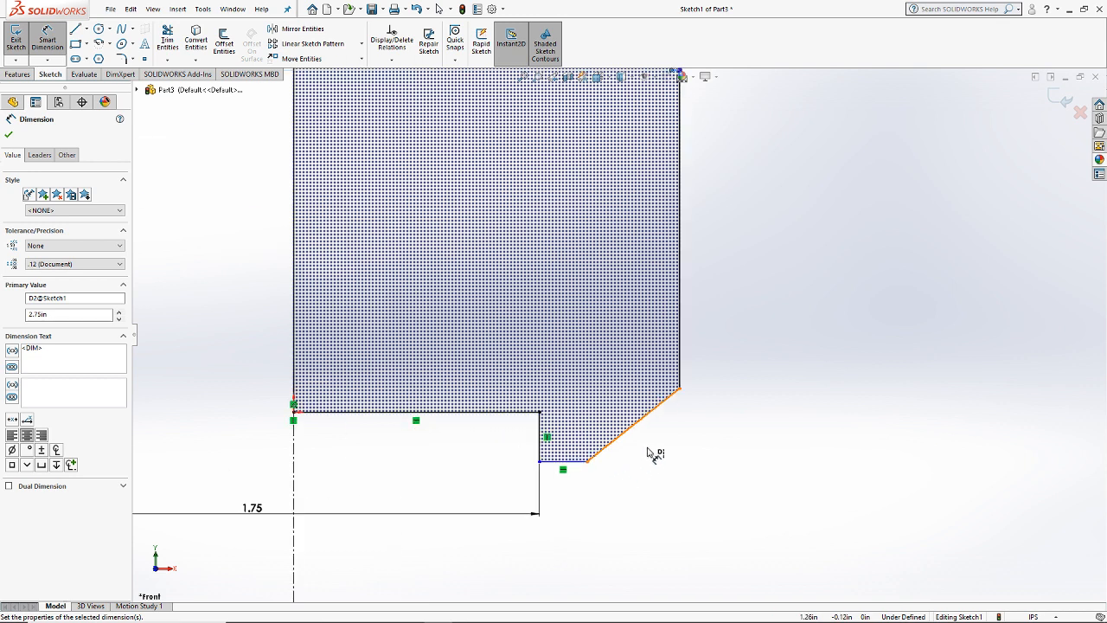
Step: Add a 0.25 in vertical dimension between the endpoints of the lower slanted line
click(681, 390)
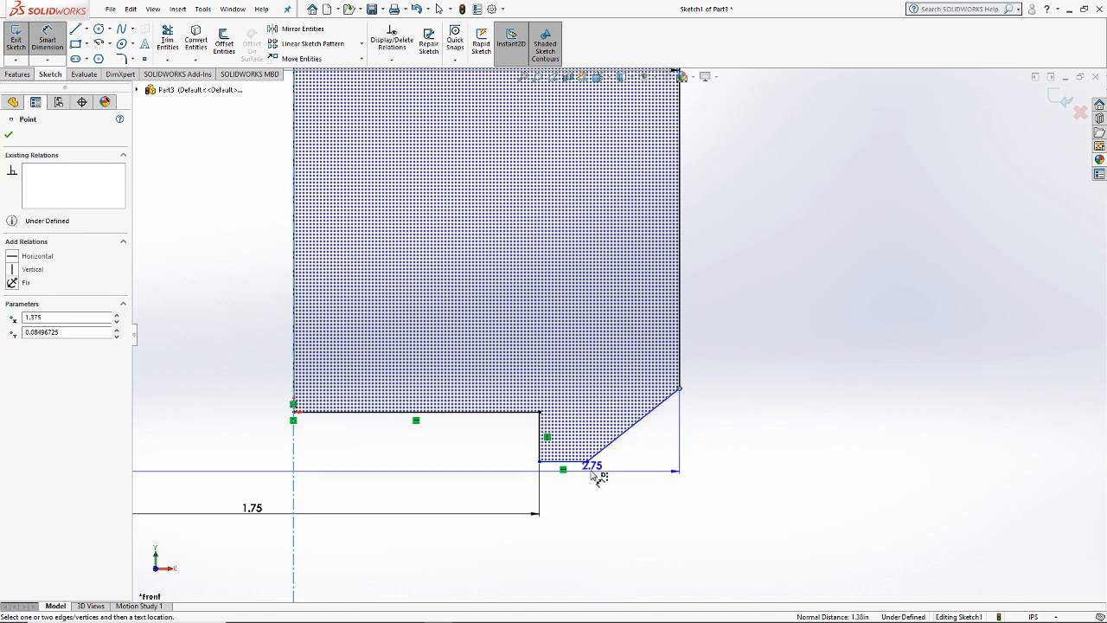
click(588, 460)
click(759, 441)
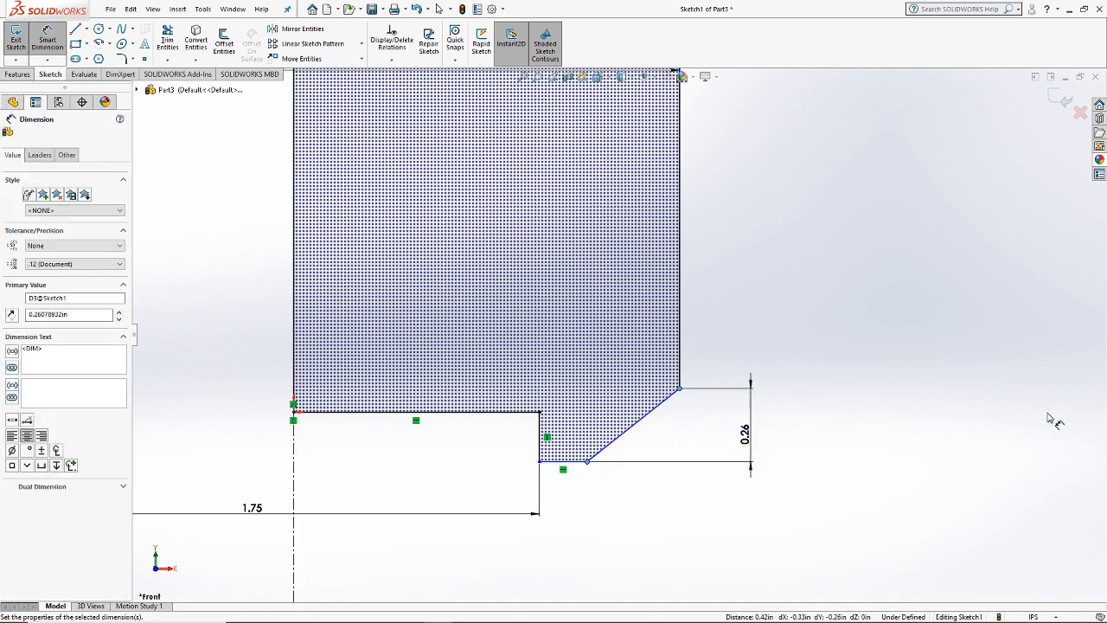
key(BackSpace)
text(0.25)
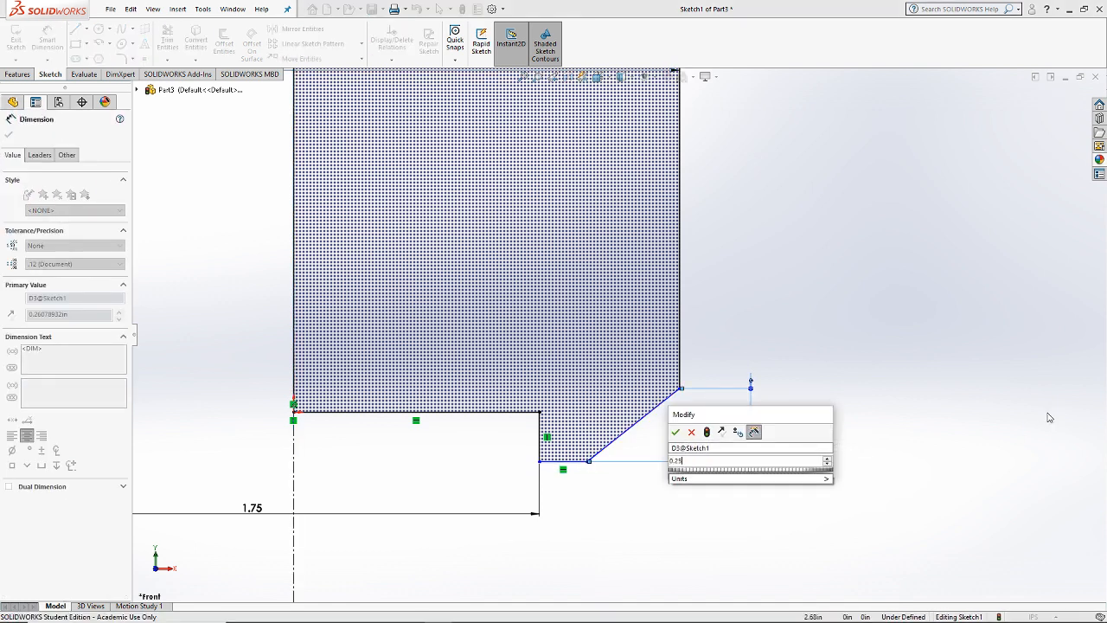
key(Return)
Step: Dimension the short horizontal line at the bottom of the profile to 0.25 in
click(577, 458)
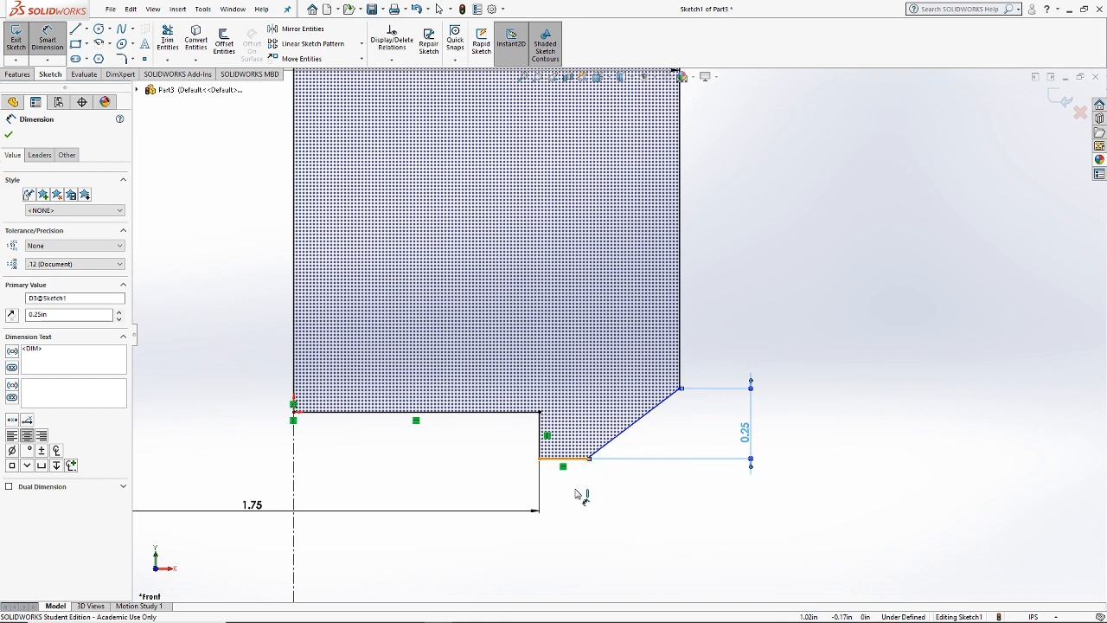
click(487, 552)
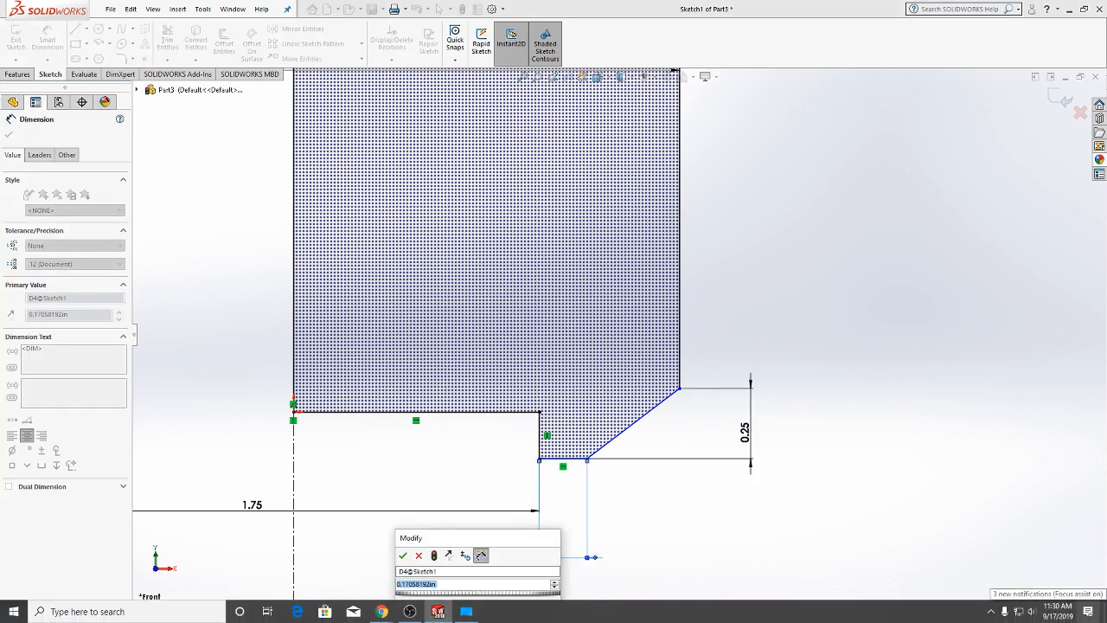
text(0.25)
key(Return)
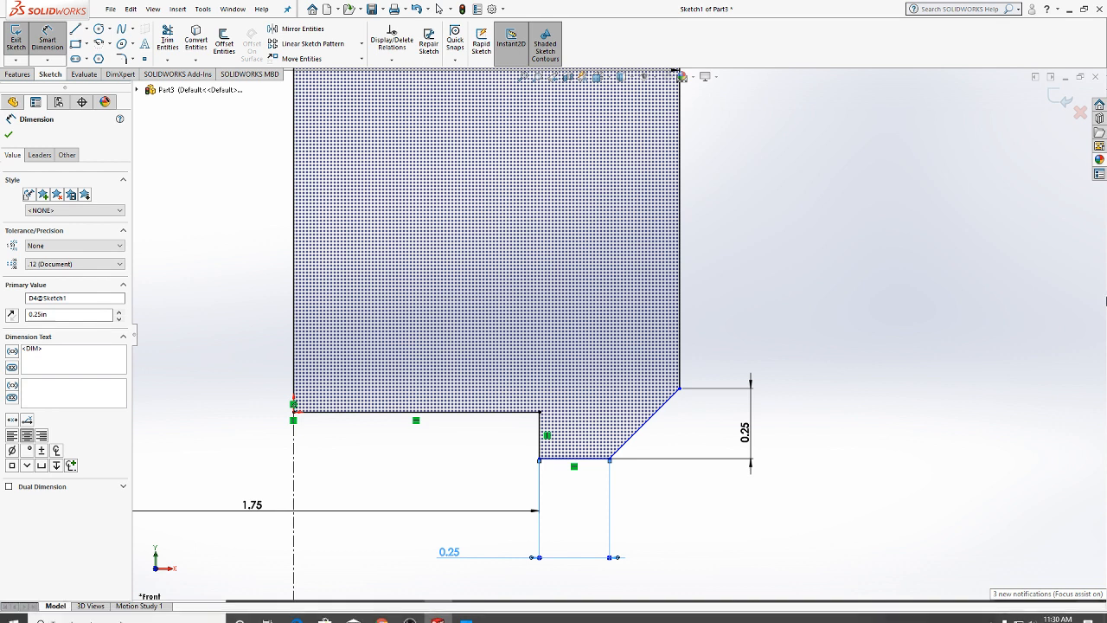
Step: Dimension the lower step's short vertical line to 0.1 in
scroll(597, 385, up, 4)
scroll(596, 380, down, 4)
scroll(602, 370, down, 2)
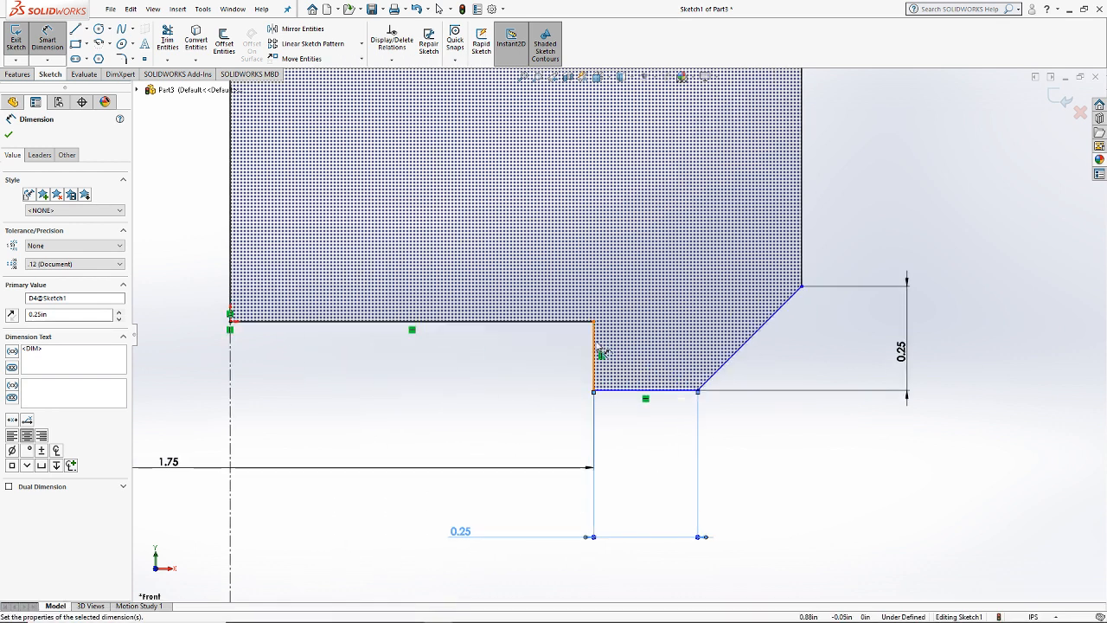
click(594, 361)
click(597, 309)
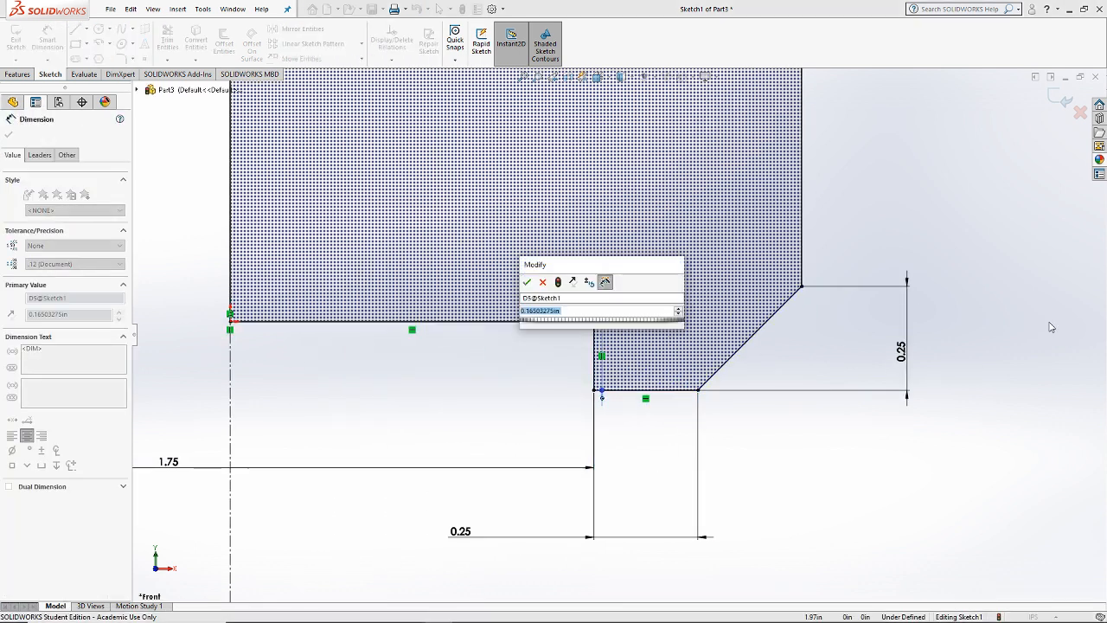
text(0.1)
key(Return)
Step: Add a 0.25 in vertical dimension between the endpoints of the upper slanted line
key(z)
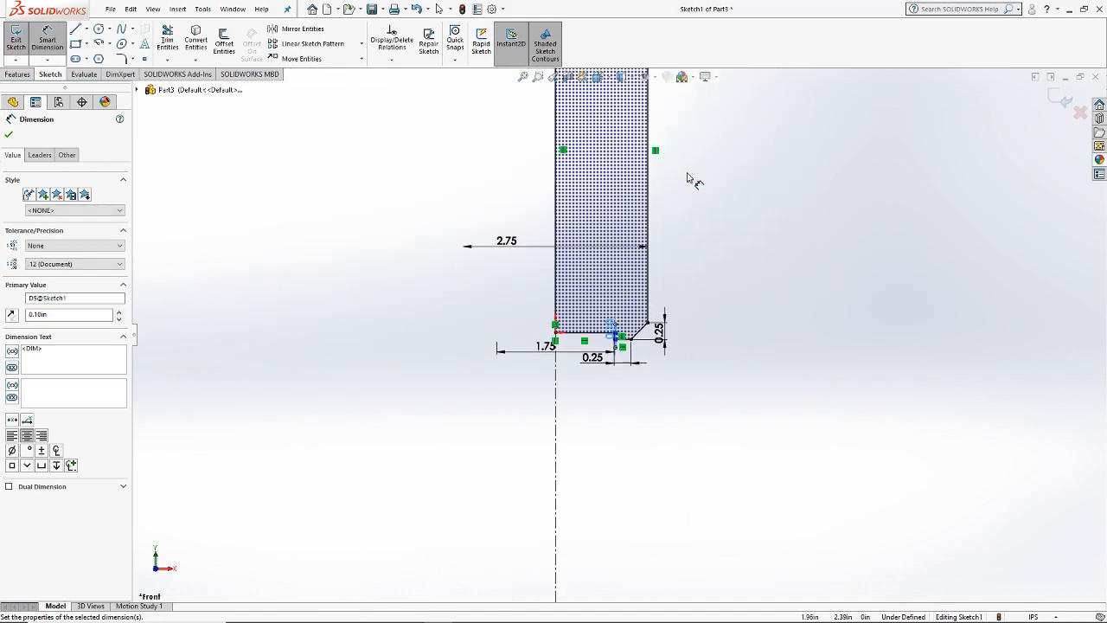
scroll(642, 203, down, 6)
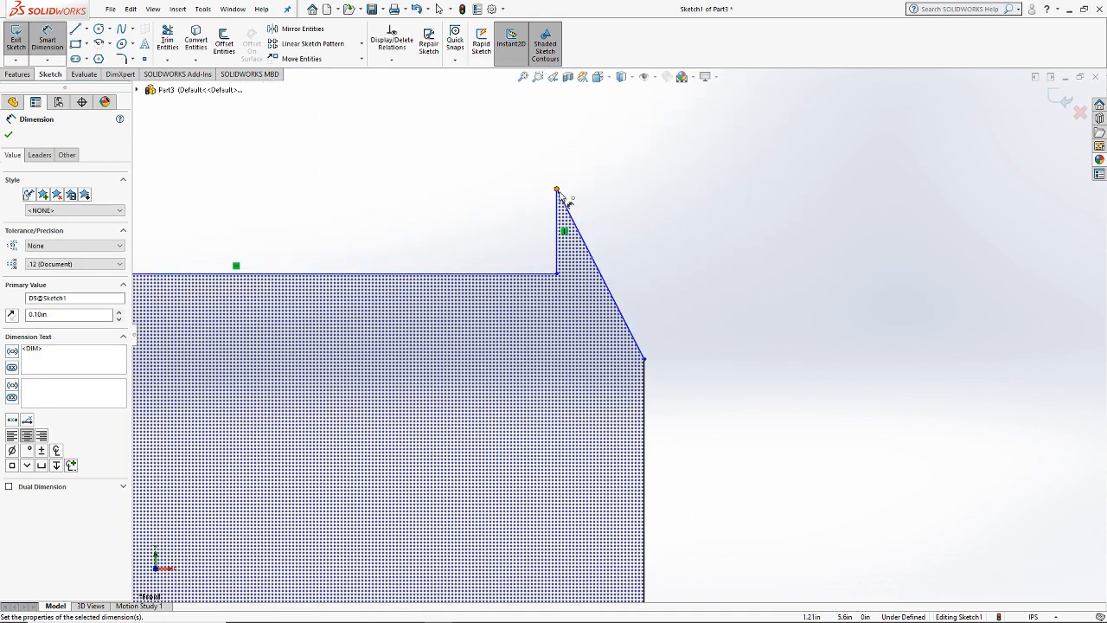
click(557, 190)
click(645, 358)
click(759, 333)
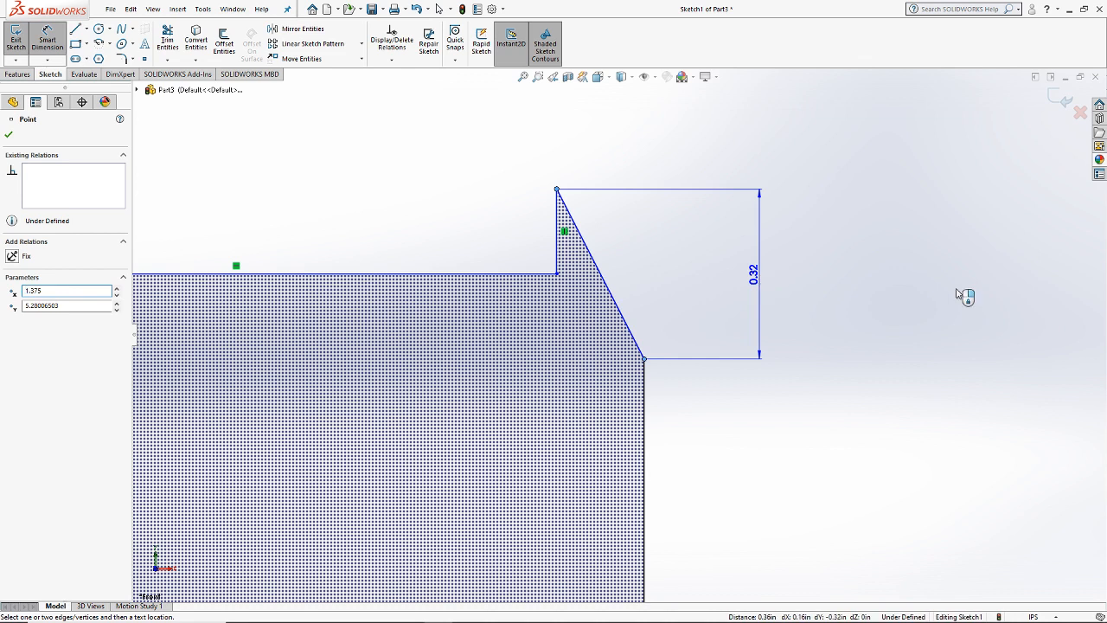
text(0.25)
key(Return)
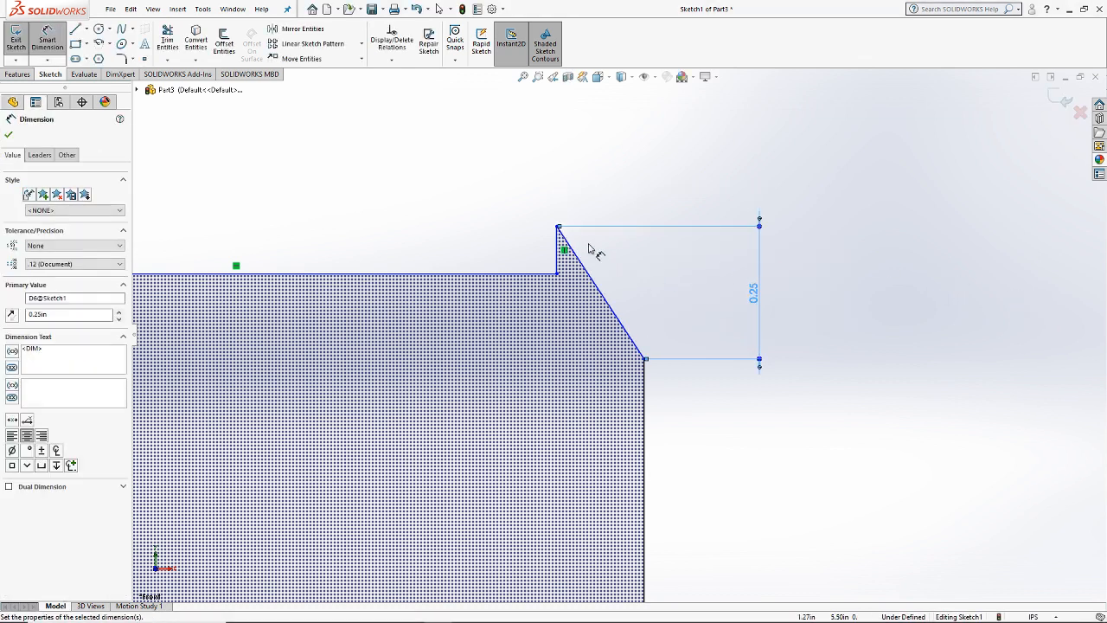
Step: Add a 0.25 in horizontal dimension between the endpoints of the upper slanted line
click(558, 226)
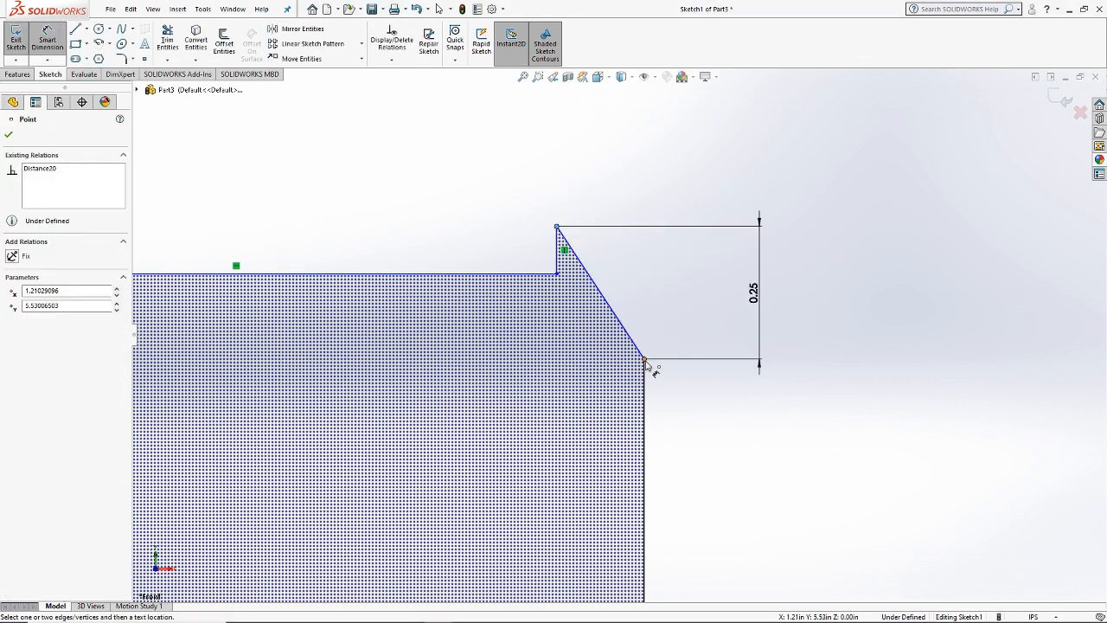
click(645, 358)
click(607, 166)
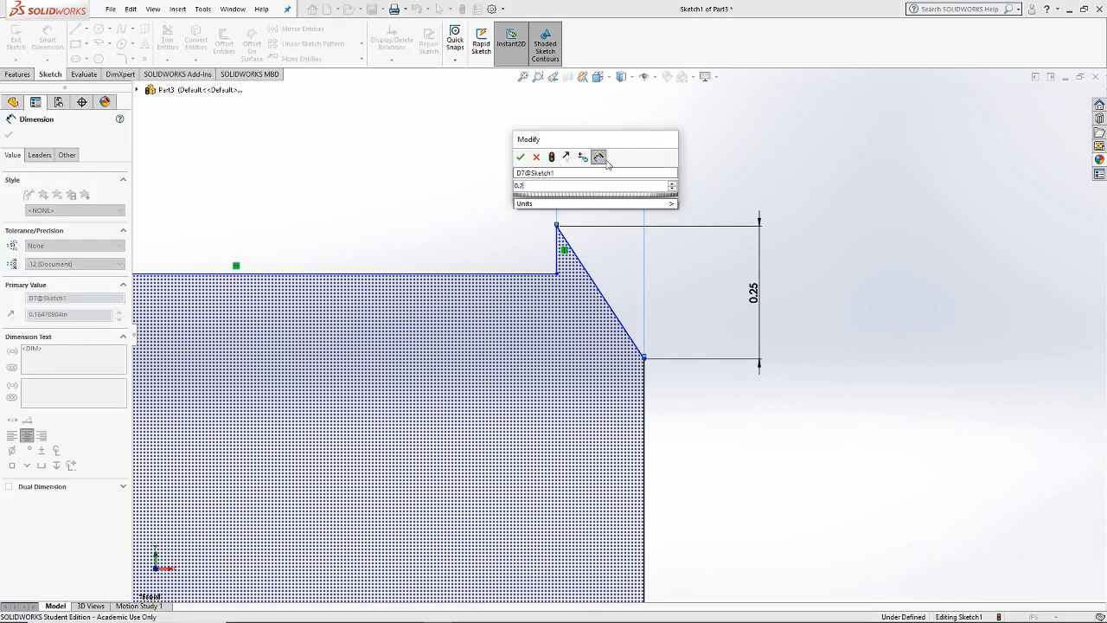
text(0.25)
key(Return)
key(Escape)
Step: Pull the upper step's short vertical line toward the centerline and dimension the short horizontal line at its top to 0.1 in
click(557, 249)
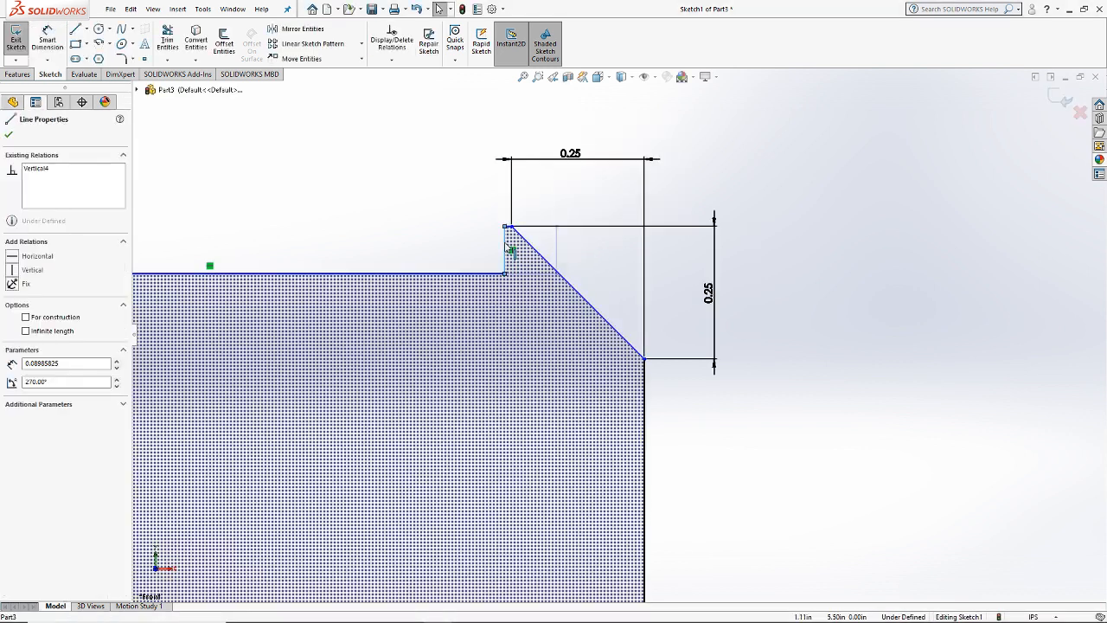
key(Escape)
click(46, 39)
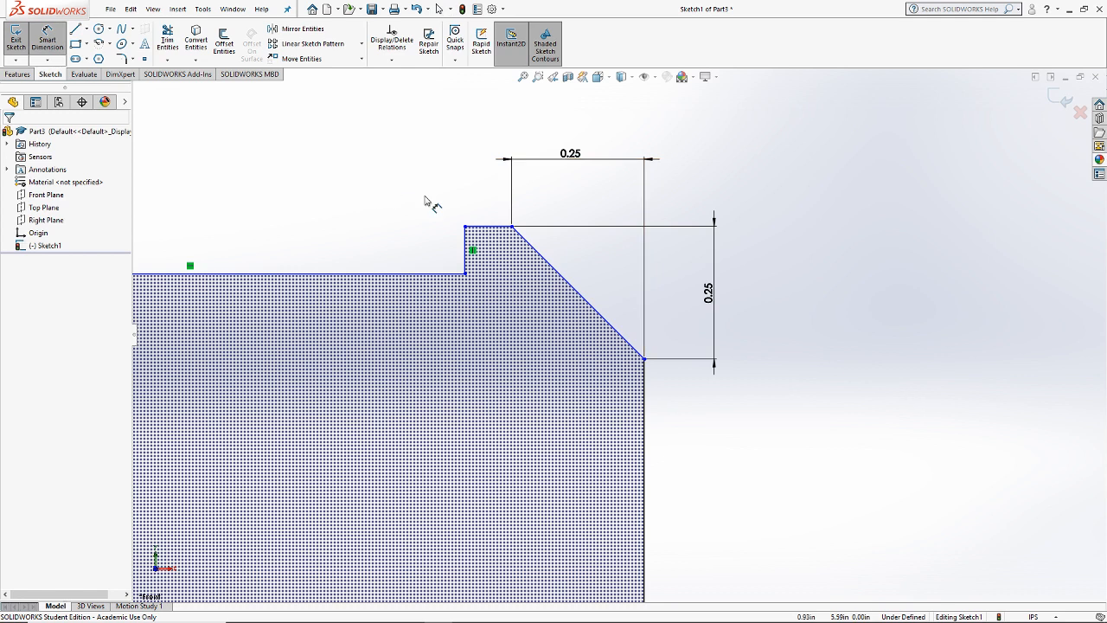
click(485, 206)
click(566, 130)
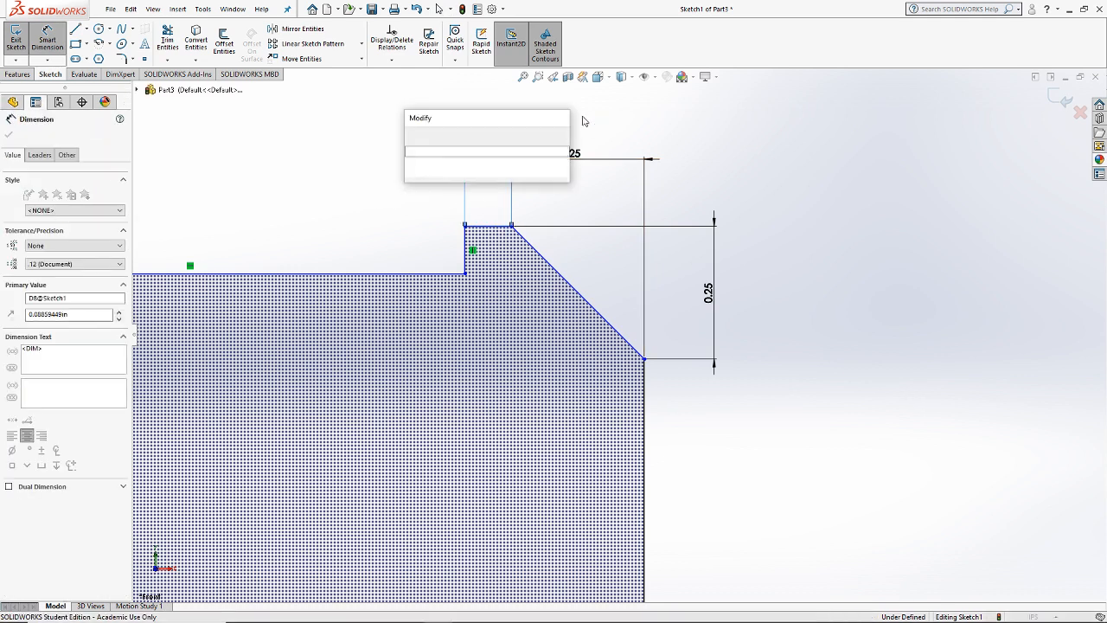
text(0.1)
key(Return)
click(595, 119)
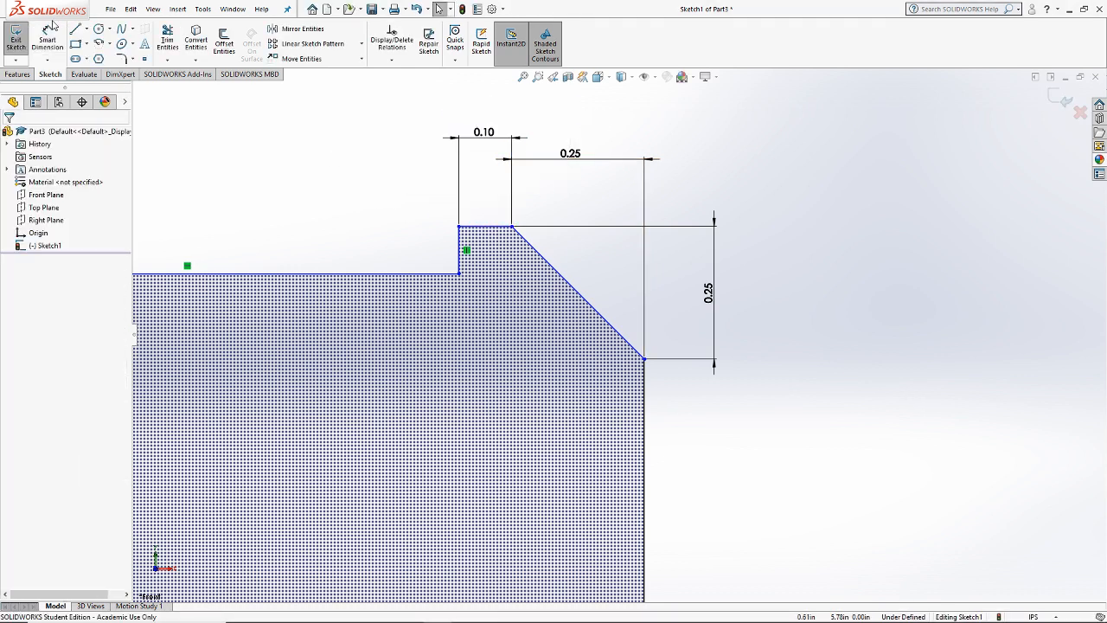
Step: Dimension the upper step's short vertical line at 0.11 in
click(459, 249)
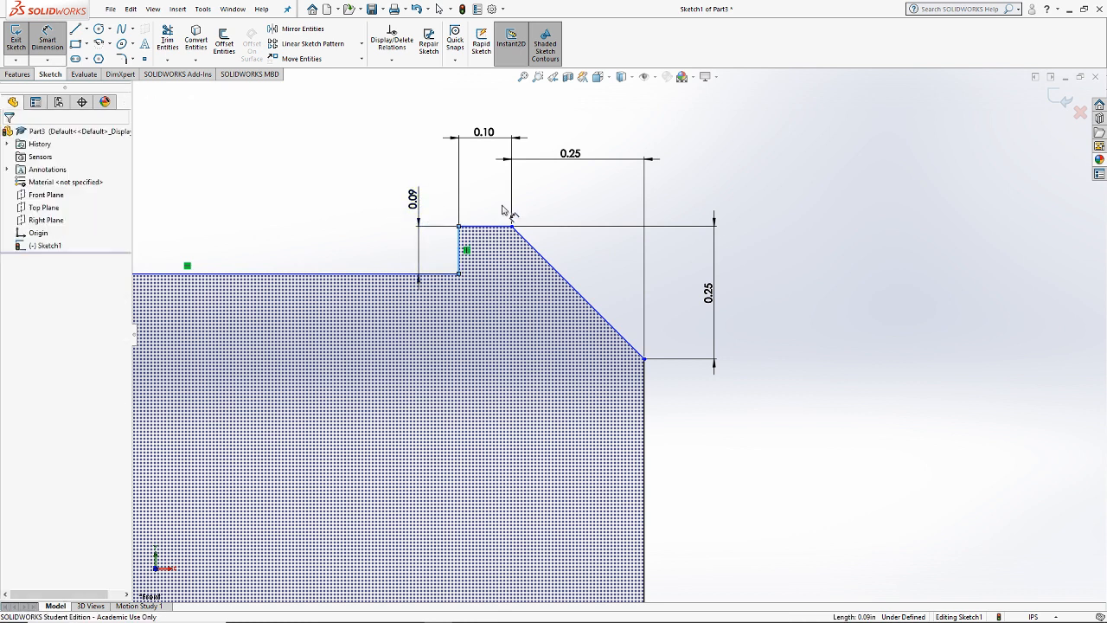
click(419, 208)
key(Return)
Step: Set both the width of the upper step's short top line and the height of its vertical line to 0.05 in
scroll(681, 516, up, 14)
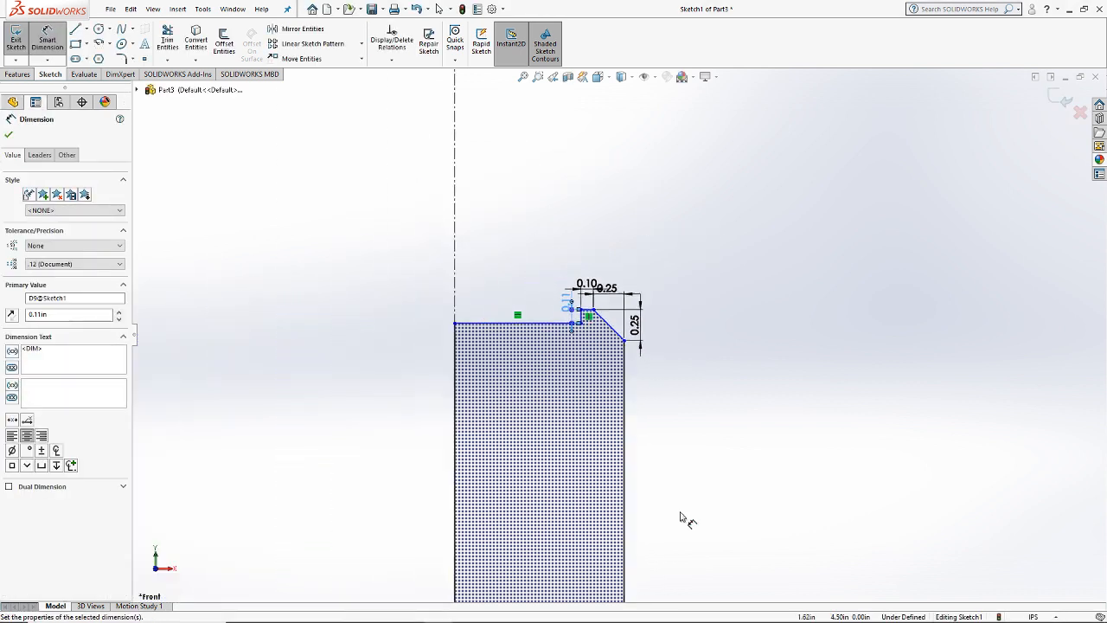
scroll(649, 511, down, 3)
scroll(651, 513, down, 6)
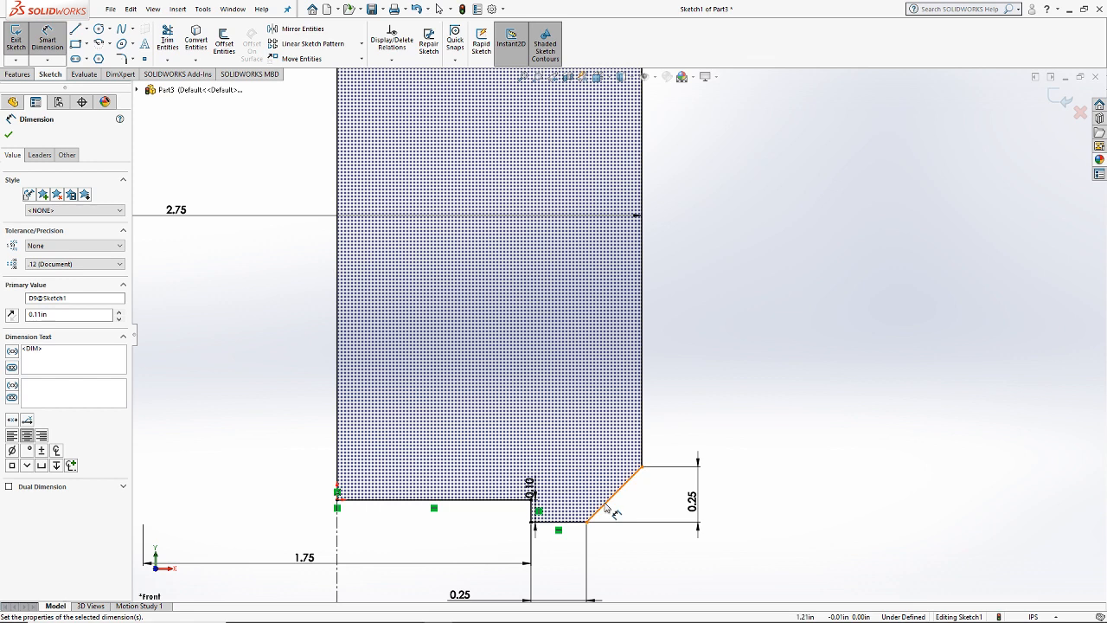
scroll(568, 455, up, 6)
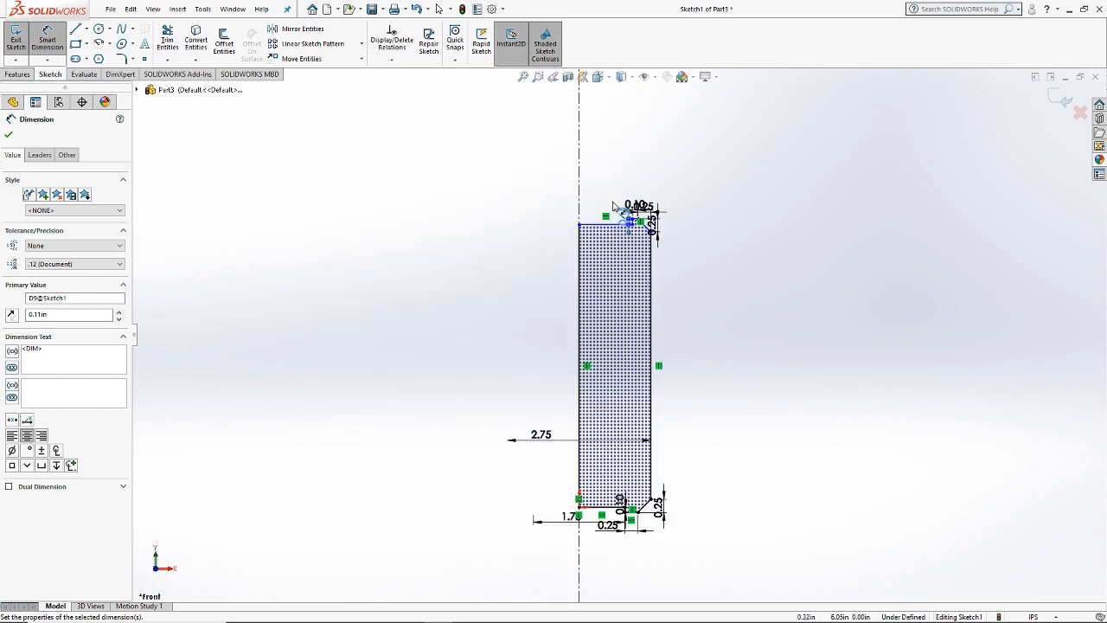
scroll(640, 212, down, 3)
scroll(675, 268, down, 5)
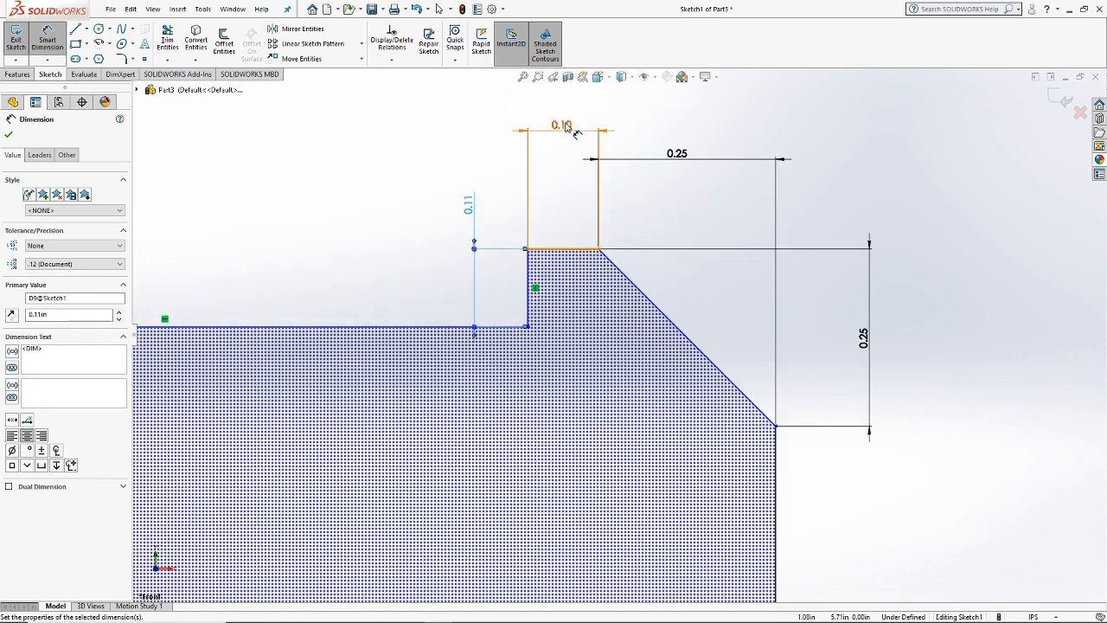
click(562, 124)
text(0.05)
key(Return)
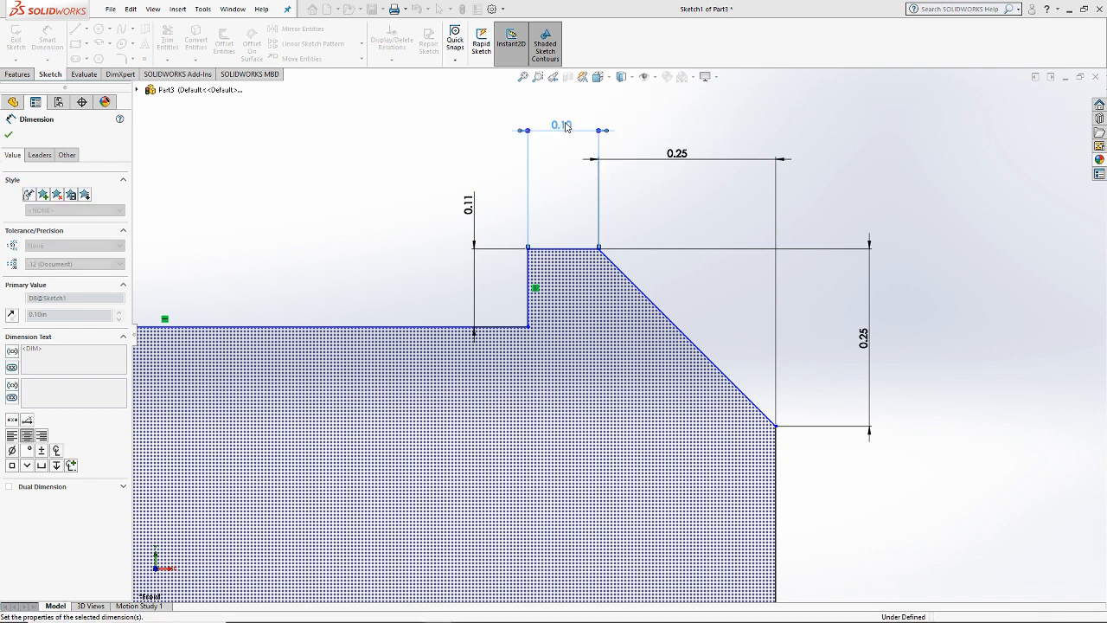
double_click(508, 204)
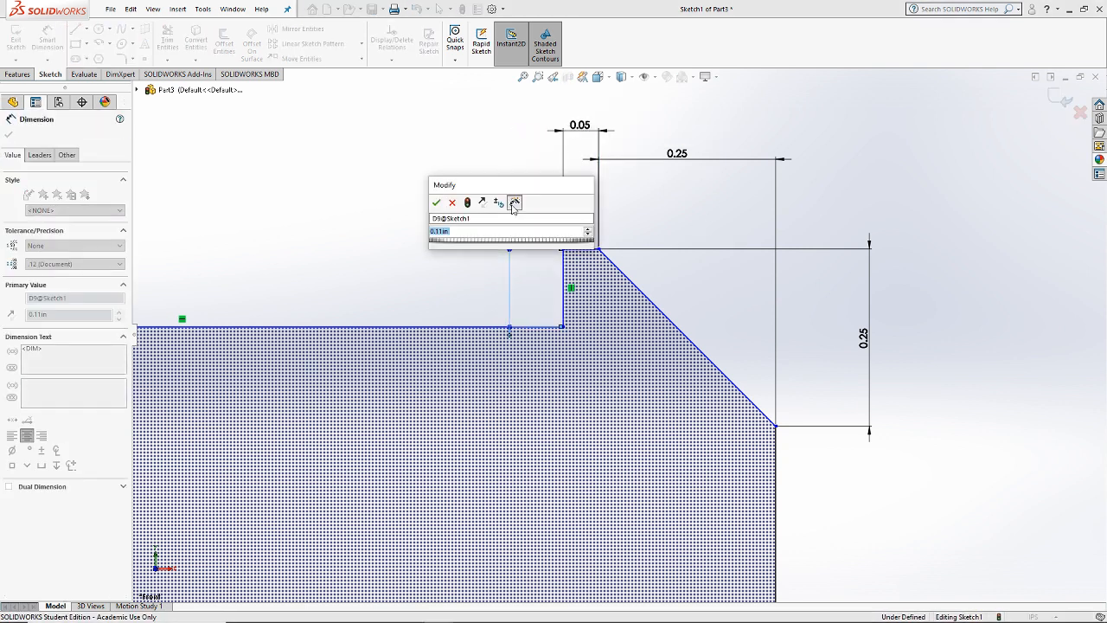
text(0.05)
key(Return)
Step: Stretch the profile upward to an overall height of about 6.26 in by moving its long top horizontal line
scroll(747, 373, up, 6)
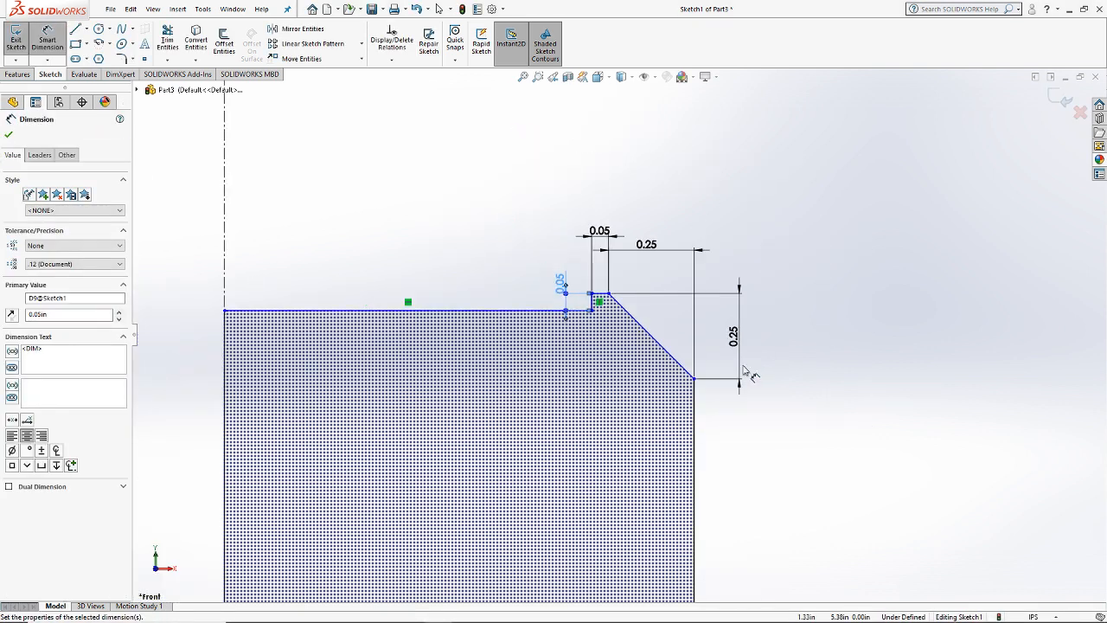
scroll(543, 331, down, 3)
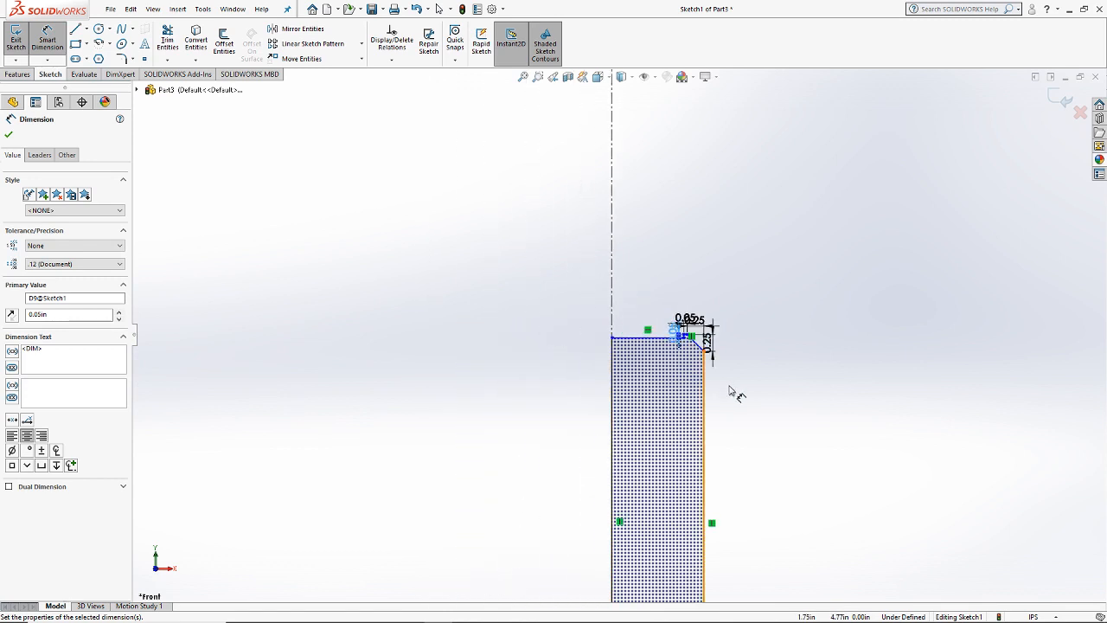
scroll(899, 469, up, 2)
key(Escape)
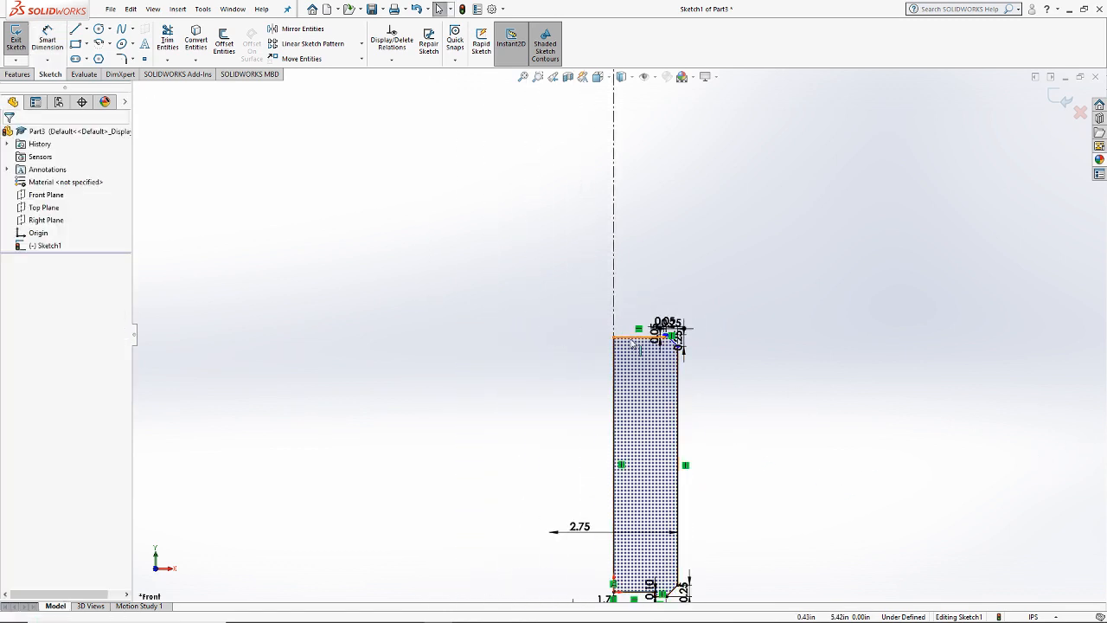
drag(630, 338, 638, 306)
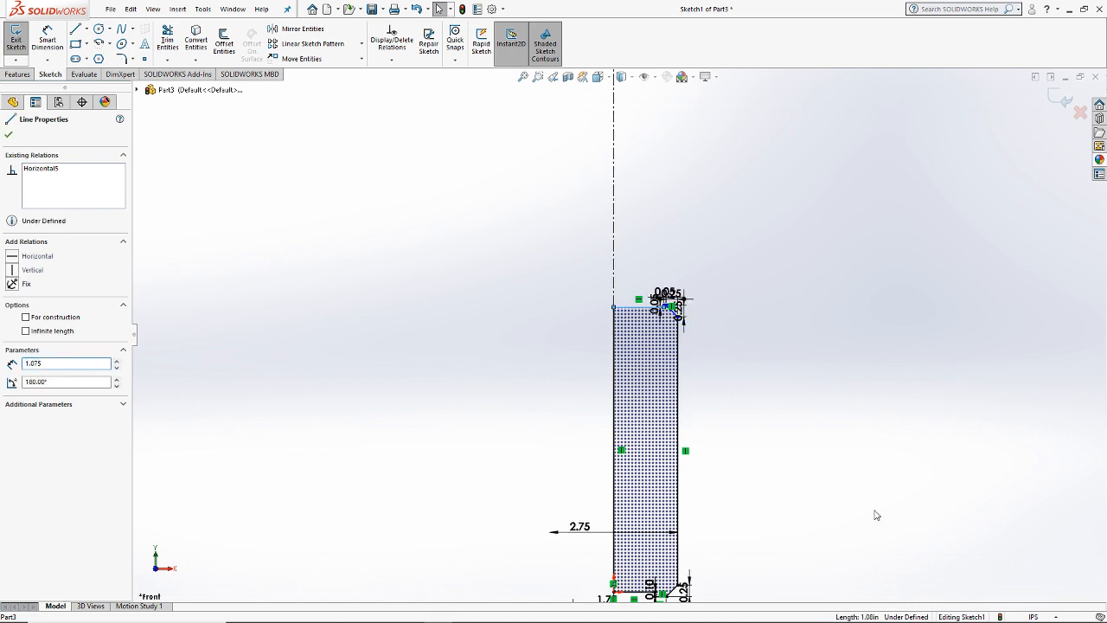
click(874, 514)
Step: Add a 5 in overall height dimension between the short horizontal lines at the profile's bottom and top
click(48, 41)
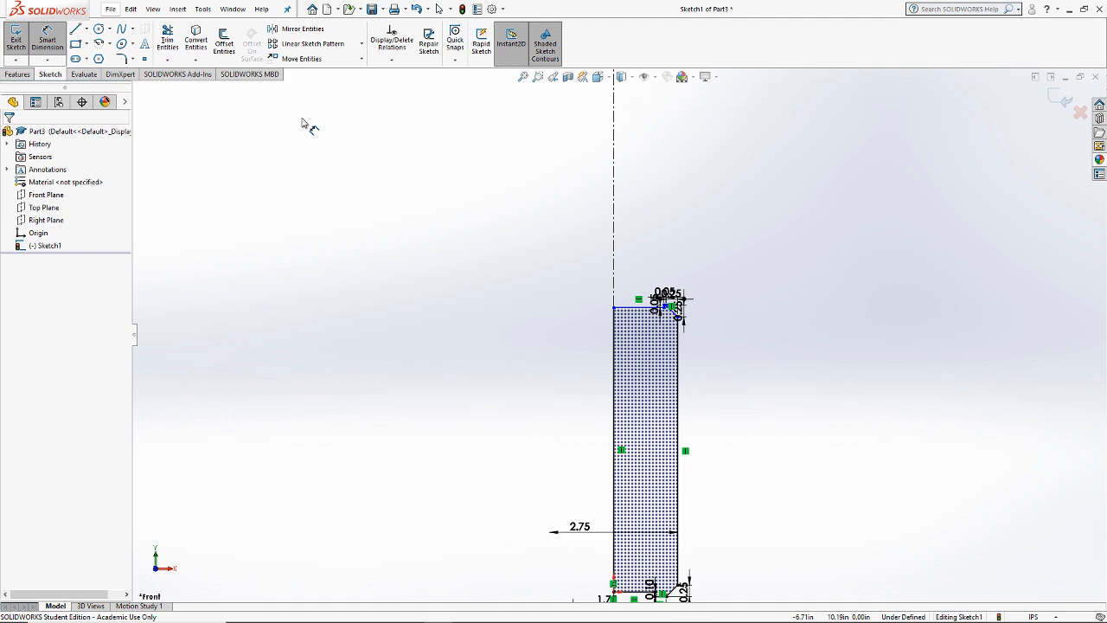
scroll(846, 488, down, 2)
scroll(730, 422, up, 3)
scroll(596, 473, up, 3)
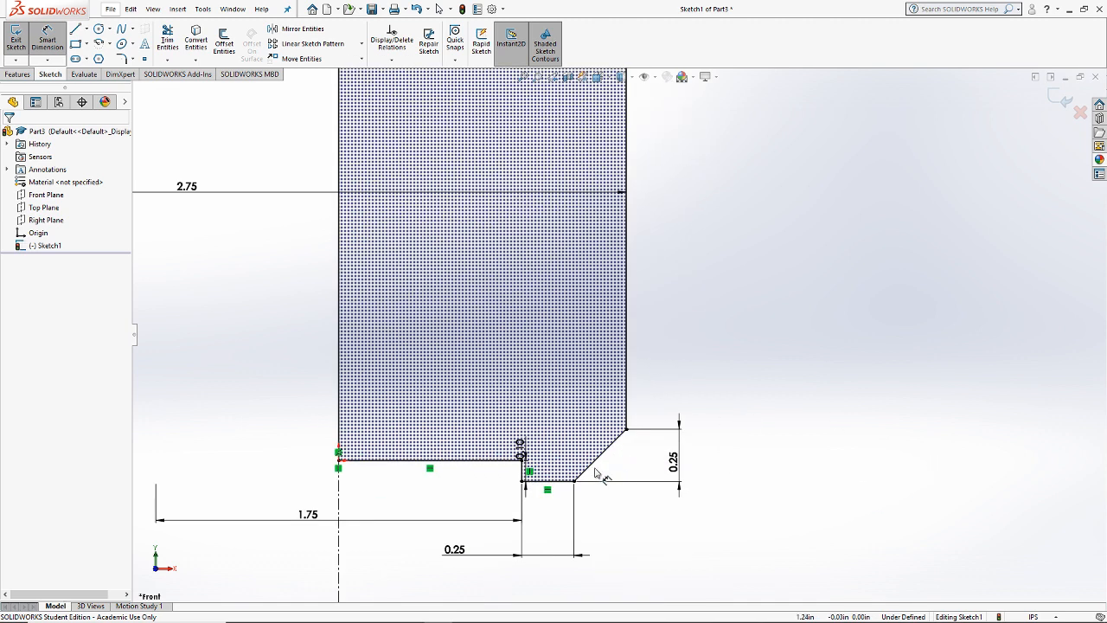
click(554, 480)
scroll(609, 346, down, 5)
ctrl+middle_drag(610, 100, 628, 226)
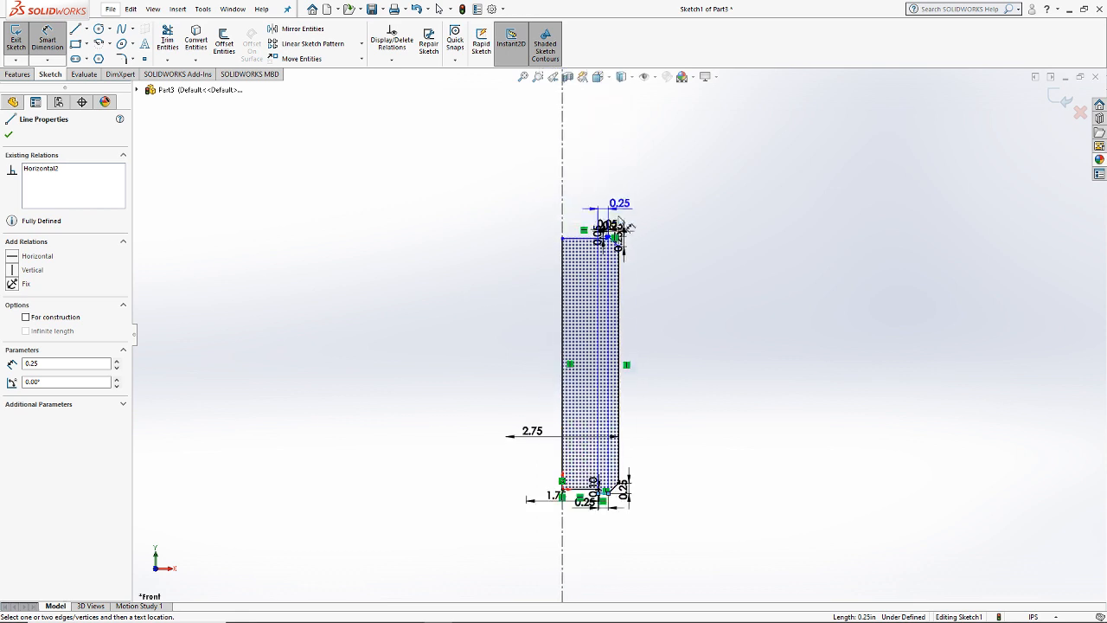
scroll(628, 227, up, 10)
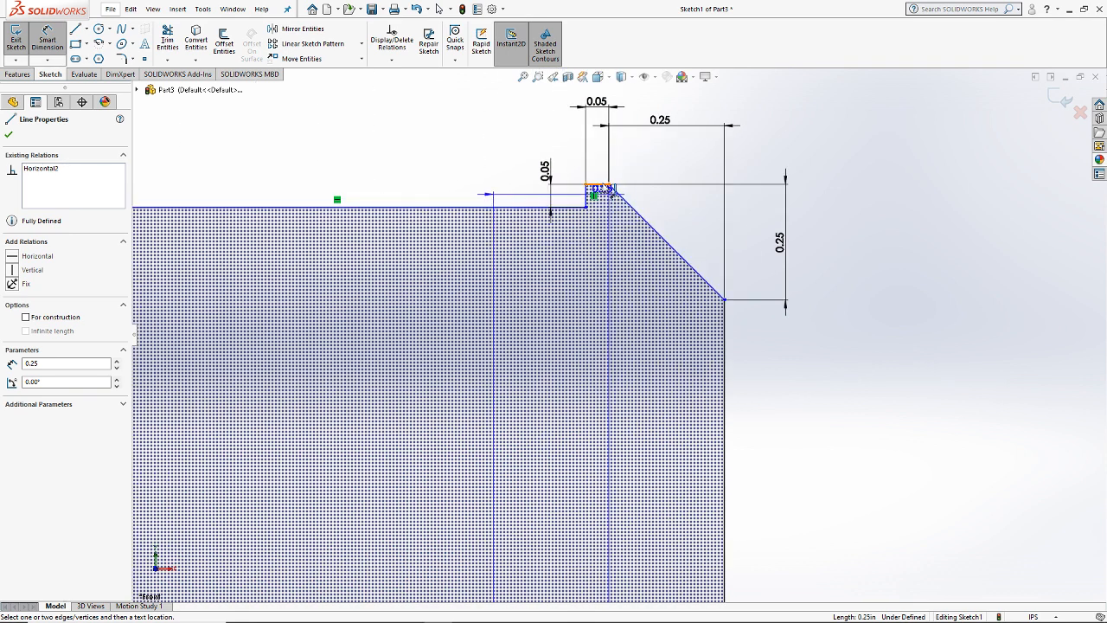
click(610, 188)
scroll(786, 358, down, 8)
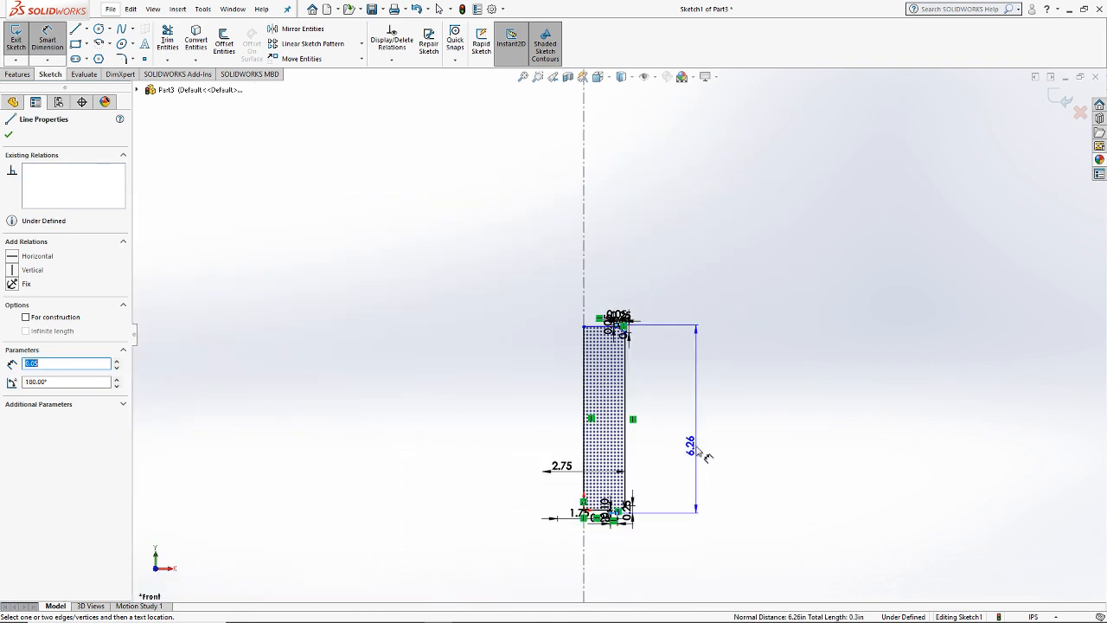
click(704, 454)
text(5)
key(Return)
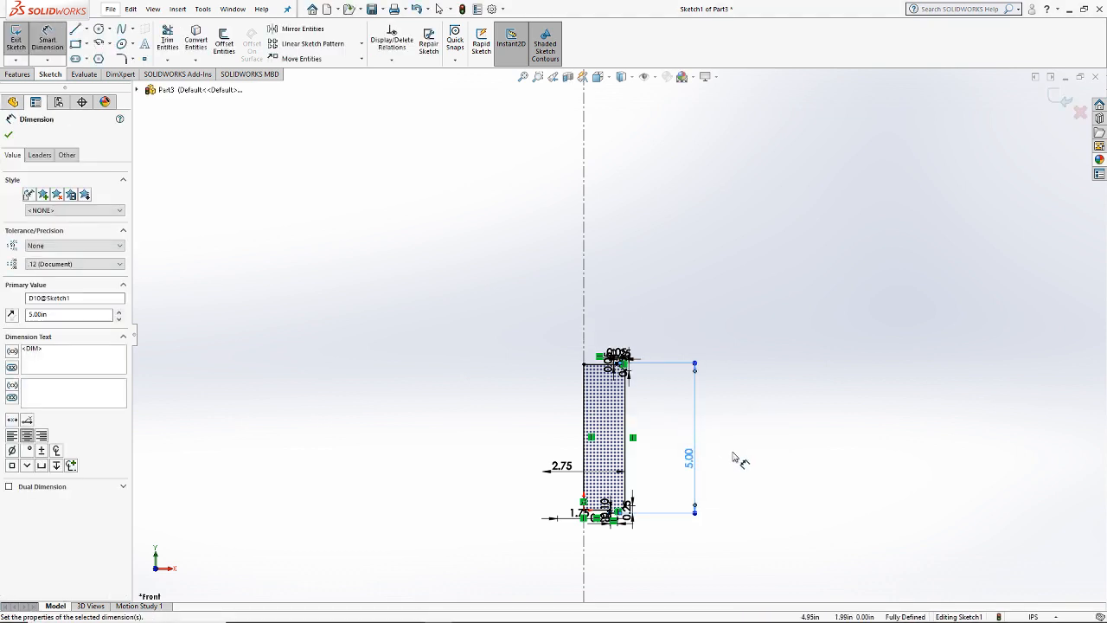
Step: Revolve the closed half-profile about the vertical centerline into a solid body
key(Escape)
scroll(659, 417, up, 3)
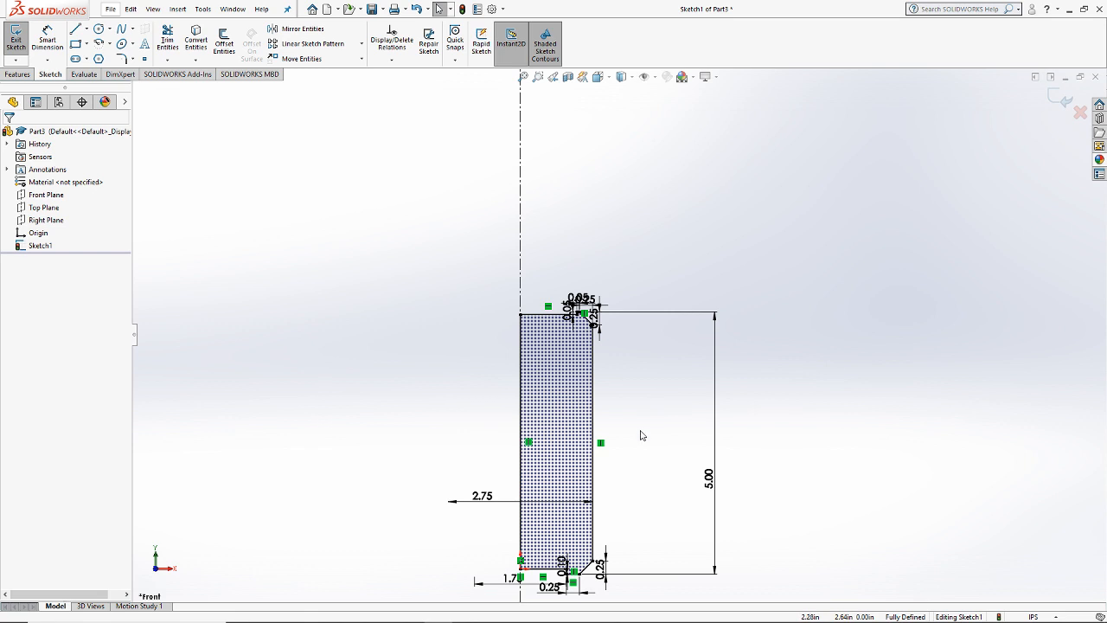
click(17, 73)
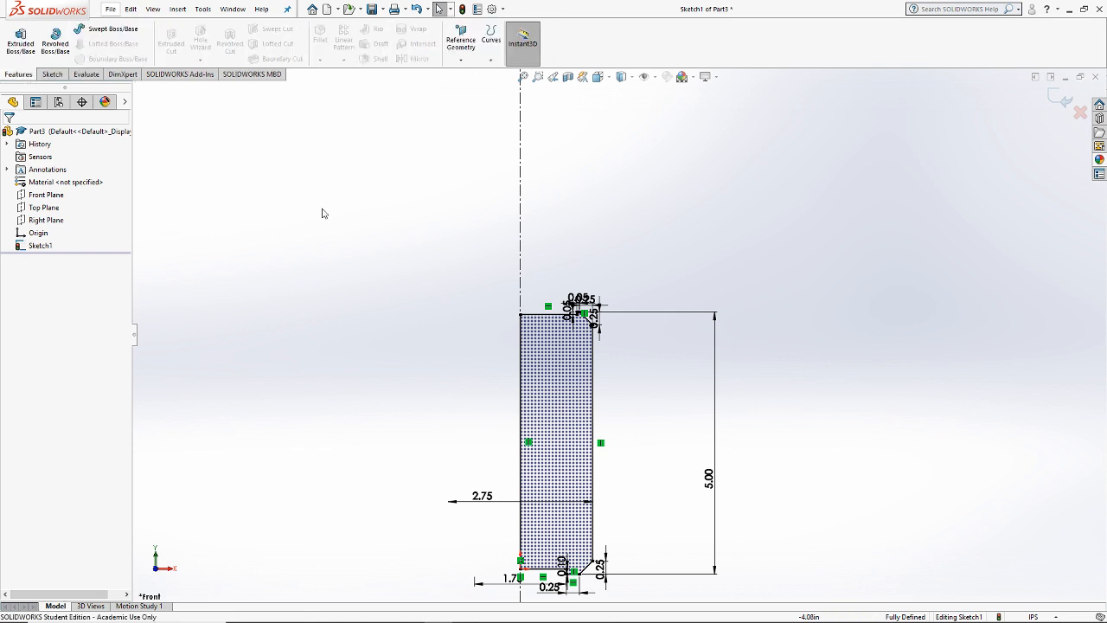
click(55, 43)
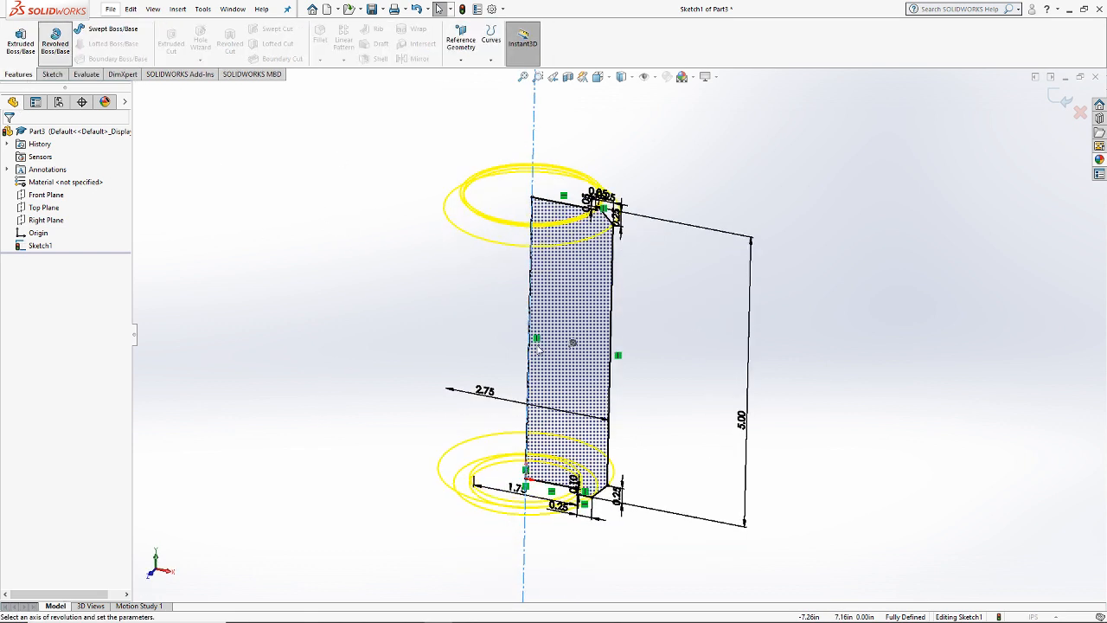
key(Return)
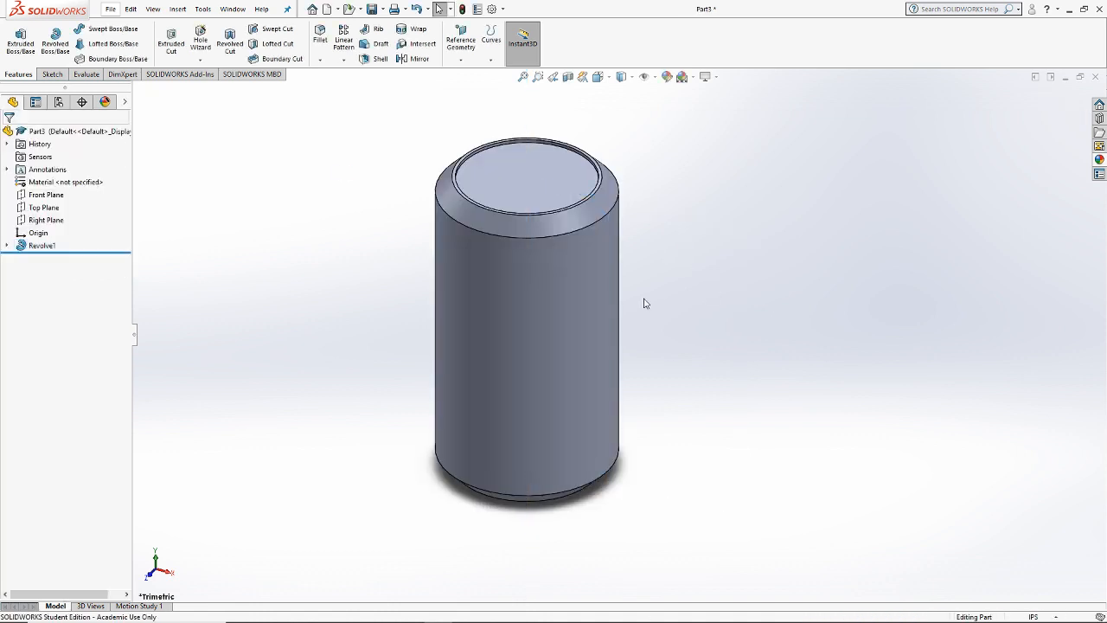
Step: Set the view to Front and reopen the revolve's profile sketch for editing
middle_drag(642, 302, 762, 238)
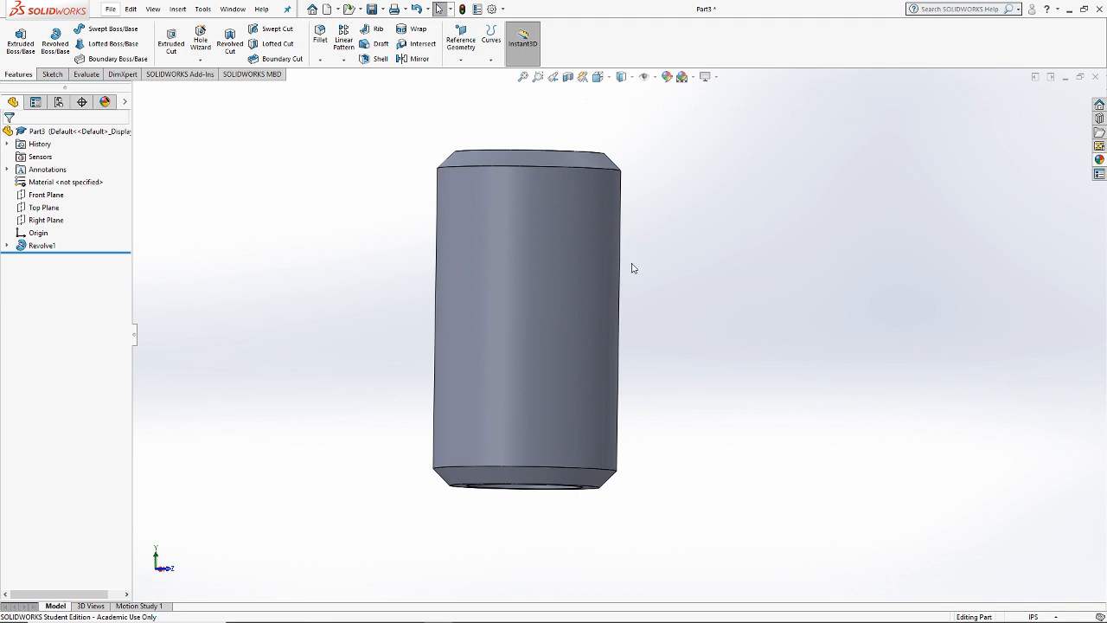
middle_drag(632, 268, 654, 316)
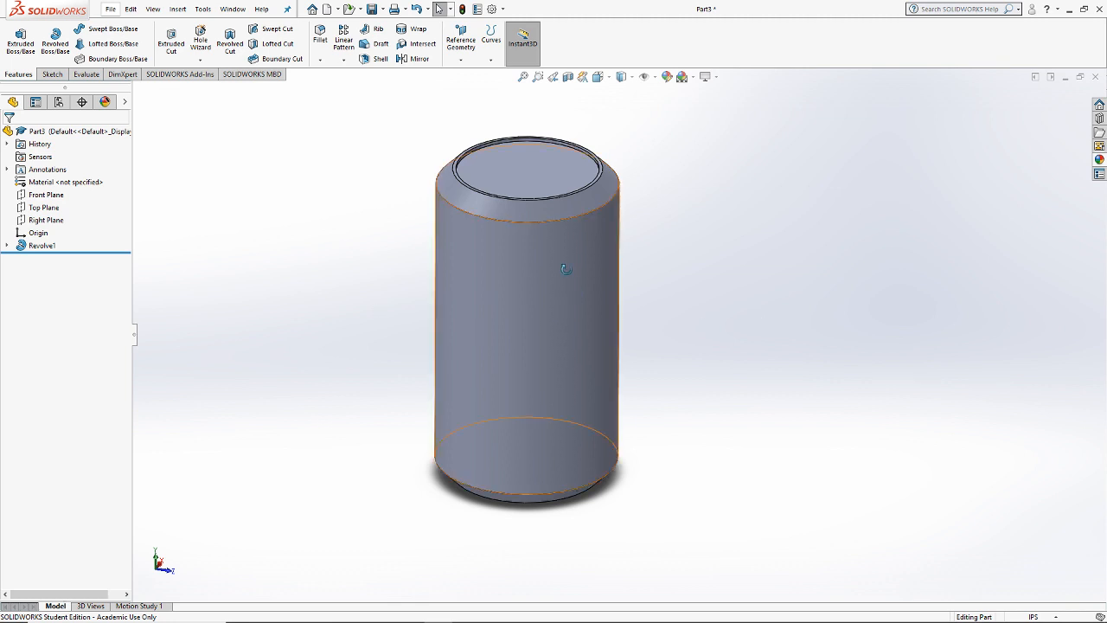
middle_drag(566, 264, 573, 172)
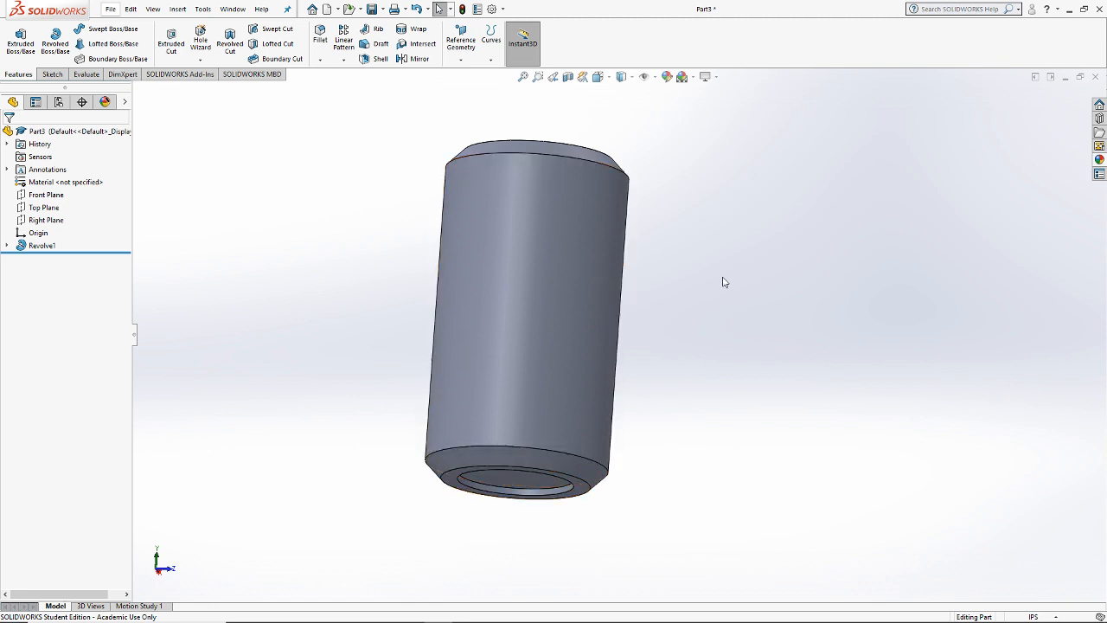
middle_drag(482, 177, 568, 271)
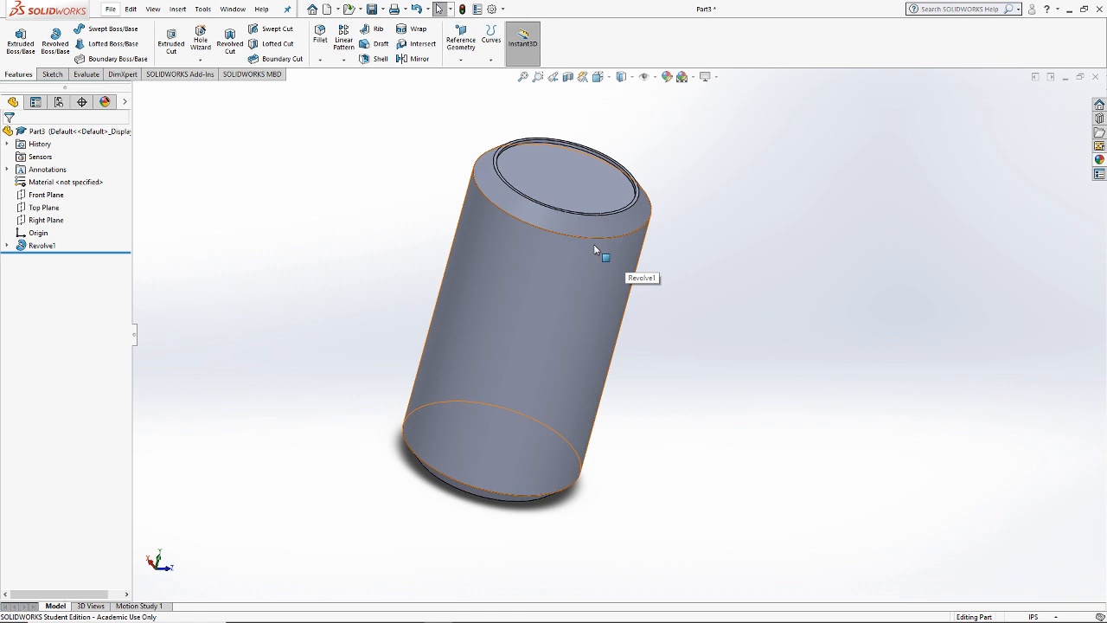
middle_drag(594, 251, 616, 277)
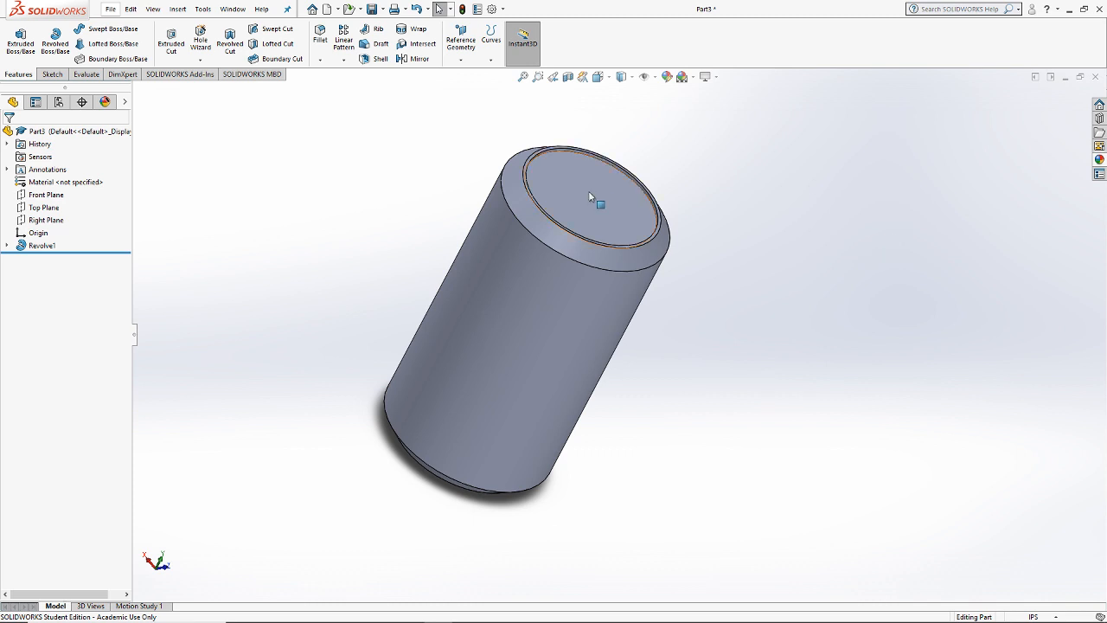
click(597, 76)
click(633, 130)
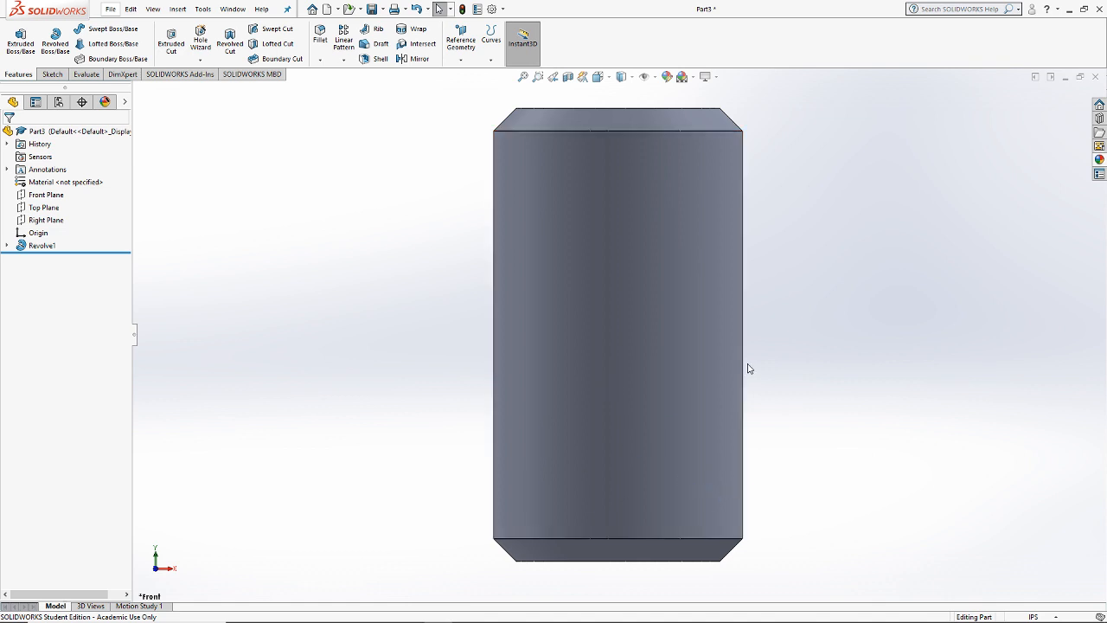
click(7, 245)
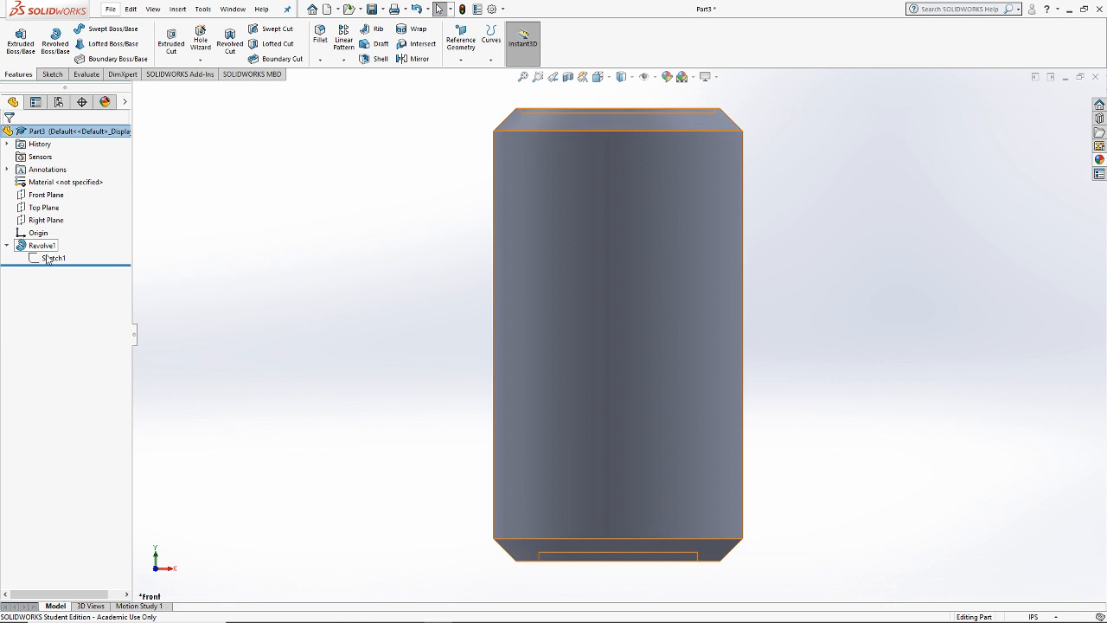
right_click(50, 258)
click(70, 223)
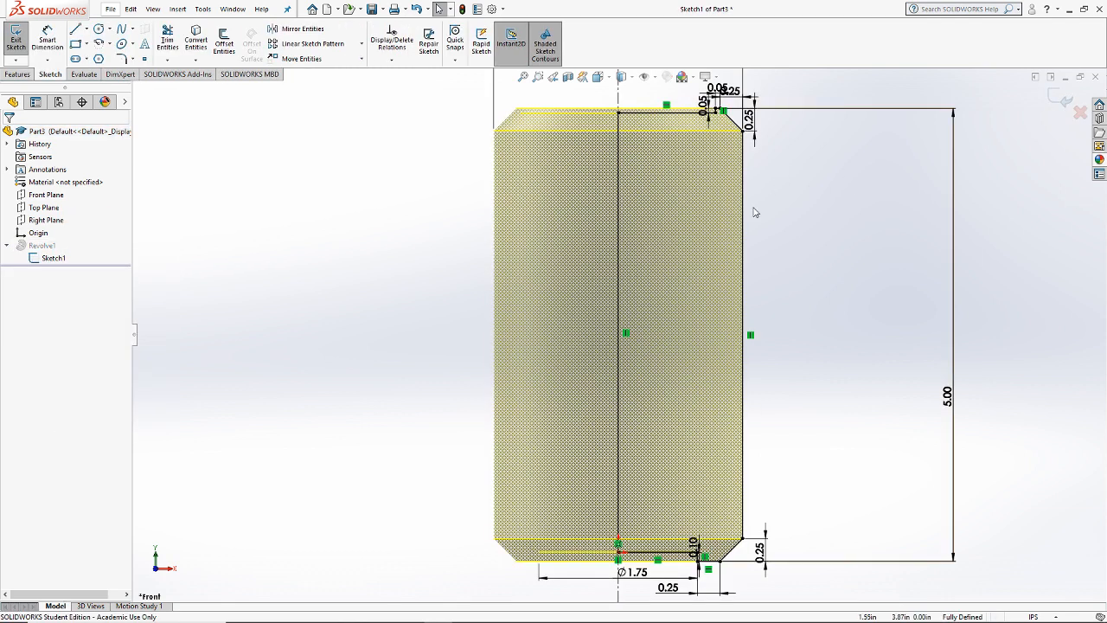
Step: Trim away the profile's long top horizontal line and delete the vertical line lying on the centerline
scroll(674, 153, down, 5)
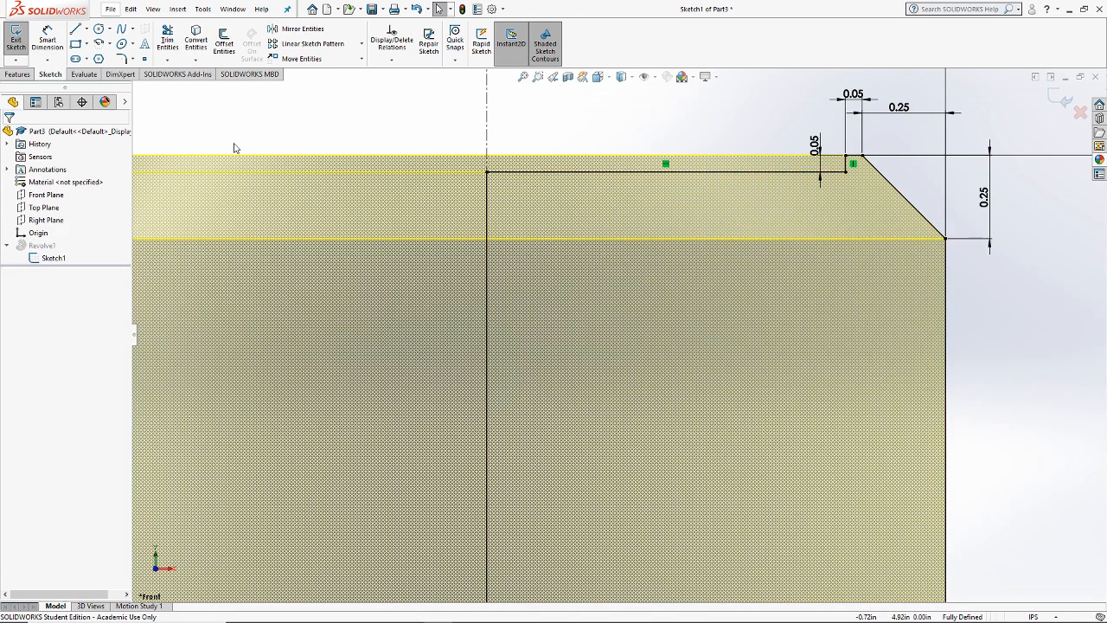
click(166, 39)
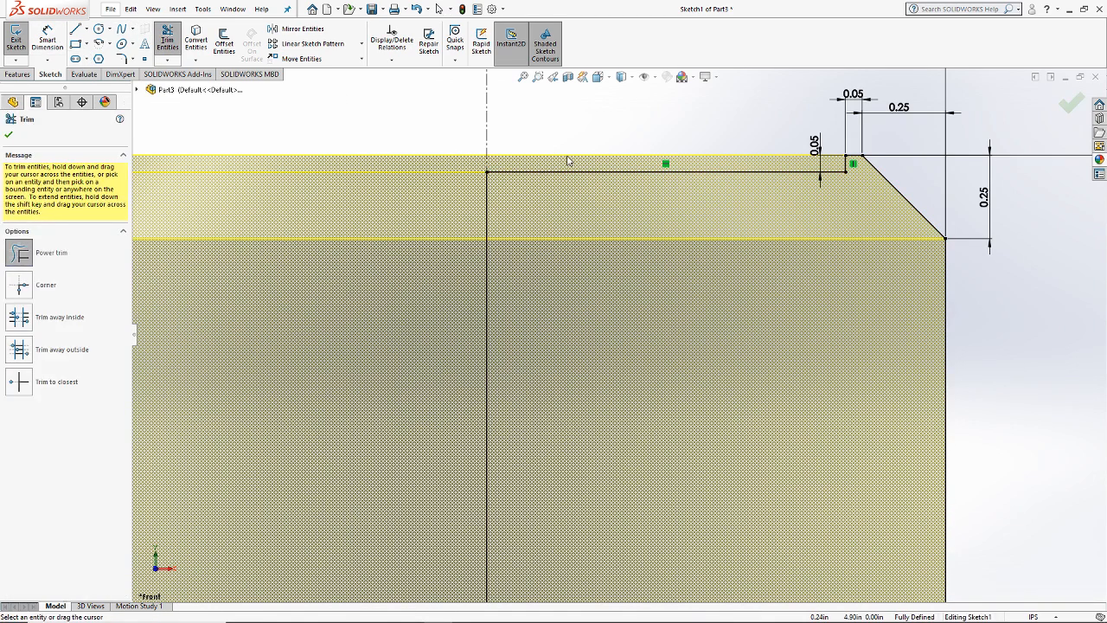
drag(569, 163, 577, 197)
key(Escape)
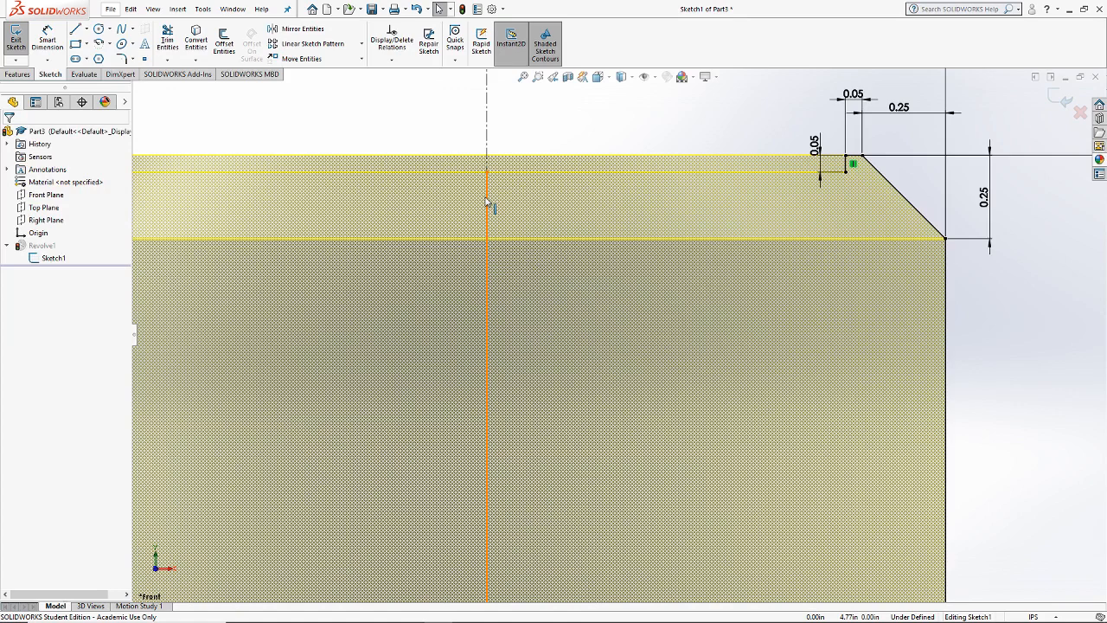
click(489, 202)
key(Delete)
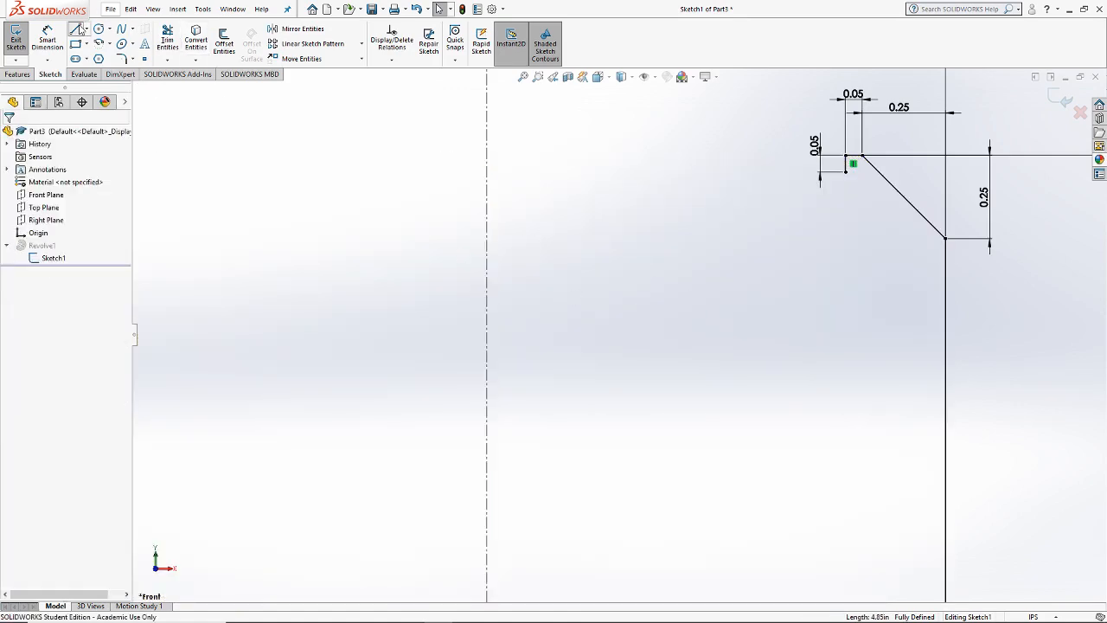
Step: Draw a horizontal line about 0.61 in long from the upper step's lower corner toward the centerline
click(75, 29)
click(846, 172)
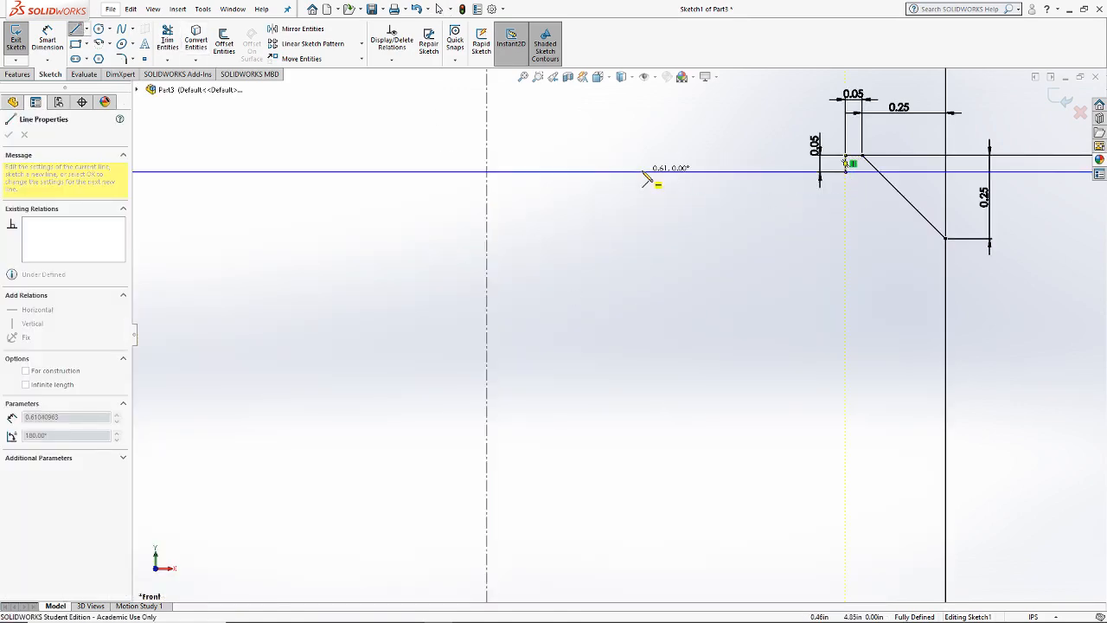
click(642, 172)
key(Escape)
Step: Add a 1 in diameter dimension between the new line's inner endpoint and the centerline
click(48, 39)
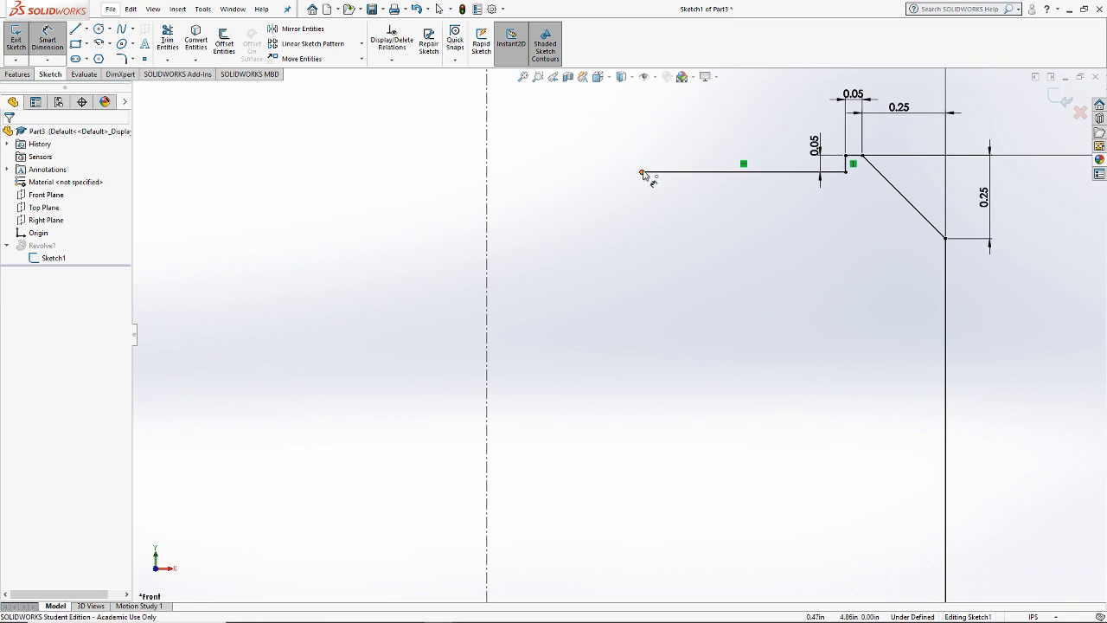
click(642, 172)
click(487, 184)
click(451, 134)
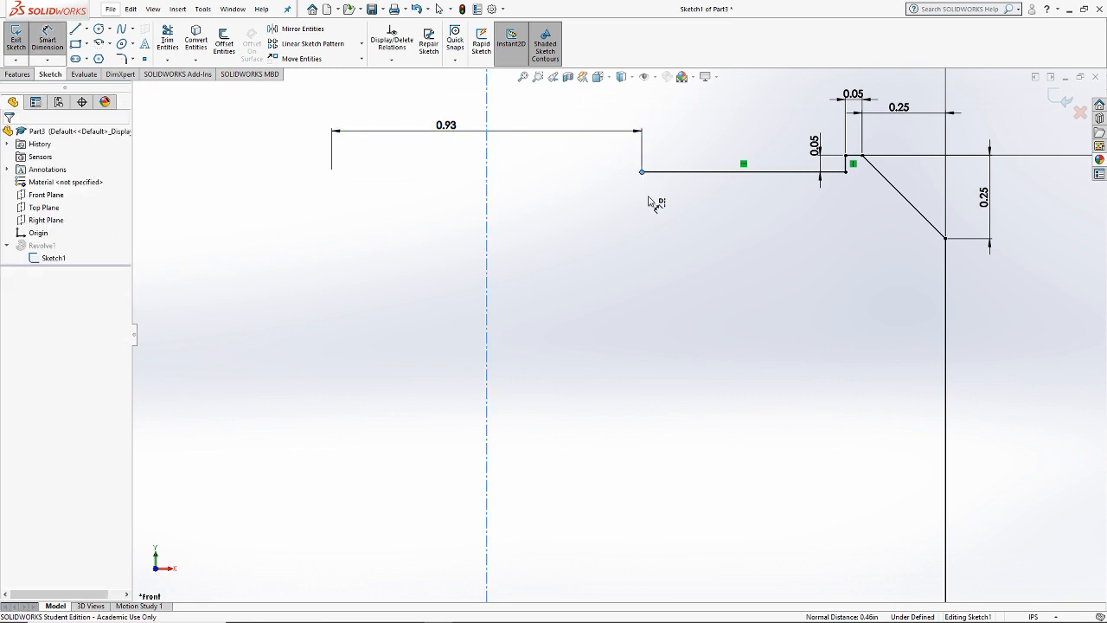
text(1.00in)
key(Return)
Step: Sketch an inner wall contour following the stepped and chamfered top just inside the outer profile, ending in a short vertical line beside the outer wall
scroll(662, 252, up, 8)
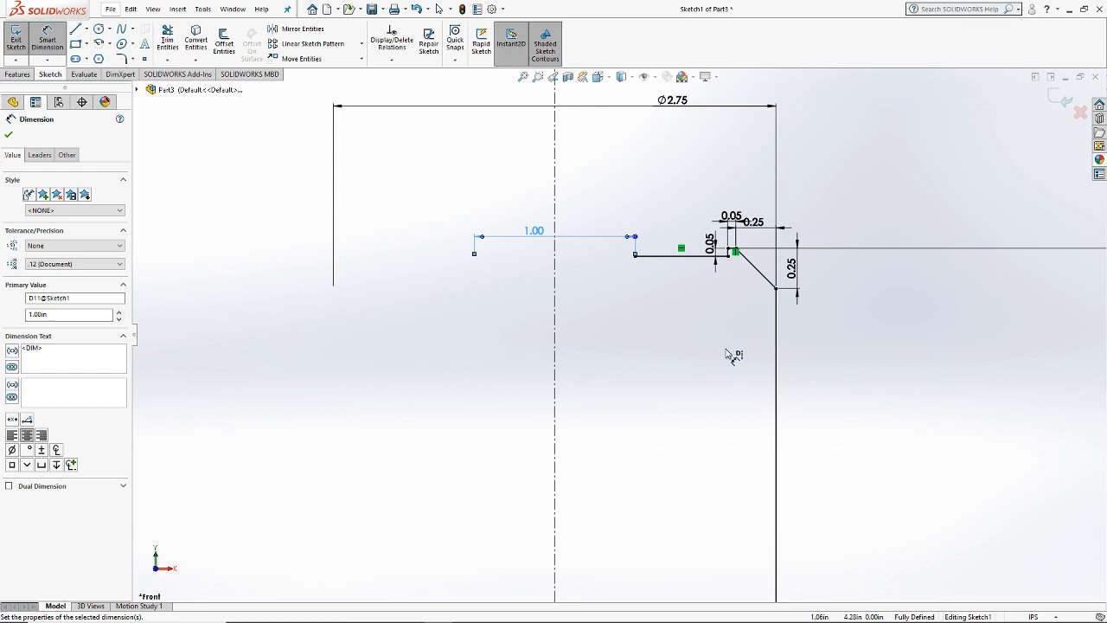
scroll(674, 444, down, 3)
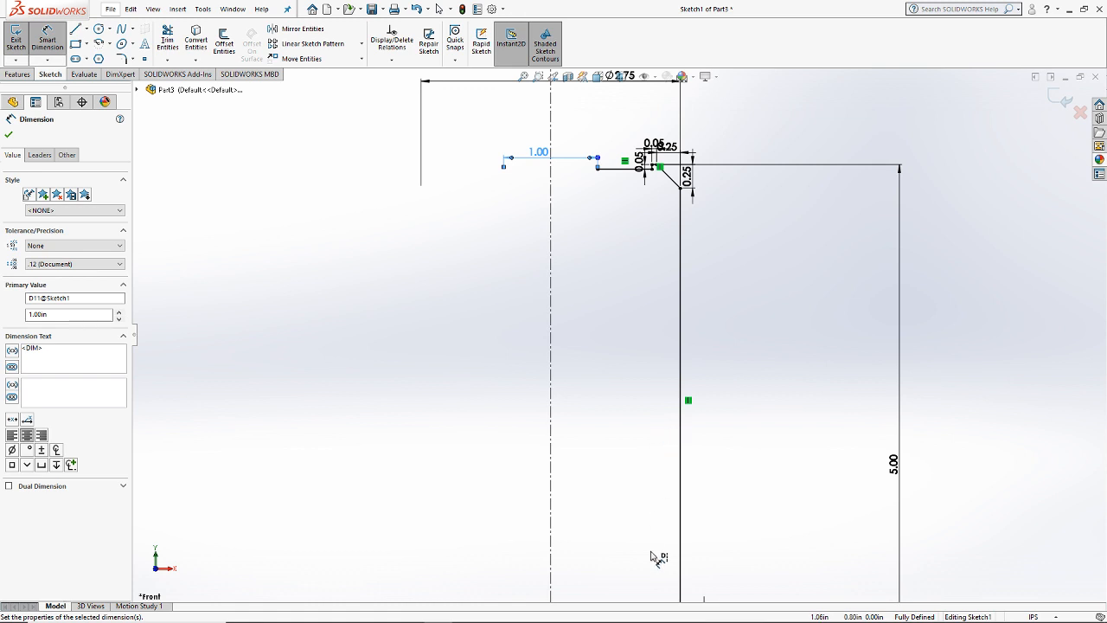
scroll(669, 459, up, 2)
scroll(640, 251, down, 5)
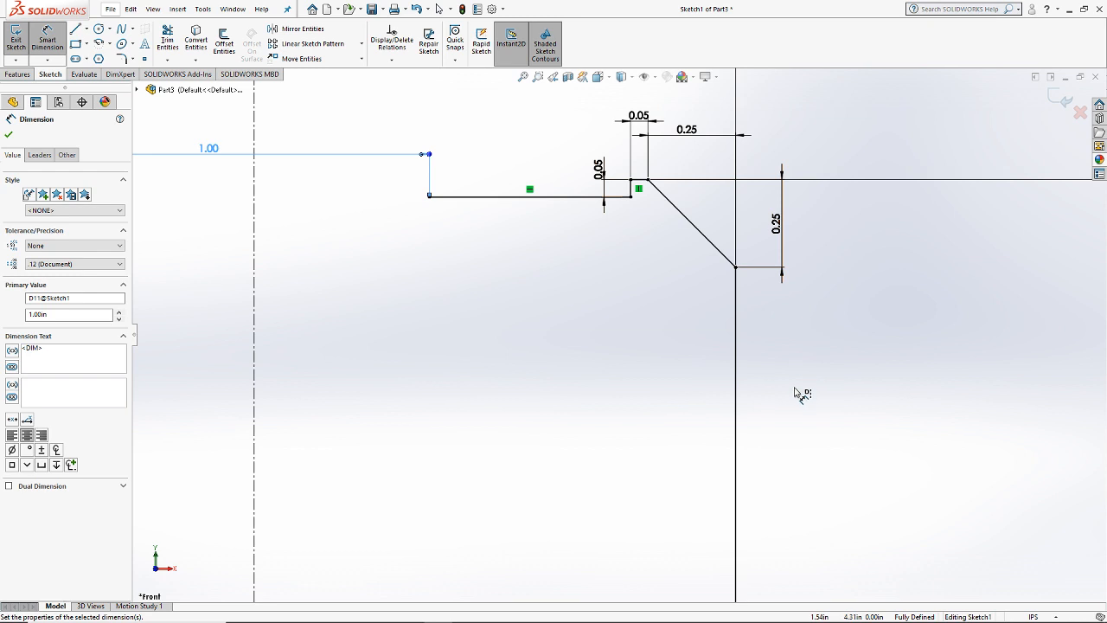
click(75, 28)
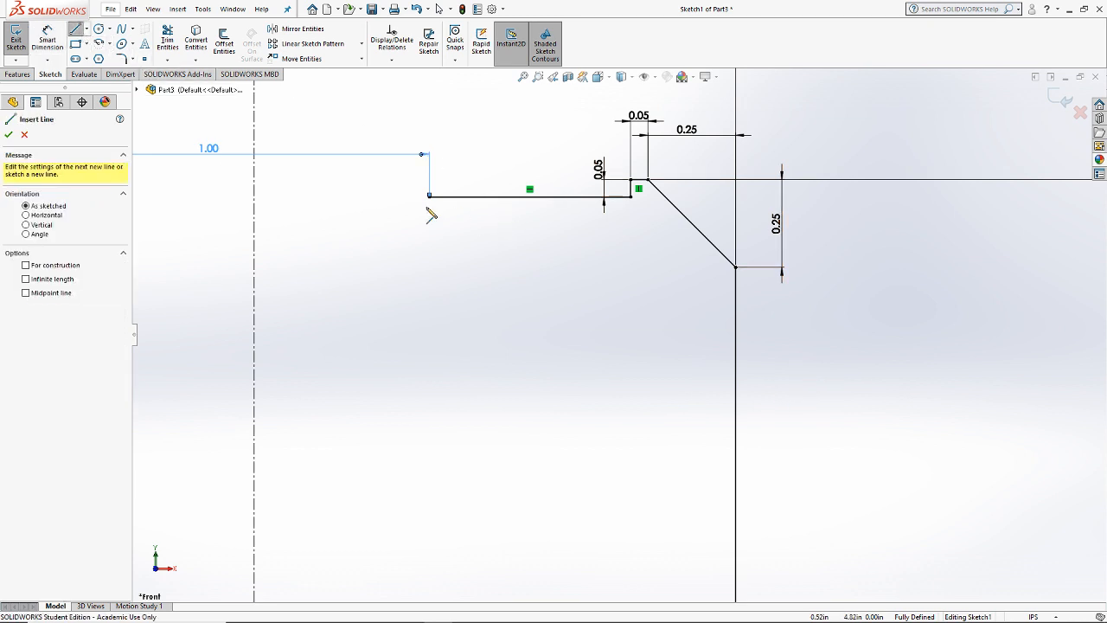
click(429, 202)
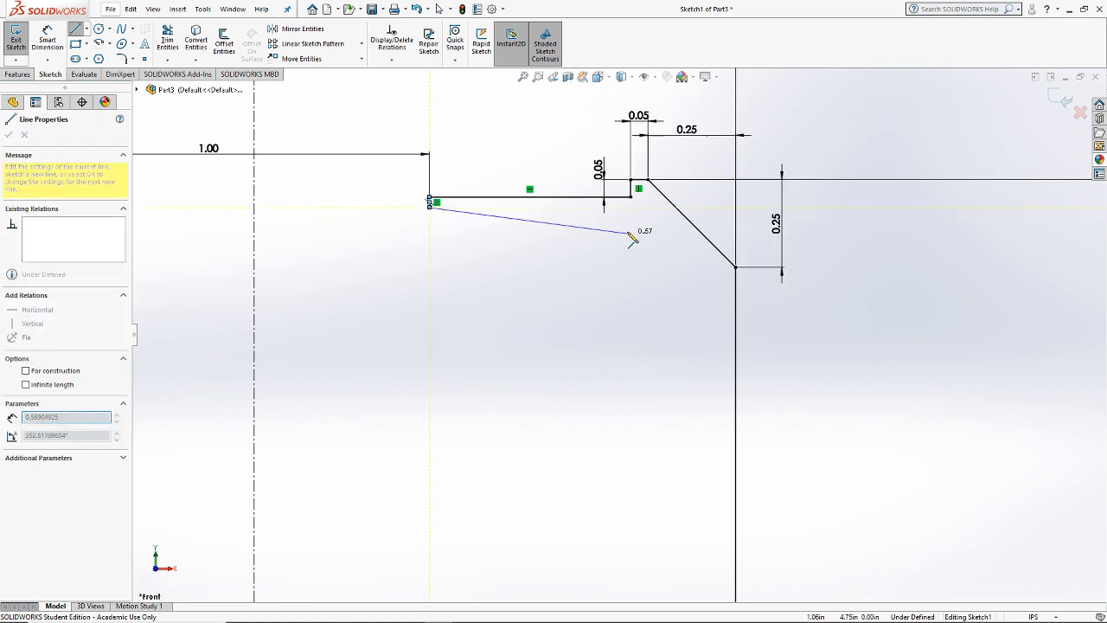
scroll(632, 239, down, 4)
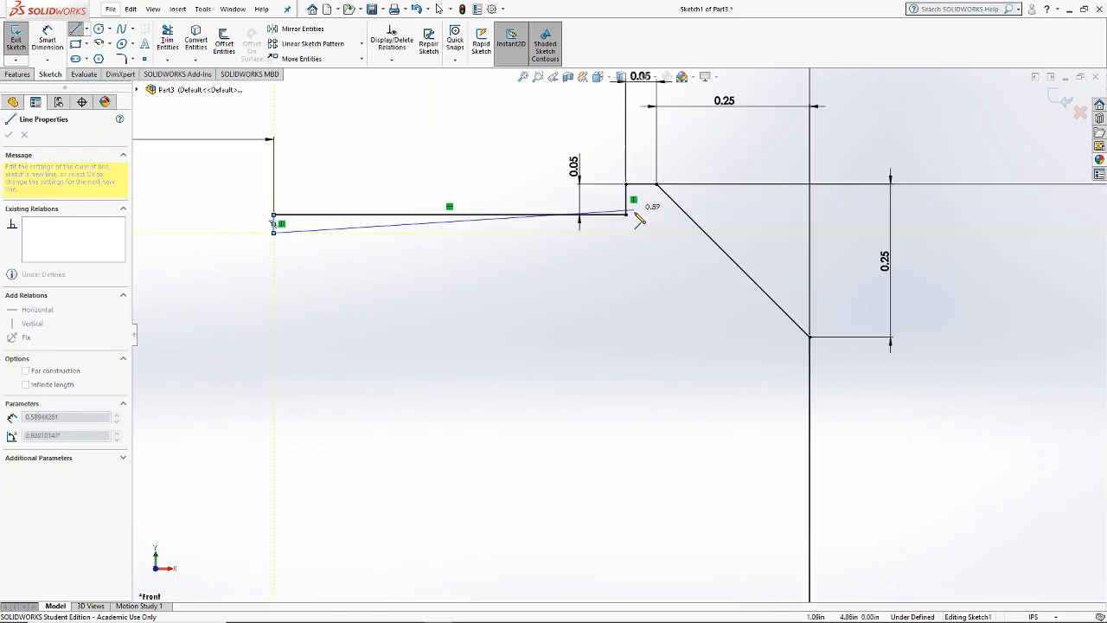
click(632, 268)
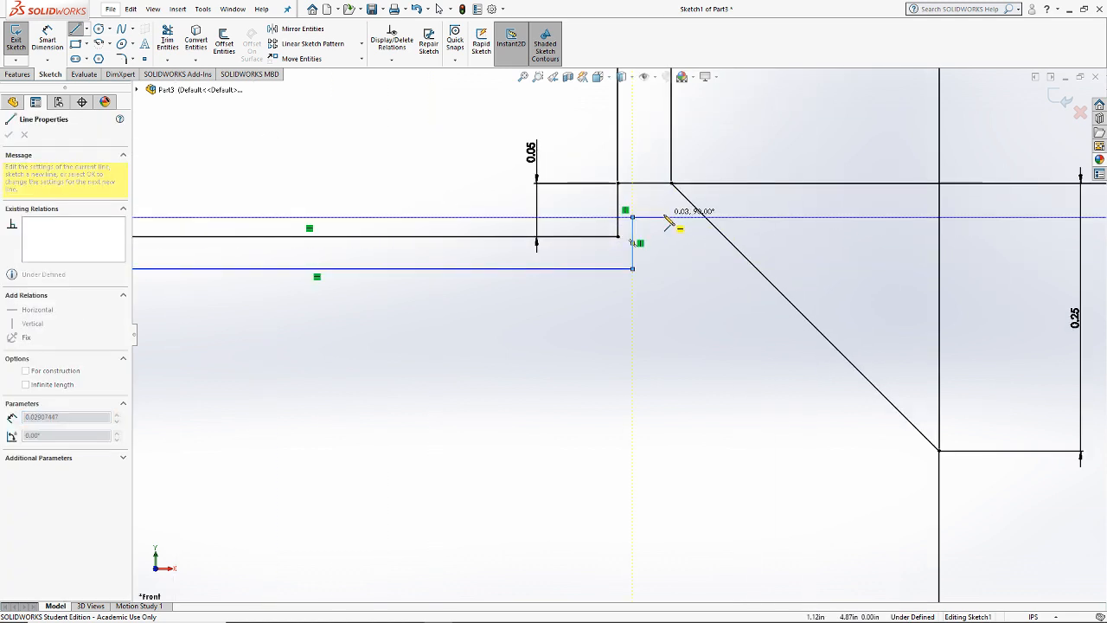
click(663, 217)
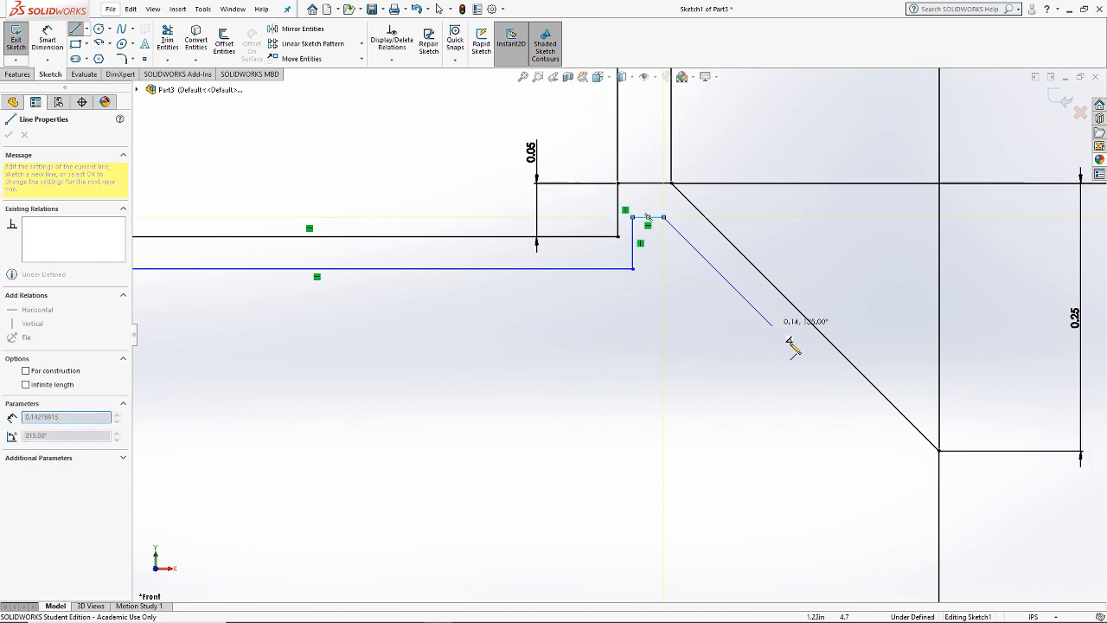
click(908, 463)
click(909, 540)
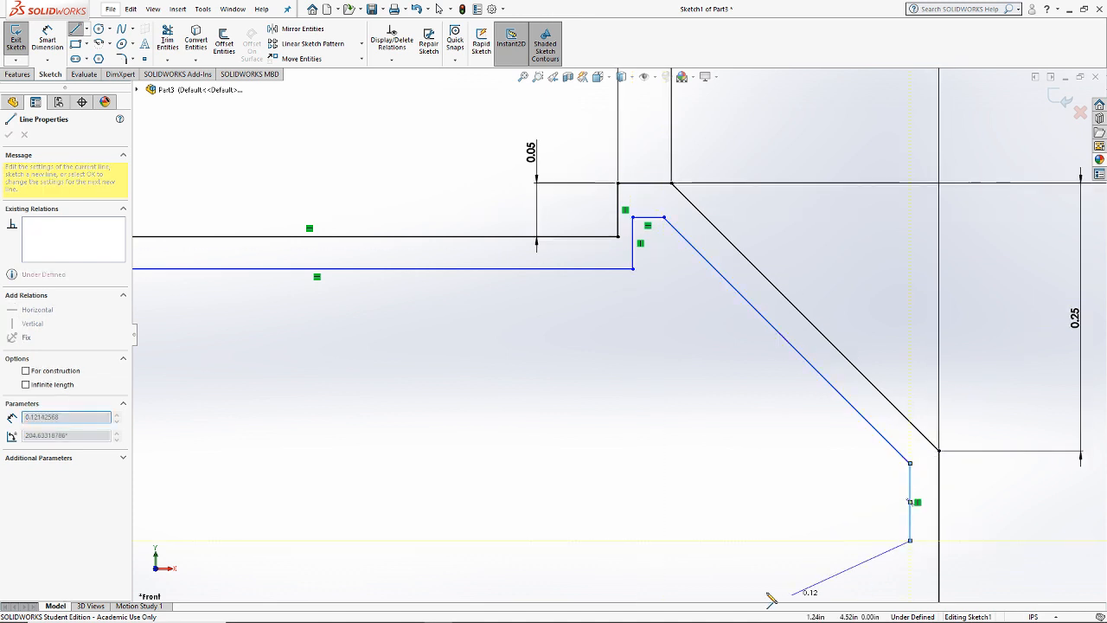
key(Escape)
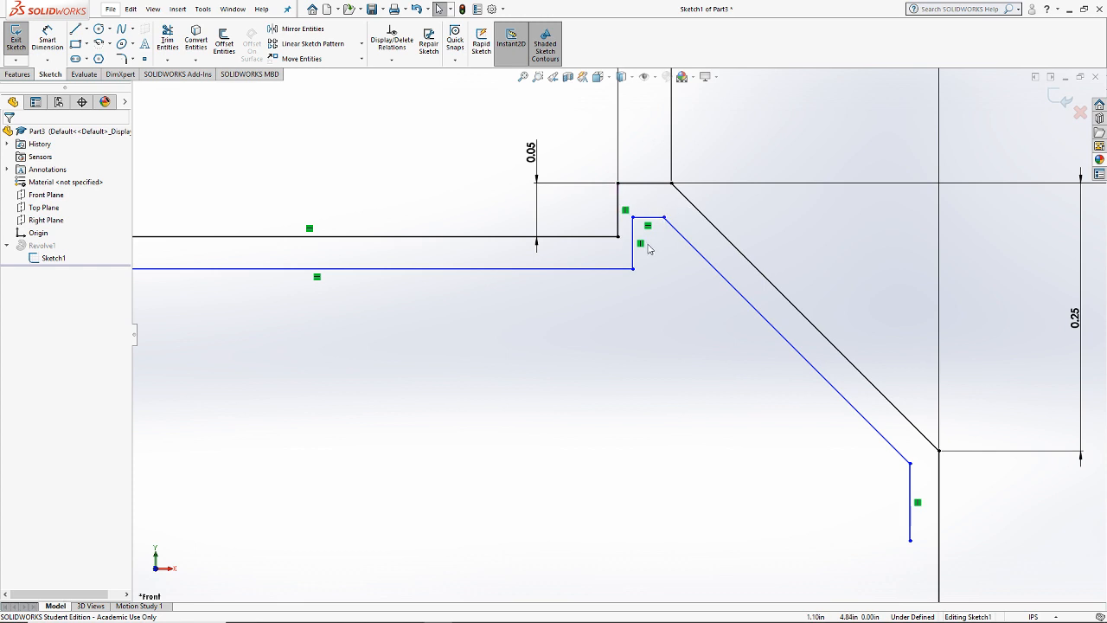
Step: Draw construction lines from the outer step's lower corner, vertically down to the inner contour's horizontal line and horizontally across to its vertical line
scroll(703, 275, up, 3)
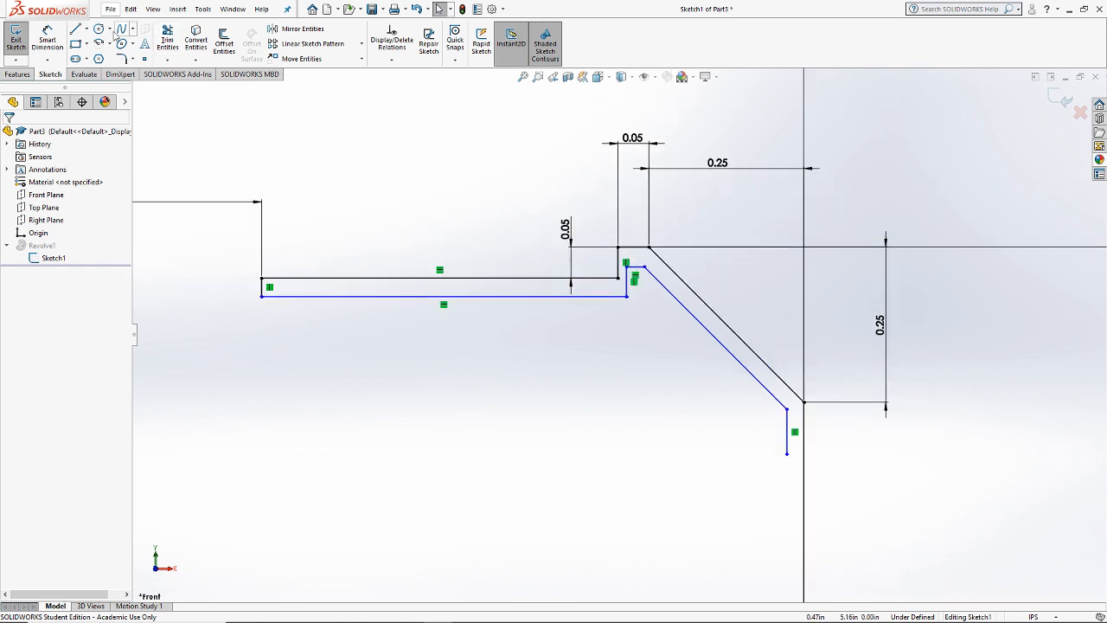
click(75, 28)
scroll(595, 321, down, 1)
scroll(605, 285, down, 4)
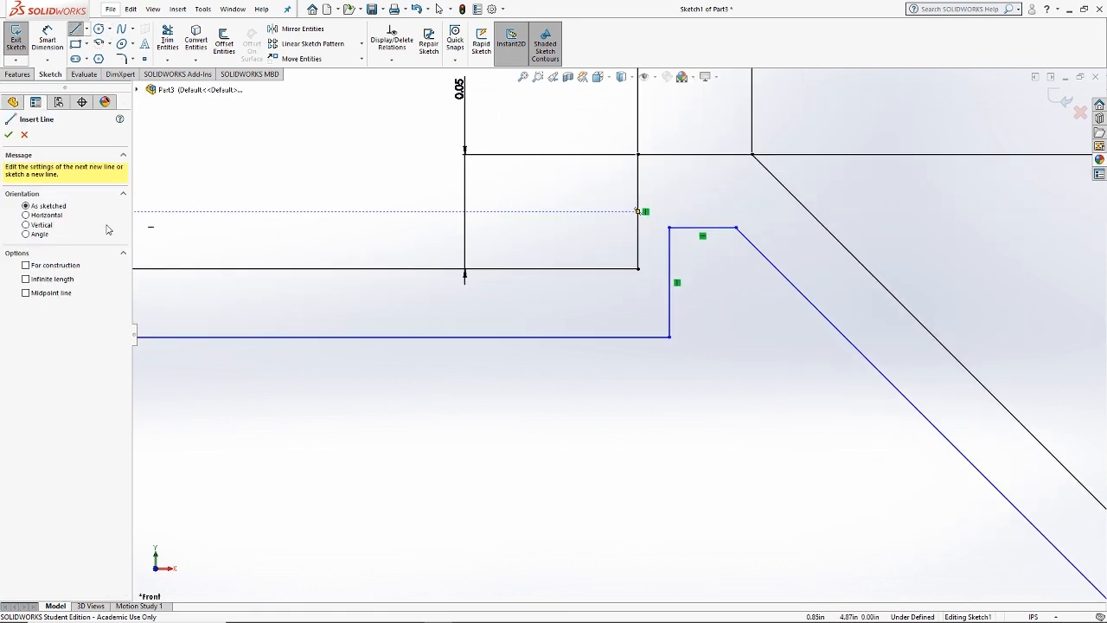
click(80, 266)
click(638, 336)
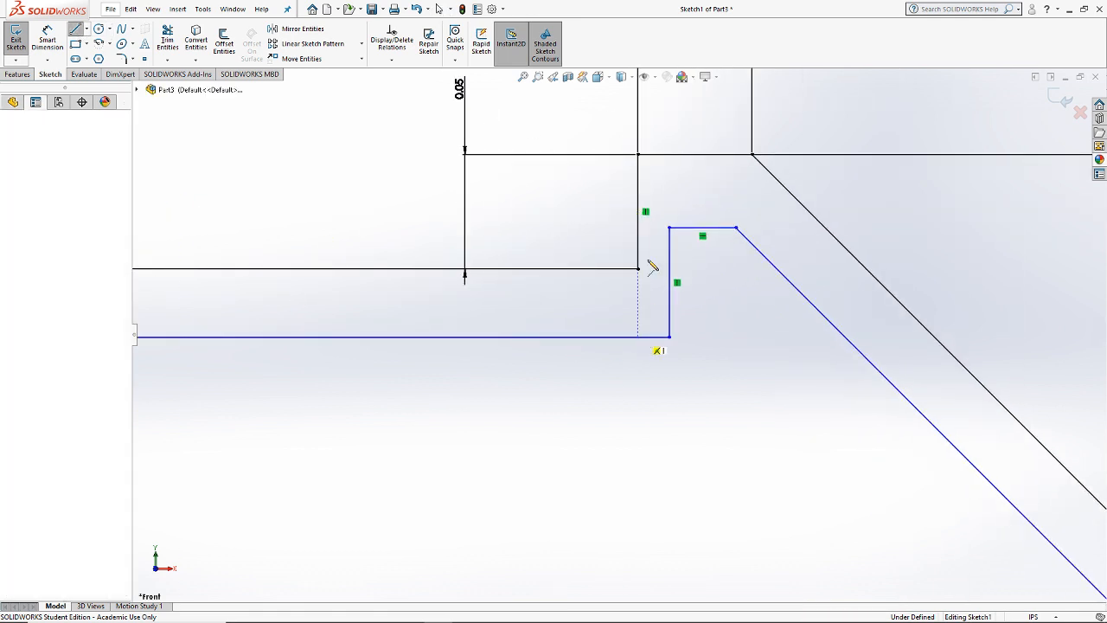
click(638, 269)
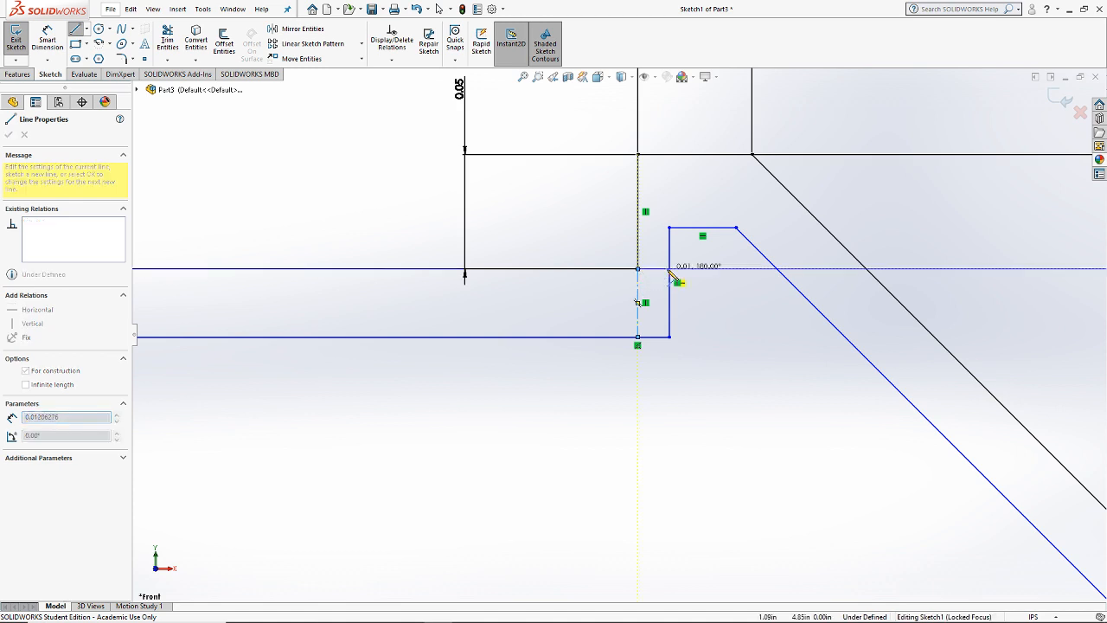
click(670, 269)
key(Escape)
ctrl+middle_drag(673, 212, 642, 278)
Step: Draw a vertical construction line from the inner contour's upper step corner up to the outer profile's short top line
click(75, 31)
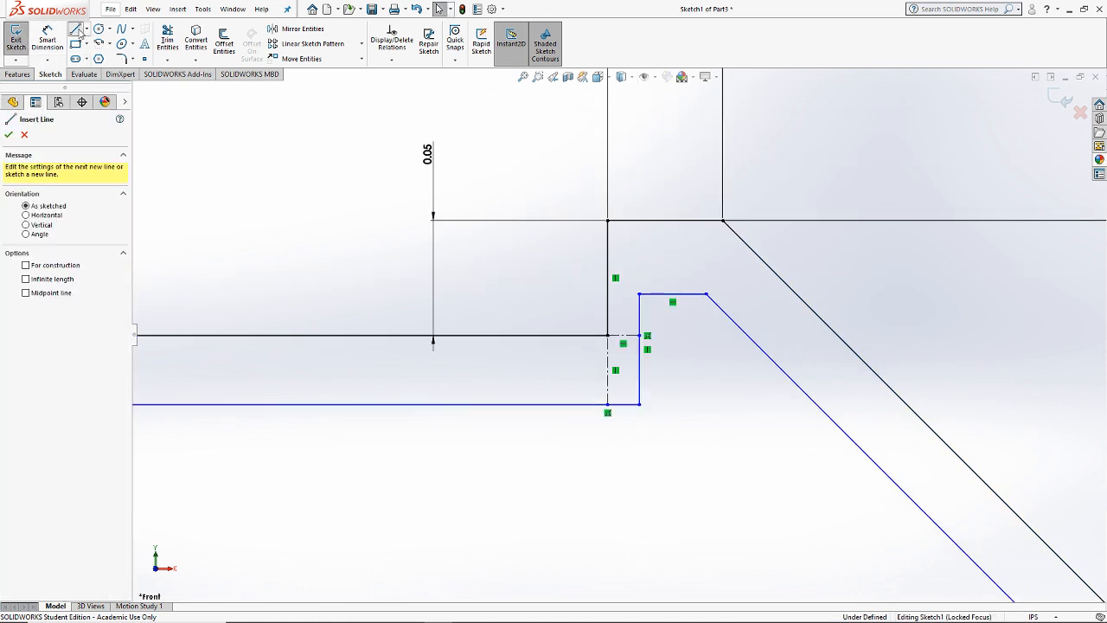
click(638, 294)
click(639, 221)
key(Escape)
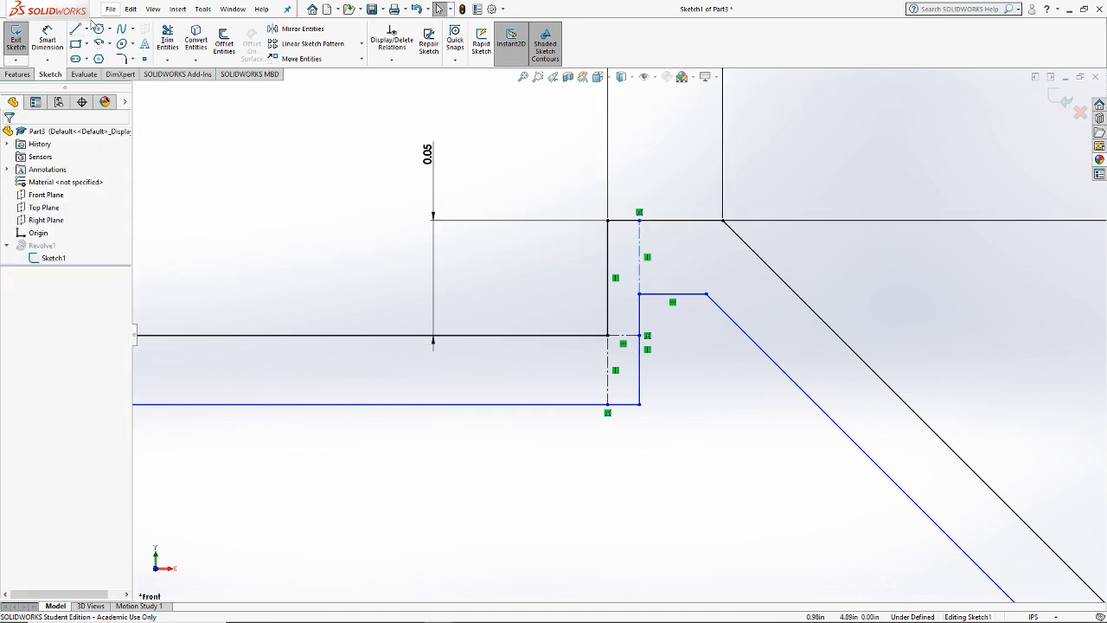
Step: Draw a construction line from the inner contour's upper chamfer corner perpendicular to the outer chamfer line
click(74, 30)
click(65, 268)
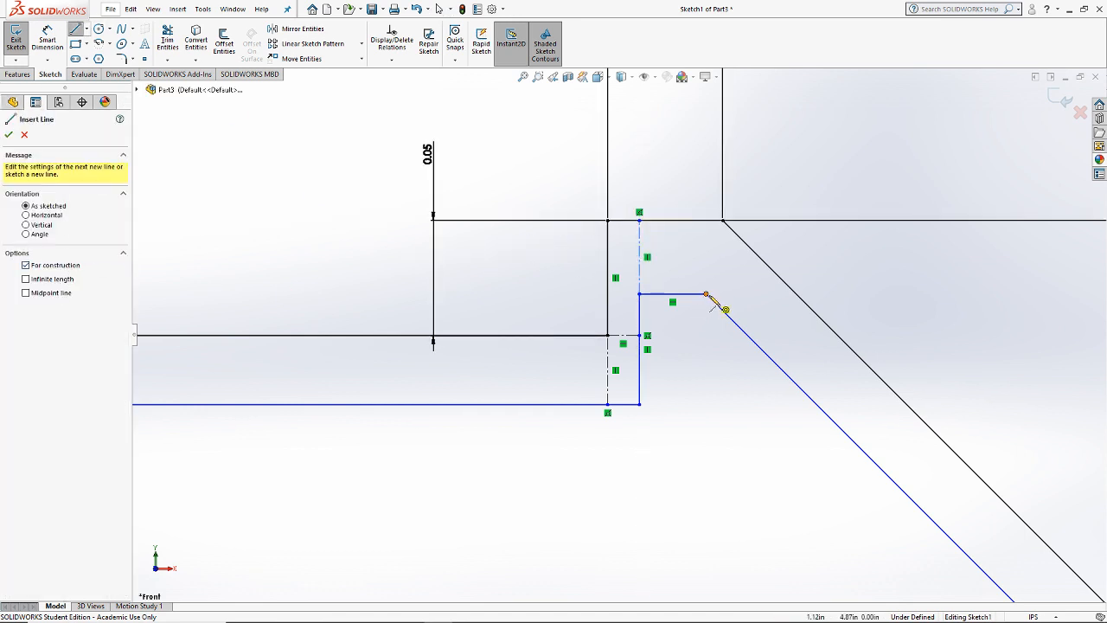
click(708, 294)
click(751, 250)
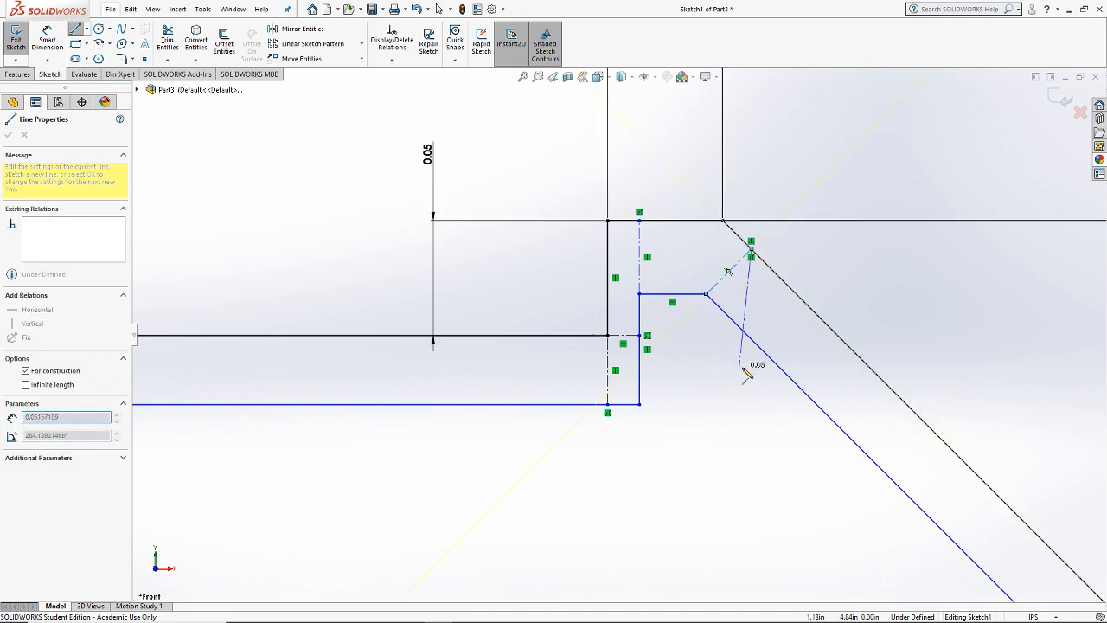
key(Escape)
Step: Dimension the gap between the outer and inner horizontal top lines as 2 mm
scroll(743, 370, up, 5)
scroll(829, 492, down, 4)
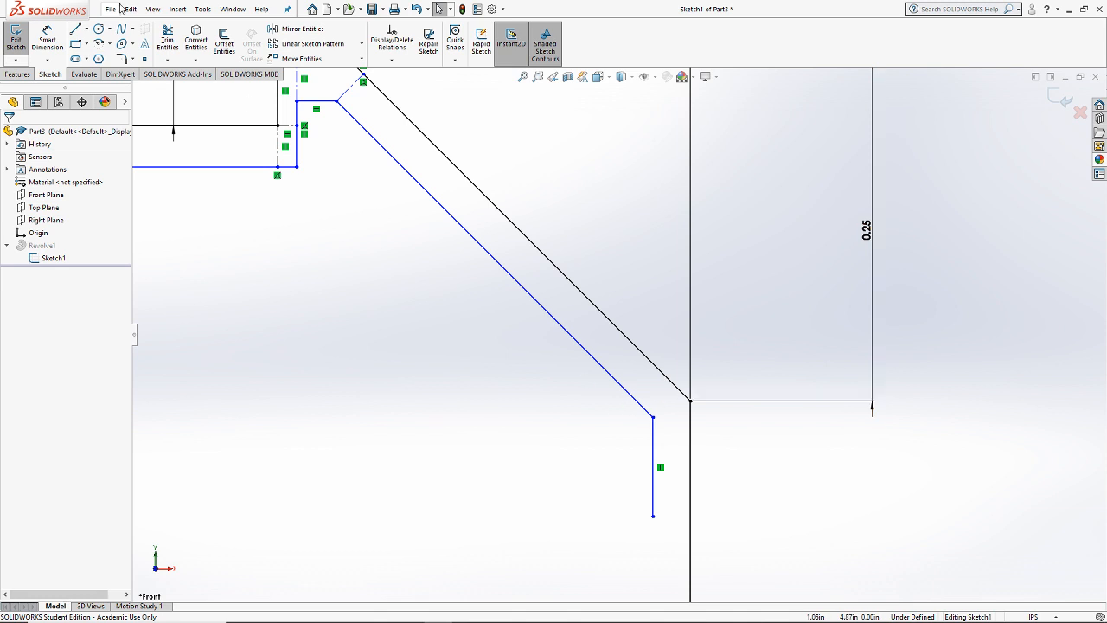
click(48, 39)
scroll(333, 198, up, 3)
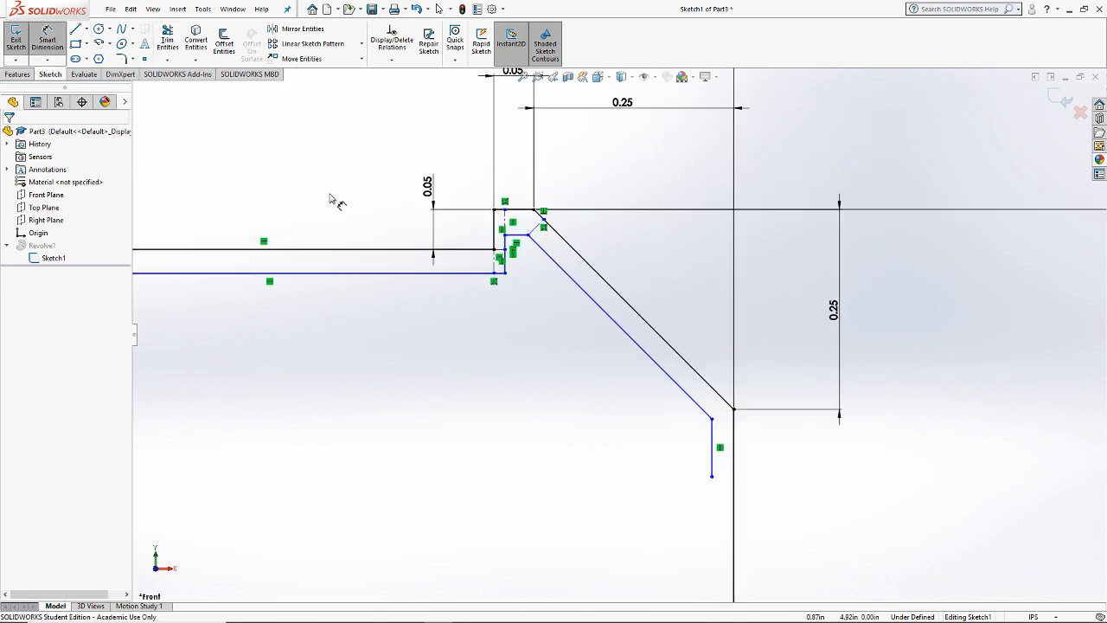
scroll(366, 371, down, 4)
click(365, 358)
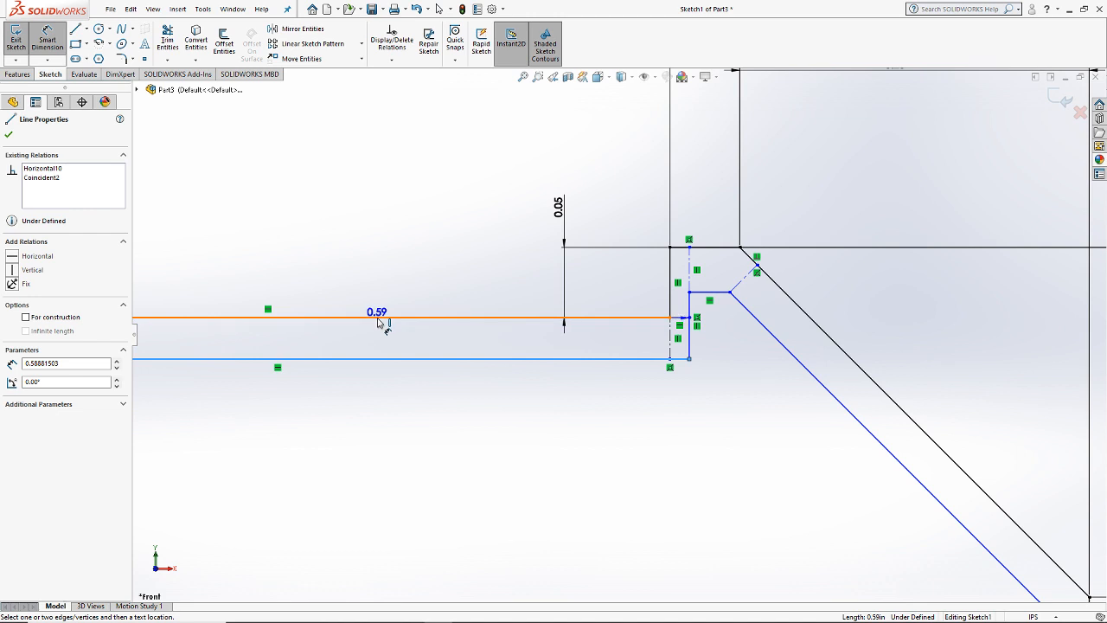
click(381, 317)
click(377, 260)
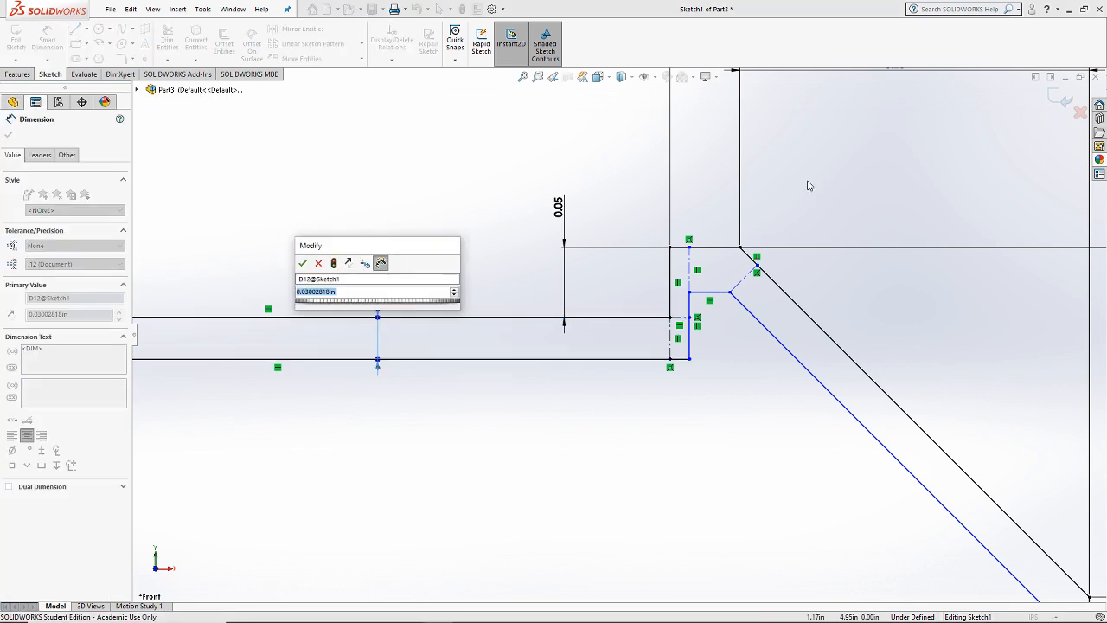
text(2mm)
key(Return)
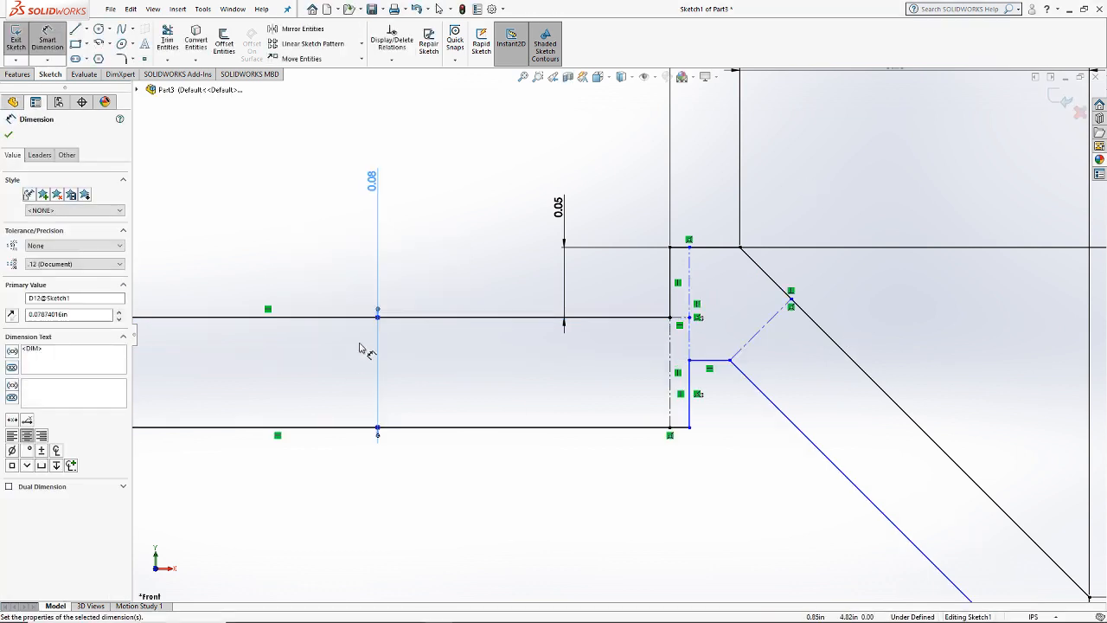
Step: Set the gap between the two horizontal top lines to 1 mm
double_click(374, 184)
text(1)
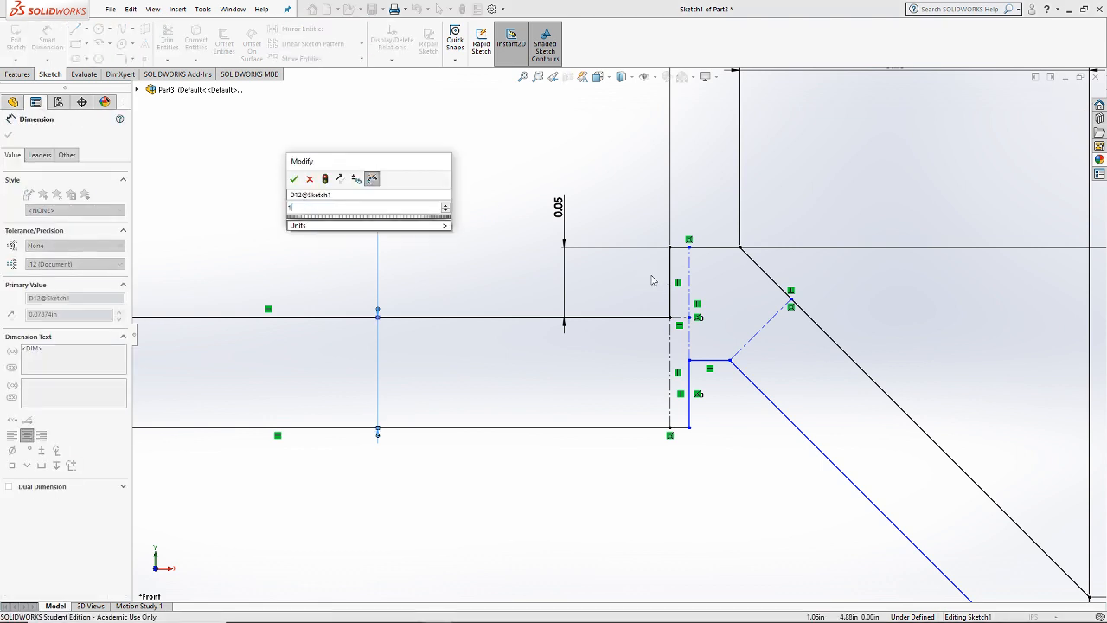
text(mm)
key(Return)
Step: Apply an Equal relation to the four construction lines linking the outer profile and the inner contour
scroll(761, 355, down, 3)
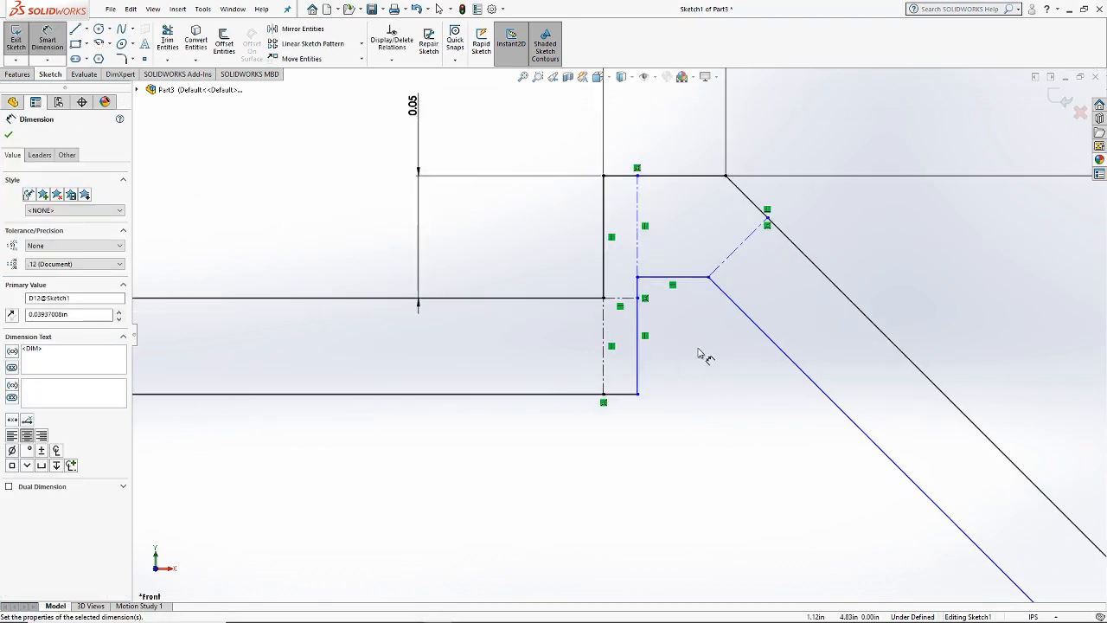
key(Escape)
click(605, 363)
ctrl+click(637, 267)
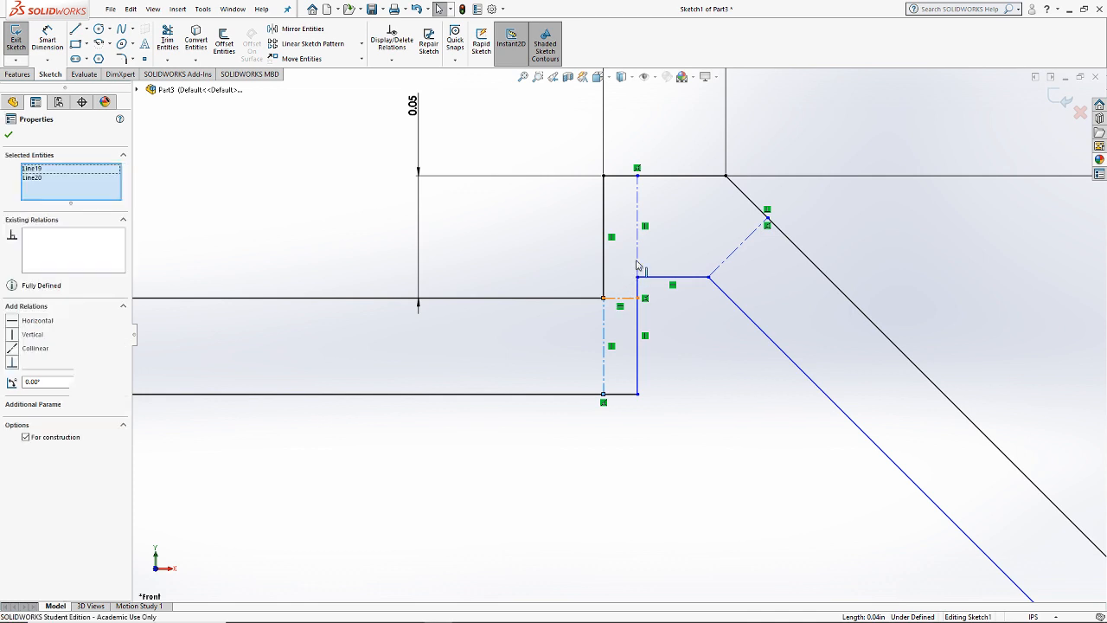
ctrl+click(722, 264)
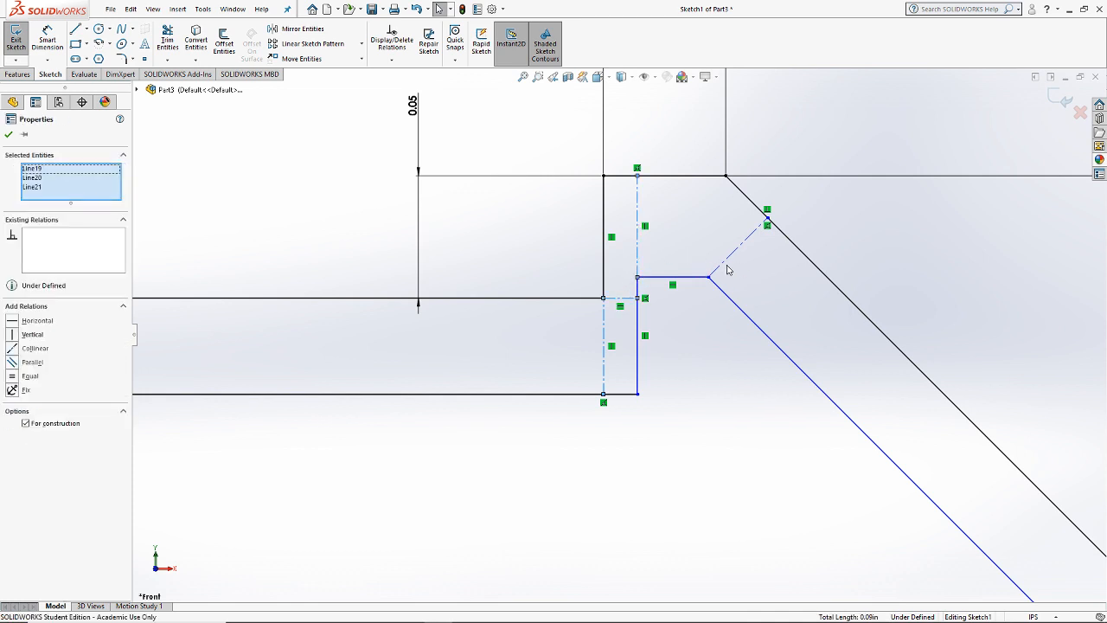
click(29, 380)
click(753, 522)
Step: Set the gap between the two horizontal top lines to 0.02 in
scroll(660, 360, up, 3)
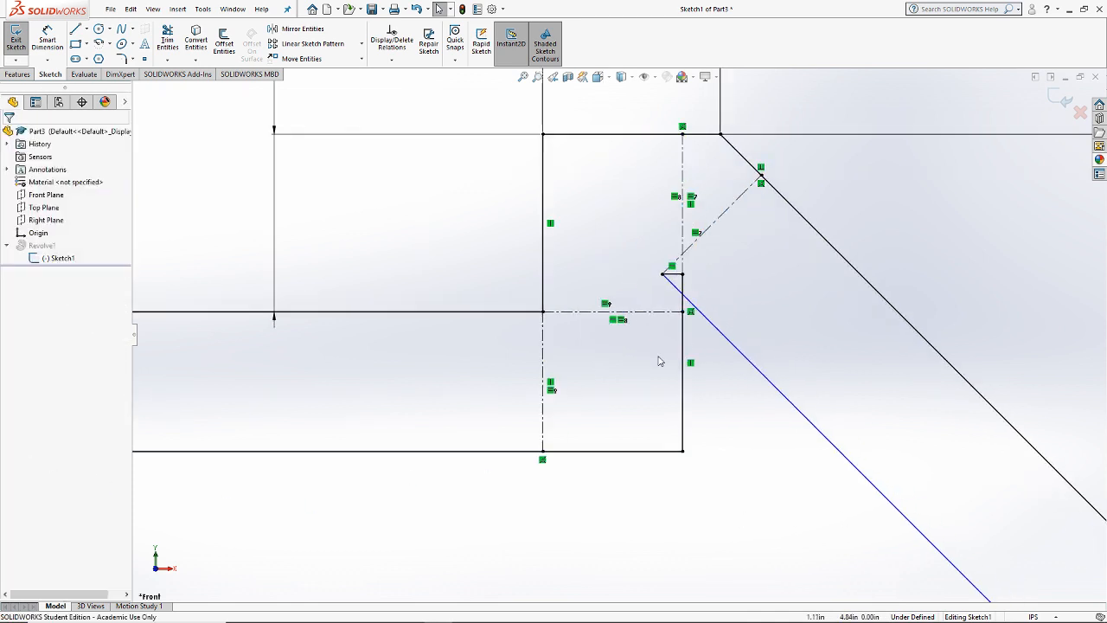
scroll(288, 266, up, 2)
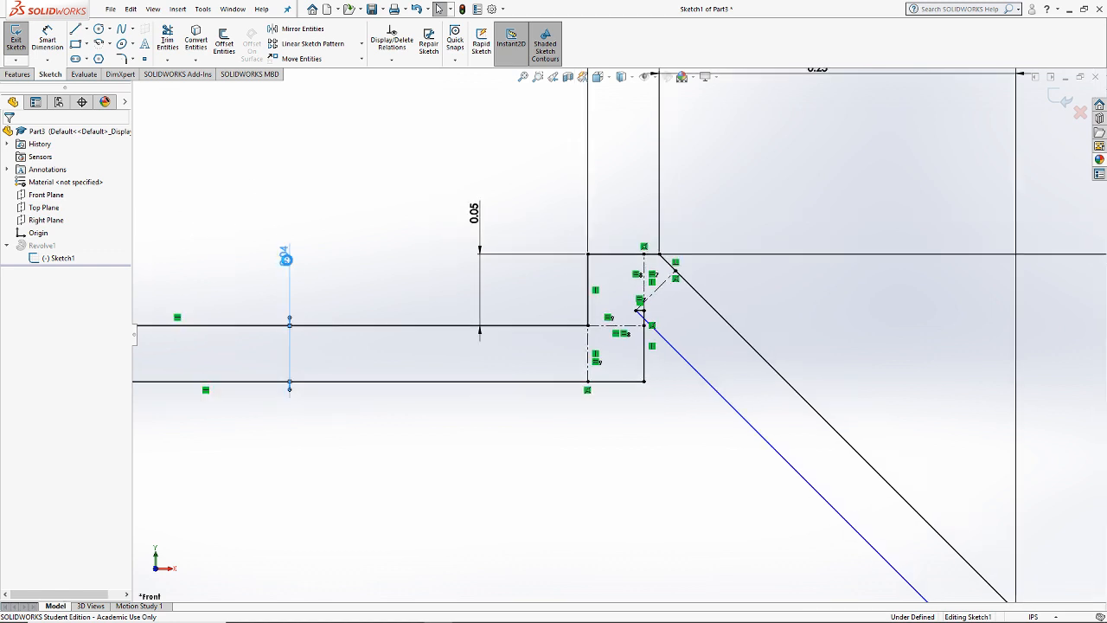
double_click(288, 259)
text(0.02)
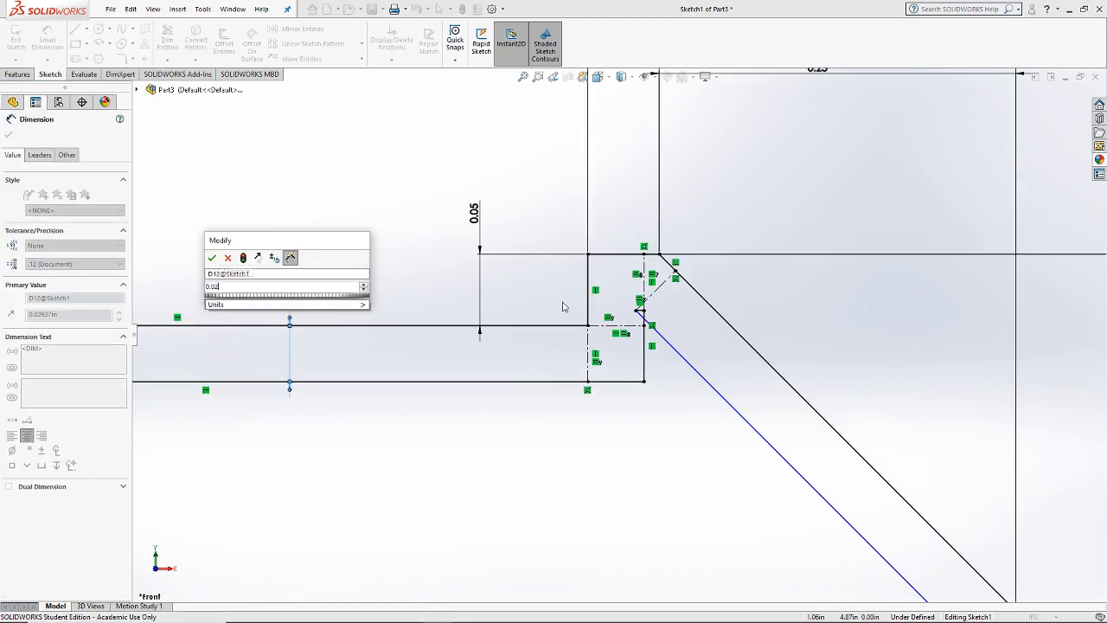
key(Return)
Step: Reposition the inner contour's lower chamfer corner beside the outer wall
scroll(691, 294, down, 3)
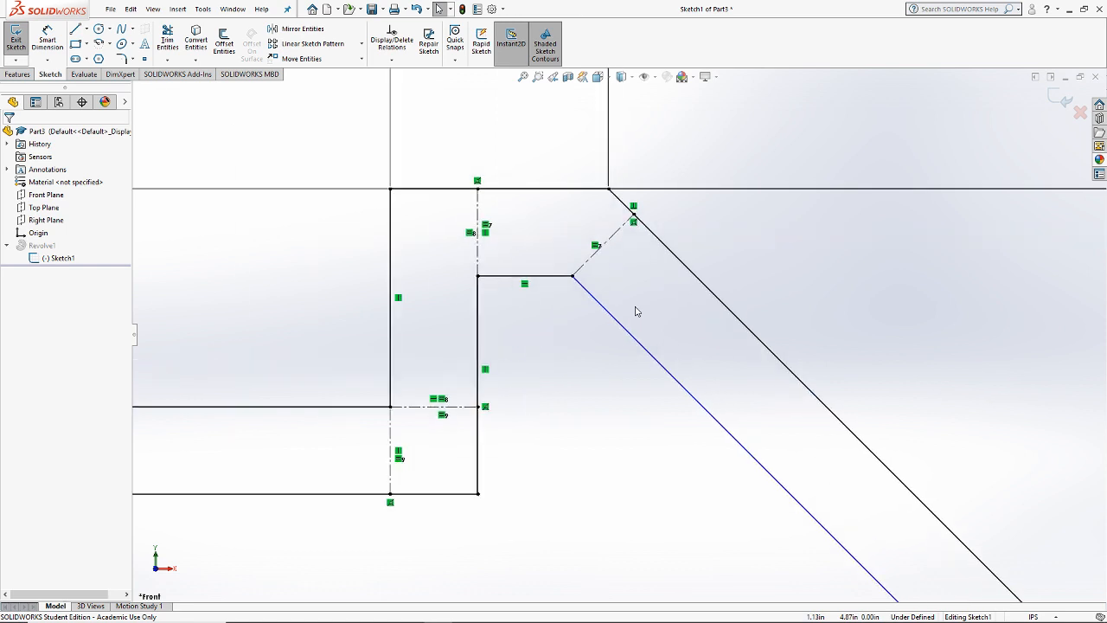
scroll(676, 377, up, 3)
scroll(753, 510, down, 5)
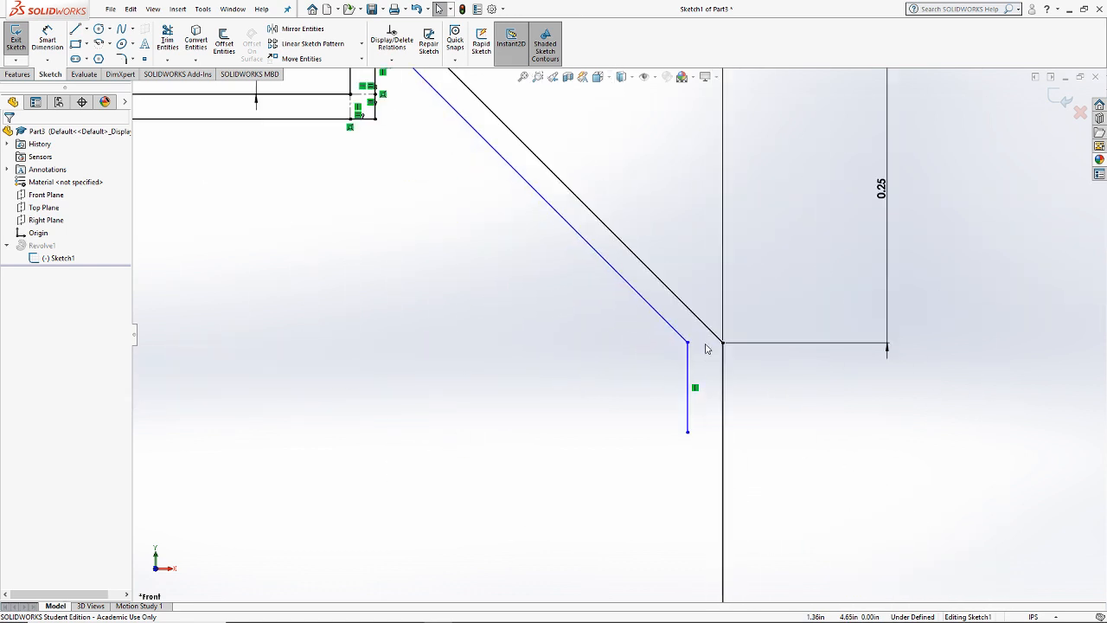
mouse_move(644, 338)
mouse_down()
mouse_move(671, 371)
mouse_move(656, 380)
mouse_up()
scroll(610, 376, up, 5)
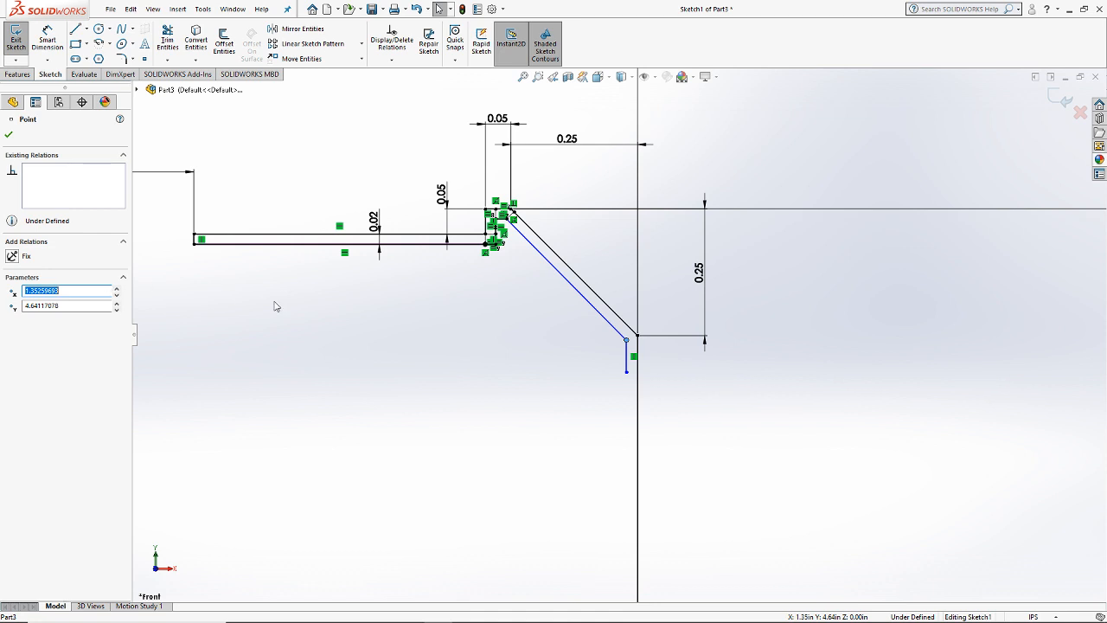
Step: Delete the inner contour's horizontal and diagonal lines, including the dimensions attached to them
click(222, 260)
click(242, 245)
key(Delete)
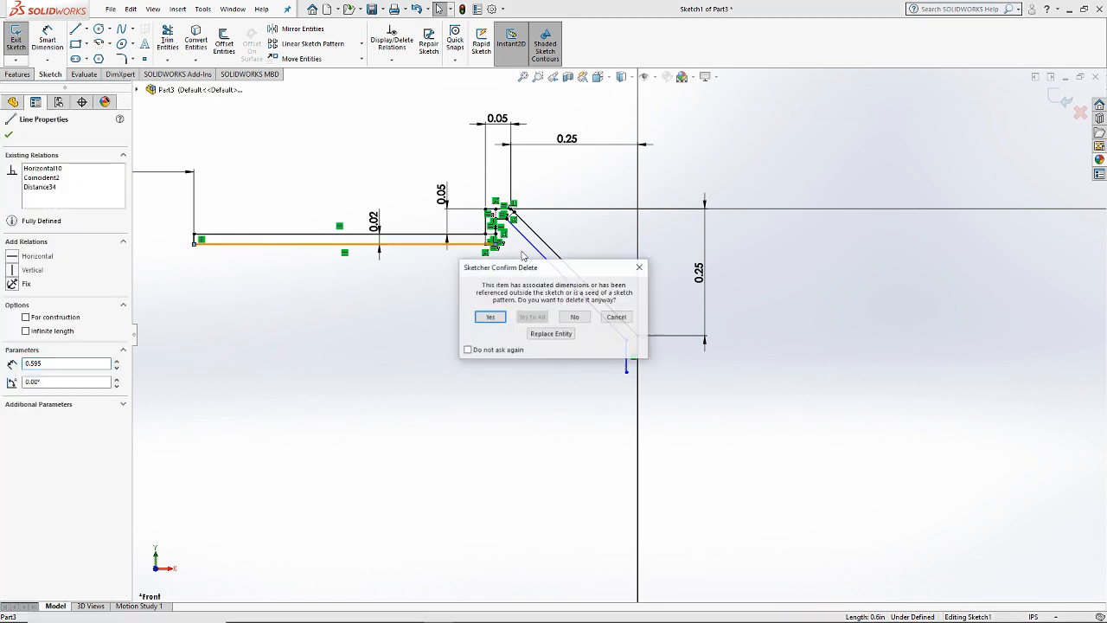
click(492, 316)
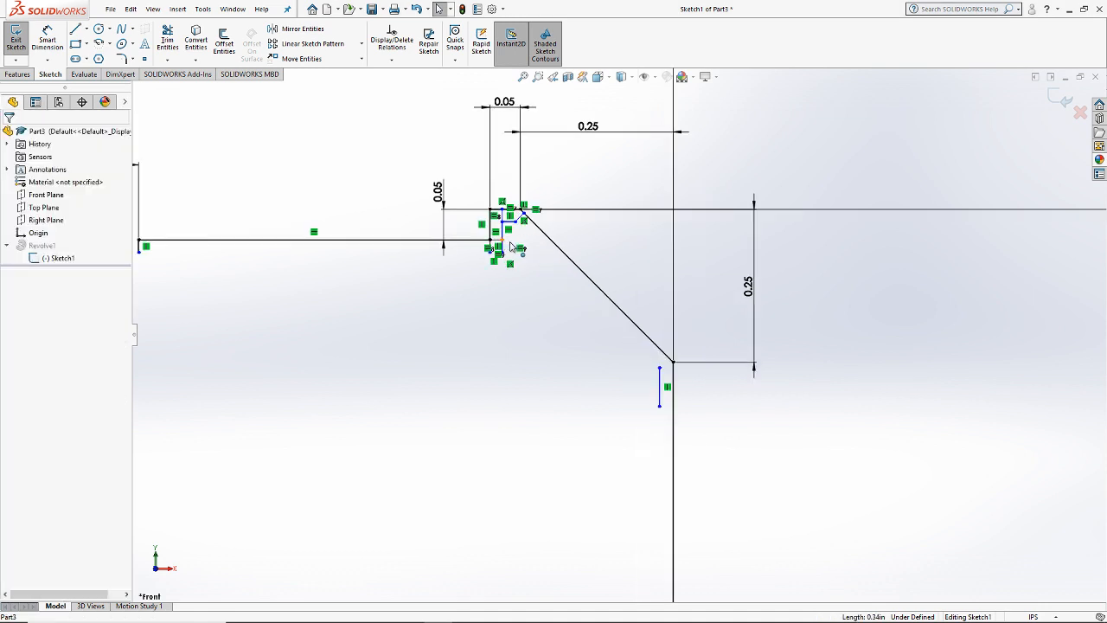
Step: Delete the inner contour's remaining step lines and the construction lines around the step
scroll(490, 216, down, 5)
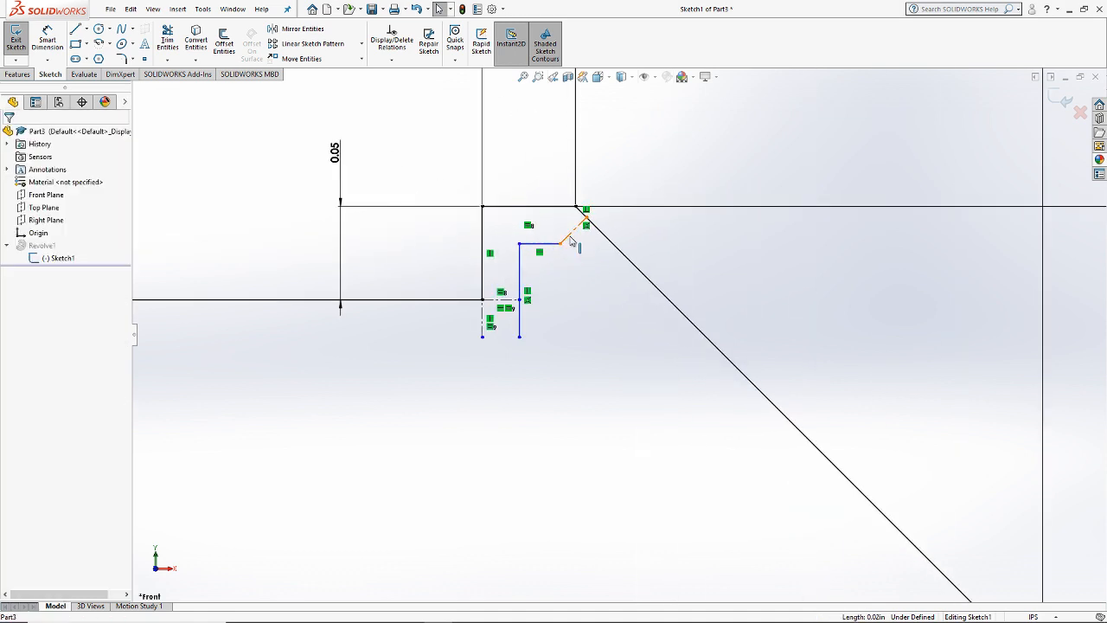
click(575, 234)
key(Delete)
click(531, 244)
key(Delete)
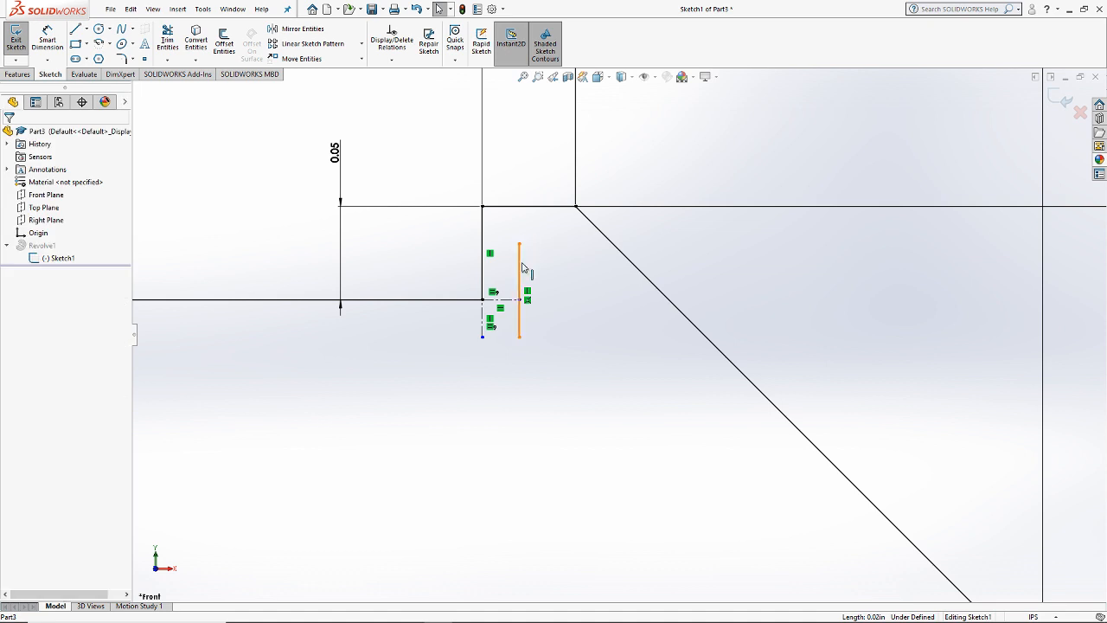
click(519, 276)
key(Delete)
click(483, 325)
key(Delete)
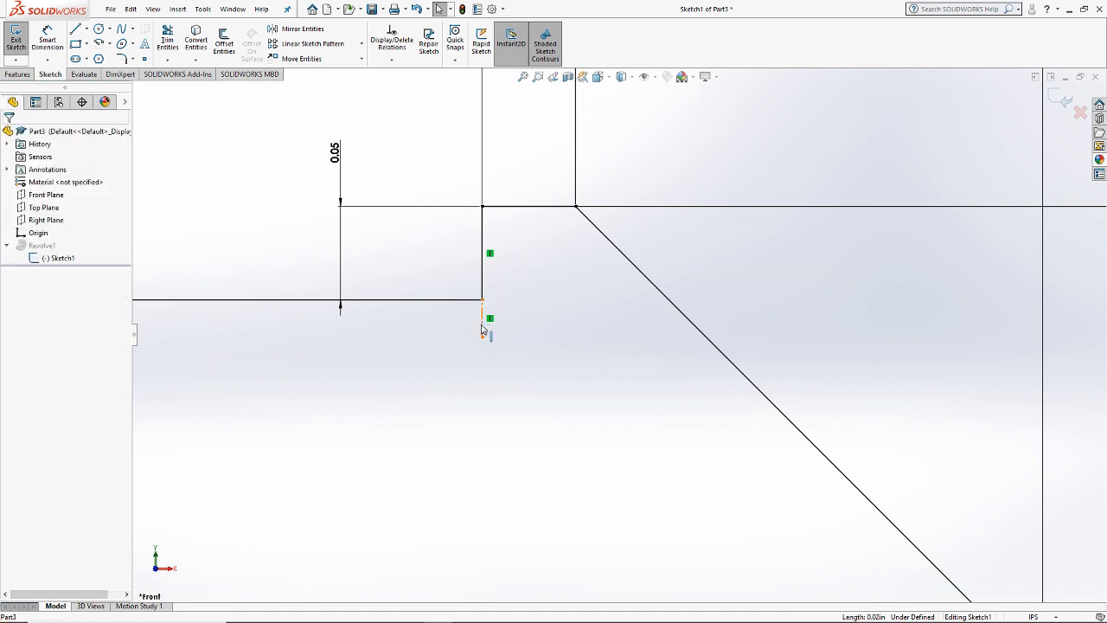
Step: Delete the short inner vertical line beside the outer wall and the one at the top opening's edge
scroll(580, 459, up, 5)
scroll(683, 408, down, 3)
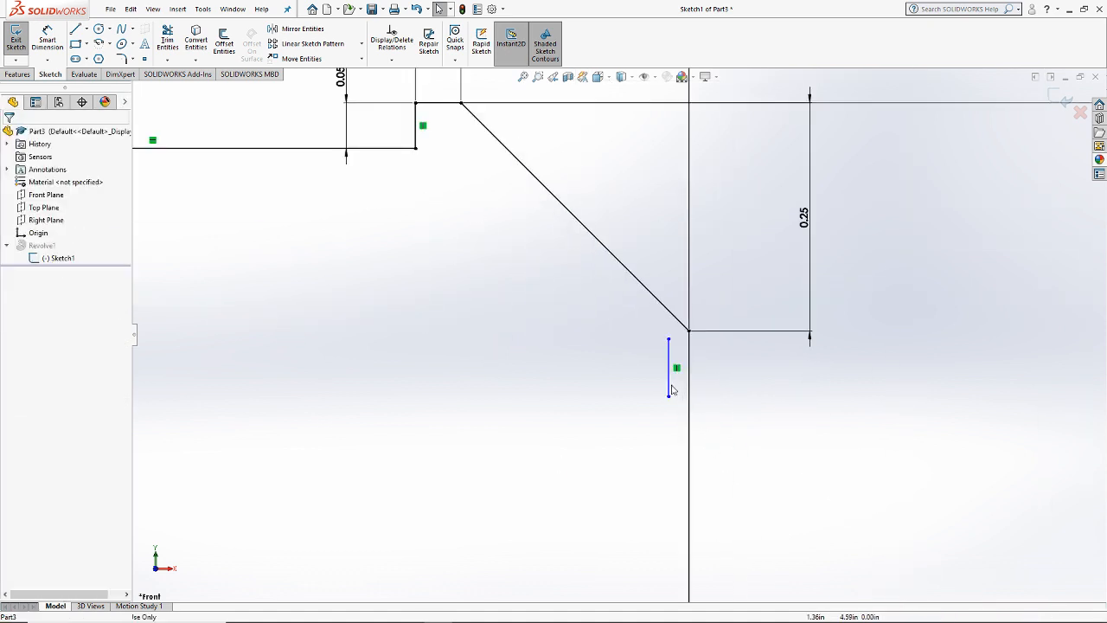
click(672, 388)
key(Delete)
key(z)
key(z)
key(z)
key(z)
scroll(432, 315, down, 5)
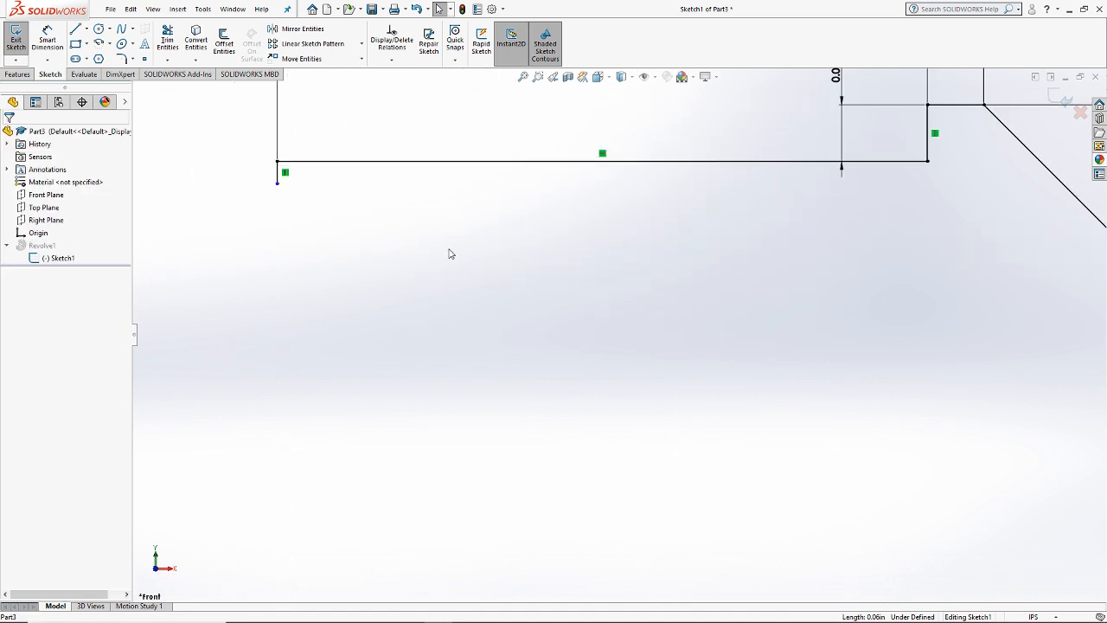
scroll(345, 226, up, 1)
click(338, 206)
key(Delete)
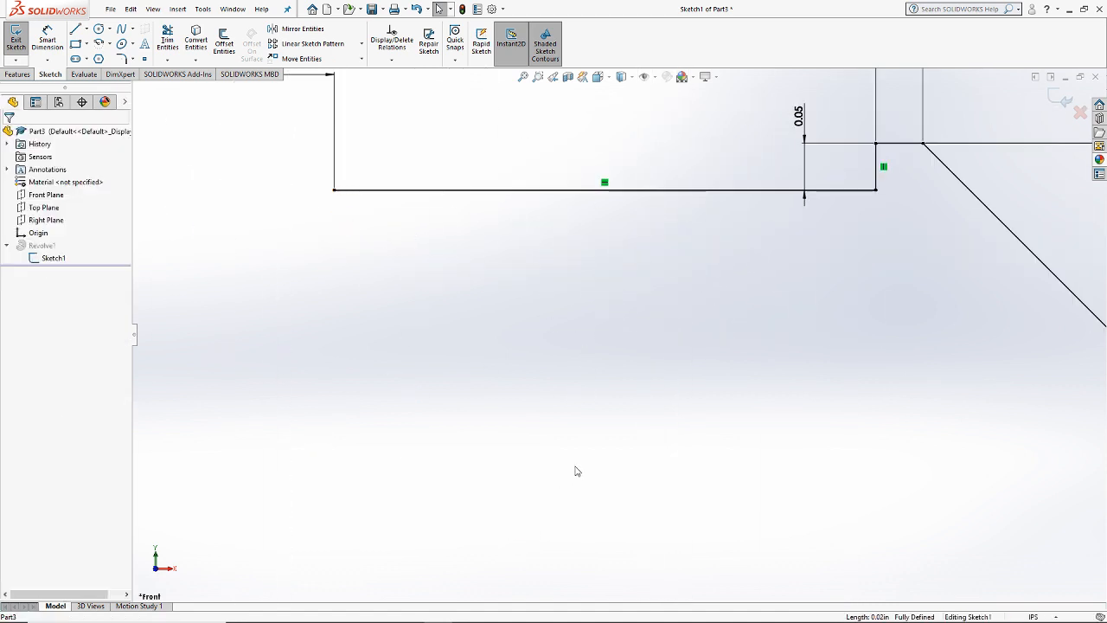
Step: Exit the profile sketch, leaving only the open outer profile, and rebuild the part
key(z)
key(z)
key(z)
key(z)
key(z)
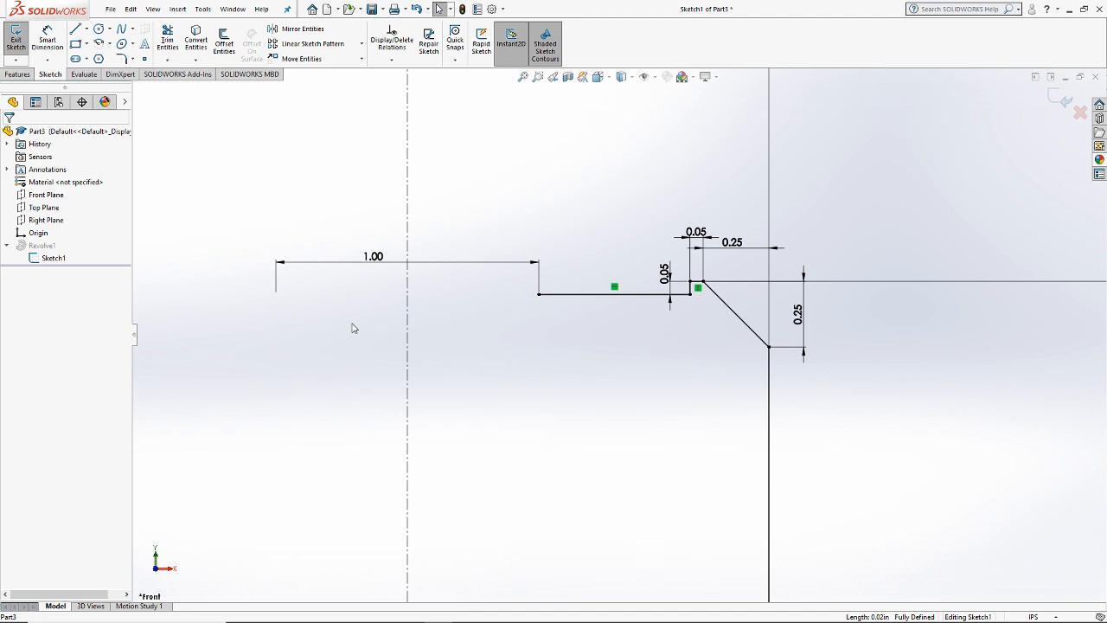
click(17, 74)
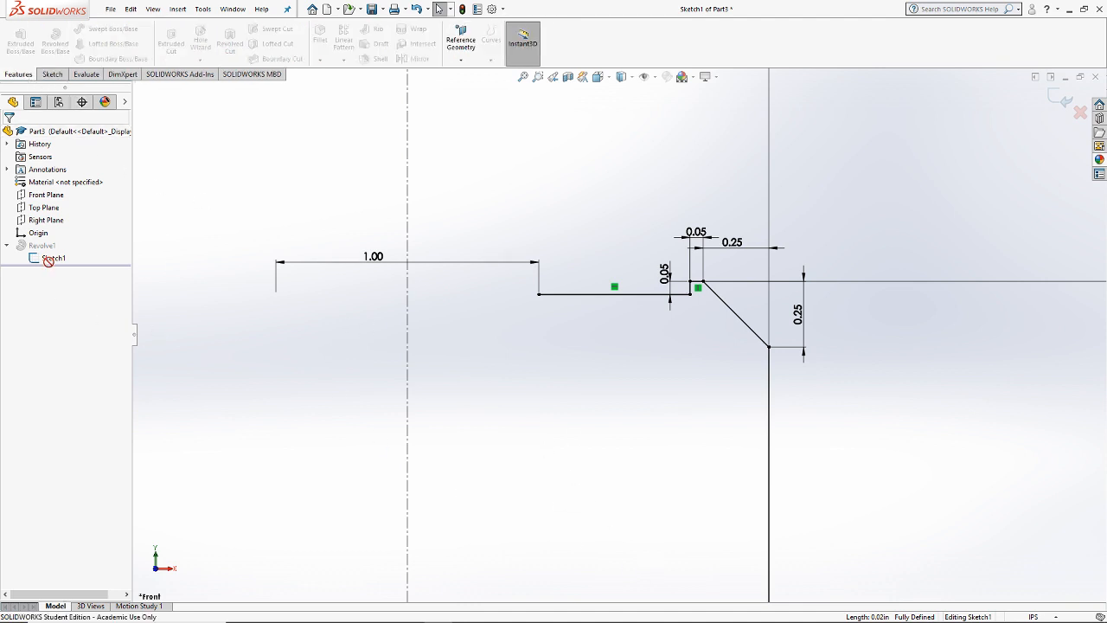
click(1060, 99)
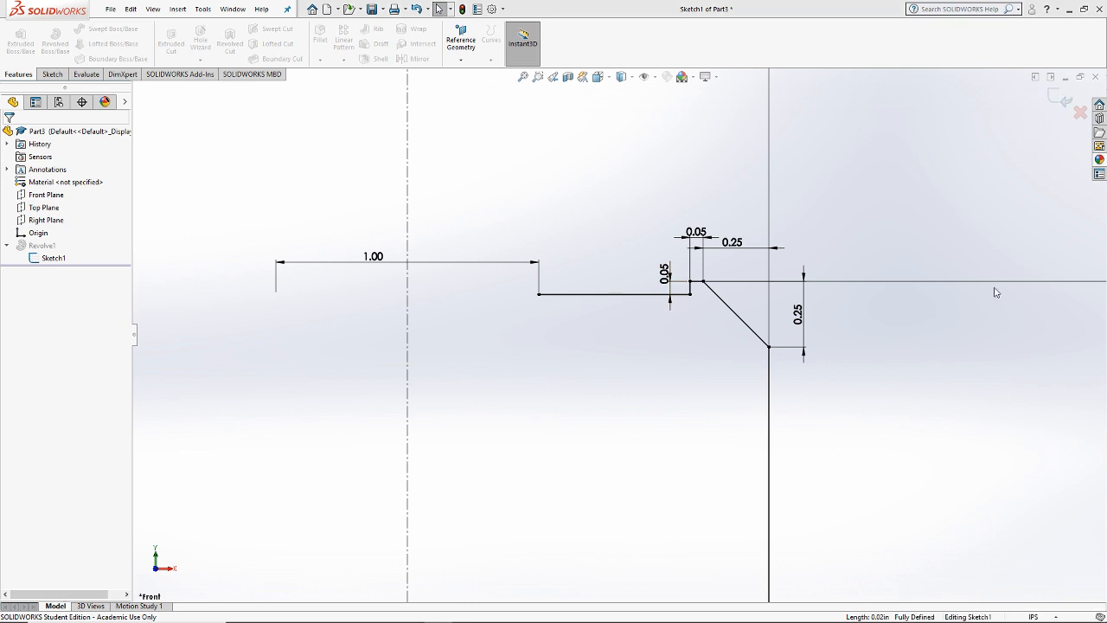
click(553, 333)
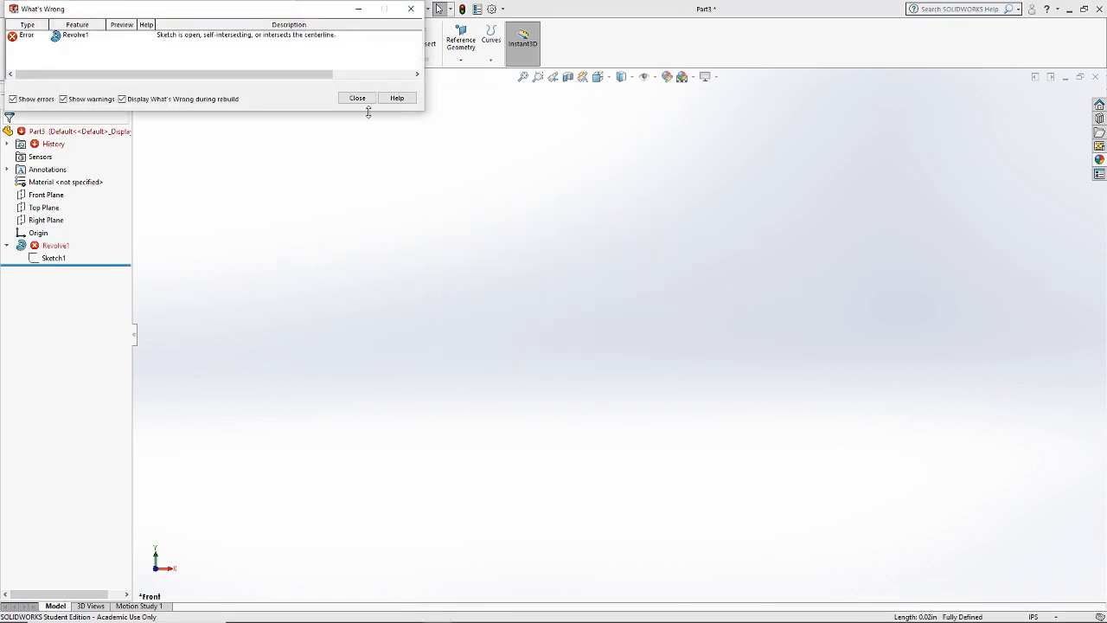
Step: Close the error report and delete the Revolve1 feature while keeping its sketch
click(366, 102)
click(51, 245)
key(Delete)
key(Return)
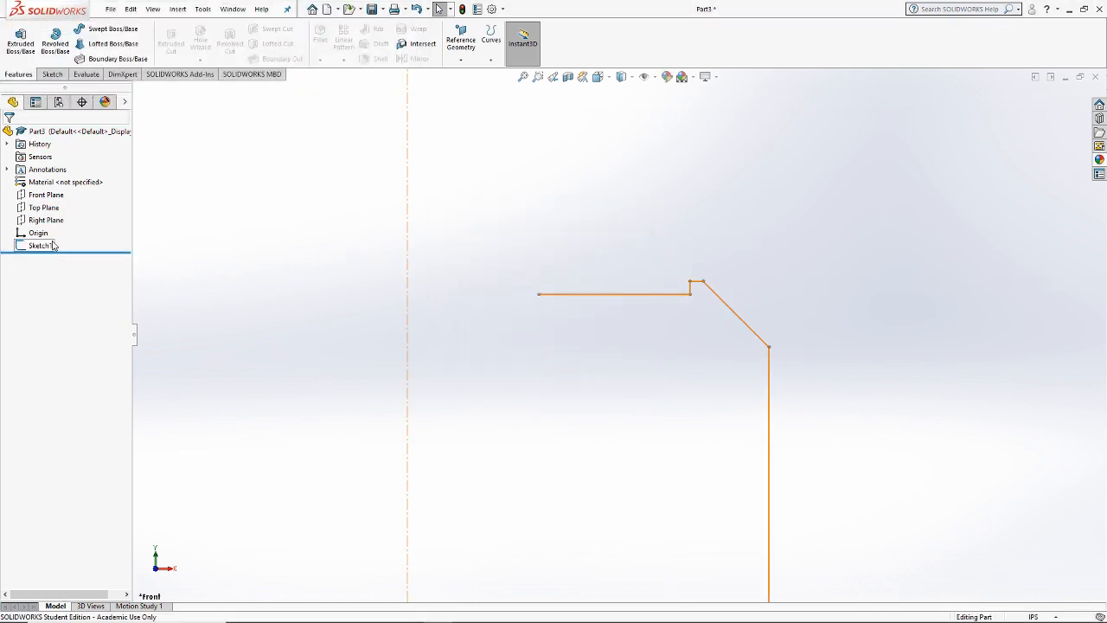
Step: Revolve the open profile 360° about the centerline as a one-direction thin feature 0.02 in thick, without automatically closing the sketch
scroll(484, 363, up, 10)
scroll(577, 374, down, 3)
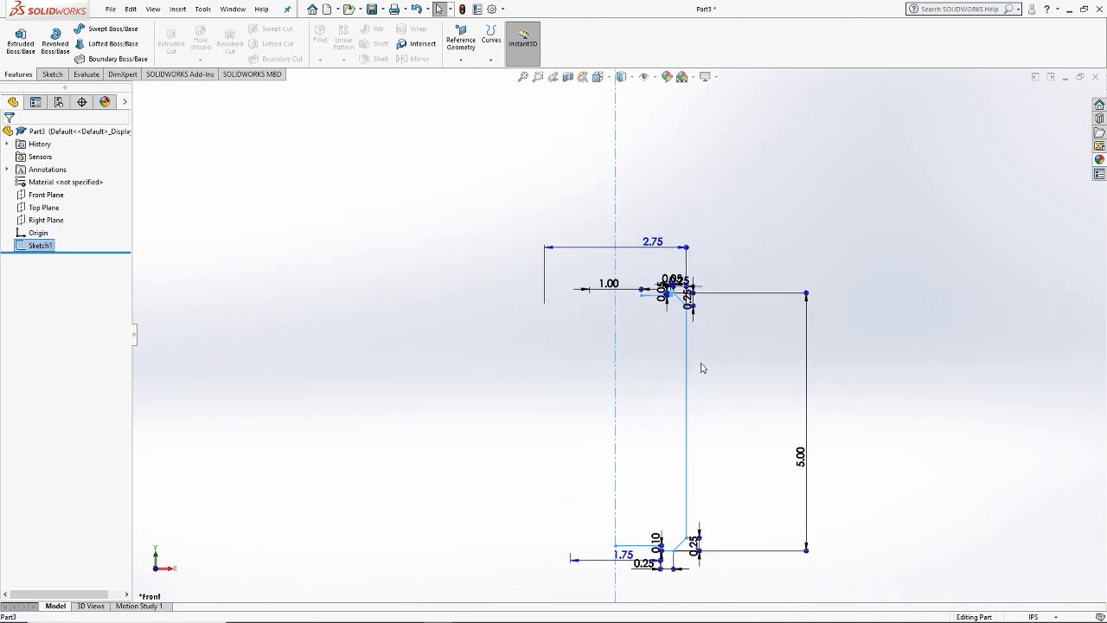
click(55, 42)
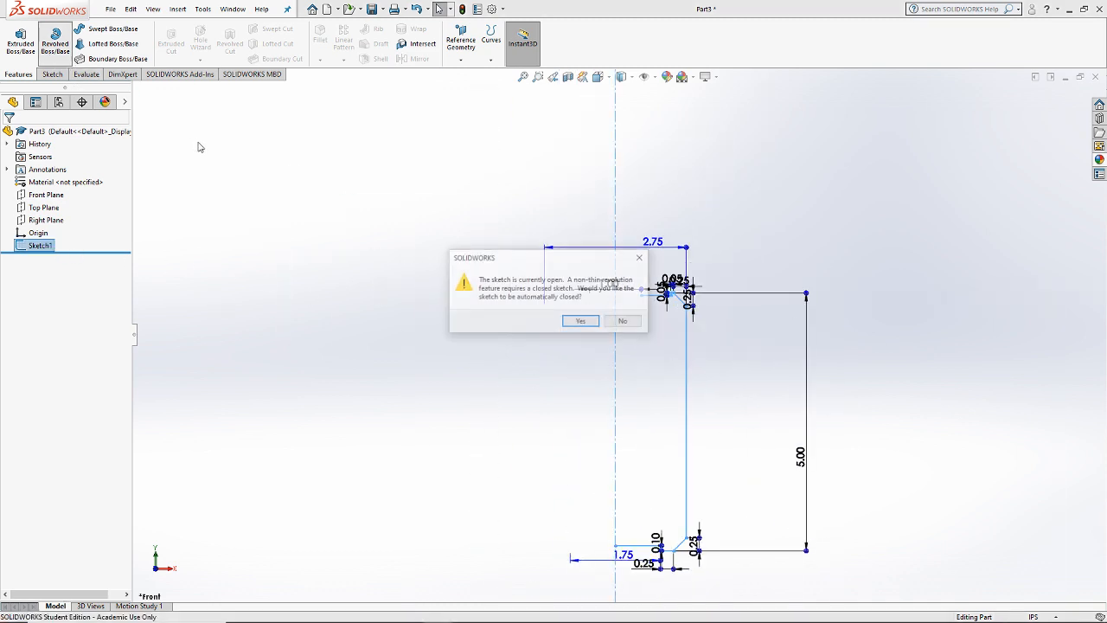
drag(586, 257, 433, 147)
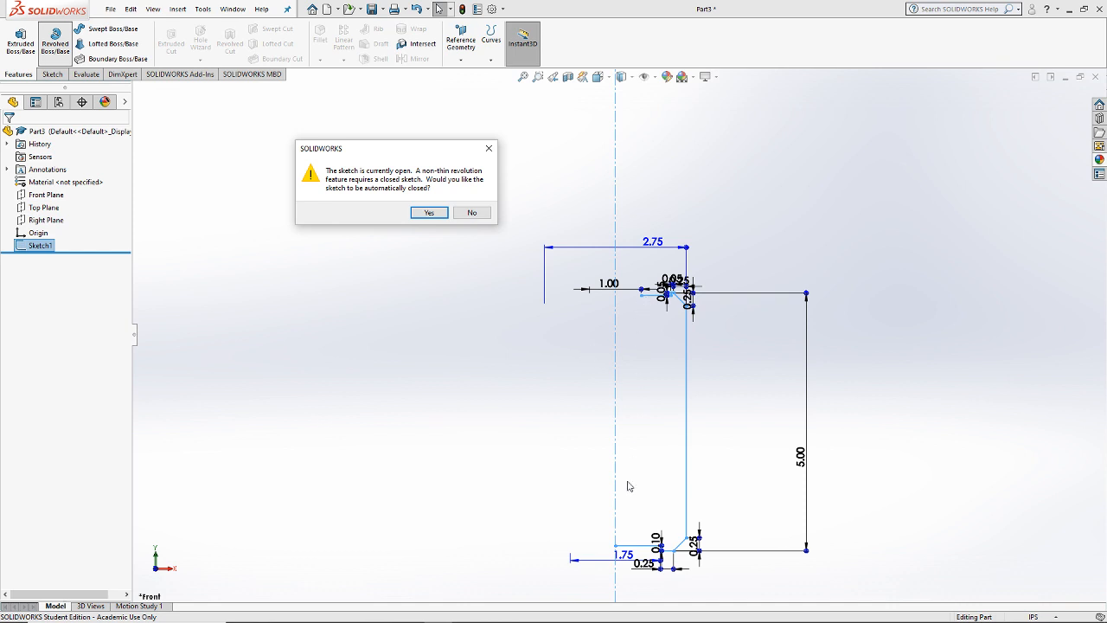
click(463, 210)
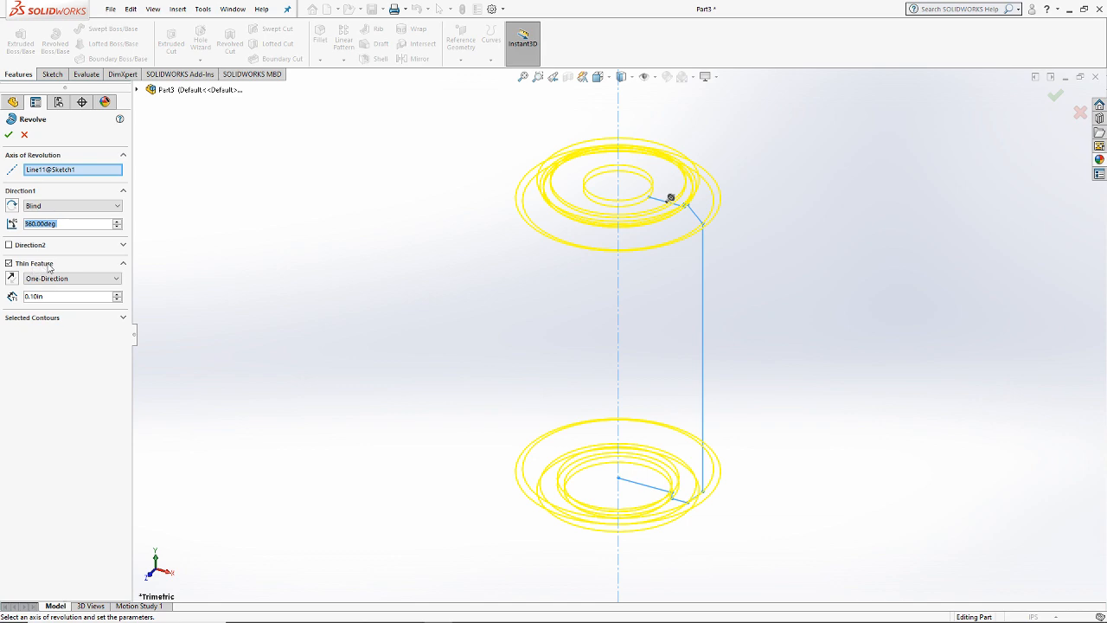
middle_drag(591, 245, 697, 189)
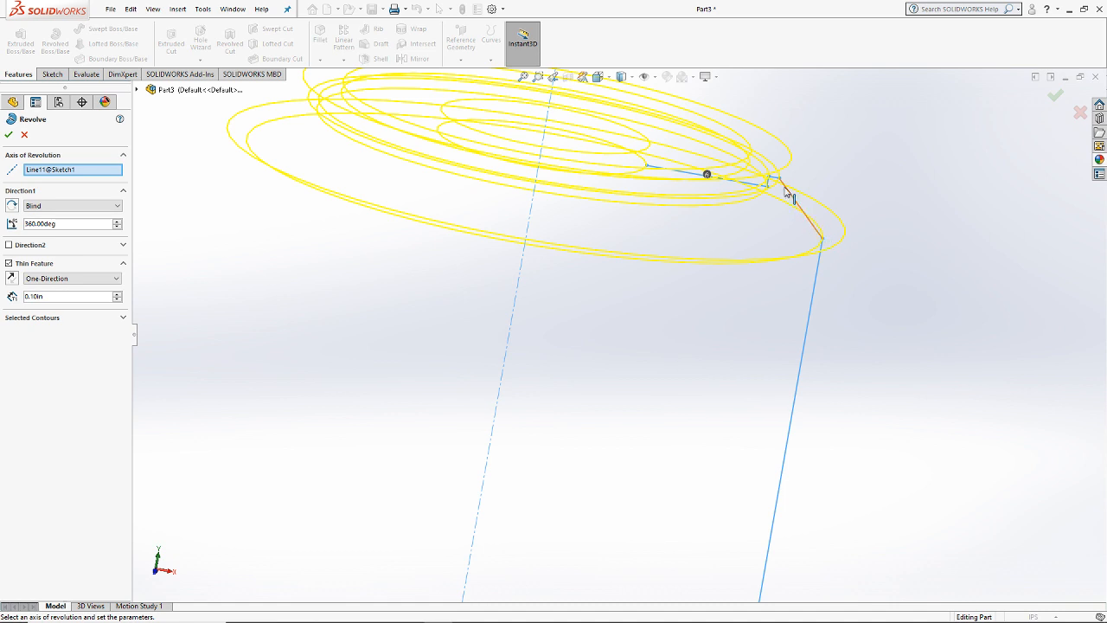
click(52, 296)
text(0.02)
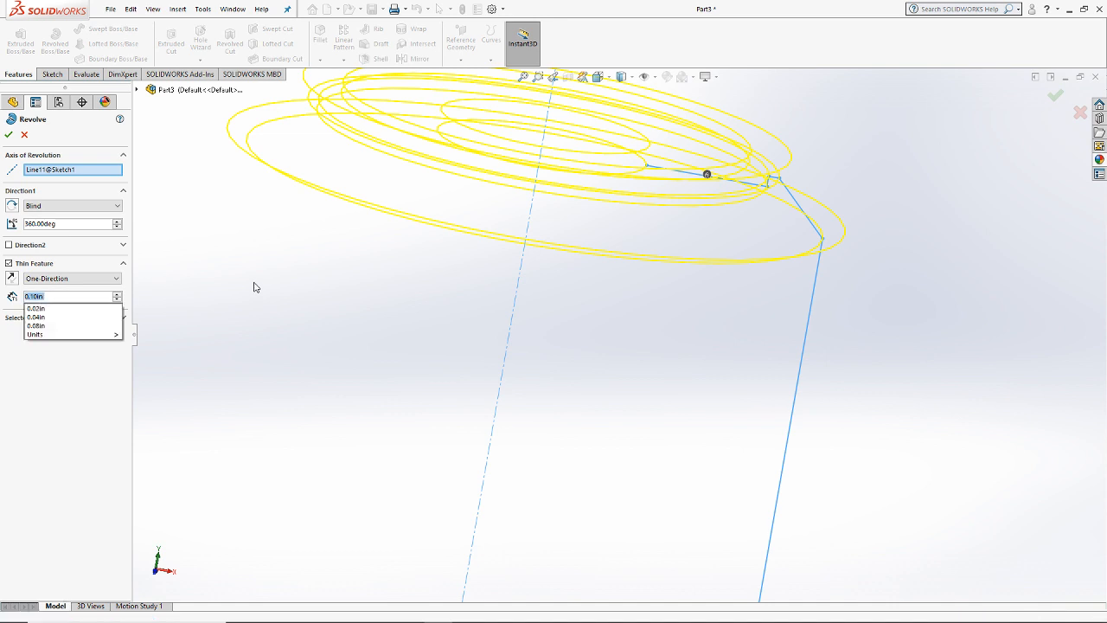
key(Return)
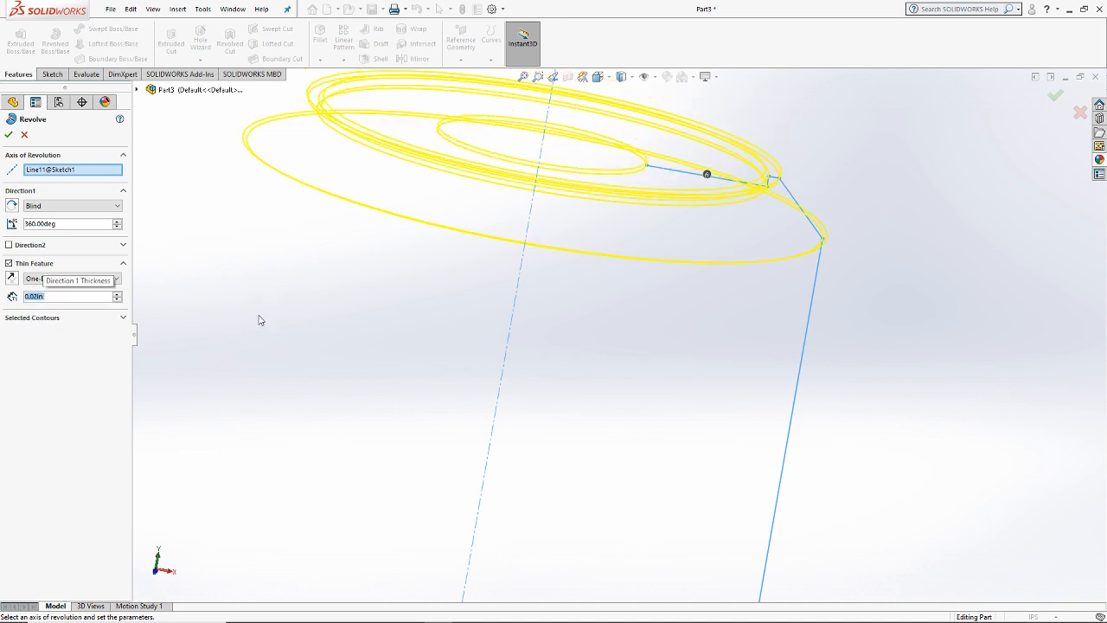
click(7, 134)
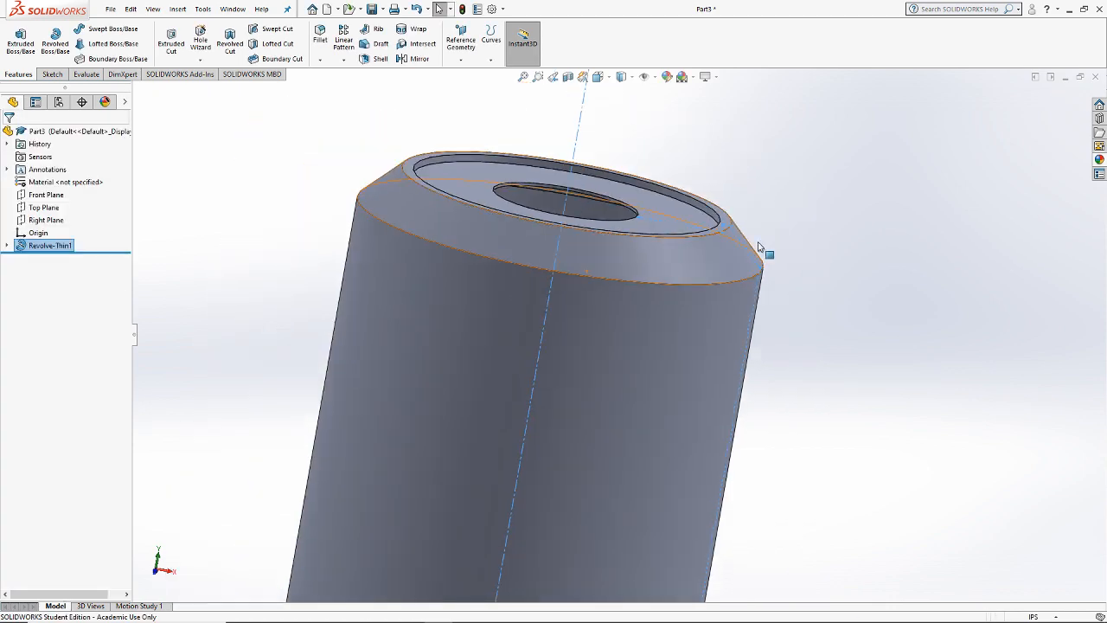
Step: Inspect the can's top rim and its thin wall, using a section view through the Front Plane
scroll(616, 249, down, 3)
scroll(617, 247, down, 3)
middle_drag(617, 244, 645, 263)
scroll(642, 264, up, 3)
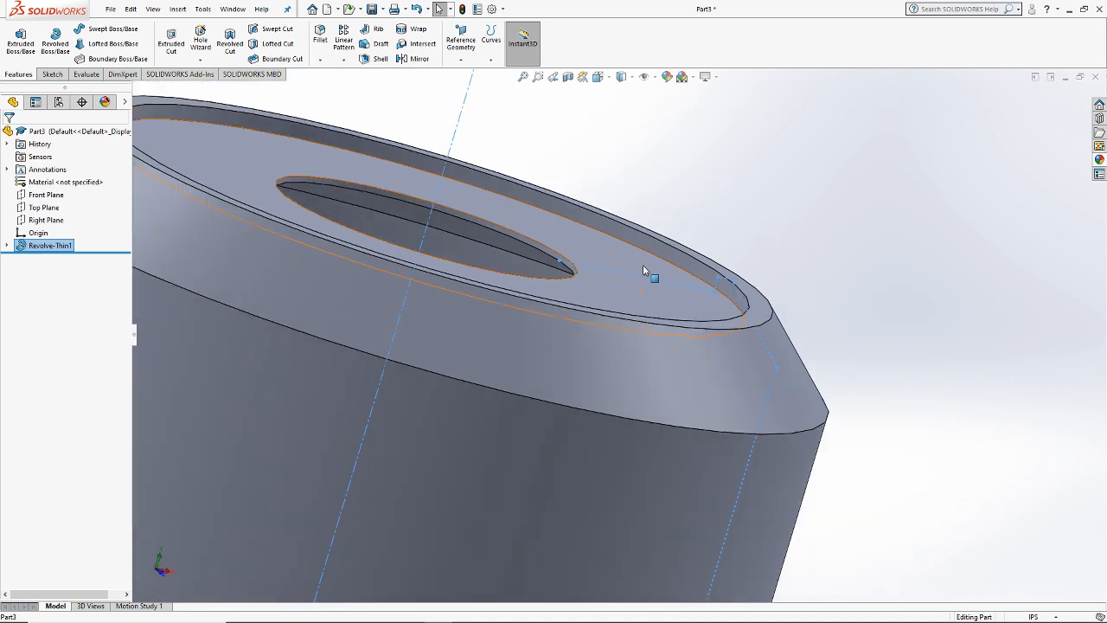
scroll(597, 433, up, 5)
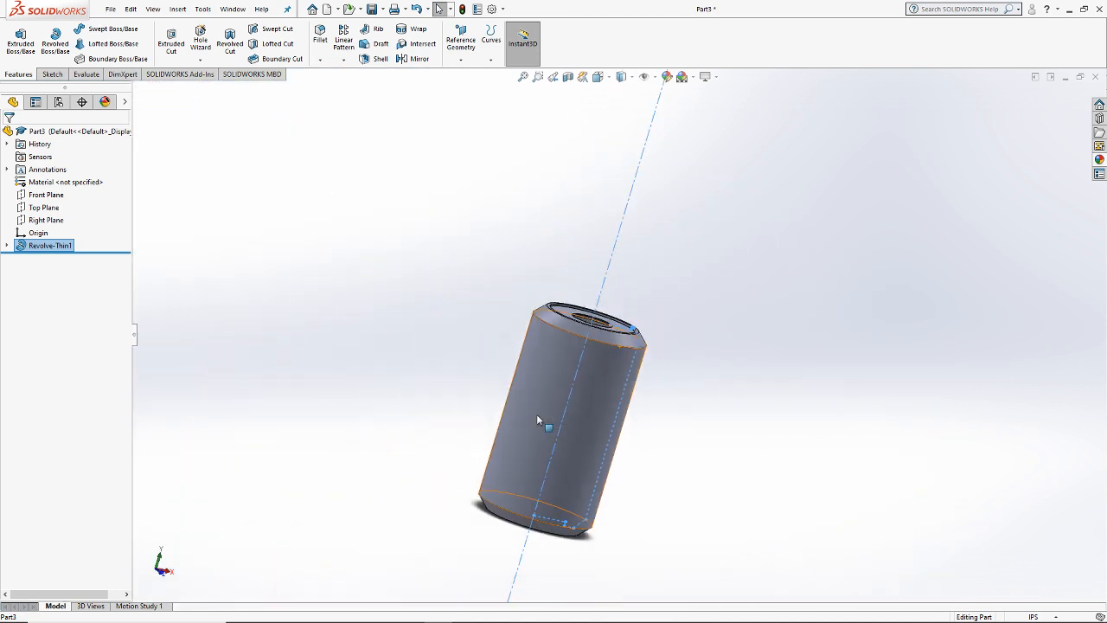
click(568, 76)
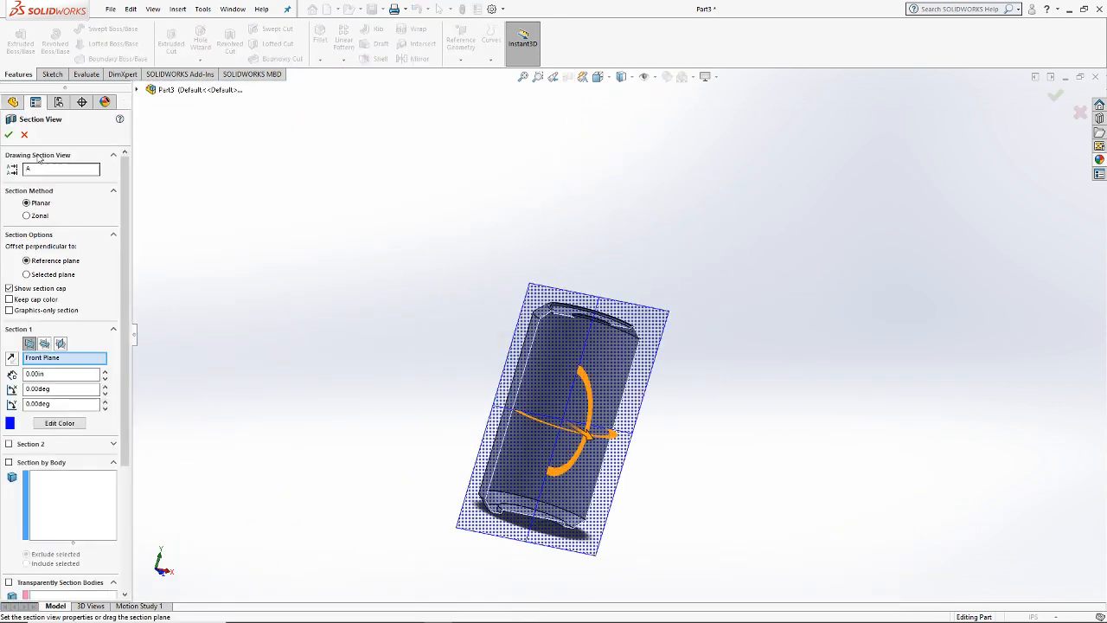
click(9, 136)
scroll(620, 427, down, 5)
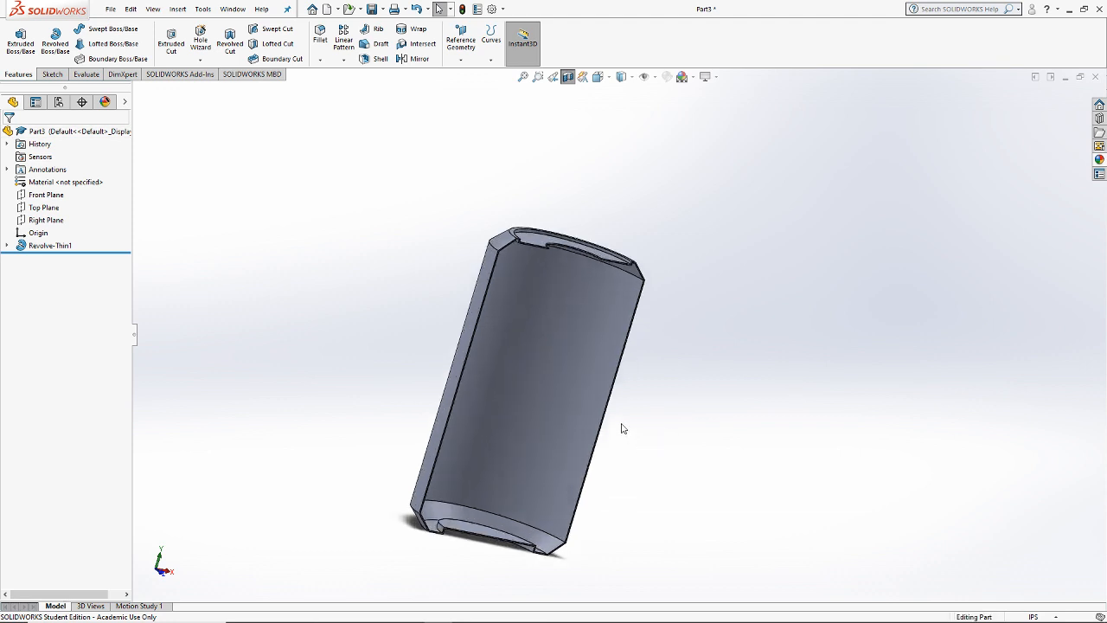
mouse_move(597, 408)
middle_down()
mouse_move(528, 366)
mouse_move(529, 351)
mouse_move(535, 398)
middle_up()
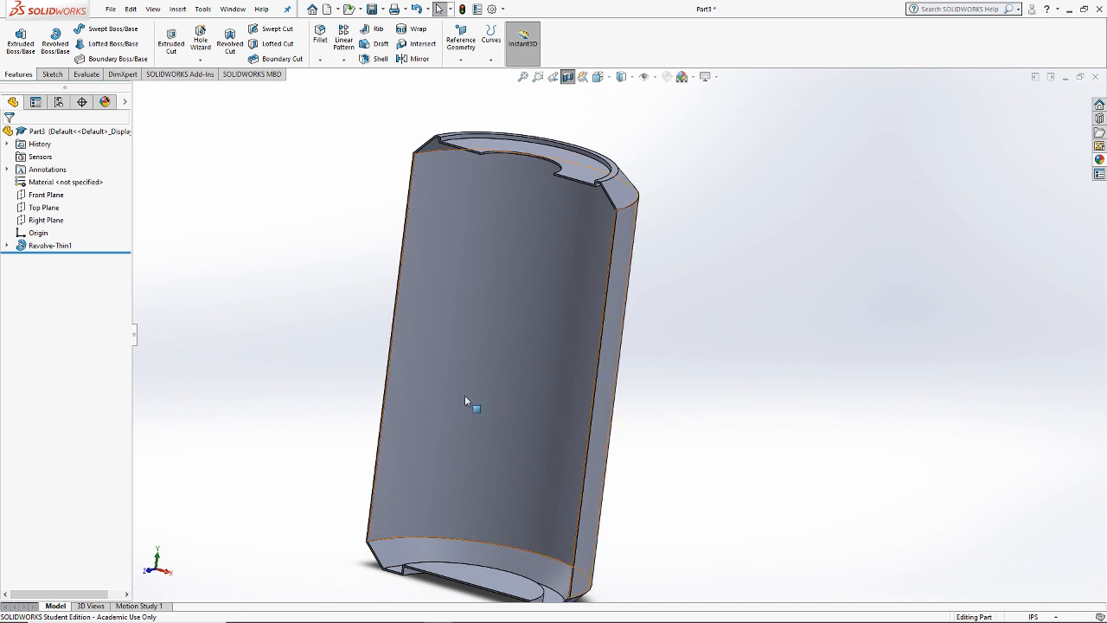
Step: Delete the thin revolve feature while keeping its profile sketch
click(39, 245)
key(Delete)
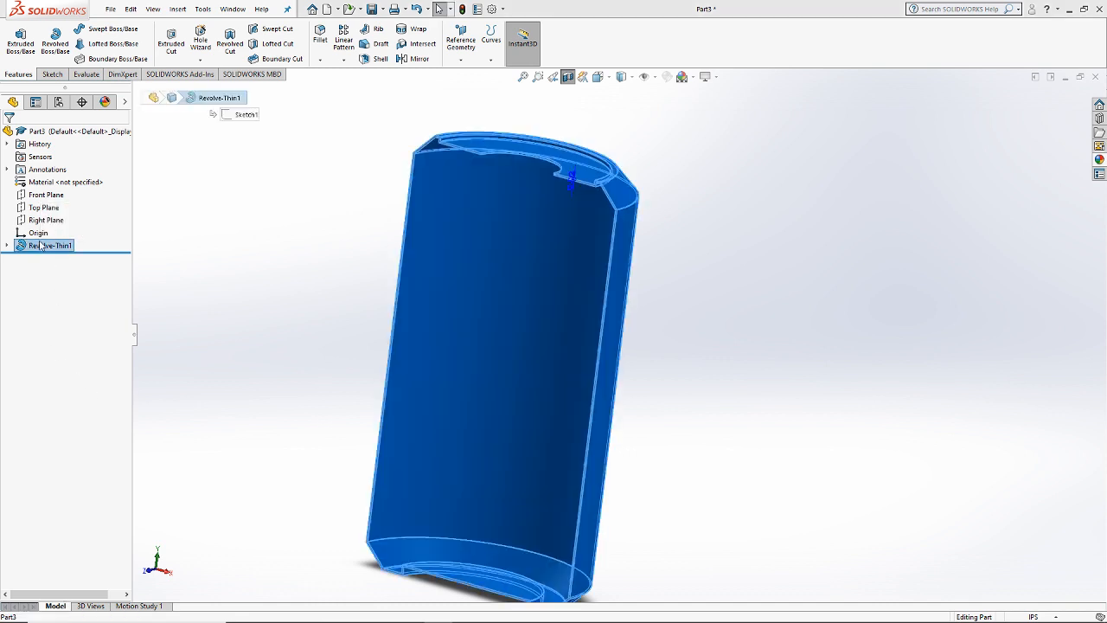
key(Return)
Step: Reopen the profile sketch for editing in the Front view
click(598, 77)
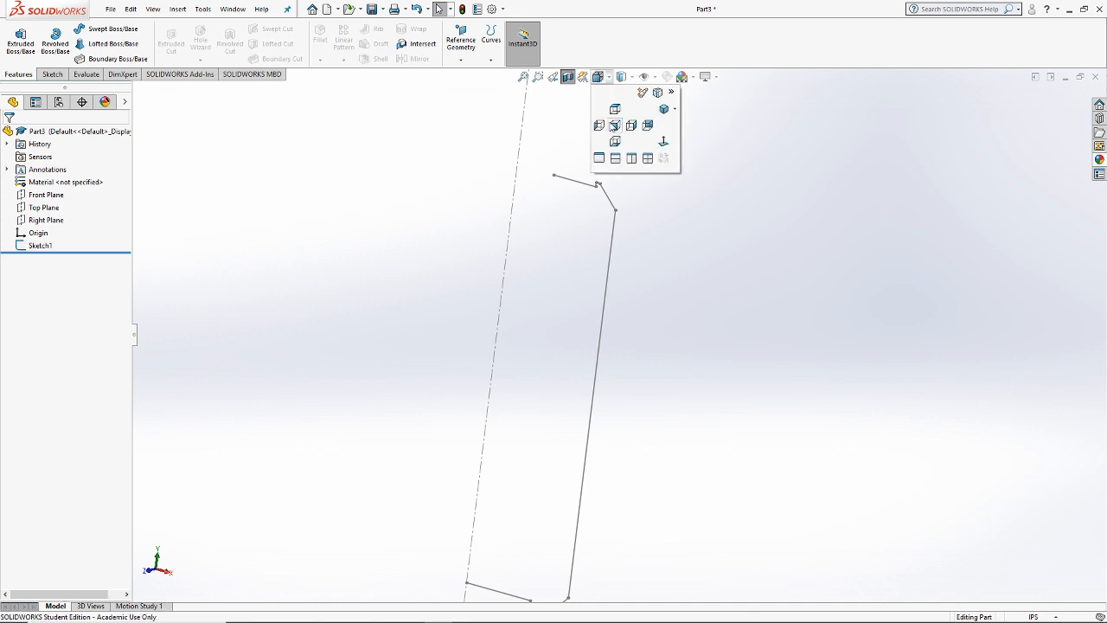
click(608, 124)
click(30, 247)
right_click(30, 246)
click(38, 209)
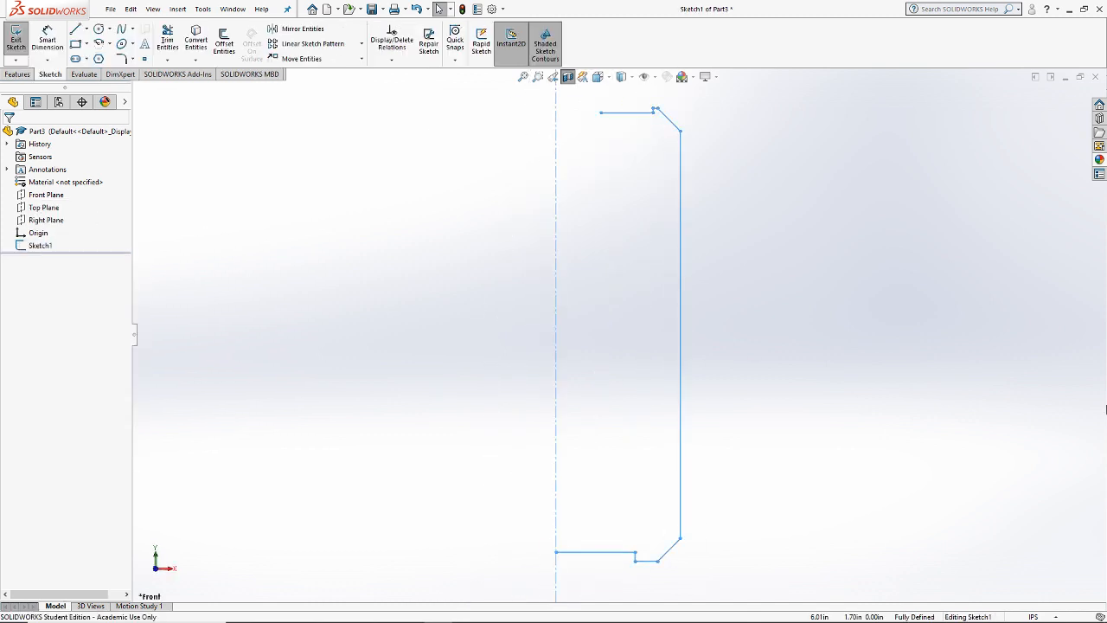
scroll(618, 328, up, 1)
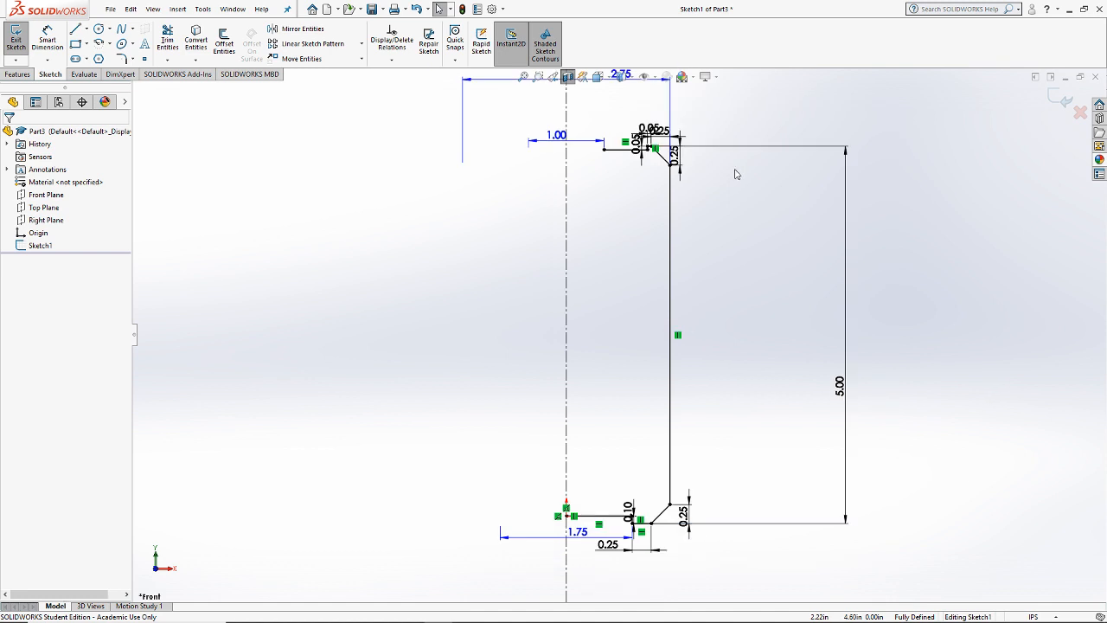
Step: Start an Offset Entities operation on the whole open profile with a distance of 0.02 in
drag(733, 117, 490, 588)
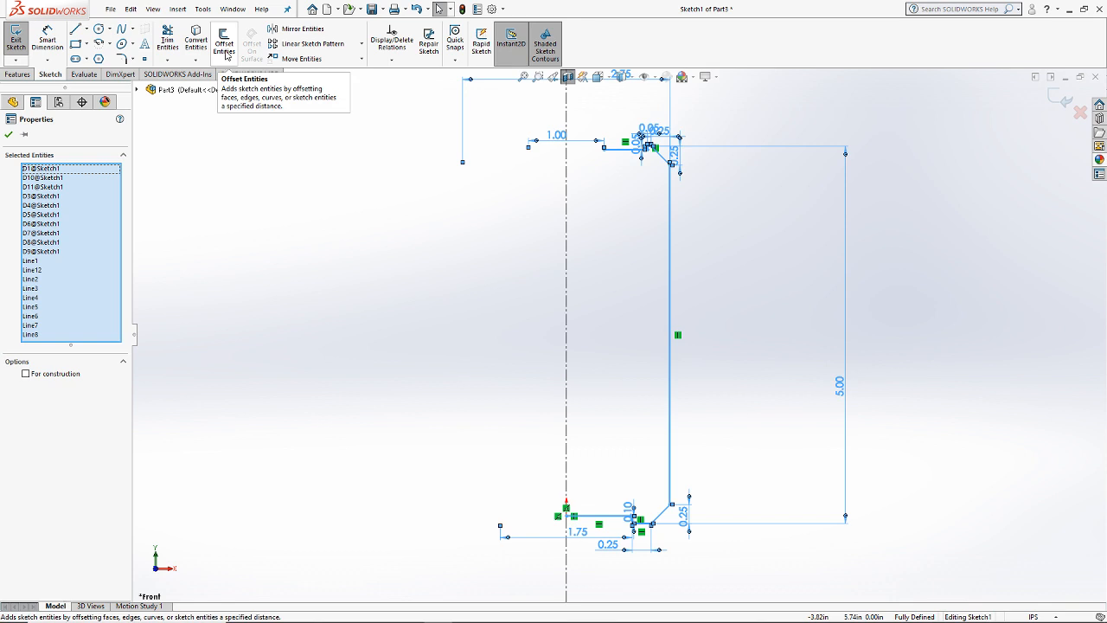
click(226, 56)
scroll(622, 172, down, 3)
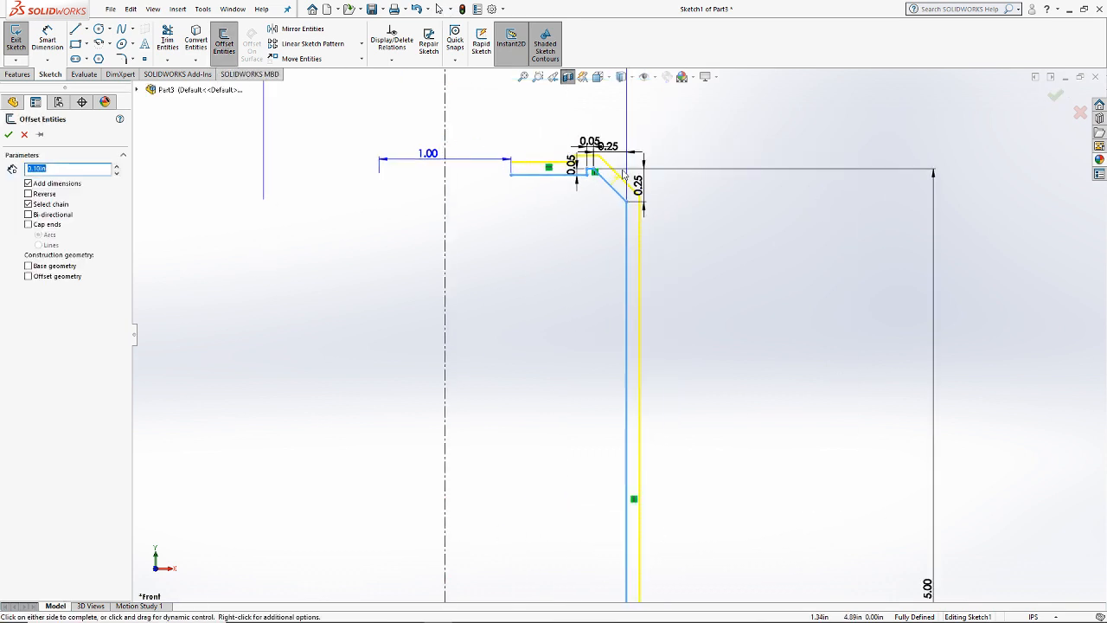
scroll(623, 174, down, 5)
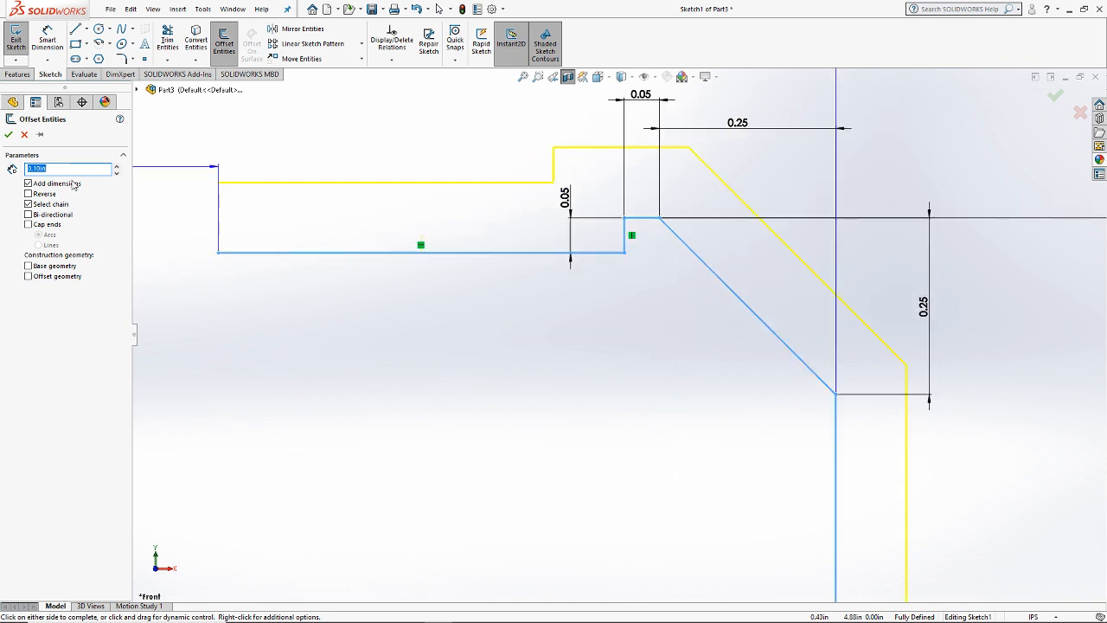
text(0)
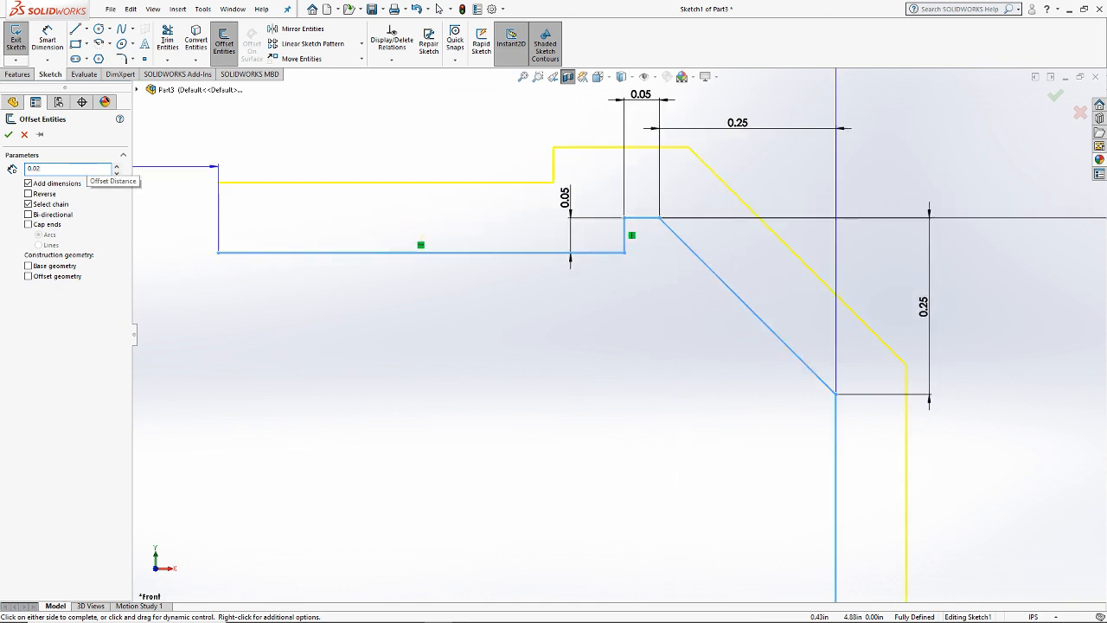
text(.02)
key(Return)
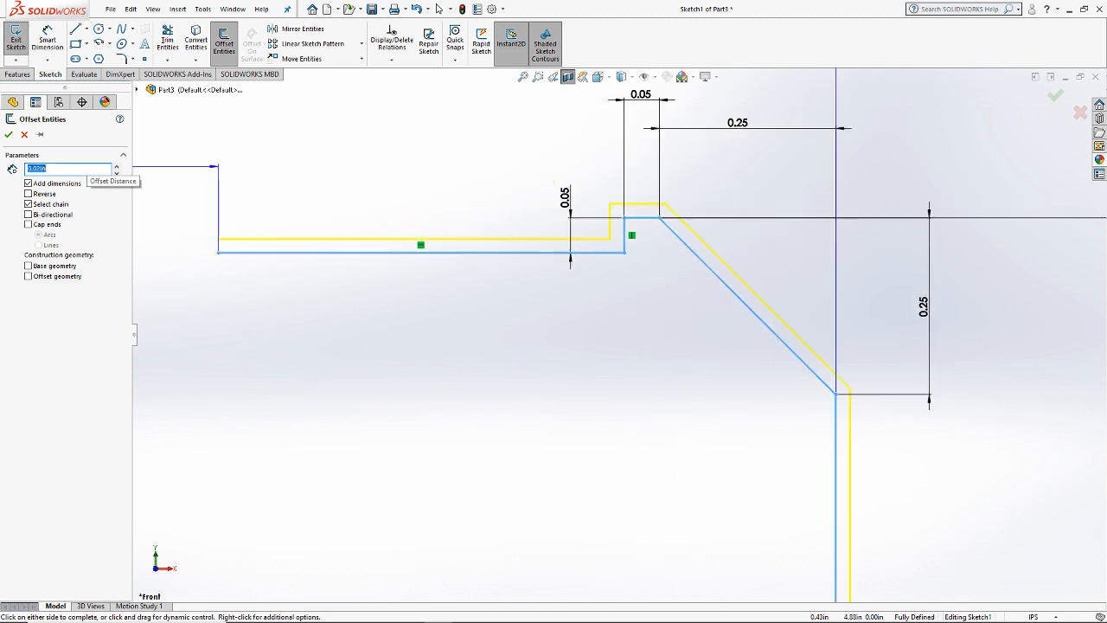
Step: Try reversing the offset to the inner side of the profile, and restore the outward direction
click(28, 193)
click(47, 196)
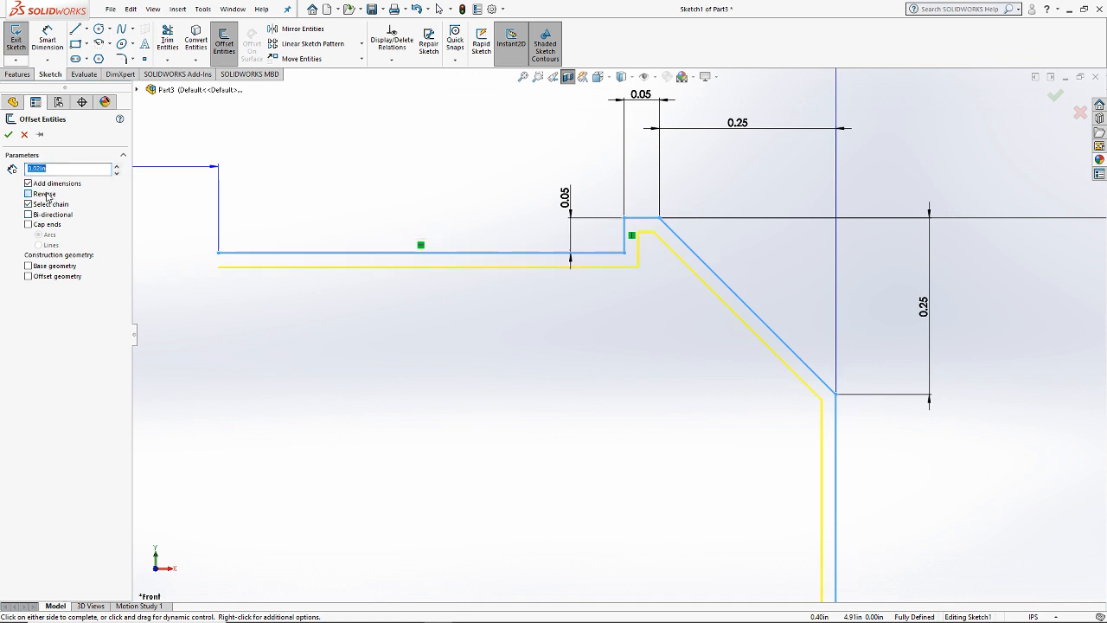
click(47, 196)
scroll(284, 297, up, 6)
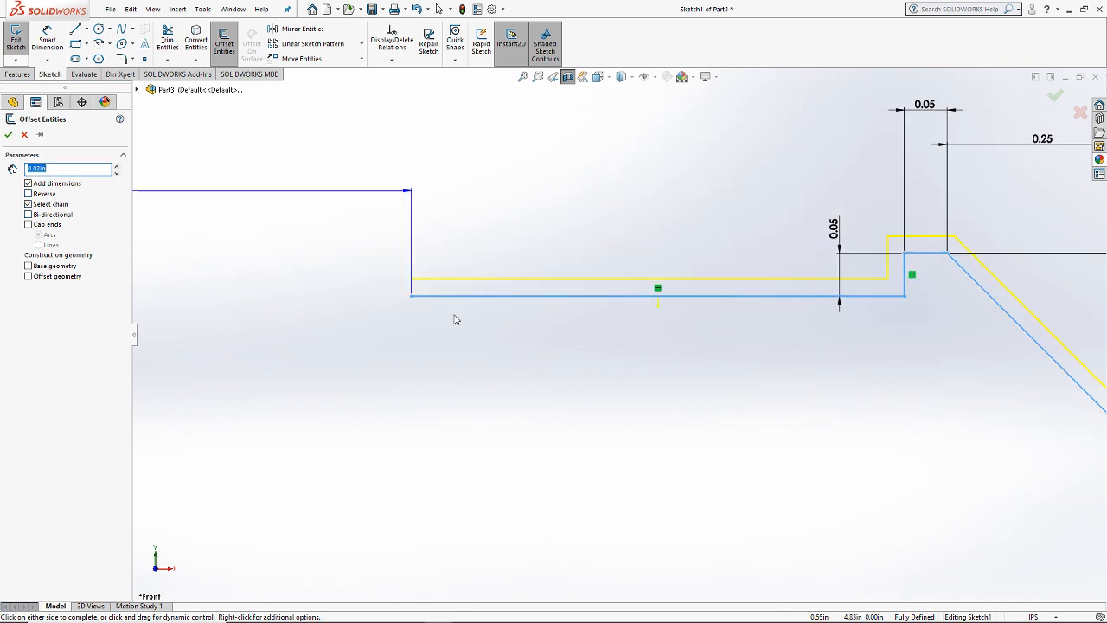
Step: Cap the ends of the profile's offset with straight lines
click(38, 226)
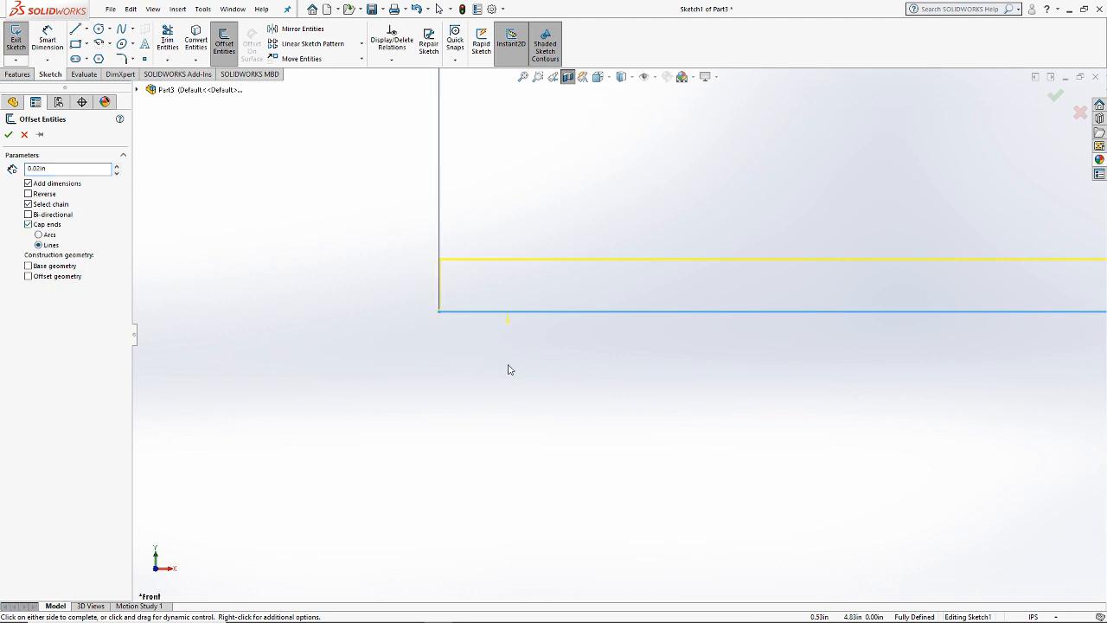
scroll(507, 368, down, 6)
scroll(756, 531, down, 1)
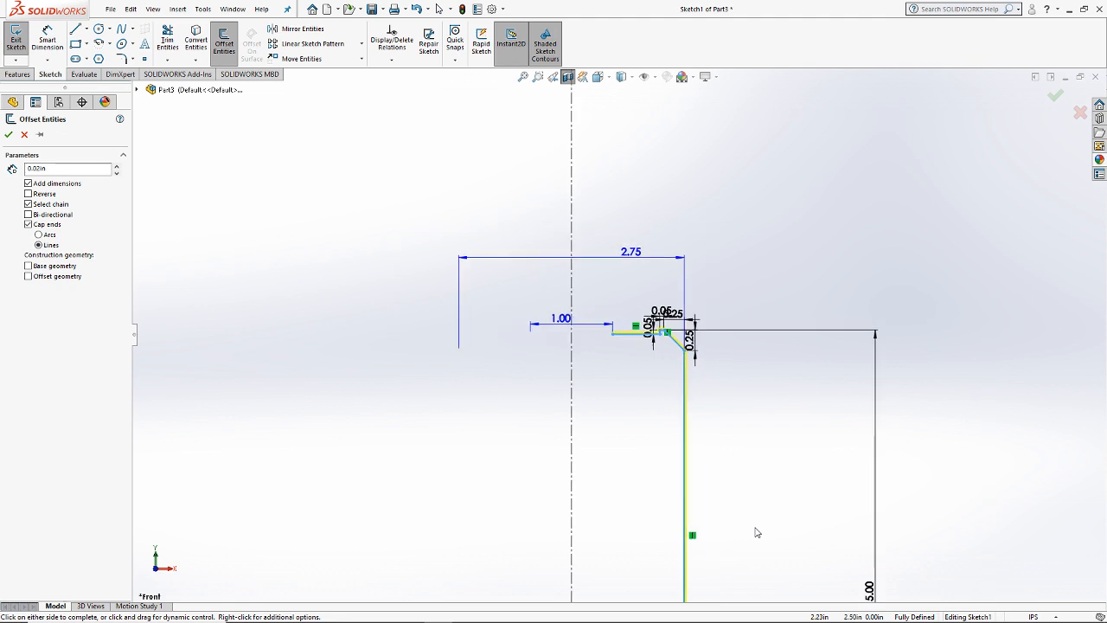
scroll(682, 369, up, 5)
scroll(585, 256, up, 5)
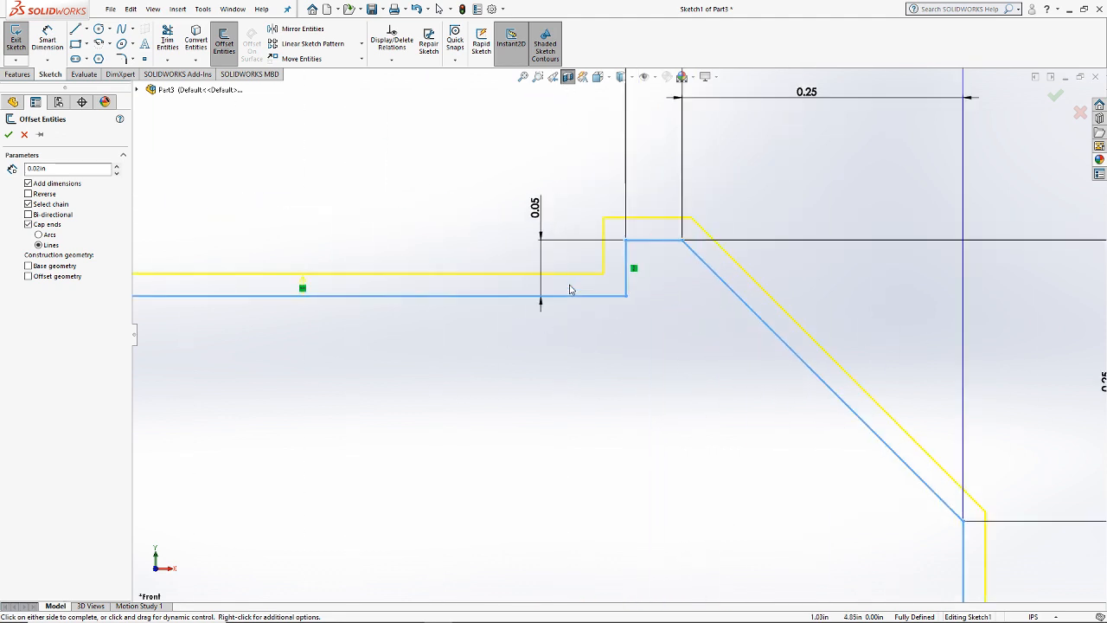
Step: Try a bi-directional offset of the profile, and return to the single outward offset
click(54, 215)
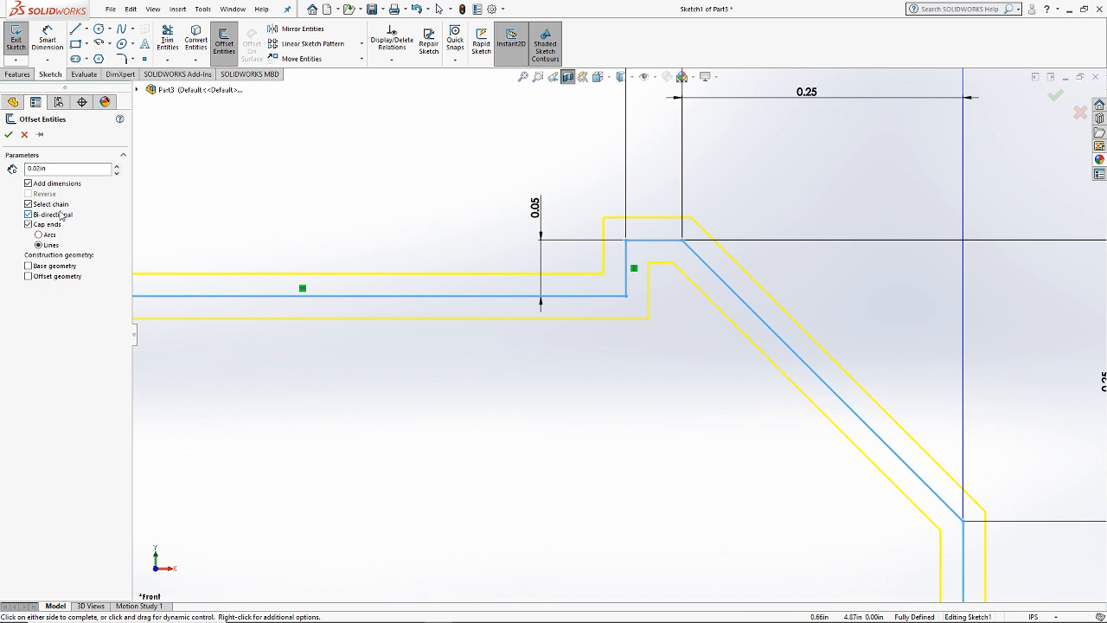
click(60, 215)
scroll(400, 368, down, 5)
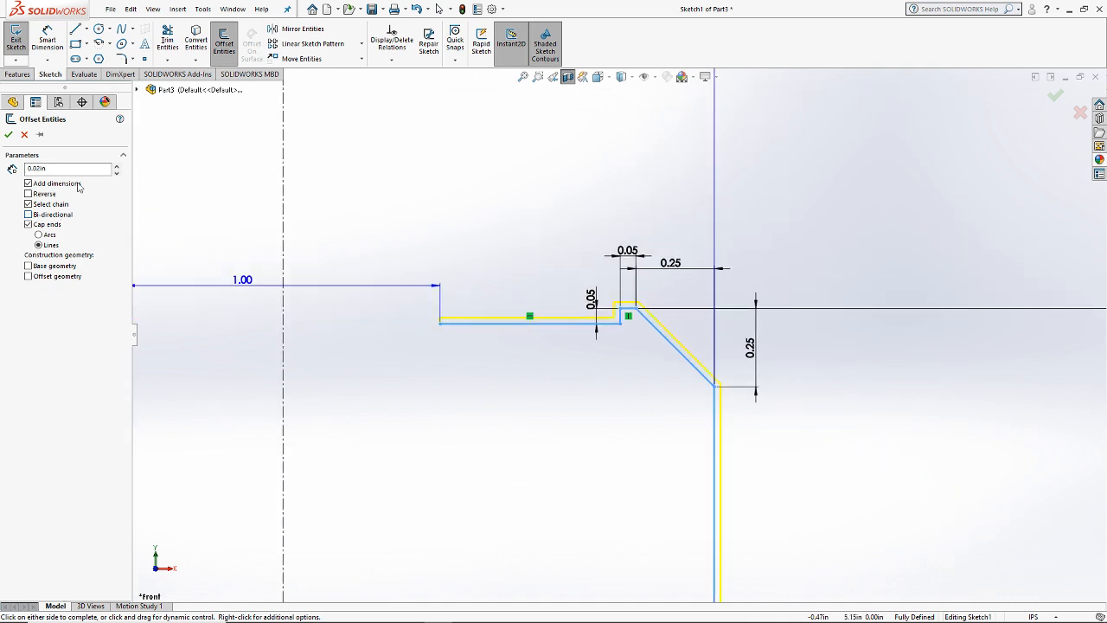
Step: Accept the capped offset and exit the profile sketch
click(8, 134)
scroll(662, 499, down, 6)
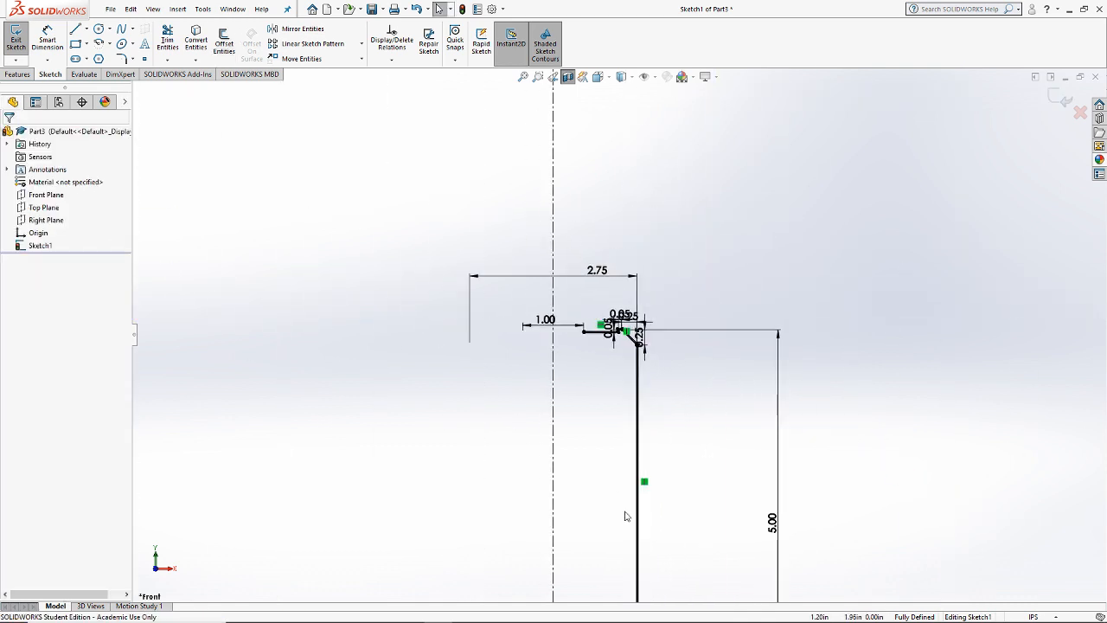
click(1061, 99)
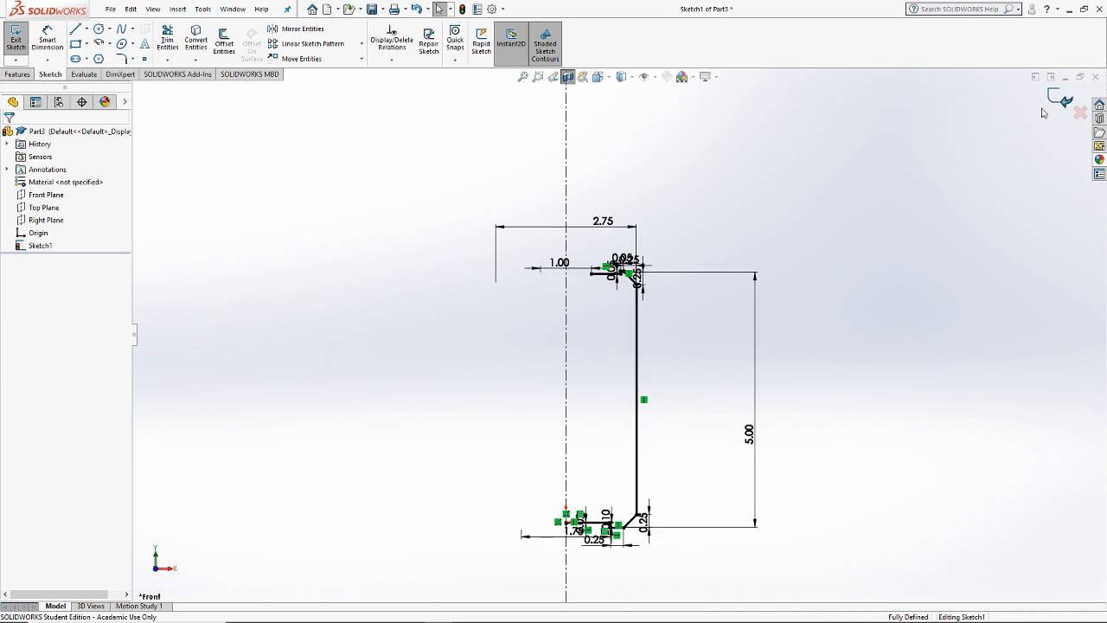
Step: Revolve the closed thin profile 360° about the centerline as a solid, and turn off the section view
click(38, 245)
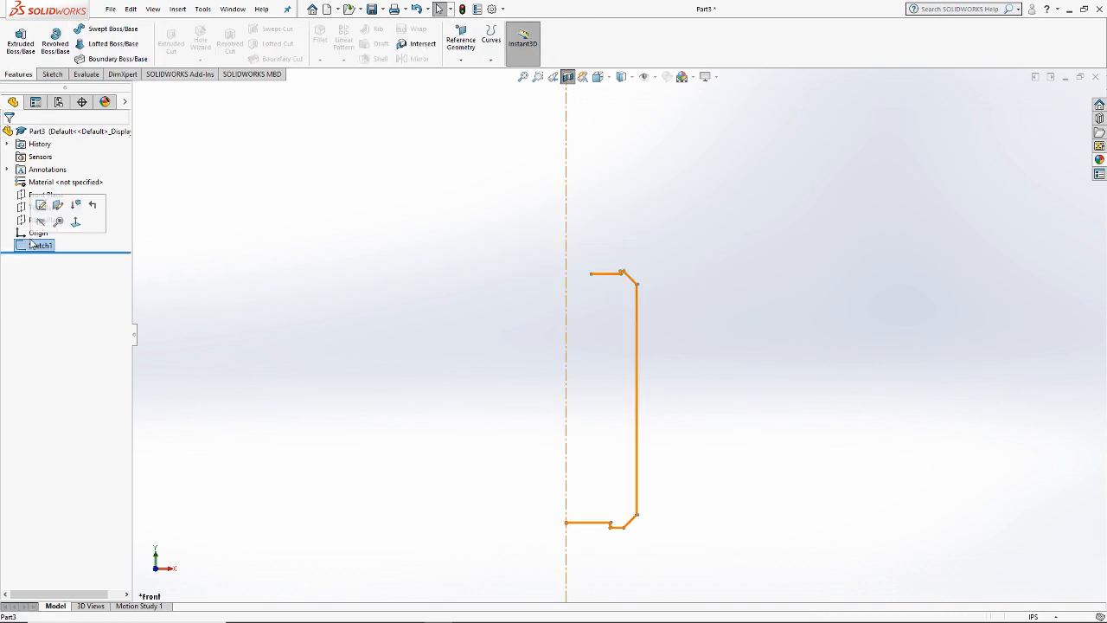
click(46, 59)
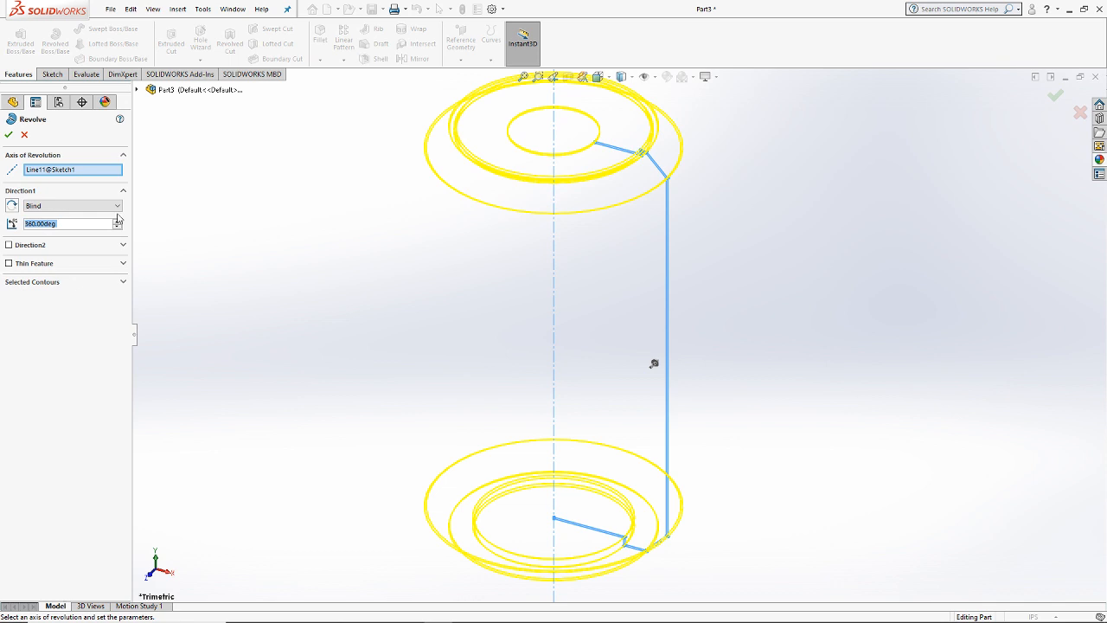
click(8, 135)
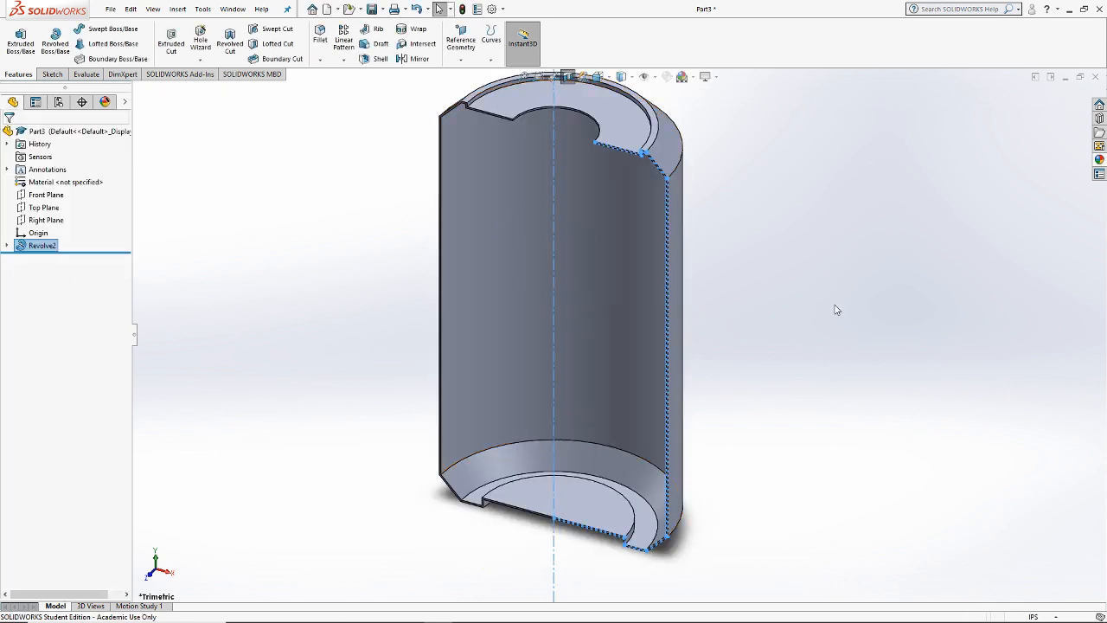
middle_drag(586, 291, 608, 134)
click(567, 77)
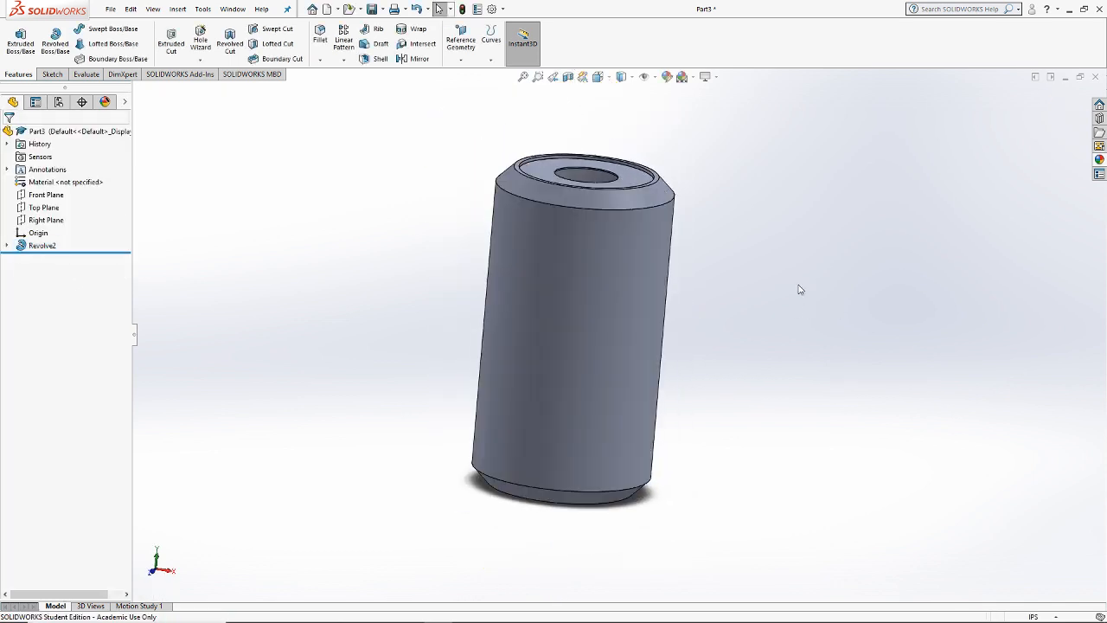
Step: Close the can part and create a new part document
middle_drag(798, 289, 775, 378)
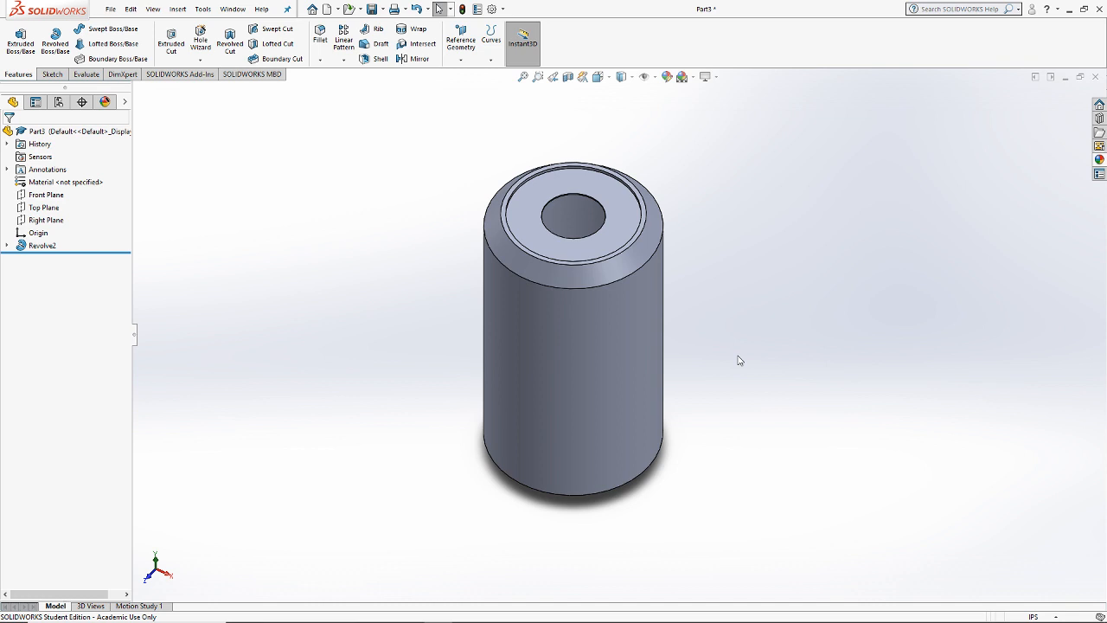
click(1095, 78)
click(529, 342)
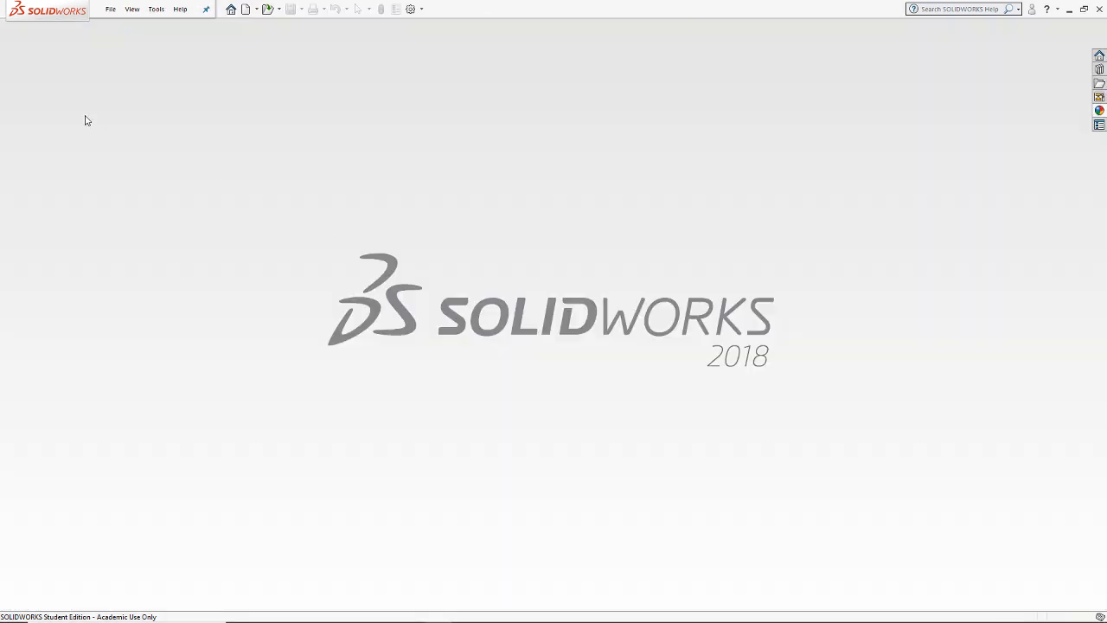
click(109, 10)
click(138, 27)
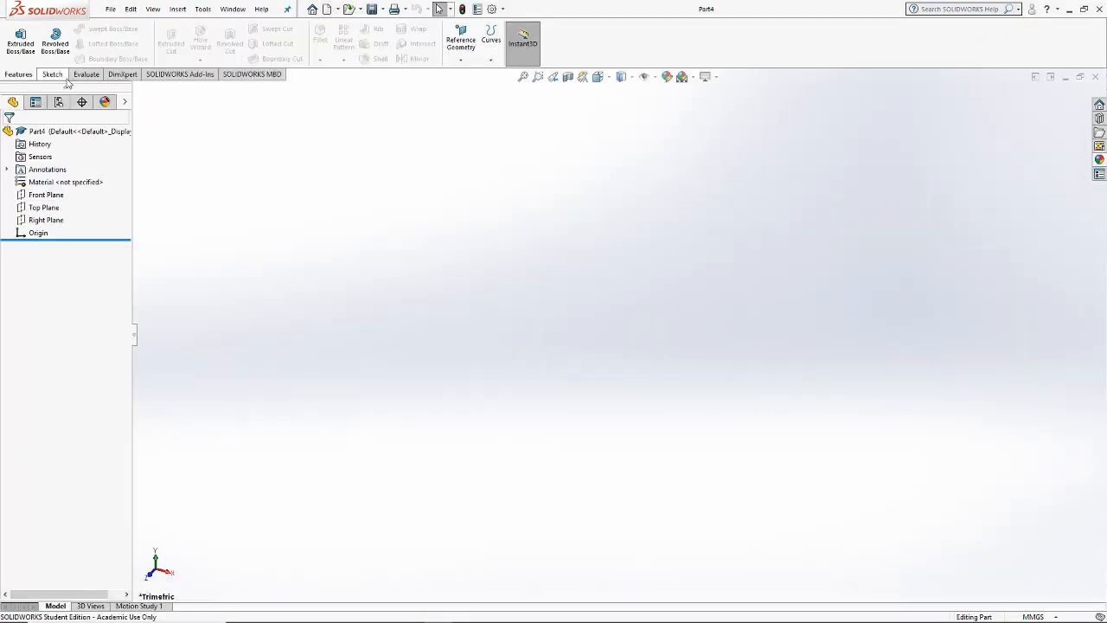
Step: On the Front Plane, sketch a horizontal line about 56 mm long from the origin and a vertical line about 75 mm upward from its end
click(15, 35)
click(560, 203)
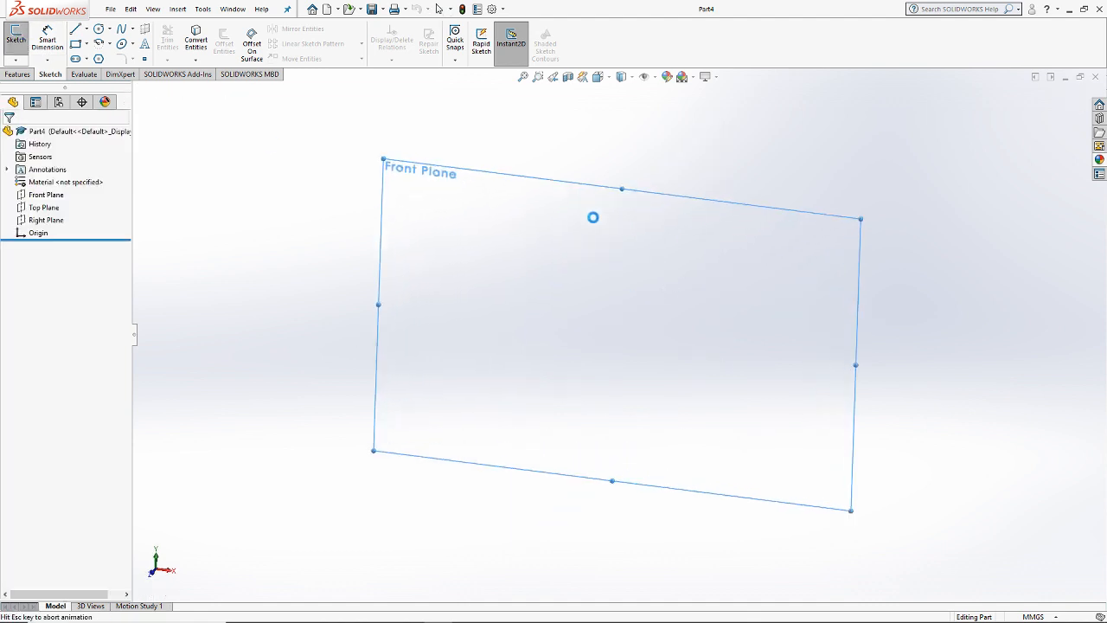
click(75, 29)
click(623, 334)
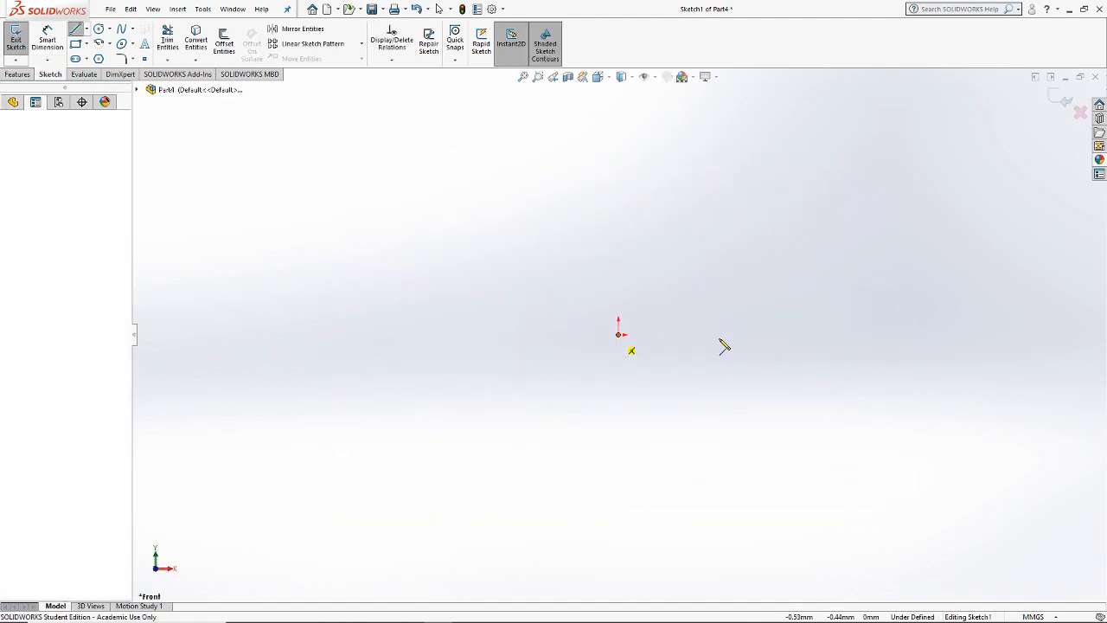
click(802, 334)
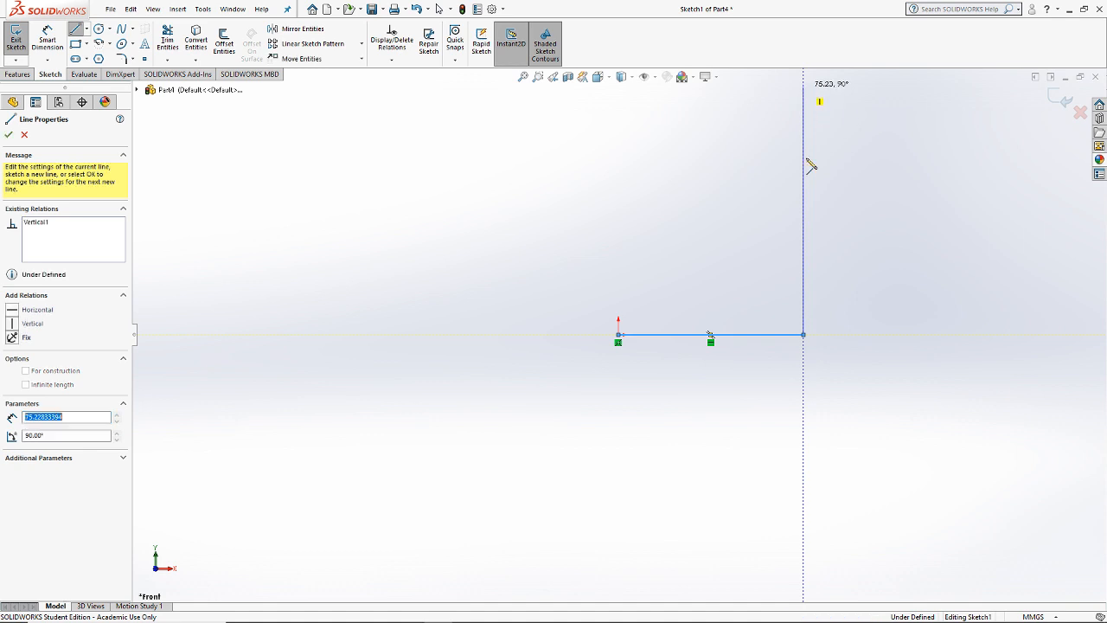
double_click(803, 86)
key(Escape)
Step: Dimension the vertical line's length as 100 mm
click(47, 37)
scroll(699, 256, up, 3)
scroll(724, 257, down, 3)
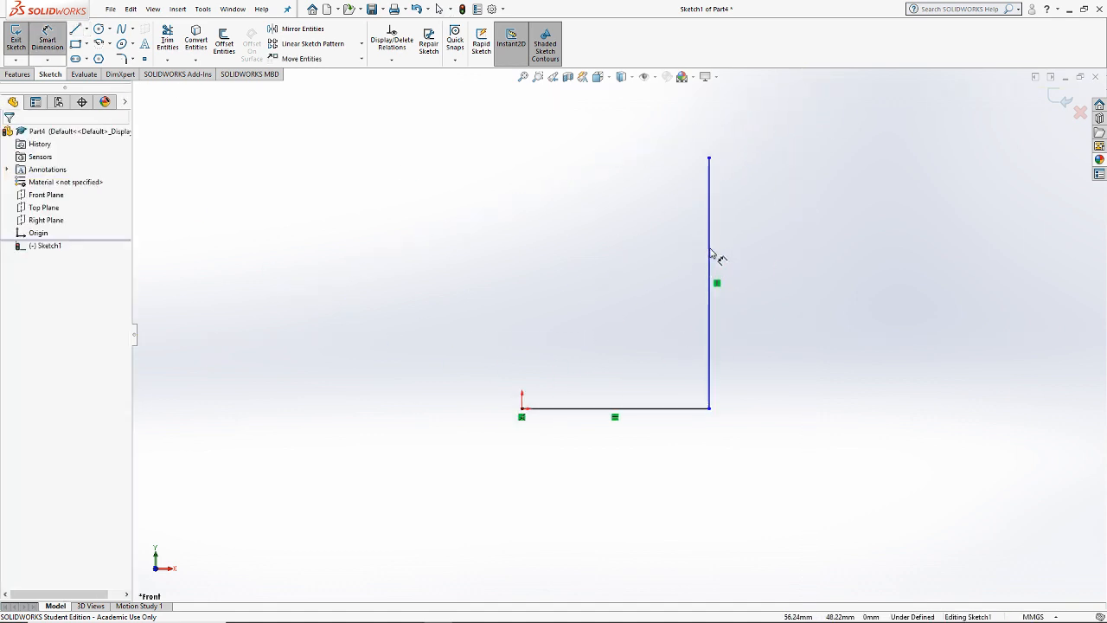
click(709, 257)
click(563, 408)
key(Escape)
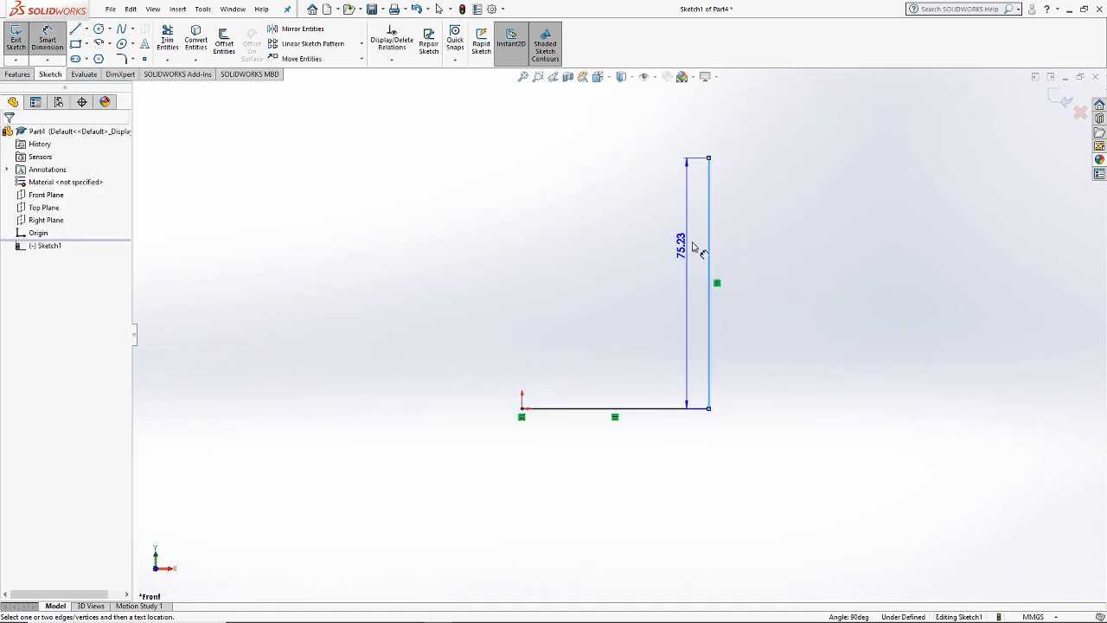
click(708, 218)
click(762, 276)
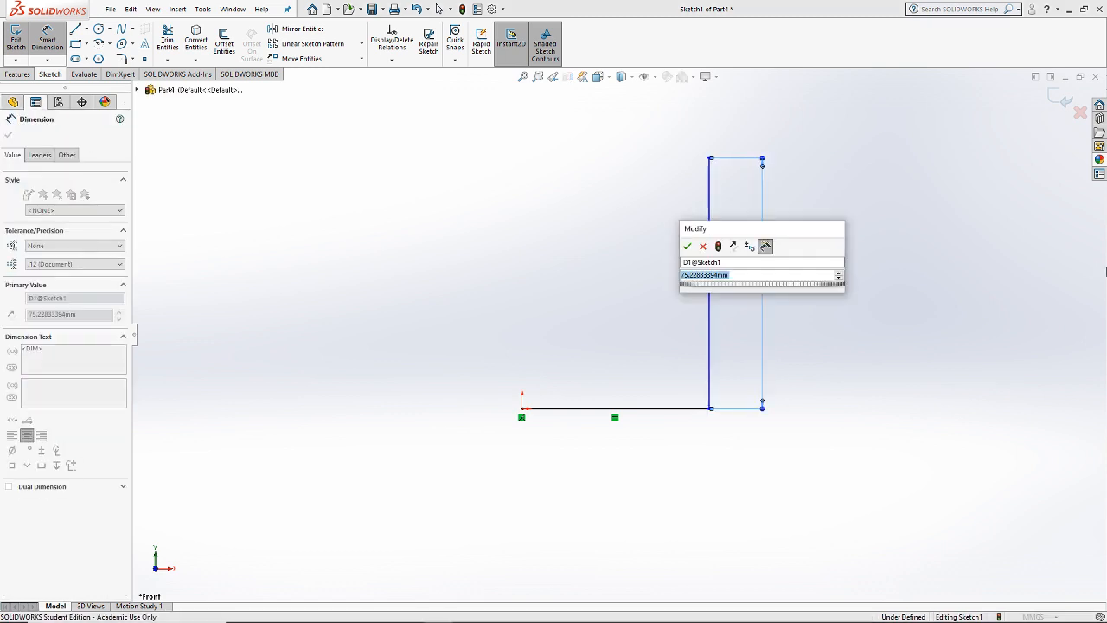
text(100)
key(Return)
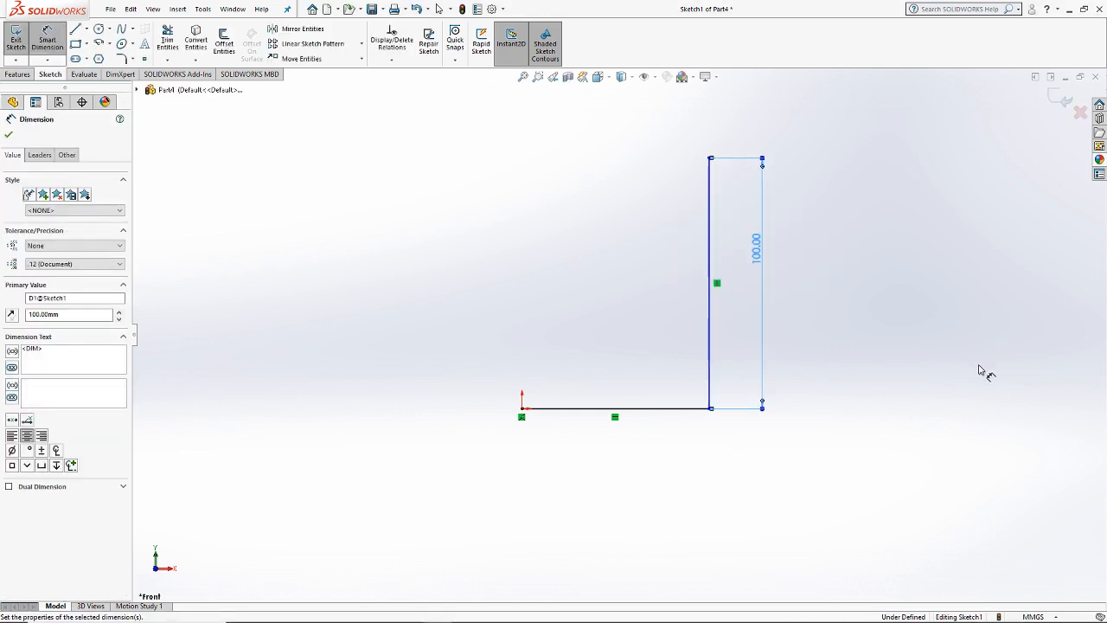
Step: Dimension the horizontal base line's length as 50 mm
click(674, 409)
click(588, 510)
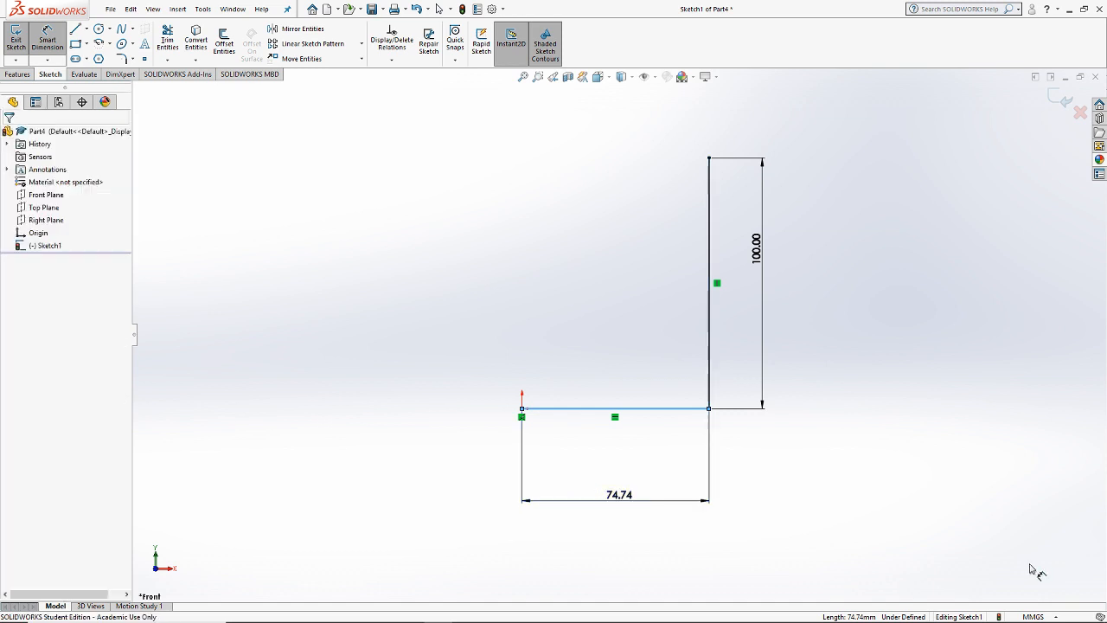
text(50)
key(Return)
key(Escape)
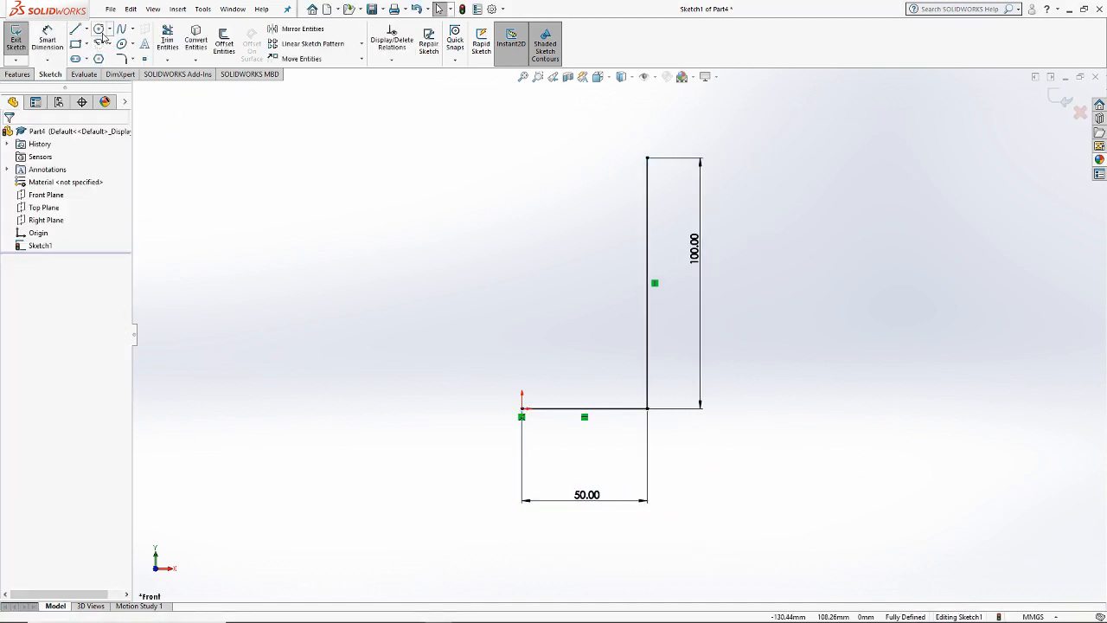
Step: Draw an infinite vertical construction line through the origin
click(76, 30)
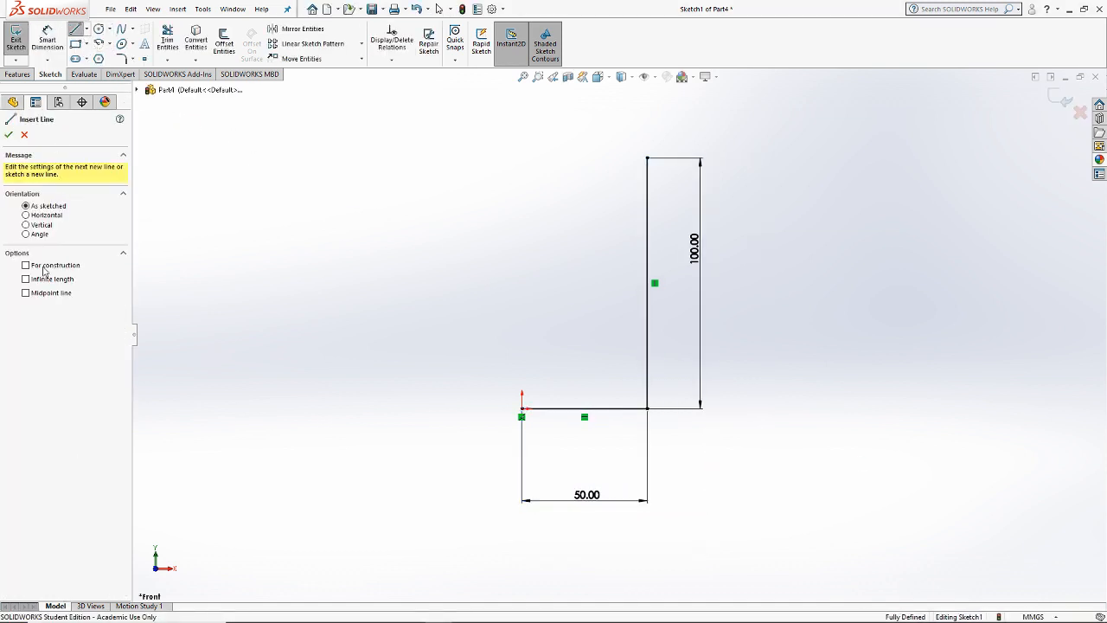
click(42, 225)
click(521, 408)
key(Escape)
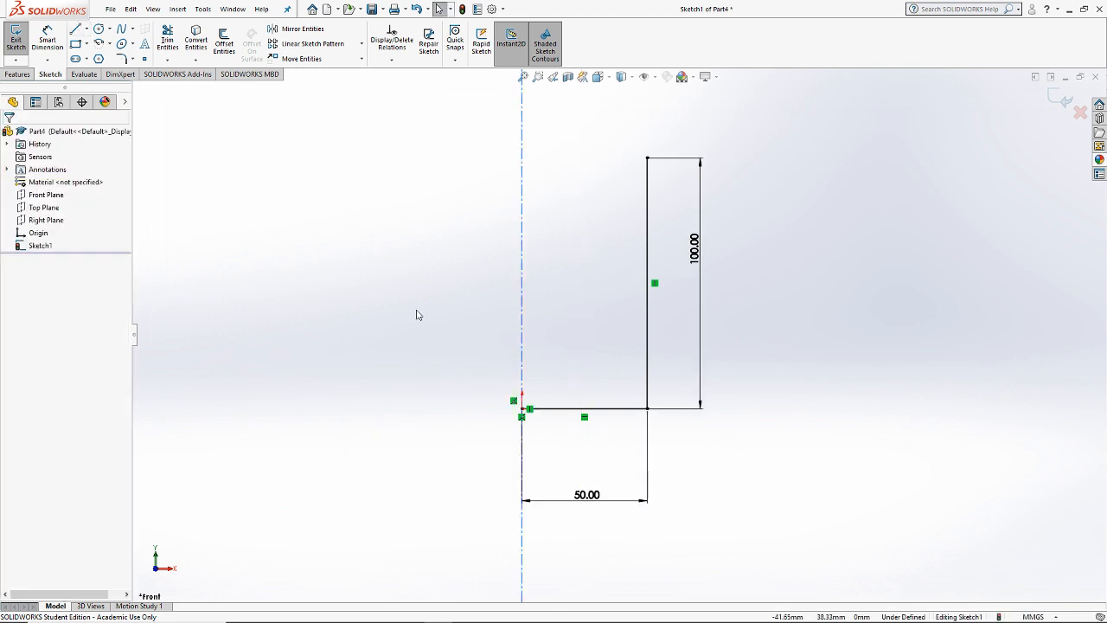
Step: Revolve the open profile 360° about the centerline as a one-direction thin feature with 2 mm wall thickness
click(520, 147)
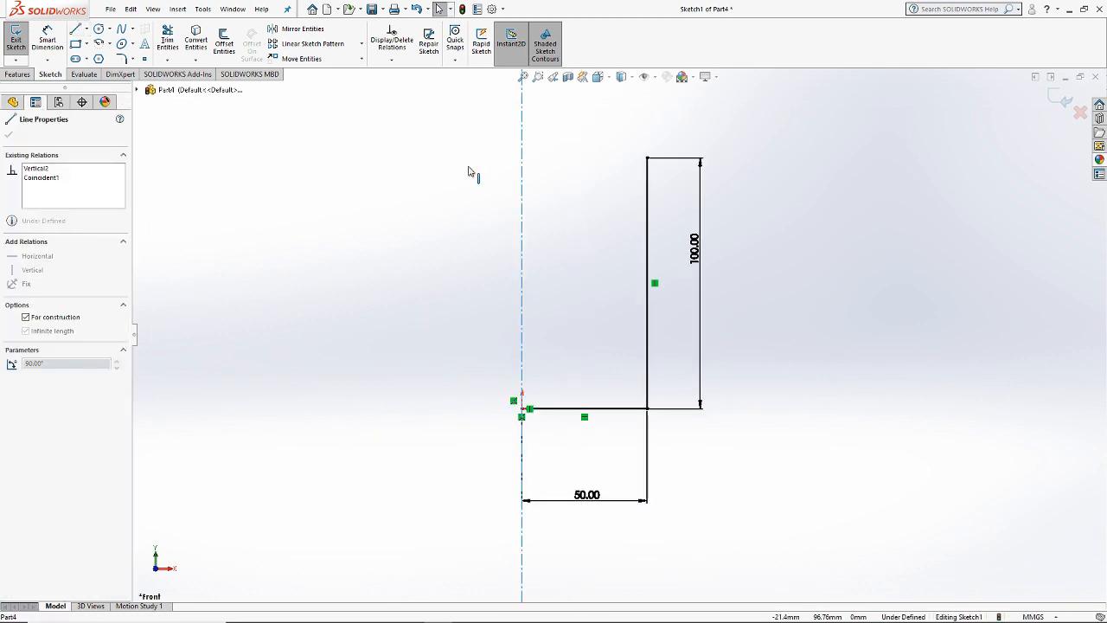
click(18, 73)
click(55, 42)
click(620, 322)
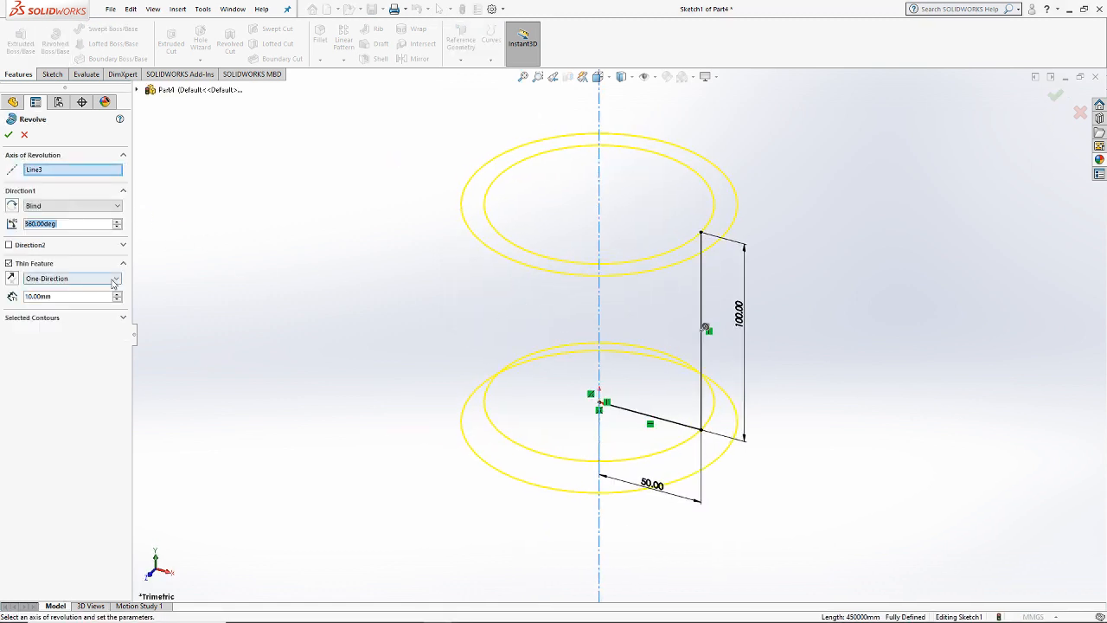
double_click(86, 296)
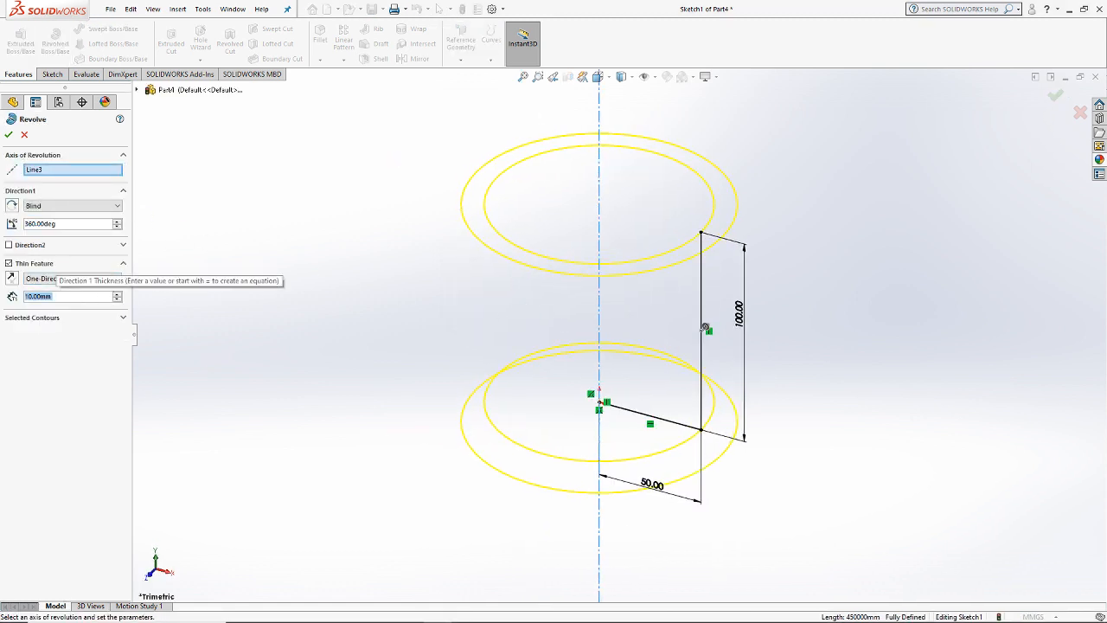
text(2m)
key(Return)
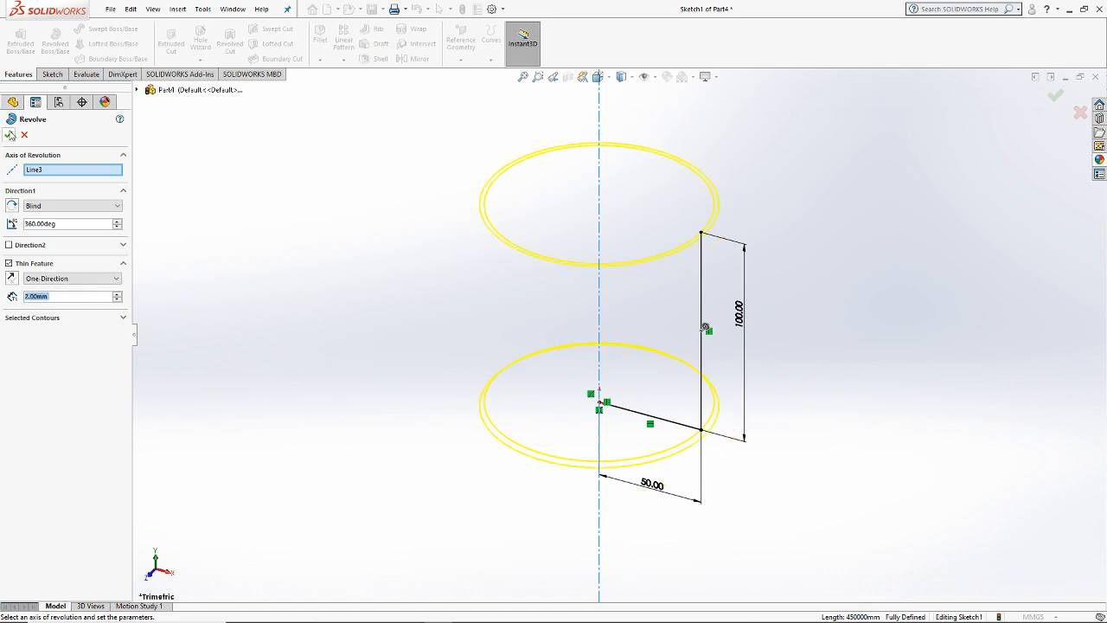
click(10, 136)
Step: Show the cup in the Right view with hidden lines visible and fit it to the window
middle_drag(829, 340, 735, 221)
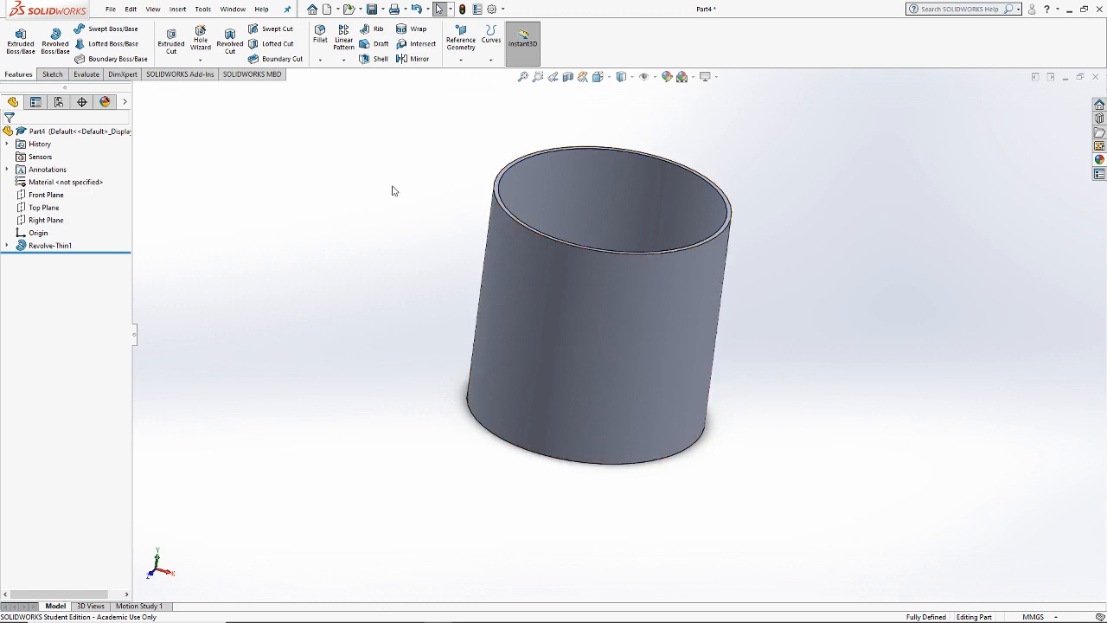
click(597, 77)
click(624, 117)
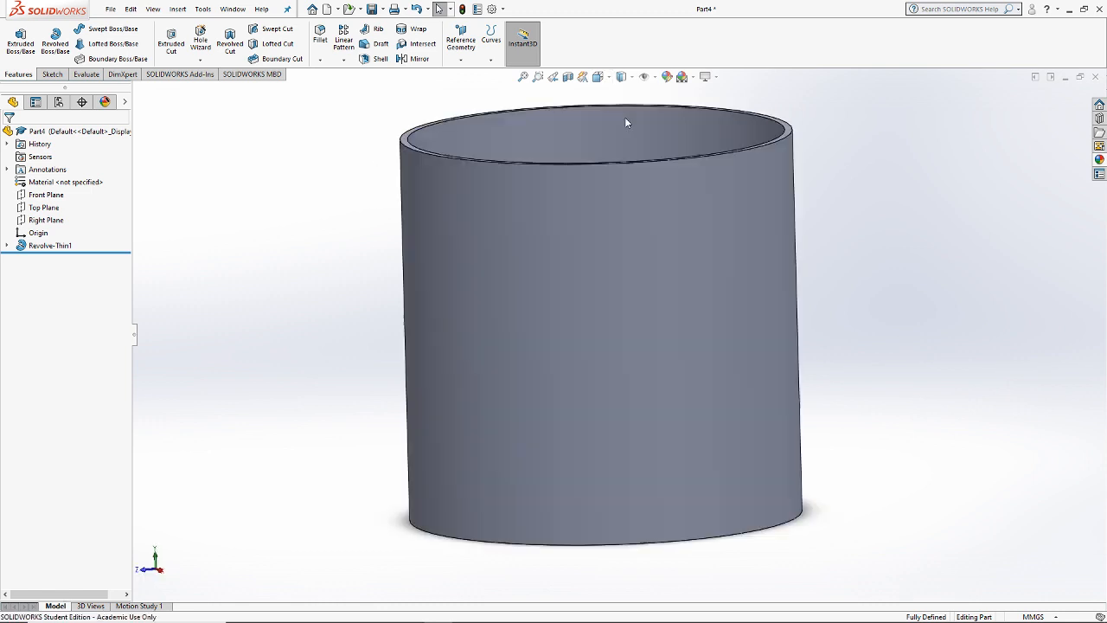
click(621, 77)
click(622, 141)
key(f)
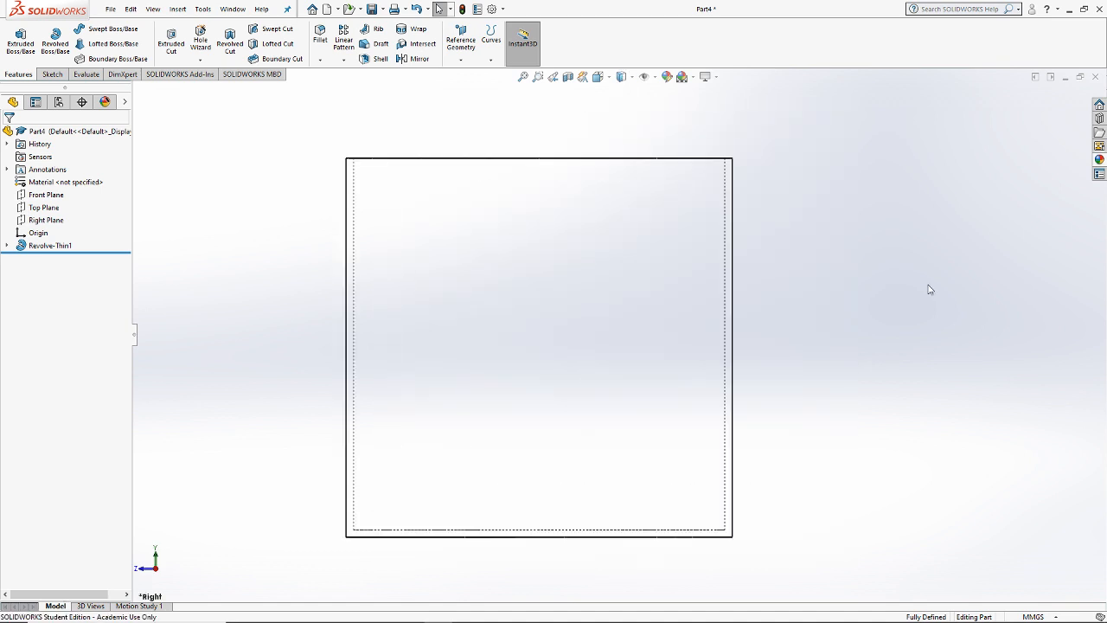
Step: Start a sketch on the Front Plane and orient the view to Front
click(52, 75)
click(17, 38)
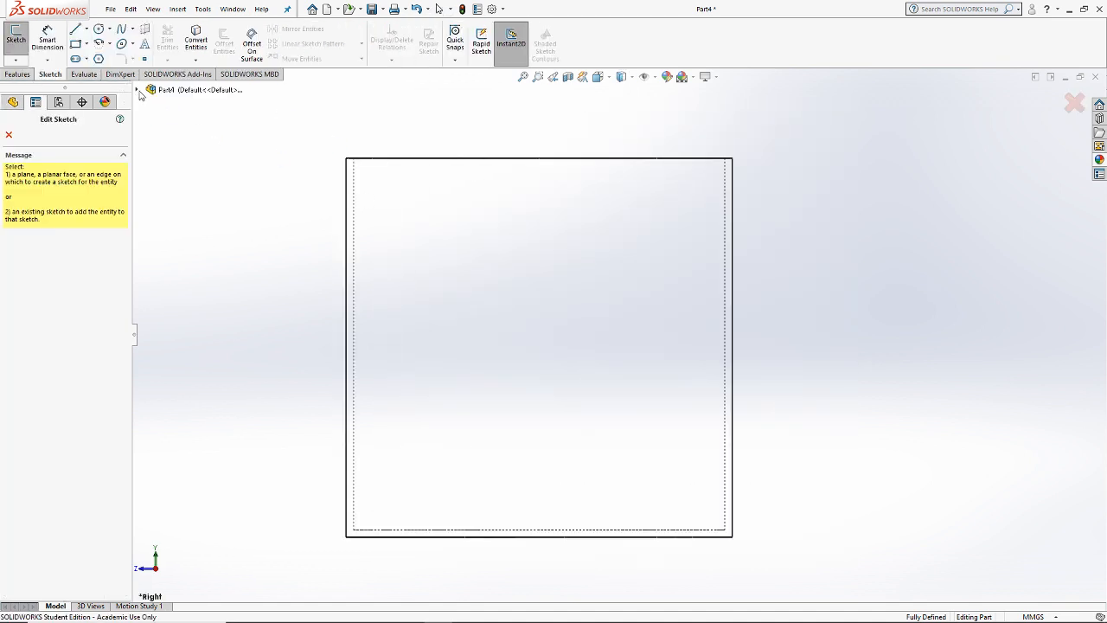
click(138, 90)
click(169, 156)
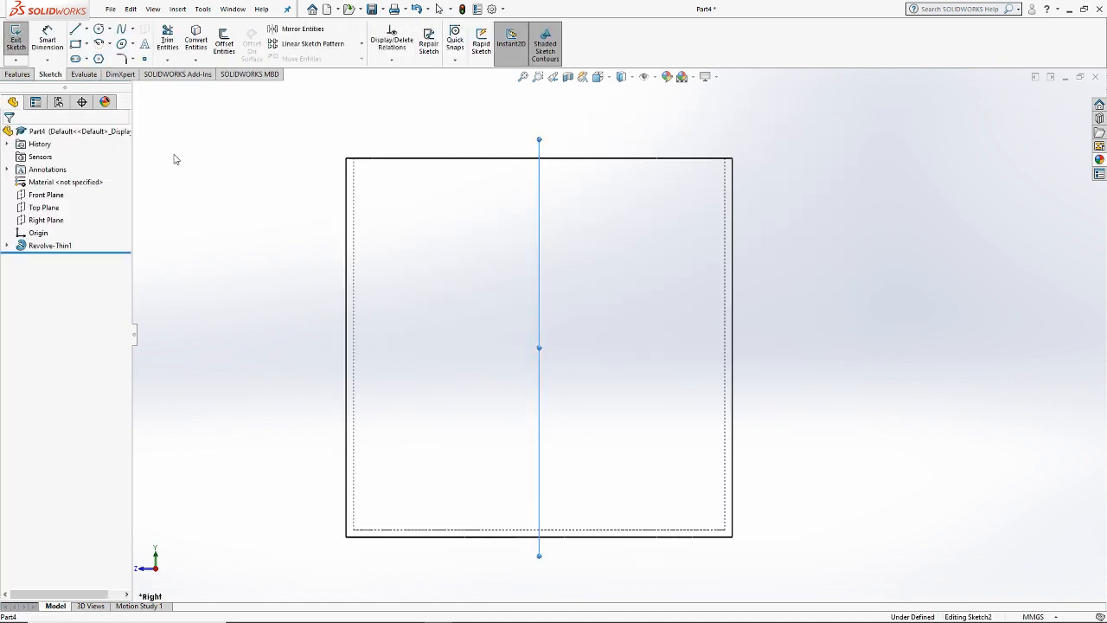
click(597, 77)
click(647, 124)
Step: Draw the handle's outer outline with a horizontal line out from the cup's inner wall, a vertical line down, and a horizontal line back
key(l)
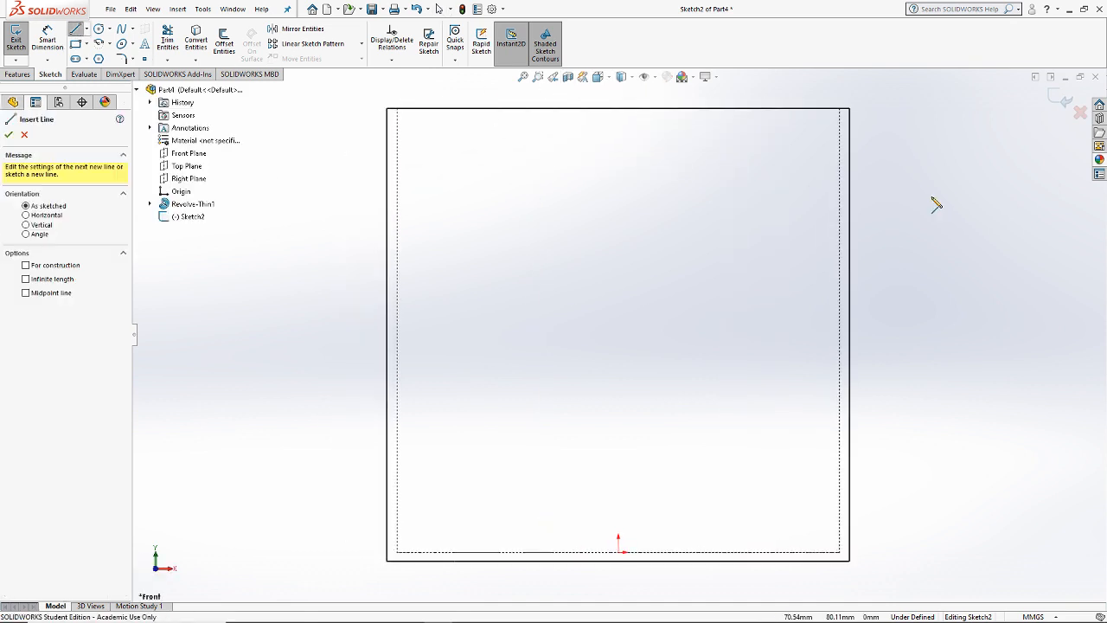
scroll(890, 221, down, 2)
click(790, 192)
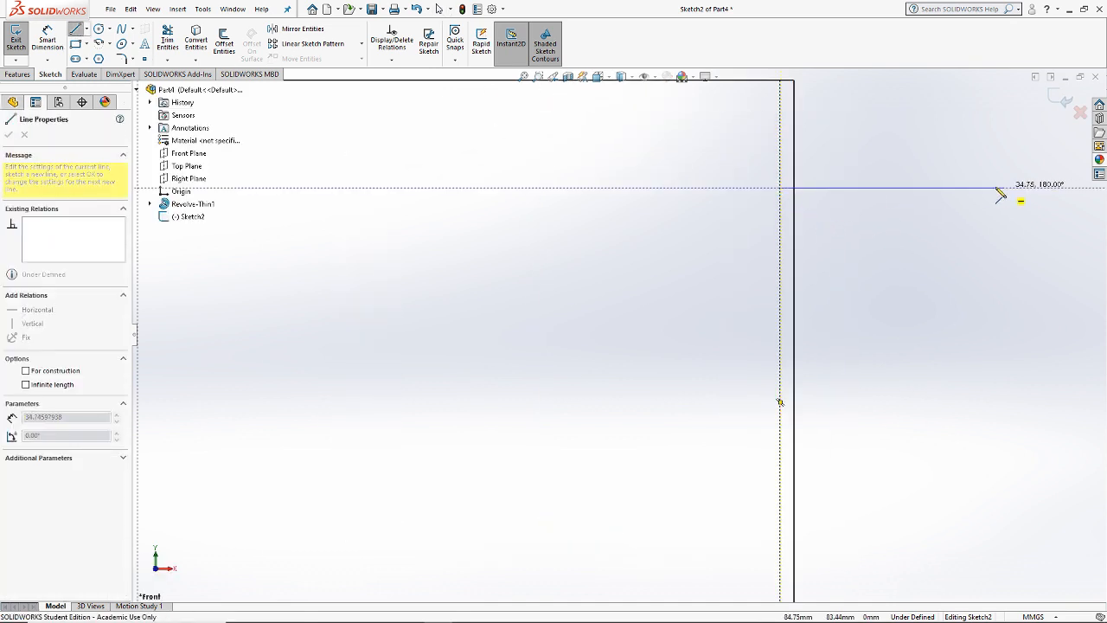
click(965, 192)
scroll(908, 285, up, 3)
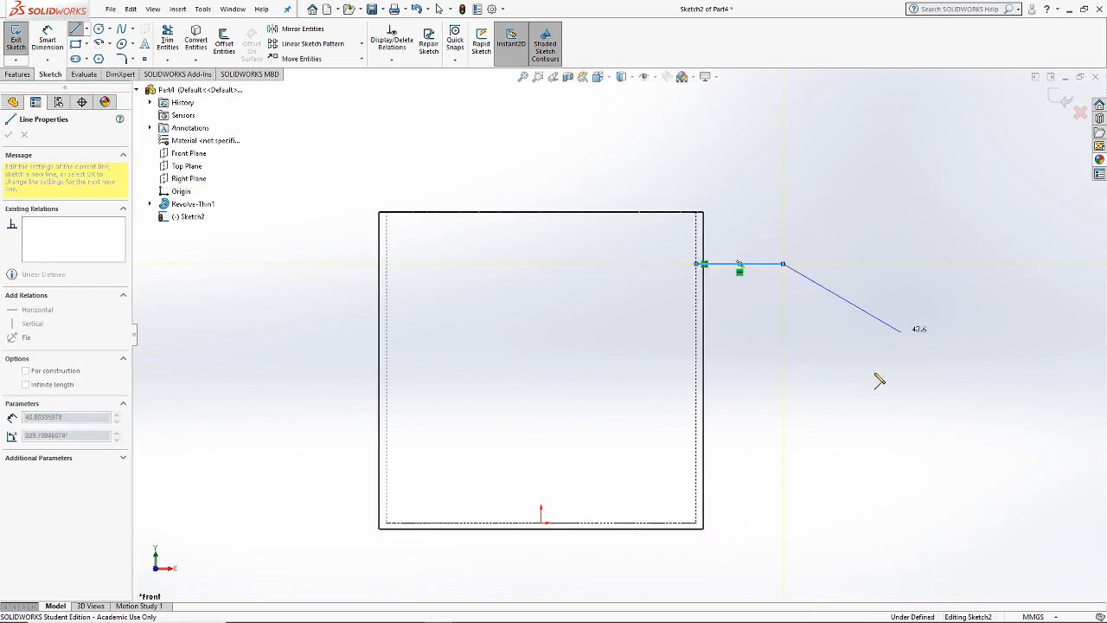
click(783, 430)
click(703, 430)
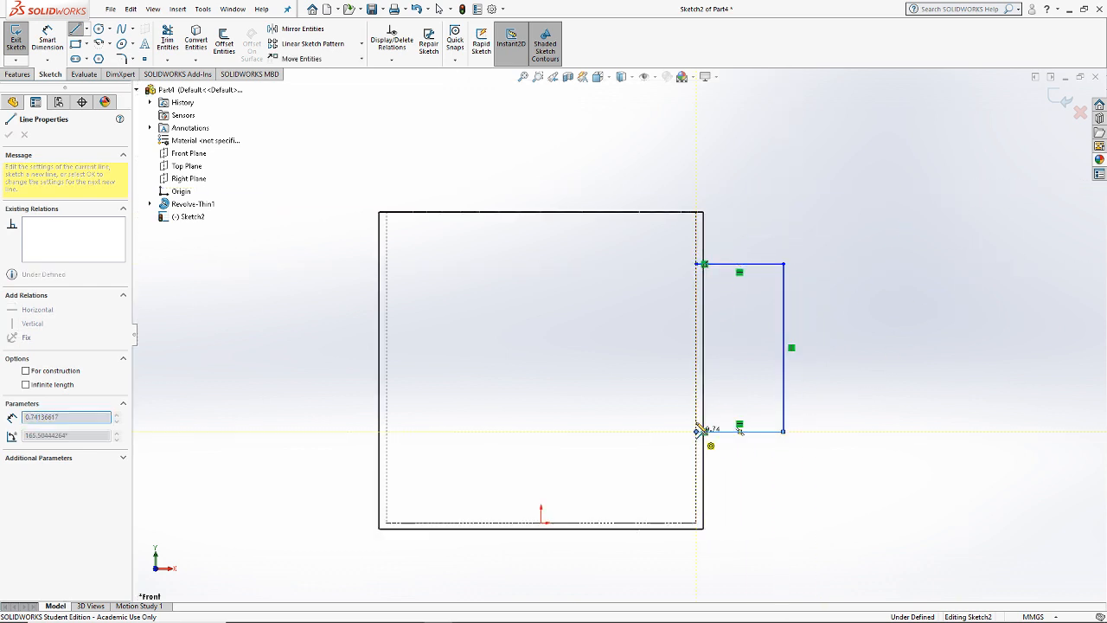
Step: Draw the handle's inner outline with a vertical side about 44 mm long, and close both ends along the cup's inner wall
click(768, 419)
click(768, 281)
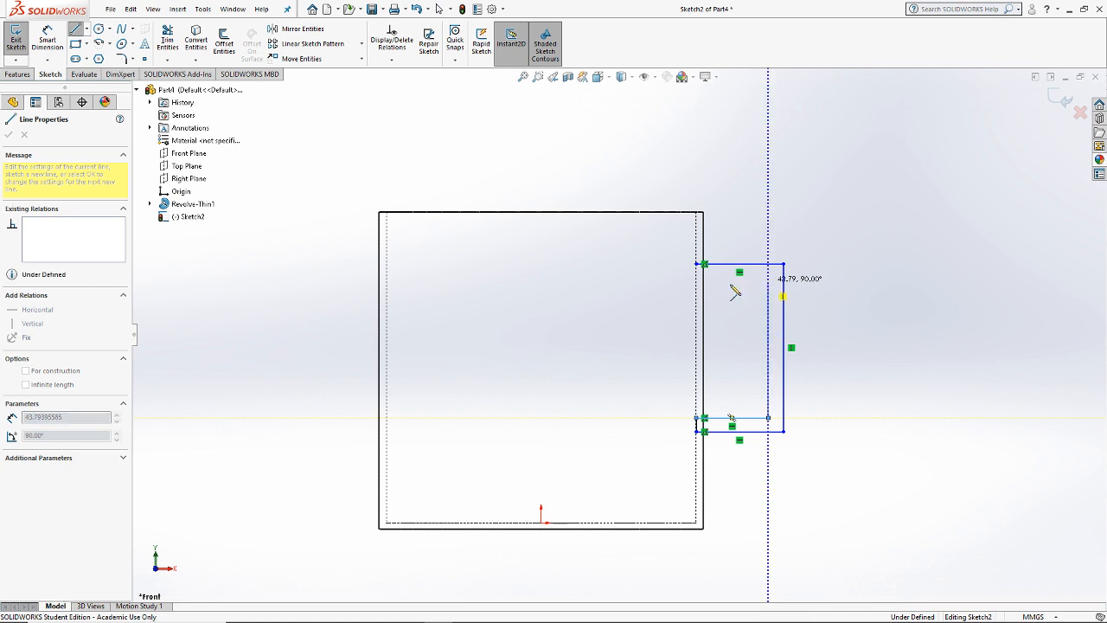
click(705, 281)
click(703, 263)
scroll(727, 363, down, 3)
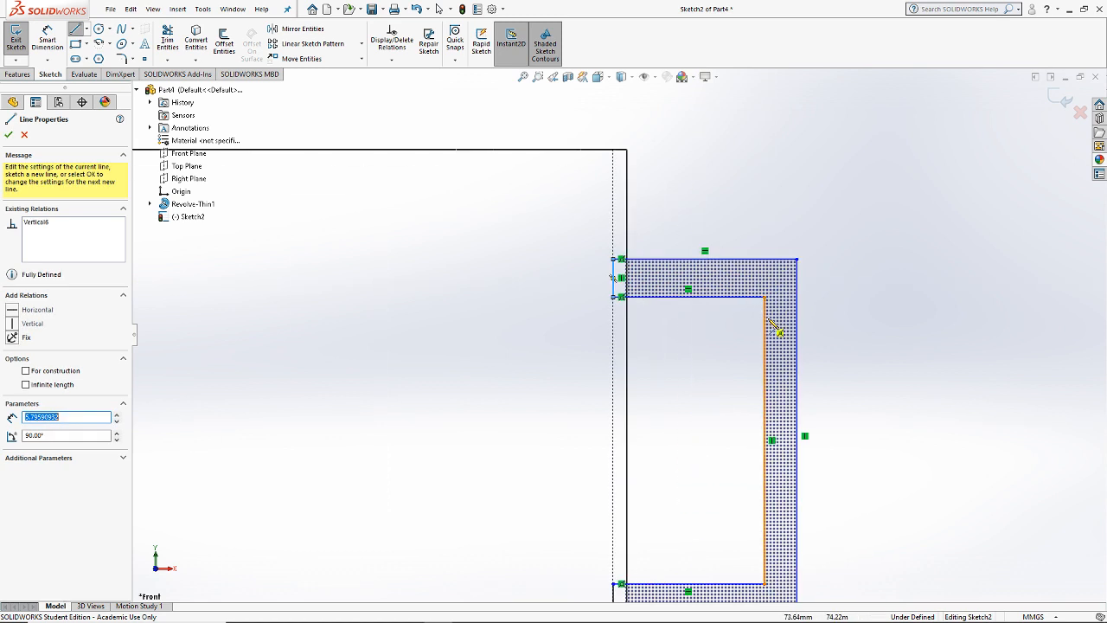
scroll(687, 377, up, 1)
key(Escape)
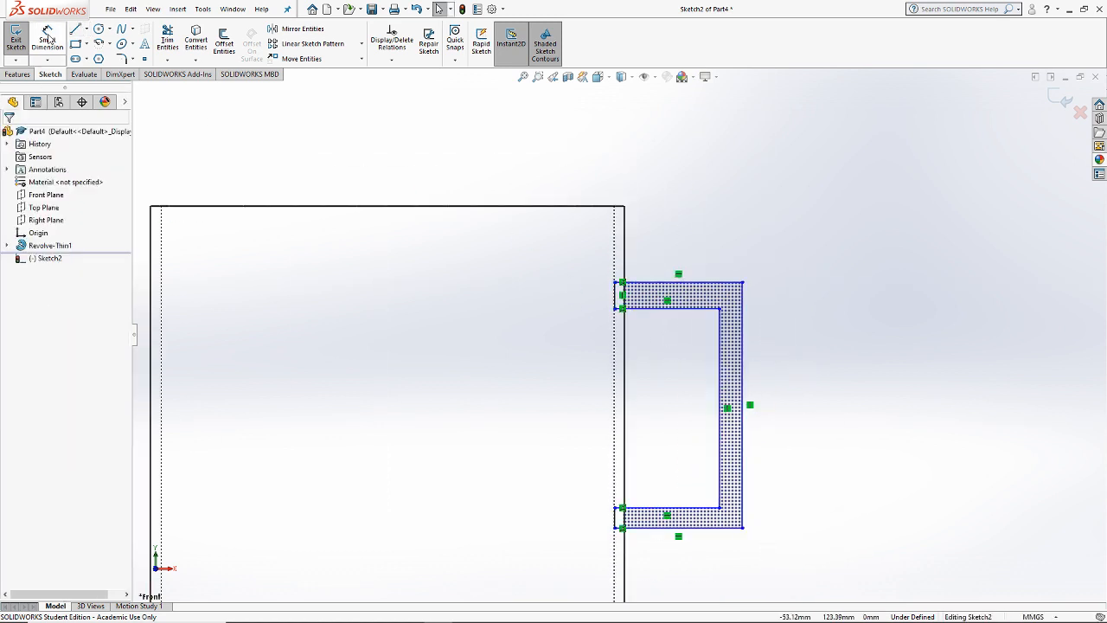
Step: Draw a vertical and a horizontal construction line from the handle's upper inner corner across to its outer edges
key(l)
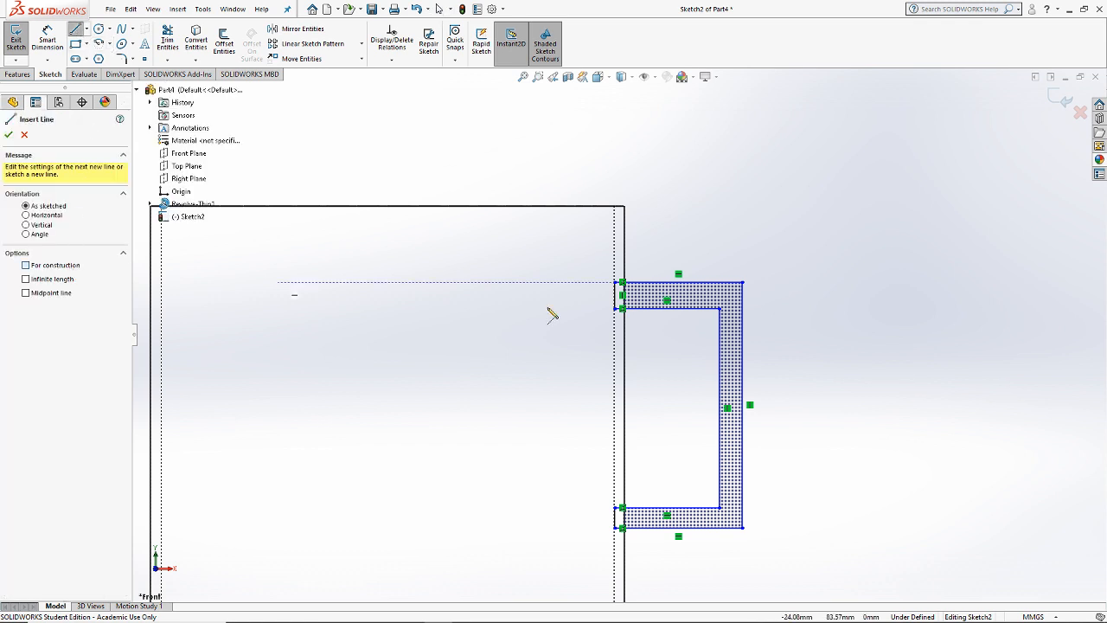
scroll(718, 311, down, 5)
click(773, 318)
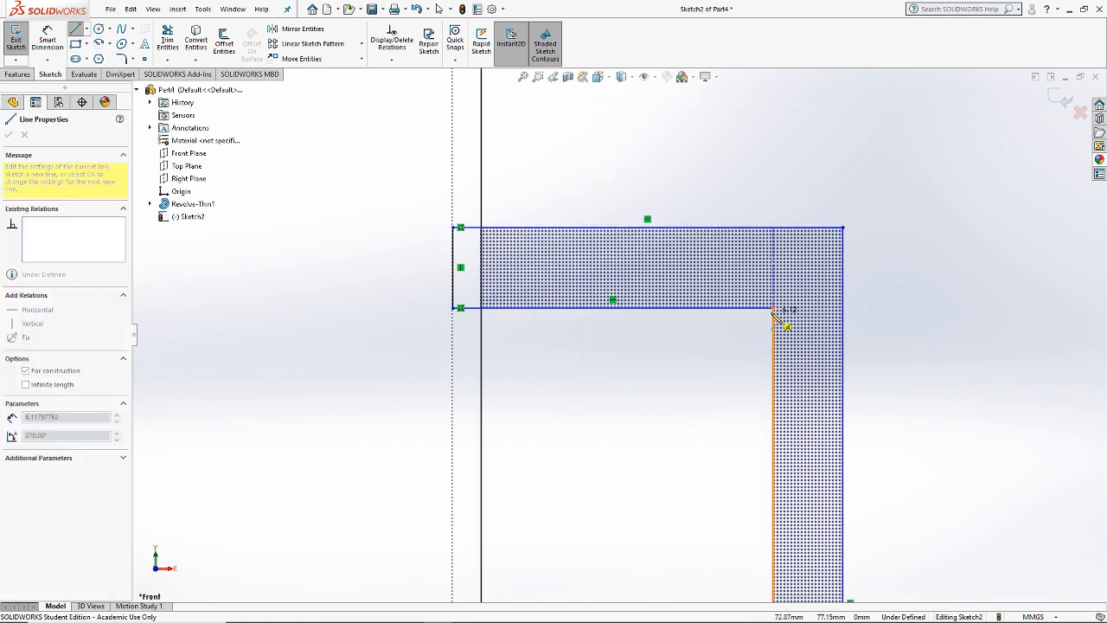
click(773, 309)
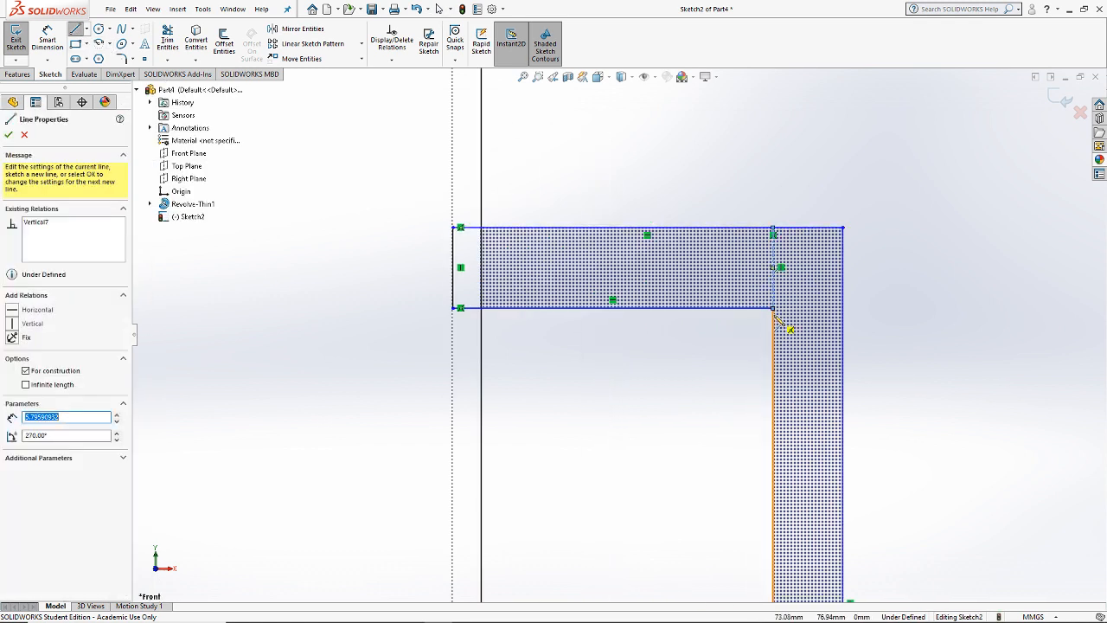
click(842, 309)
key(Escape)
Step: Make the two construction lines at the handle's upper corner and both end lines at the cup wall equal in length
click(789, 307)
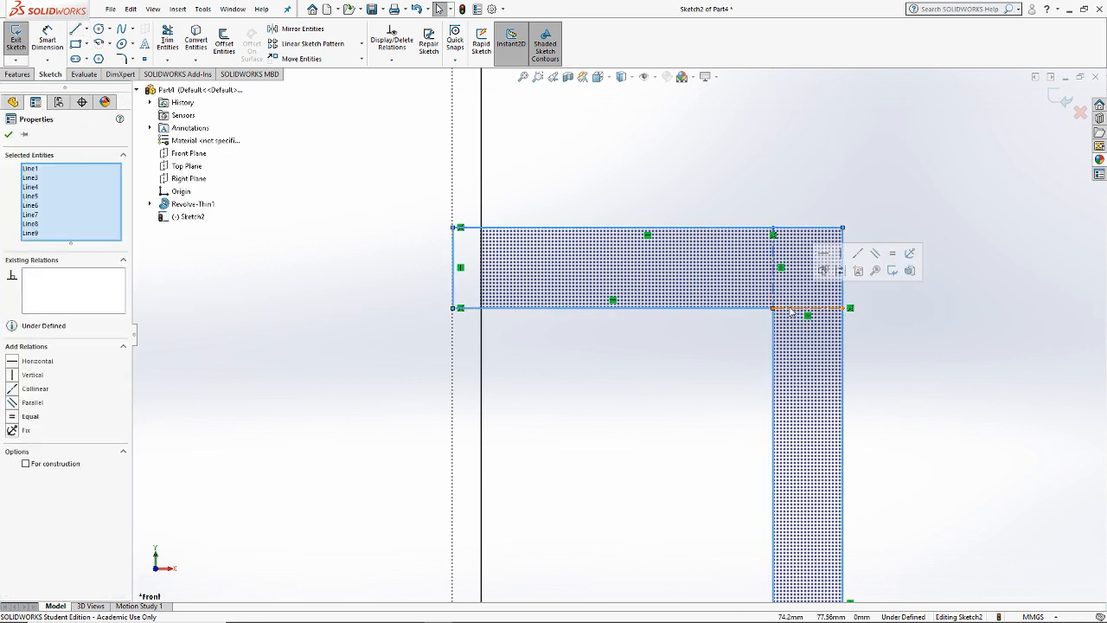
click(790, 308)
ctrl+click(773, 299)
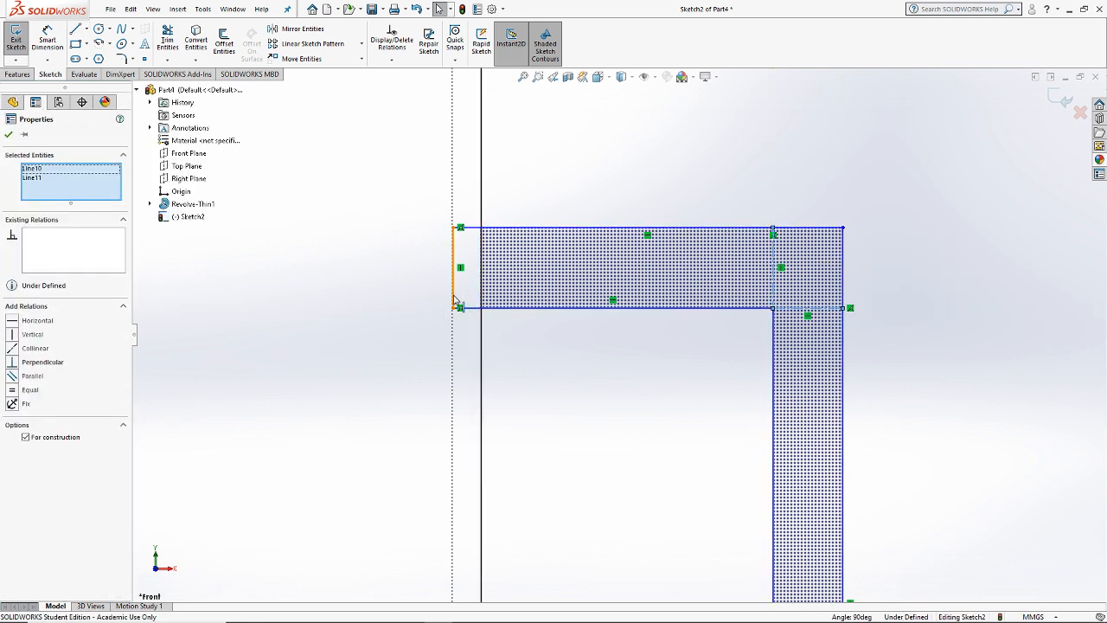
ctrl+click(455, 300)
scroll(562, 481, up, 5)
scroll(572, 467, down, 3)
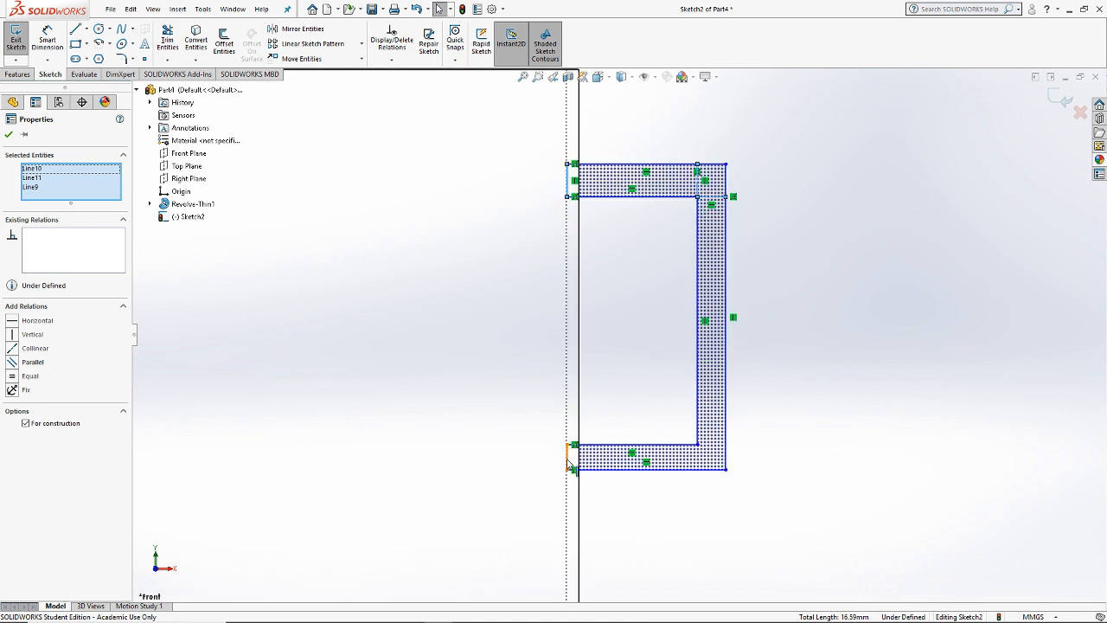
click(12, 375)
click(8, 134)
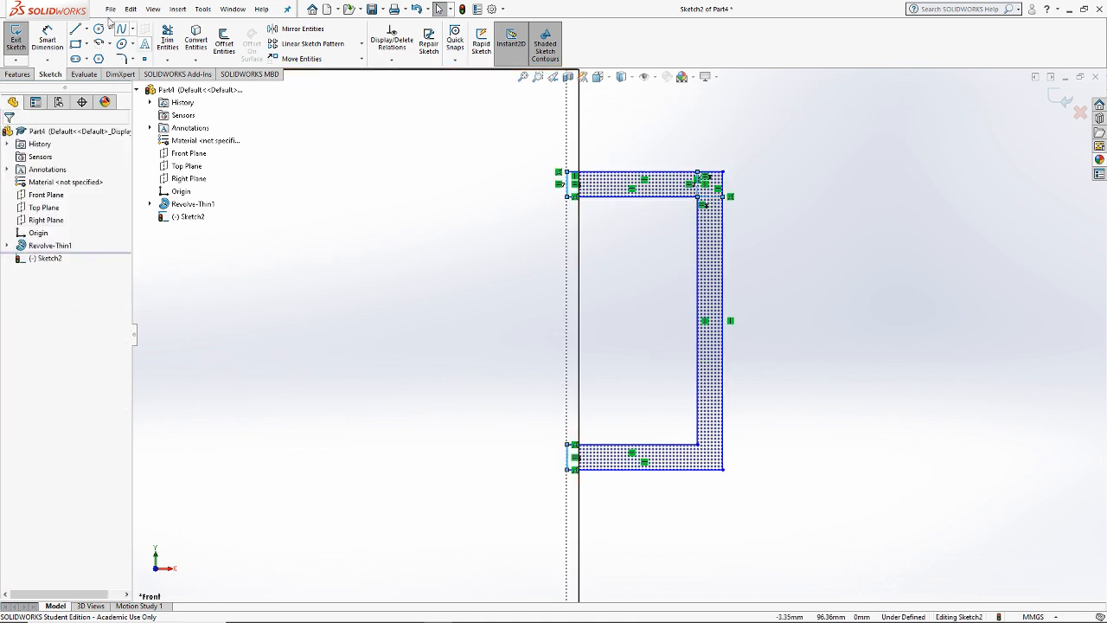
Step: Dimension the thickness of the handle's vertical bar to 5 mm
click(46, 31)
click(723, 247)
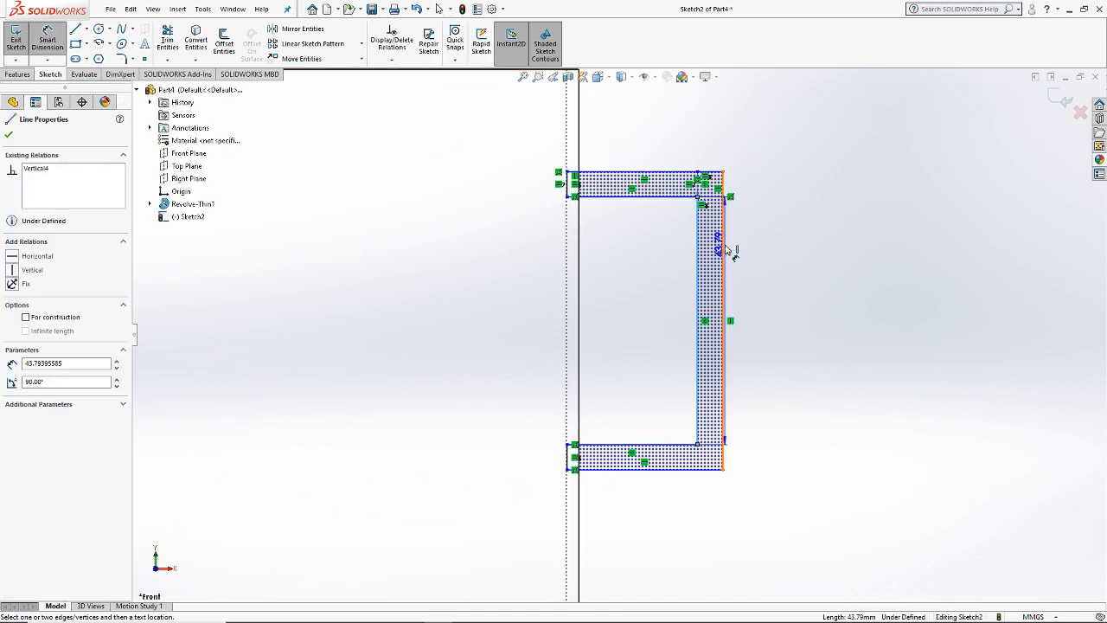
click(698, 242)
click(772, 226)
text(5mm)
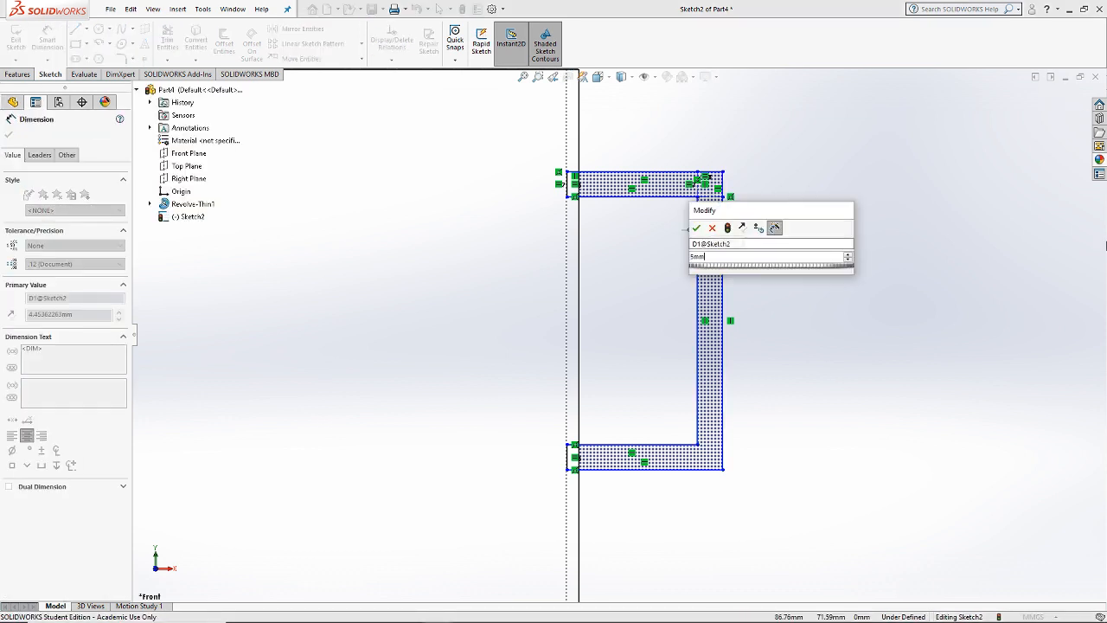
key(Return)
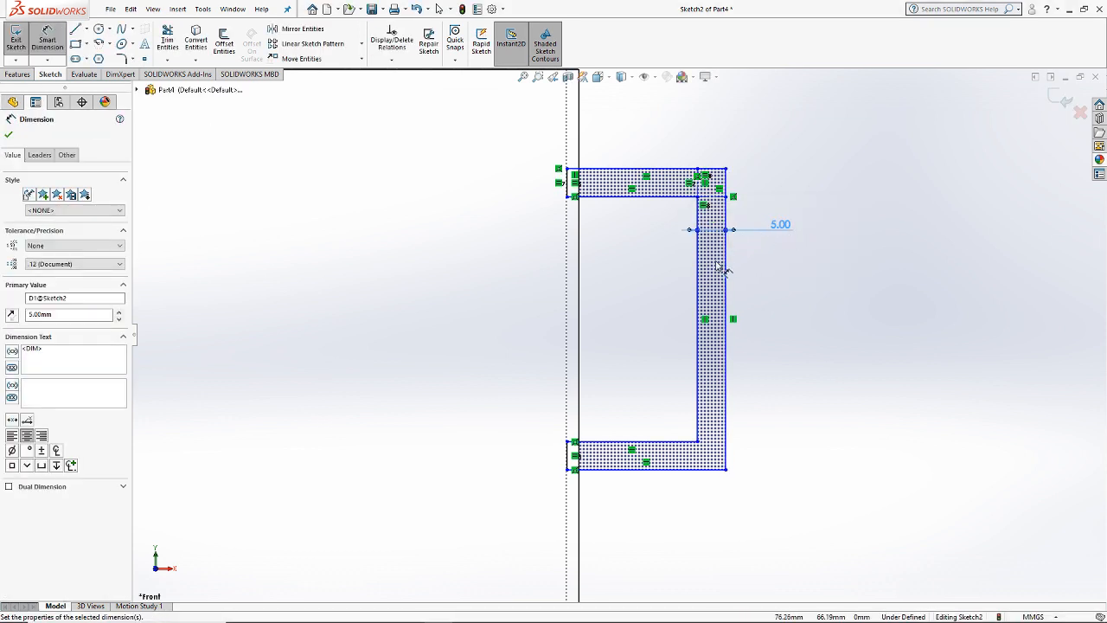
Step: Dimension the distance from the cup's outer wall to the handle's outer vertical edge as 1.5 in
click(568, 245)
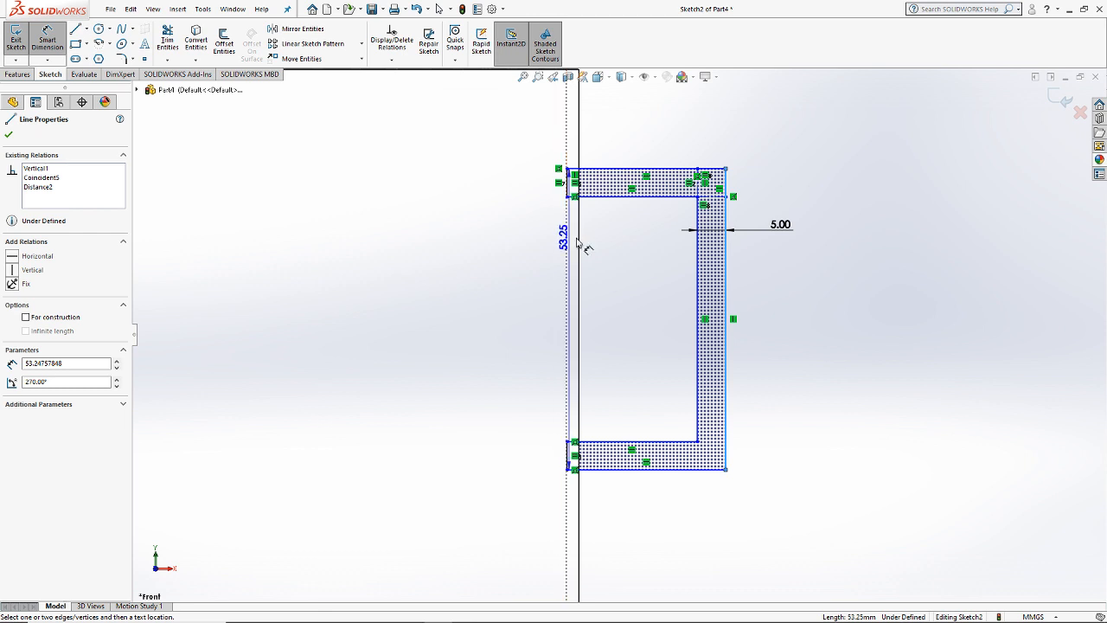
click(580, 245)
click(656, 134)
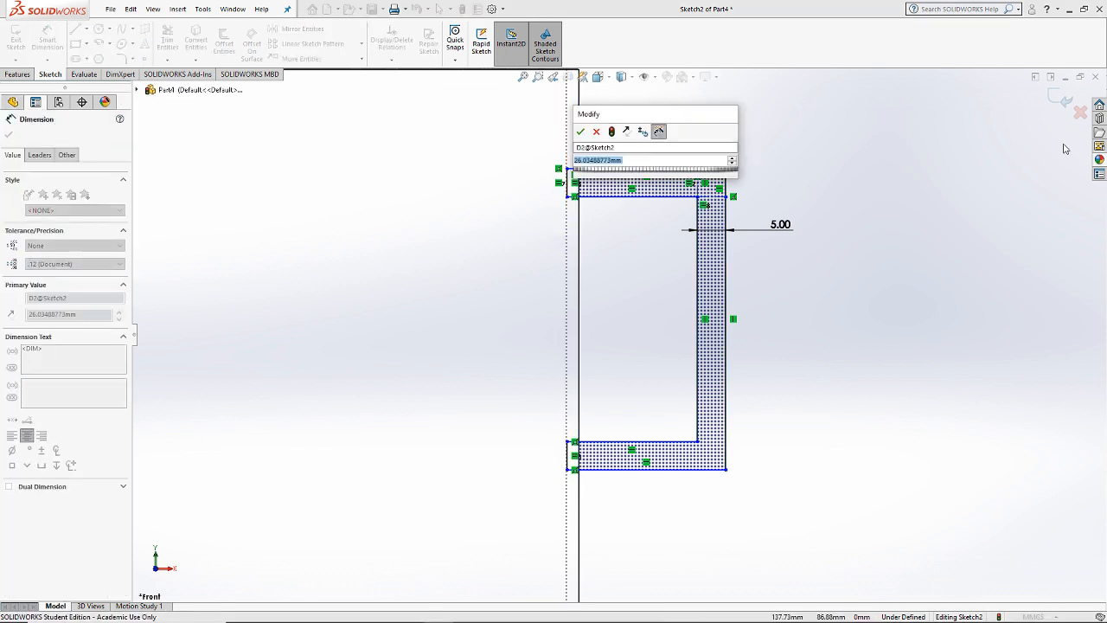
text(1.5in)
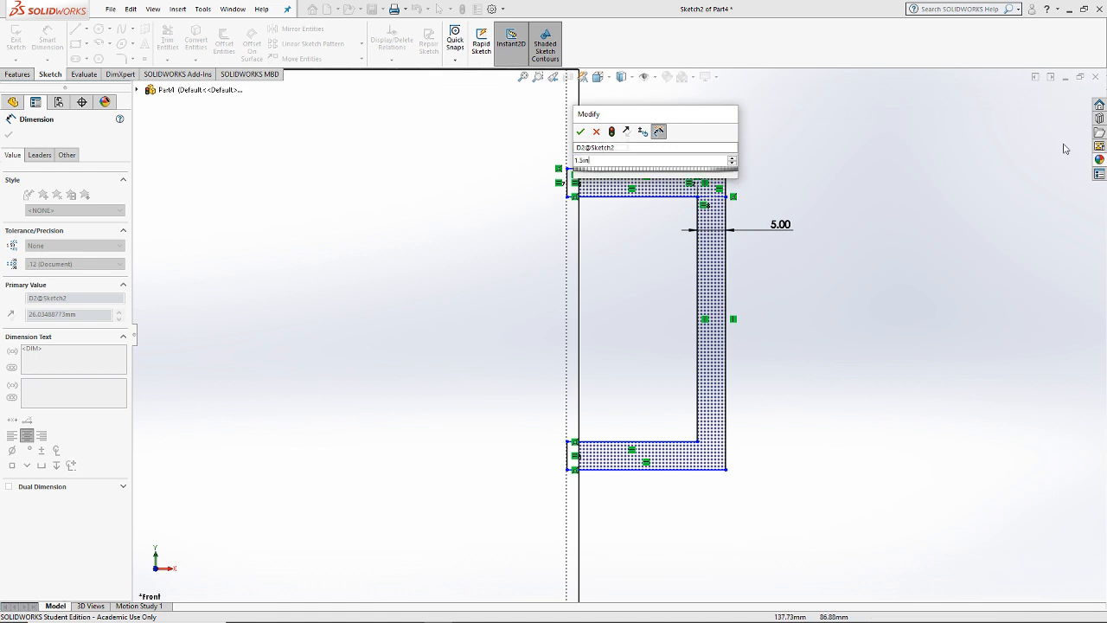
key(Return)
Step: Dimension the handle's inner height between its two inner horizontal lines as 2.5 in
scroll(808, 272, up, 4)
click(662, 268)
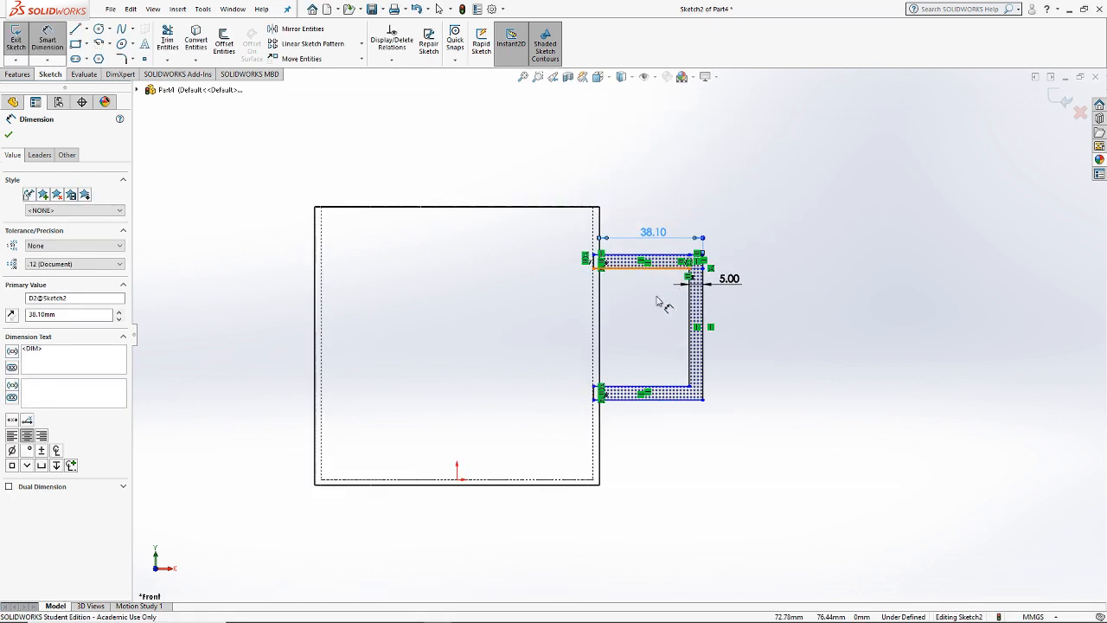
click(659, 386)
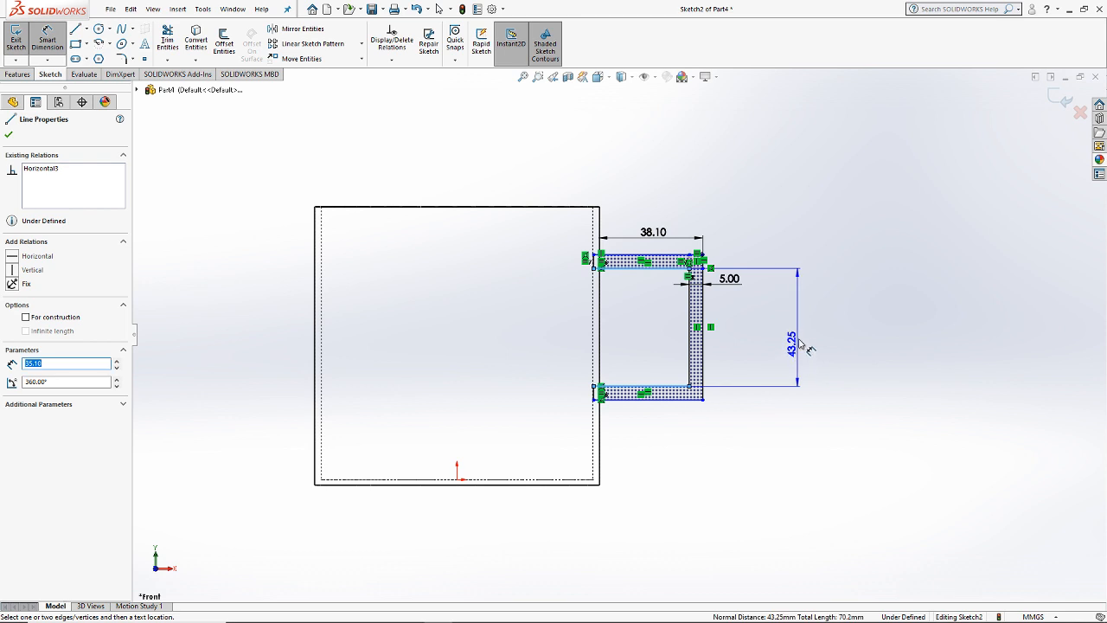
click(800, 344)
text(2.5)
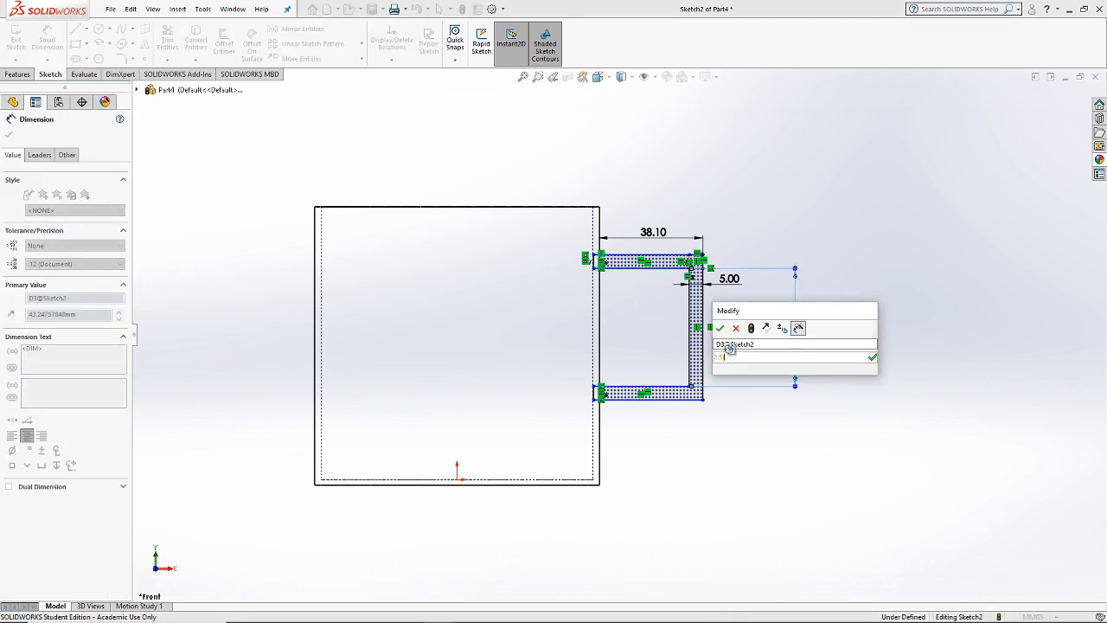
text(in)
key(Return)
key(Escape)
Step: Dimension the handle's lowest edge 15 mm above the cup's inner floor
drag(630, 216, 630, 255)
click(990, 406)
click(52, 38)
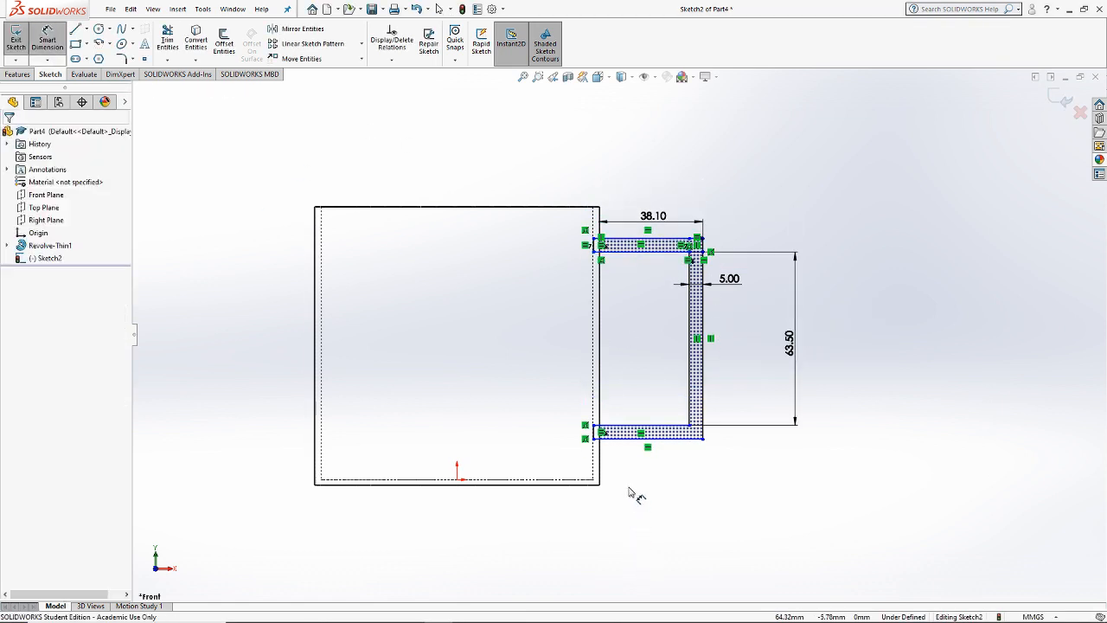
click(541, 479)
click(637, 439)
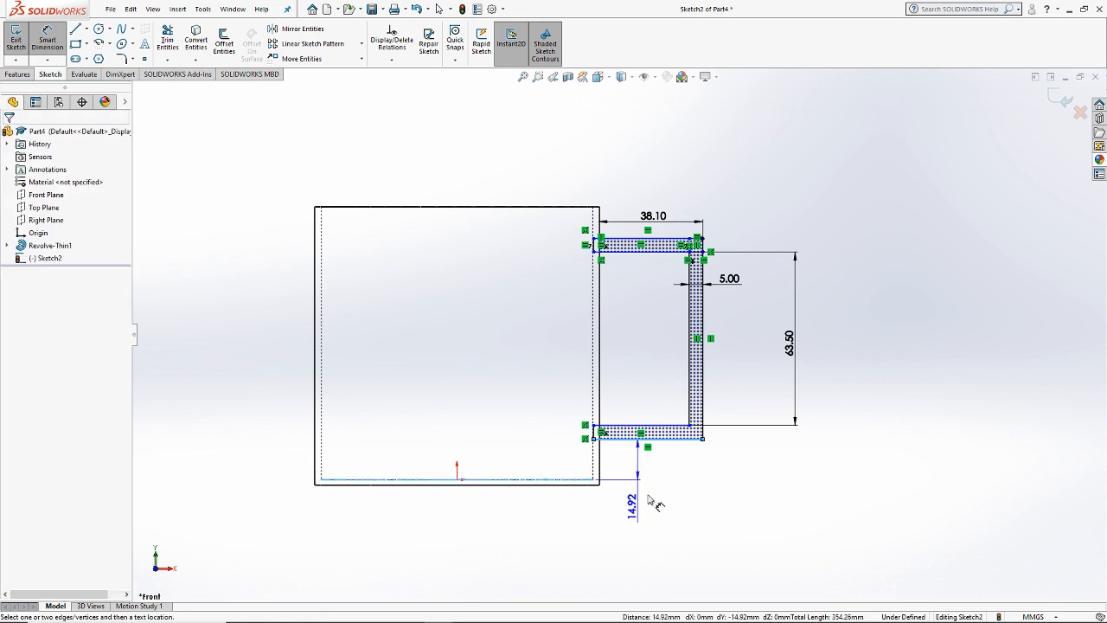
click(653, 510)
text(15.00mm)
key(Return)
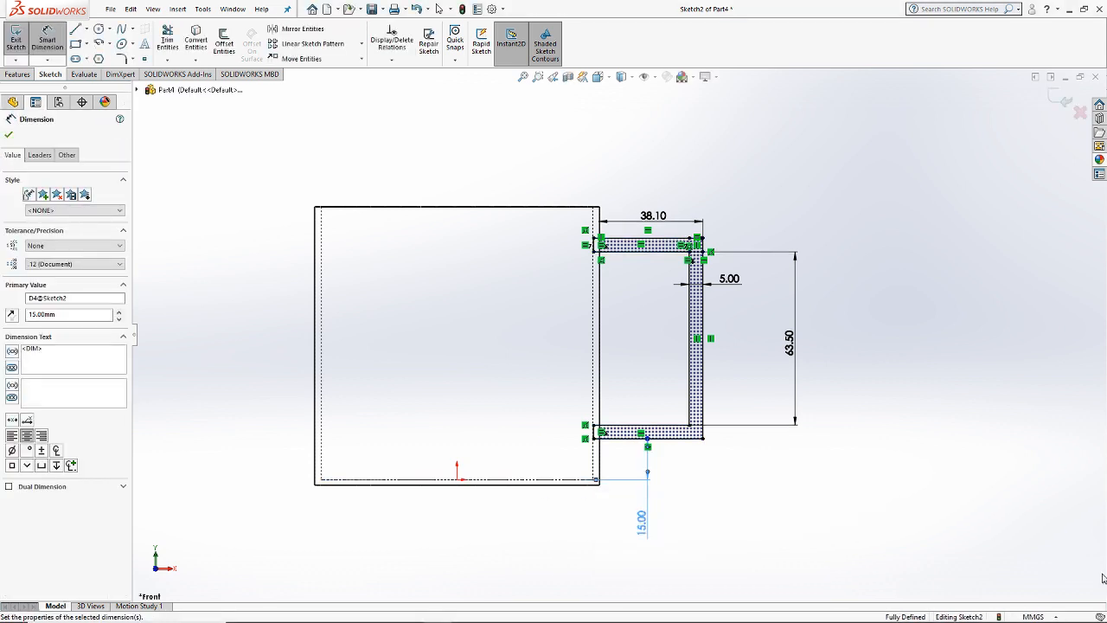
key(Escape)
Step: Extrude the handle profile 10 mm about the mid plane, merged with the cup
scroll(697, 294, down, 5)
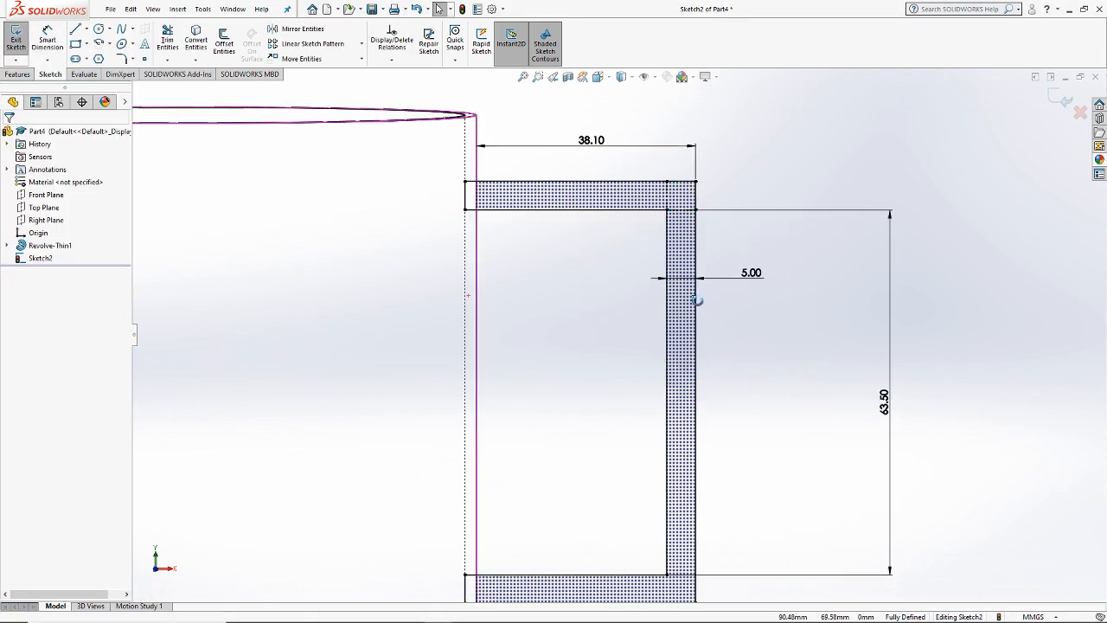
middle_drag(696, 300, 687, 329)
click(18, 75)
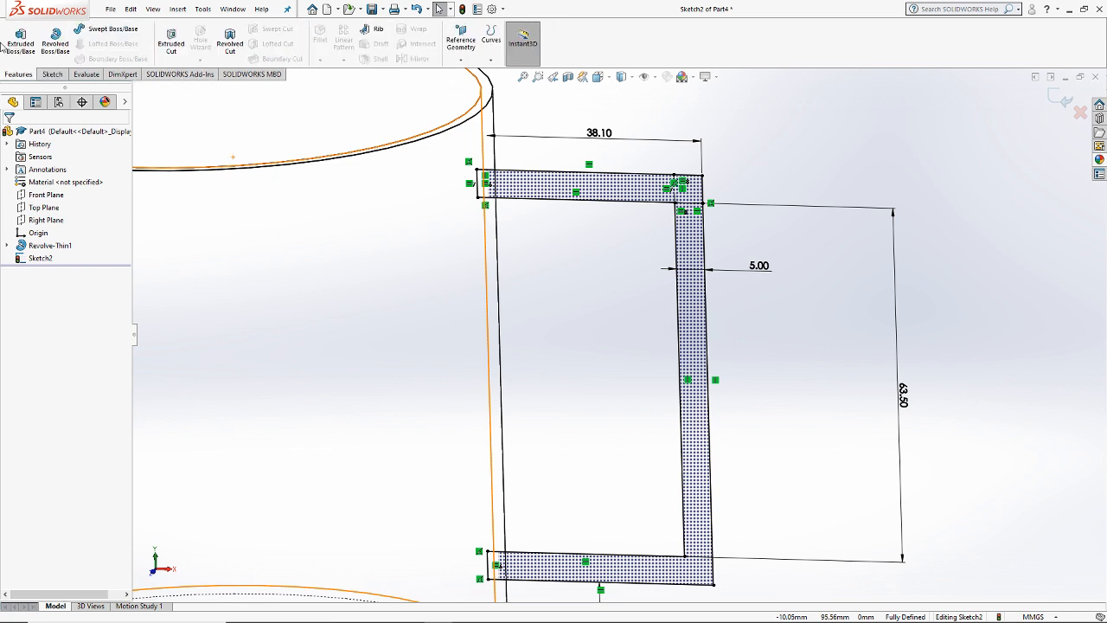
click(20, 41)
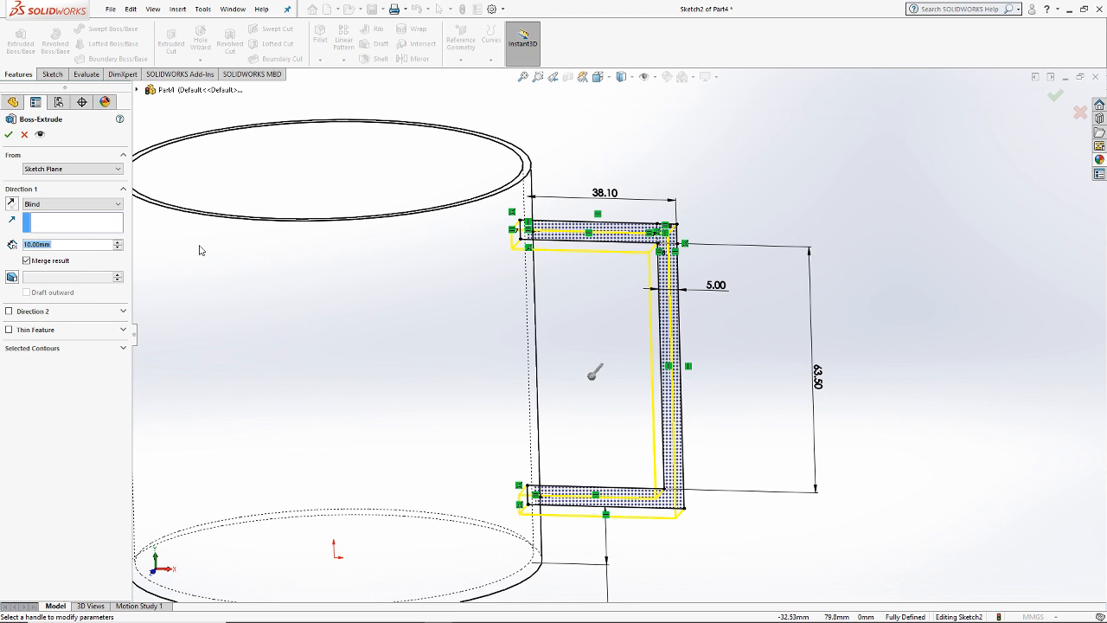
click(71, 204)
click(65, 260)
middle_drag(959, 119, 870, 195)
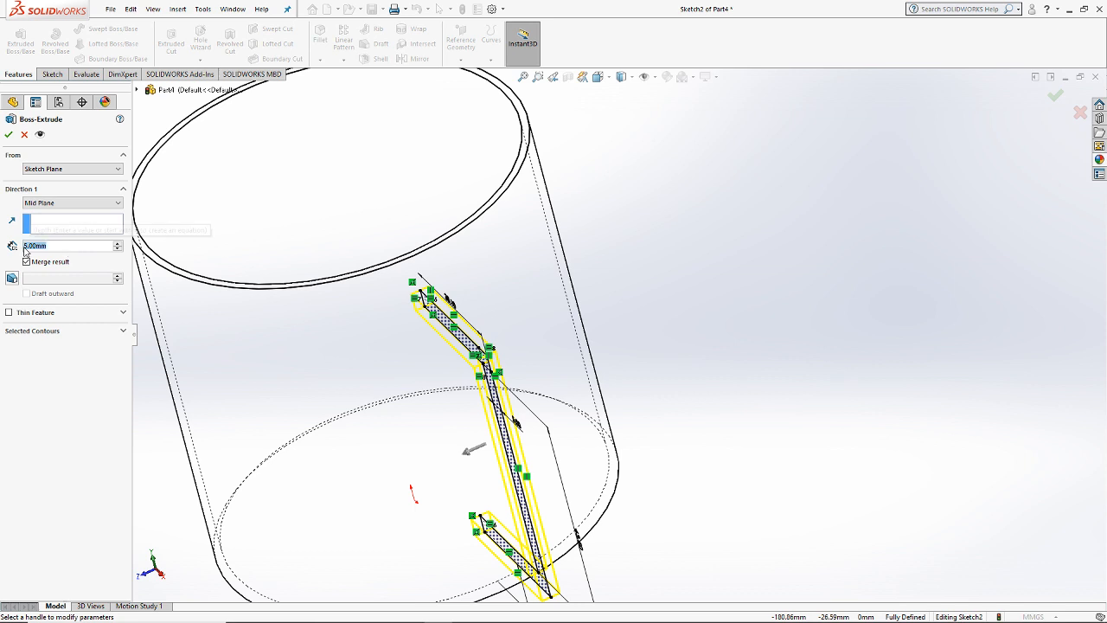
text(10)
key(Return)
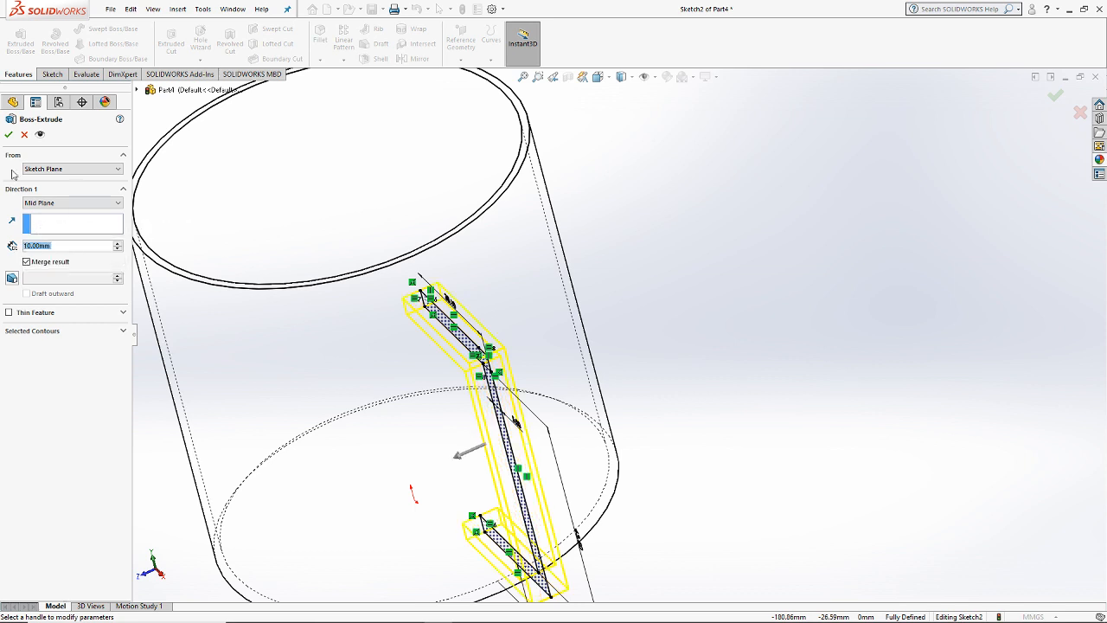
click(9, 135)
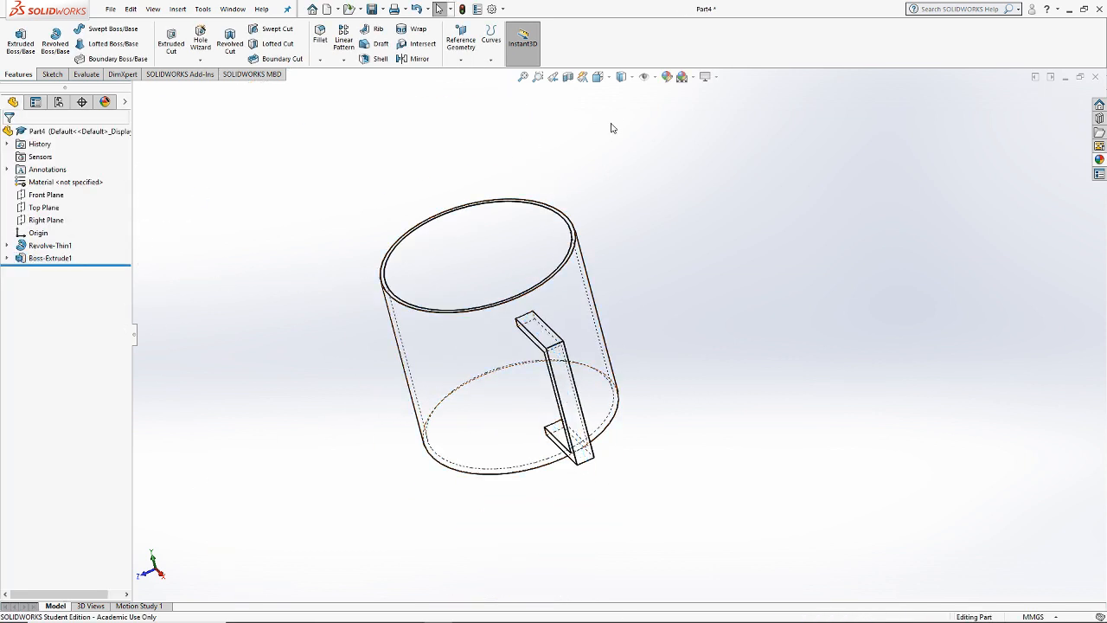
Step: Display the mug shaded with edges and inspect where the handle's arms meet the cup wall
click(623, 78)
click(622, 97)
middle_drag(600, 326, 671, 282)
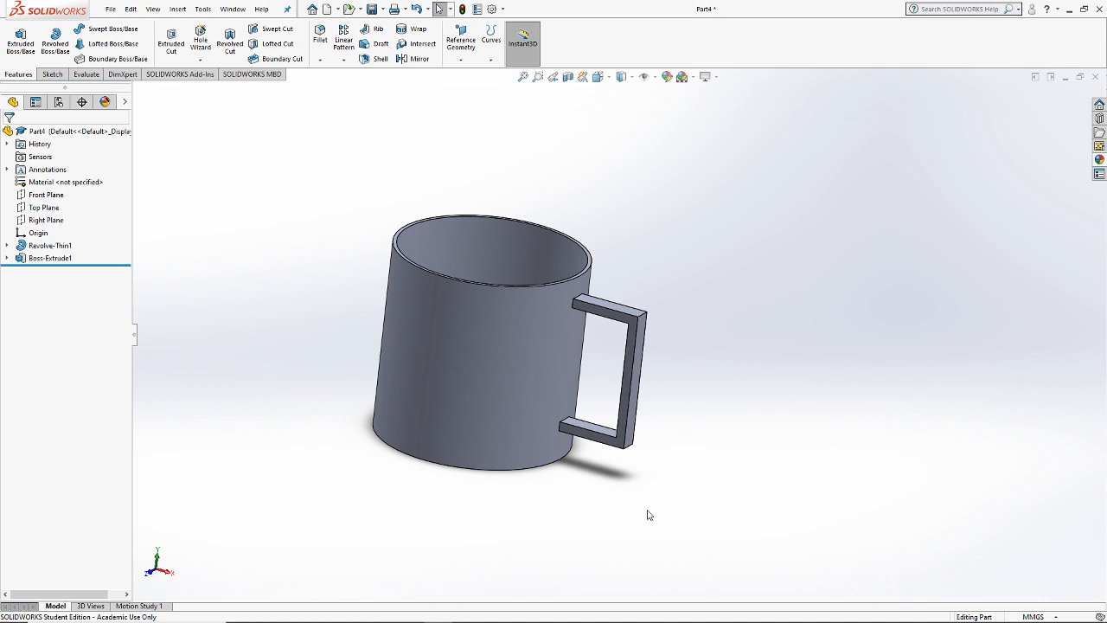
scroll(571, 268, down, 5)
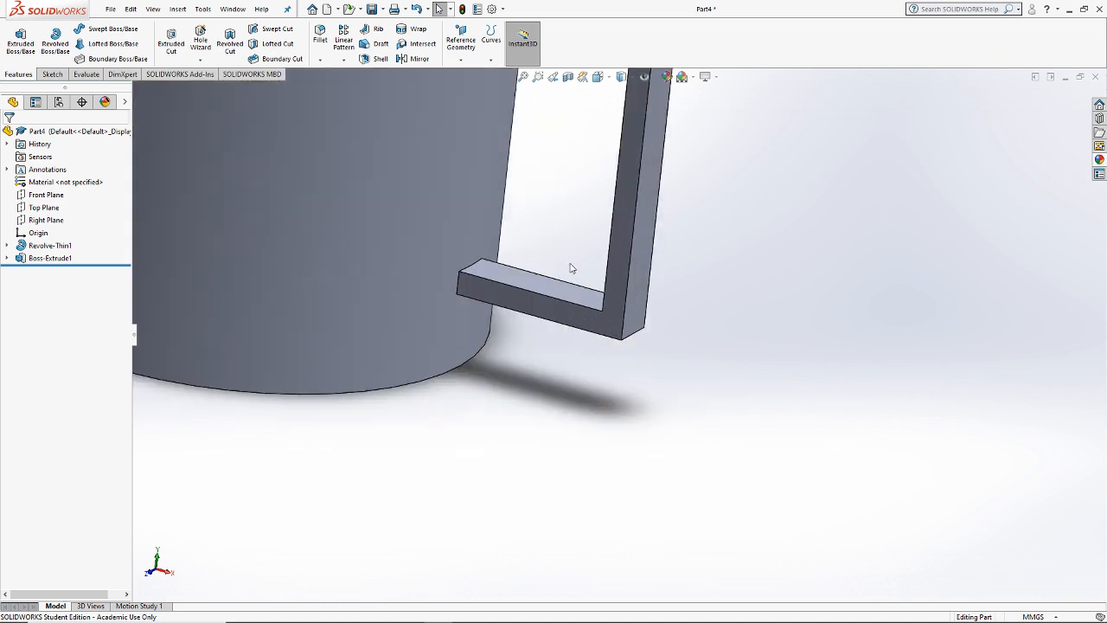
scroll(573, 267, up, 5)
scroll(575, 265, down, 8)
scroll(534, 199, down, 4)
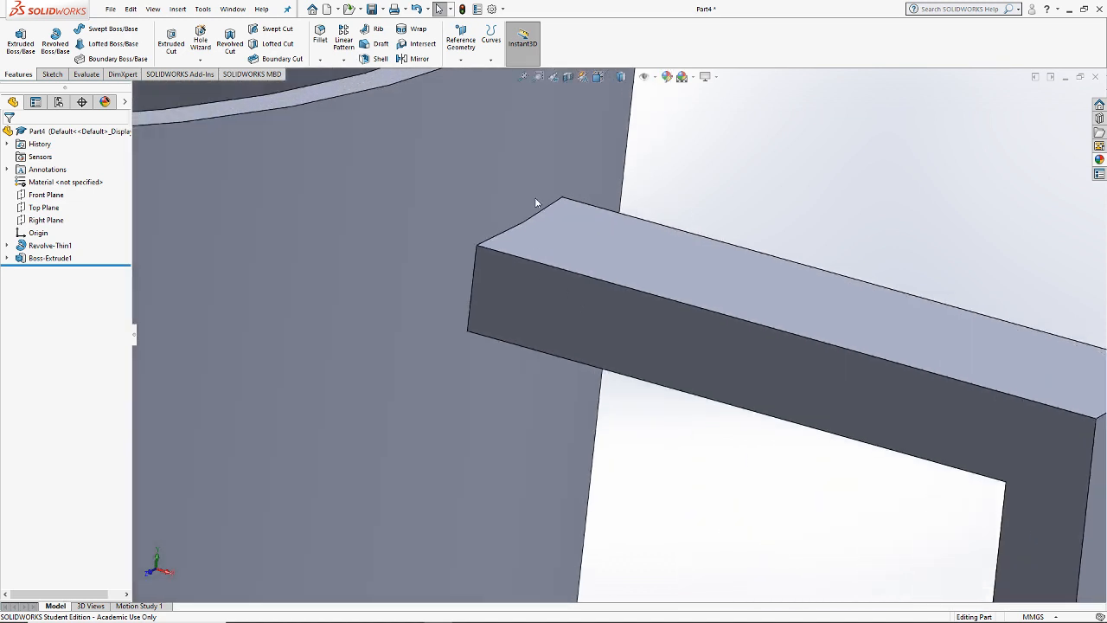
Step: Highlight the handle's sketch, display hidden lines, and examine how its upper end meets the cup wall, including from the front
click(7, 257)
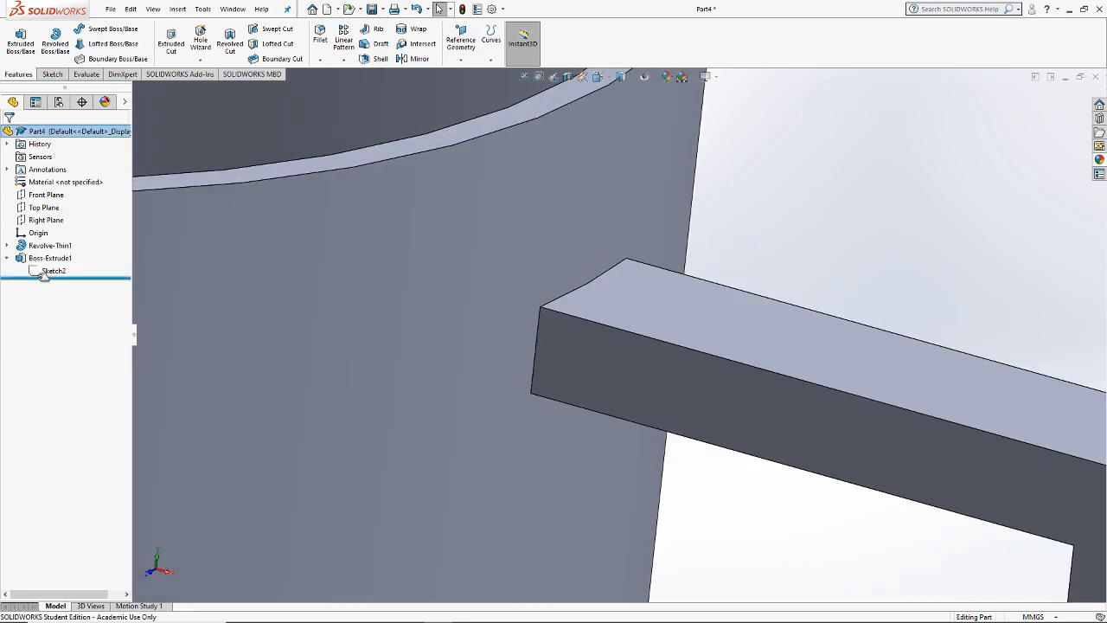
click(45, 270)
scroll(543, 297, down, 2)
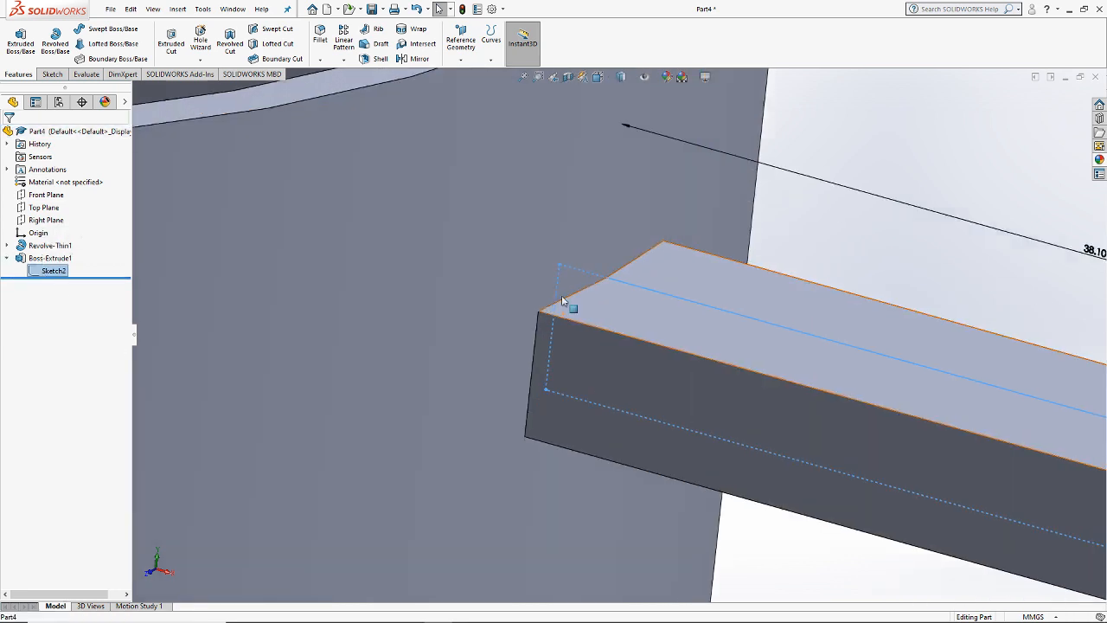
click(619, 77)
click(621, 108)
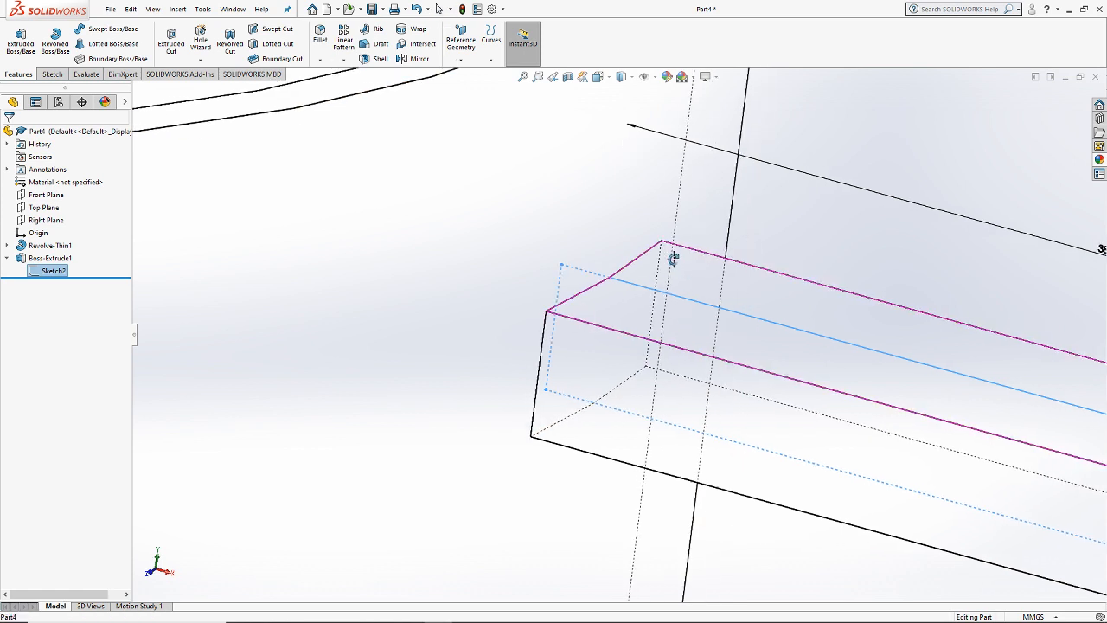
middle_drag(672, 258, 708, 244)
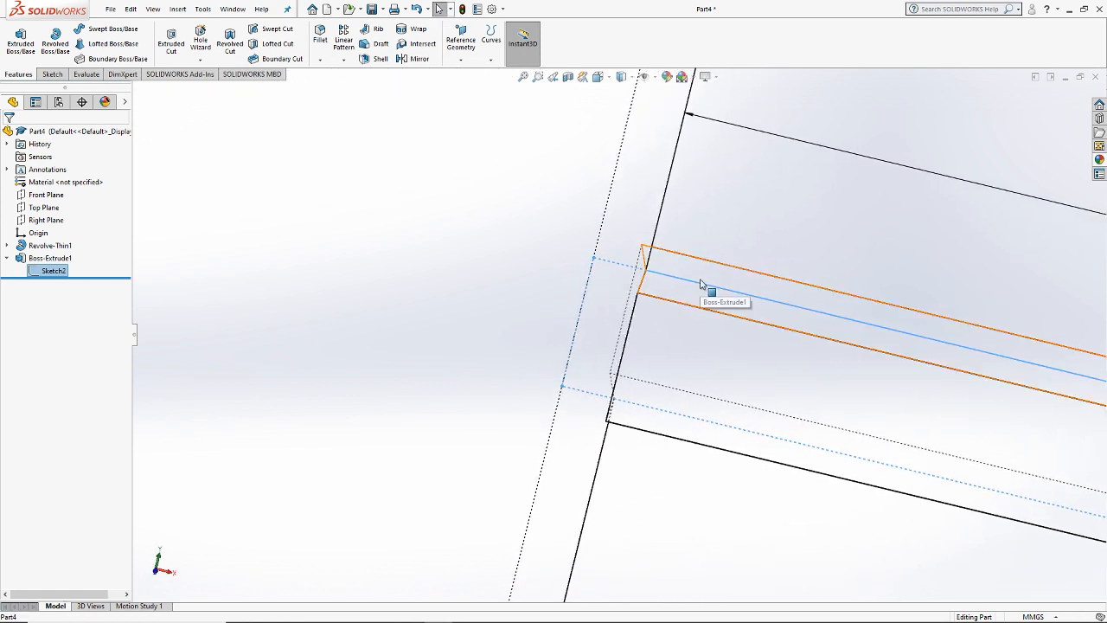
middle_drag(675, 303, 662, 313)
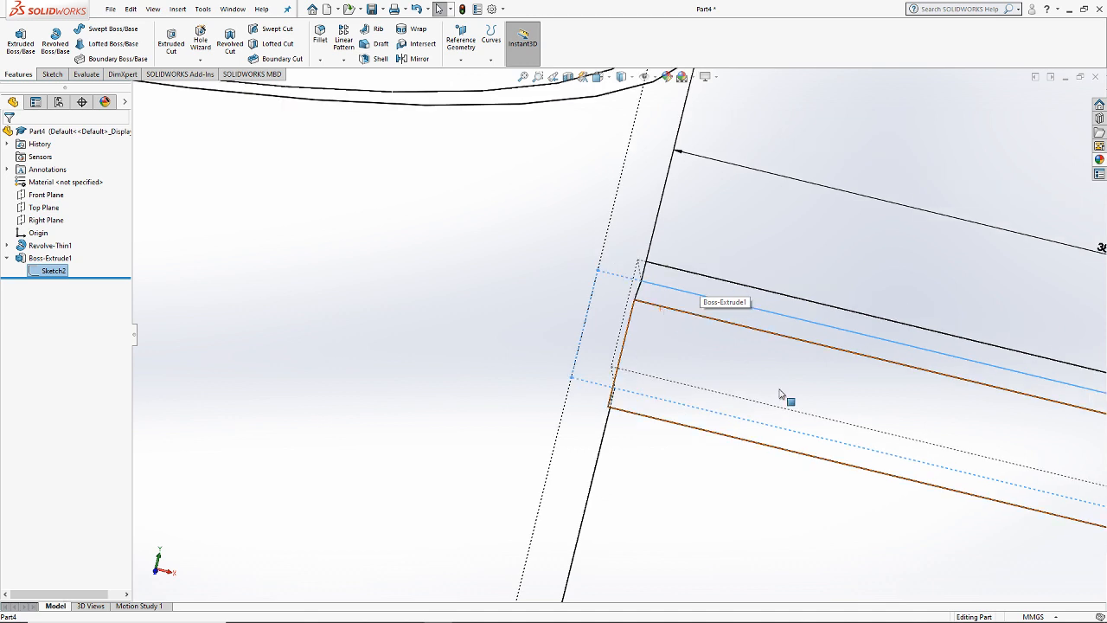
scroll(780, 394, up, 5)
click(599, 76)
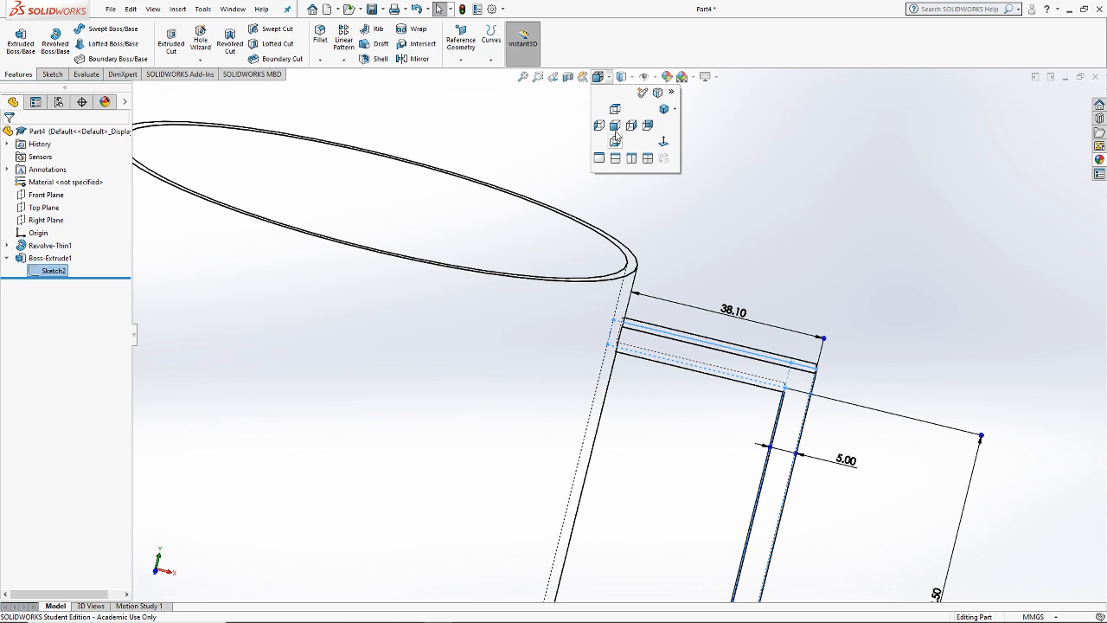
click(629, 127)
scroll(779, 193, down, 3)
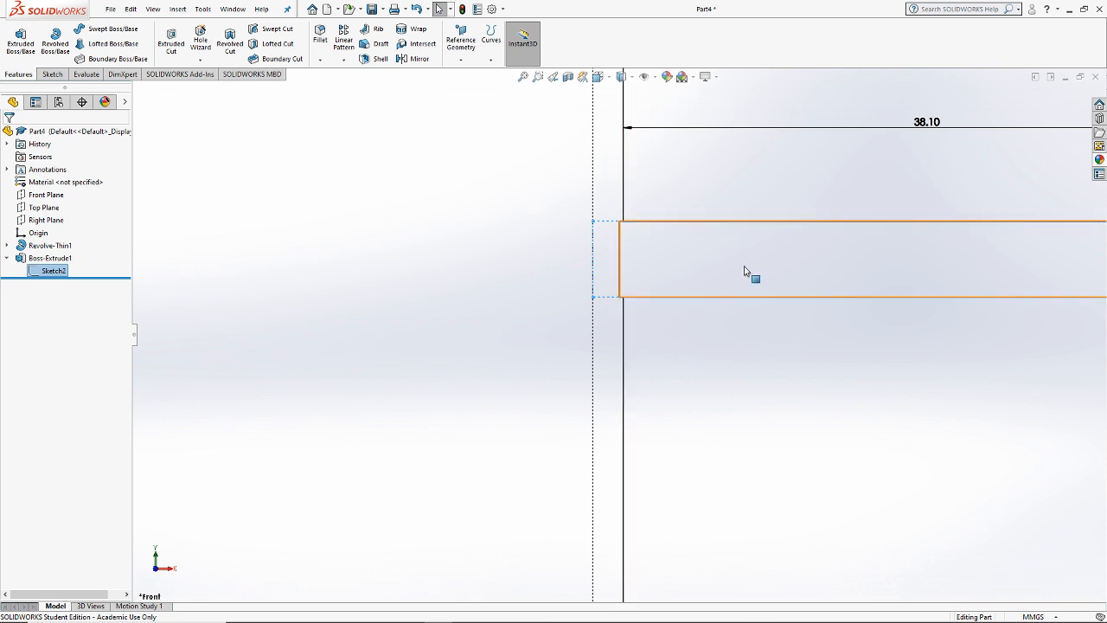
scroll(672, 338, up, 5)
Step: Return the mug to the shaded with edges display in an angled view and clear the sketch selection
click(620, 78)
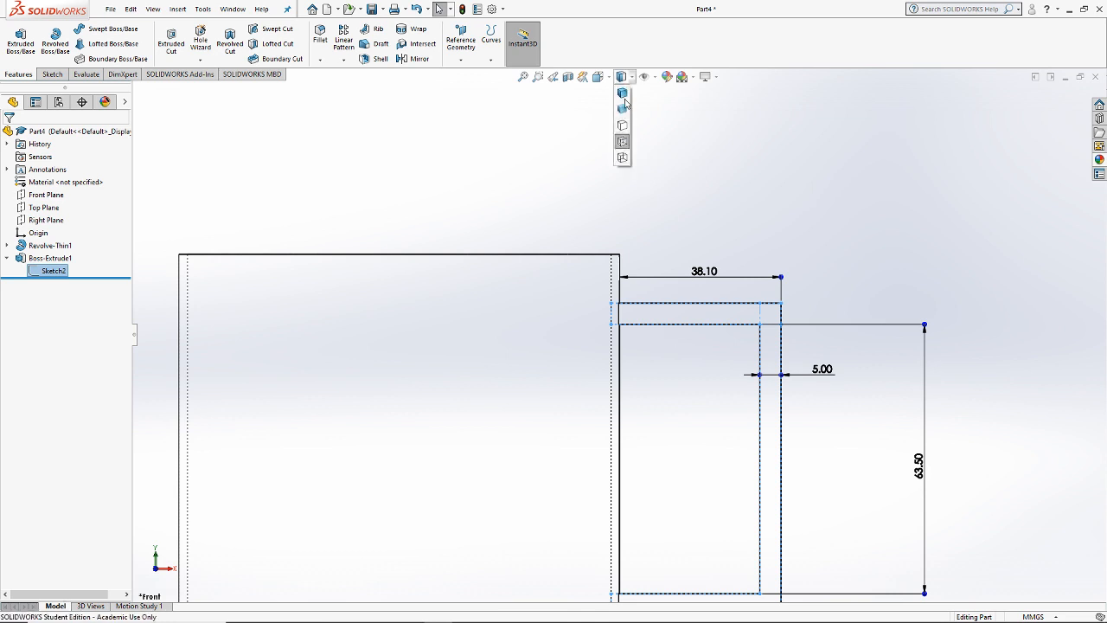
click(622, 95)
middle_drag(709, 216, 691, 329)
key(Escape)
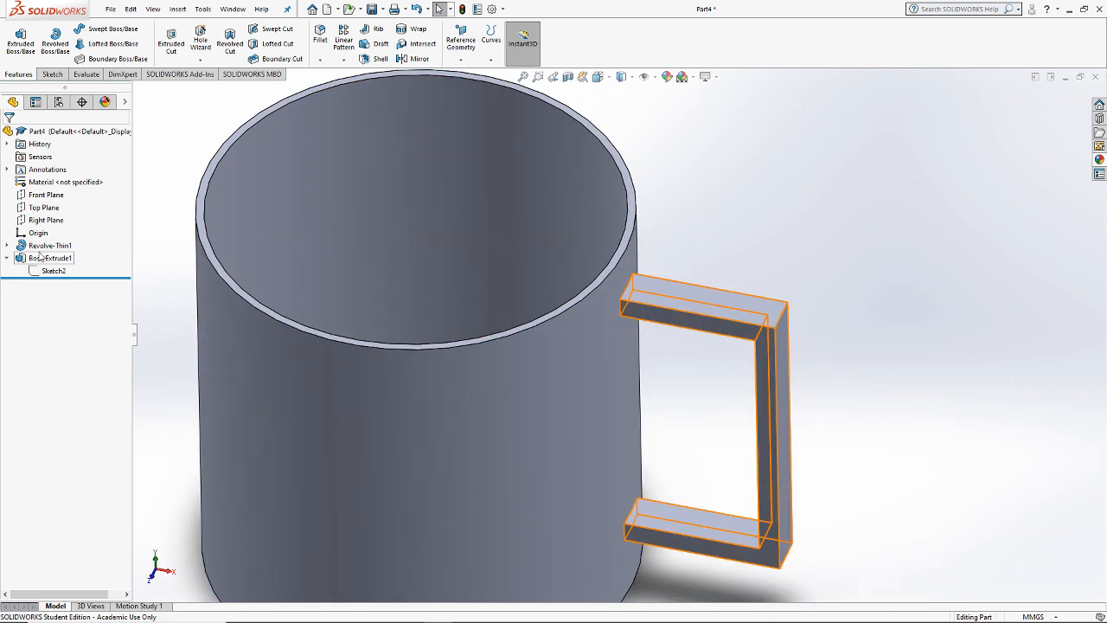
Step: Set the handle's mid-plane extrusion depth to 50 mm and examine how its arms meet the curved cup wall
right_click(50, 258)
click(45, 223)
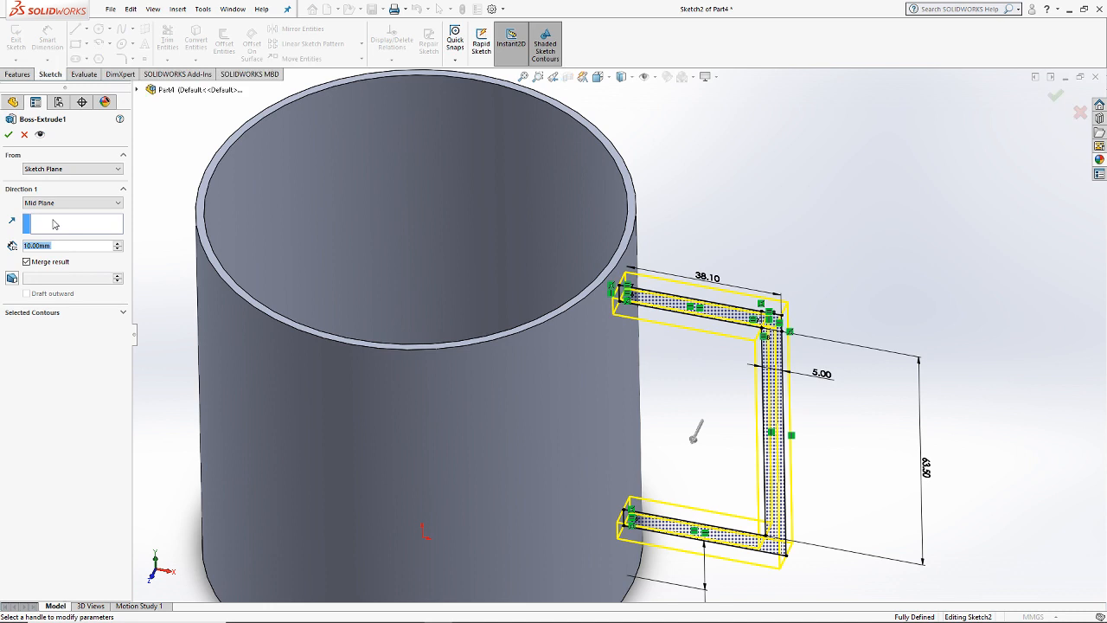
text(50mm)
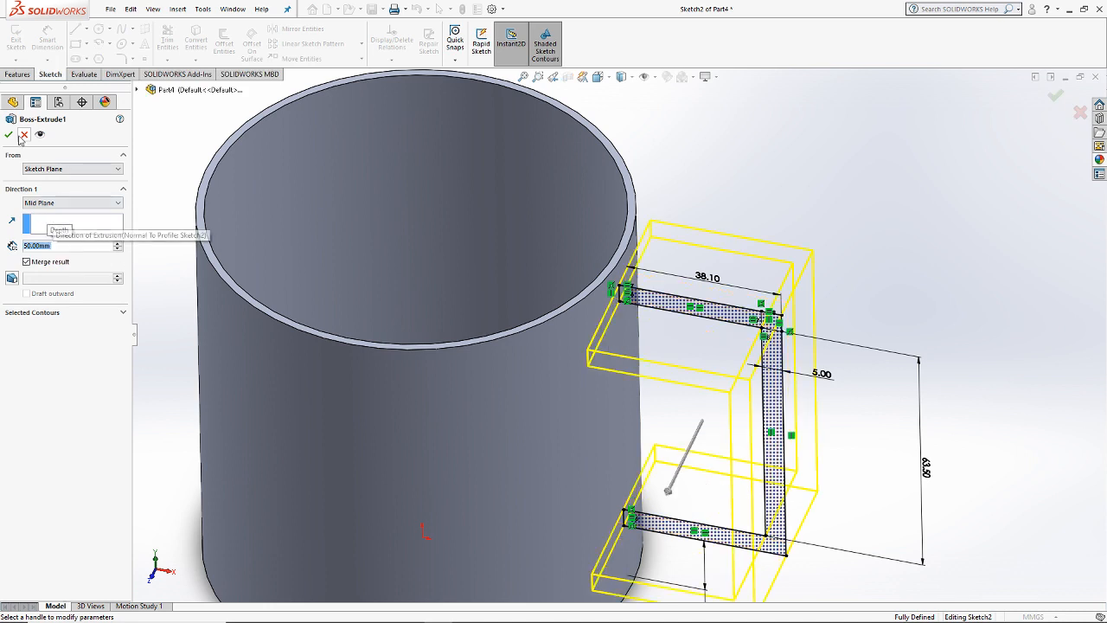
click(9, 134)
scroll(662, 264, down, 5)
scroll(662, 264, up, 3)
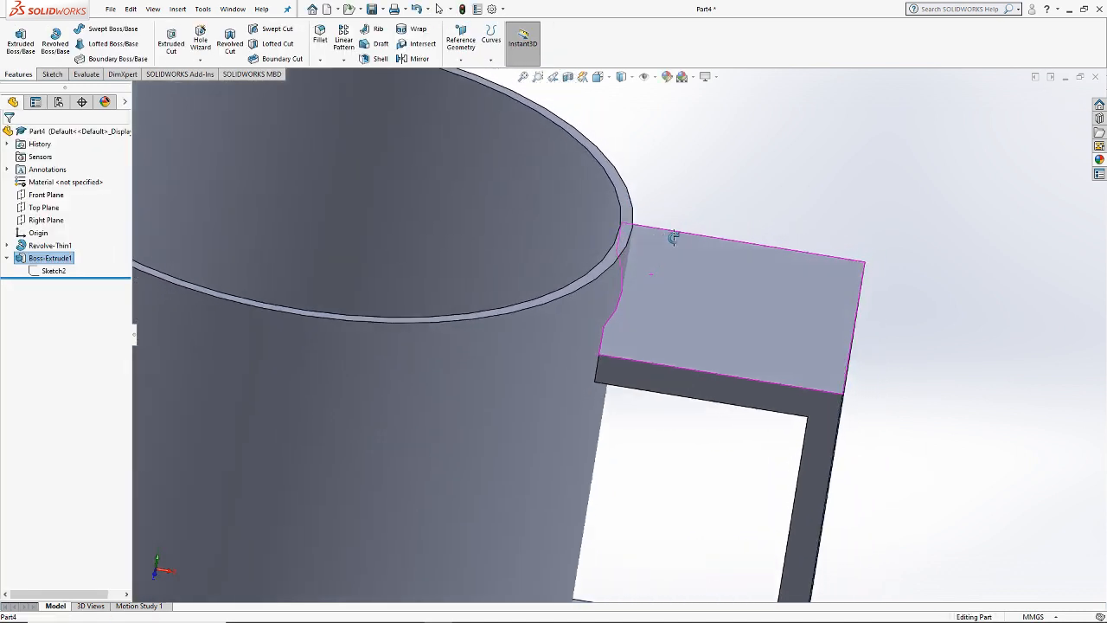
scroll(649, 241, down, 3)
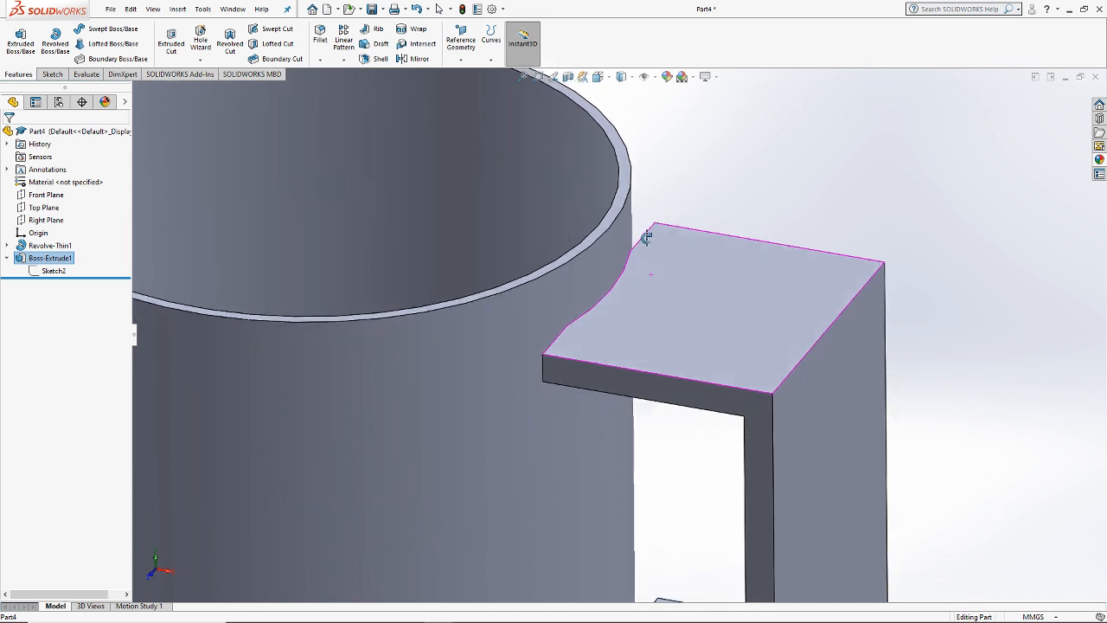
middle_drag(647, 238, 662, 210)
scroll(693, 381, up, 5)
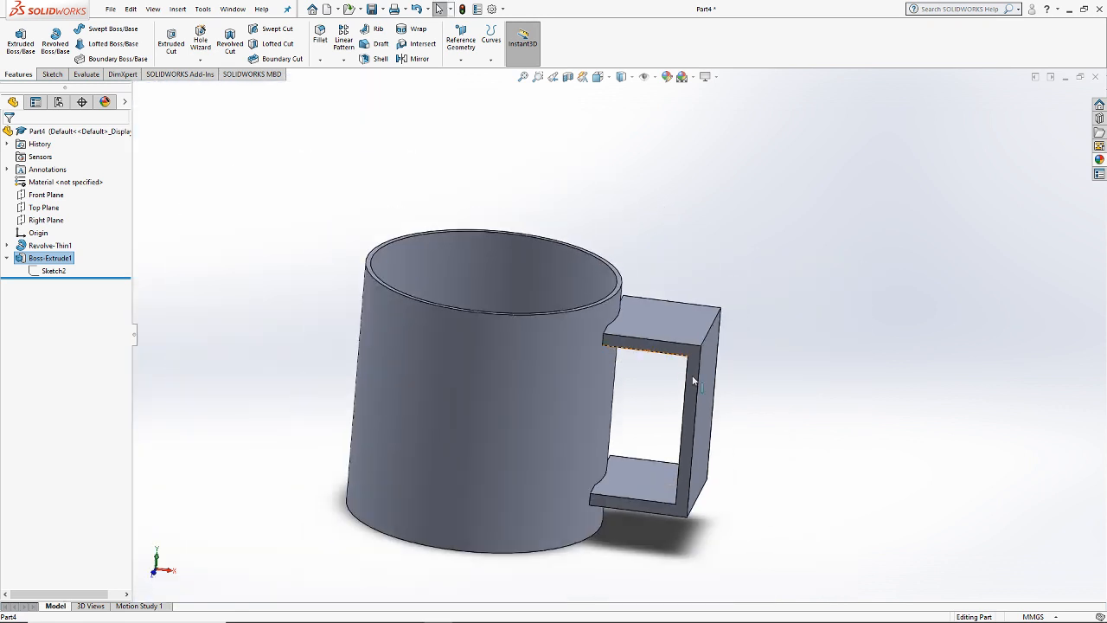
Step: Delete the handle's extrusion while keeping its sketch
right_click(34, 261)
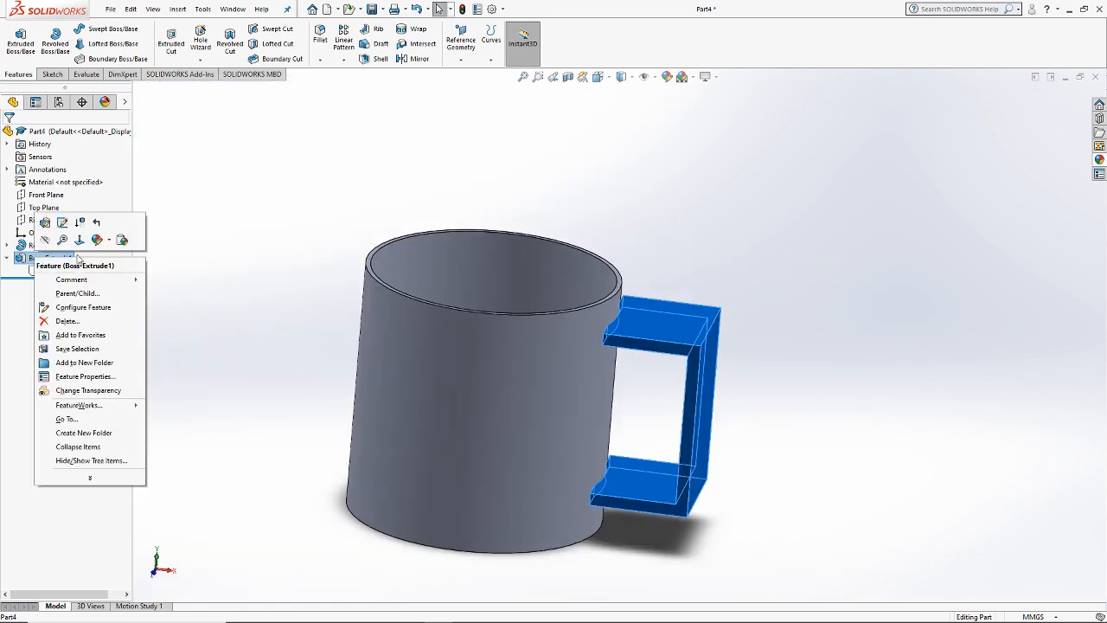
click(67, 321)
click(635, 261)
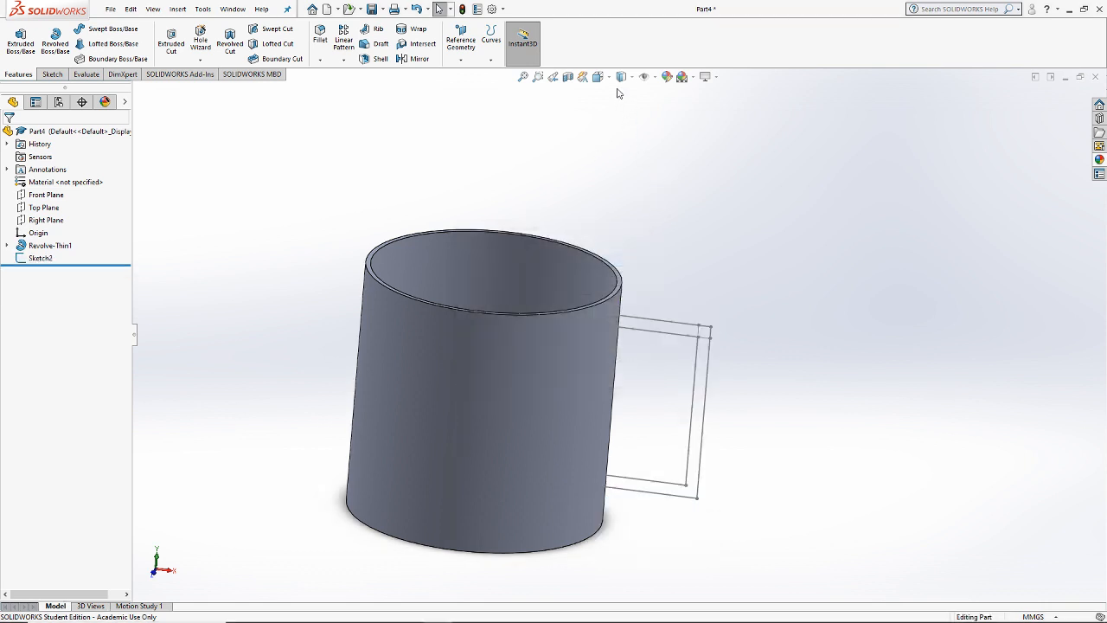
Step: Show the cup and handle sketch from the front with hidden lines visible
click(621, 76)
click(613, 166)
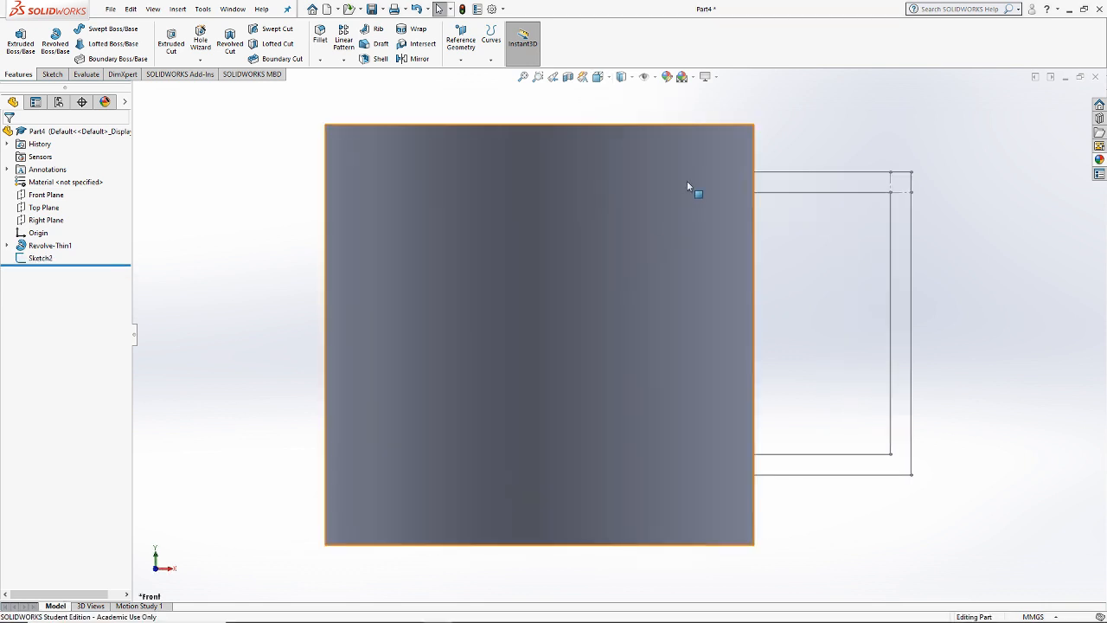
click(620, 76)
click(624, 147)
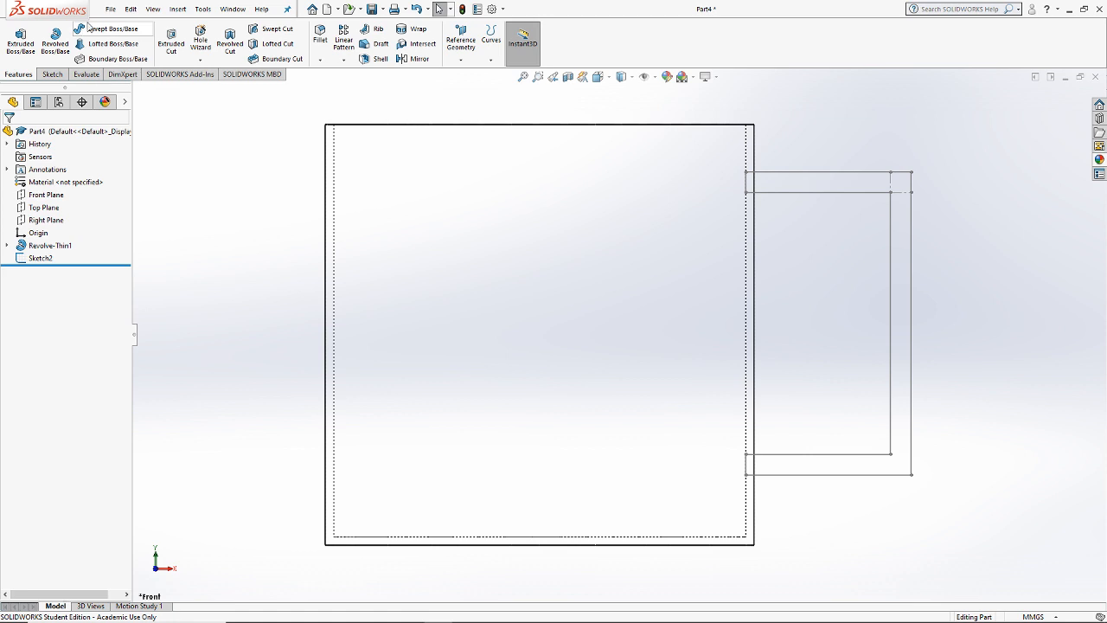
Step: Add a vertical, infinite-length construction line through the origin in the handle's sketch
right_click(45, 259)
click(55, 229)
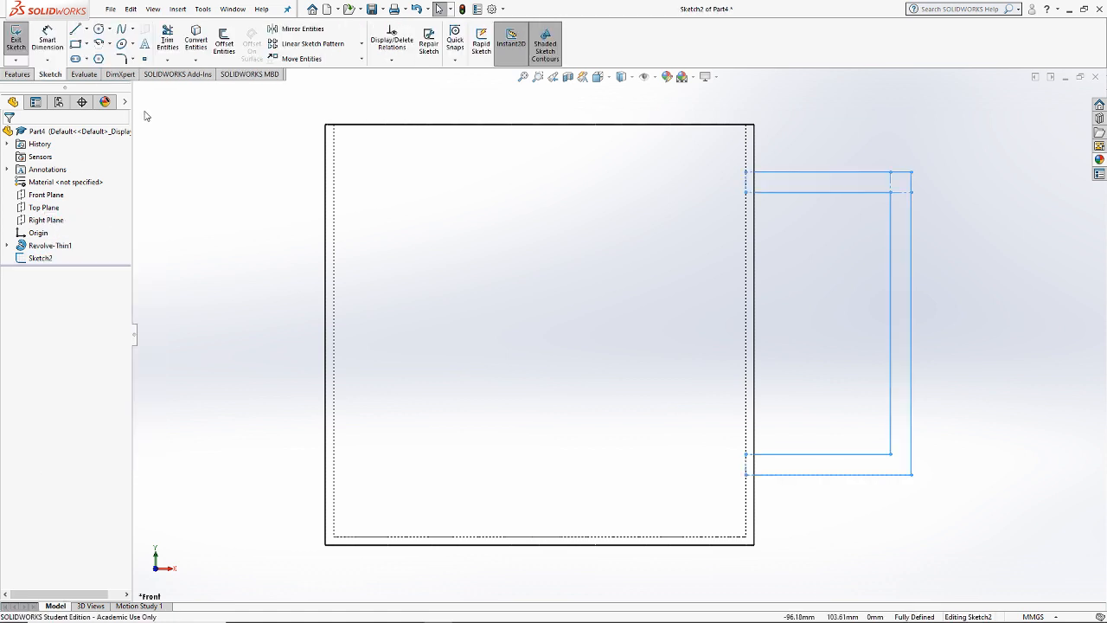
click(75, 28)
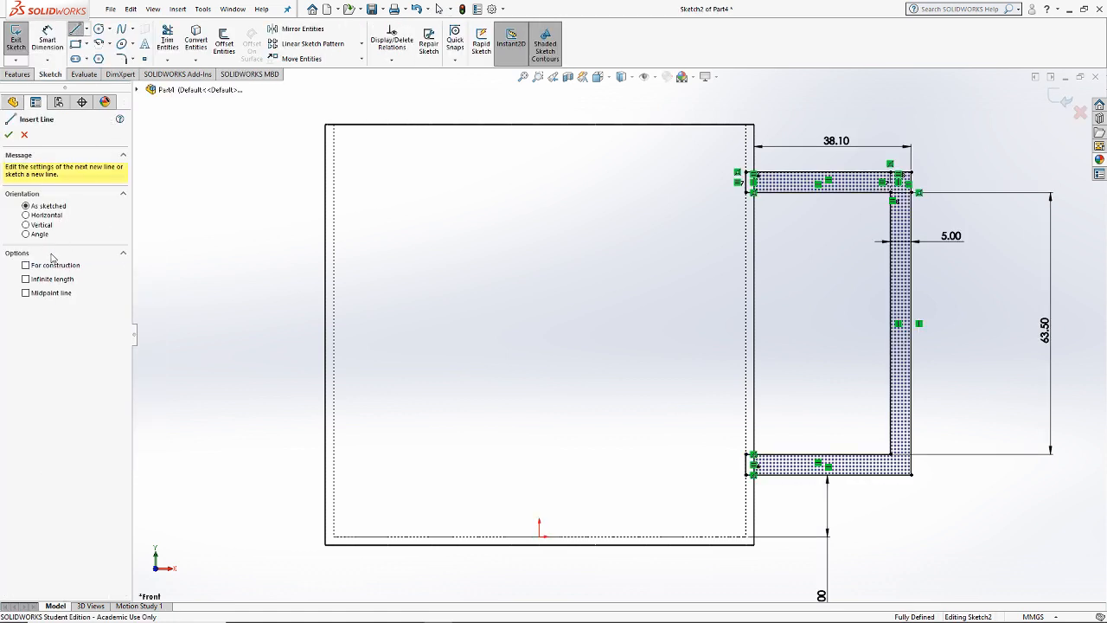
click(40, 225)
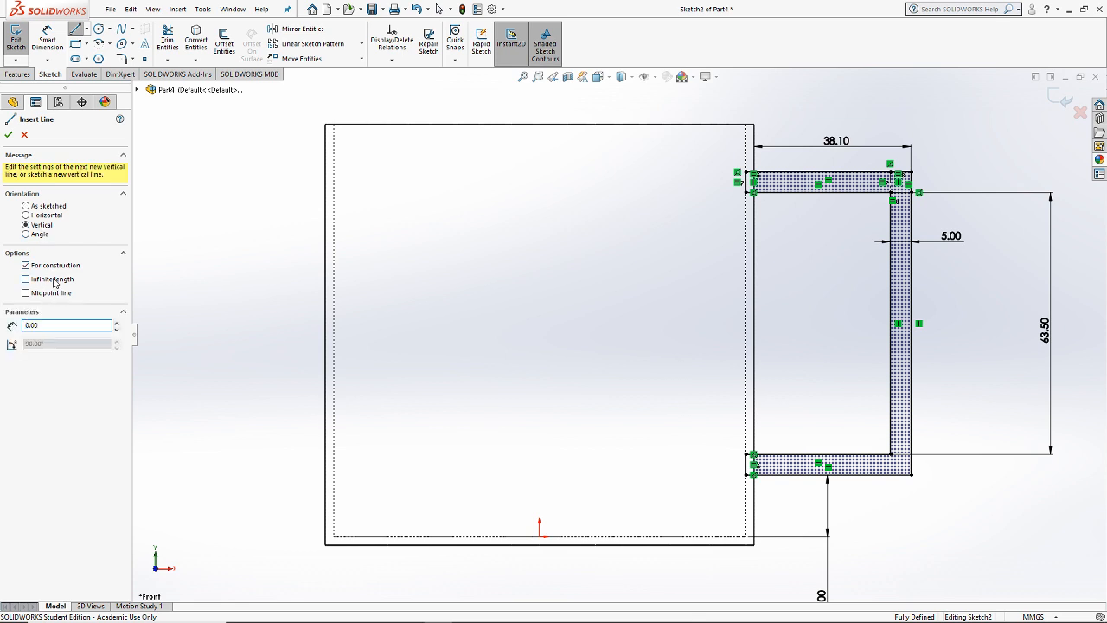
click(540, 532)
key(Escape)
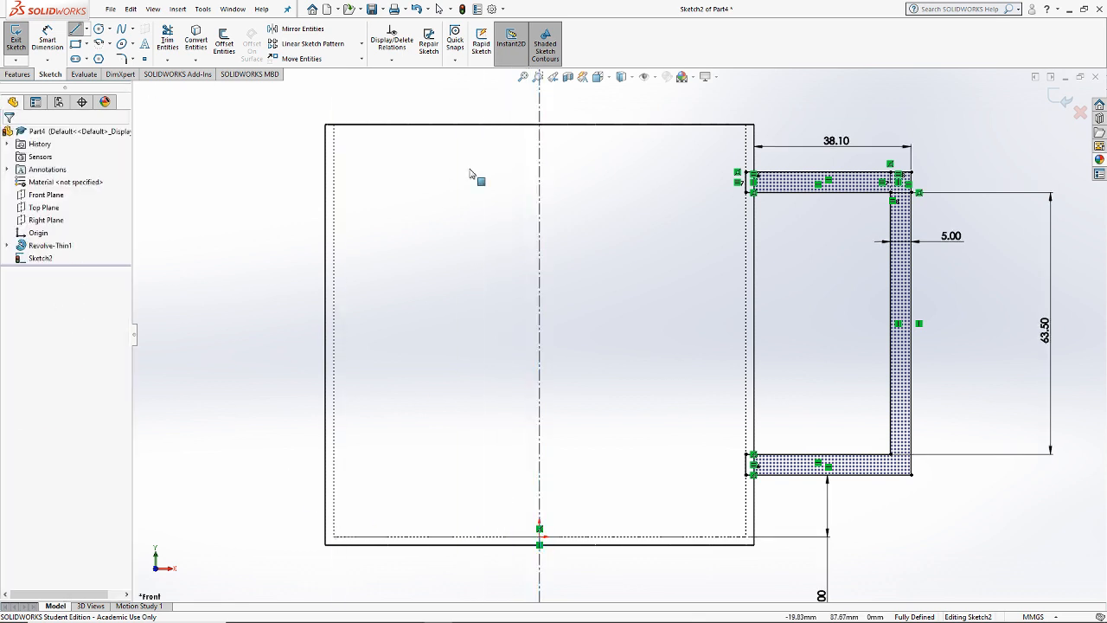
Step: Revolve the handle profile 15 degrees about the vertical construction line using Mid Plane, merged with the cup
click(49, 245)
click(17, 75)
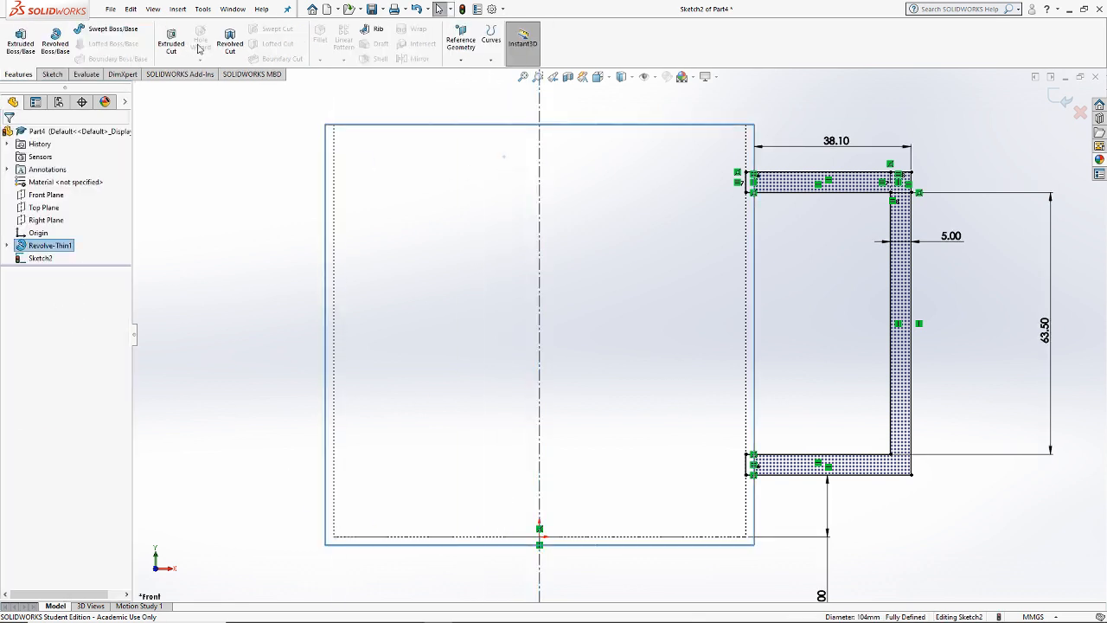
click(57, 43)
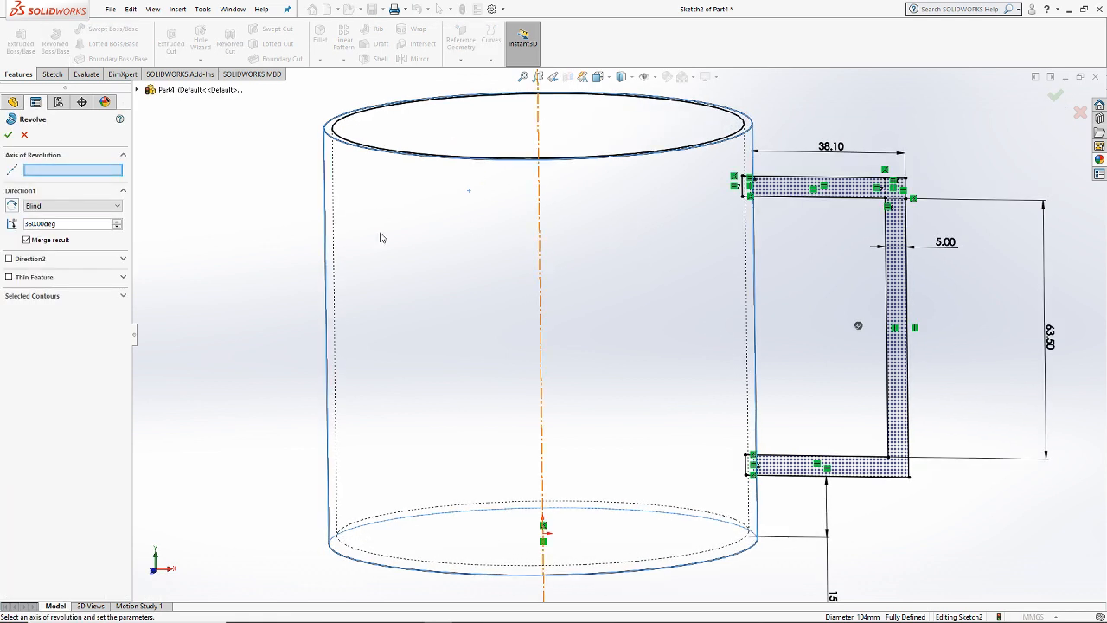
click(540, 149)
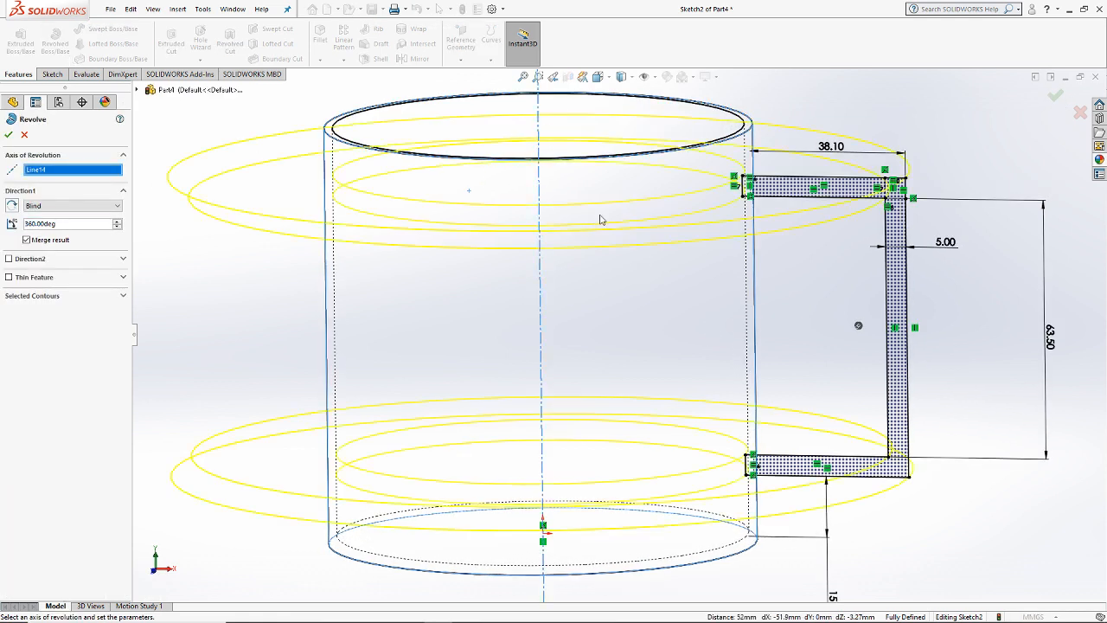
click(73, 205)
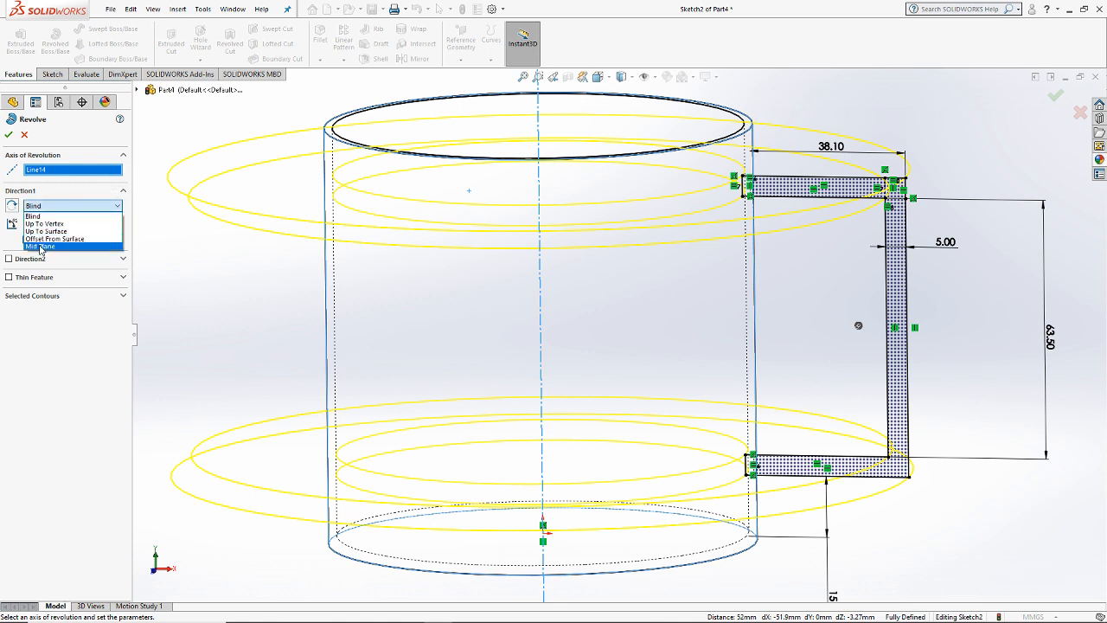
click(43, 246)
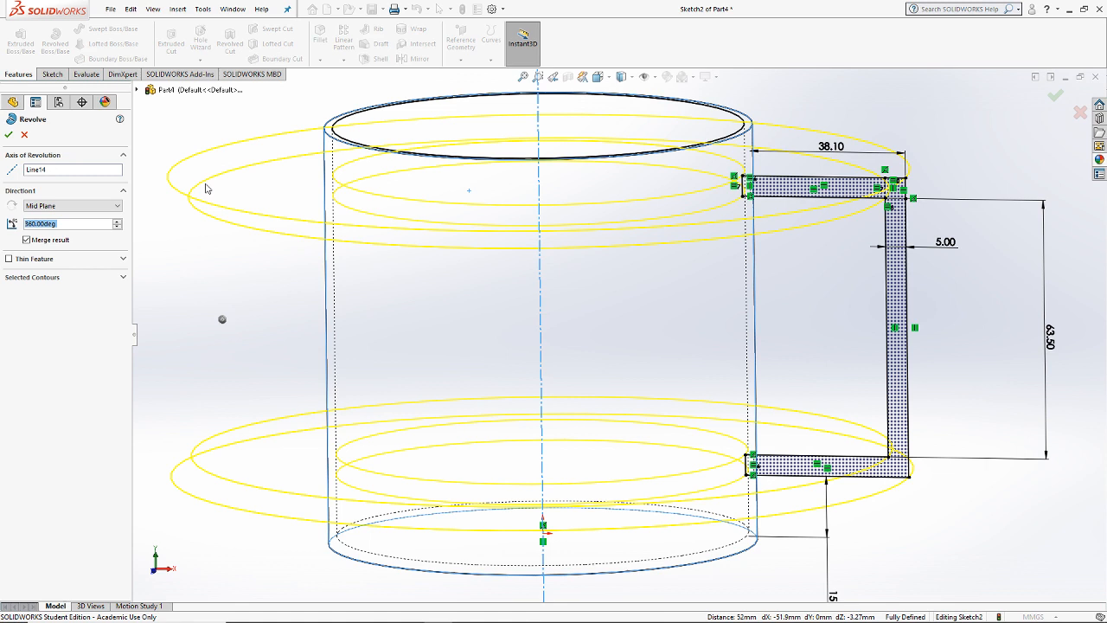
text(15)
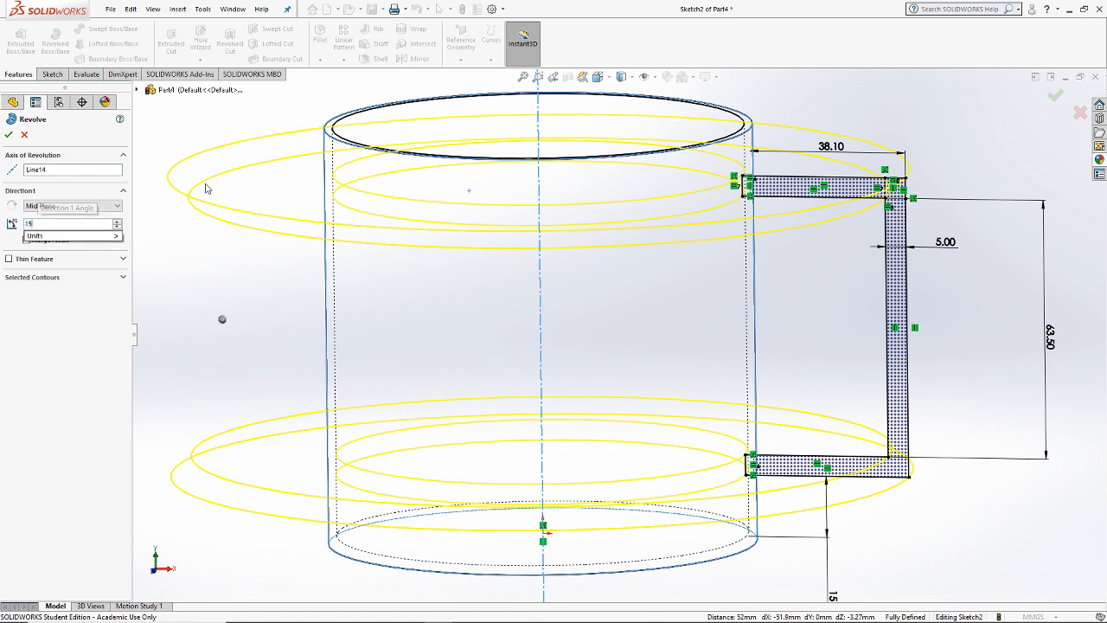
key(Return)
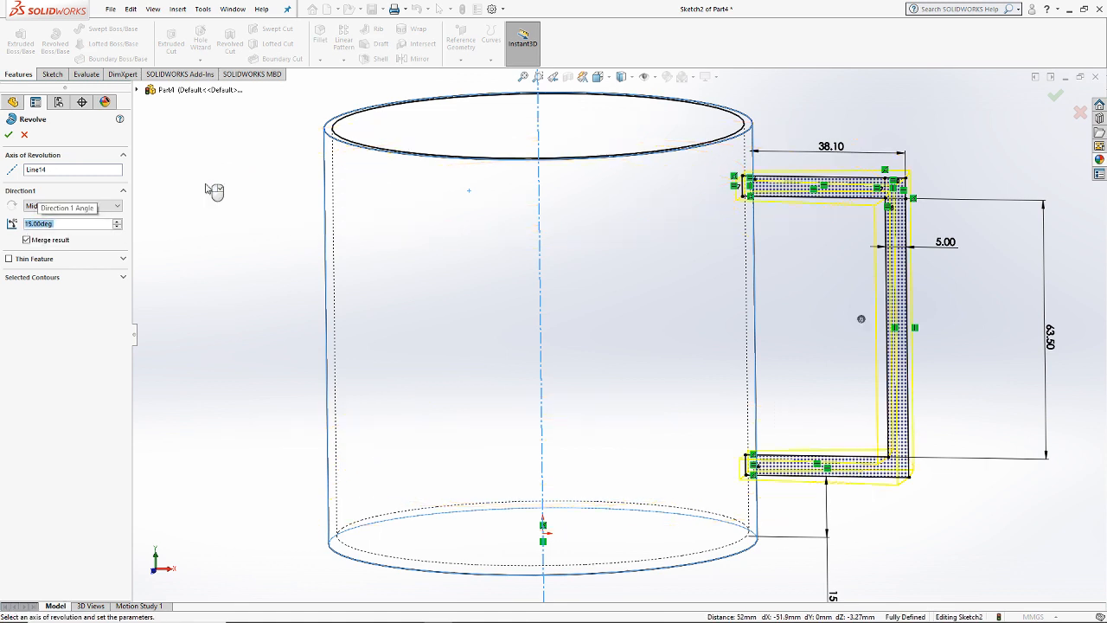
click(8, 134)
Step: Display the mug shaded with edges and view the revolved handle from an angle above
click(631, 77)
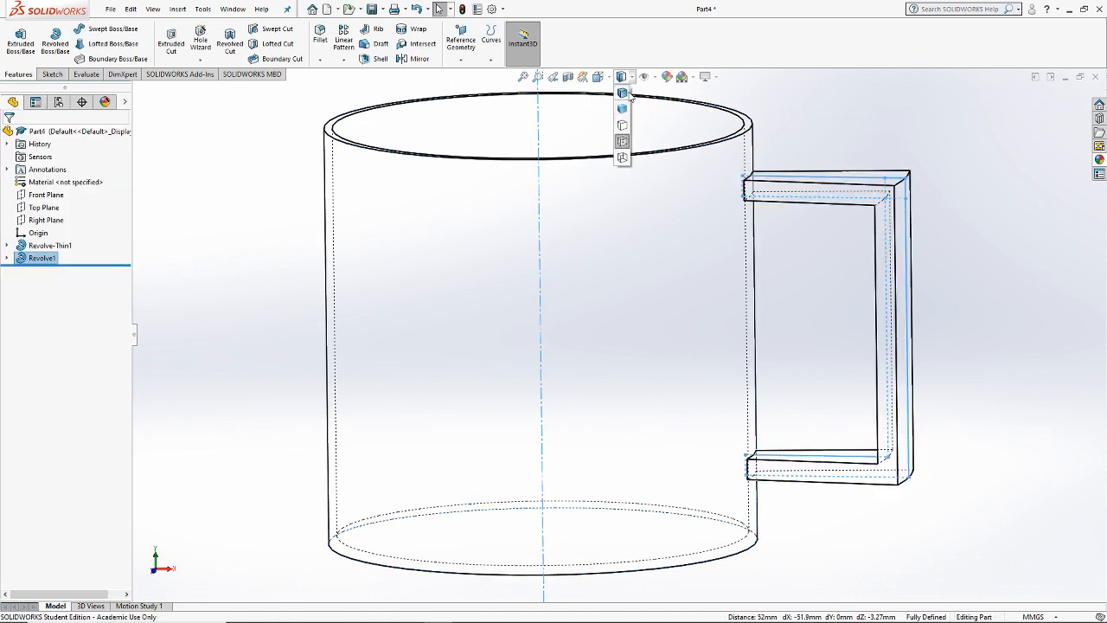
click(623, 93)
mouse_move(903, 191)
middle_down()
mouse_move(925, 259)
mouse_move(981, 340)
middle_up()
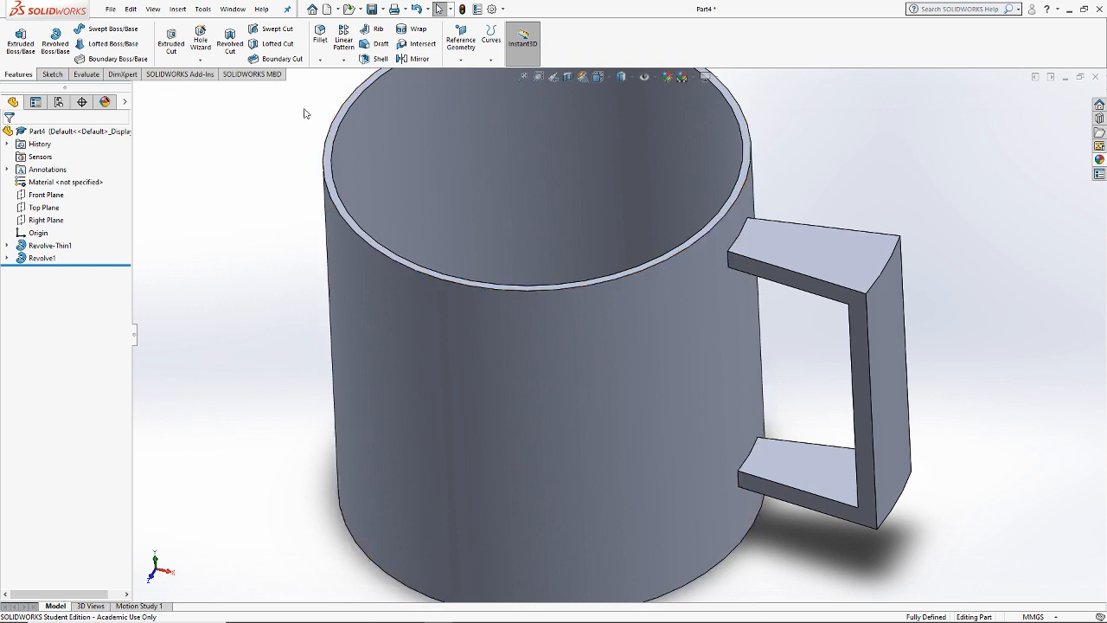
Step: Start a Fillet on the outer and inner vertical edges of the handle's front side, with a 1 mm radius and full preview
click(319, 36)
scroll(861, 363, down, 5)
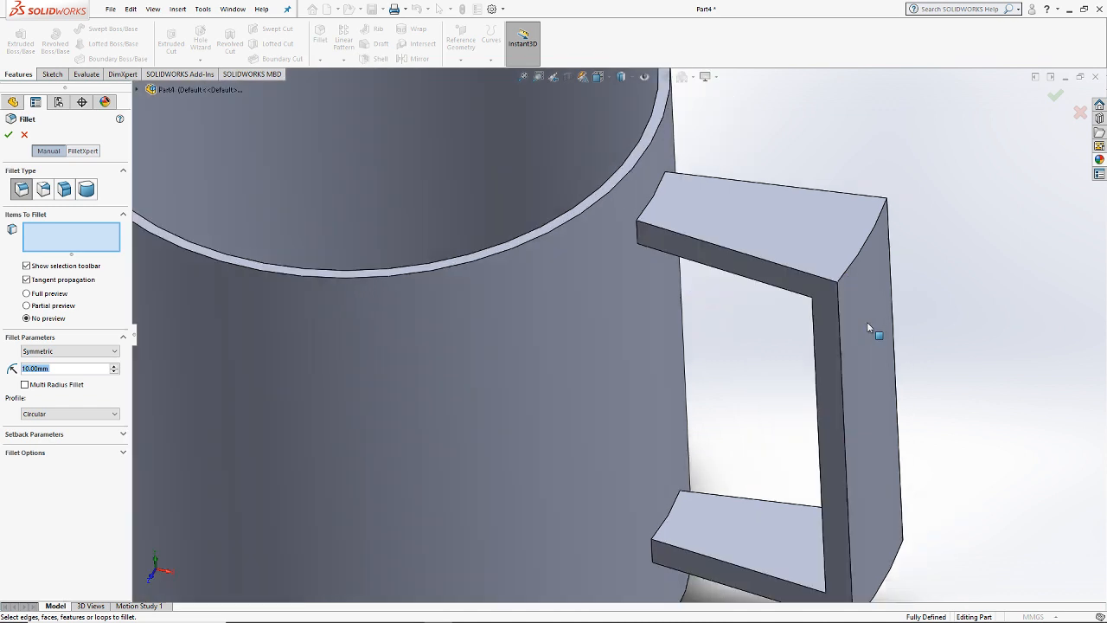
click(803, 295)
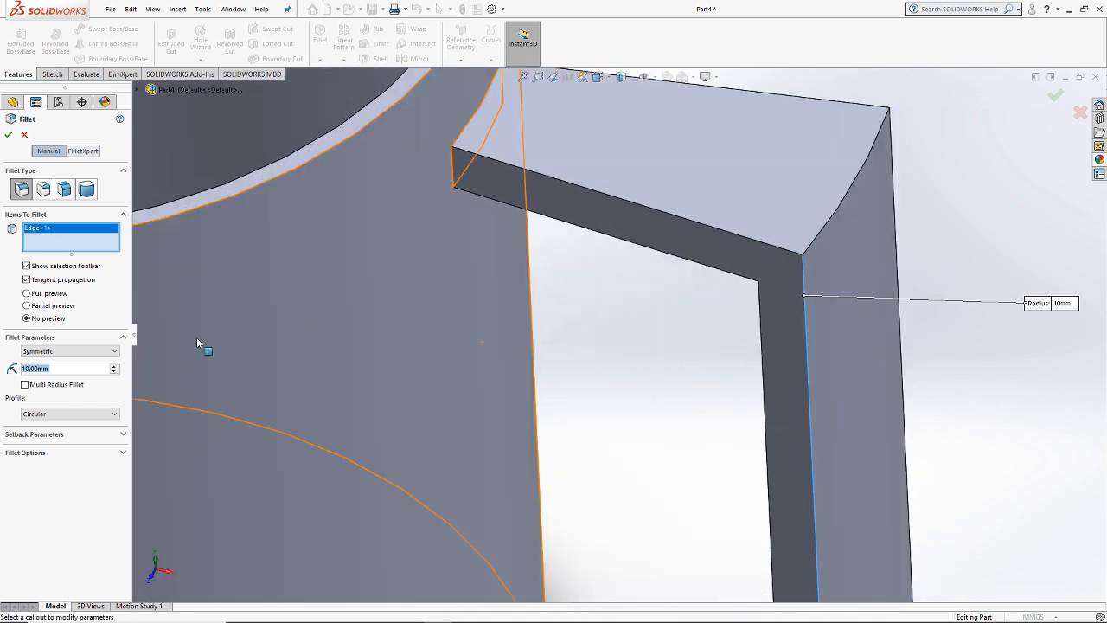
text(2)
key(Return)
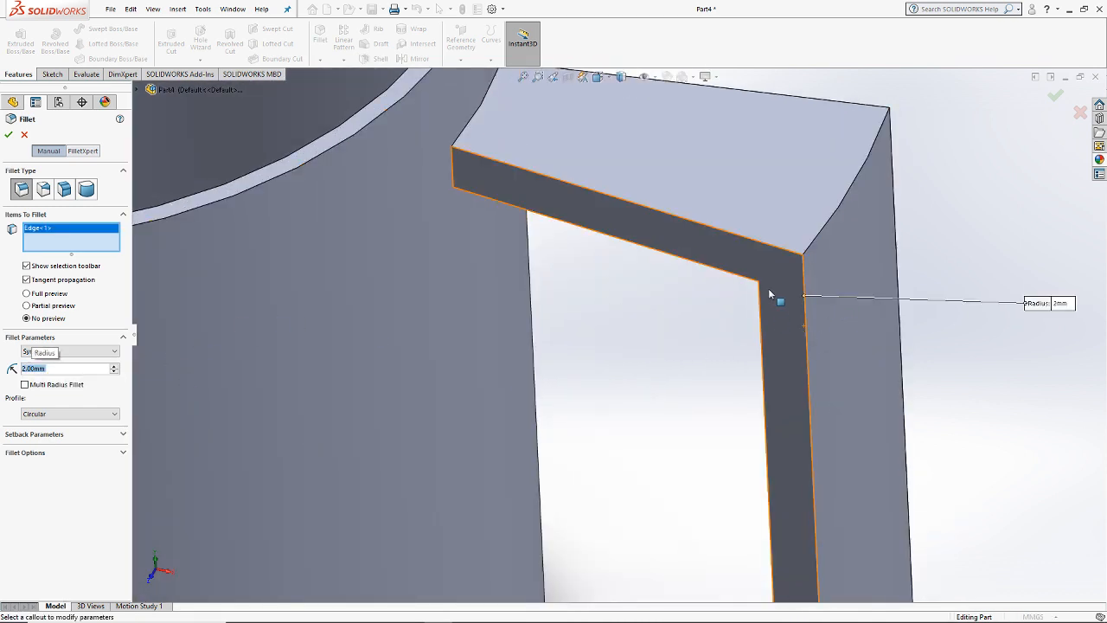
click(765, 343)
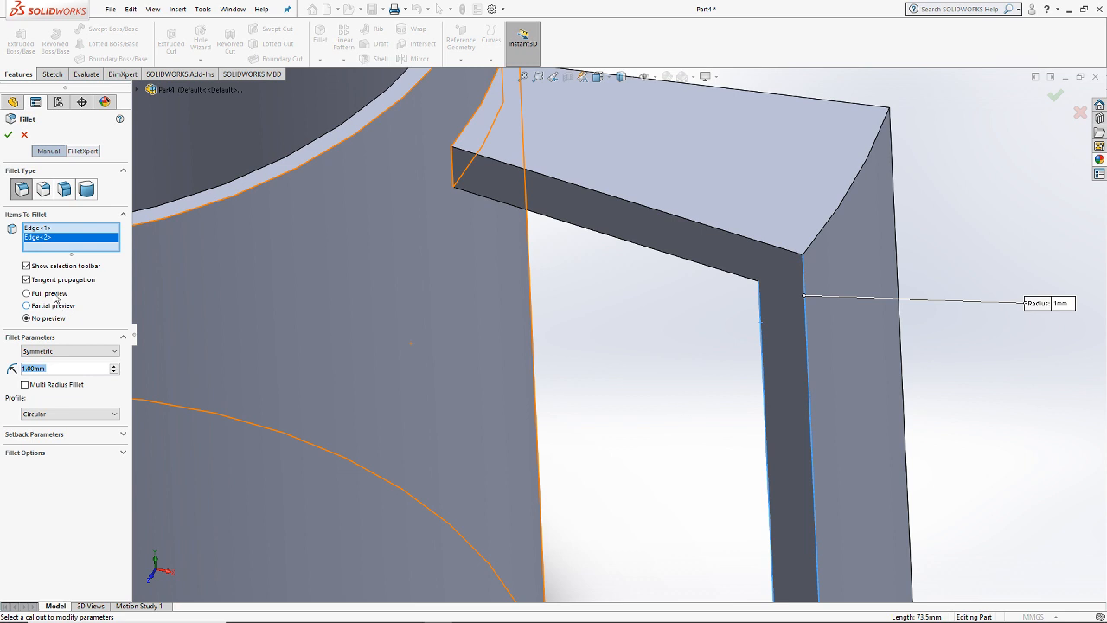
click(27, 293)
middle_drag(796, 294, 781, 168)
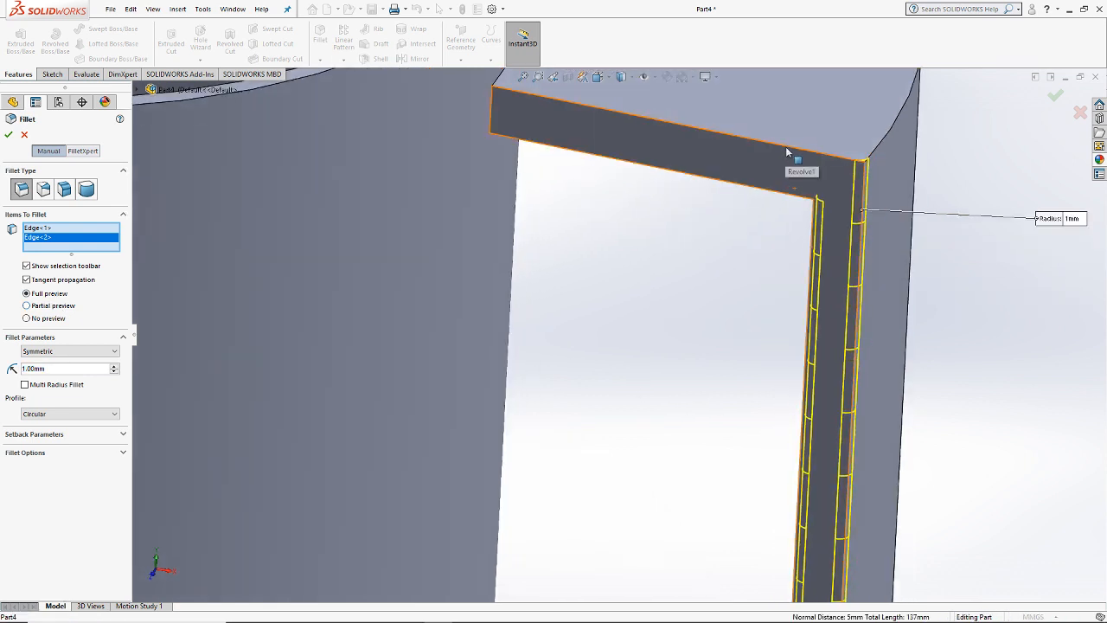
Step: Add the front outer and inner edges of the handle's upper and lower arms to the fillet
click(787, 153)
click(786, 195)
scroll(605, 342, up, 3)
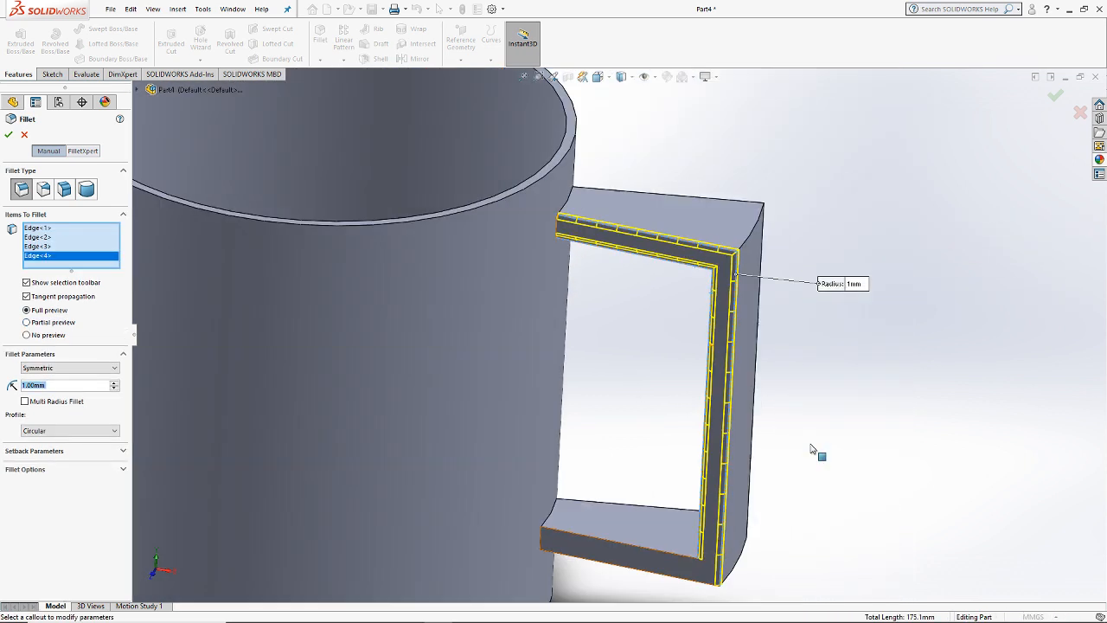
scroll(810, 449, up, 1)
click(650, 517)
click(639, 537)
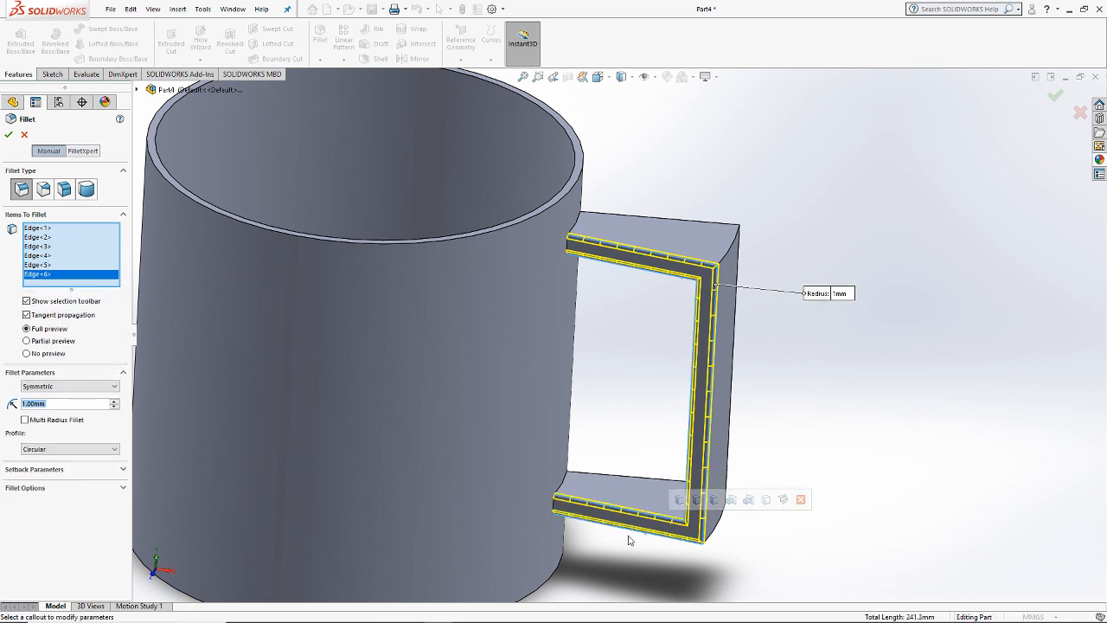
Step: Set the radius of the handle fillet to 3 mm
text(2)
key(Return)
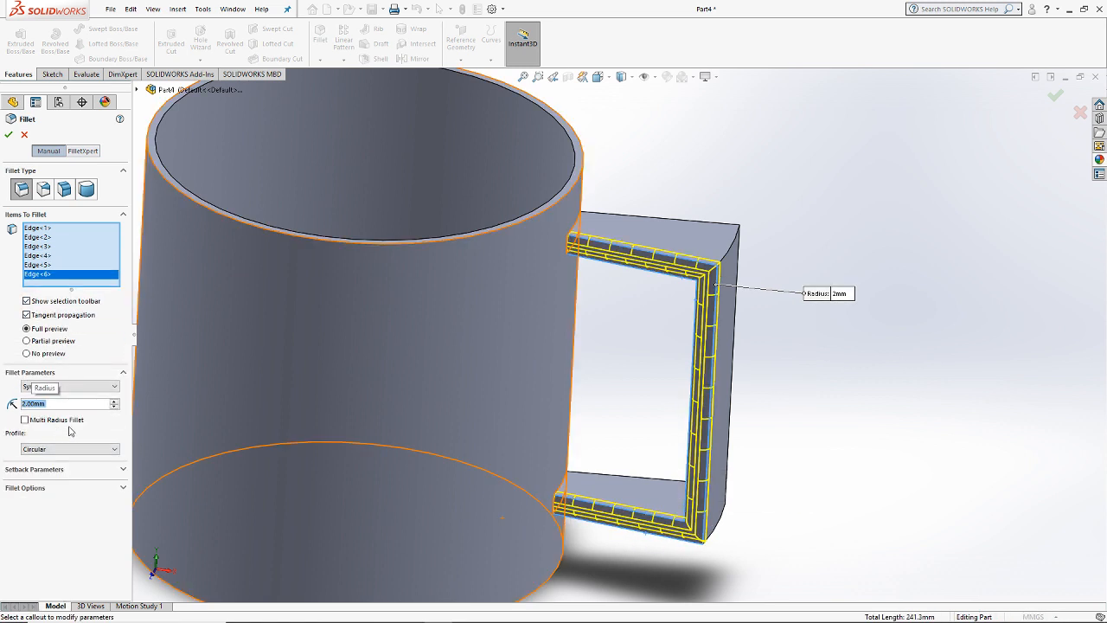
text(3)
key(Return)
Step: Add the back edges of the handle's upper arm and the back outer vertical edge to the fillet
middle_drag(721, 346, 765, 339)
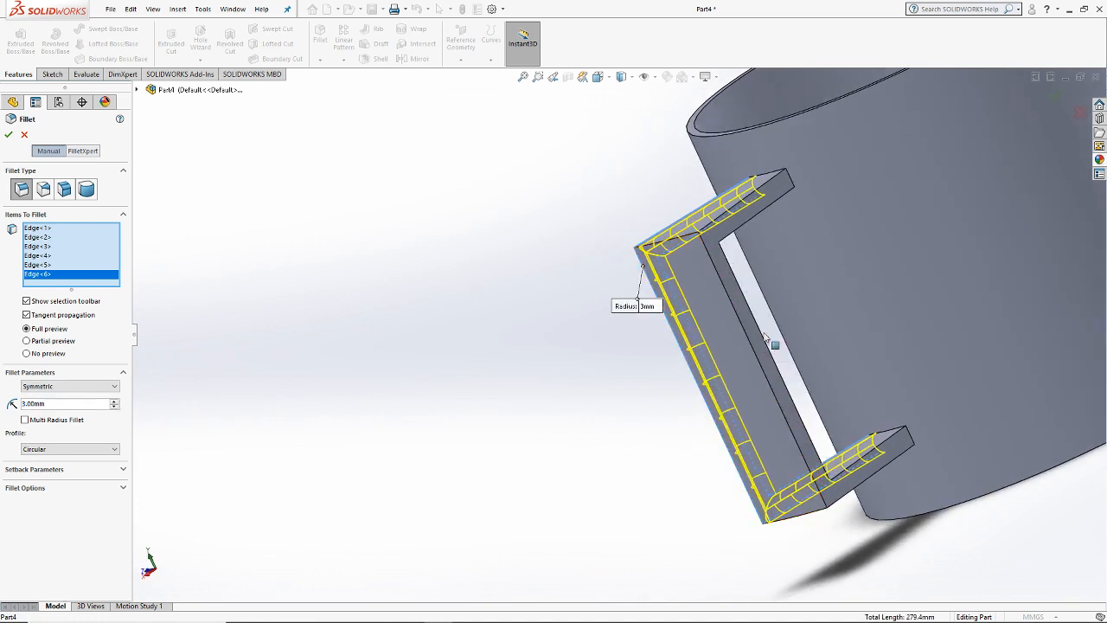
scroll(856, 251, down, 5)
click(612, 186)
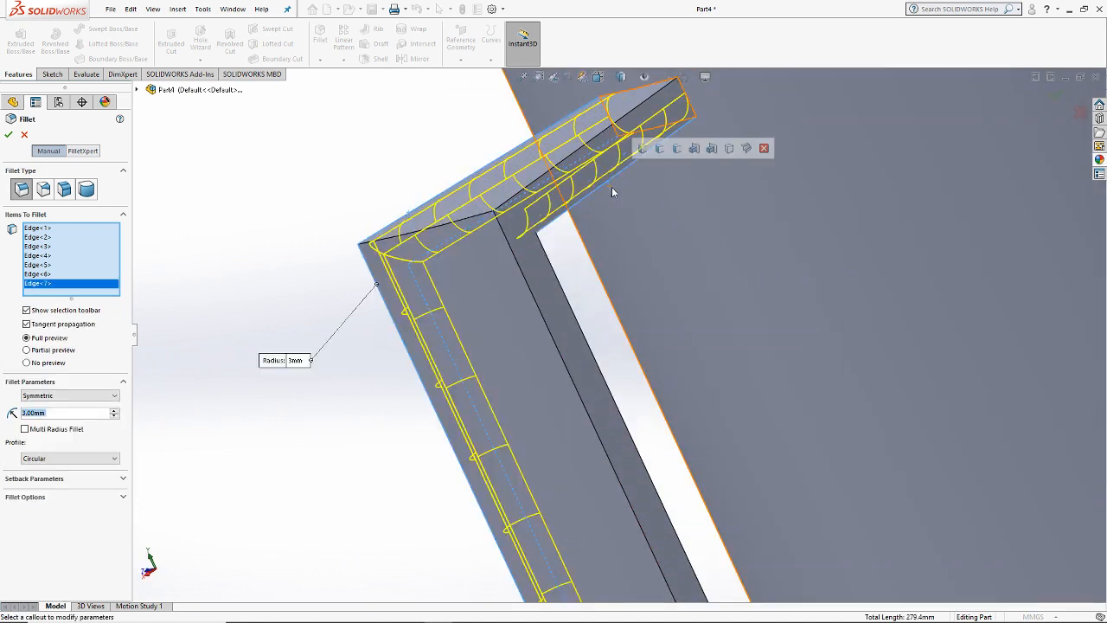
middle_drag(611, 190, 618, 181)
click(559, 276)
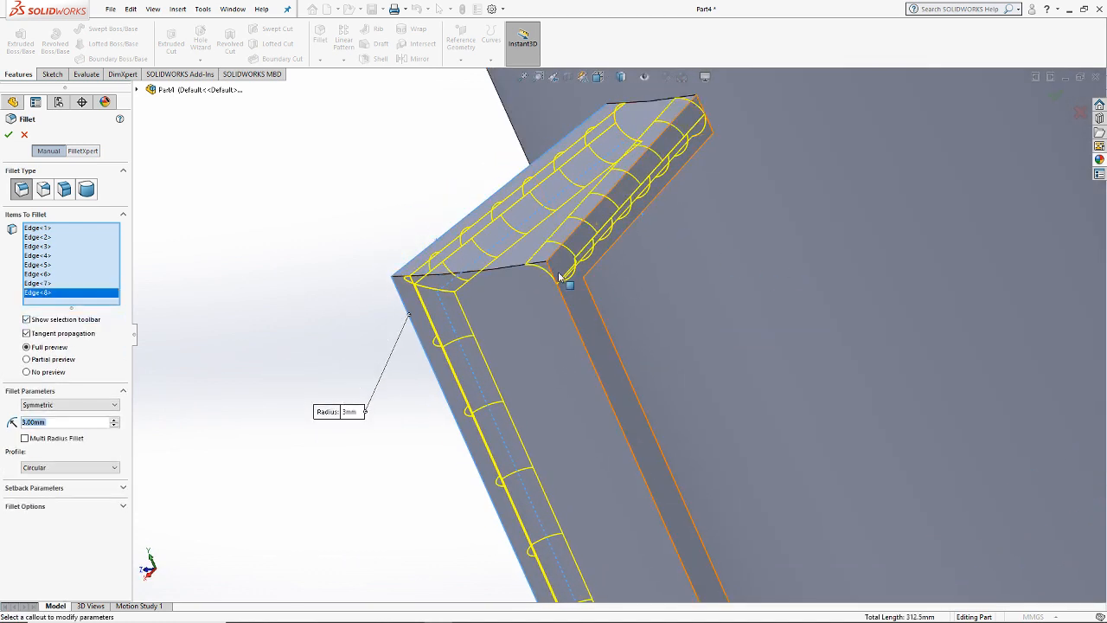
click(581, 303)
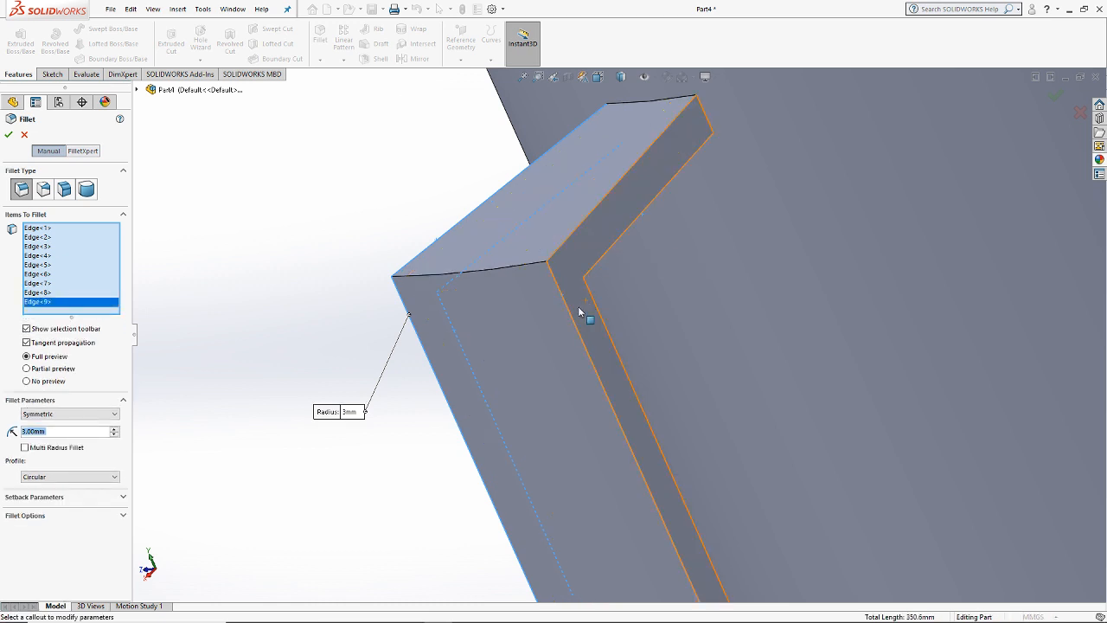
click(583, 321)
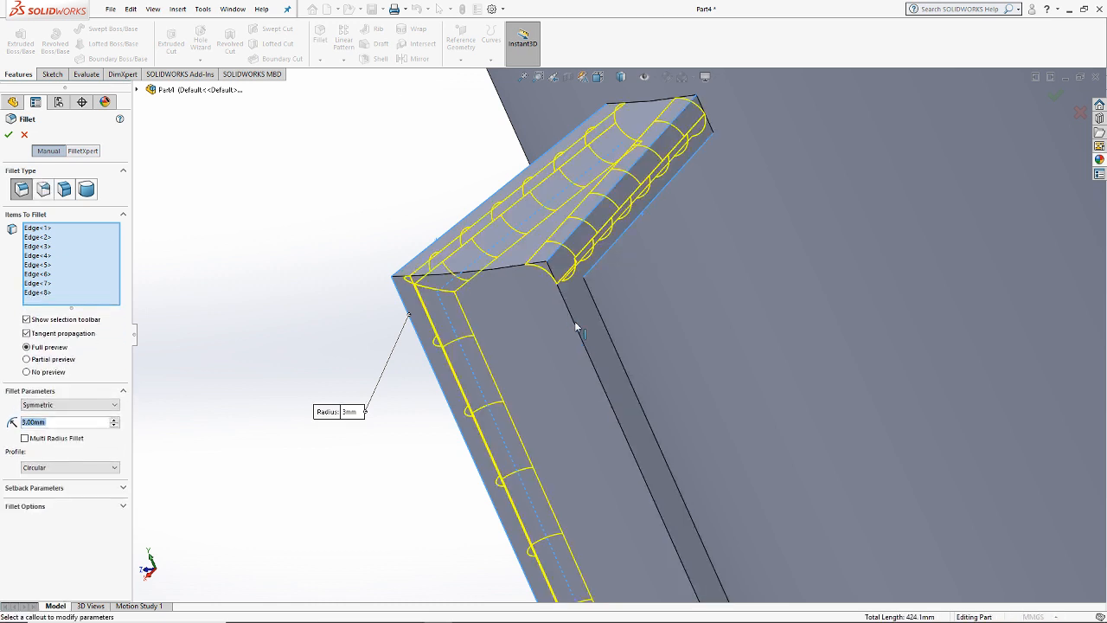
click(579, 330)
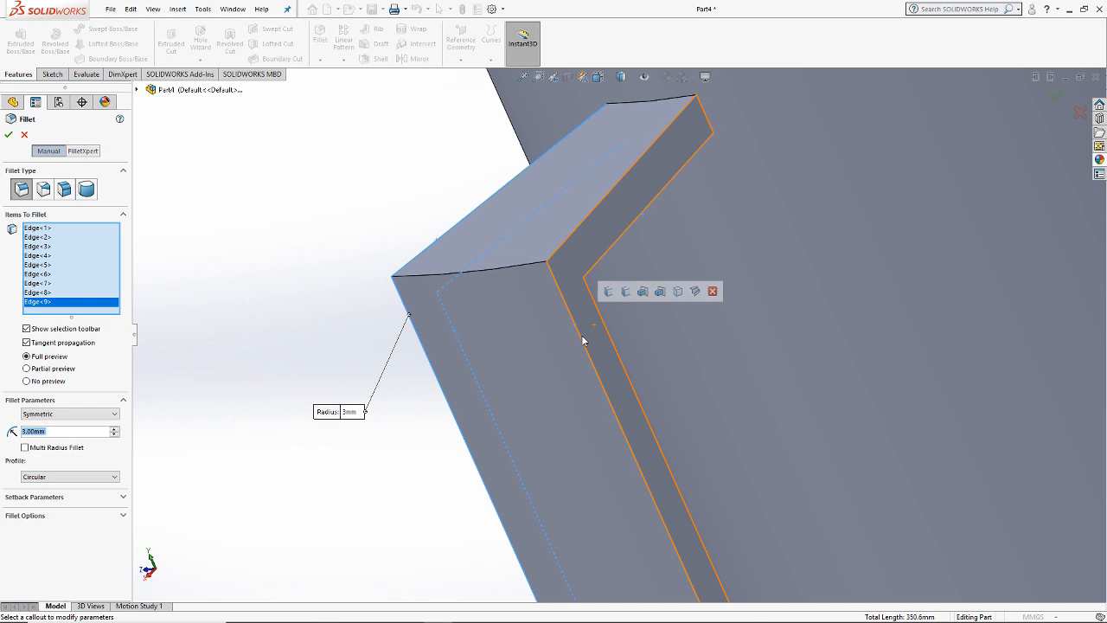
Step: Set the radius of the handle edge fillet to 2 mm
middle_drag(571, 341, 535, 279)
text(2)
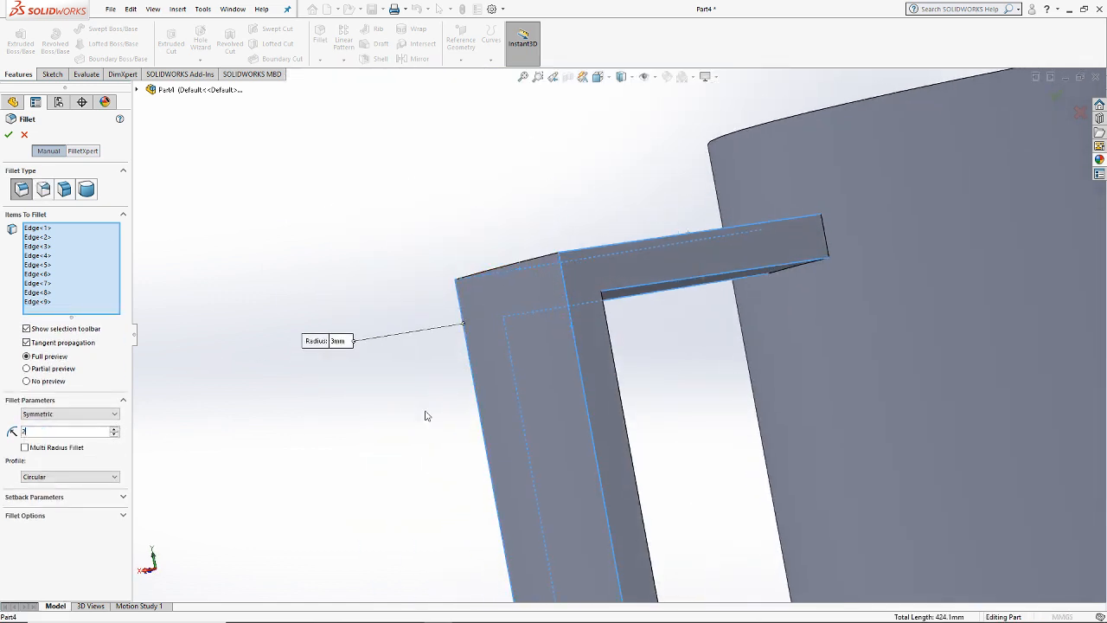
key(Return)
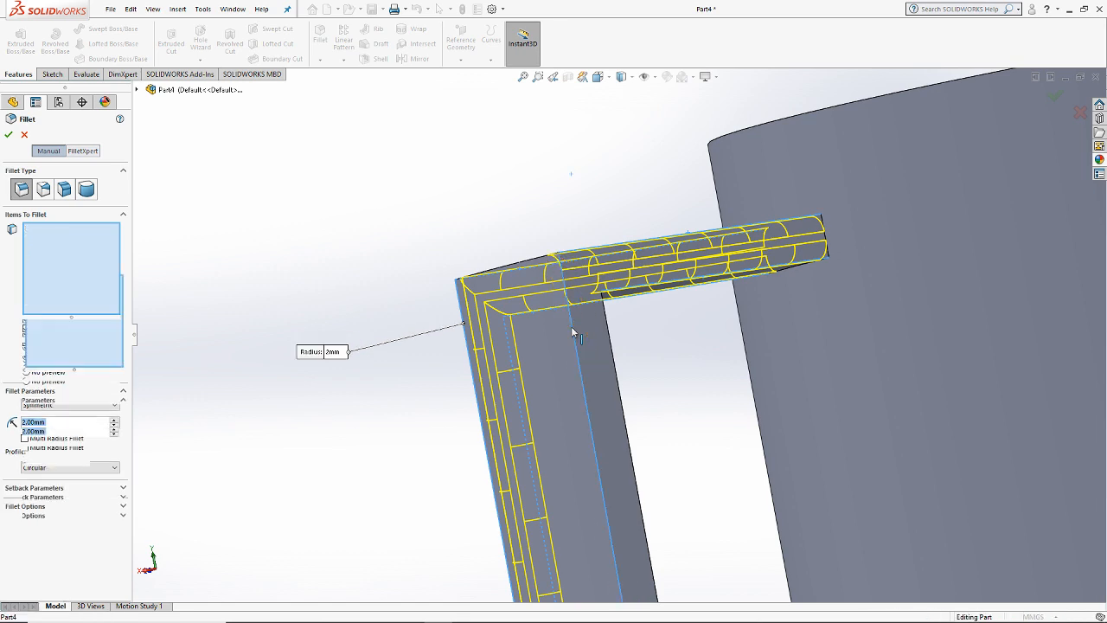
Step: Add the back inner vertical edge and the lower arm's back edges to the fillet, and apply it
click(606, 346)
click(611, 348)
scroll(642, 484, up, 5)
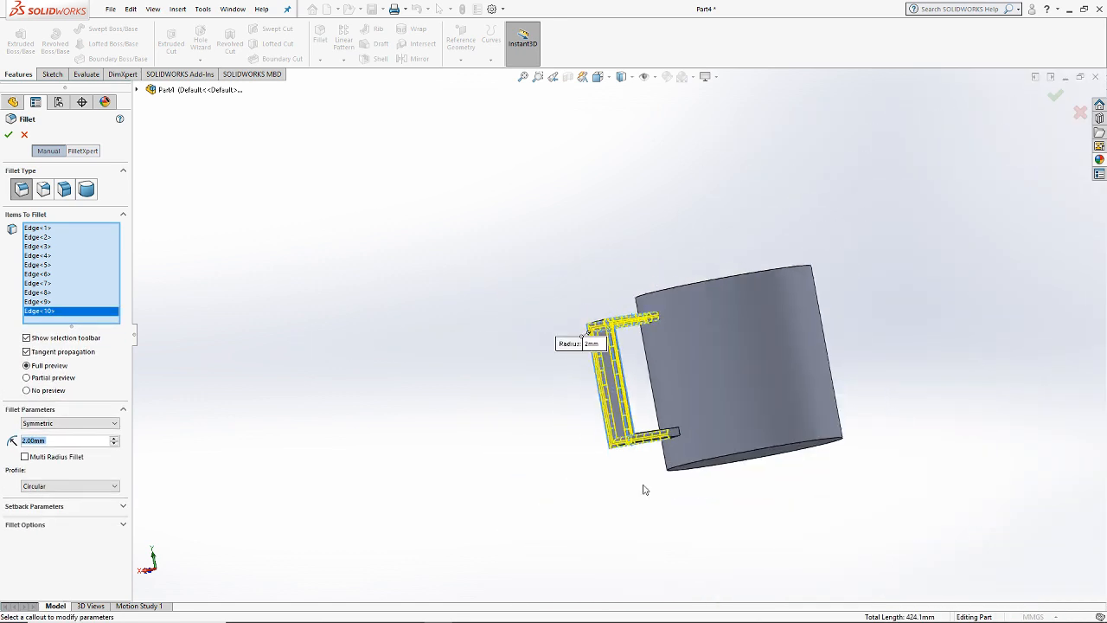
scroll(649, 341, down, 8)
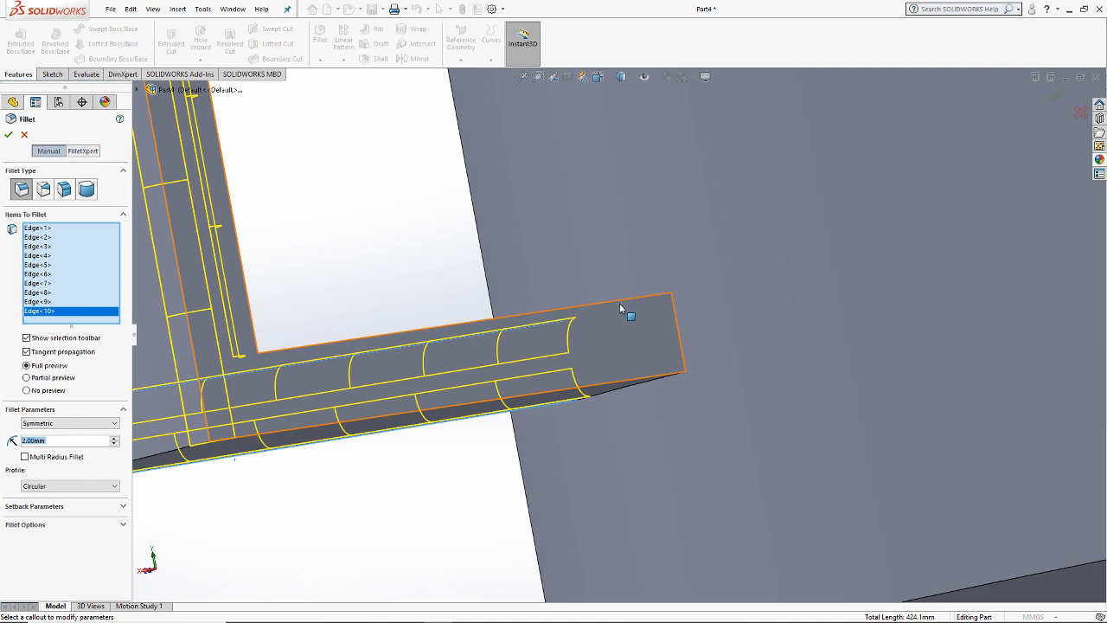
middle_drag(620, 303, 592, 327)
click(610, 378)
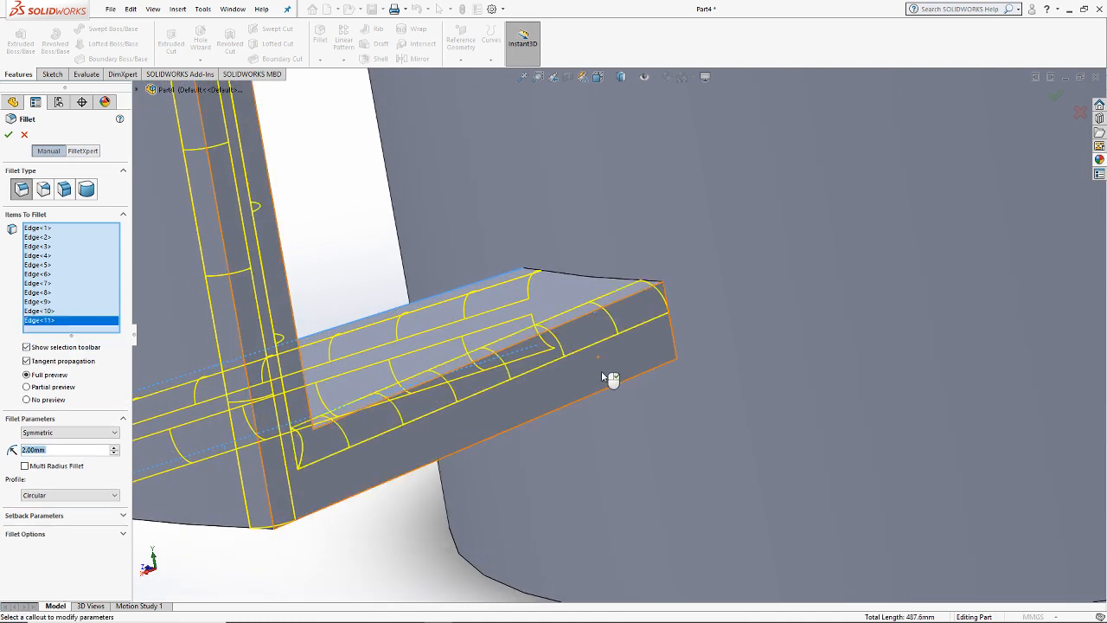
key(Return)
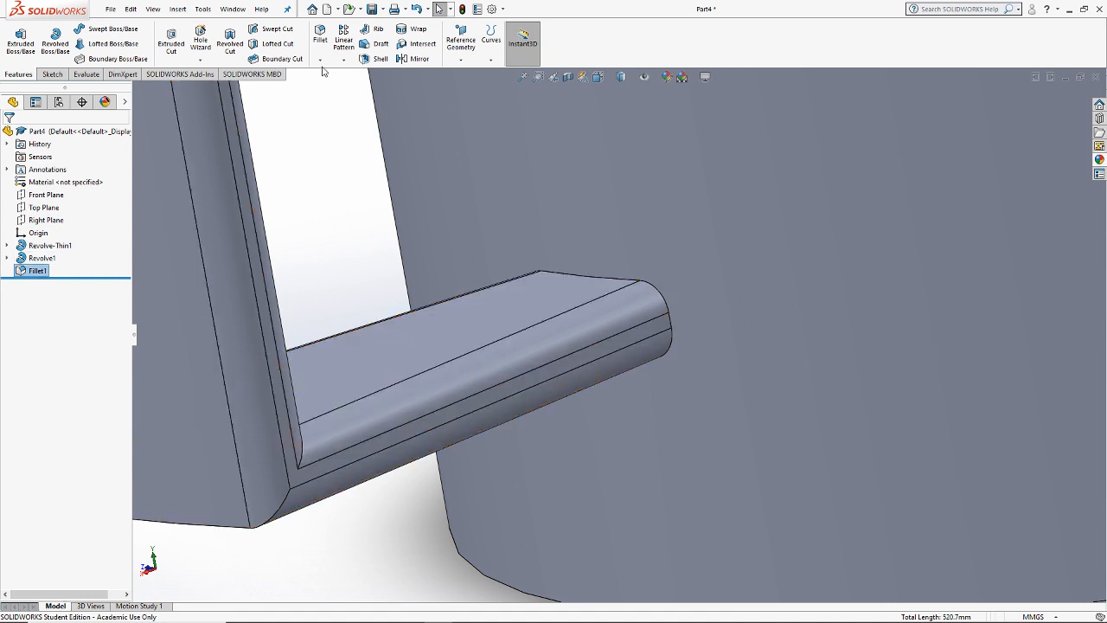
Step: Start a new Fillet with a 4 mm radius on the outer and inner edges of the handle's lower corner
click(320, 39)
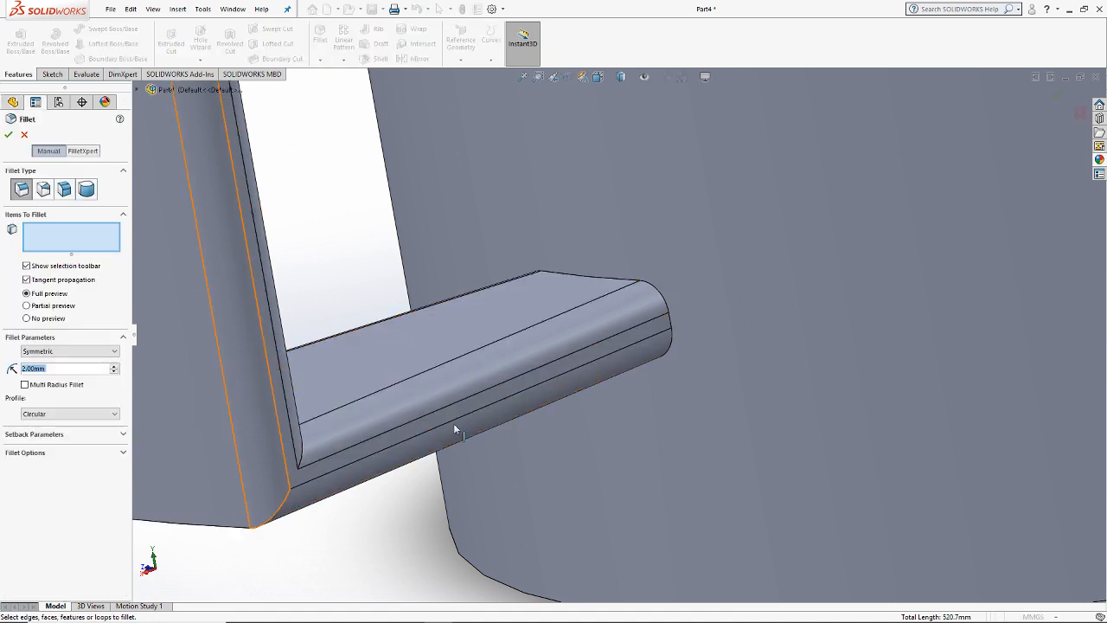
scroll(386, 351, up, 3)
middle_drag(386, 351, 481, 396)
text(4)
key(Return)
click(526, 278)
click(480, 390)
scroll(475, 247, up, 7)
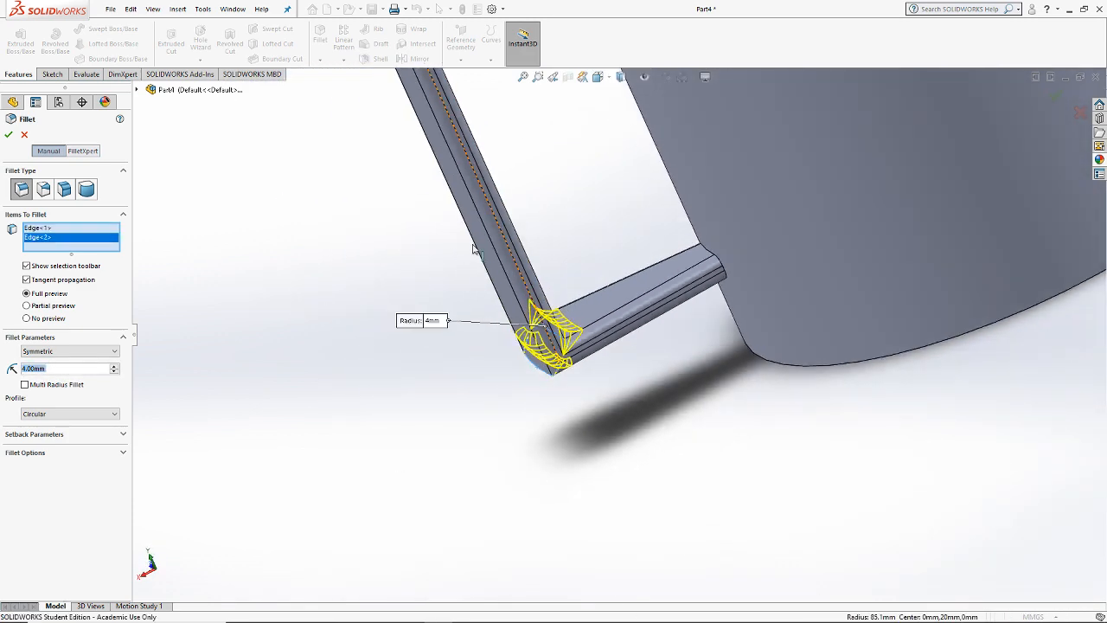
Step: Add the outer and inner edges of the handle's upper corner to the 4 mm fillet
scroll(606, 247, down, 4)
scroll(498, 248, down, 3)
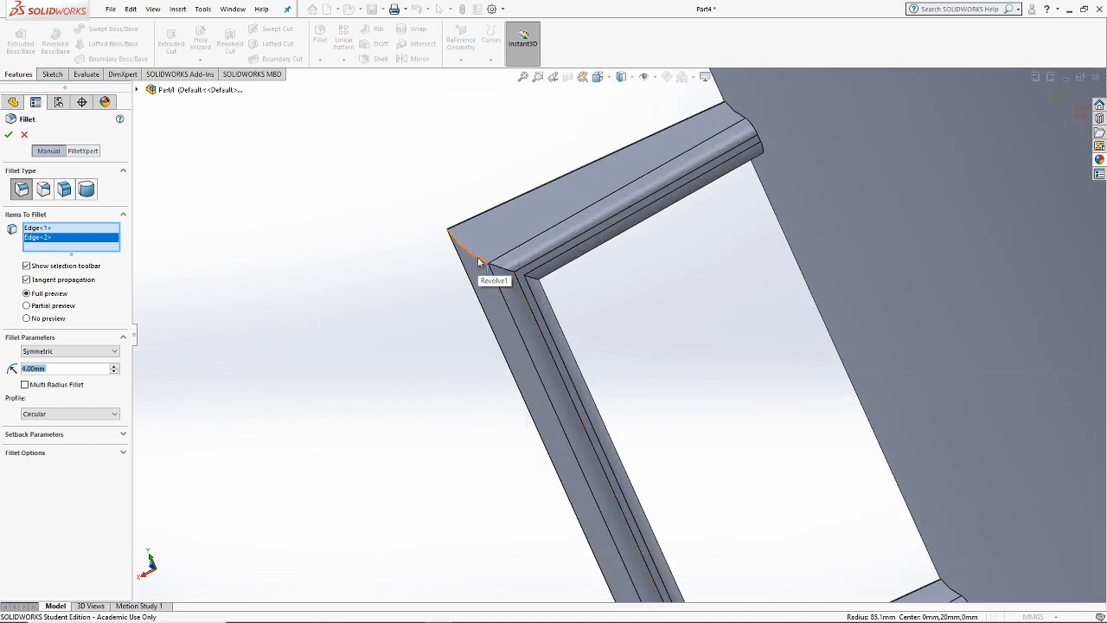
click(458, 241)
scroll(457, 239, down, 2)
scroll(585, 284, up, 2)
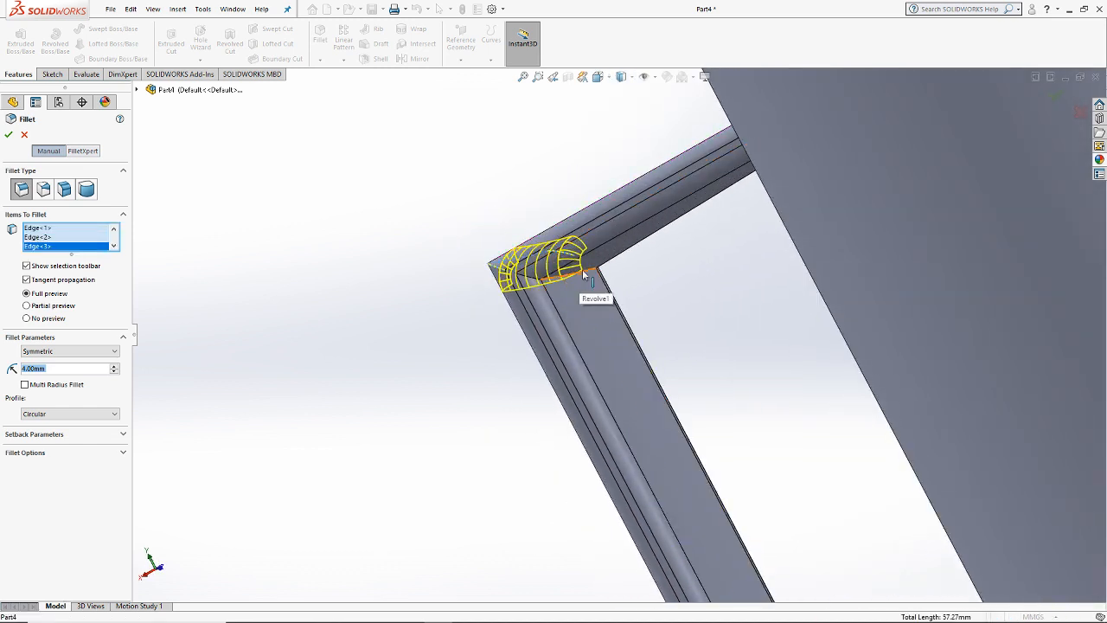
click(631, 364)
scroll(617, 397, up, 5)
scroll(663, 320, down, 8)
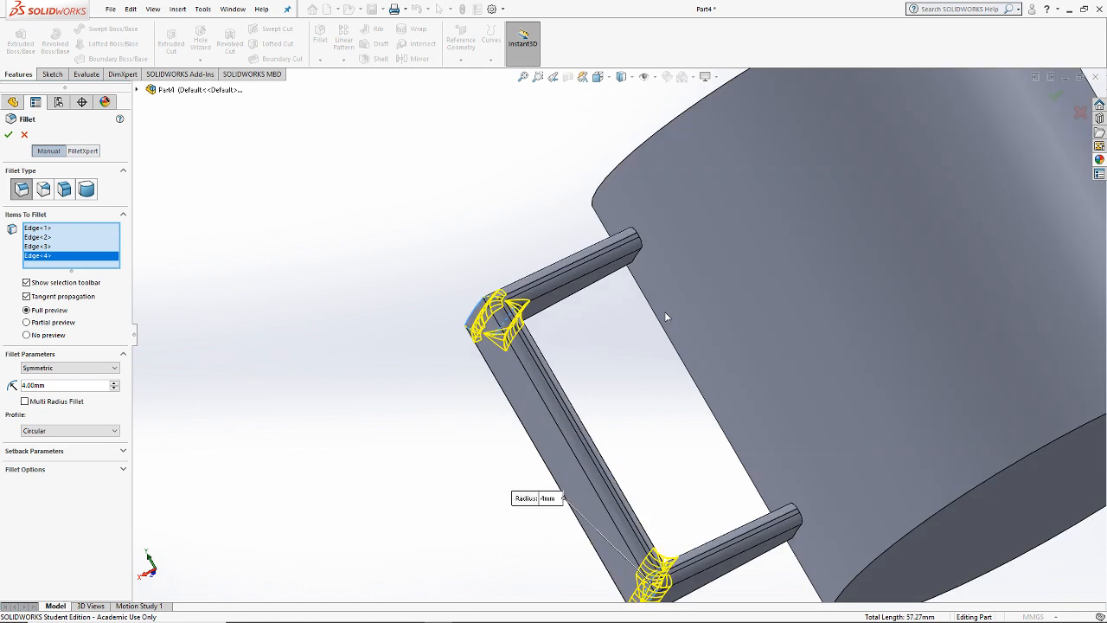
Step: Add the edges where both handle arms meet the cup wall to the 4 mm fillet and apply it
click(638, 253)
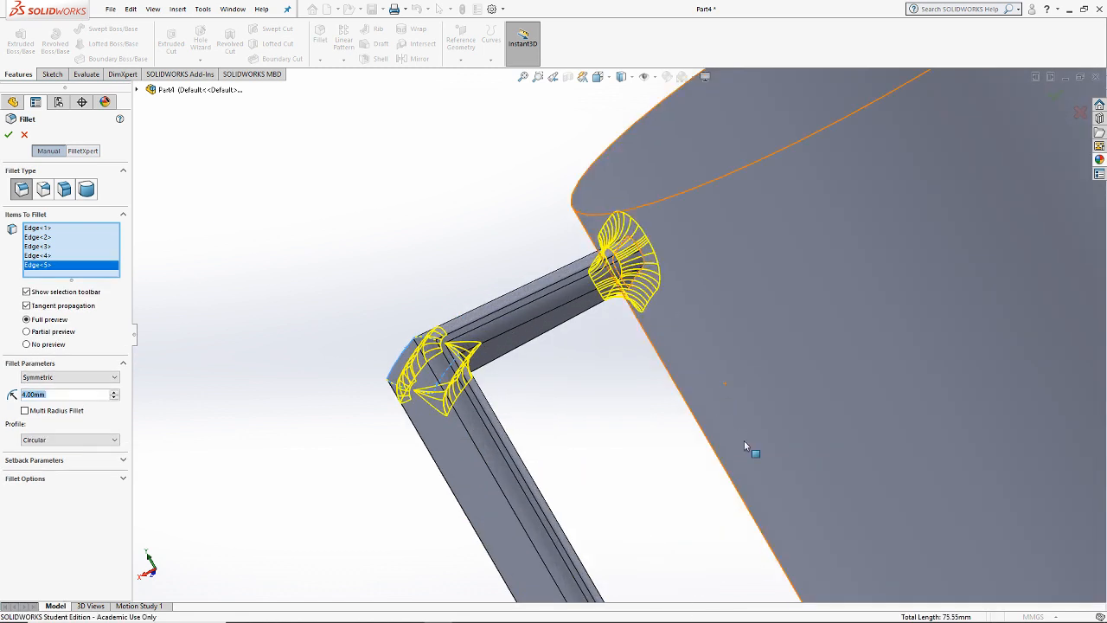
scroll(744, 440, up, 3)
click(714, 521)
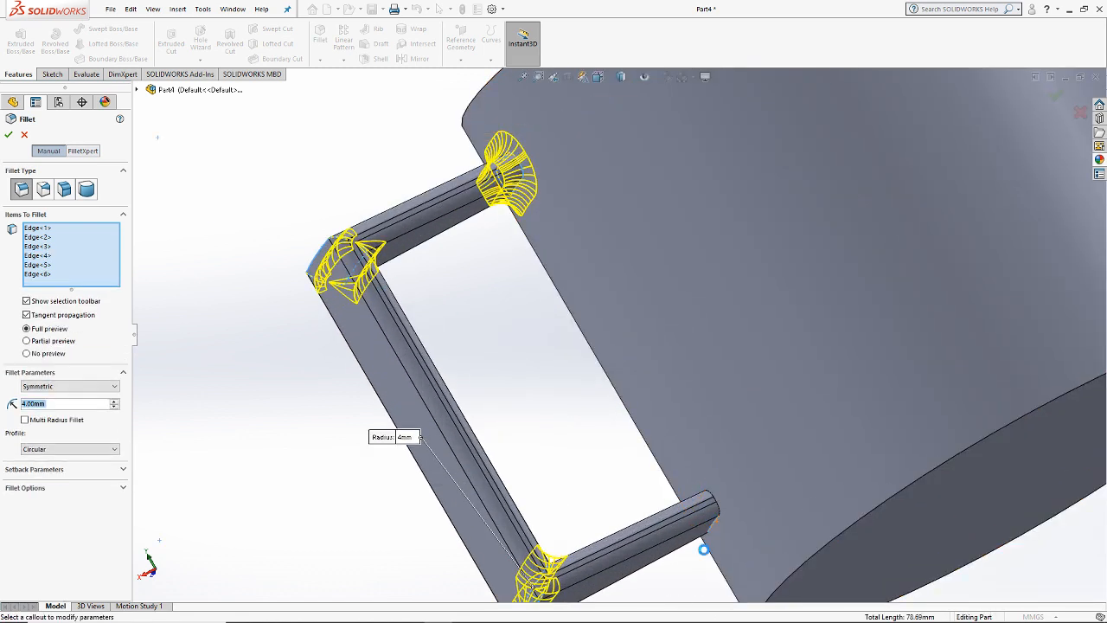
middle_drag(575, 383, 607, 391)
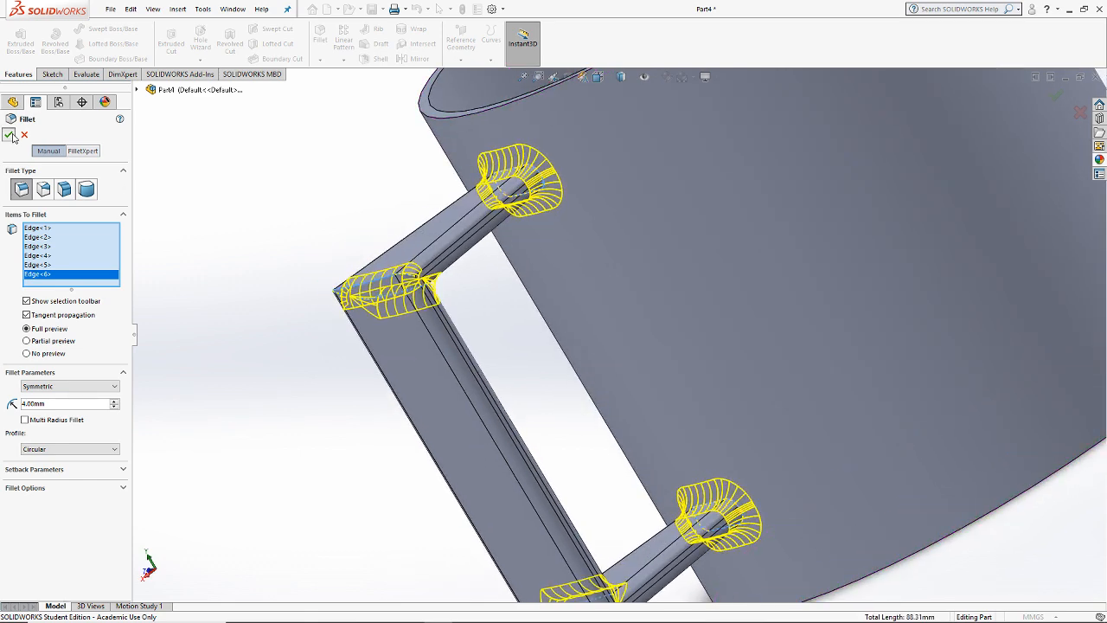
click(9, 135)
Step: Close the finished mug part document
scroll(615, 315, up, 5)
middle_drag(616, 315, 855, 270)
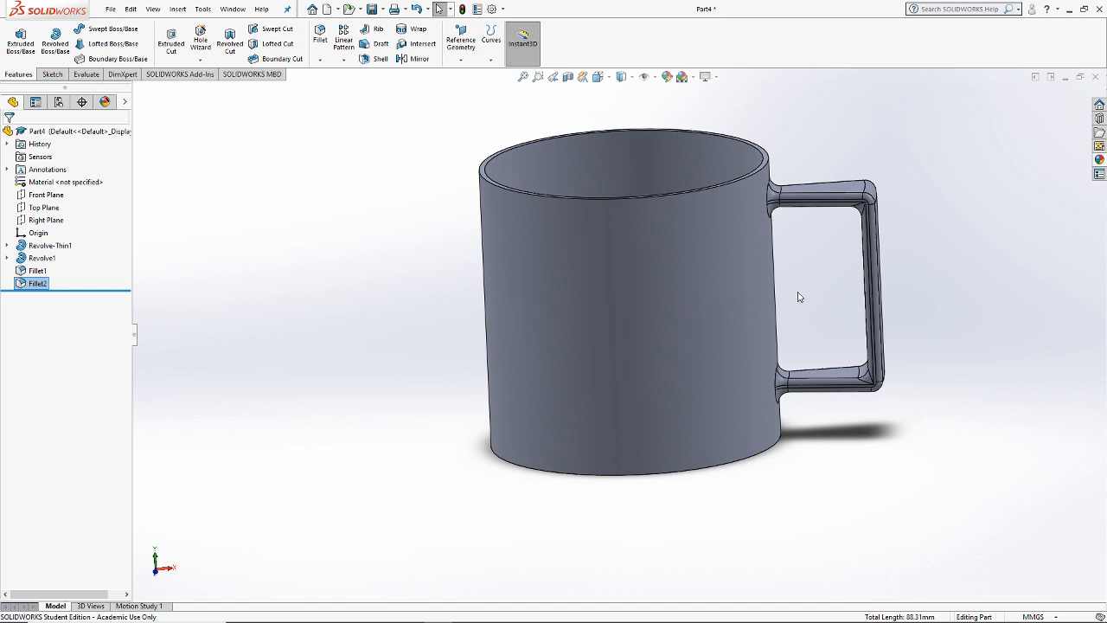
middle_drag(1028, 283, 986, 250)
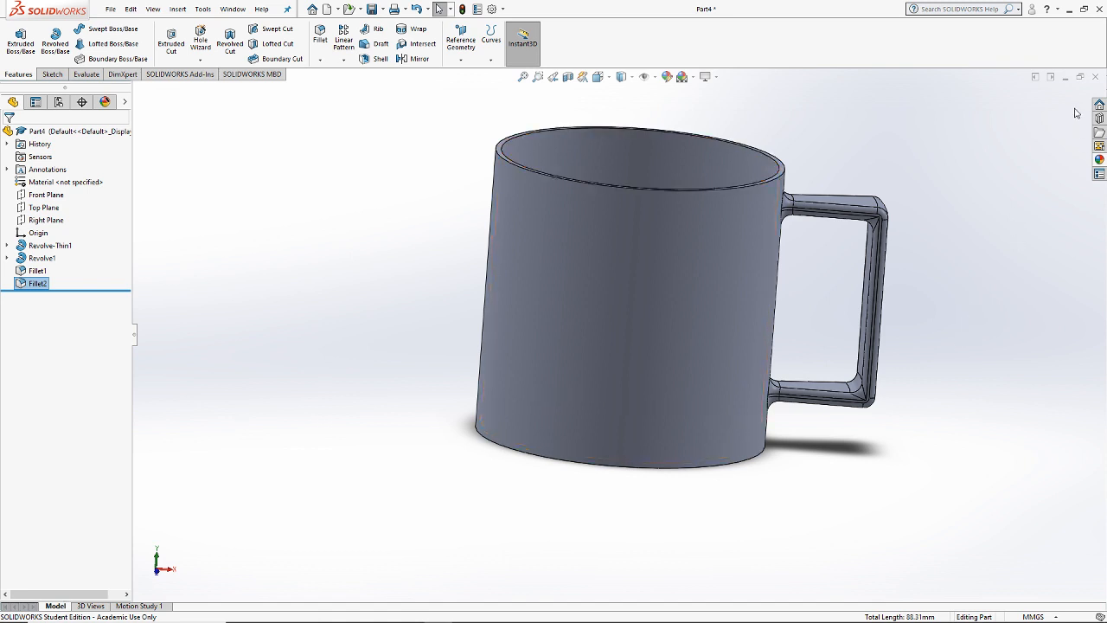
click(1089, 78)
click(510, 334)
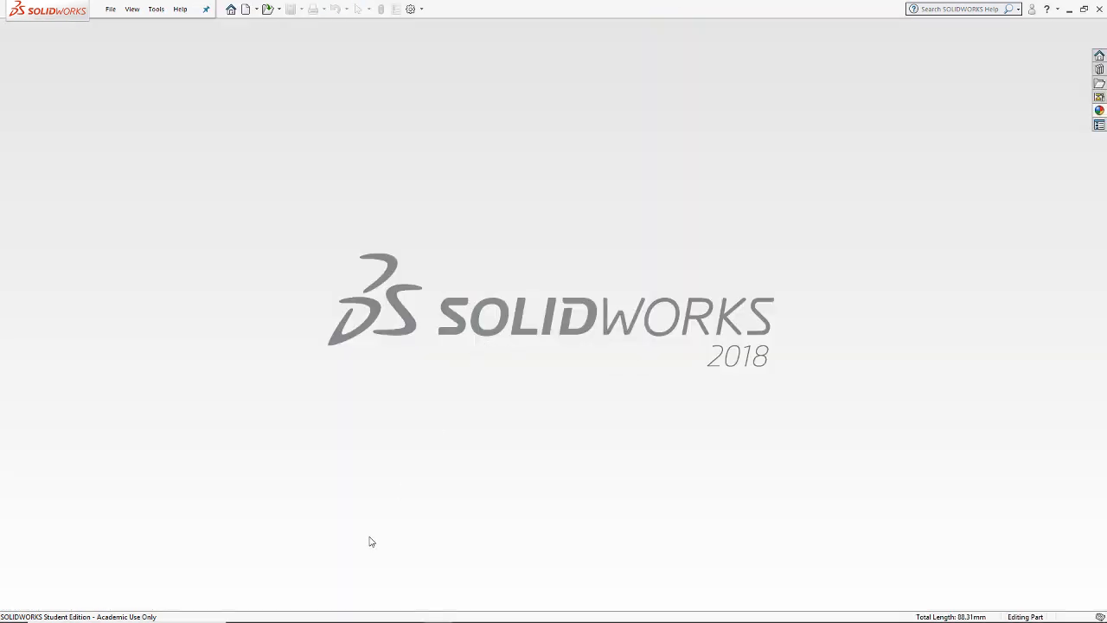
Step: Switch to Chrome and open Solidworks HW #2.pdf from the ME-212 course's Dropbox folders
key(alt+Tab)
key(alt+Tab)
key(alt+Tab)
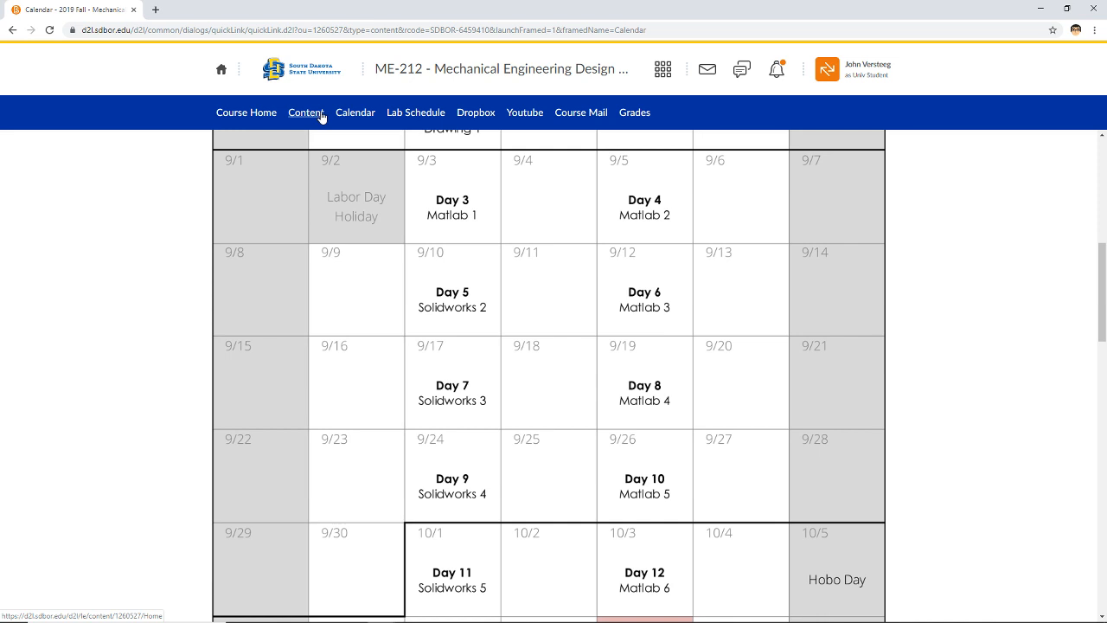
click(478, 113)
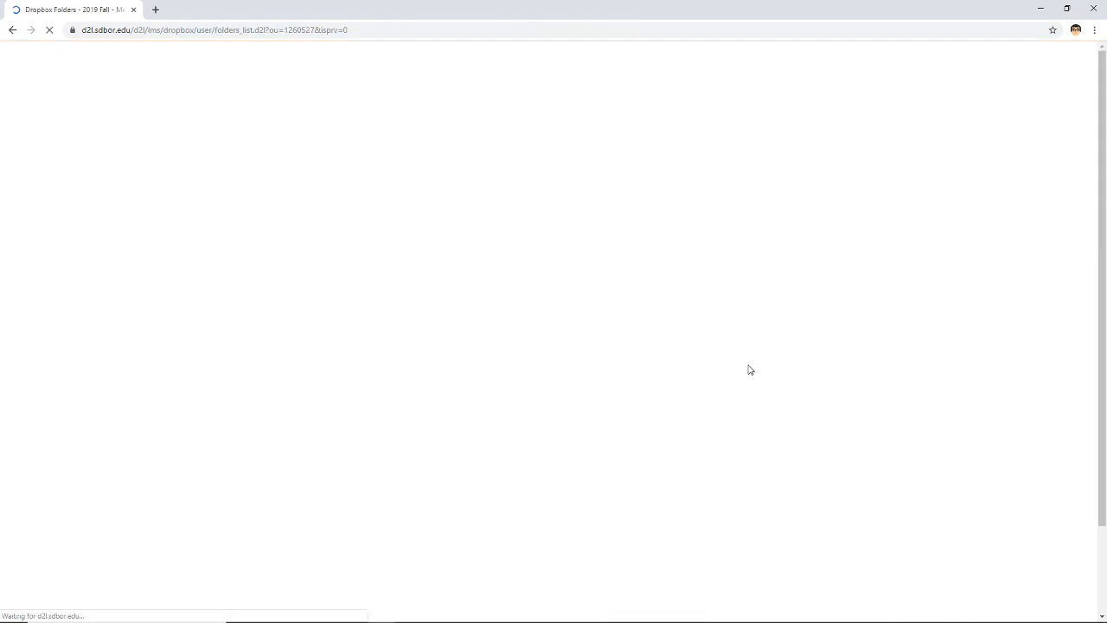
scroll(739, 389, down, 5)
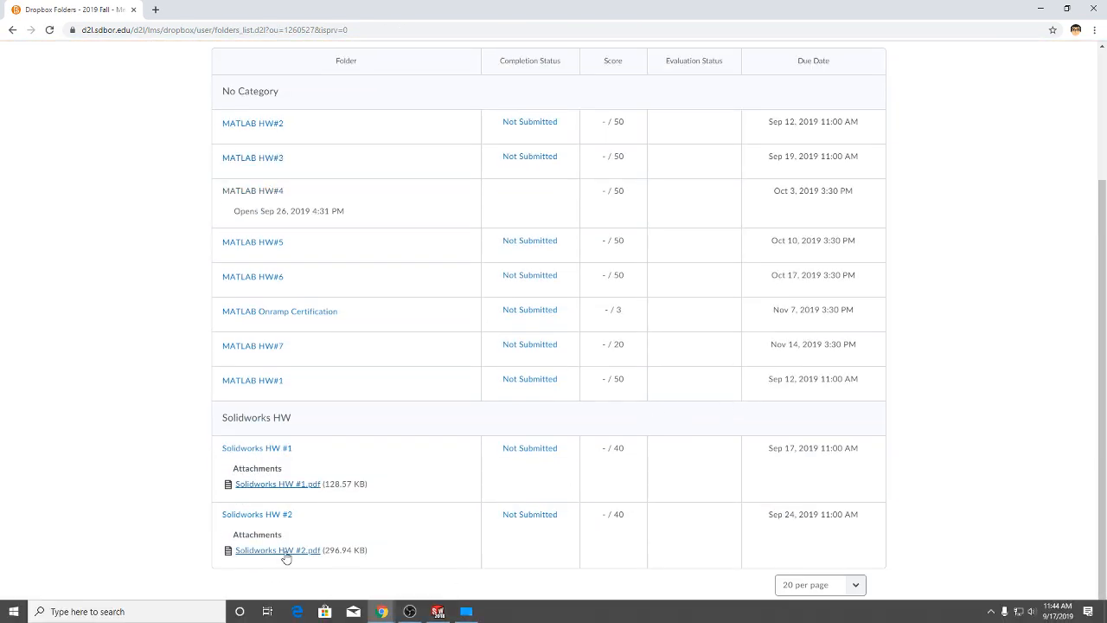
click(282, 550)
click(98, 606)
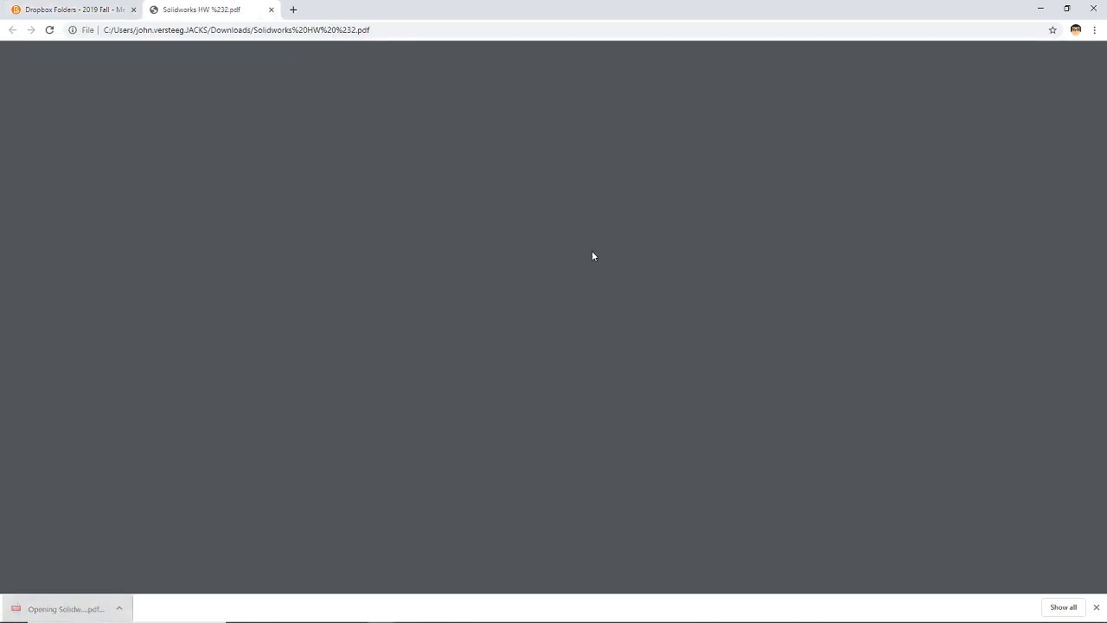
Step: Examine the homework problems and enlarge the drawing of problem 3, the rook
scroll(622, 325, down, 1)
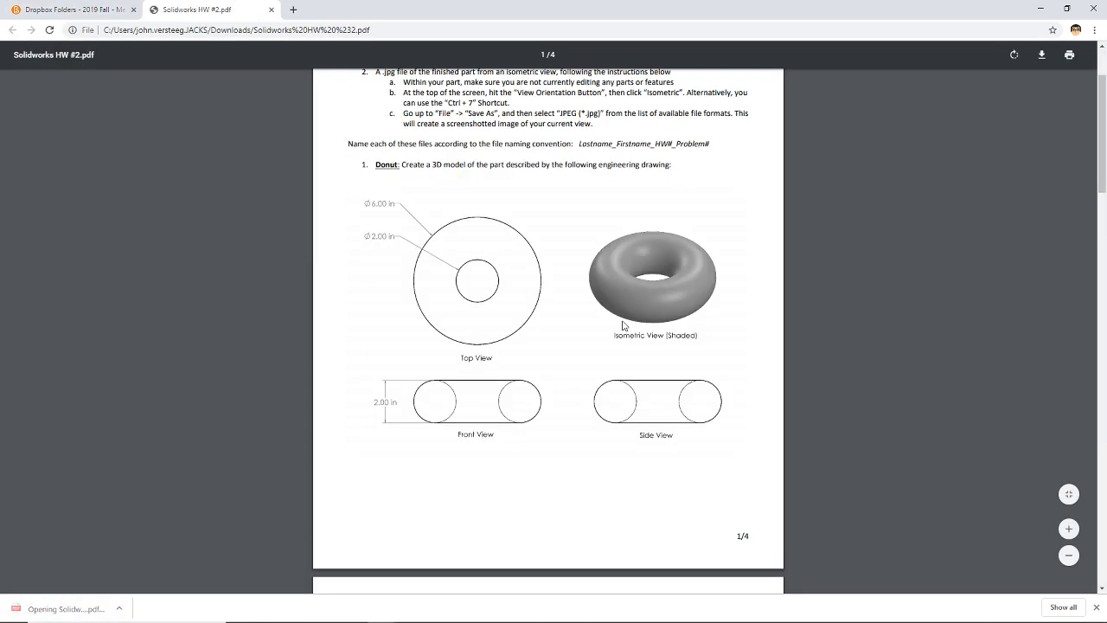
scroll(613, 272, down, 15)
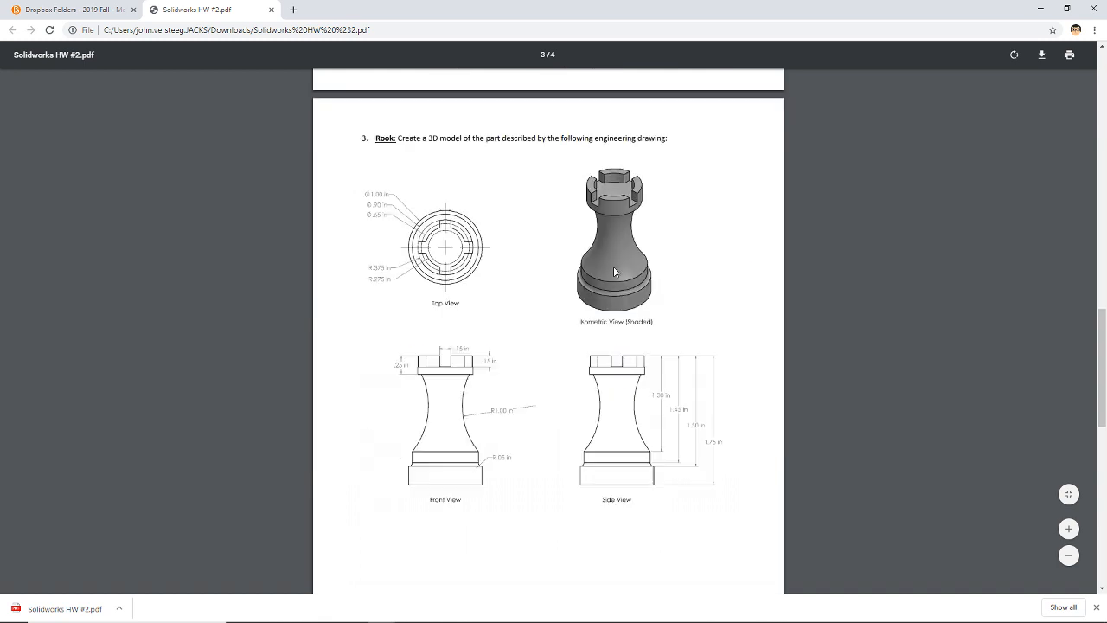
scroll(613, 272, up, 6)
ctrl+scroll(601, 295, up, 3)
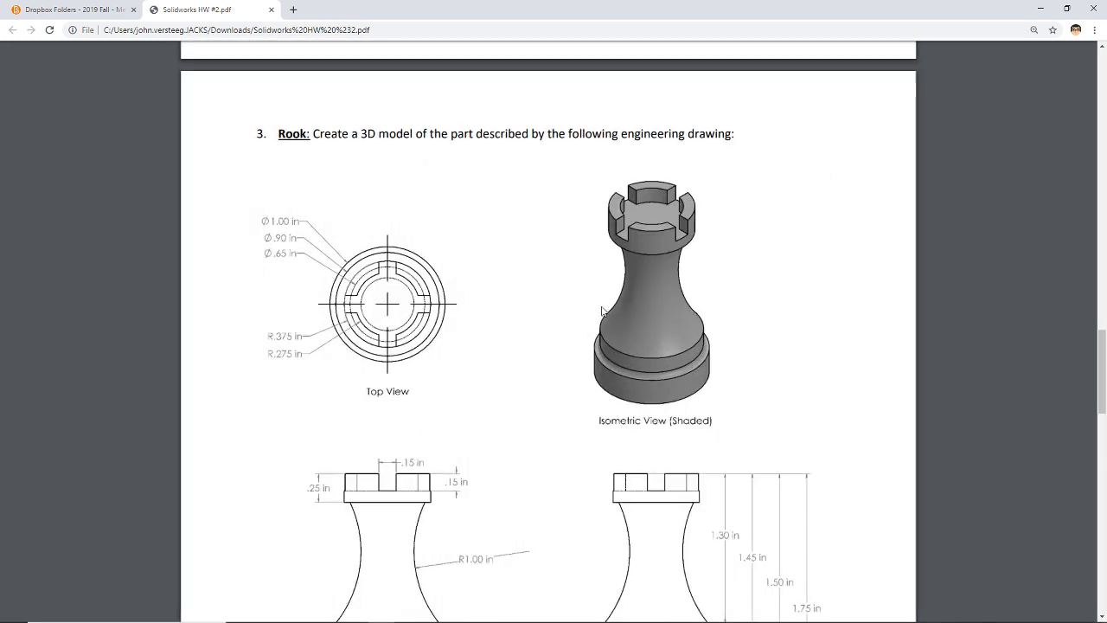
ctrl+scroll(604, 311, up, 3)
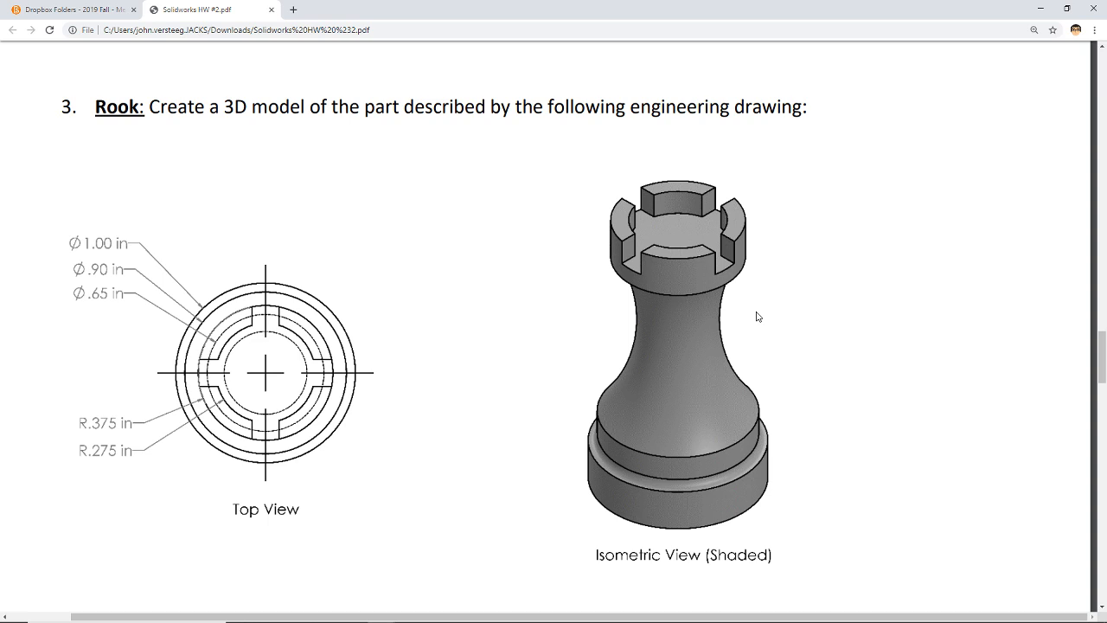
Step: Switch back to SOLIDWORKS, create a new Part document and show its sketching commands
key(super+Tab)
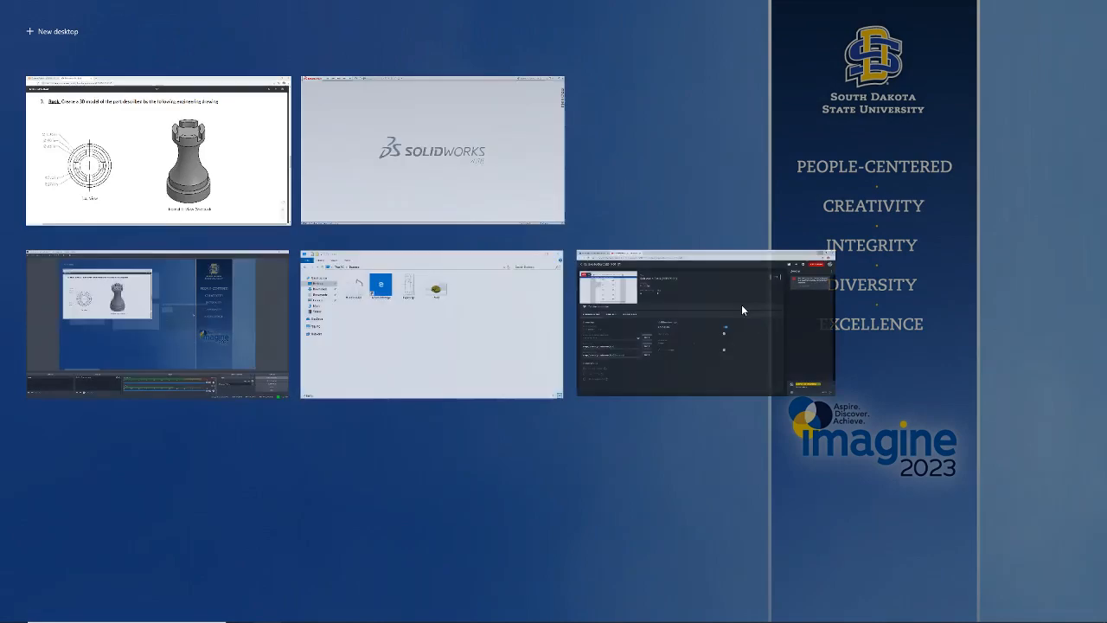
click(359, 176)
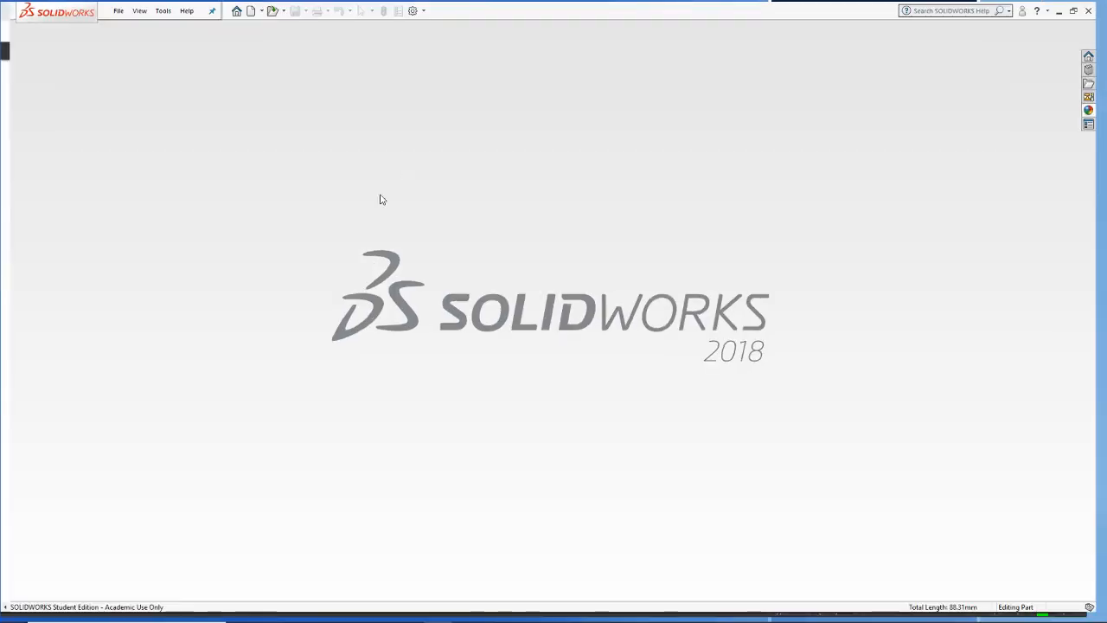
click(110, 8)
click(130, 25)
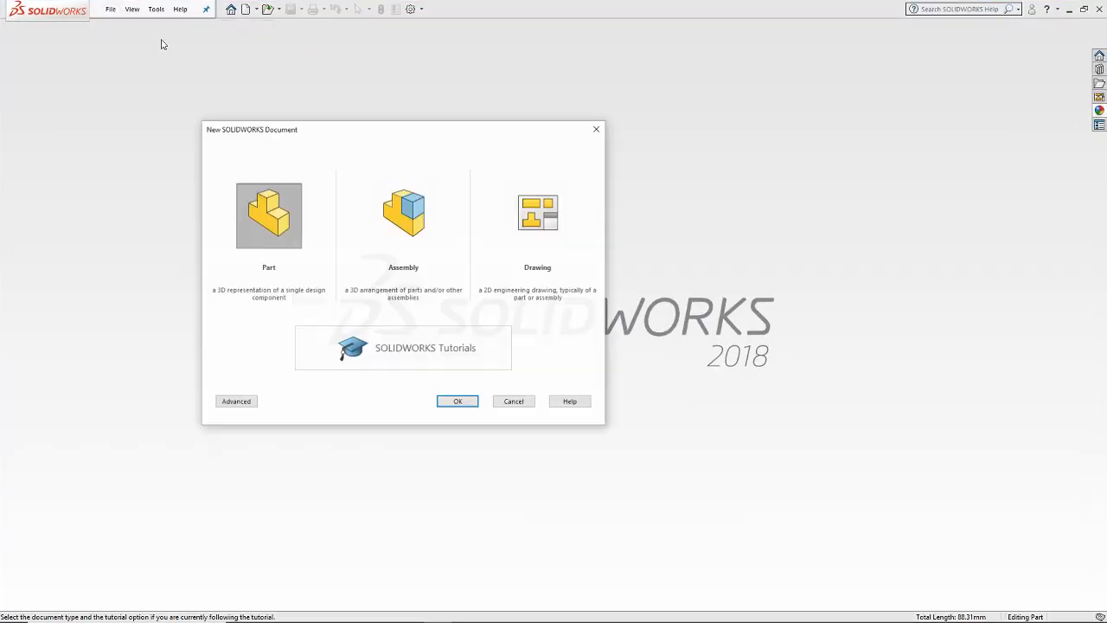
click(457, 401)
click(51, 73)
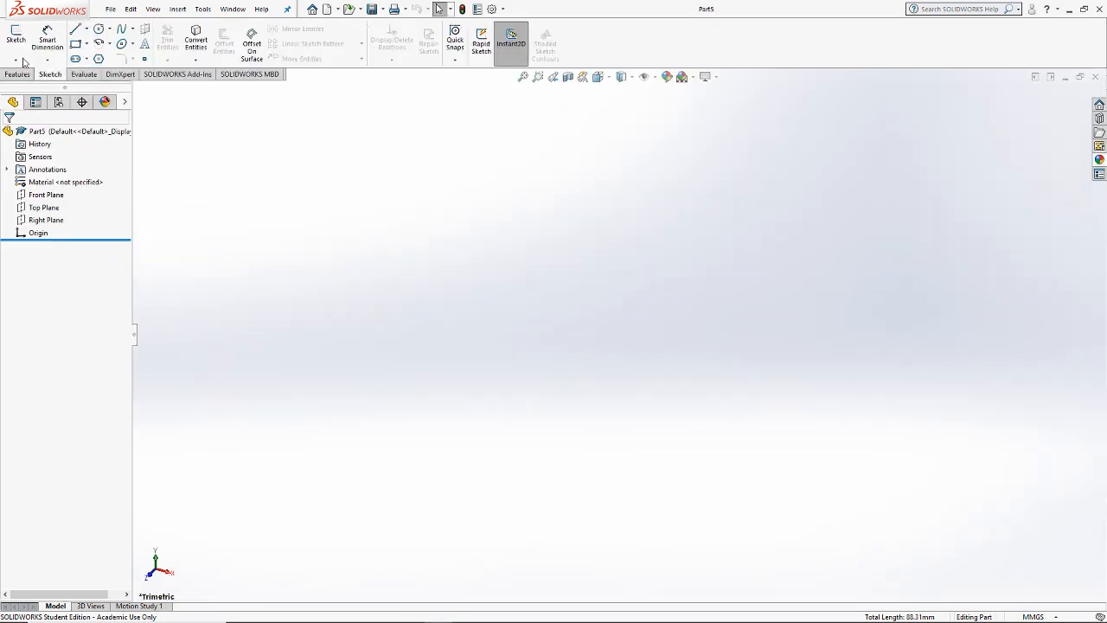
Step: Start a sketch on the Front Plane and draw an infinite vertical construction line through the origin
click(16, 39)
click(554, 213)
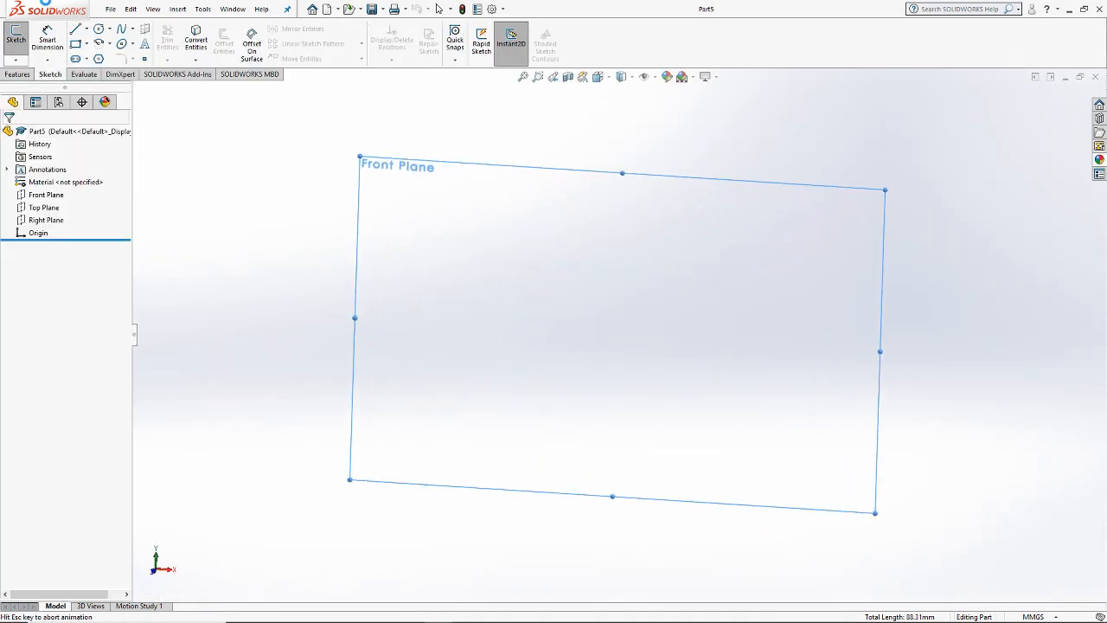
click(76, 29)
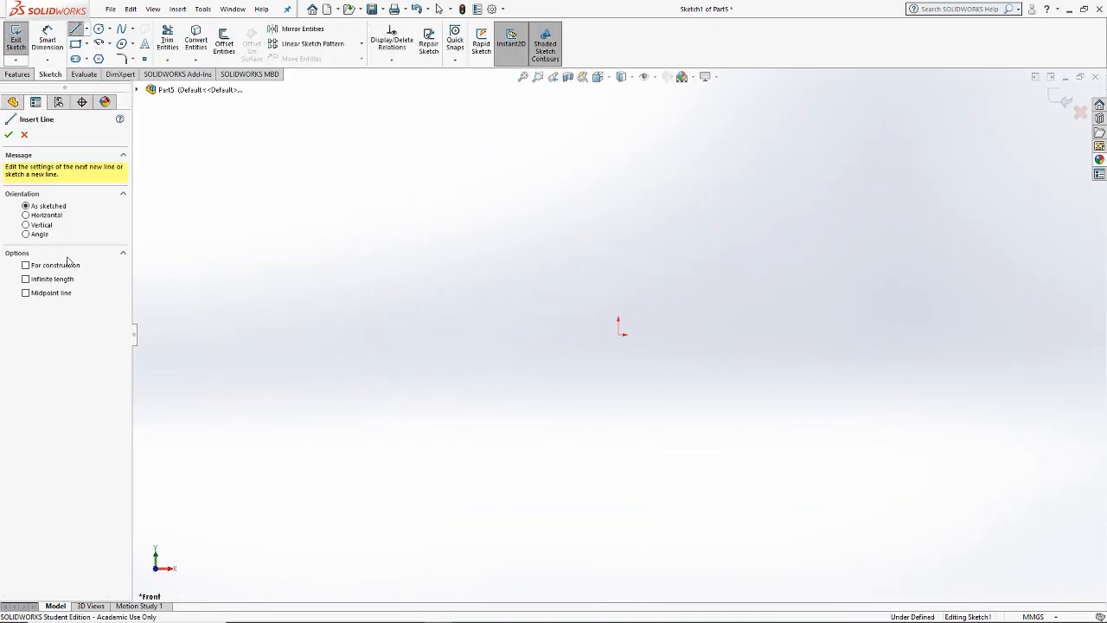
click(34, 223)
click(617, 336)
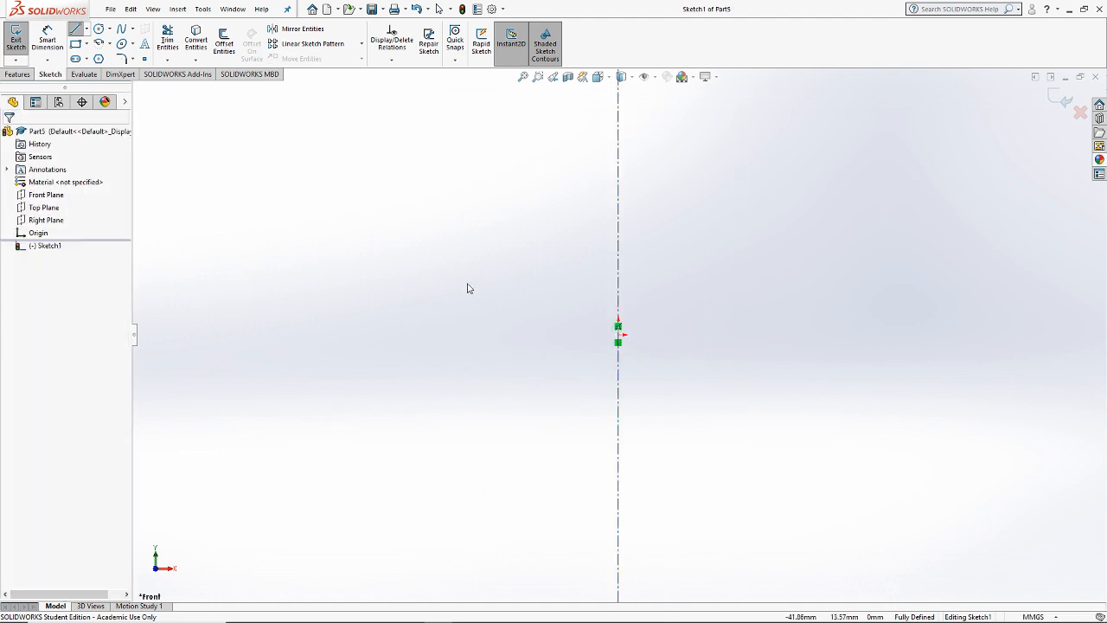
Step: Sketch the lower half of the rook profile from the origin: horizontal base, short vertical edge, inward taper and vertical shaft
click(76, 29)
ctrl+middle_drag(664, 306, 602, 366)
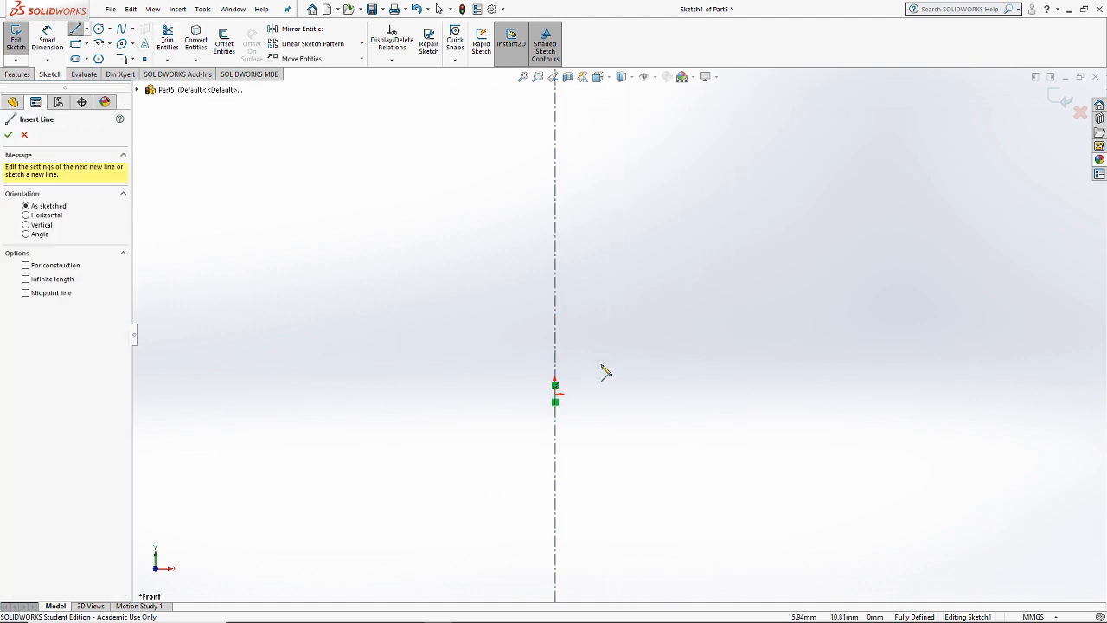
click(555, 393)
click(736, 393)
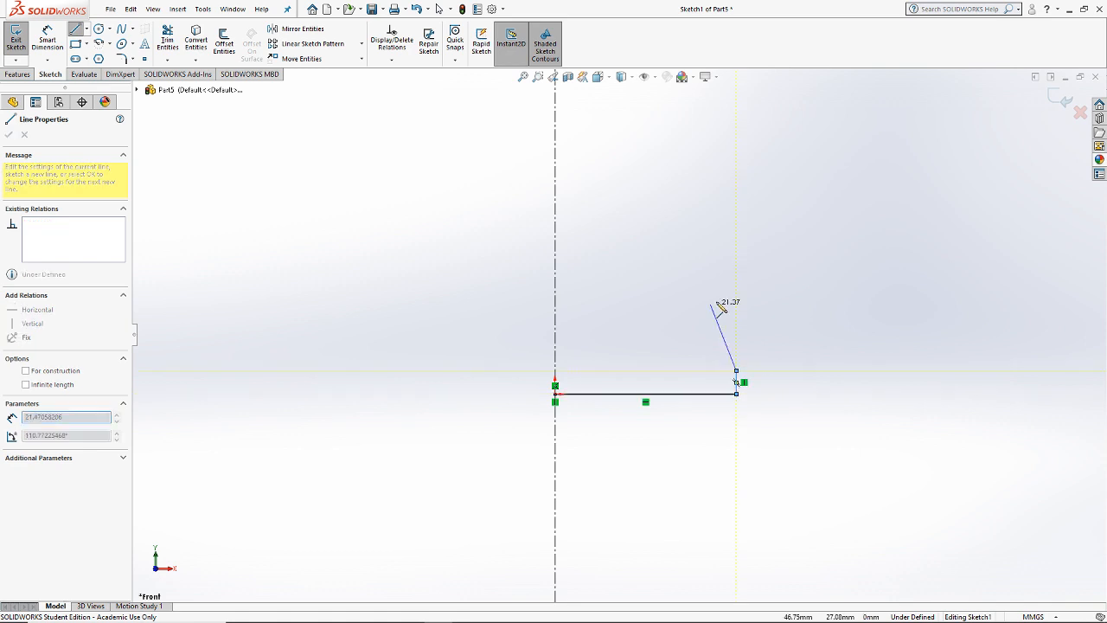
click(683, 307)
scroll(684, 307, up, 3)
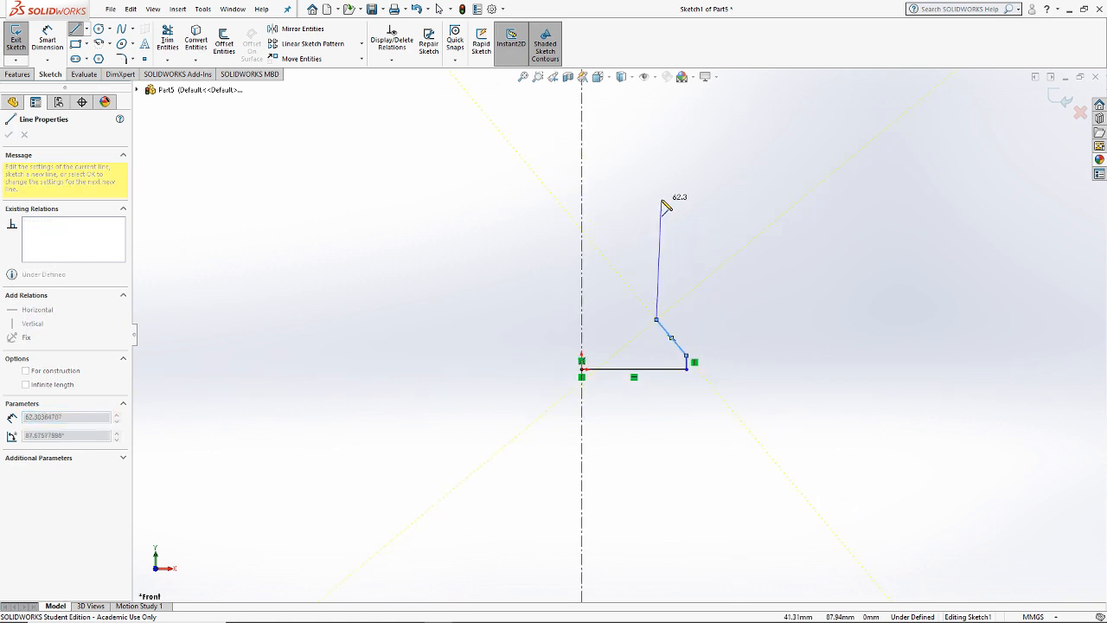
click(655, 190)
Step: Complete the profile with an outward taper, a raised rim and a recessed top, closing it along the centreline at about 117 mm height
click(686, 166)
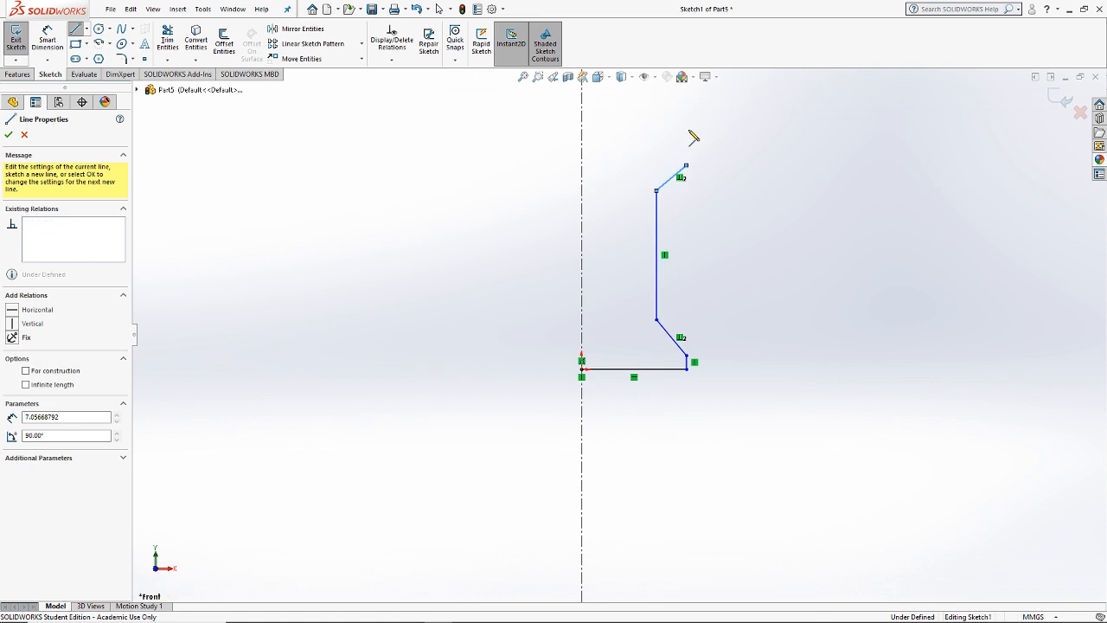
click(686, 121)
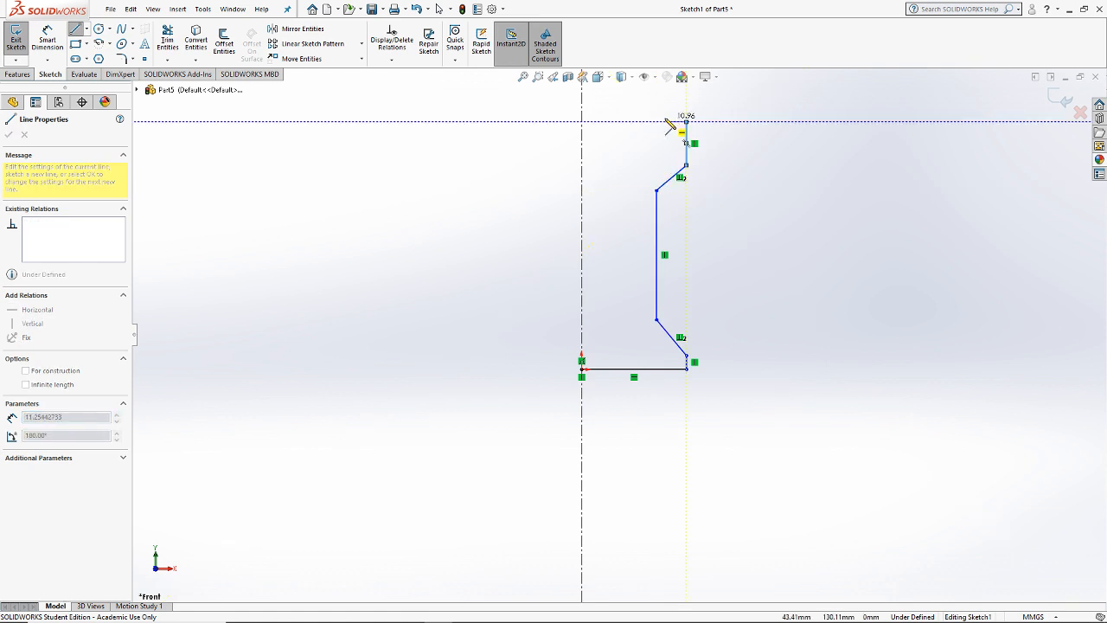
click(664, 122)
click(664, 142)
click(582, 143)
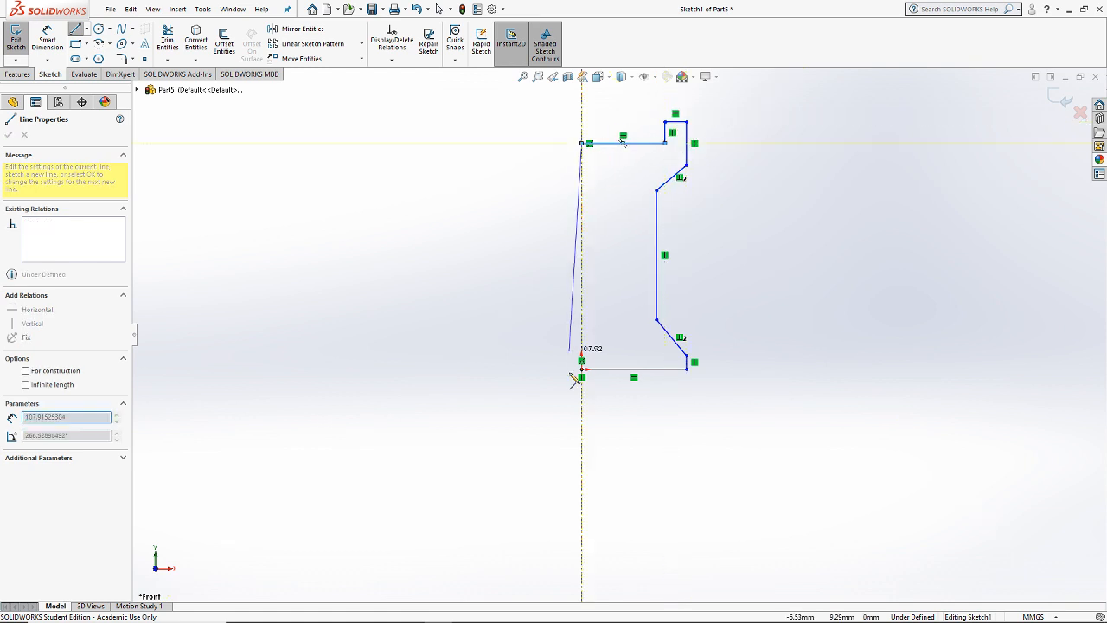
click(582, 369)
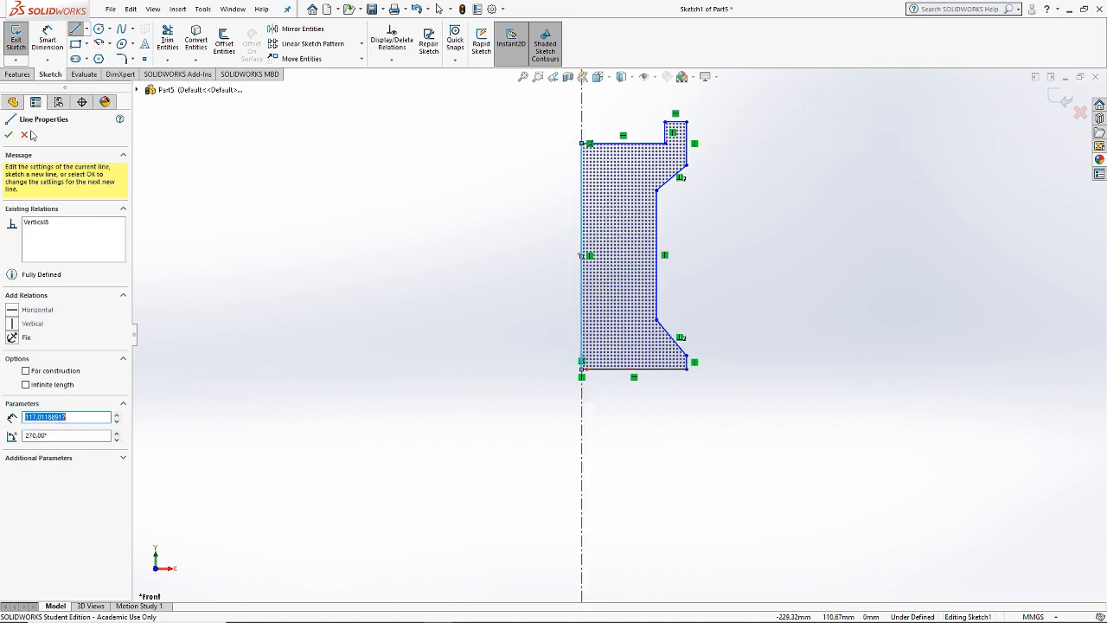
Step: Revolve the closed rook profile 360 degrees about its vertical line on the centreline
click(18, 73)
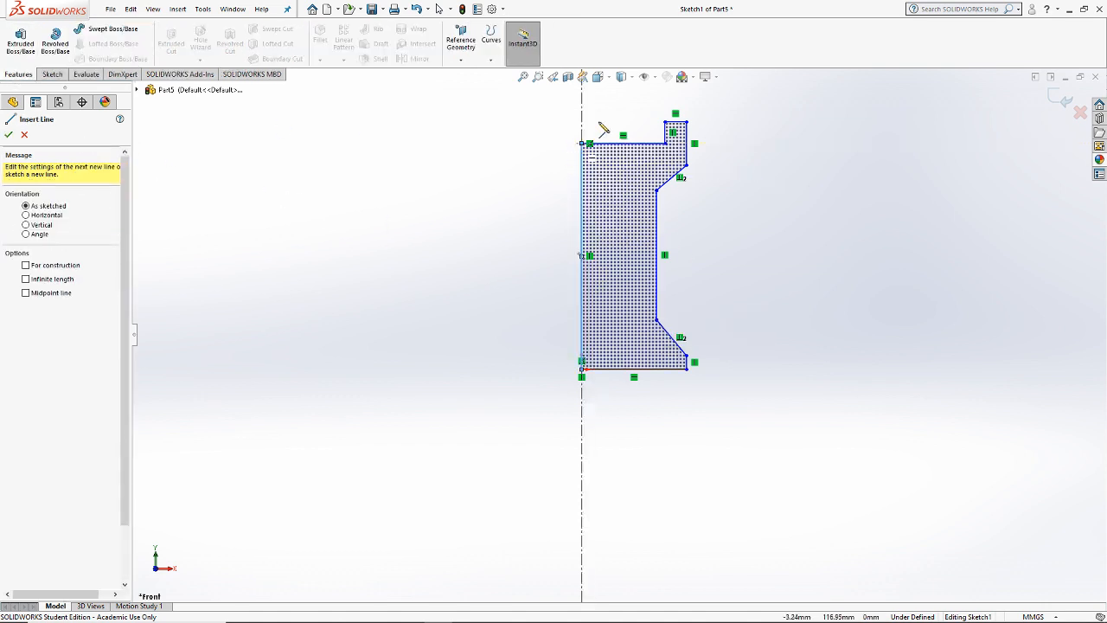
scroll(606, 216, down, 3)
click(8, 135)
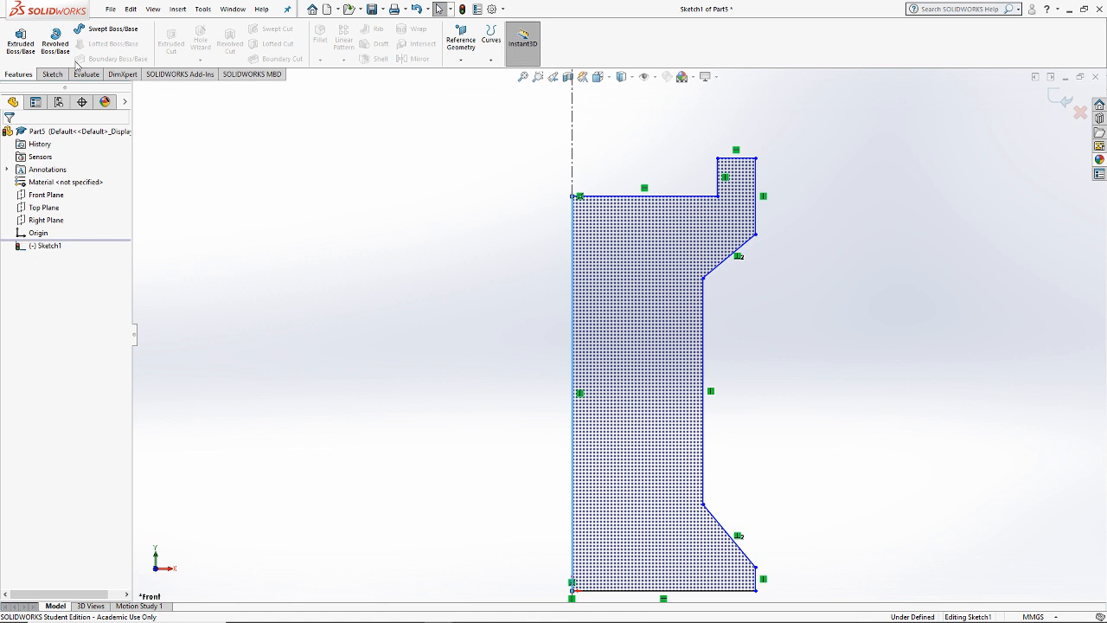
click(57, 43)
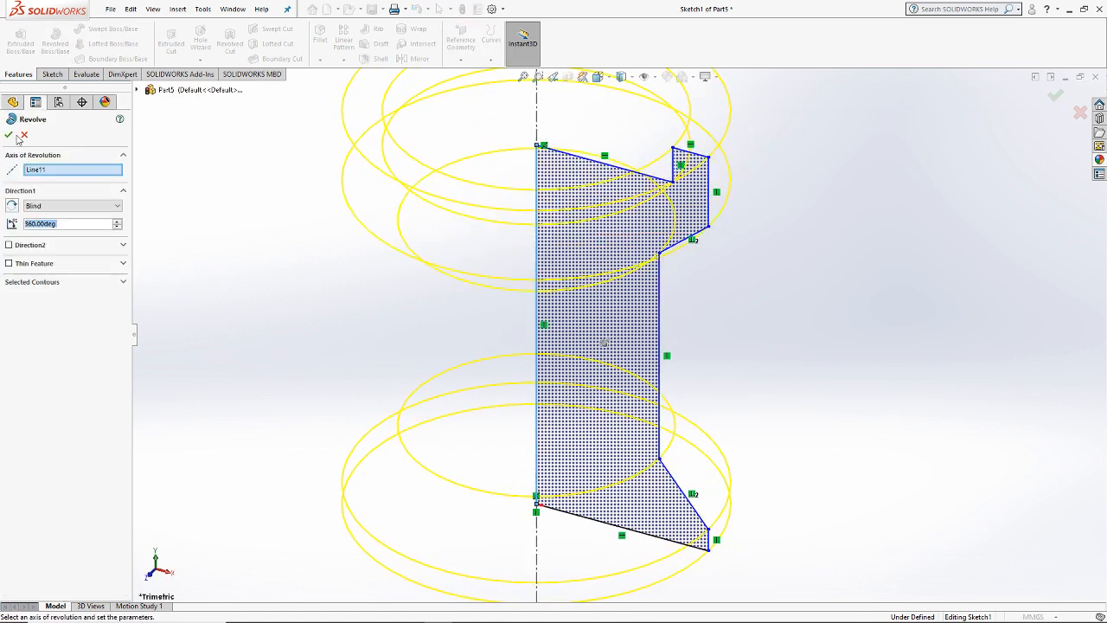
key(Return)
key(f)
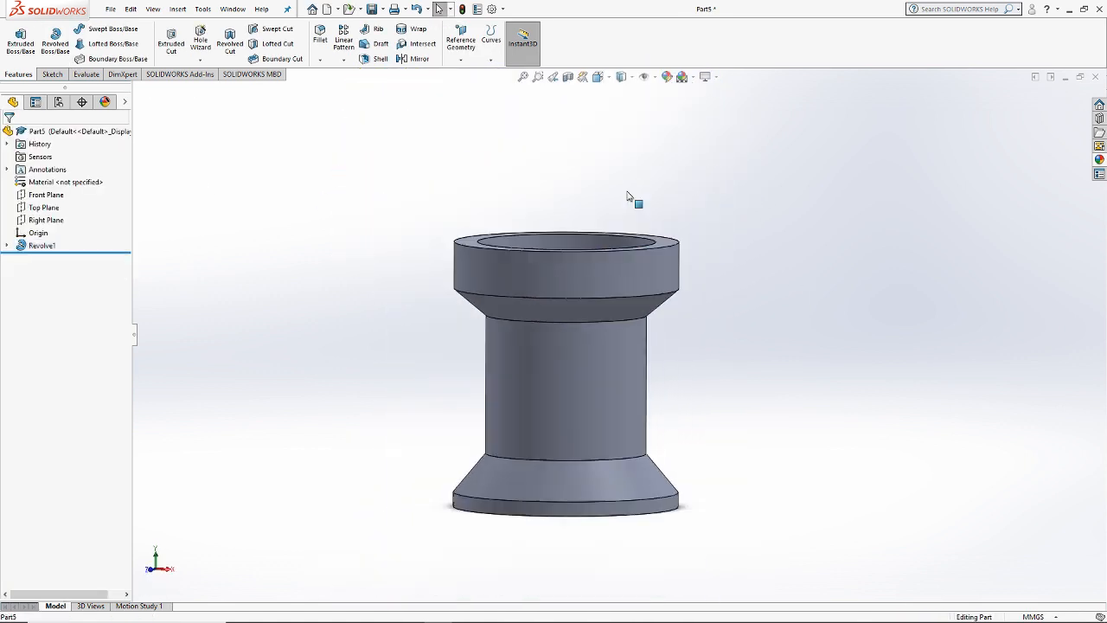
Step: Start a new sketch on the Front Plane, with the rook seen from the front
middle_drag(638, 253, 754, 264)
scroll(566, 325, down, 3)
click(50, 74)
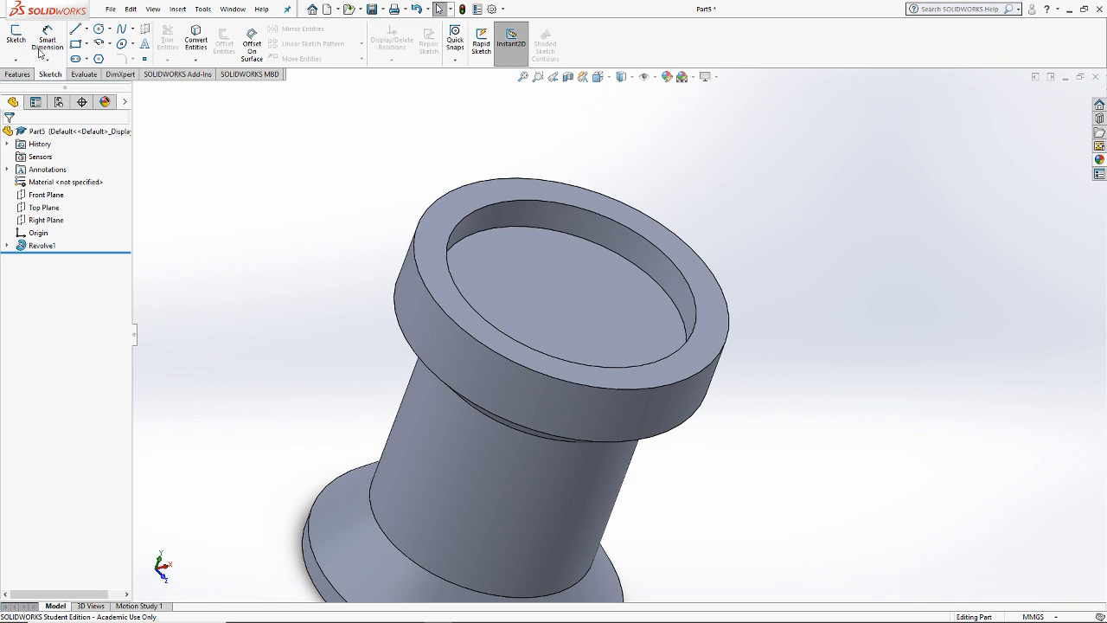
click(15, 39)
click(597, 76)
click(614, 112)
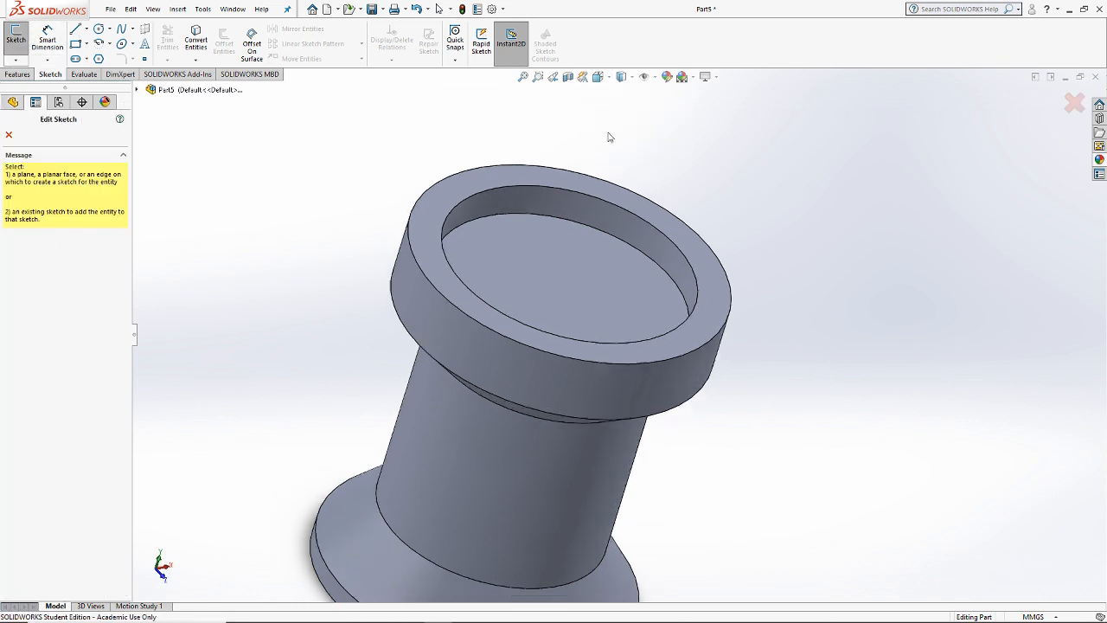
key(f)
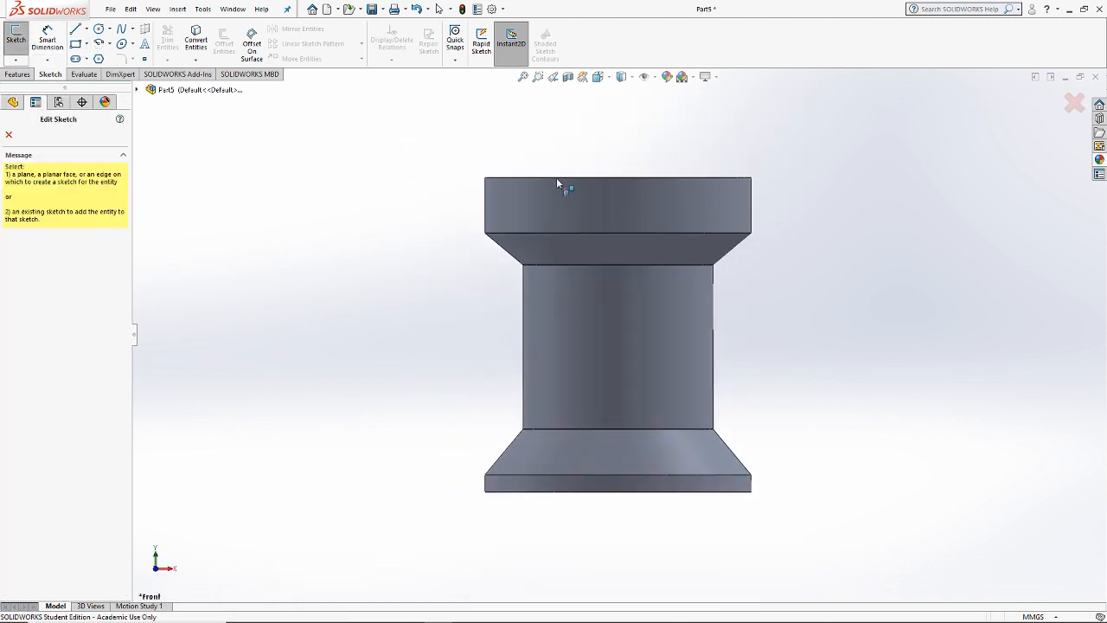
click(136, 89)
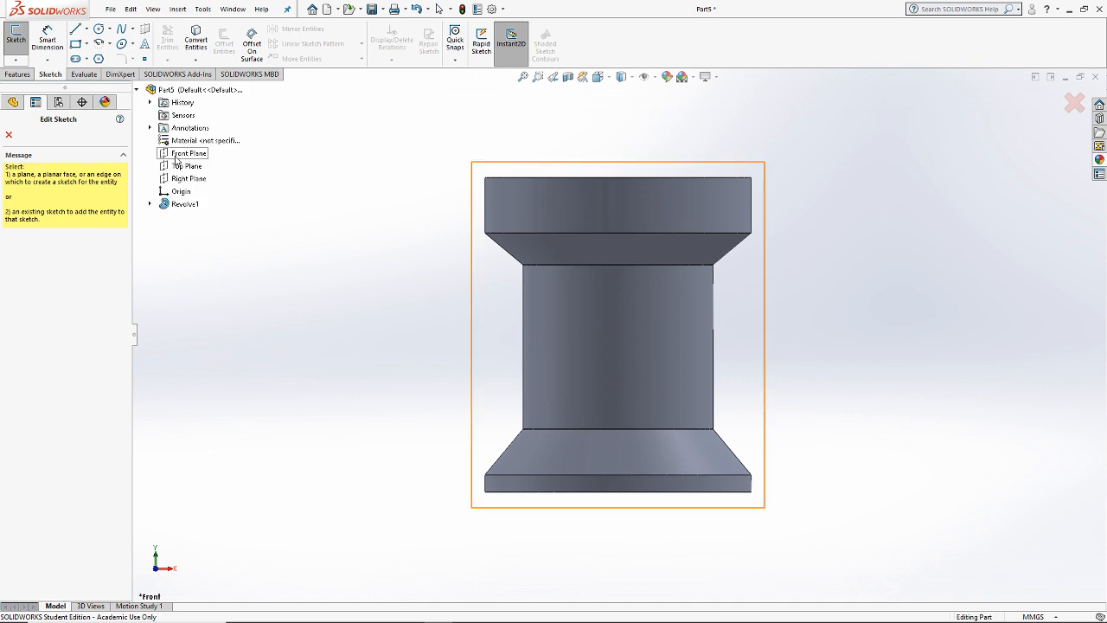
click(188, 153)
Step: Sketch a corner rectangle about 9.6 mm wide down from the rim's top edge and align its bottom midpoint vertically with the origin
click(75, 44)
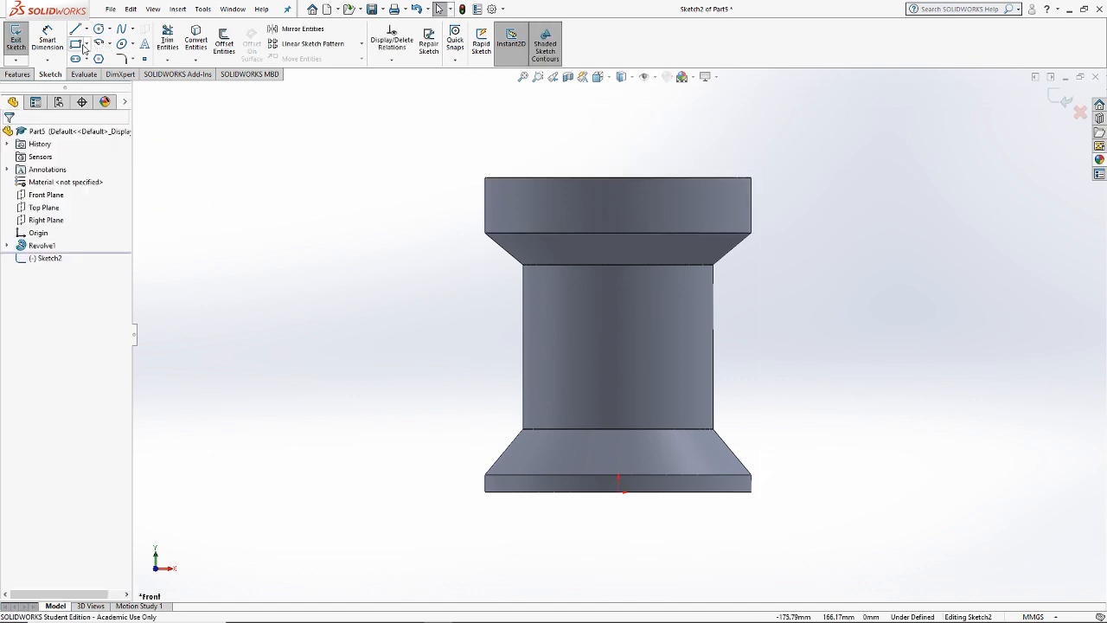
click(604, 178)
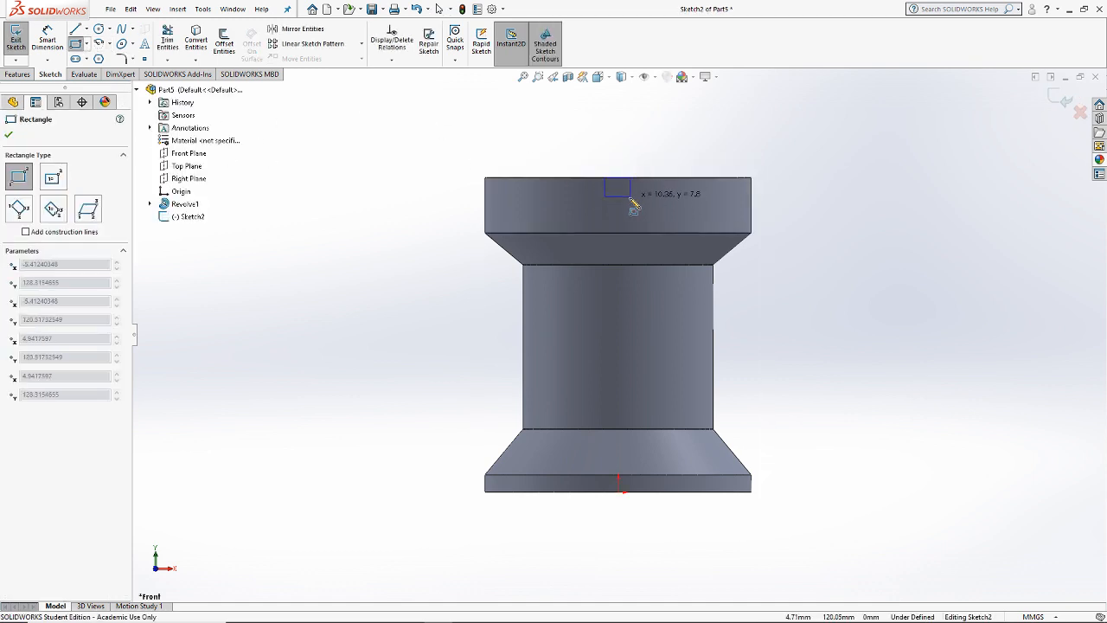
click(629, 201)
right_click(621, 202)
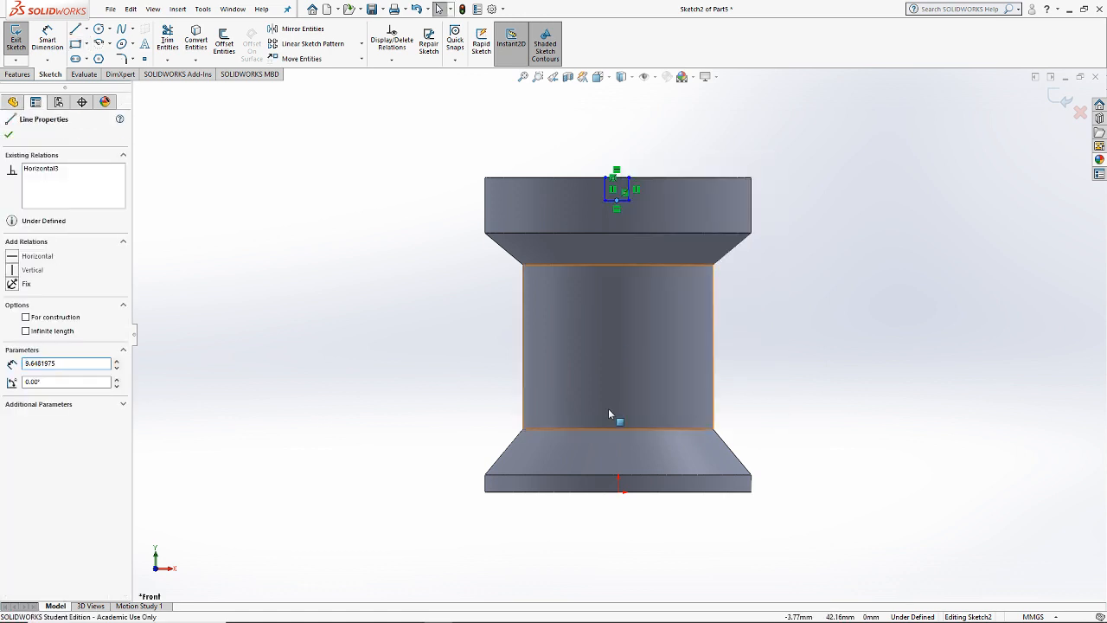
ctrl+click(618, 491)
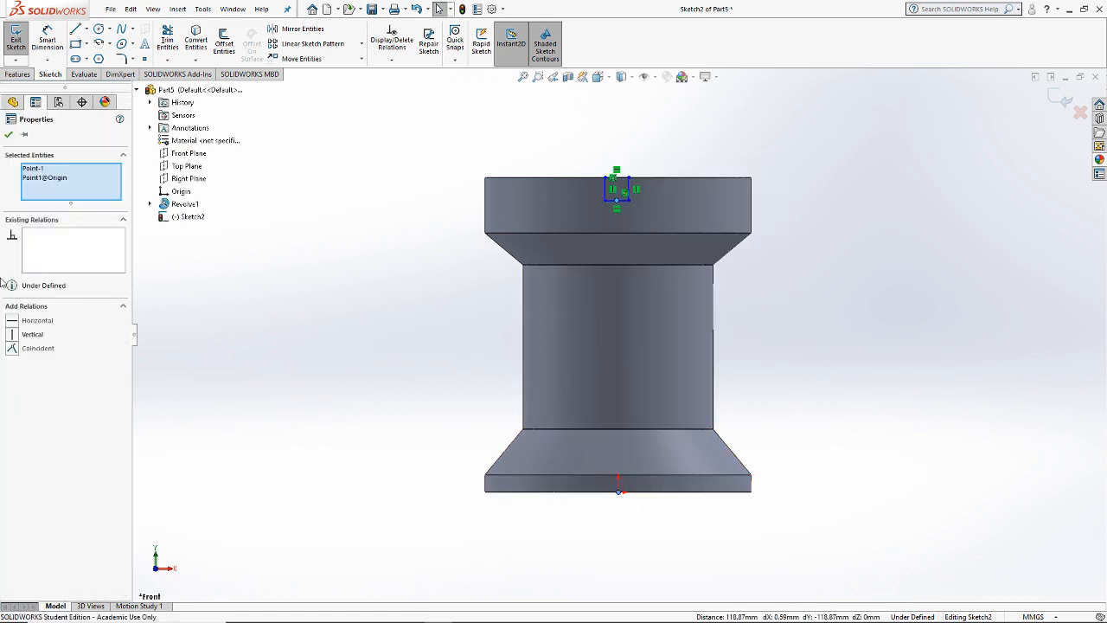
click(23, 335)
scroll(605, 203, down, 2)
click(667, 124)
Step: Dimension the slot rectangle's height and width at 10 mm each
click(46, 43)
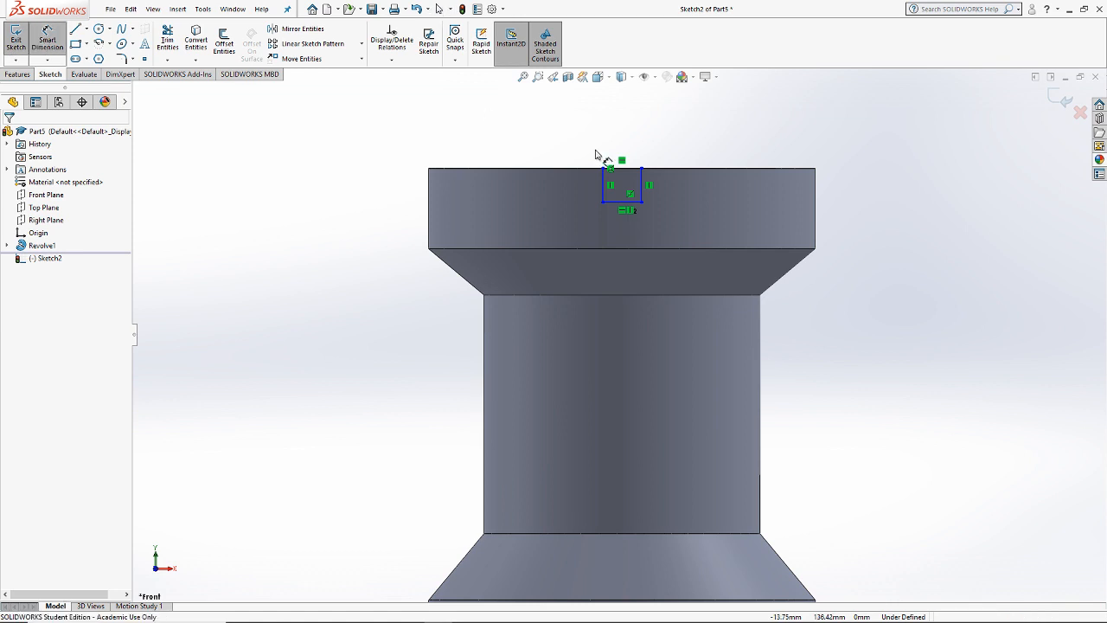
click(676, 169)
click(667, 138)
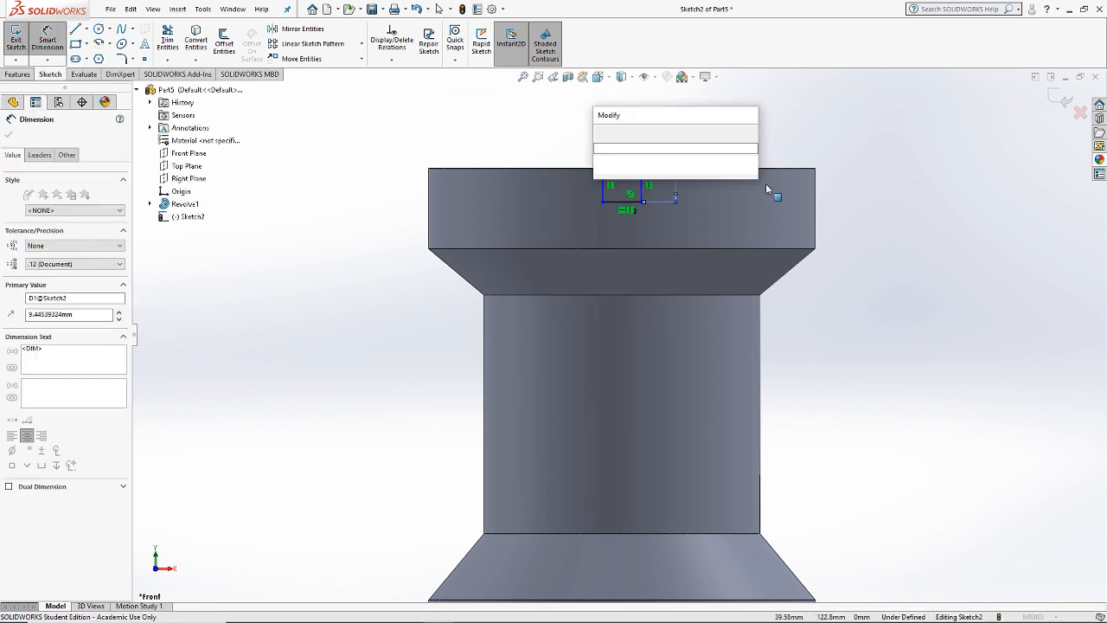
text(10)
key(Return)
click(627, 204)
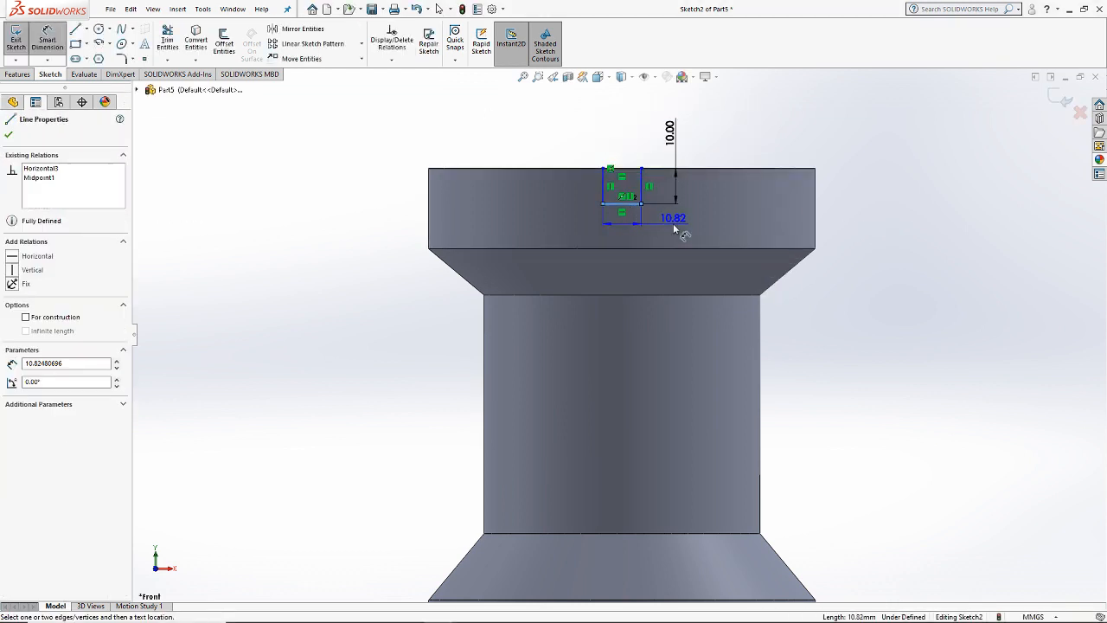
click(680, 230)
text(10)
key(Return)
key(Down)
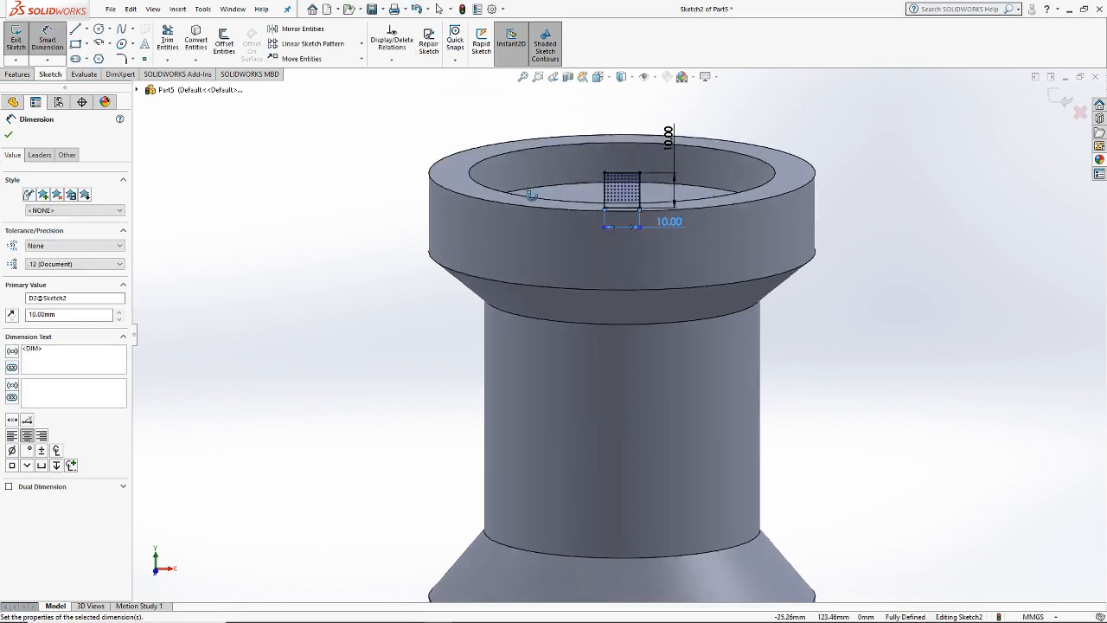
key(Escape)
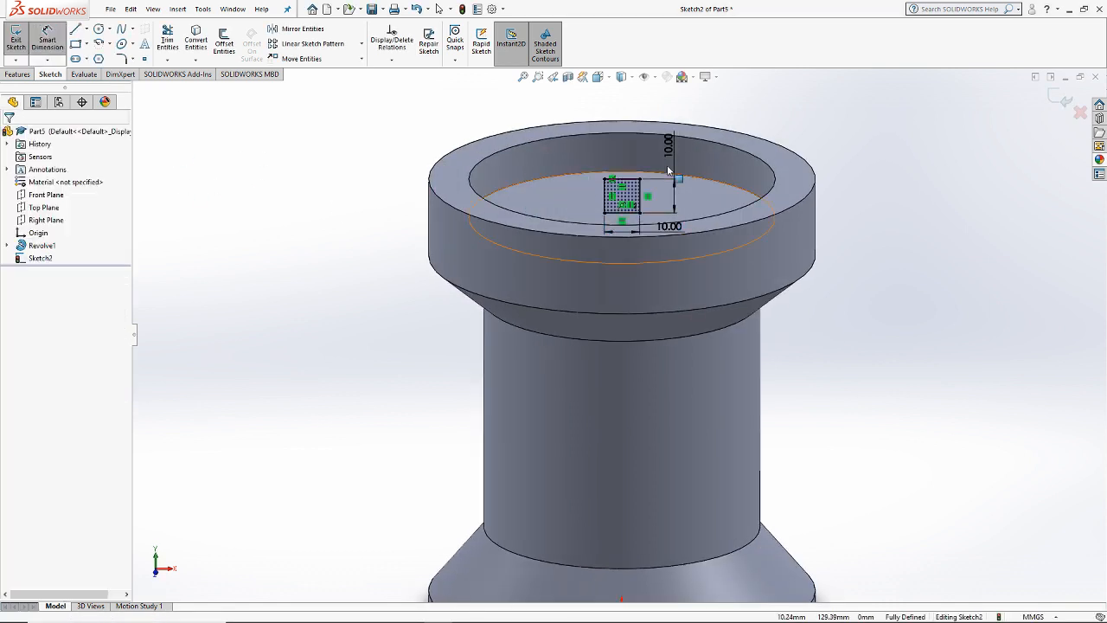
Step: Show the model from the front with hidden lines visible and delete the rectangle's height dimension
click(597, 76)
click(616, 127)
click(625, 76)
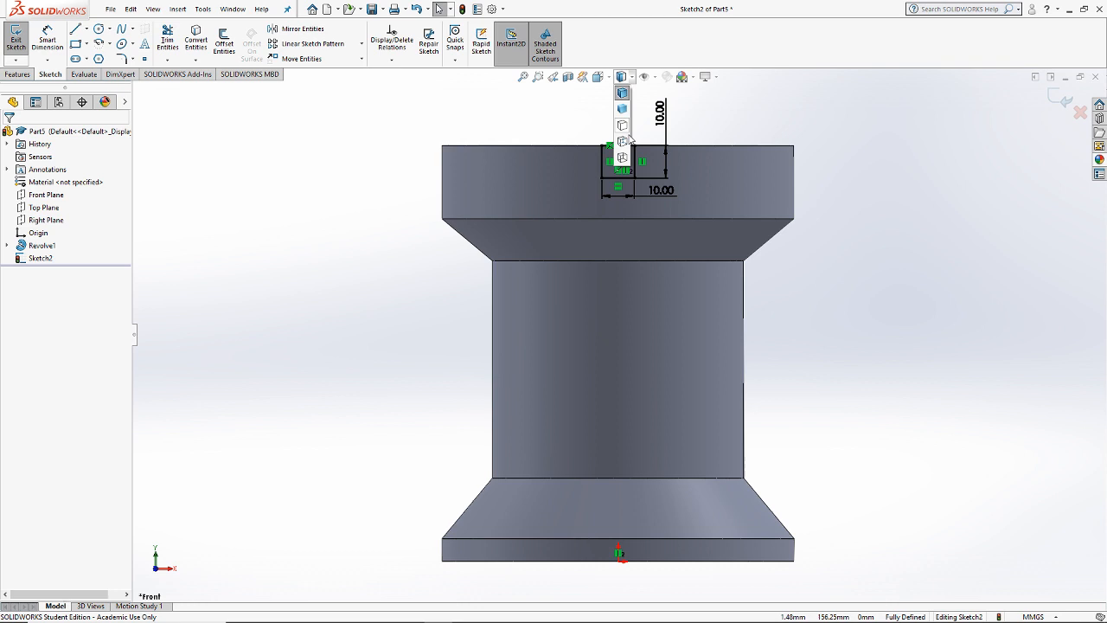
click(622, 138)
scroll(629, 126, down, 6)
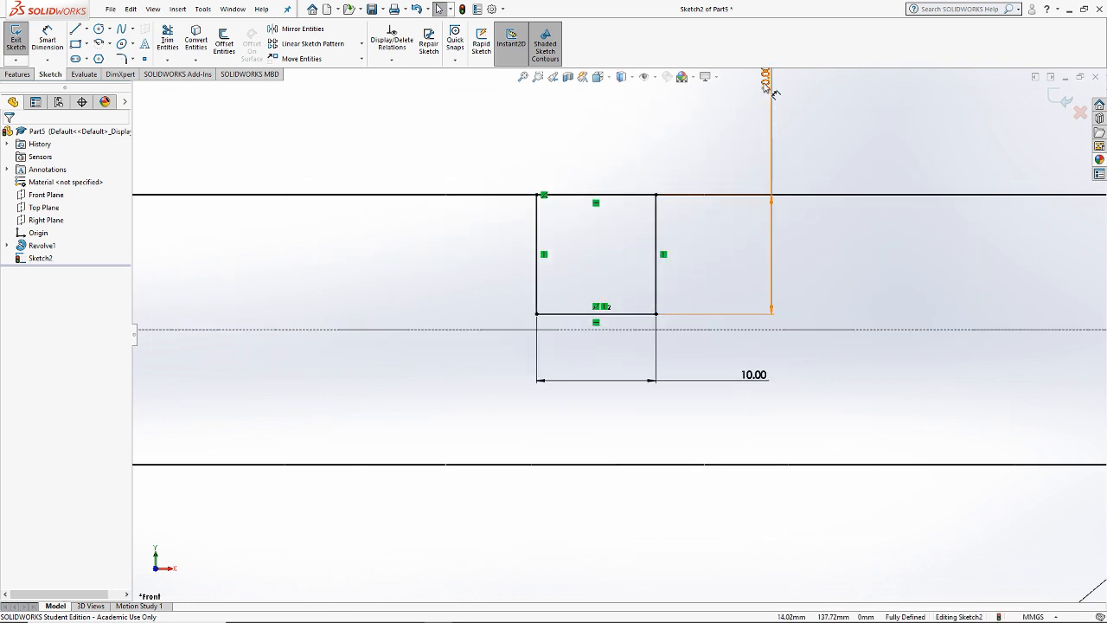
drag(771, 91, 809, 102)
key(Delete)
Step: Make the rectangle's bottom line collinear with the hidden edge of the recess floor
click(647, 320)
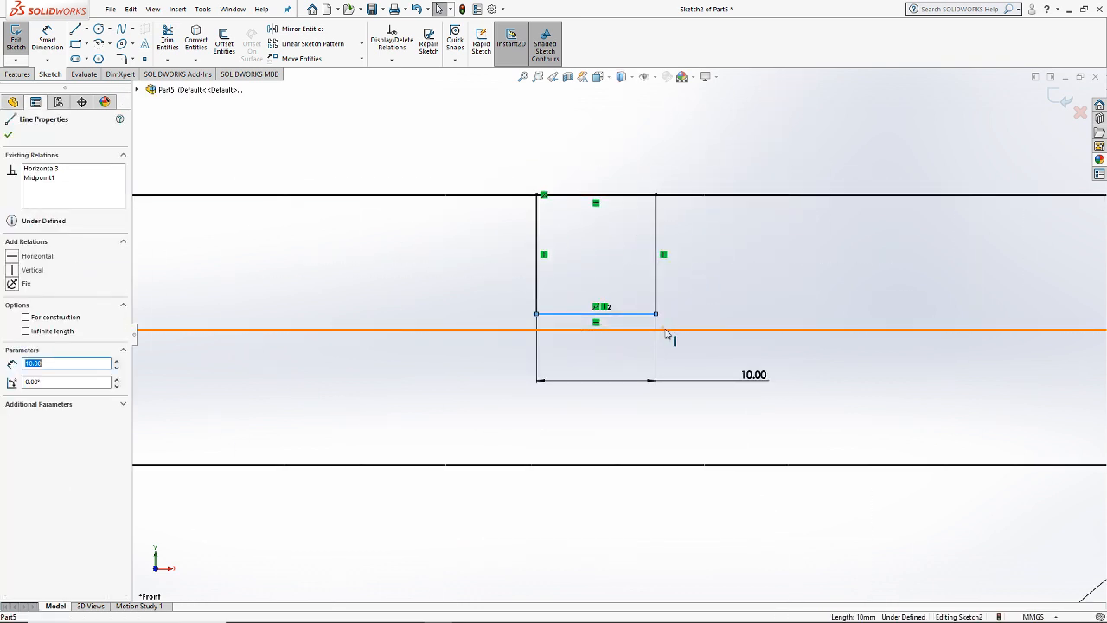
ctrl+click(644, 329)
click(35, 320)
scroll(593, 183, up, 3)
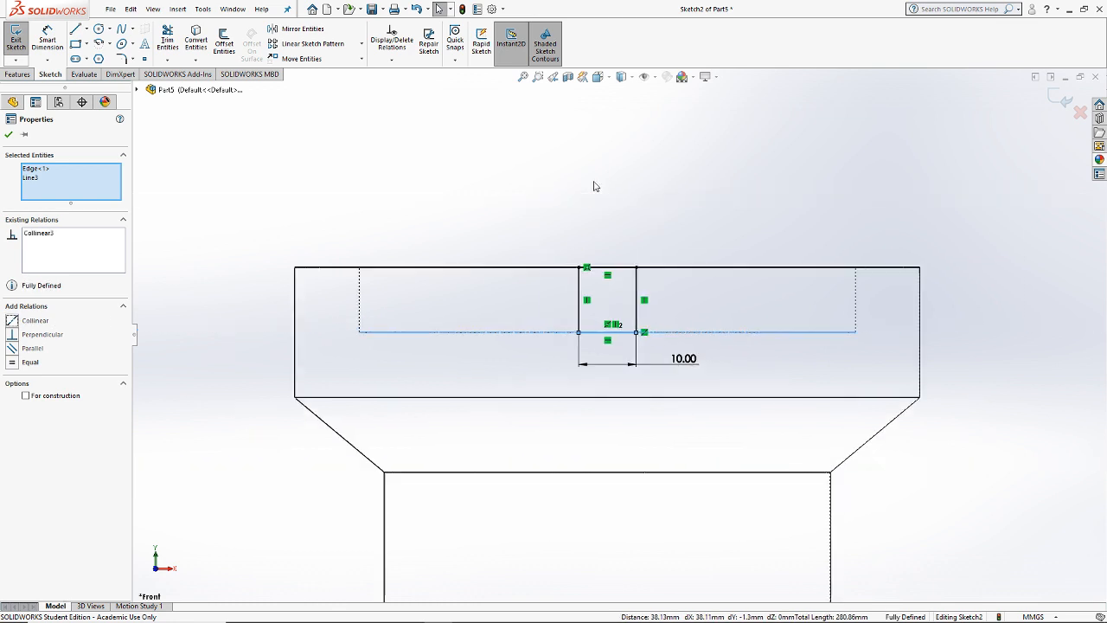
click(9, 135)
Step: Cut-extrude the slot rectangle with Through All - Both and restore the Shaded With Edges display
click(18, 74)
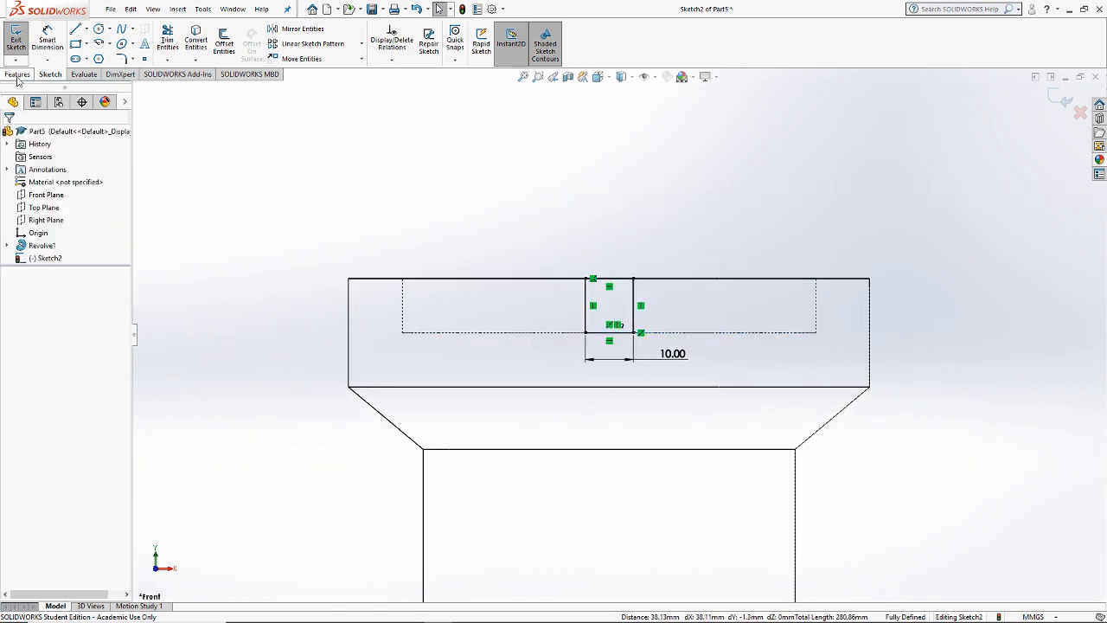
click(72, 204)
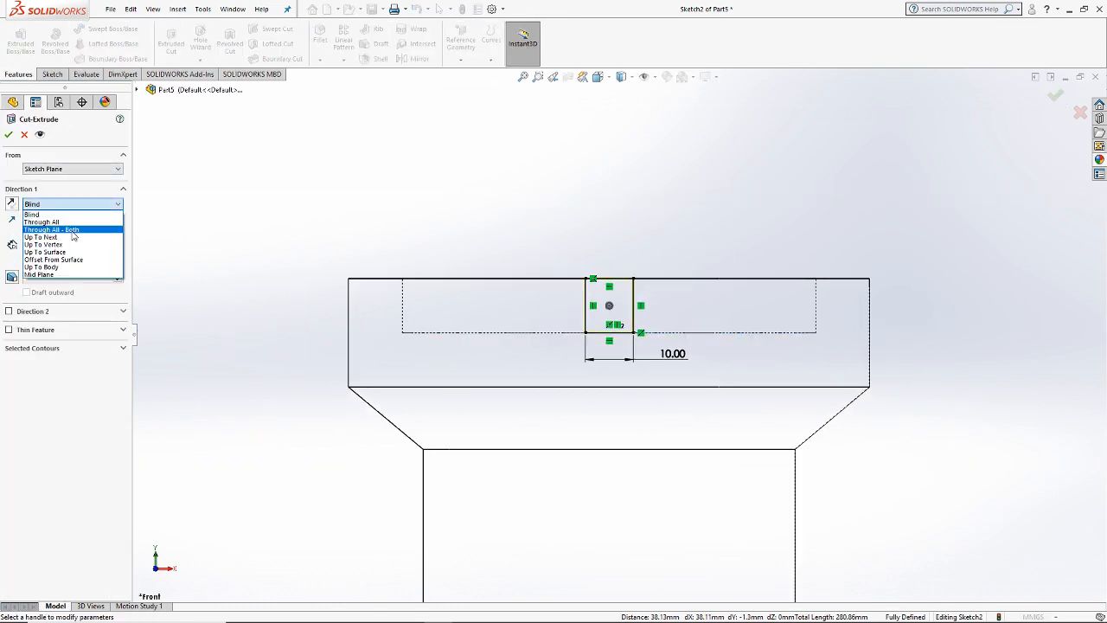
click(52, 228)
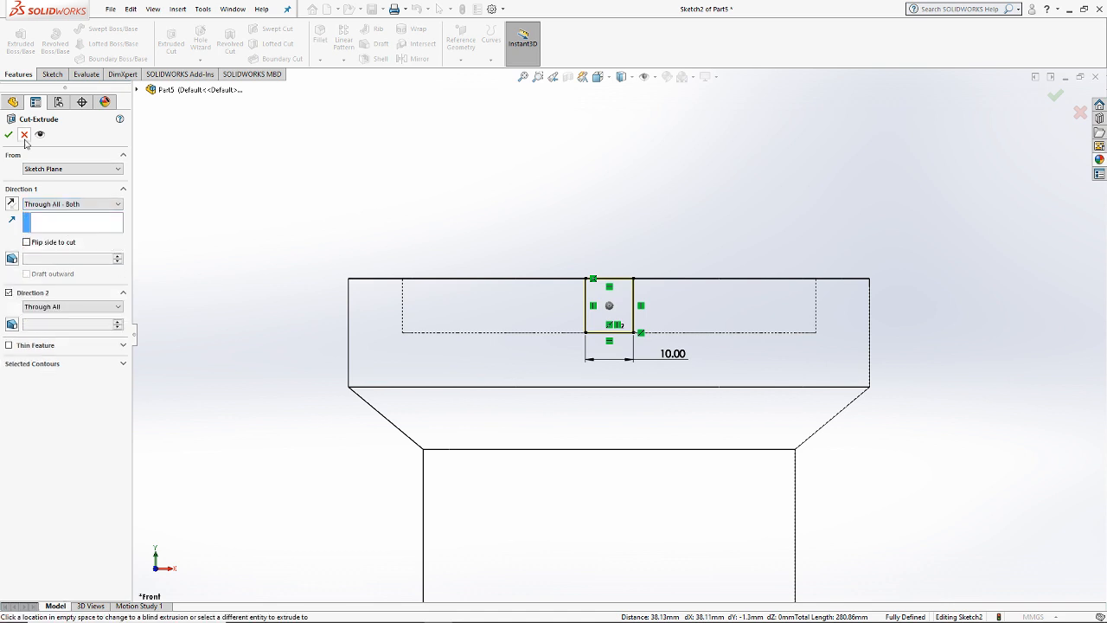
click(620, 77)
click(621, 92)
middle_drag(783, 232, 784, 299)
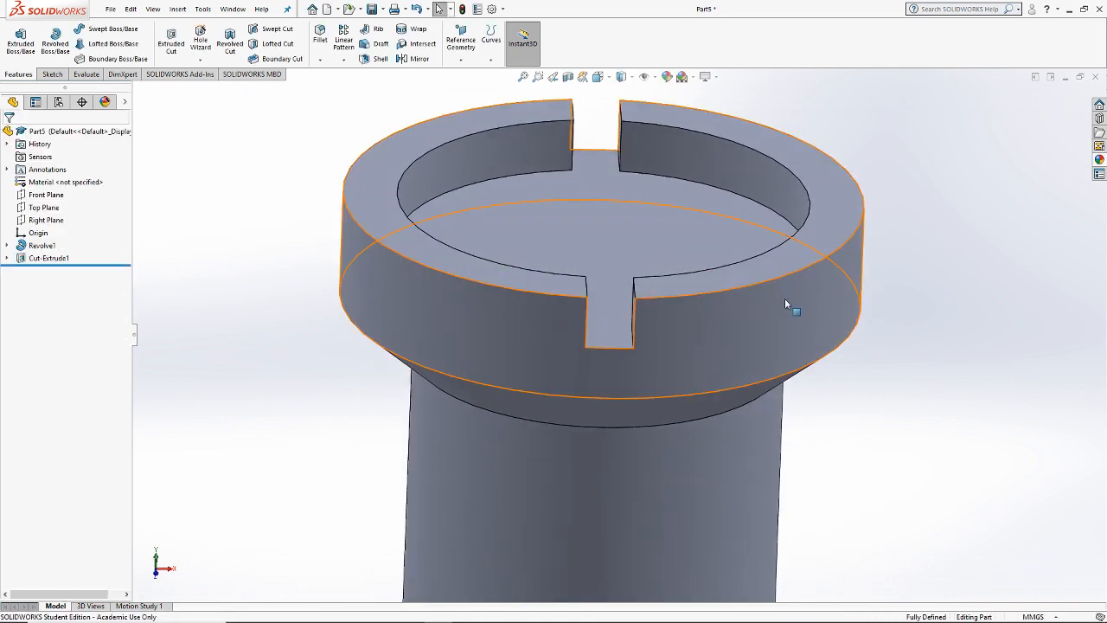
Step: Delete the slot's cut-extrude feature and its leftover rectangle sketch
scroll(784, 299, up, 3)
click(599, 78)
click(639, 128)
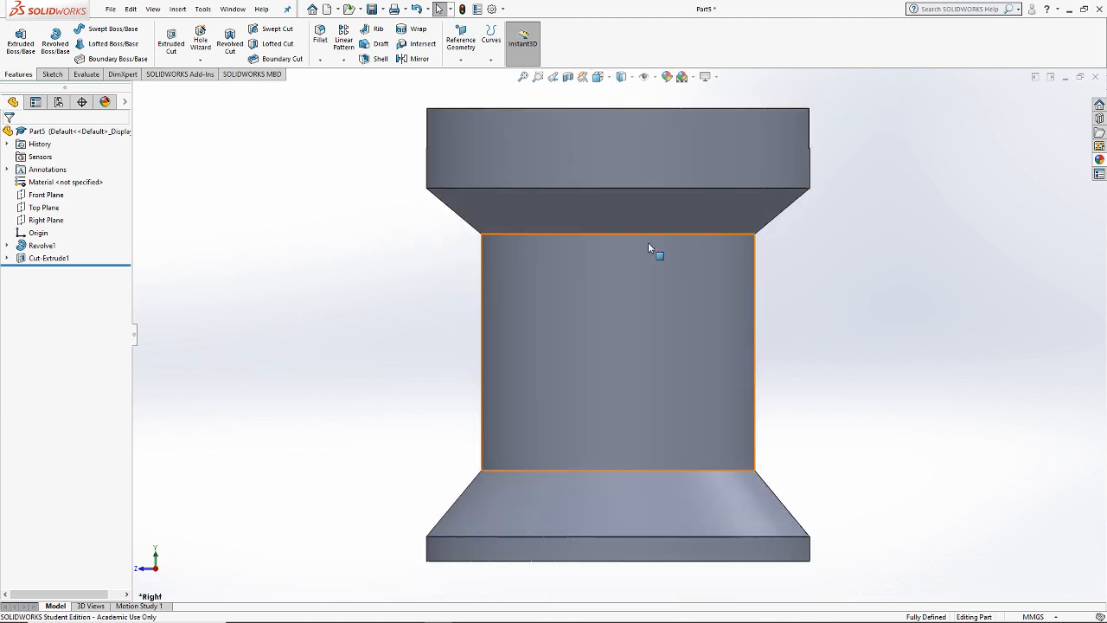
middle_drag(615, 166, 677, 231)
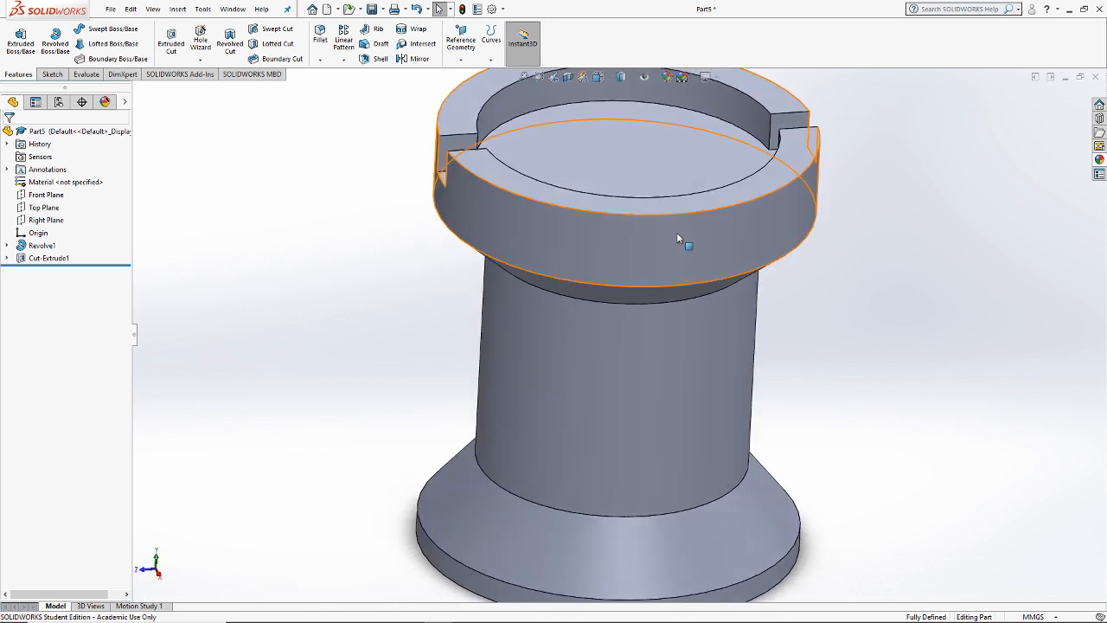
click(33, 260)
key(Delete)
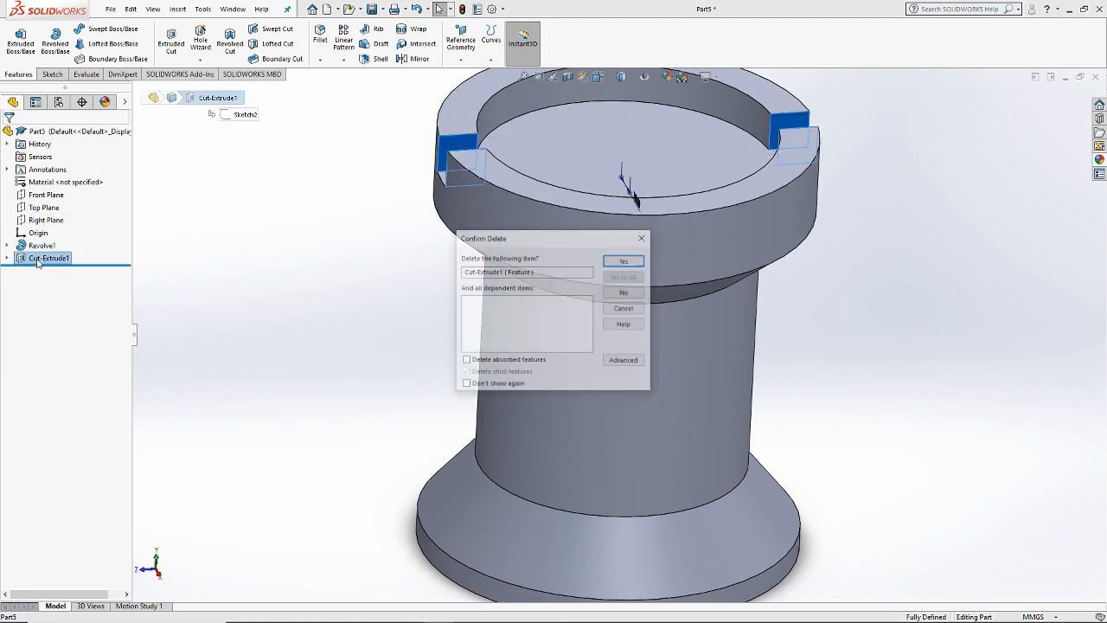
key(Return)
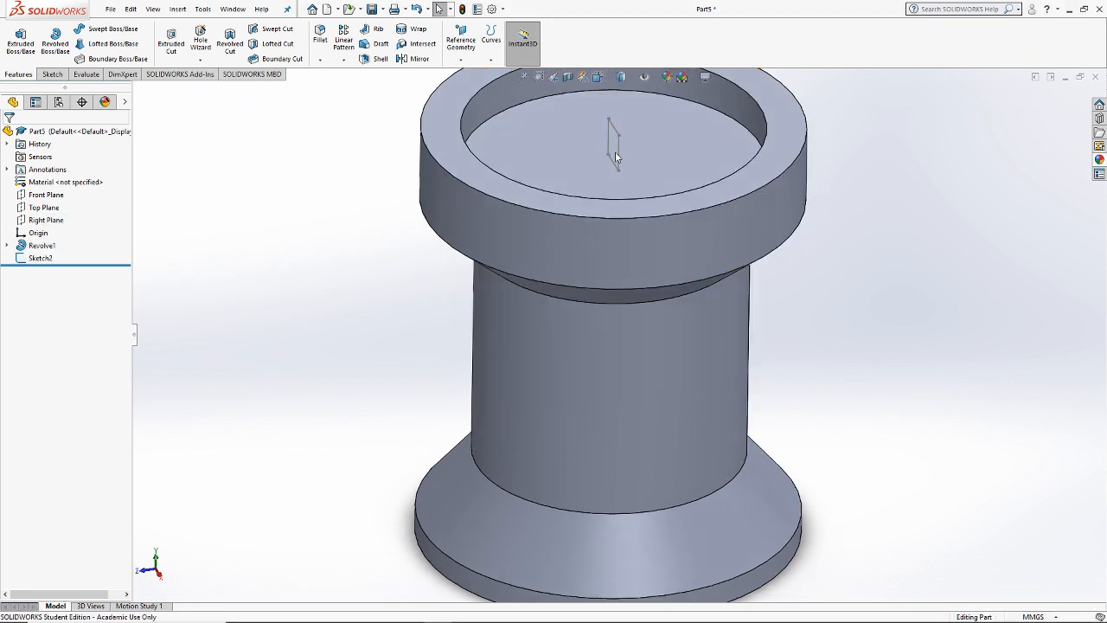
key(ctrl+5)
click(39, 258)
key(Delete)
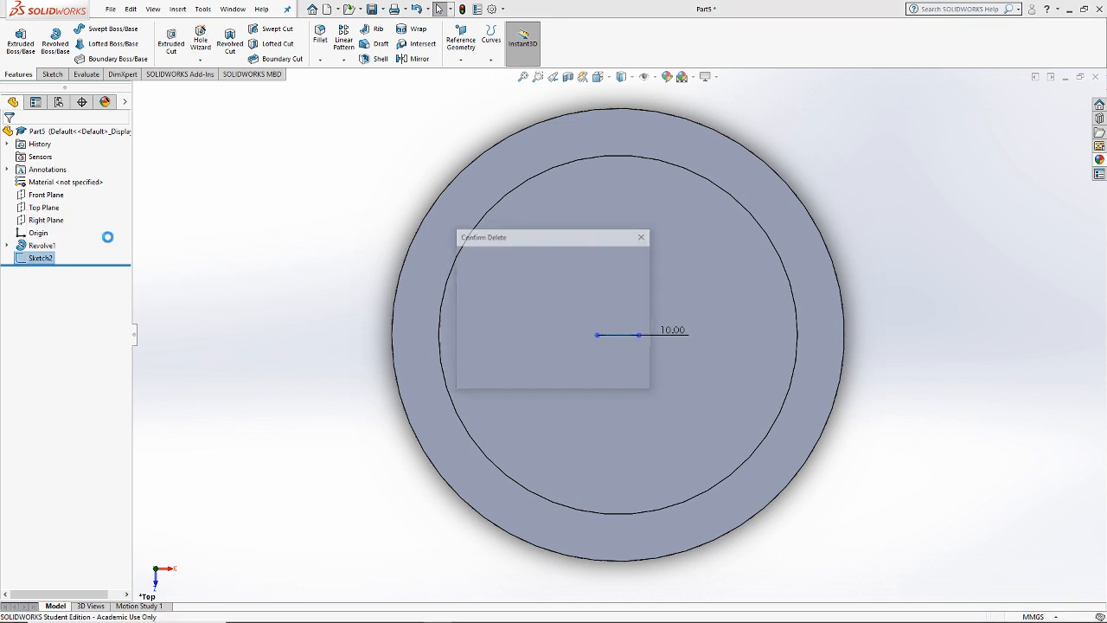
key(Return)
Step: Sketch a closed cross-shaped outline on the rim's top face, with side arms about 60 mm long and all four arms extending past the rim
click(51, 73)
click(16, 39)
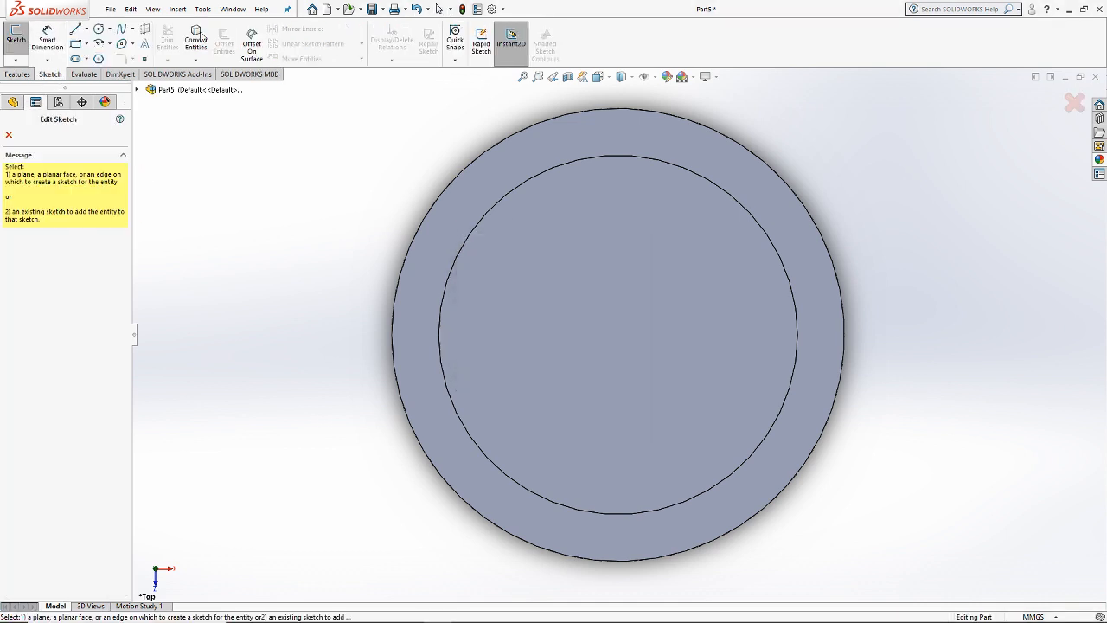
click(638, 151)
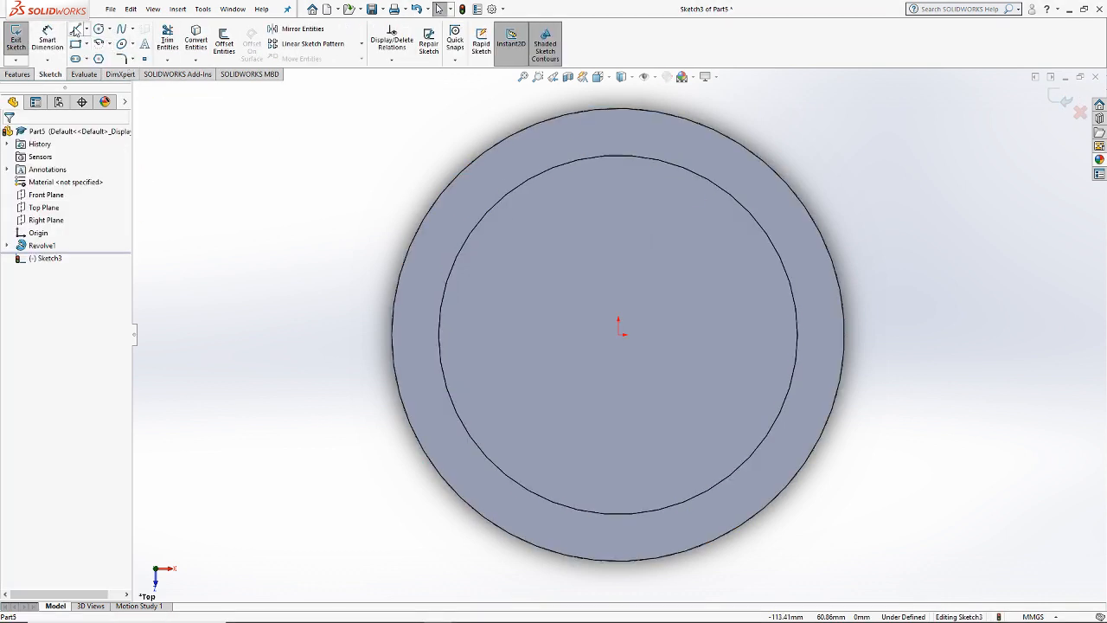
click(76, 29)
click(599, 95)
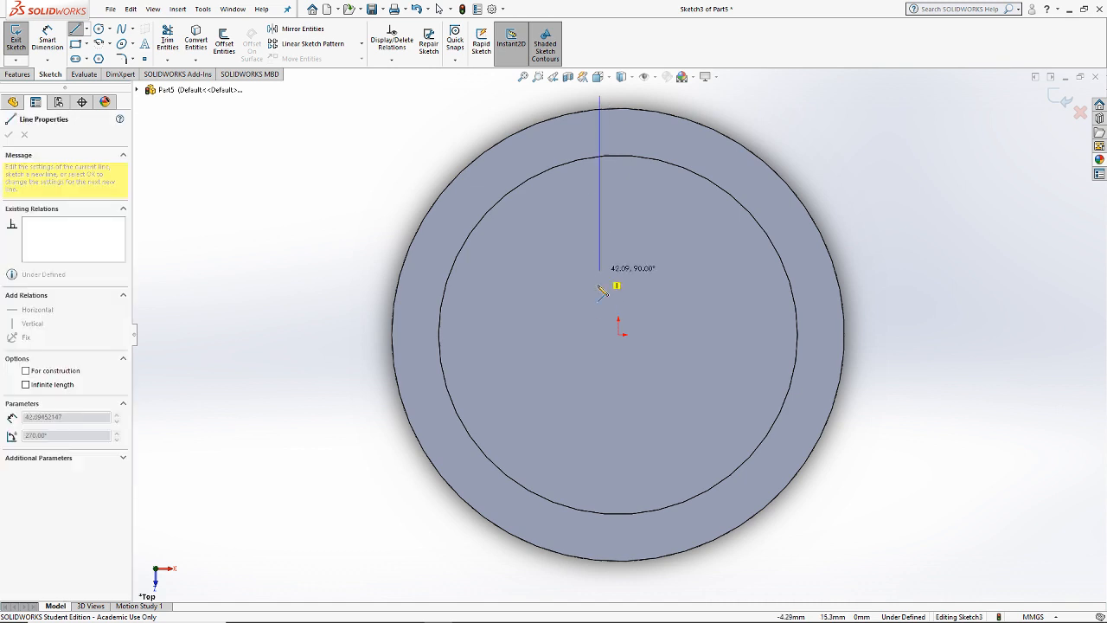
click(599, 309)
click(348, 310)
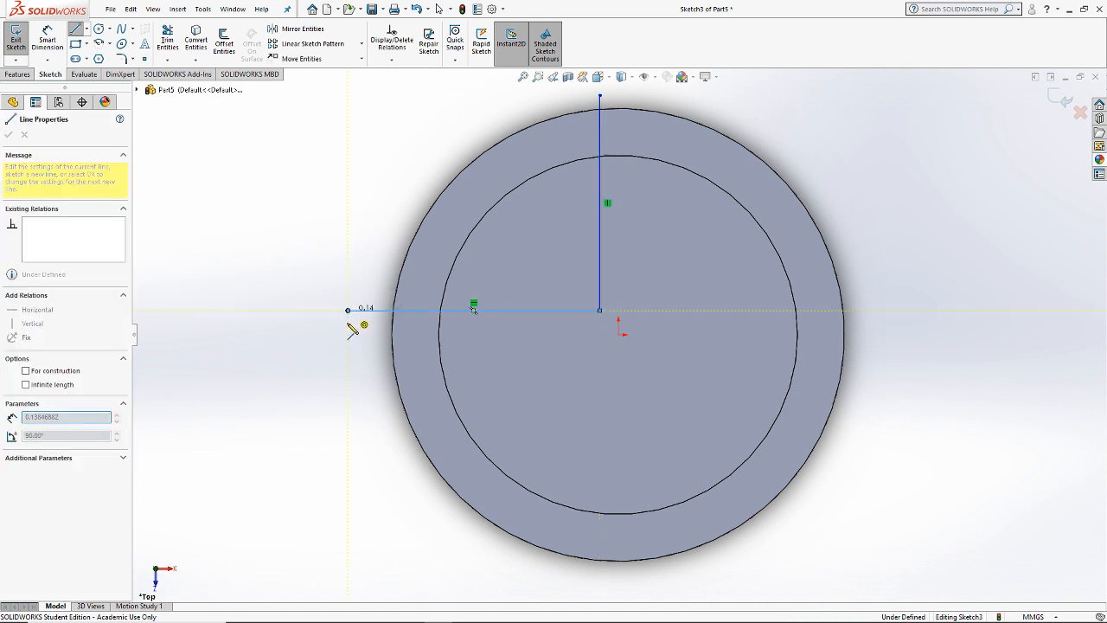
click(348, 354)
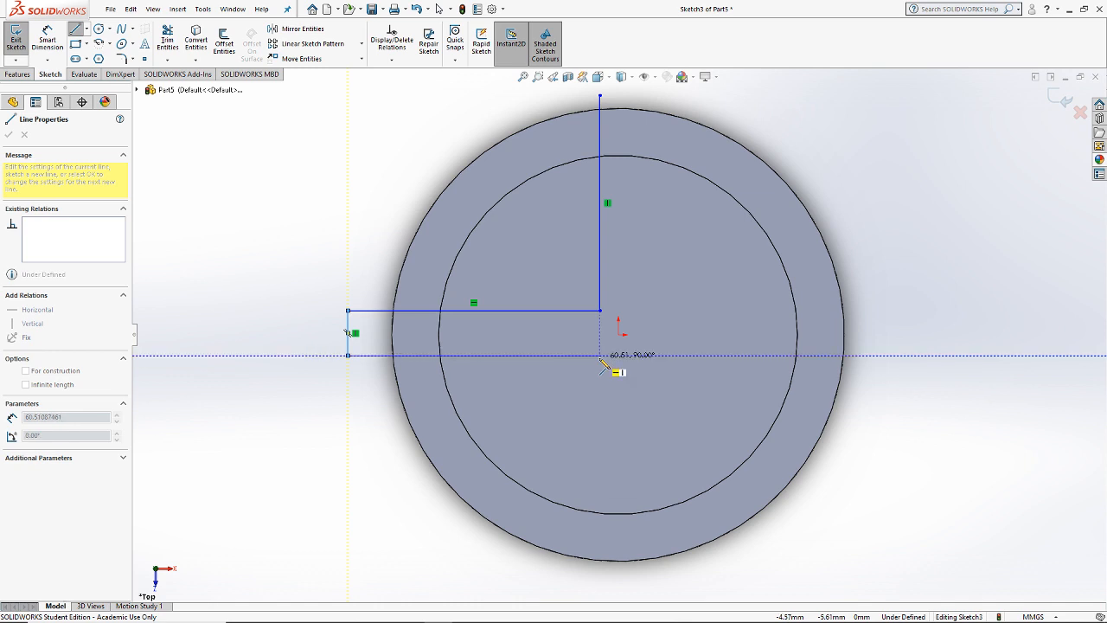
click(600, 354)
click(599, 573)
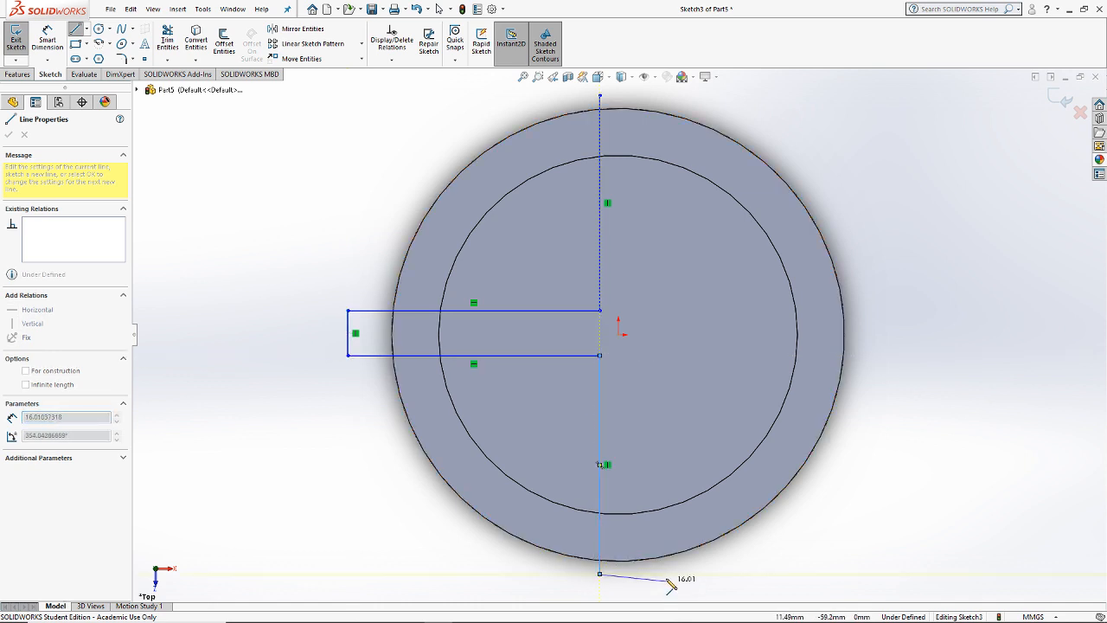
click(659, 572)
click(659, 354)
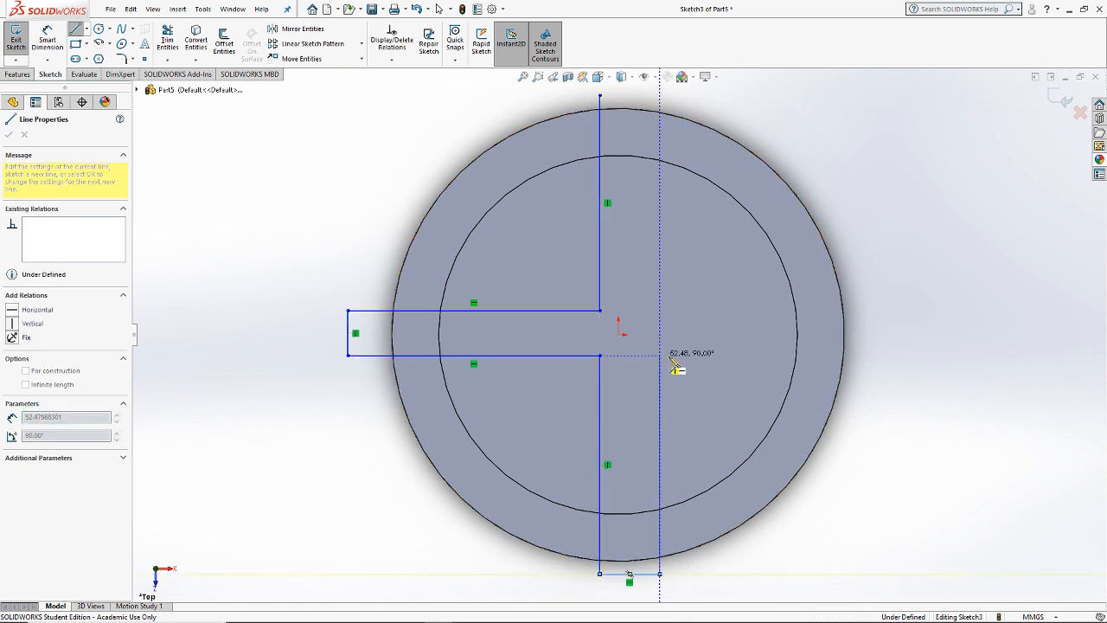
click(916, 354)
click(916, 304)
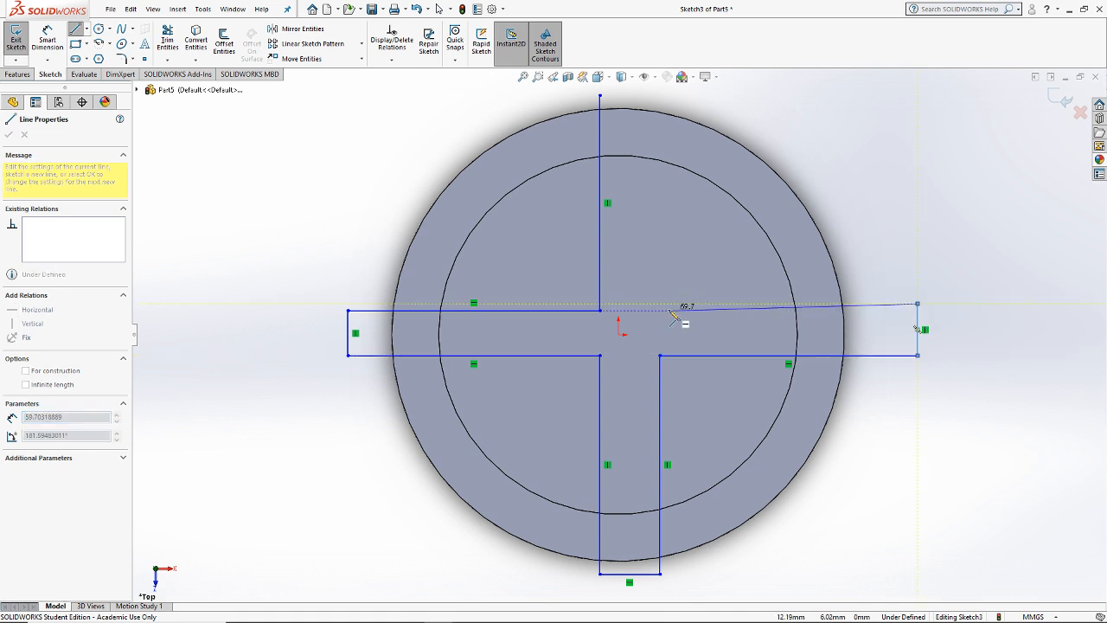
click(660, 308)
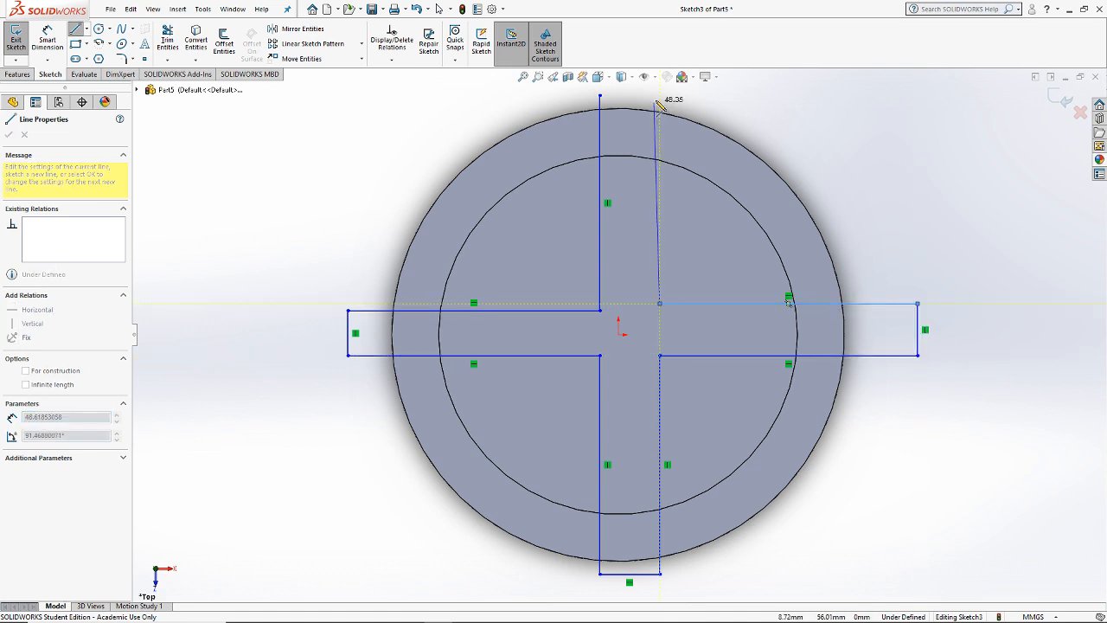
click(599, 95)
key(Escape)
Step: Make the upper edges of the cross's two side arms collinear
click(677, 305)
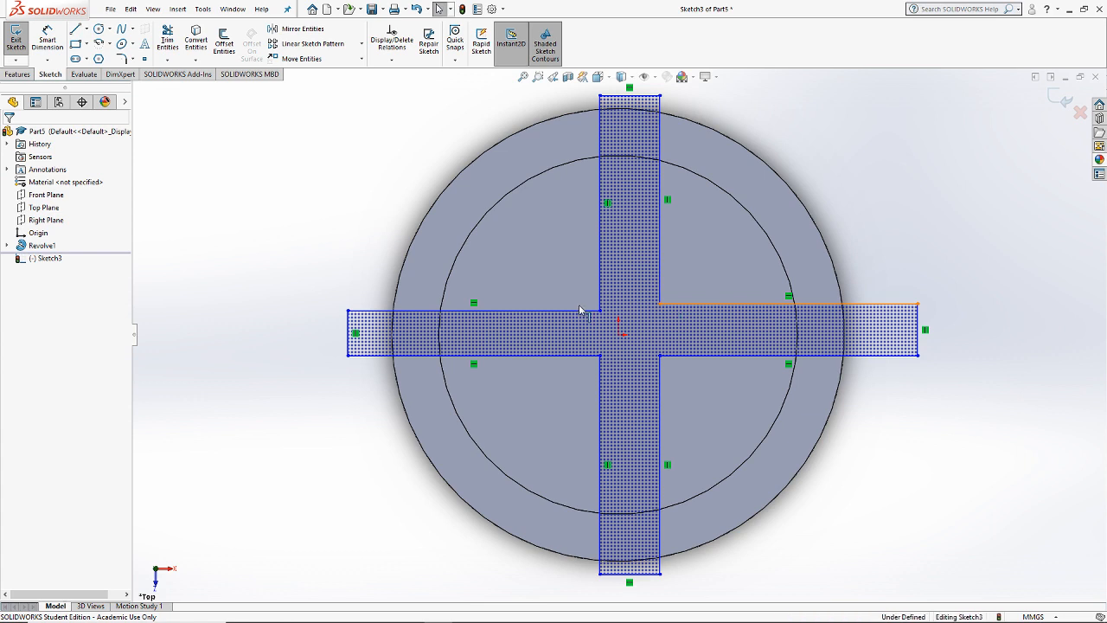
ctrl+click(579, 311)
click(35, 347)
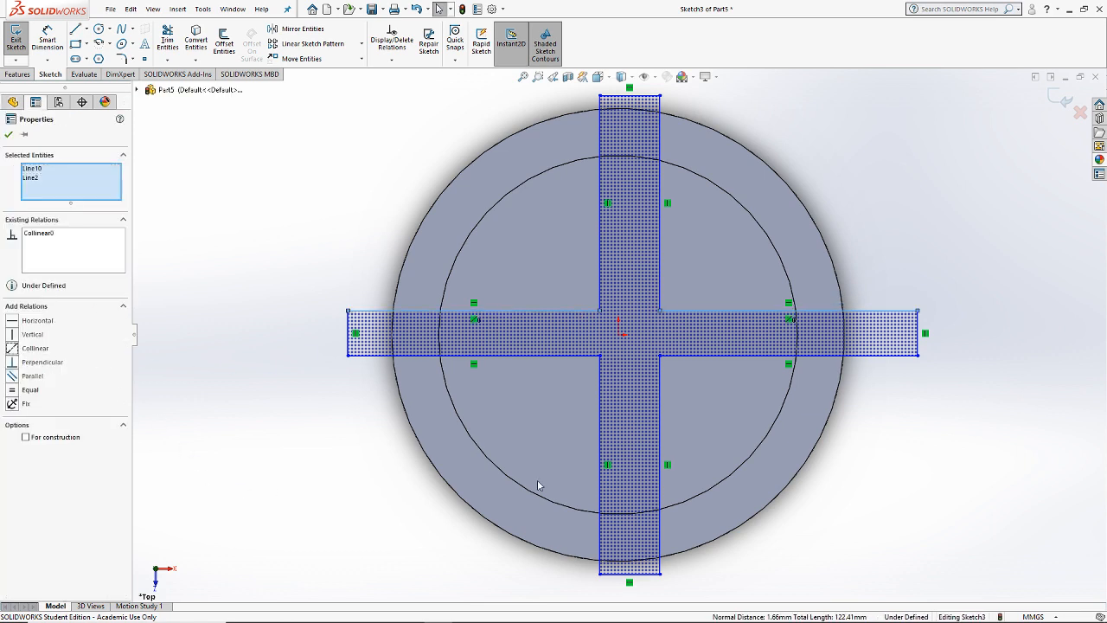
key(Escape)
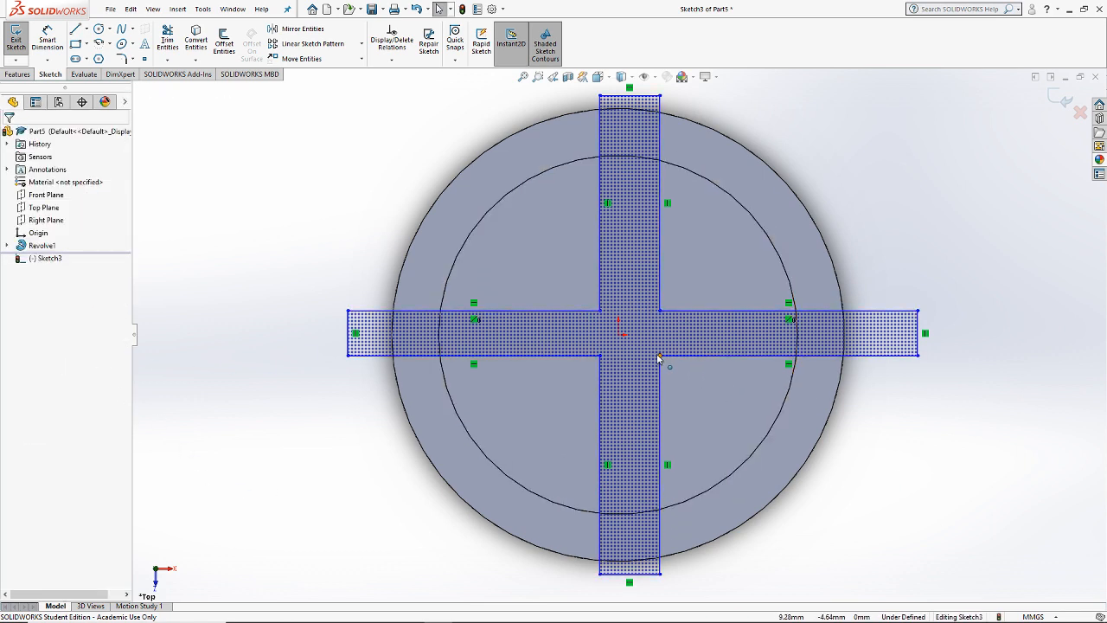
Step: Narrow the cross's lower arm and apply a Vertical relation to the right edges of the upper and lower arms
drag(660, 355, 641, 355)
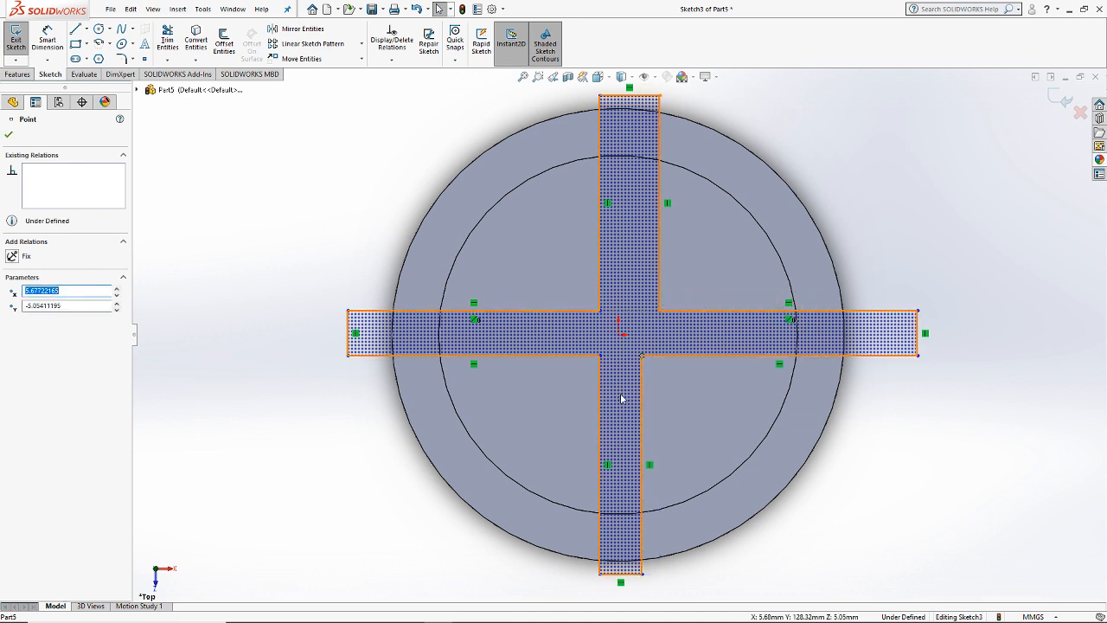
click(640, 387)
ctrl+click(659, 291)
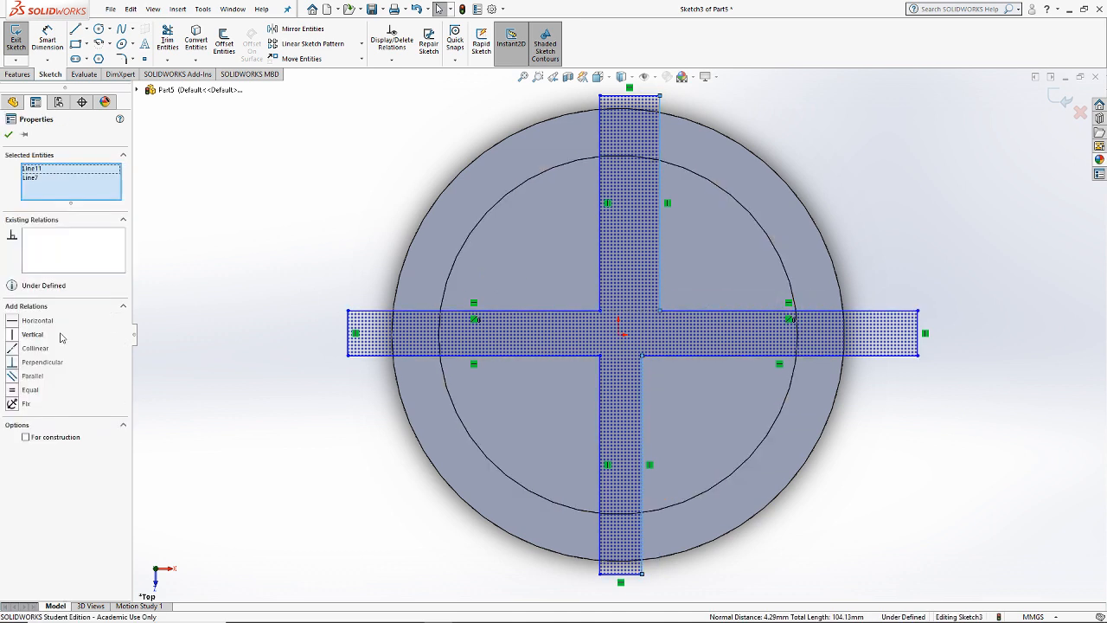
click(41, 337)
click(338, 407)
Step: Cut-extrude the cross sketch Up To Surface, ending at the recess floor, and look at the slotted crown from the side
middle_drag(643, 366, 641, 285)
key(f)
click(17, 75)
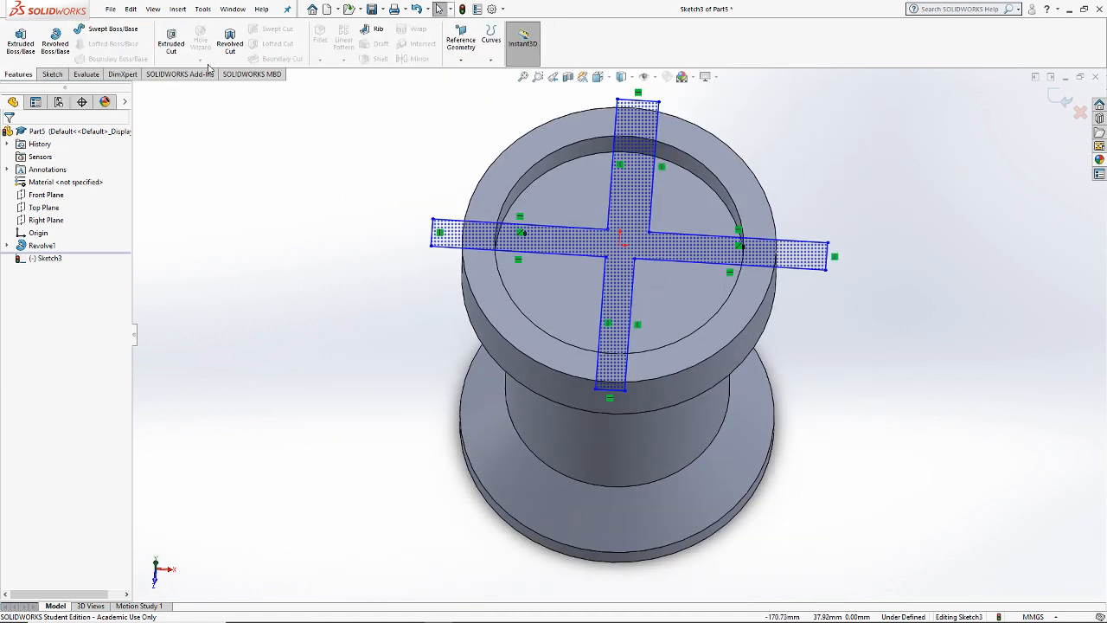
click(173, 40)
click(117, 203)
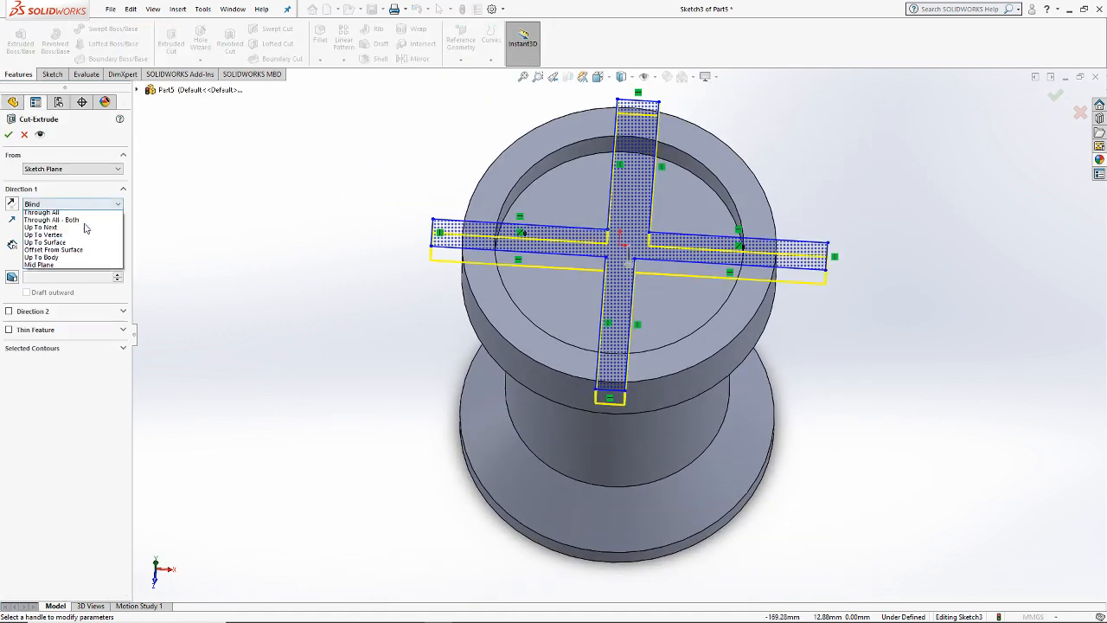
click(50, 245)
click(666, 201)
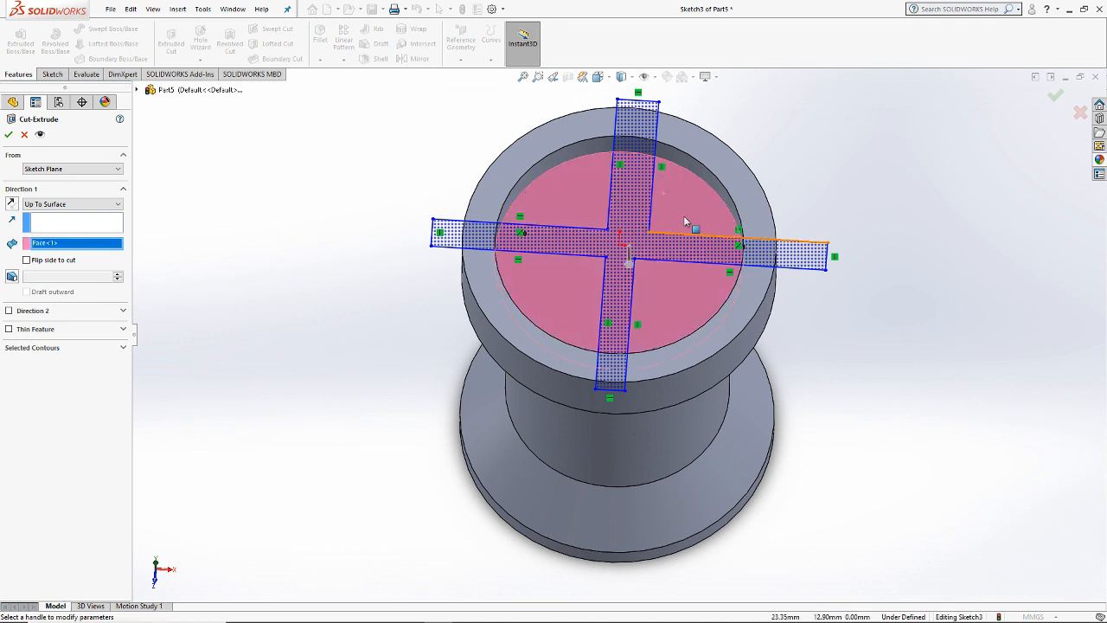
click(8, 134)
scroll(766, 239, up, 3)
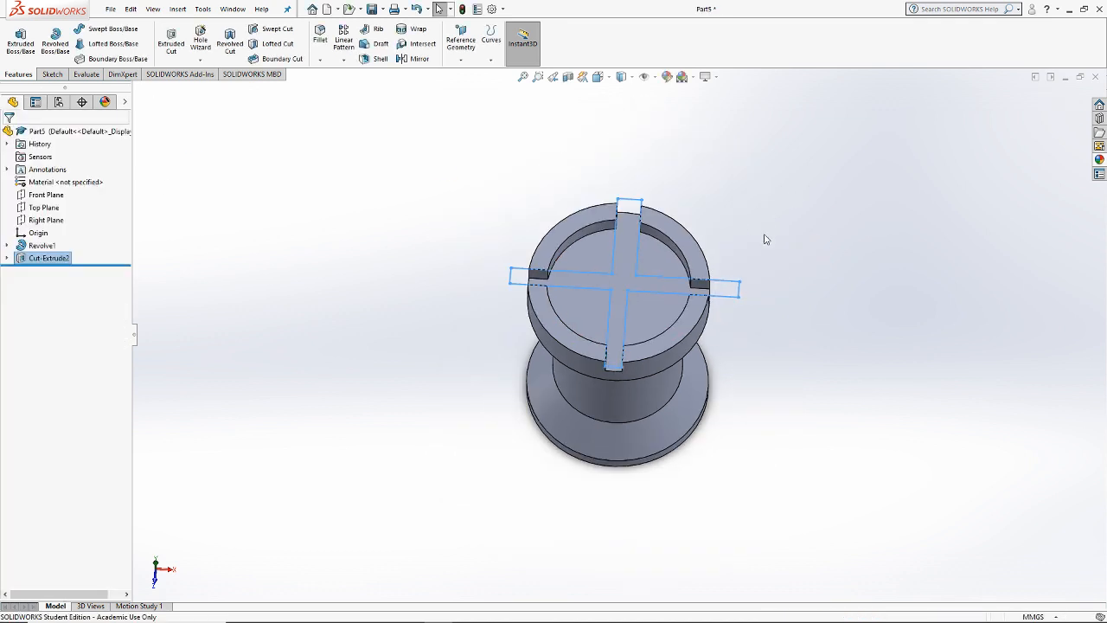
middle_drag(766, 239, 625, 139)
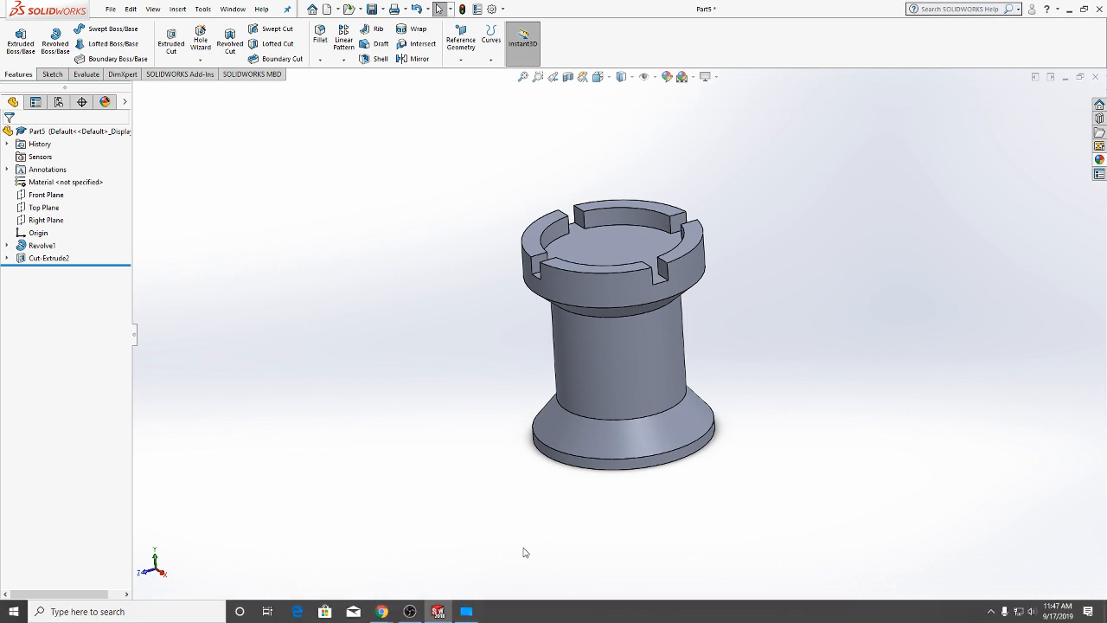
Step: Switch to the Solidworks HW #2 PDF in Chrome and read problem 4, Choose your own adventure
key(alt+Tab)
key(alt+Tab)
key(alt+Tab)
key(alt+Tab)
key(alt+Tab)
key(alt+Tab)
key(alt+Tab)
key(alt+Tab)
key(alt+Tab)
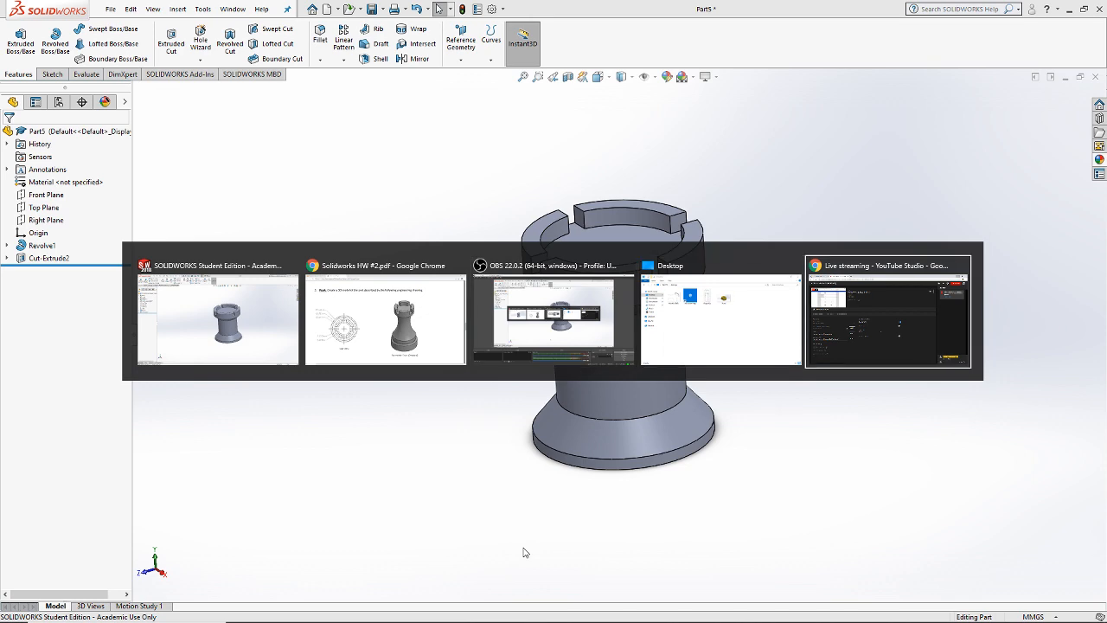
key(alt+Tab)
key(alt+Tab)
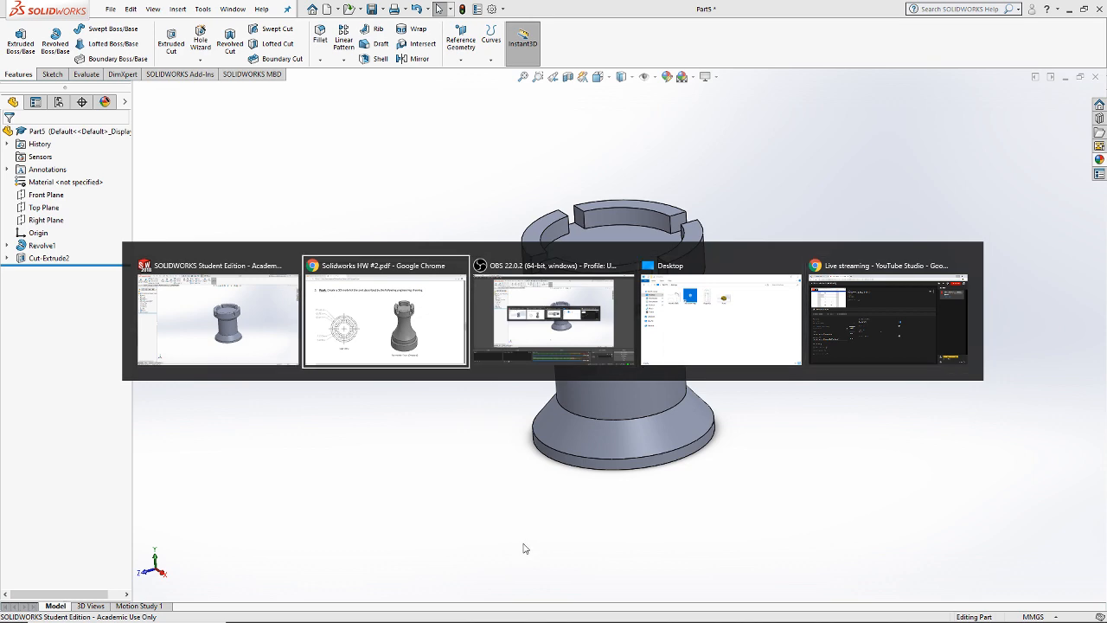
scroll(530, 424, down, 3)
ctrl+scroll(532, 423, down, 2)
scroll(532, 424, down, 7)
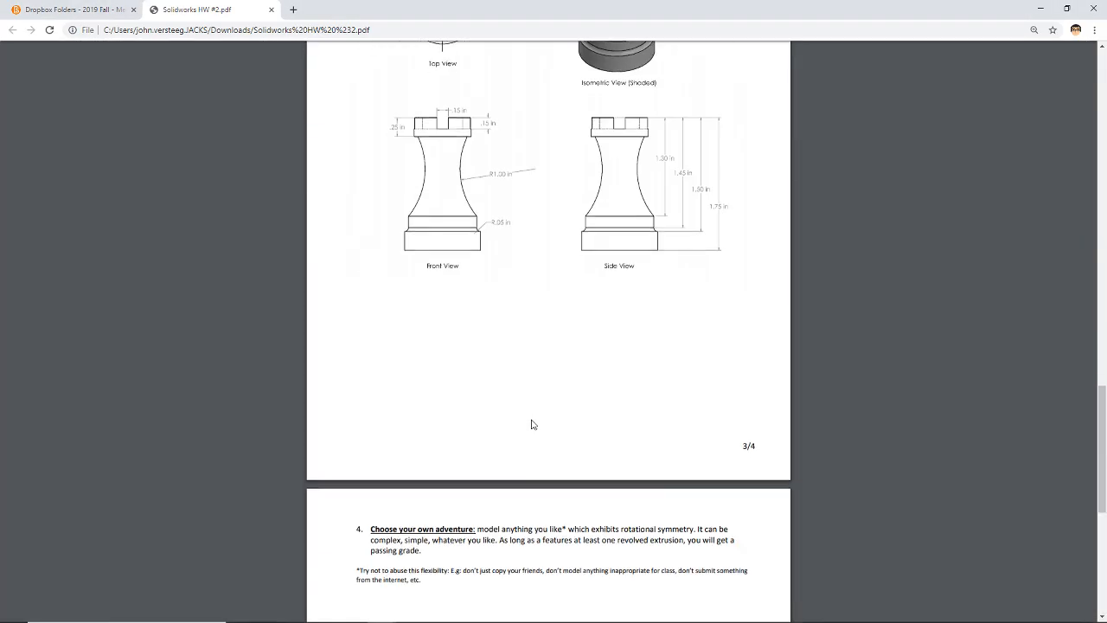
ctrl+scroll(540, 201, up, 2)
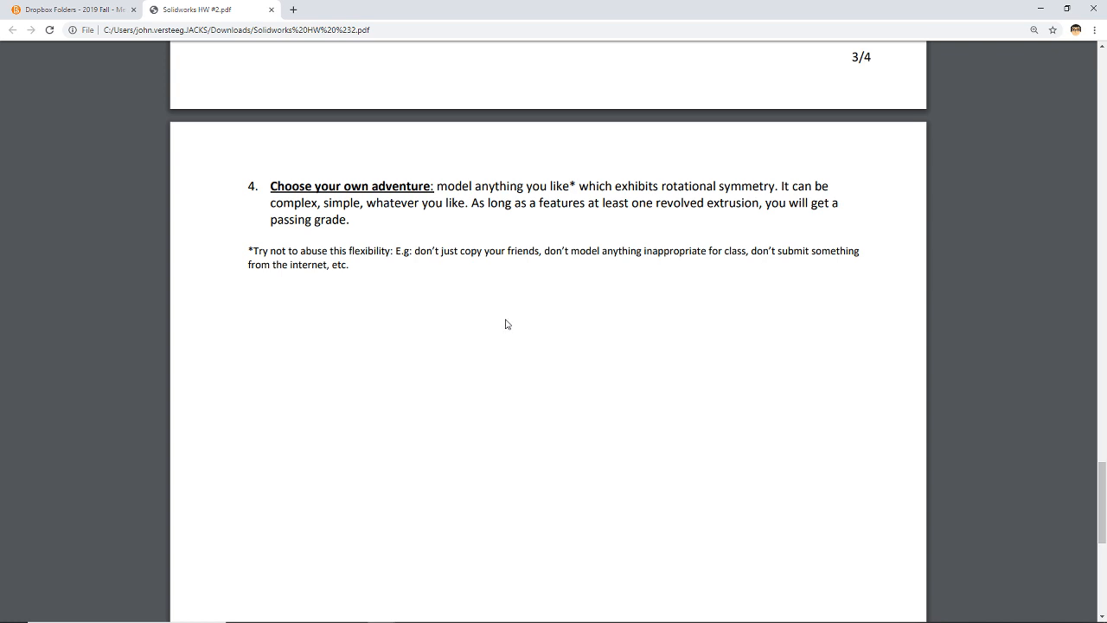
Step: Go back to the first page of the homework PDF and review the submission instructions and the donut problem
ctrl+scroll(507, 324, down, 3)
scroll(516, 324, up, 15)
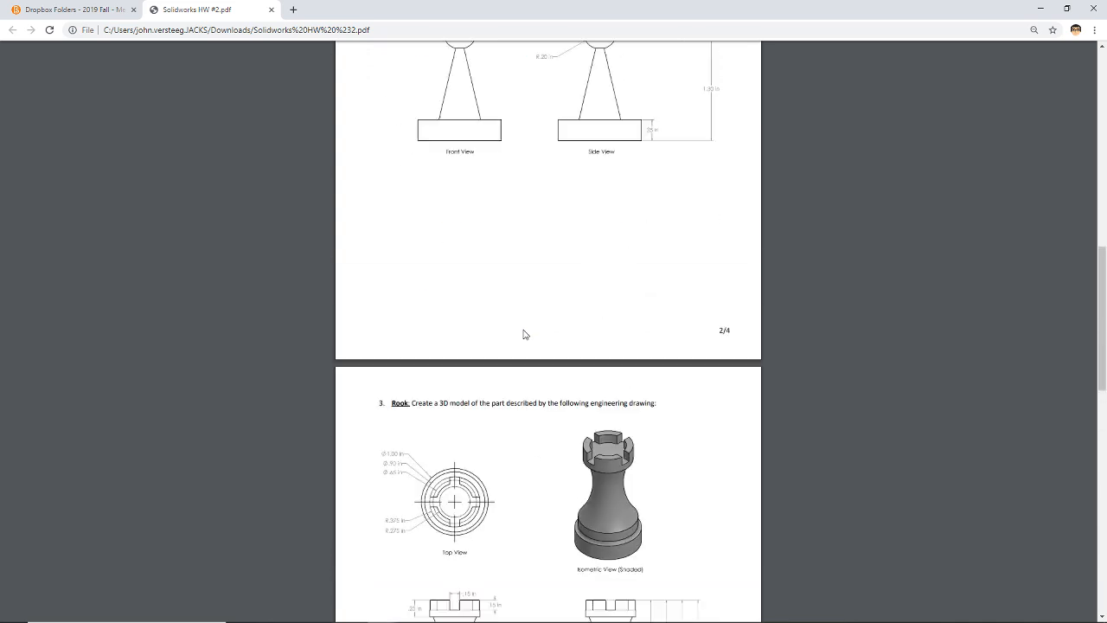
scroll(525, 331, up, 5)
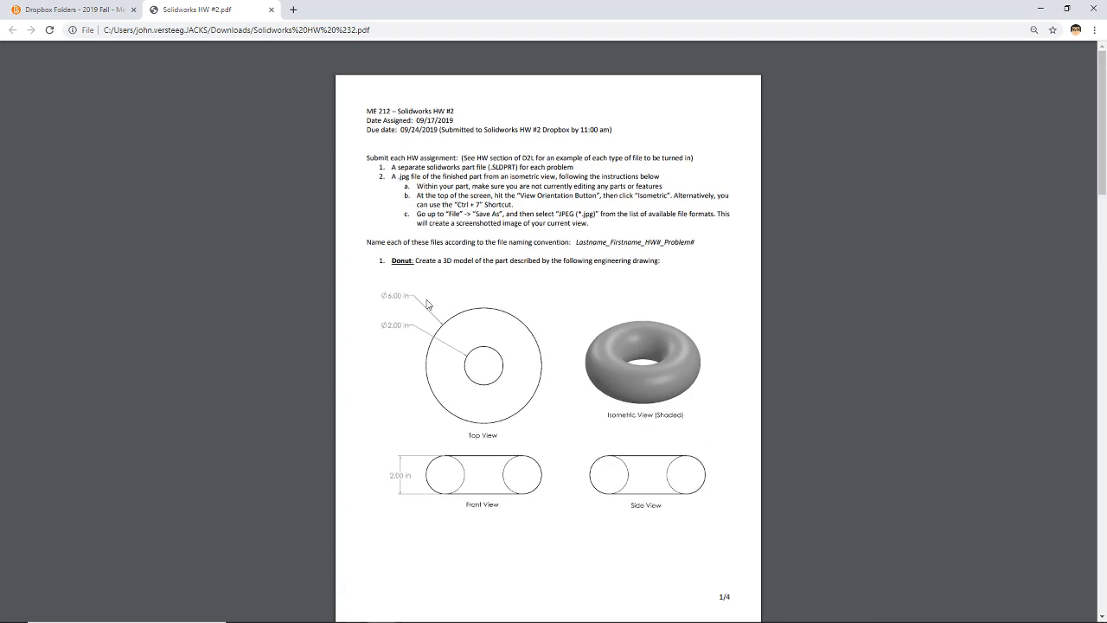